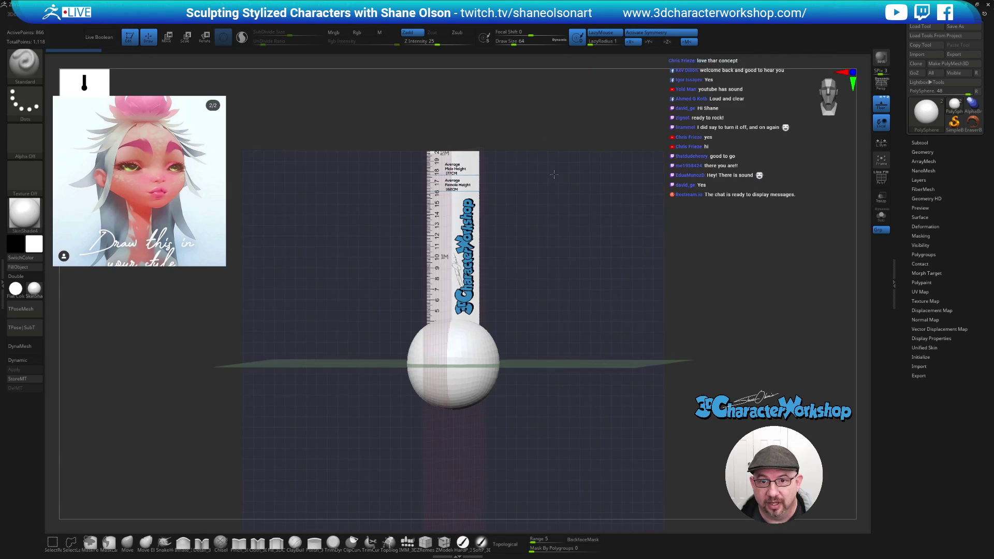
- Turn off the floor grid and expand the subtool list
click(881, 105)
click(920, 143)
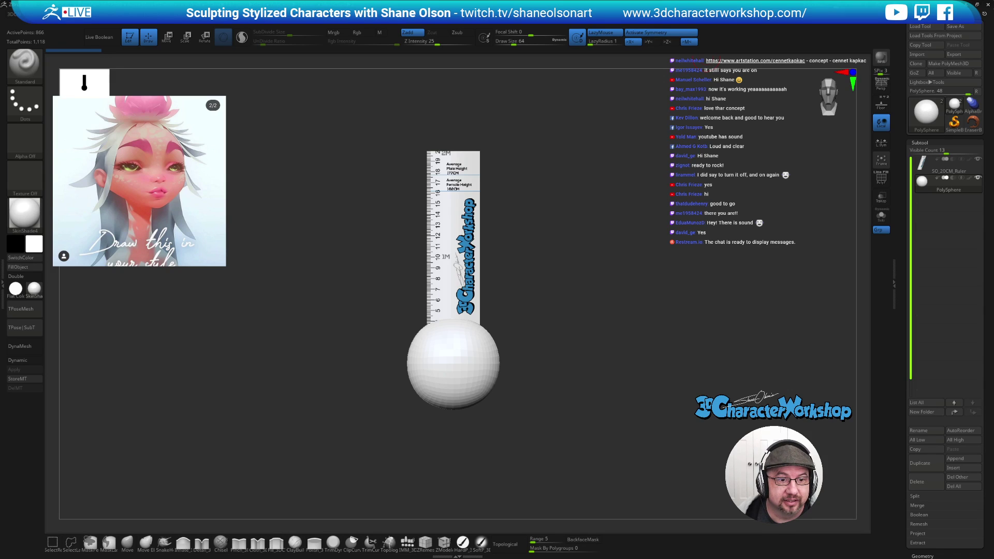
- Switch to the Chrome window playing the YouTube video and move it out of the way of the sculpt
key(alt+Tab)
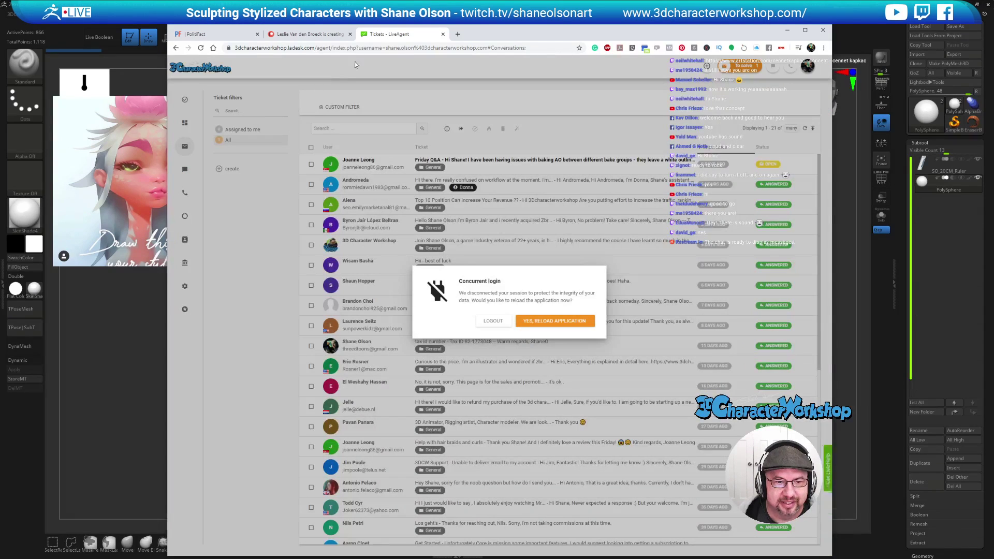
key(alt+Tab)
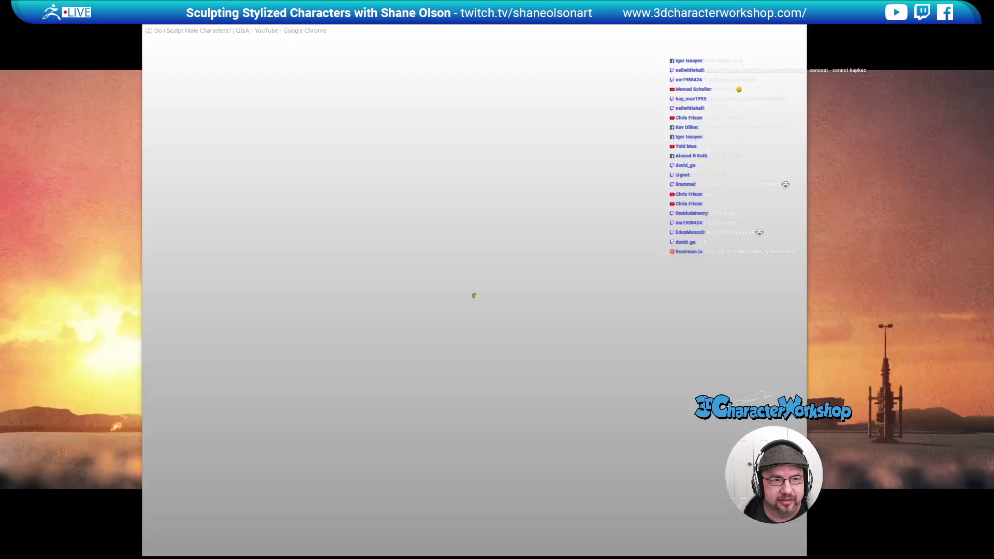
key(alt+Tab)
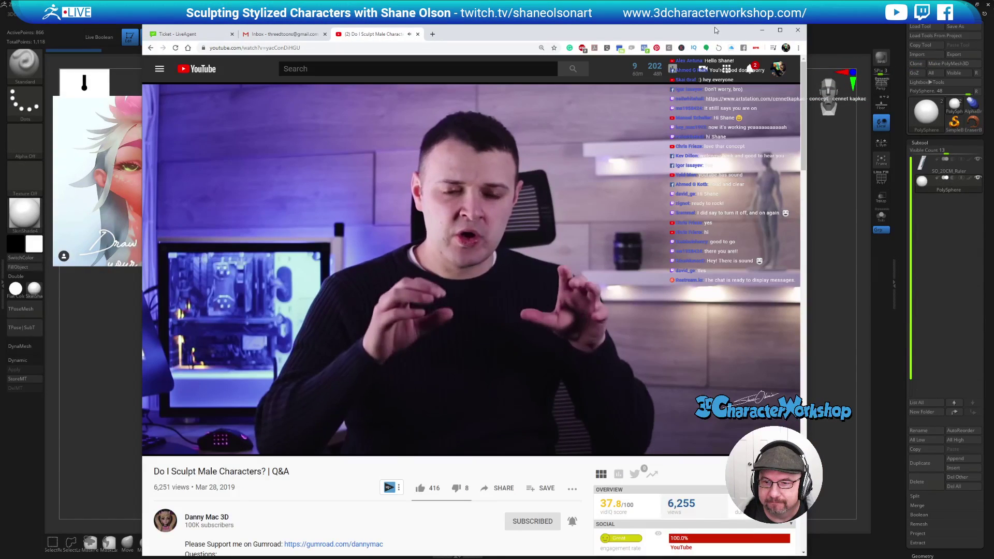
drag(735, 32, 533, 0)
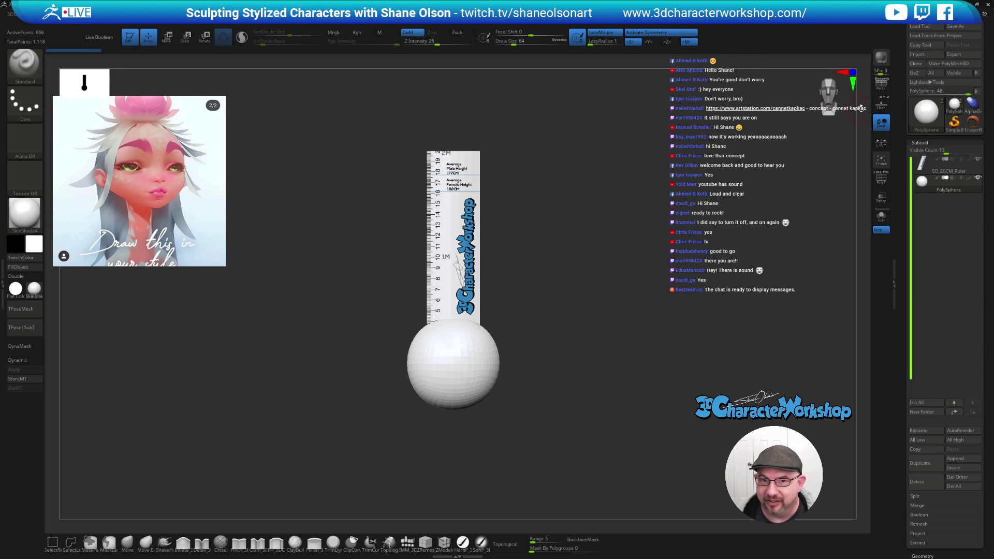
- Hide the ruler subtool and frame the sphere by itself on the canvas
click(978, 159)
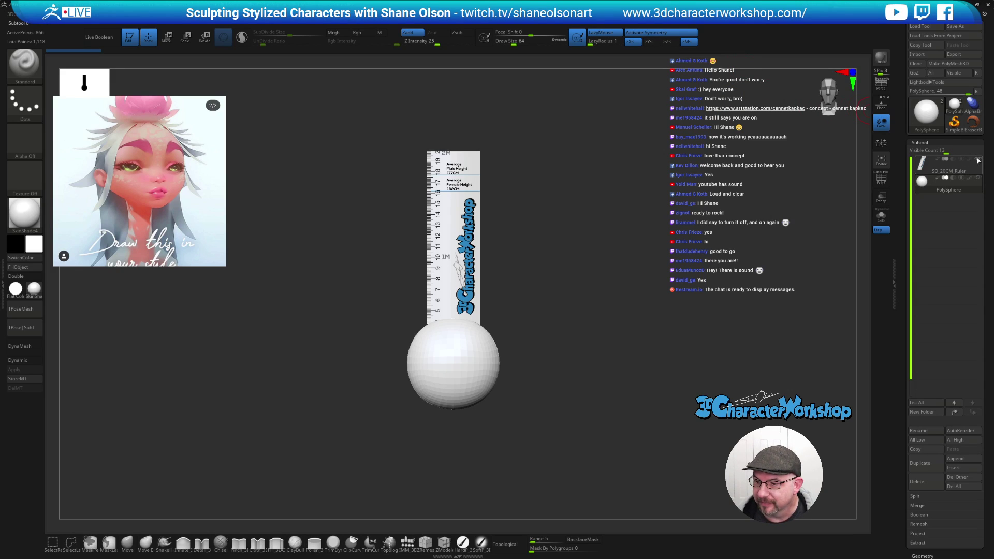
alt+drag(565, 259, 631, 229)
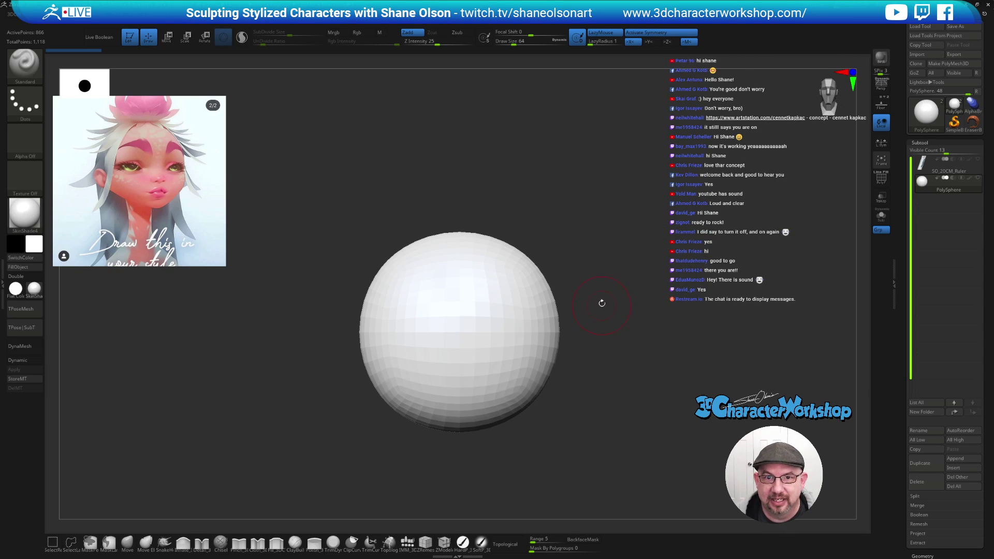
alt+drag(620, 333, 620, 312)
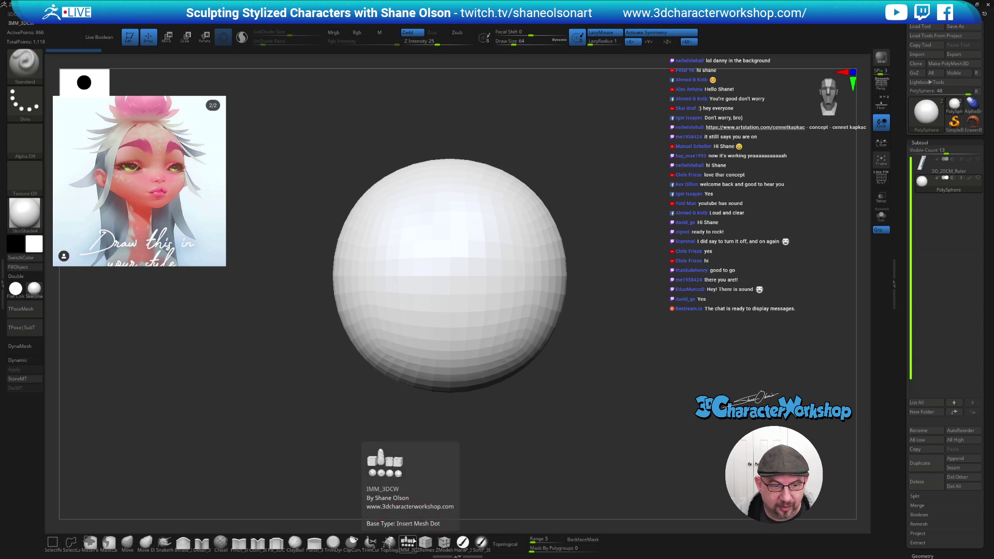
drag(593, 399, 535, 388)
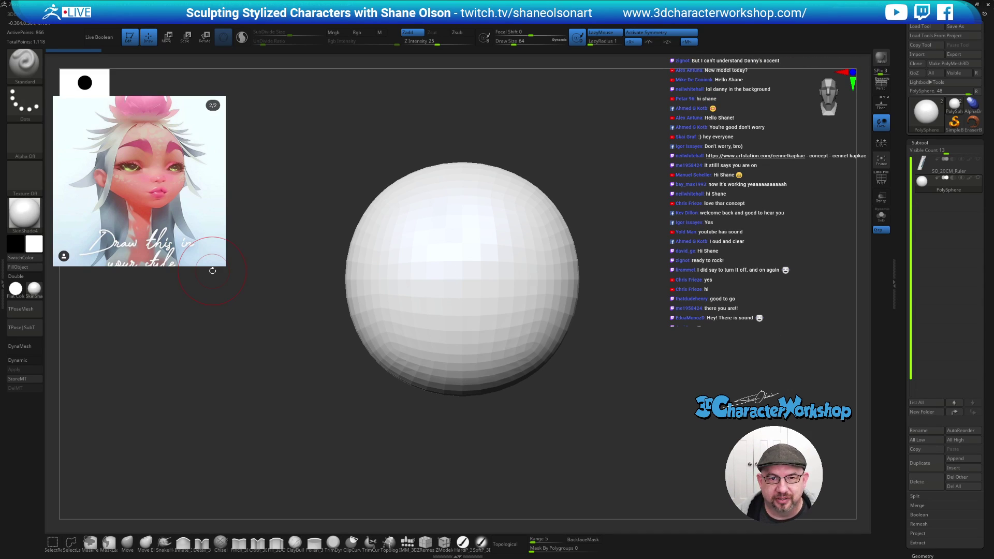
drag(584, 344, 617, 353)
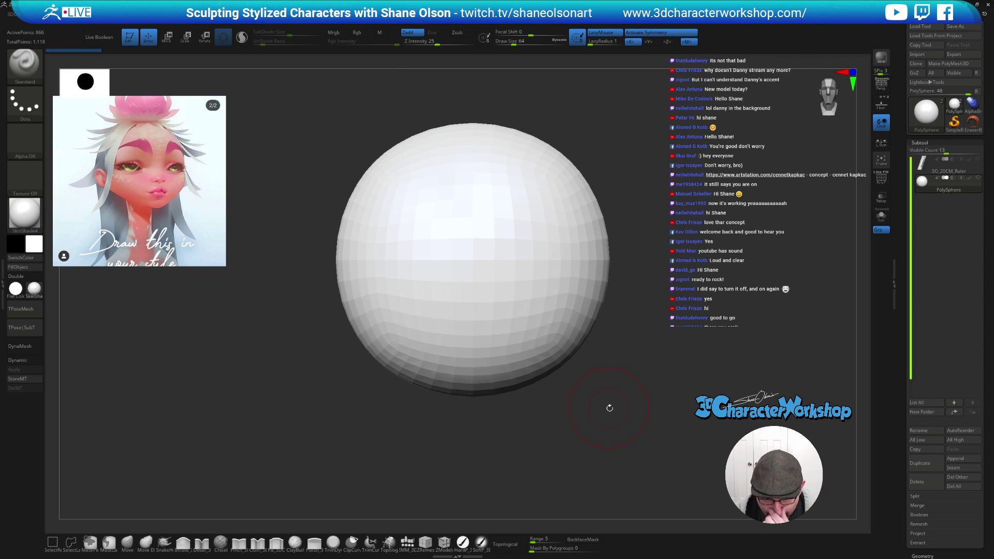
- Subdivide the sphere once and delete its lower subdivision levels
key(ctrl+d)
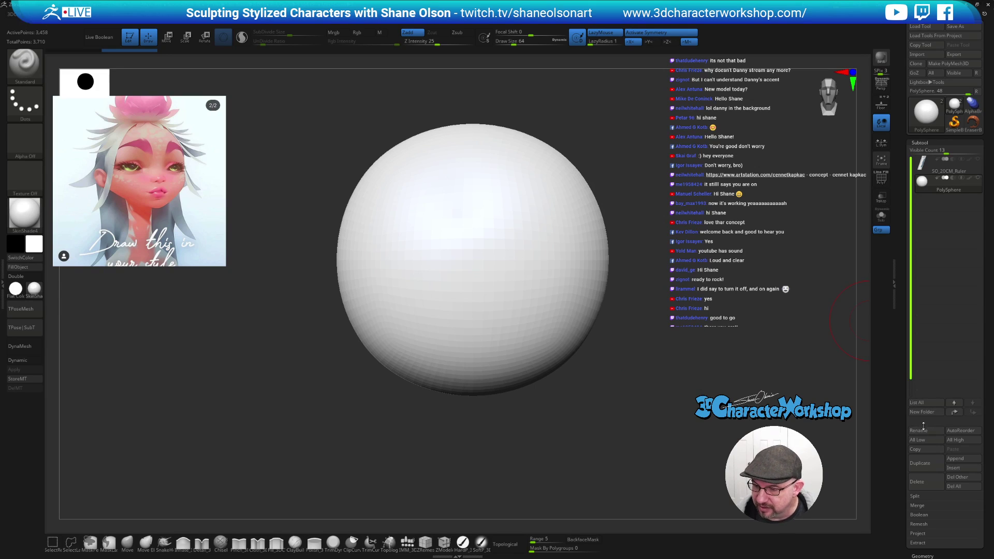
drag(903, 432, 906, 356)
click(926, 352)
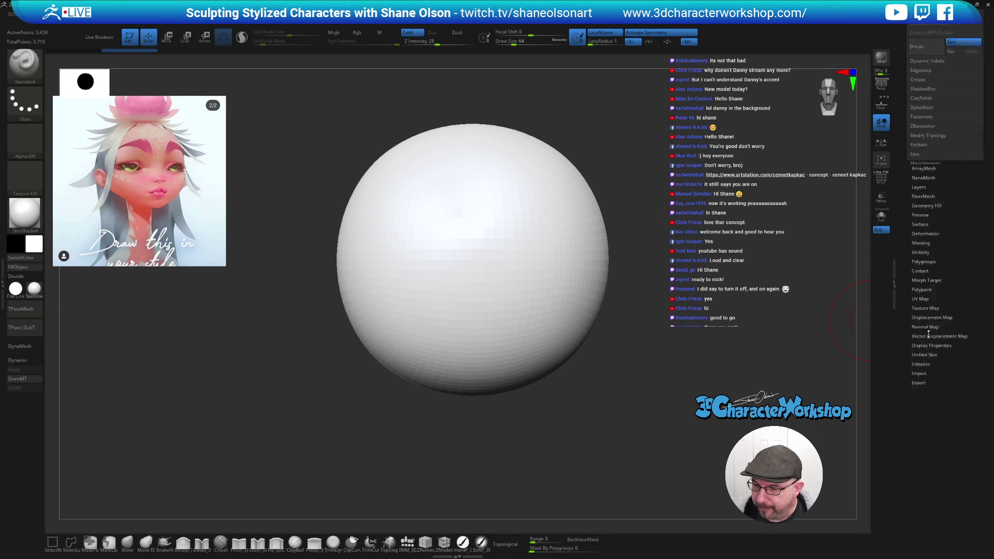
click(929, 94)
alt+drag(640, 352, 642, 373)
alt+right_drag(642, 374, 625, 402)
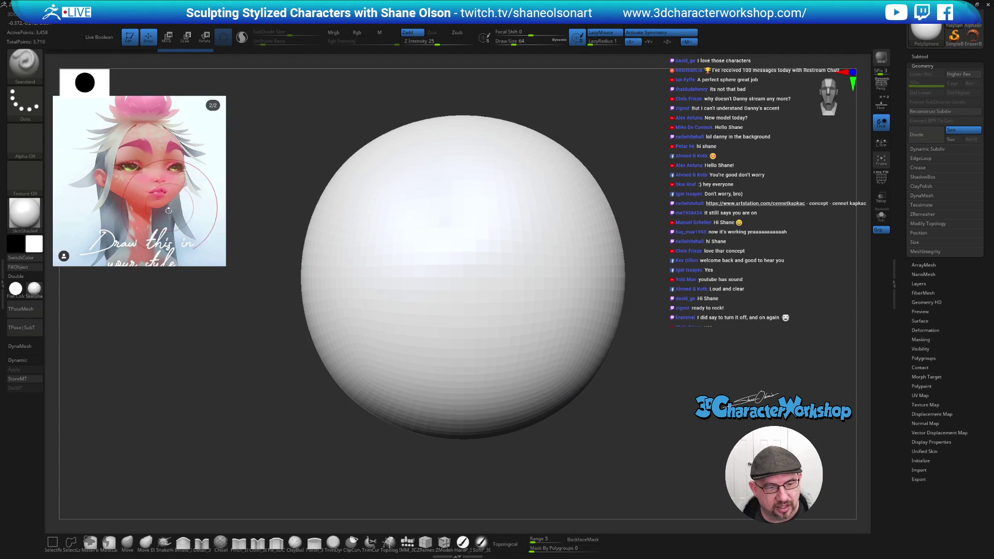
- Select the Move brush, adjust its size and begin reshaping the lower part of the sphere into a head
alt+drag(721, 237, 683, 245)
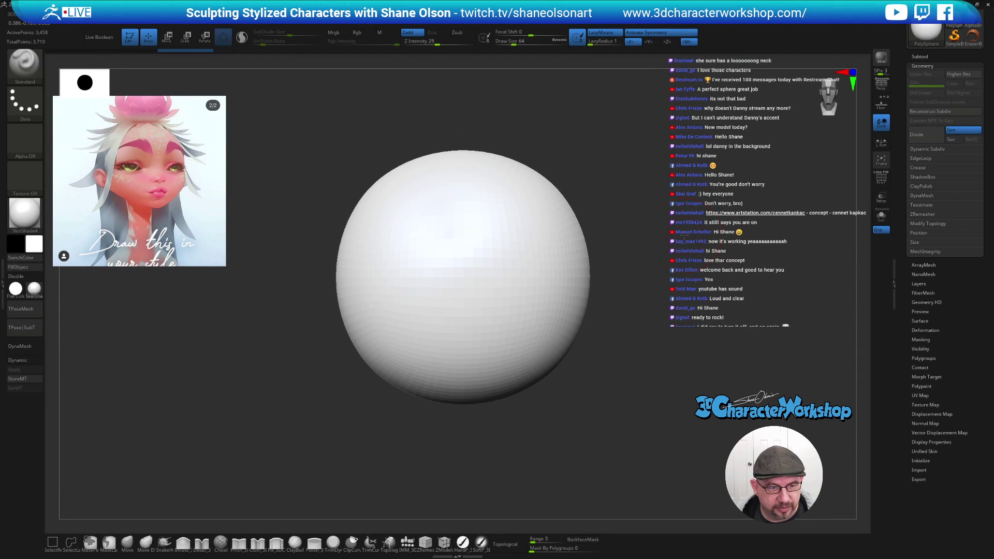
scroll(681, 231, down, 2)
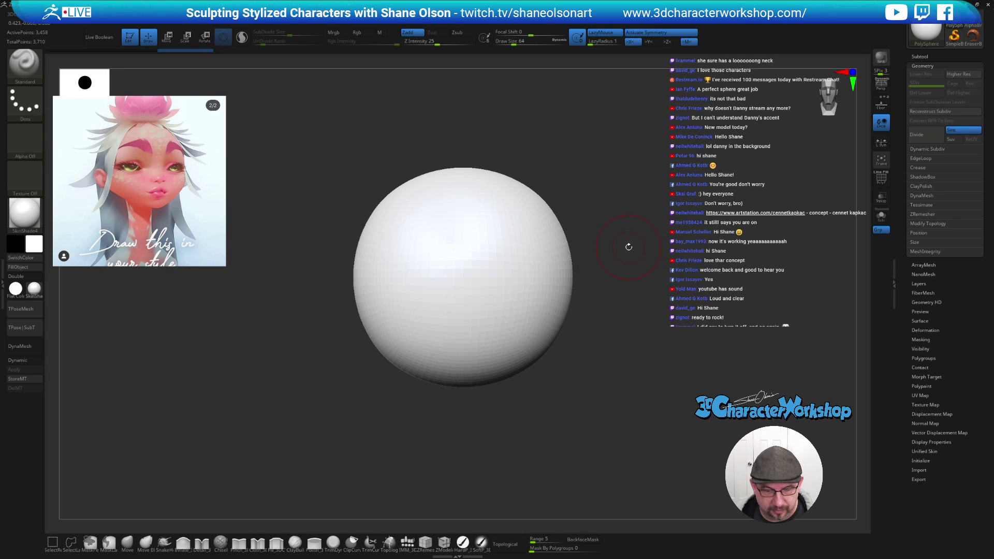
key(b)
key(m)
key(v)
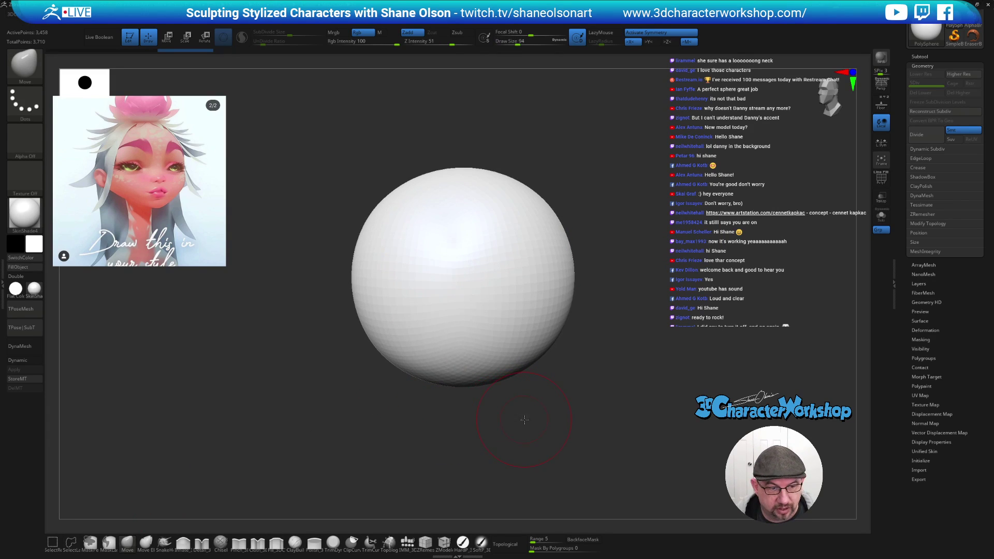
key(s)
drag(576, 368, 589, 369)
drag(567, 251, 559, 307)
mouse_move(538, 362)
mouse_down()
mouse_move(549, 380)
mouse_move(514, 357)
mouse_move(535, 334)
mouse_up()
- Enlarge the Move brush to a draw size of 212 for broad shaping of the head from the side
key(s)
mouse_move(524, 381)
mouse_down()
mouse_move(567, 344)
mouse_move(605, 341)
mouse_up()
mouse_move(628, 373)
alt+mouse_down()
mouse_move(561, 377)
mouse_move(571, 374)
alt+mouse_up()
key(s)
click(582, 369)
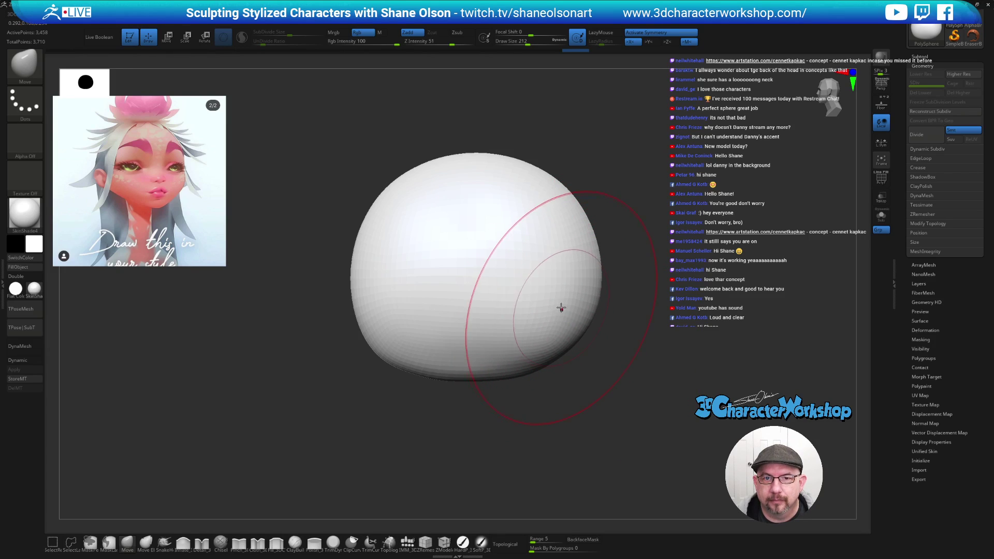
- Push the back of the head inward with broad Move strokes to flatten and shorten it in side view
drag(578, 295, 588, 262)
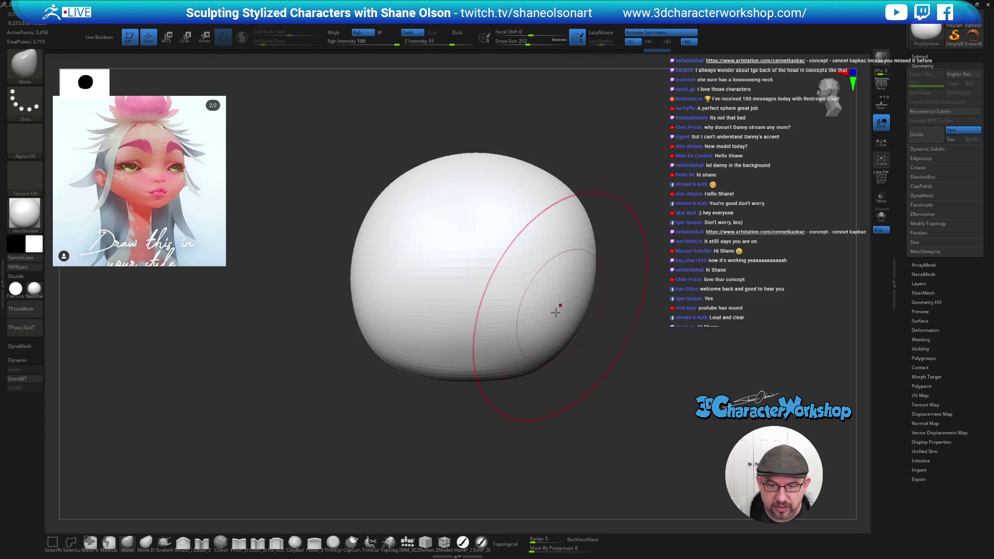
drag(508, 357, 561, 384)
drag(565, 345, 573, 352)
drag(588, 232, 577, 253)
drag(567, 309, 553, 305)
drag(571, 212, 570, 234)
drag(565, 289, 560, 290)
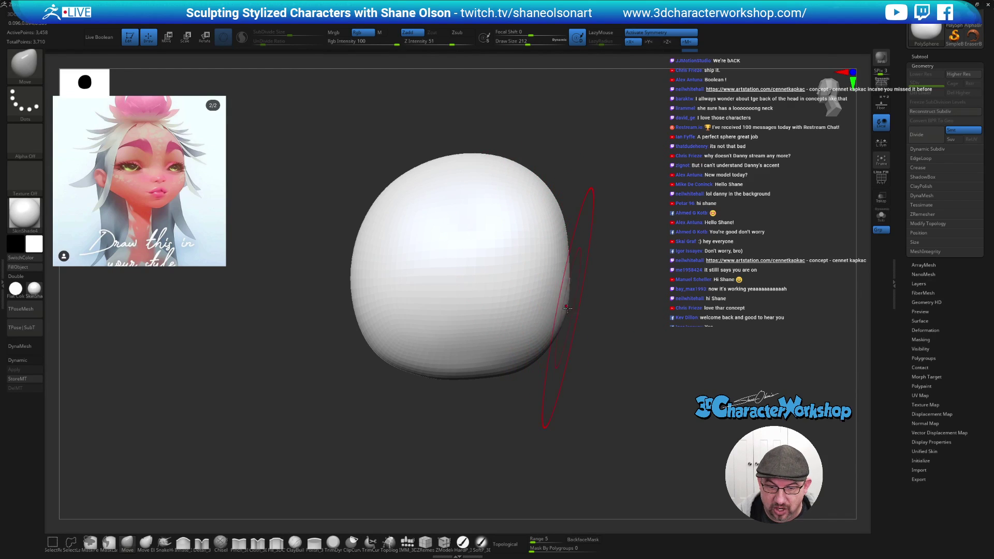
drag(562, 218, 557, 215)
mouse_move(578, 363)
mouse_down()
mouse_move(614, 374)
mouse_move(581, 348)
mouse_up()
- Reduce the Move brush draw size to 108 and refine the front and lower contour of the head
key(s)
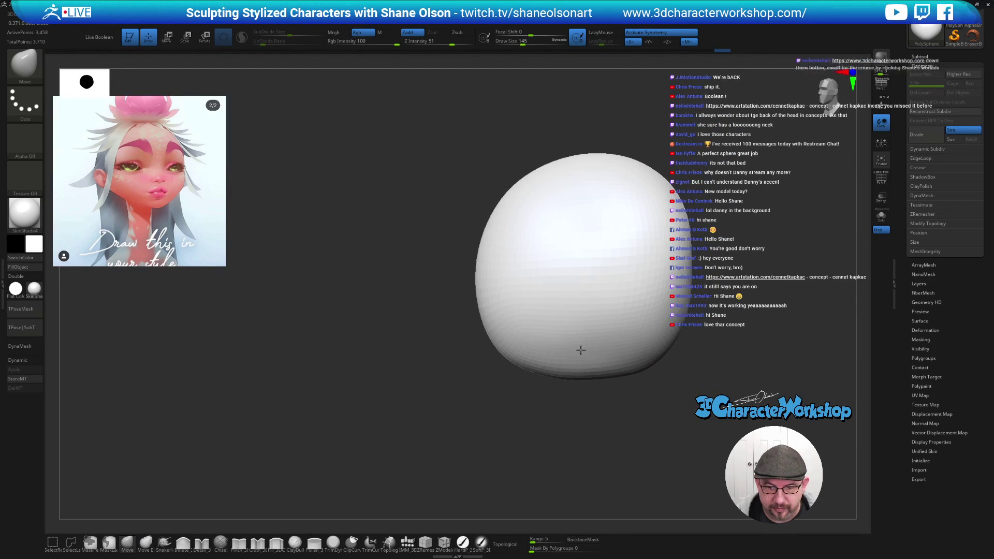
key(s)
drag(576, 391, 569, 391)
drag(497, 266, 502, 256)
right_drag(502, 254, 495, 375)
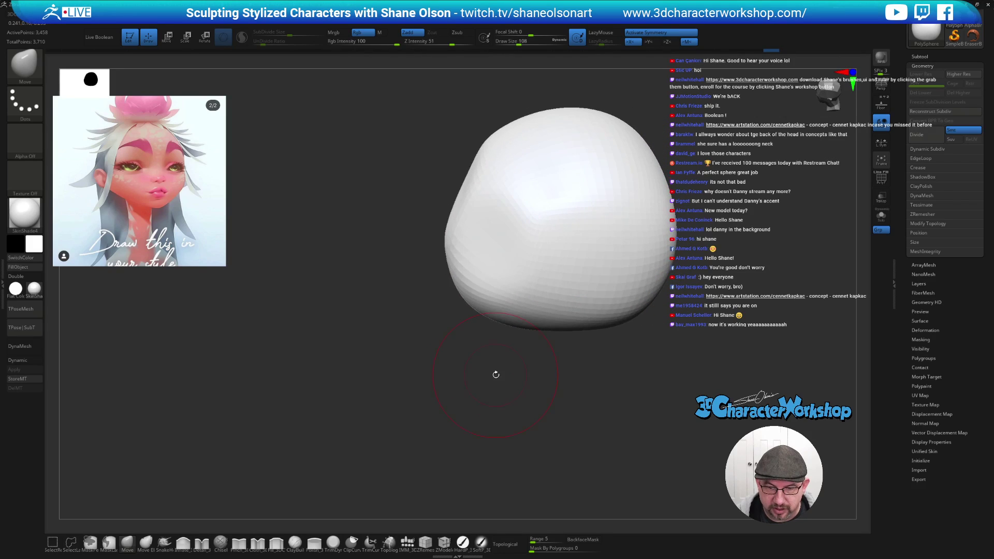
- Apply the gray zbro_modeling MatCap material to the head
click(37, 296)
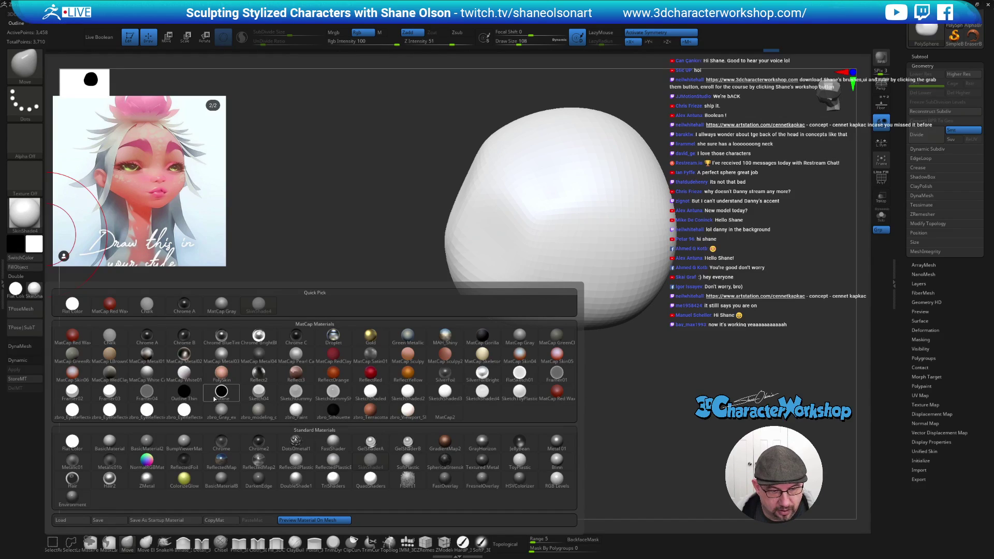
click(259, 413)
mouse_move(337, 304)
right_down()
mouse_move(289, 365)
mouse_move(347, 384)
right_up()
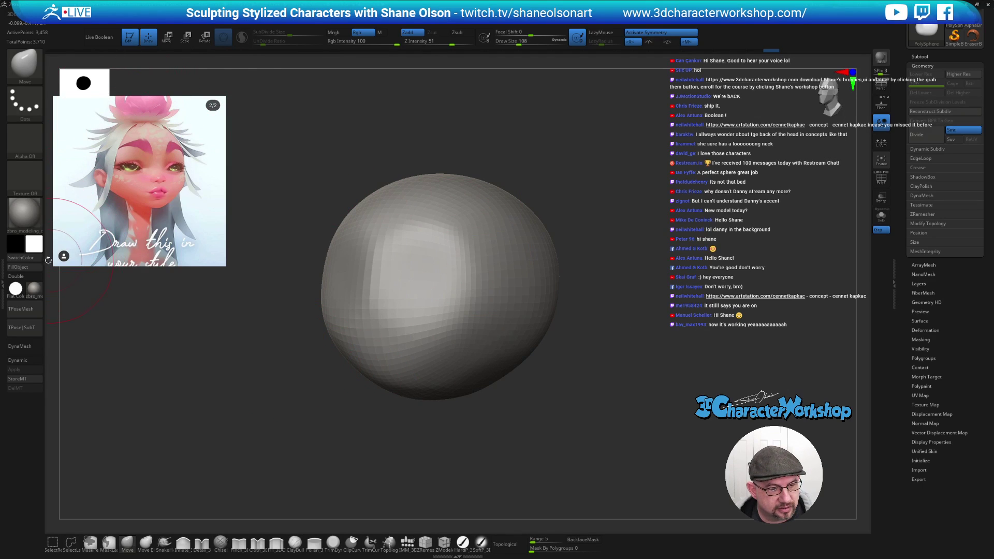
- Pick a medium gray color and apply it as the document background
click(37, 244)
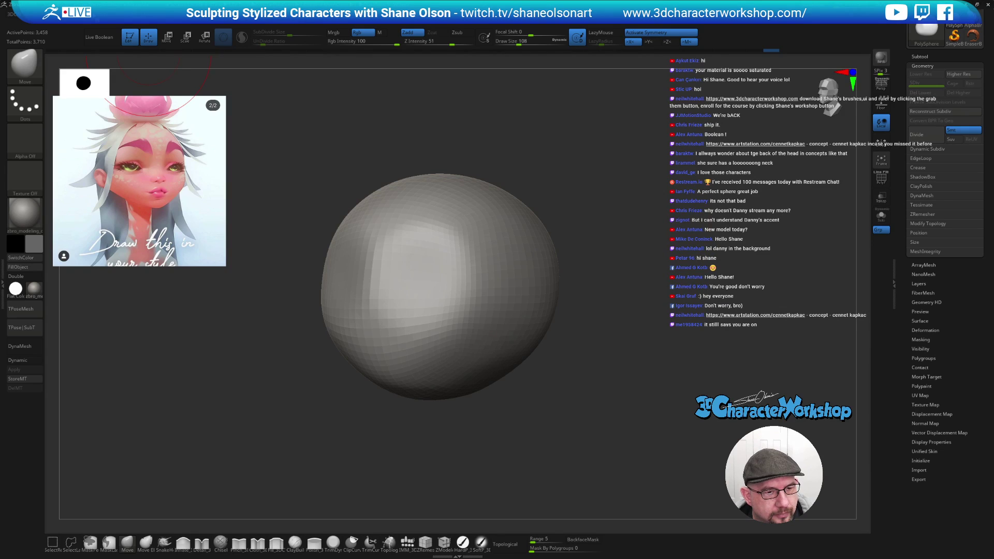
mouse_move(95, 15)
click(115, 165)
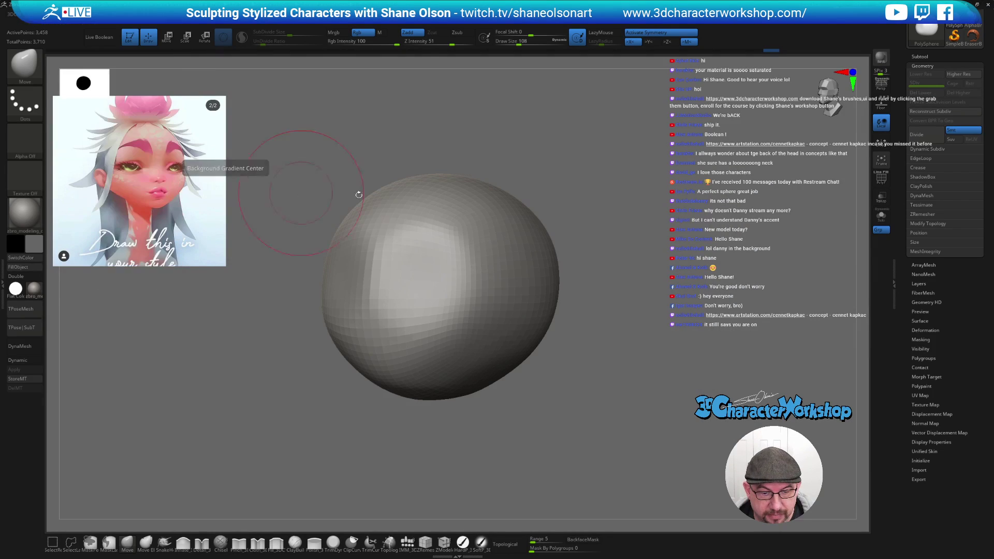
- Pick a light gray color and apply it as the document background
click(34, 249)
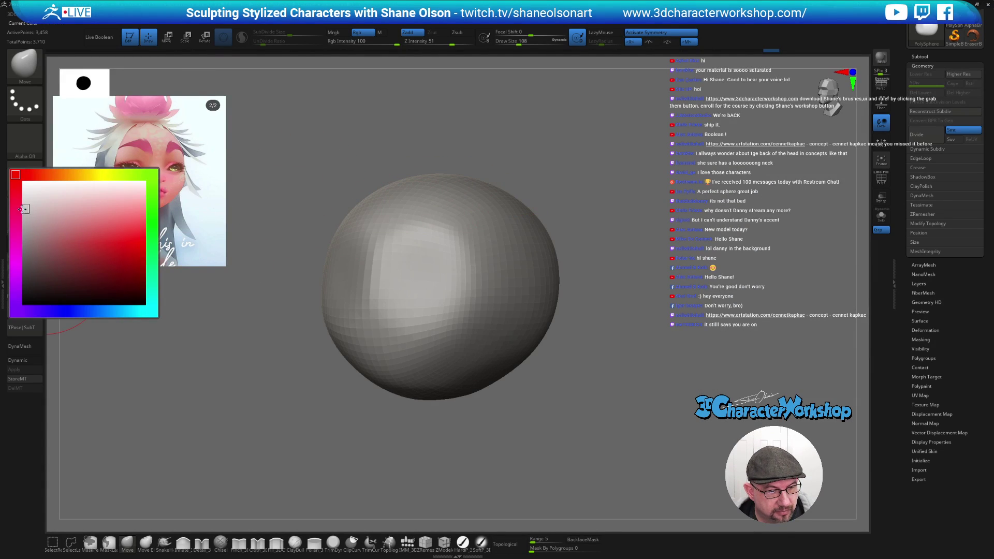
click(100, 23)
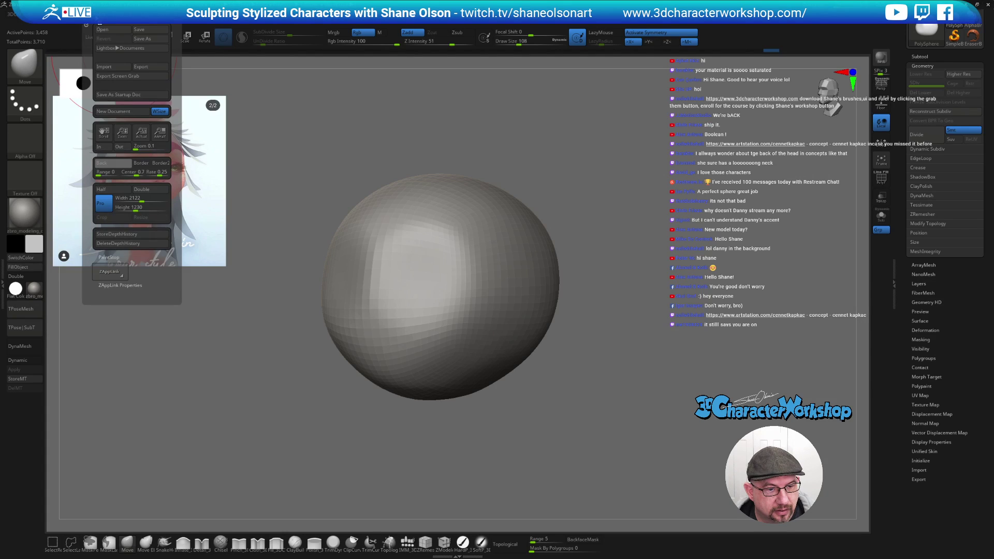
click(119, 162)
shift+drag(685, 195, 713, 250)
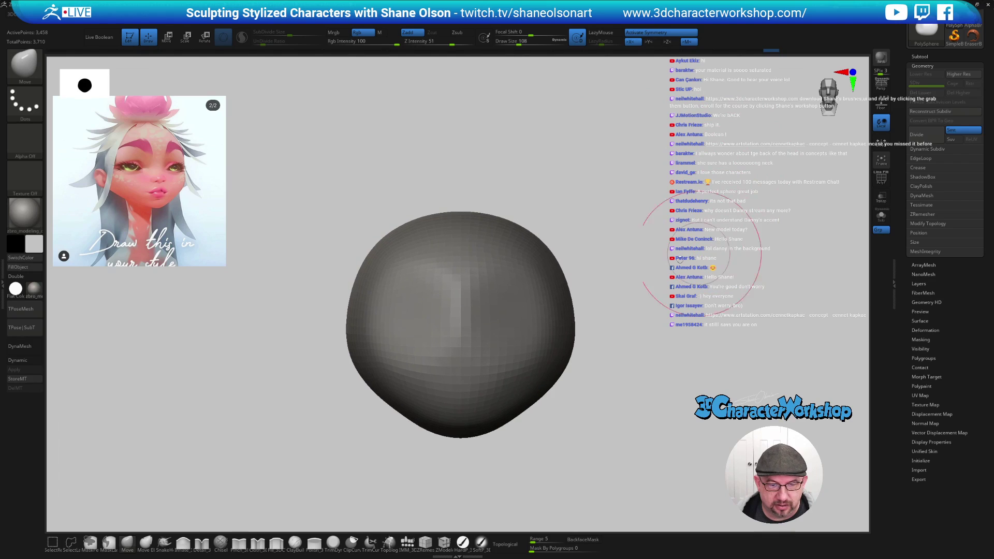
- Reset the active color to white while keeping the gray modeling material on the head
click(36, 291)
click(274, 310)
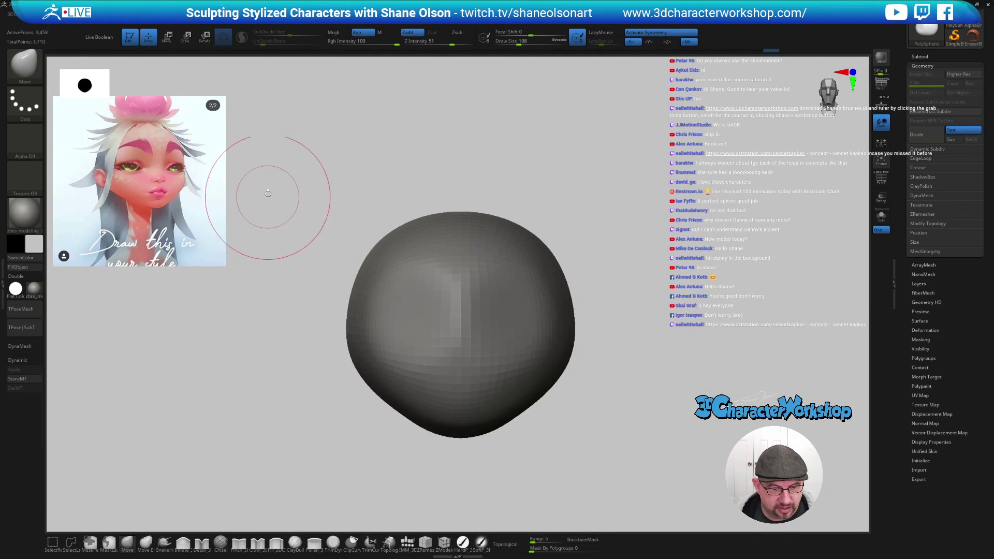
click(34, 243)
drag(40, 218, 14, 182)
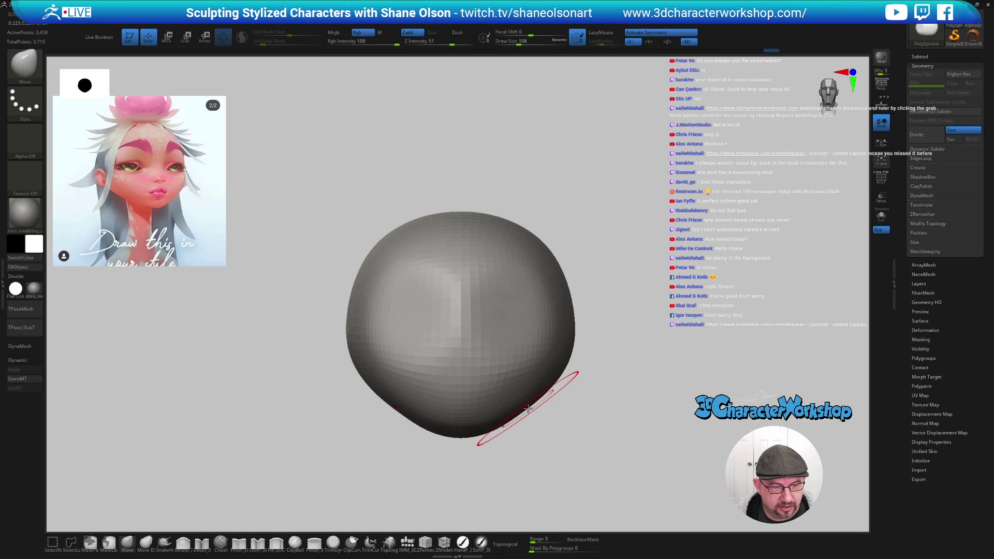
- Enlarge the Move brush to a draw size of 239 and reshape the chin and lower sides of the head
mouse_move(573, 402)
alt+mouse_down()
mouse_move(553, 396)
mouse_move(591, 417)
mouse_move(599, 349)
mouse_move(592, 357)
mouse_move(611, 358)
alt+mouse_up()
key(s)
key(s)
key(s)
key(s)
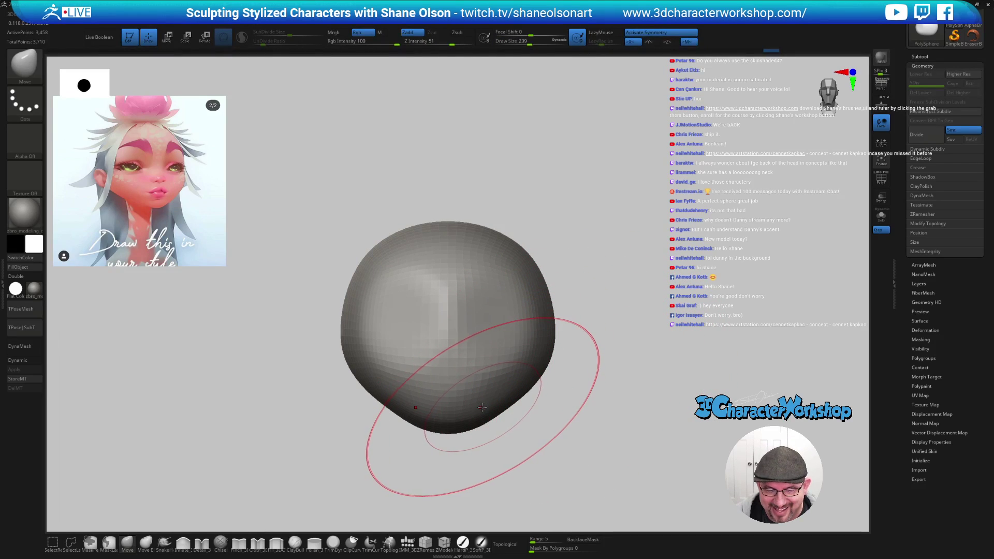
drag(476, 412, 476, 406)
drag(568, 359, 482, 360)
mouse_move(613, 401)
mouse_down()
mouse_move(701, 416)
mouse_move(564, 370)
mouse_move(574, 371)
mouse_move(539, 376)
mouse_move(583, 362)
mouse_move(588, 374)
mouse_up()
right_click(624, 401)
- Resize the Move brush to a draw size of 97 and push in the eye socket areas on the head
key(s)
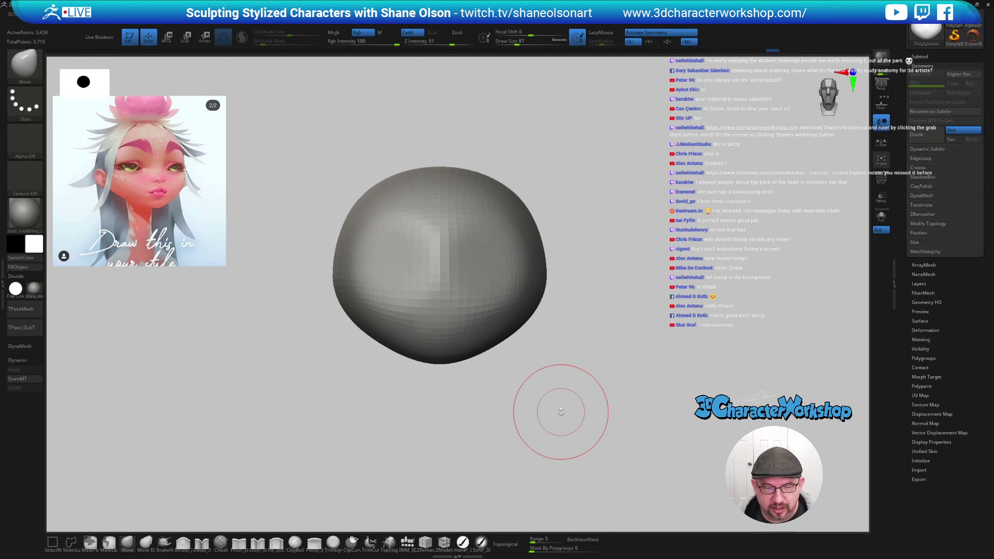
drag(546, 386, 477, 396)
right_drag(408, 359, 441, 336)
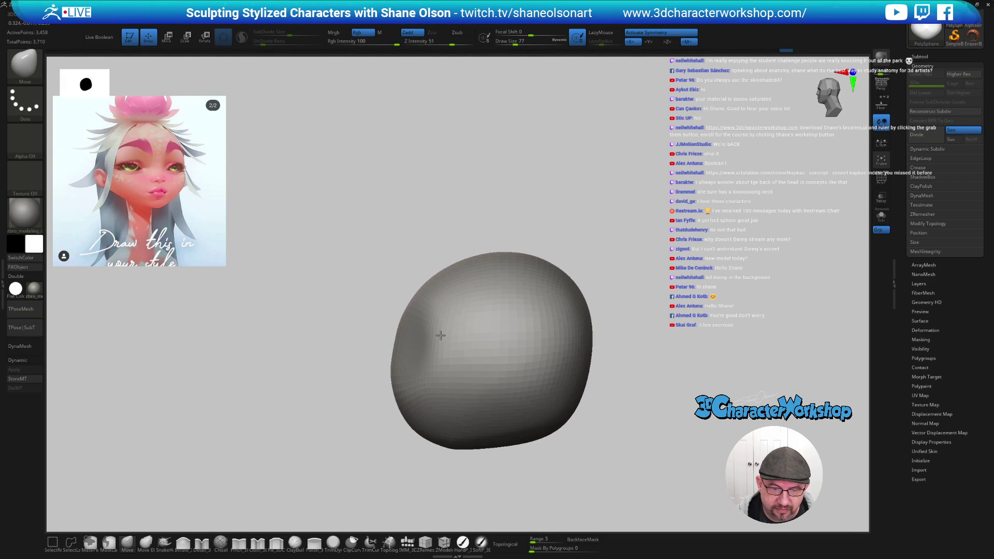
click(431, 362)
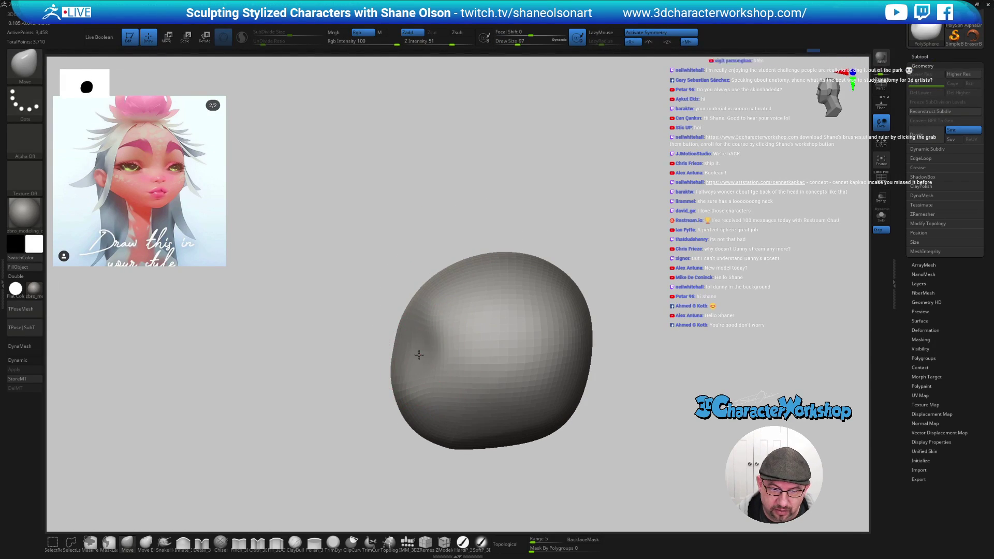
mouse_move(428, 350)
right_down()
mouse_move(439, 352)
mouse_move(429, 350)
right_up()
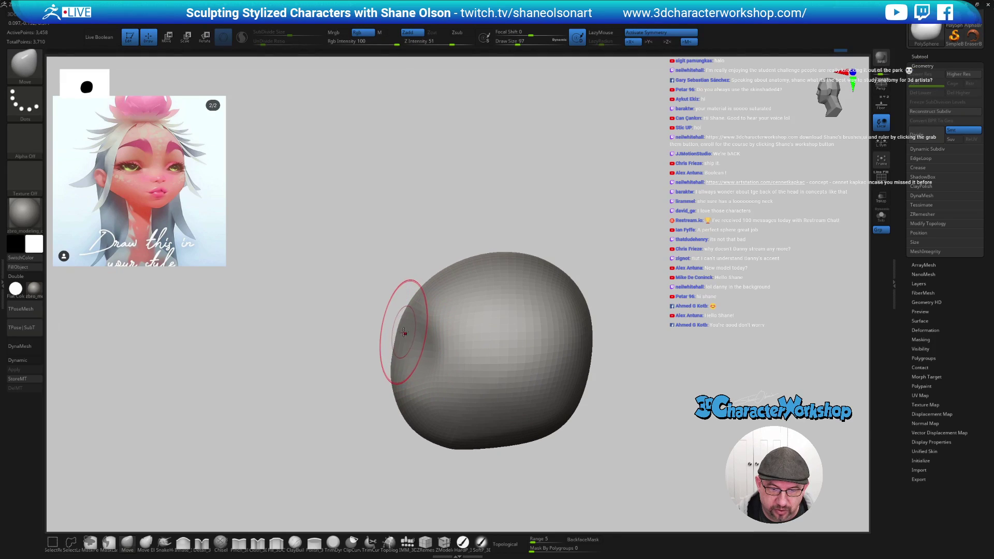
mouse_move(428, 358)
right_down()
mouse_move(492, 356)
mouse_move(483, 333)
right_up()
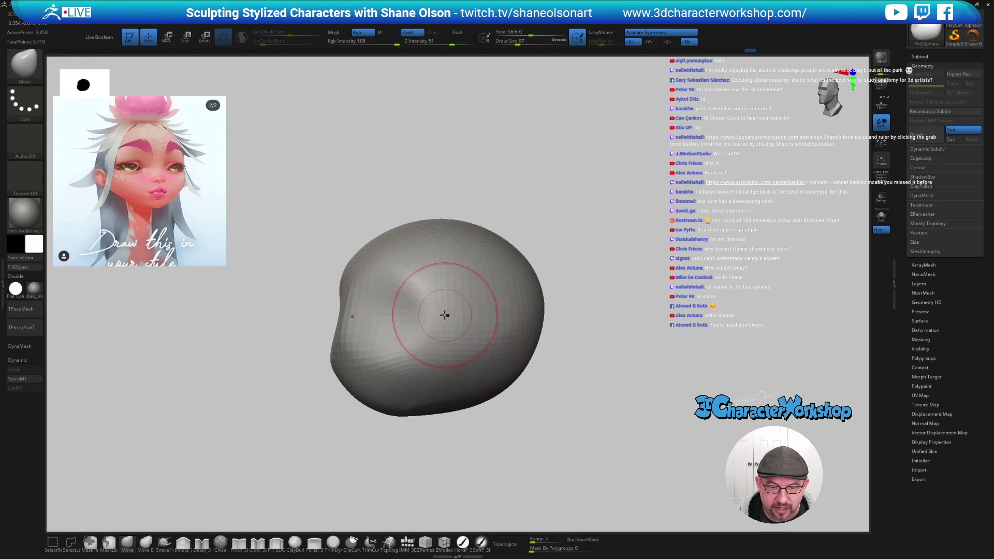
- Smooth the eye socket areas and refine them with the Move brush at a draw size of 54
key(shift)
mouse_move(444, 321)
right_down()
mouse_move(433, 329)
mouse_move(454, 321)
right_up()
key(s)
drag(454, 315, 449, 316)
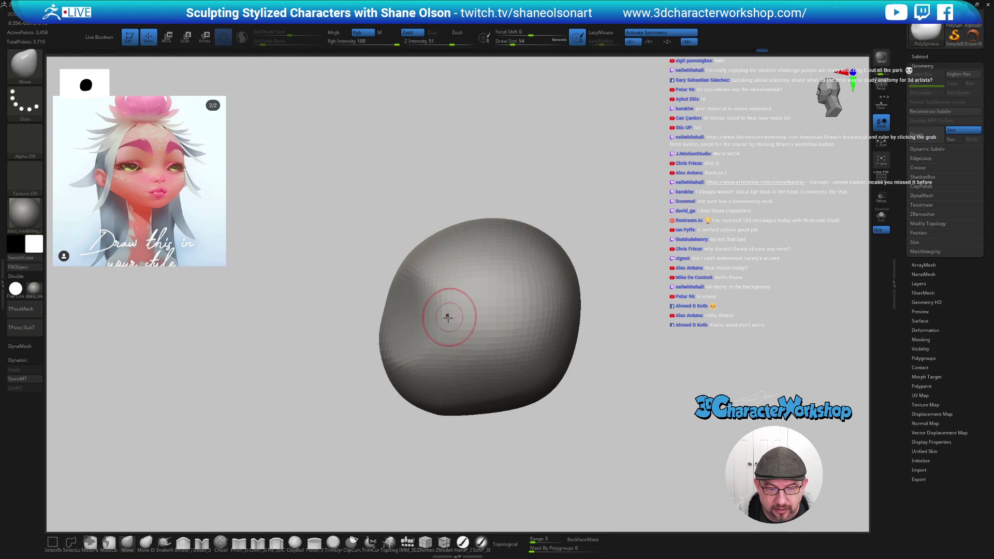
mouse_move(448, 336)
right_down()
mouse_move(440, 314)
mouse_move(553, 393)
mouse_move(553, 417)
right_up()
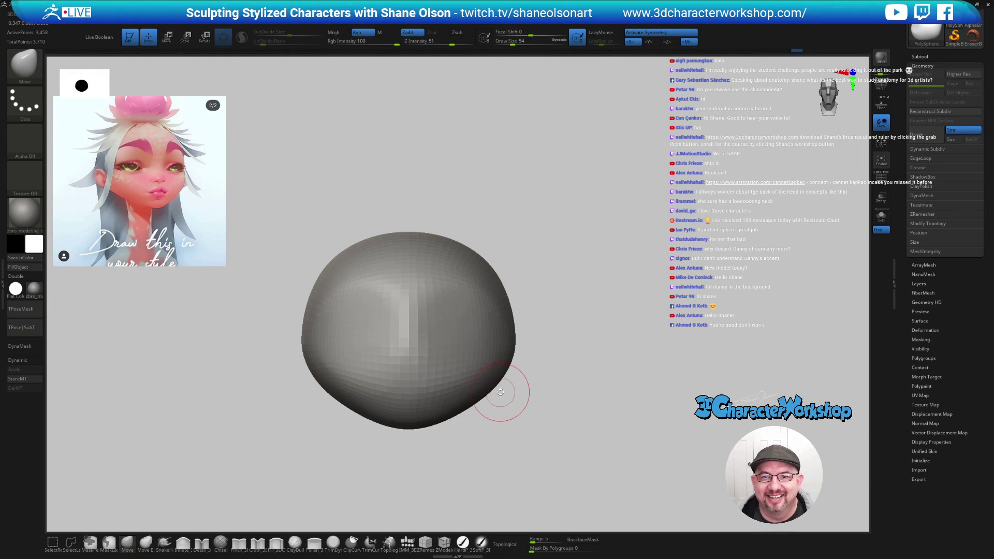
- Set the Move brush to a draw size of 62 and reshape the face beneath the brow
mouse_move(647, 188)
ctrl+right_down()
mouse_move(655, 231)
mouse_move(662, 216)
ctrl+right_up()
key(bracketright)
key(bracketright)
key(bracketright)
key(bracketright)
key(bracketright)
right_drag(599, 228, 597, 275)
right_drag(628, 322, 613, 330)
key(s)
drag(613, 330, 608, 328)
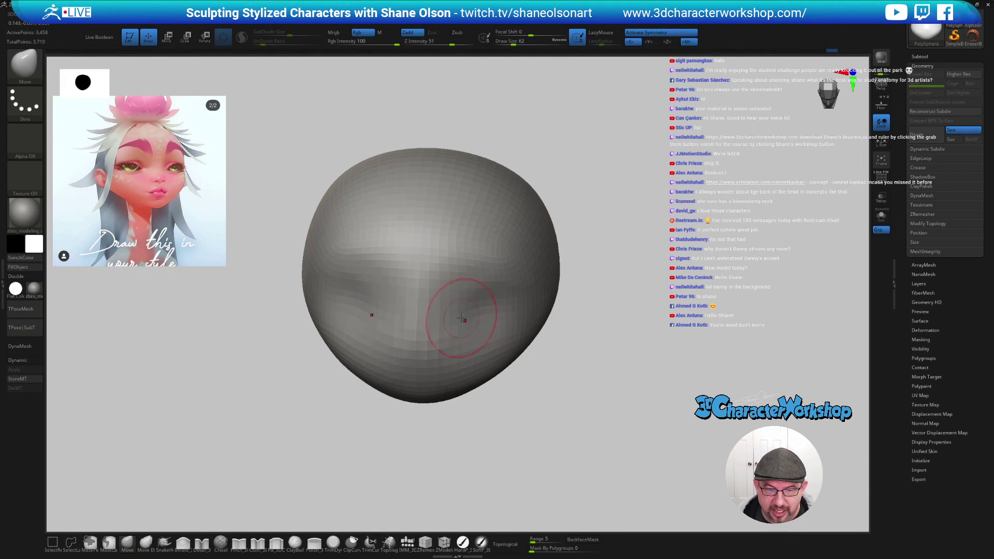
right_drag(637, 296, 617, 278)
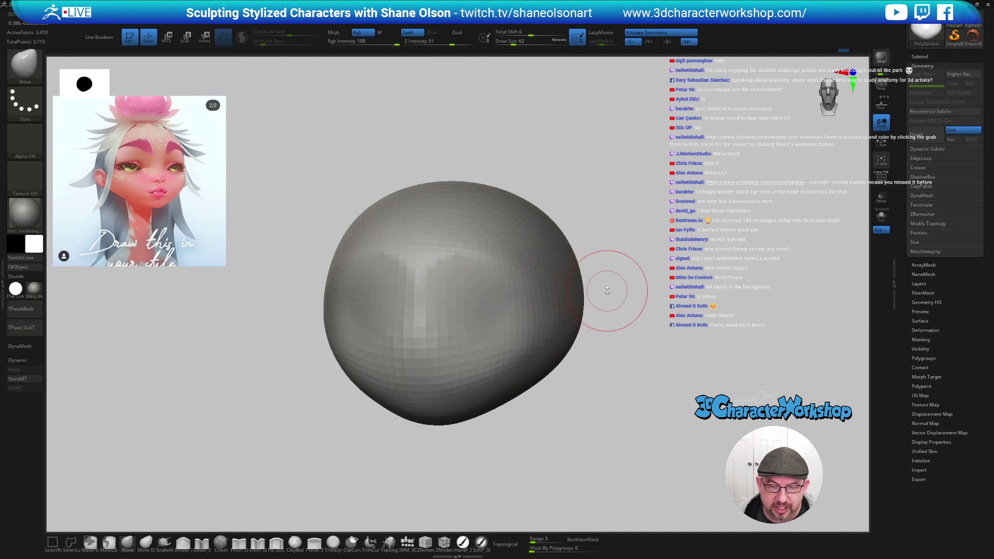
- Undo the last stroke, set the Smooth brush's intensity to 8 and lightly smooth the sides of the face
key(ctrl+z)
key(shift)
click(429, 44)
text(10)
right_drag(576, 159, 581, 178)
shift+drag(488, 294, 497, 291)
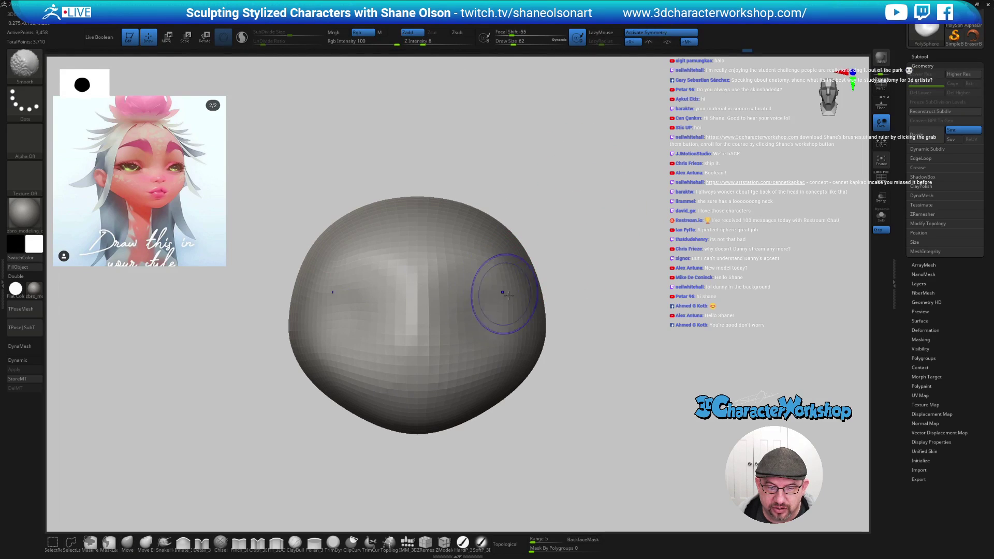
- Undo the latest strokes and rework the eye socket and temple areas with the Move brush at a draw size of 62
key(ctrl+z)
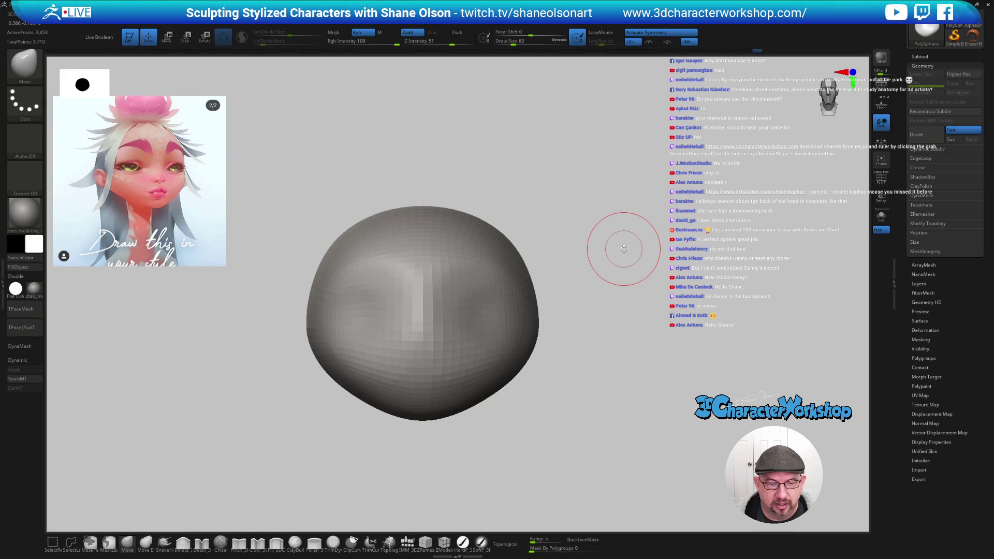
key(ctrl+z)
key(ctrl+z)
shift+drag(470, 306, 485, 296)
mouse_move(492, 305)
right_down()
mouse_move(499, 280)
mouse_move(496, 298)
right_up()
shift+drag(489, 295, 510, 286)
right_drag(513, 278, 512, 249)
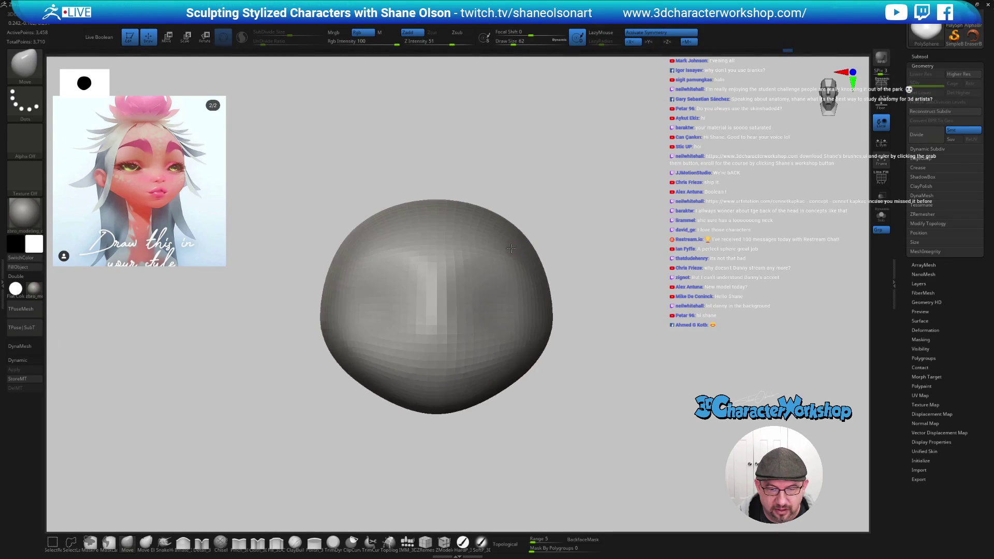
- Set the Move brush to a draw size of 112 and reshape the lower back of the head in side view
alt+right_drag(555, 319, 547, 300)
key(s)
drag(541, 370, 537, 372)
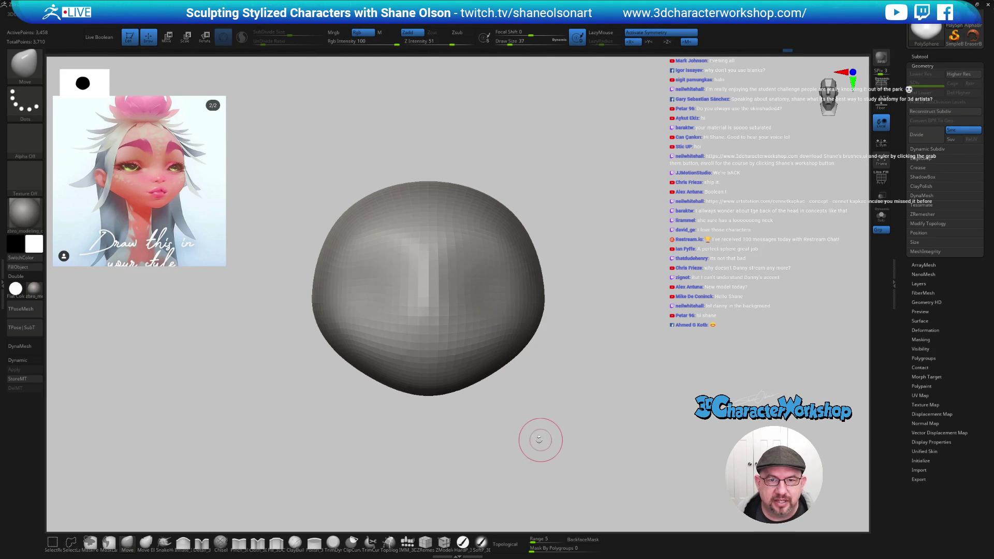
ctrl+right_drag(527, 416, 597, 410)
key(s)
drag(544, 413, 541, 413)
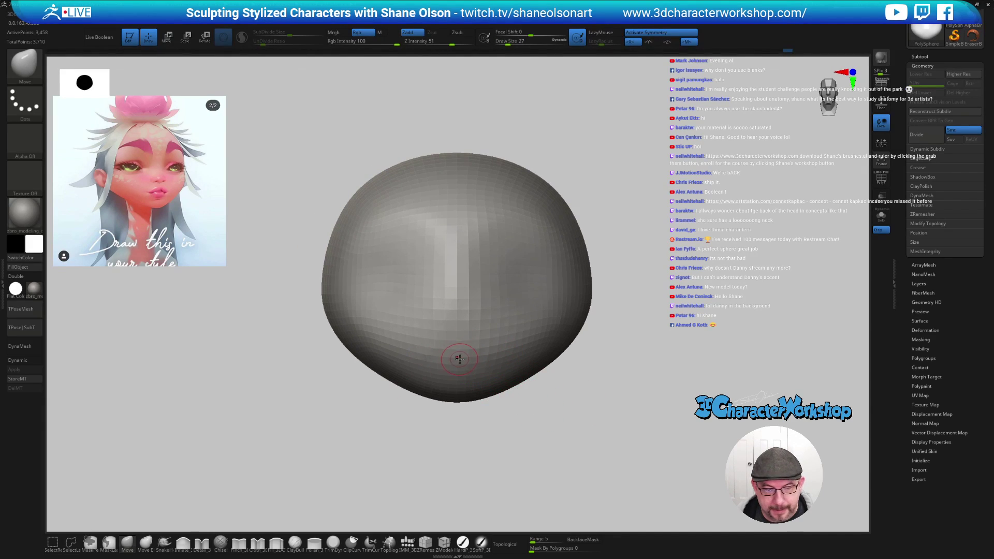
key(s)
drag(406, 417, 417, 417)
right_drag(473, 417, 697, 408)
drag(696, 408, 628, 411)
mouse_move(712, 313)
mouse_down()
mouse_move(588, 293)
mouse_move(637, 300)
mouse_up()
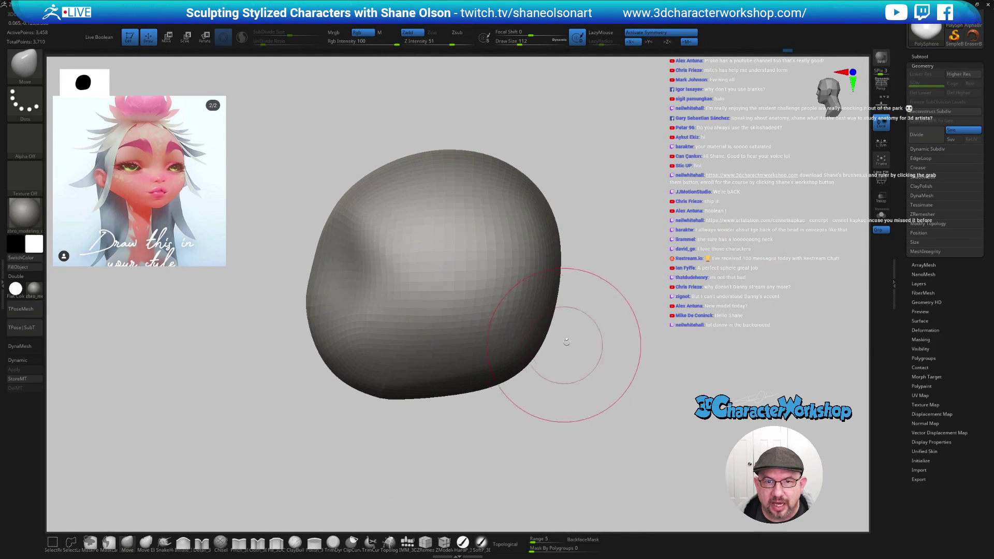
mouse_move(524, 356)
shift+mouse_down()
mouse_move(516, 364)
mouse_move(564, 370)
shift+mouse_up()
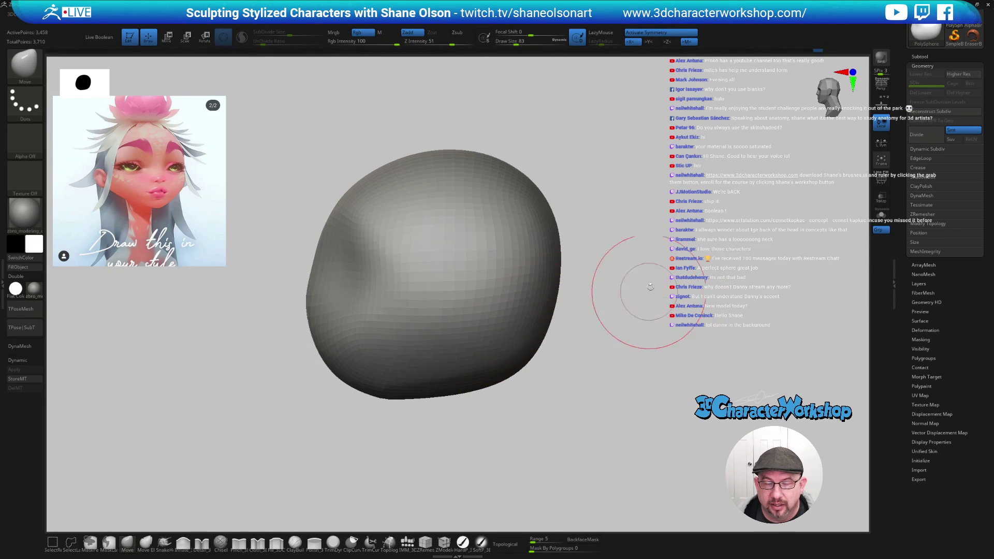
- Enlarge the Move brush to a draw size of 149 and reshape the top of the skull
alt+drag(637, 256, 624, 224)
key(s)
mouse_move(481, 131)
mouse_down()
mouse_move(447, 149)
mouse_move(489, 158)
mouse_up()
key(s)
mouse_move(569, 158)
mouse_down()
mouse_move(610, 161)
mouse_move(597, 204)
mouse_move(588, 173)
mouse_up()
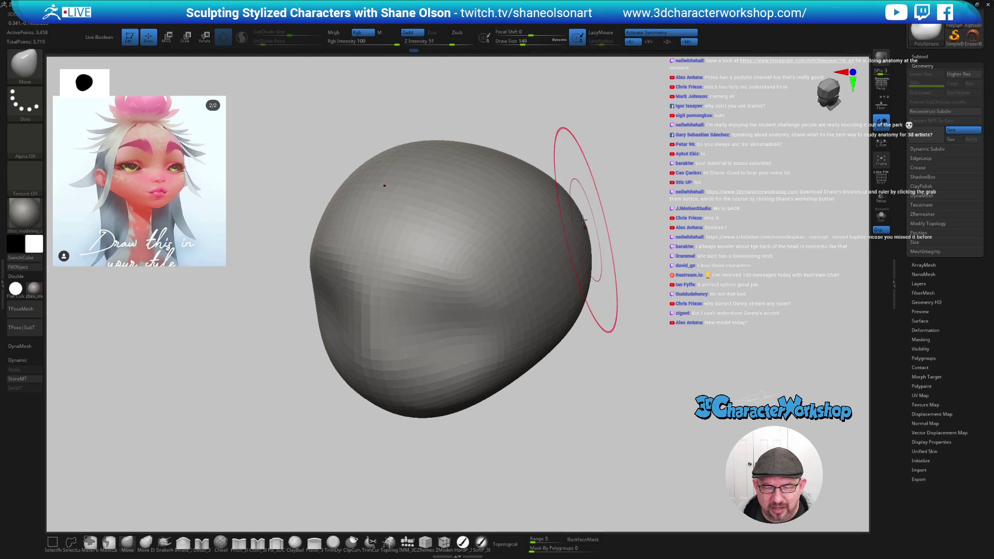
- Reduce the Move brush to a draw size of 112 and adjust the upper sides of the head
key(s)
drag(642, 171, 626, 176)
drag(540, 178, 533, 201)
mouse_move(624, 183)
mouse_down()
mouse_move(666, 187)
mouse_move(648, 231)
mouse_move(660, 226)
mouse_up()
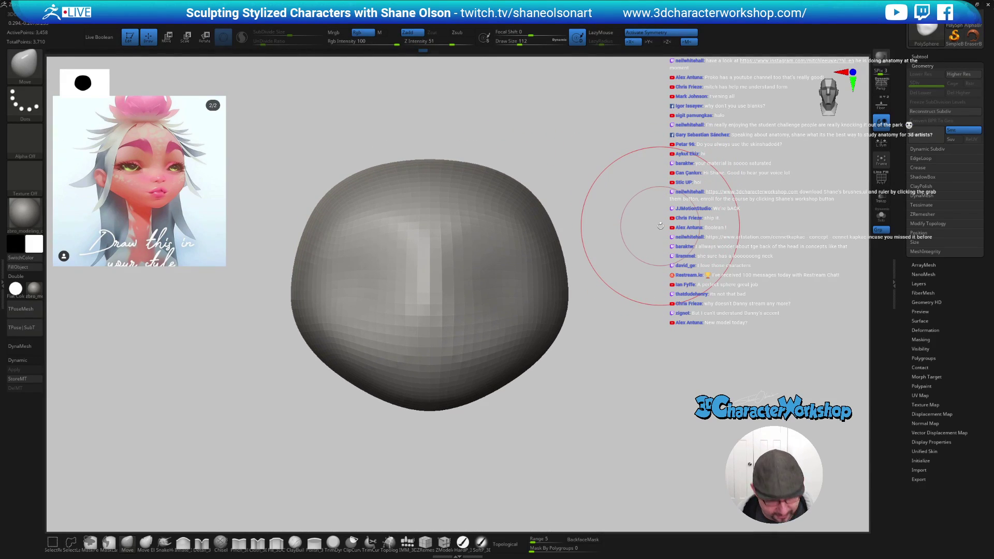
- Insert the IMM brush's Appendage mesh on the underside of the head as a neck, using a draw size of 65
key(s)
mouse_move(664, 284)
mouse_down()
mouse_move(666, 299)
mouse_move(683, 290)
mouse_move(501, 533)
mouse_up()
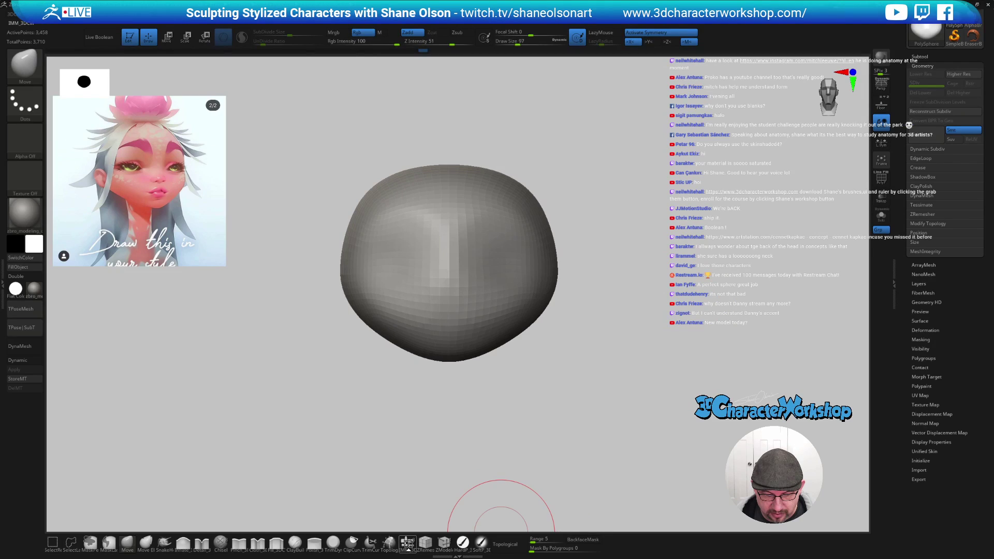
key(i)
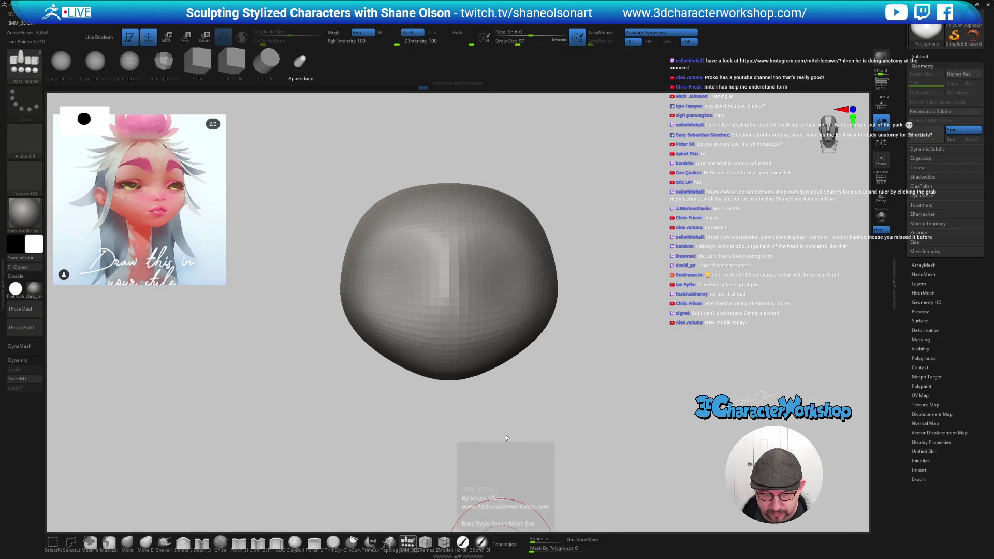
click(301, 62)
drag(619, 221, 620, 190)
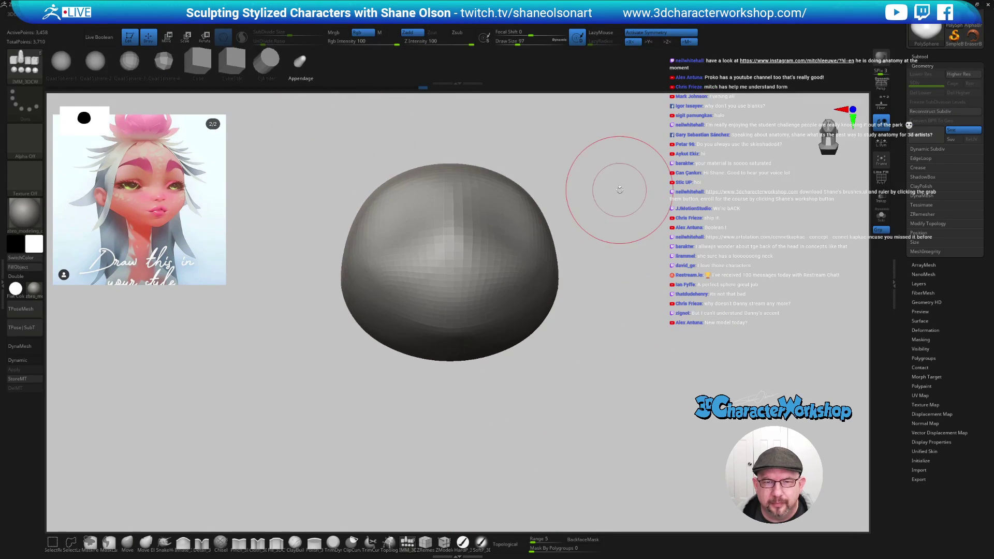
mouse_move(570, 366)
mouse_down()
mouse_move(571, 328)
mouse_move(578, 412)
mouse_move(581, 377)
mouse_up()
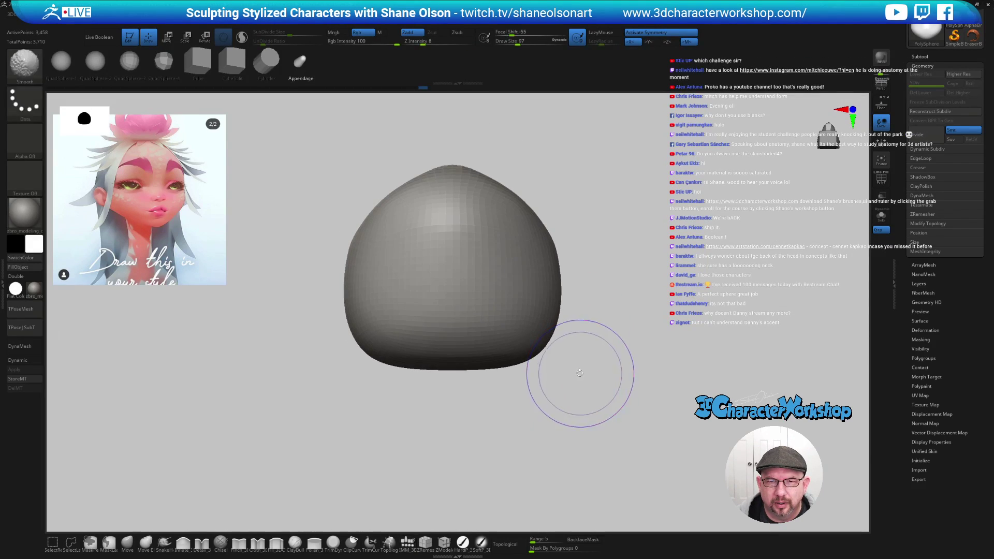
key(bracketleft)
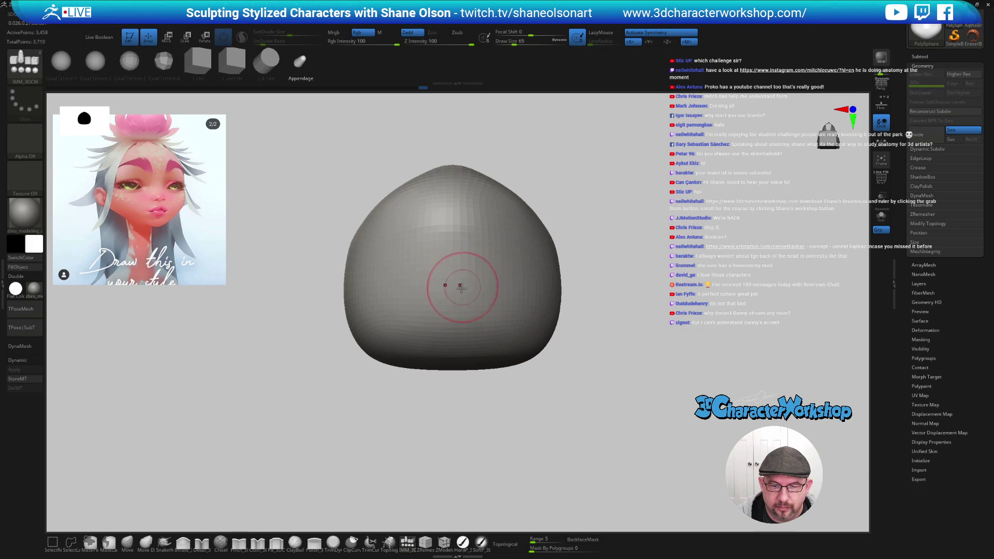
drag(452, 273, 459, 339)
drag(562, 357, 545, 413)
- Rotate and move the inserted neck so it slopes down and slightly backward from beneath the head
key(w)
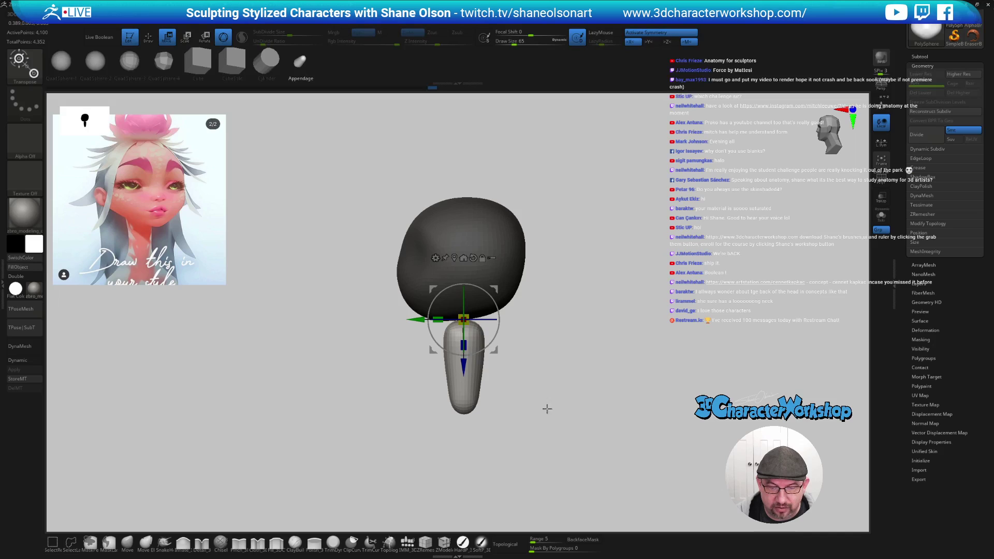
drag(501, 306, 481, 325)
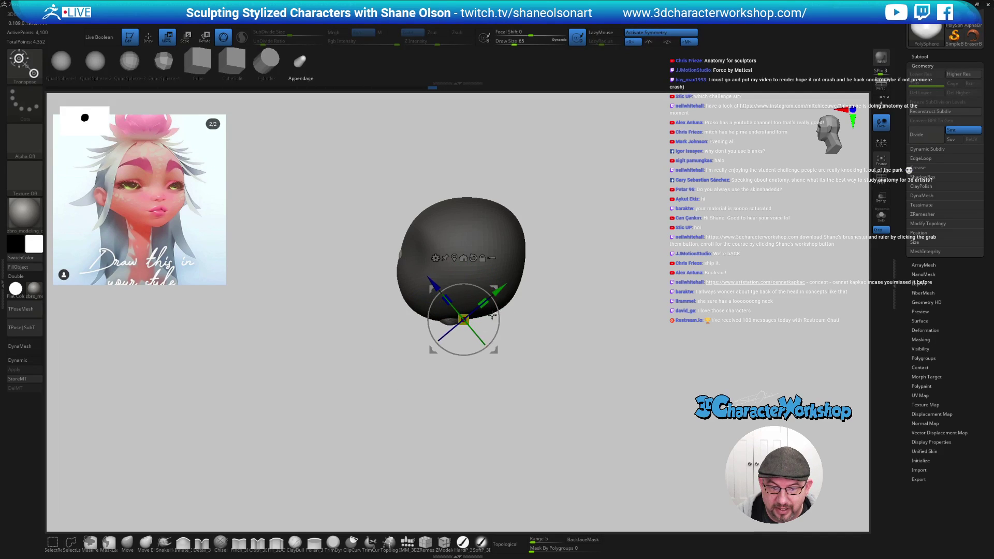
drag(494, 285, 509, 362)
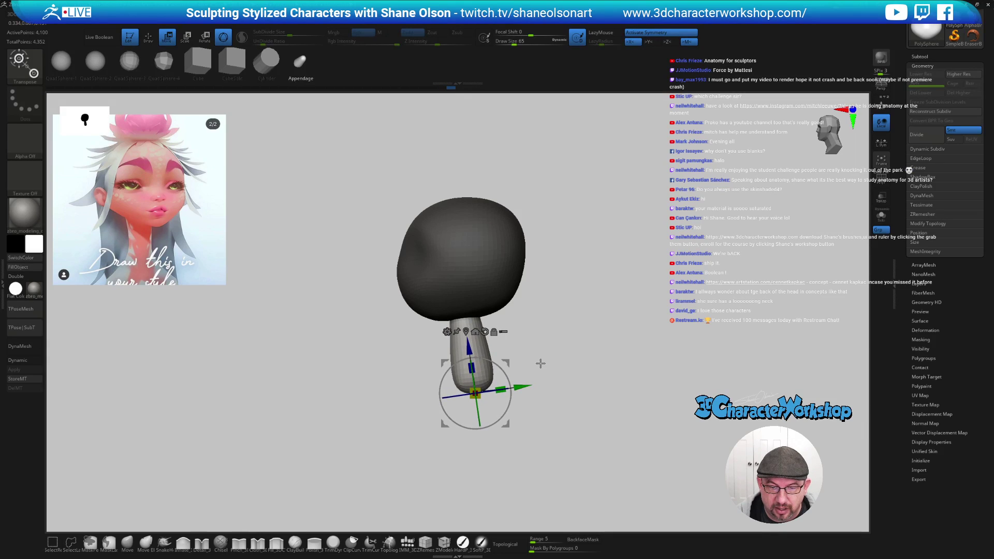
key(q)
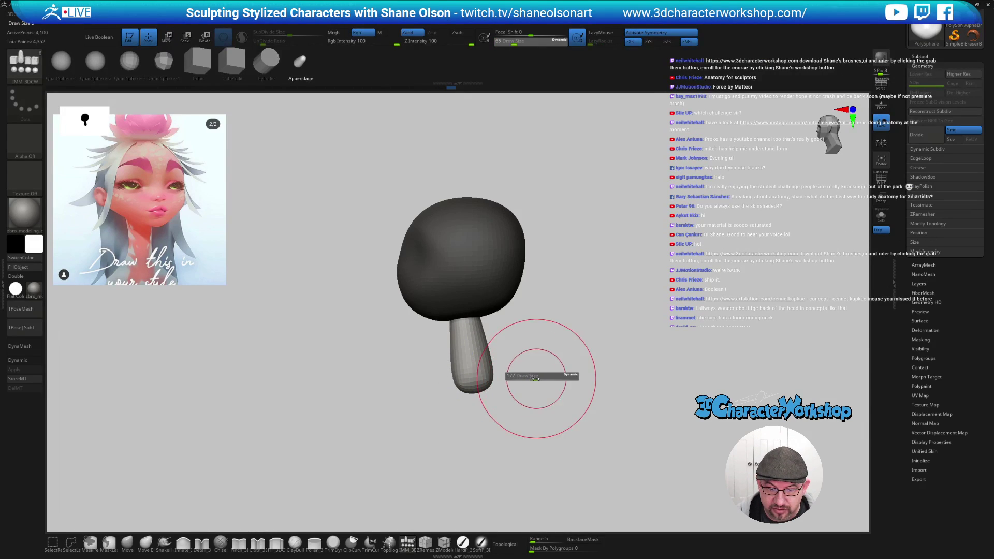
- Enable Sculptris Pro and start reshaping the neck with the SnakeHook brush at a draw size of 120
shift+drag(469, 371, 467, 369)
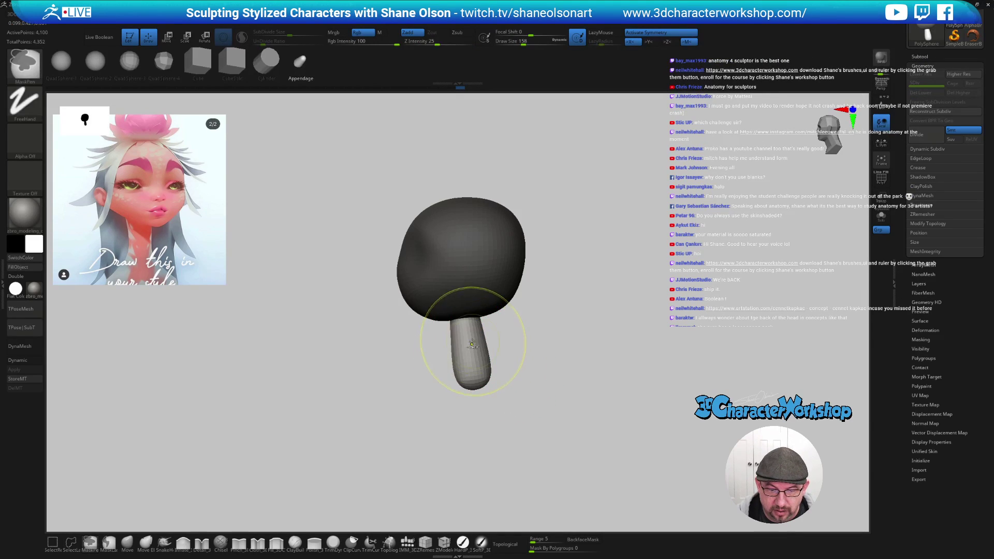
click(127, 542)
click(164, 543)
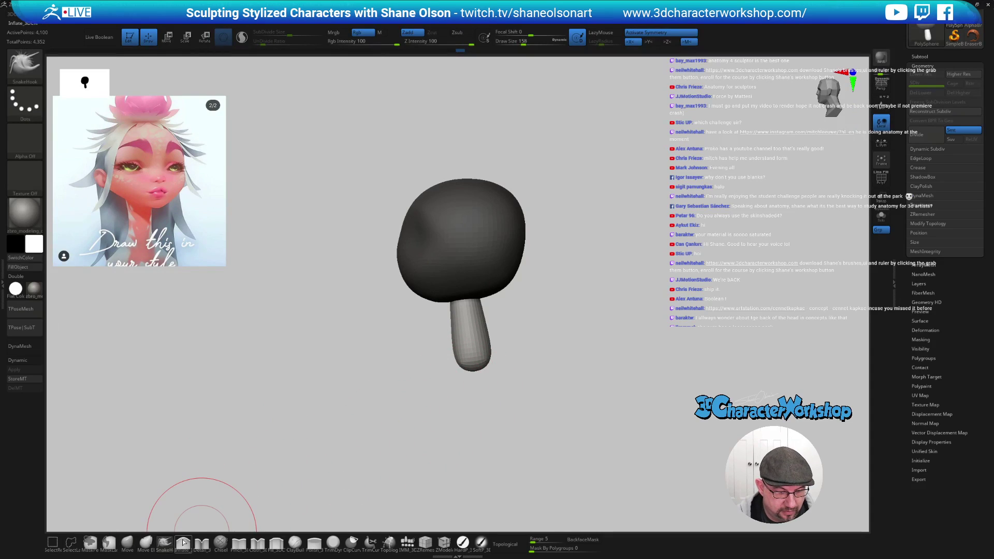
ctrl+right_drag(473, 326, 471, 335)
click(241, 37)
key(s)
drag(484, 363, 460, 328)
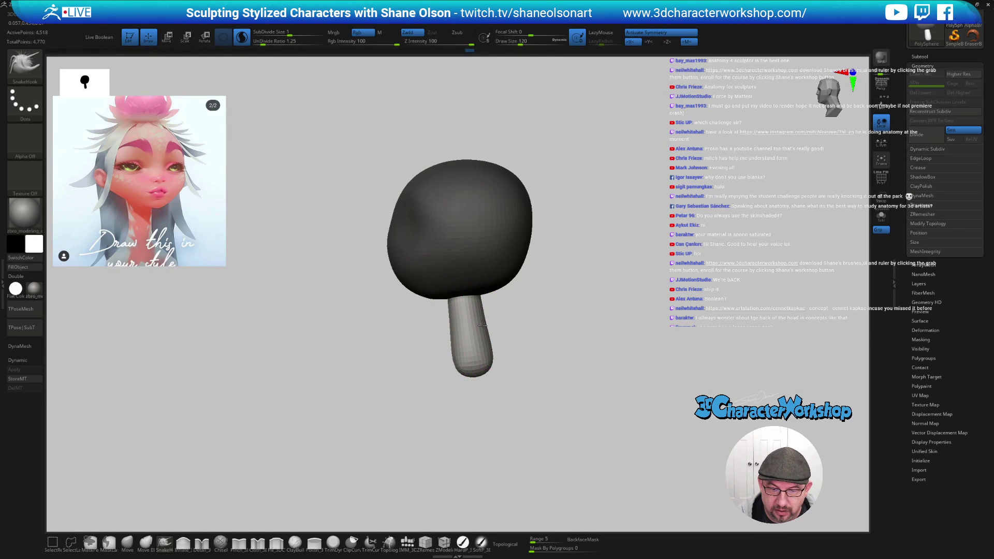
- Pull the lower end of the neck outward and backward to flare its base
mouse_move(523, 331)
mouse_down()
mouse_move(561, 332)
mouse_move(513, 338)
mouse_up()
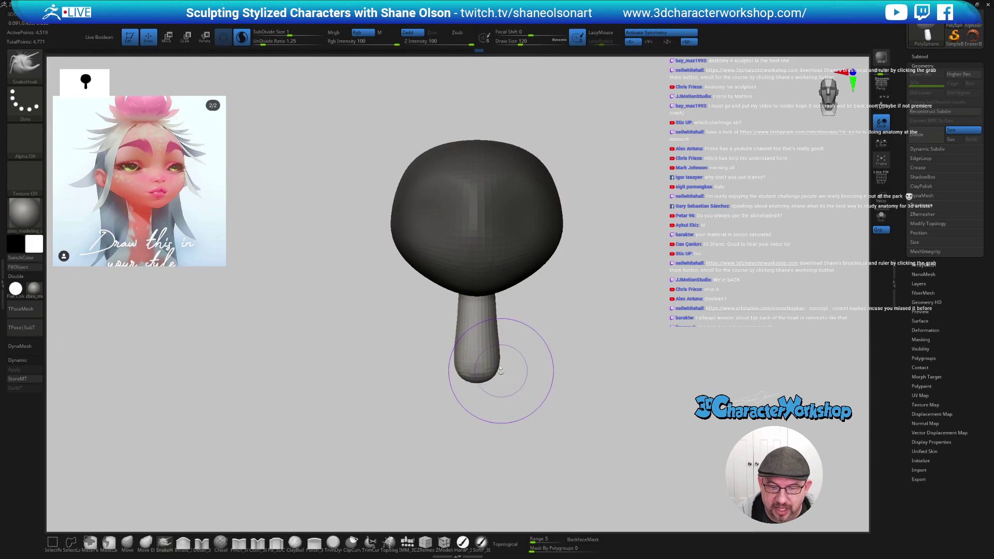
mouse_move(527, 363)
mouse_down()
mouse_move(515, 393)
mouse_move(492, 388)
mouse_up()
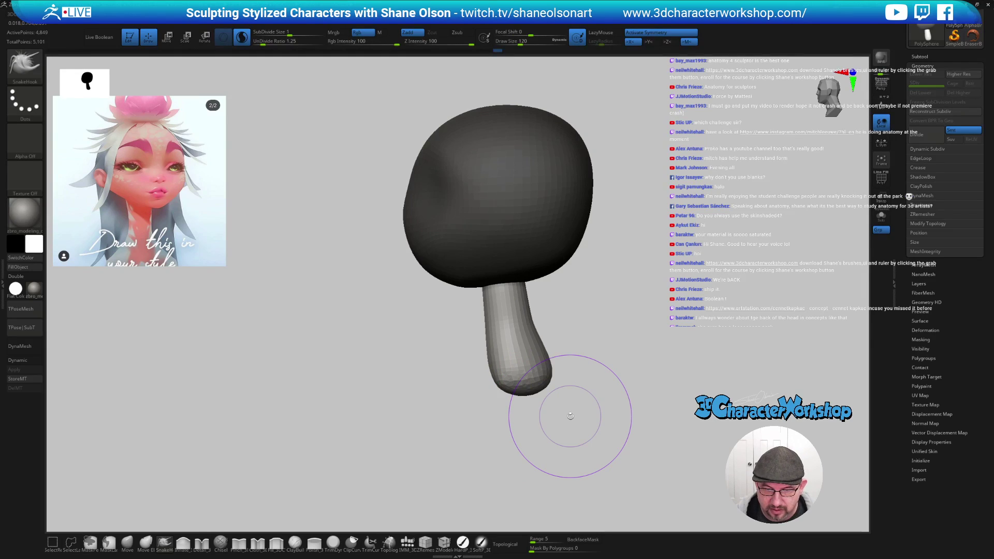
key(shift+f)
key(shift+f)
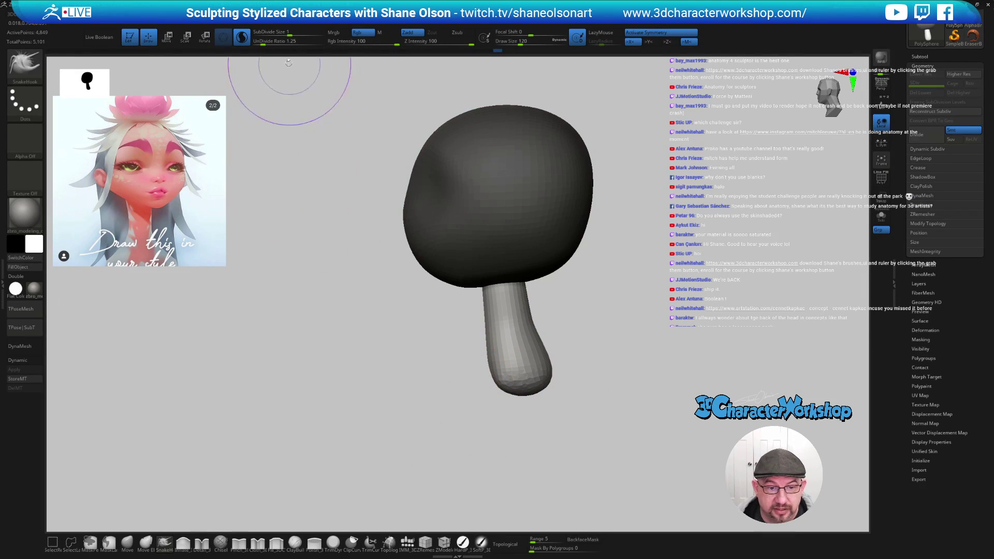
- Turn off Sculptris Pro and reduce the SnakeHook brush to a draw size of 97 for refining the neck
click(241, 37)
mouse_move(518, 411)
mouse_down()
mouse_move(477, 401)
mouse_move(538, 406)
mouse_up()
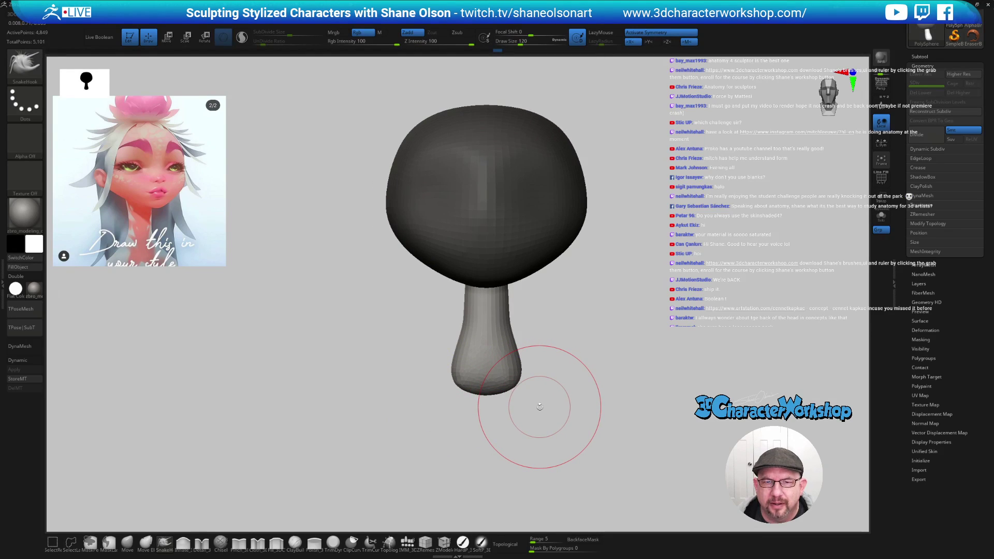
mouse_move(559, 367)
mouse_down()
mouse_move(497, 399)
mouse_move(530, 403)
mouse_move(516, 384)
mouse_up()
key(s)
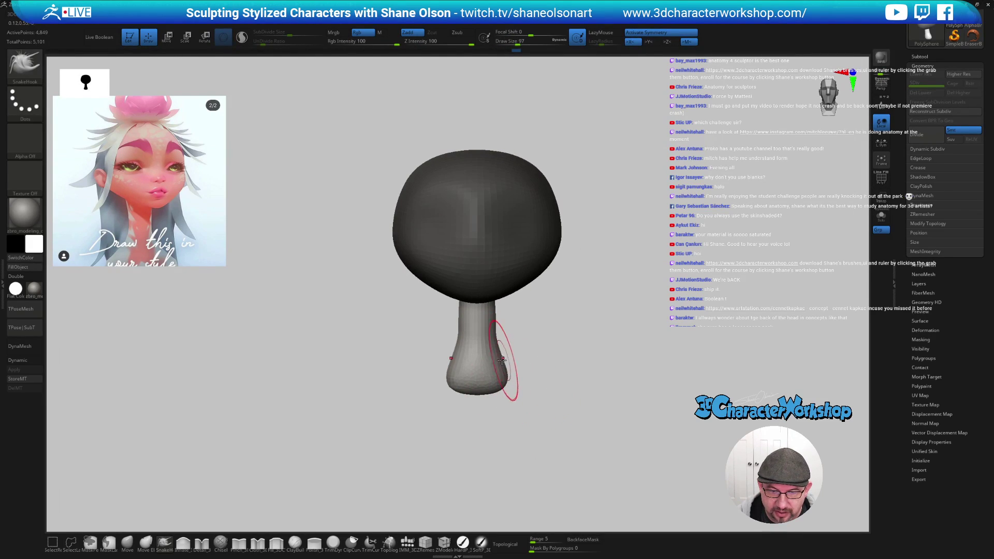
- Smooth the neck and reshape the head's lower back above it with the SnakeHook brush at a draw size of 202
key(shift)
mouse_move(494, 314)
shift+mouse_down()
mouse_move(498, 337)
mouse_move(551, 340)
shift+mouse_up()
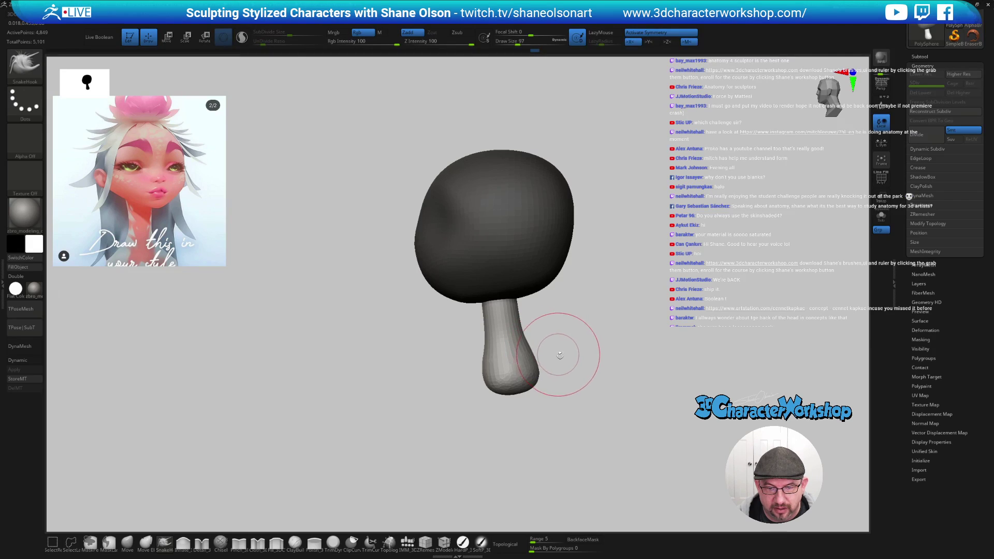
mouse_move(560, 351)
ctrl+mouse_down()
mouse_move(570, 371)
mouse_move(545, 352)
mouse_move(554, 353)
mouse_move(542, 325)
ctrl+mouse_up()
key(ctrl+z)
ctrl+click(570, 356)
key(s)
key(s)
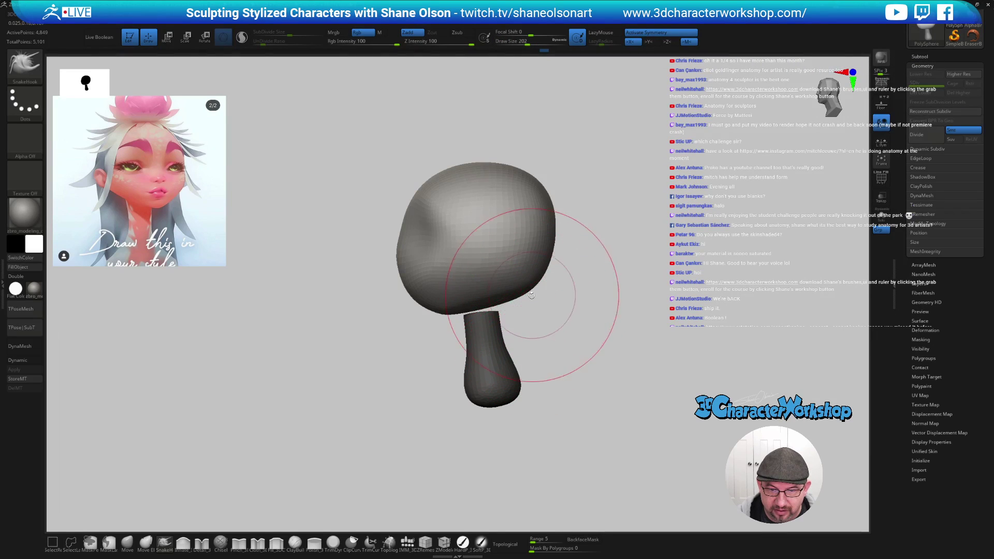
mouse_move(536, 285)
shift+mouse_down()
mouse_move(506, 295)
mouse_move(520, 296)
mouse_move(522, 329)
shift+mouse_up()
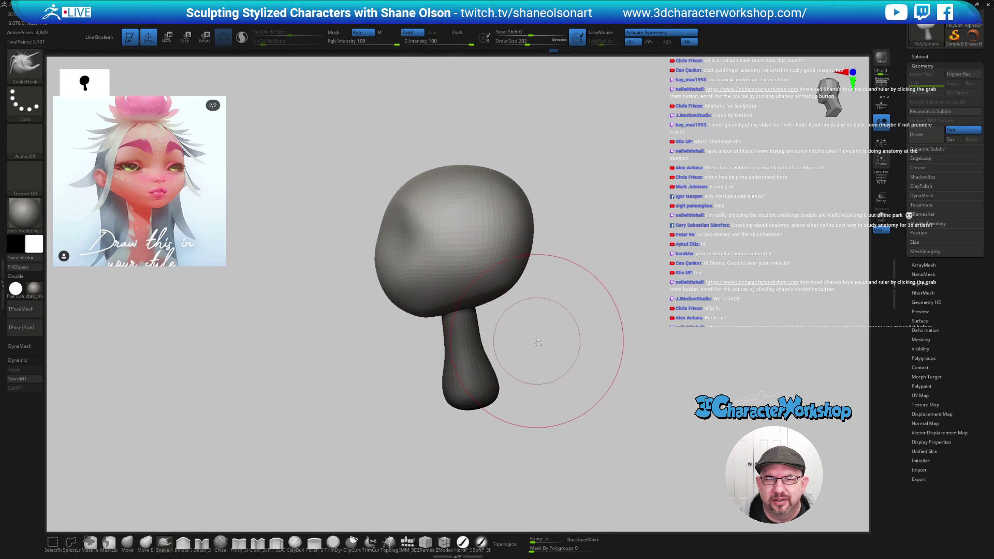
alt+drag(556, 366, 548, 342)
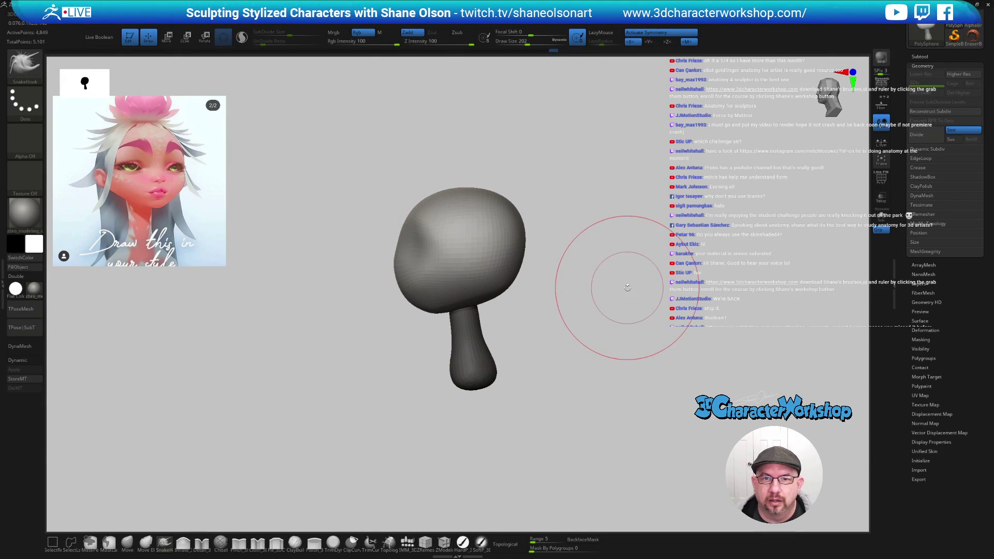
- Refine the back of the head and its transition into the neck with SnakeHook draw sizes between 112 and 158
alt+drag(605, 293, 605, 301)
key(s)
drag(587, 311, 583, 311)
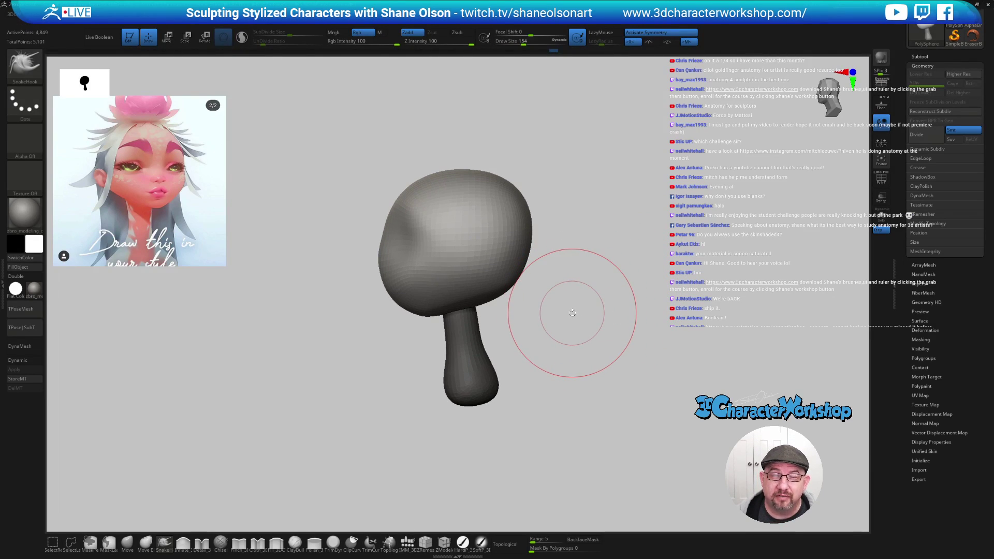
key(s)
drag(539, 311, 524, 311)
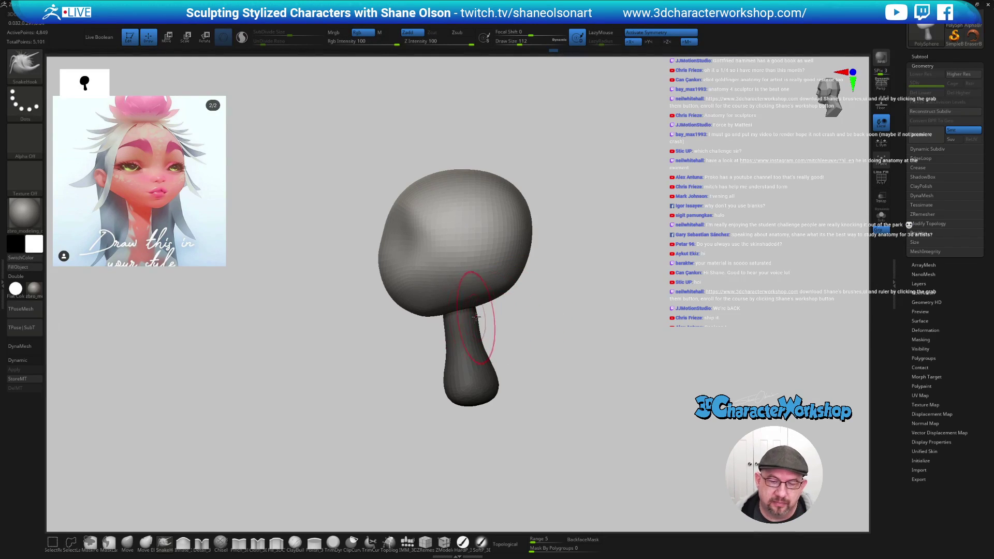
key(s)
key(s)
drag(502, 293, 576, 311)
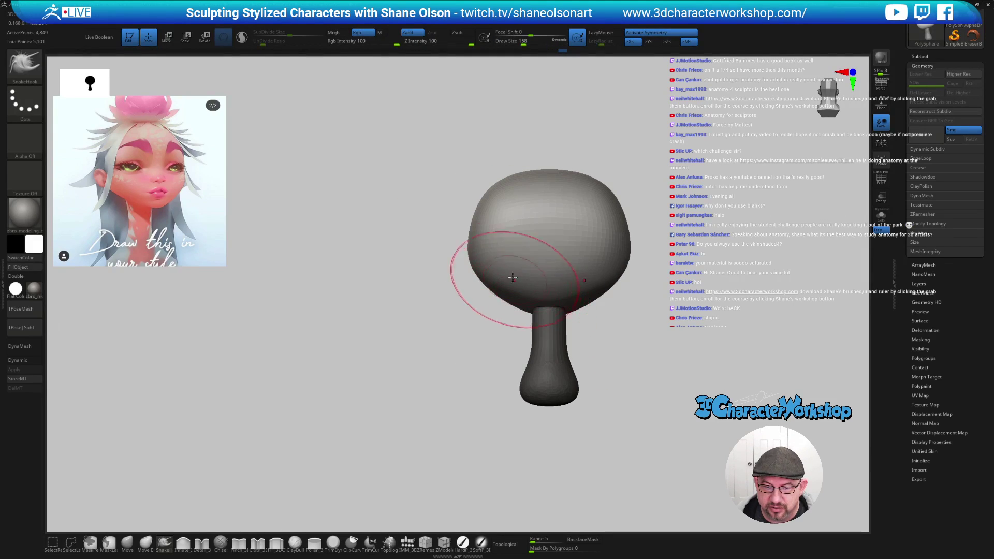
shift+drag(492, 252, 495, 253)
mouse_move(464, 316)
mouse_down()
mouse_move(554, 314)
mouse_move(547, 317)
mouse_move(616, 300)
mouse_move(600, 324)
mouse_move(609, 319)
mouse_move(579, 325)
mouse_move(573, 309)
mouse_move(607, 321)
mouse_up()
- Refine the face profile from brow to chin with the SnakeHook brush at a draw size of 97
key(s)
key(s)
key(s)
drag(372, 317, 378, 315)
key(s)
drag(392, 254, 393, 253)
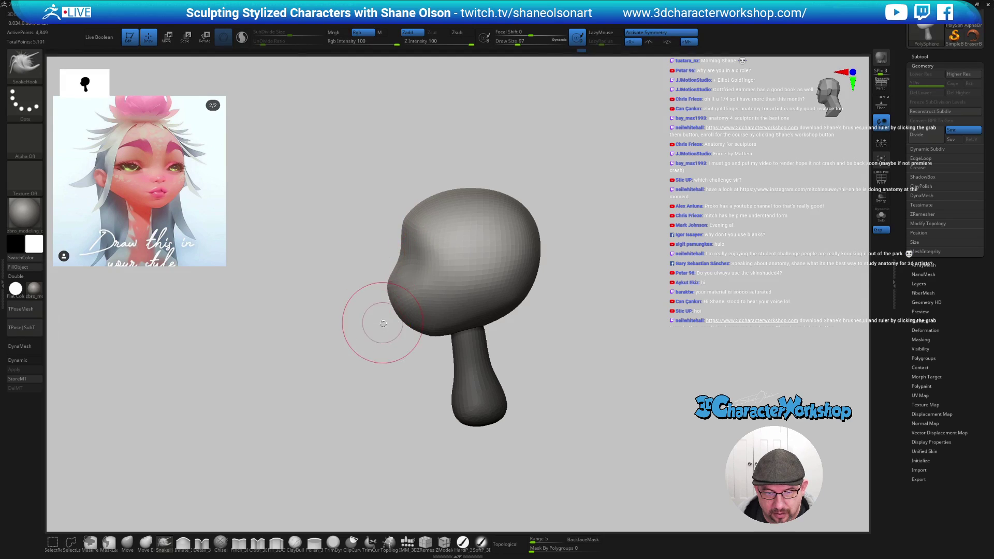
mouse_move(396, 348)
mouse_down()
mouse_move(575, 395)
mouse_move(568, 383)
mouse_move(595, 380)
mouse_move(548, 350)
mouse_move(584, 386)
mouse_move(570, 386)
mouse_move(582, 382)
mouse_up()
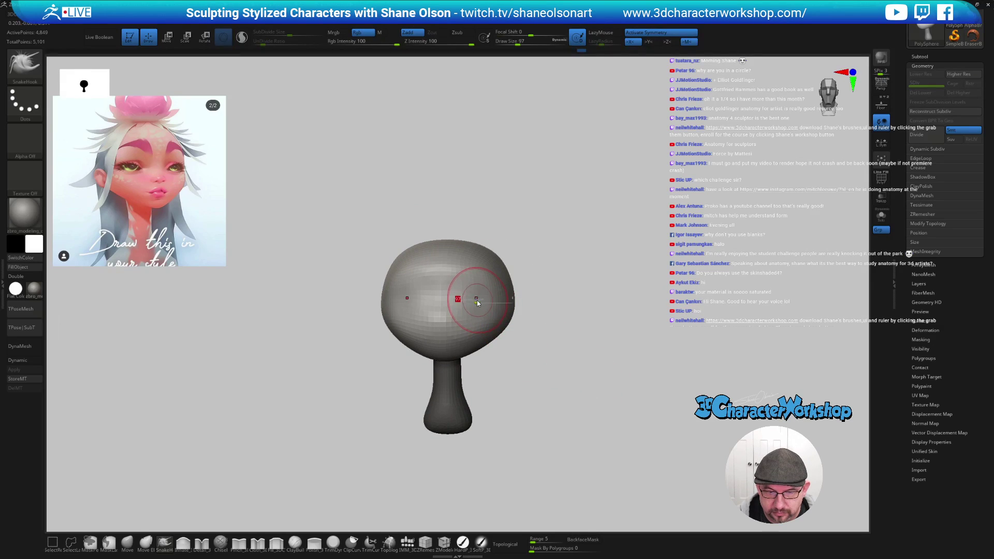
- Smooth and adjust the front of the lower face with a smaller brush at a draw size of 71
key(shift)
mouse_move(537, 339)
mouse_down()
mouse_move(523, 359)
mouse_move(551, 353)
mouse_move(546, 347)
mouse_move(577, 411)
mouse_move(573, 422)
mouse_move(547, 422)
mouse_move(575, 419)
mouse_up()
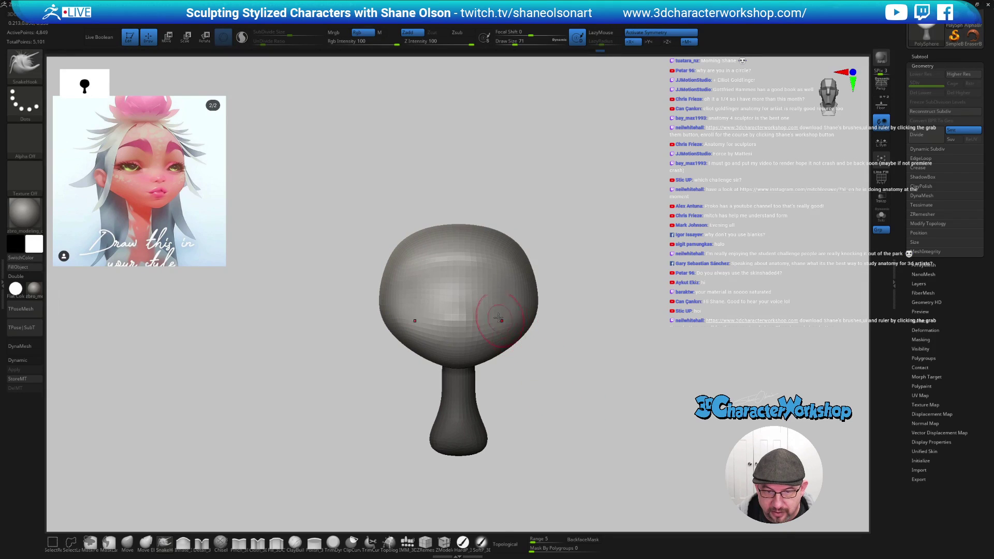
drag(577, 390, 579, 415)
key(s)
alt+drag(588, 380, 596, 327)
- Show the polygon wireframe and remesh the head and neck with ZRemesher
key(shift+f)
mouse_move(613, 366)
mouse_down()
mouse_move(628, 377)
mouse_move(637, 410)
mouse_move(659, 415)
mouse_move(650, 395)
mouse_up()
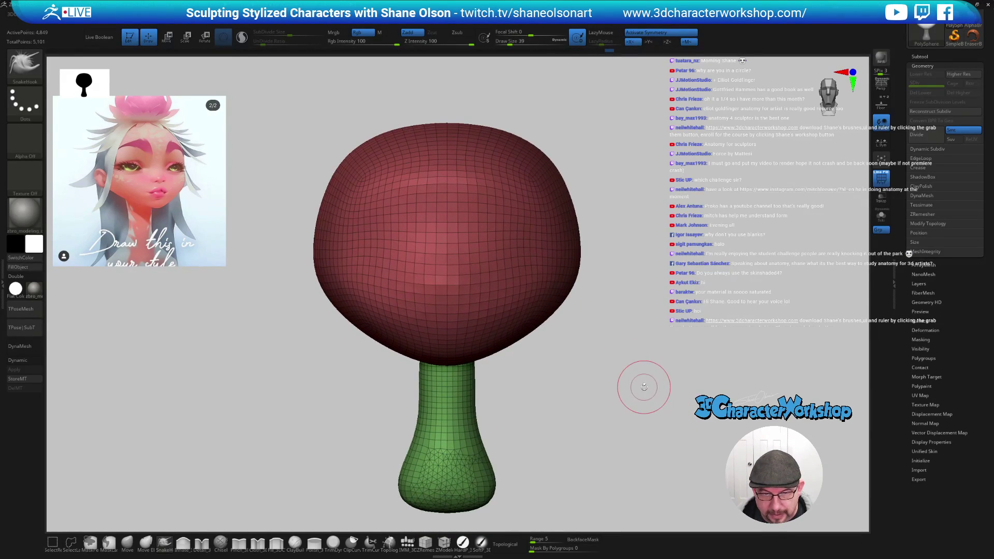
key(space)
click(618, 374)
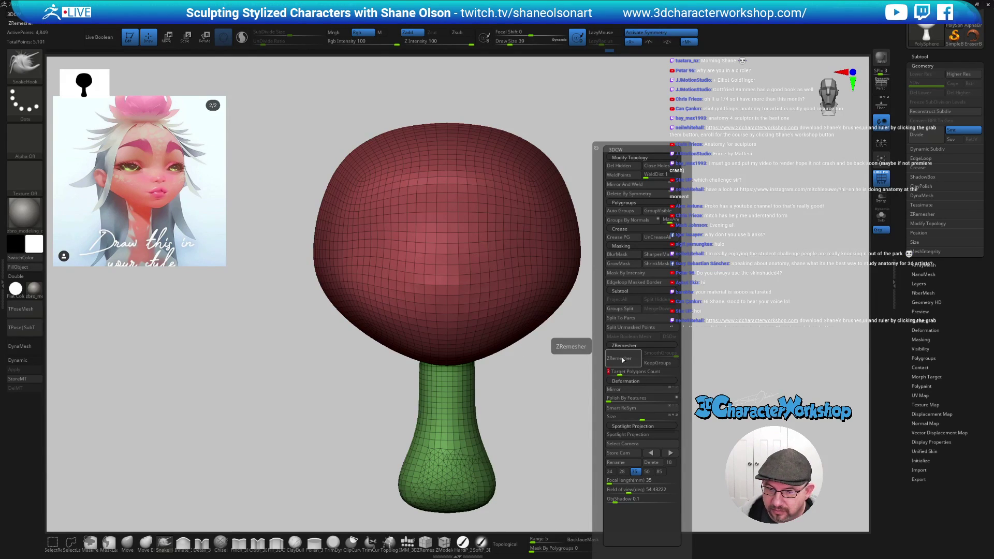
click(620, 358)
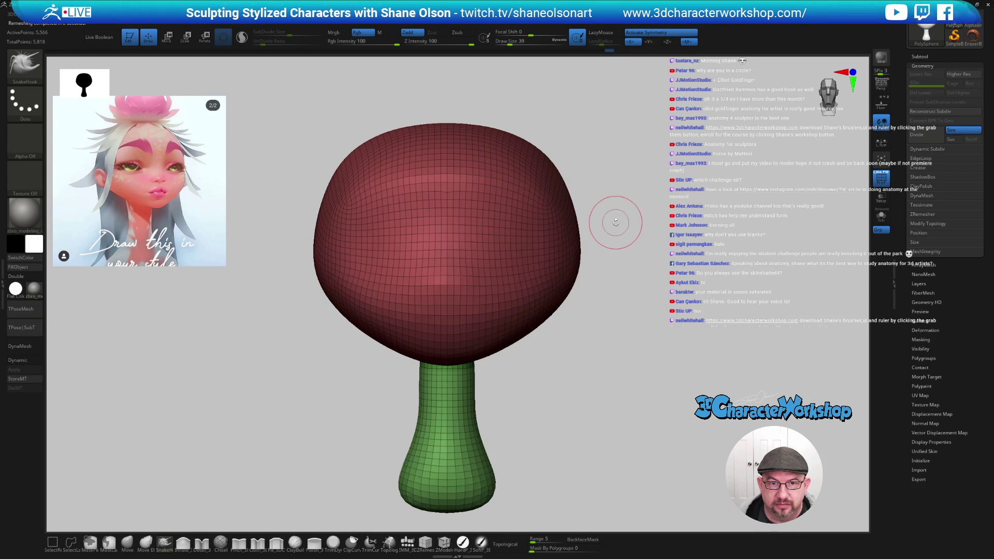
- Assign a horizontal strip of faces at the mouth to its own polygroup with ZModeler's PolyGroup action on single polygons
mouse_move(643, 304)
mouse_down()
mouse_move(604, 311)
mouse_move(637, 303)
mouse_move(622, 307)
mouse_move(611, 337)
mouse_up()
key(s)
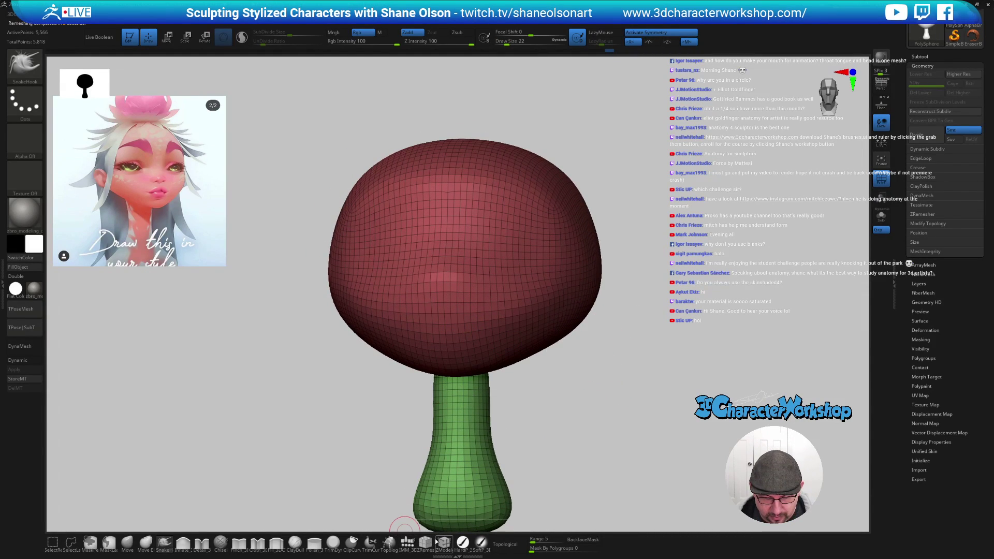
click(443, 542)
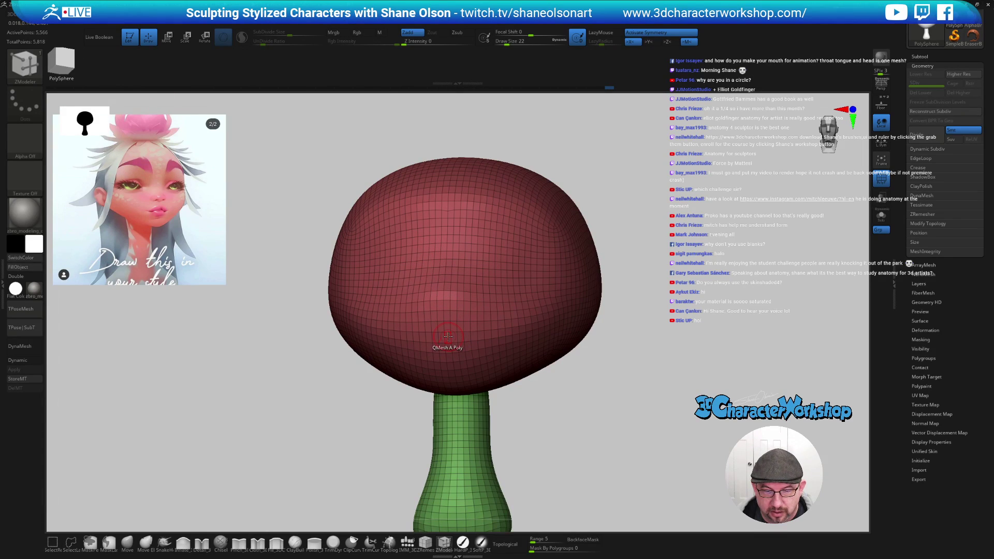
key(space)
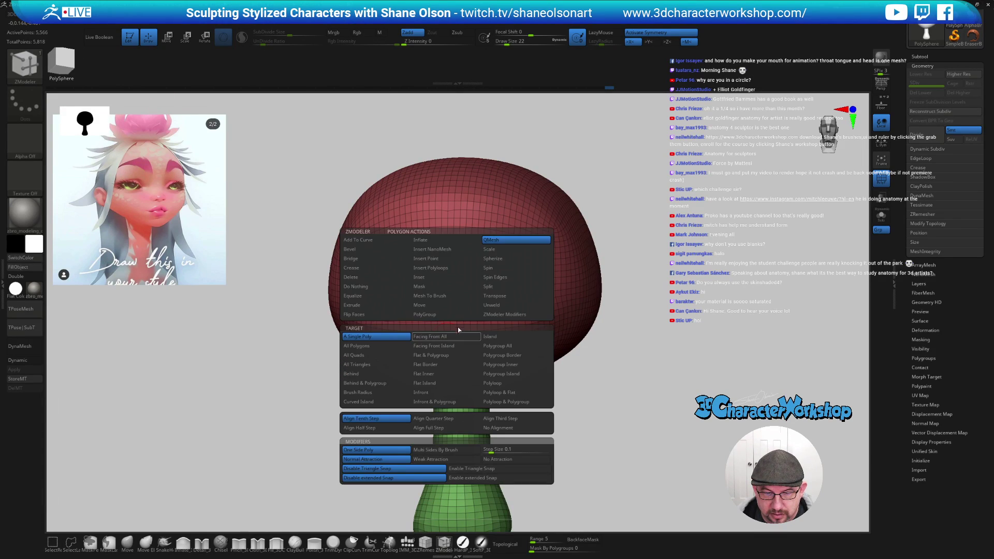
click(426, 316)
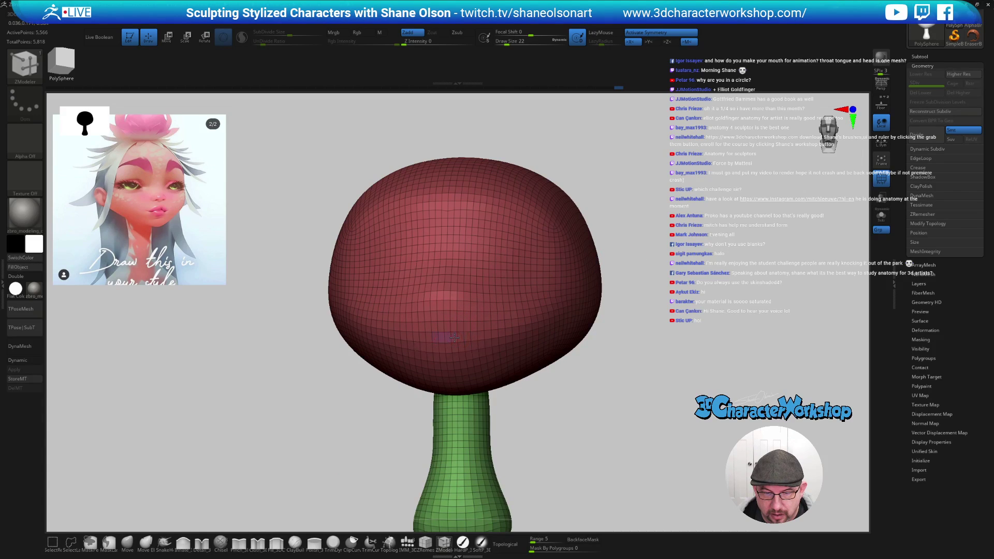
click(475, 337)
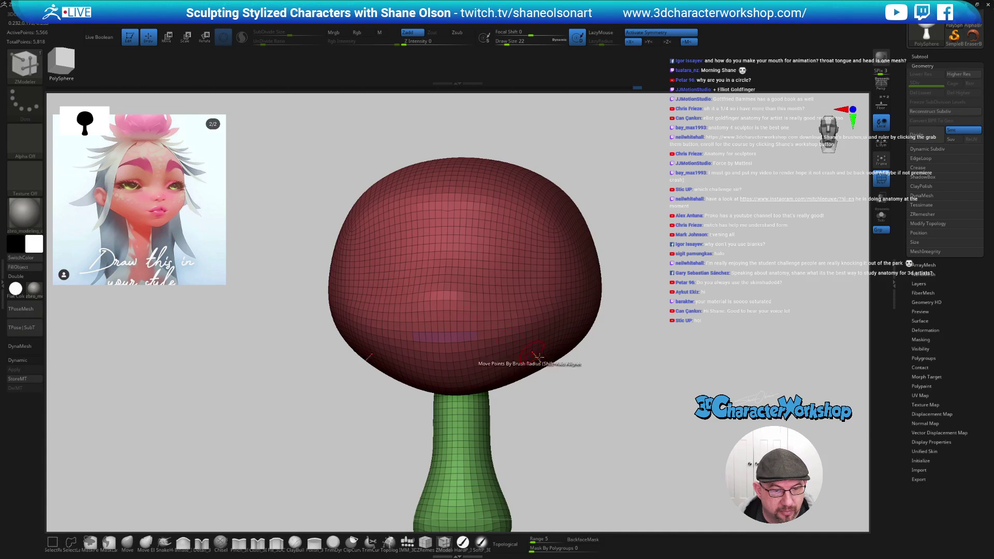
drag(570, 378, 536, 359)
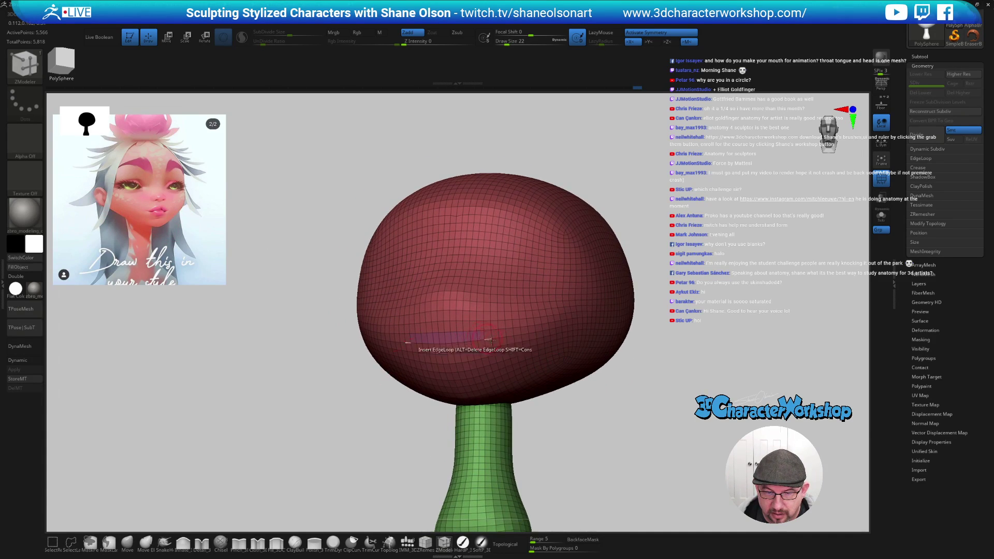
drag(630, 420, 529, 356)
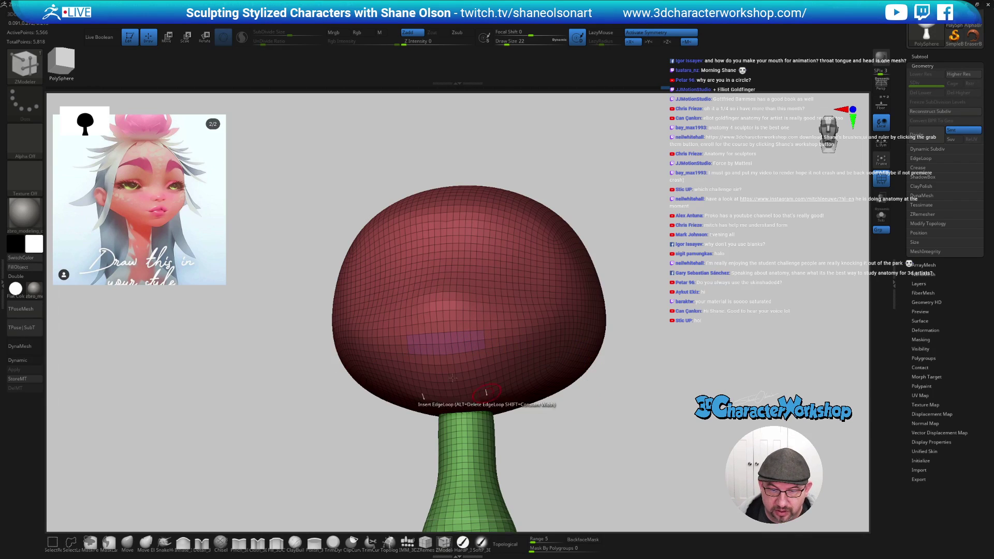
- Set ZModeler's polygon action to Extrude with target Polygroup All and extrude the mouth polygroup inward
key(space)
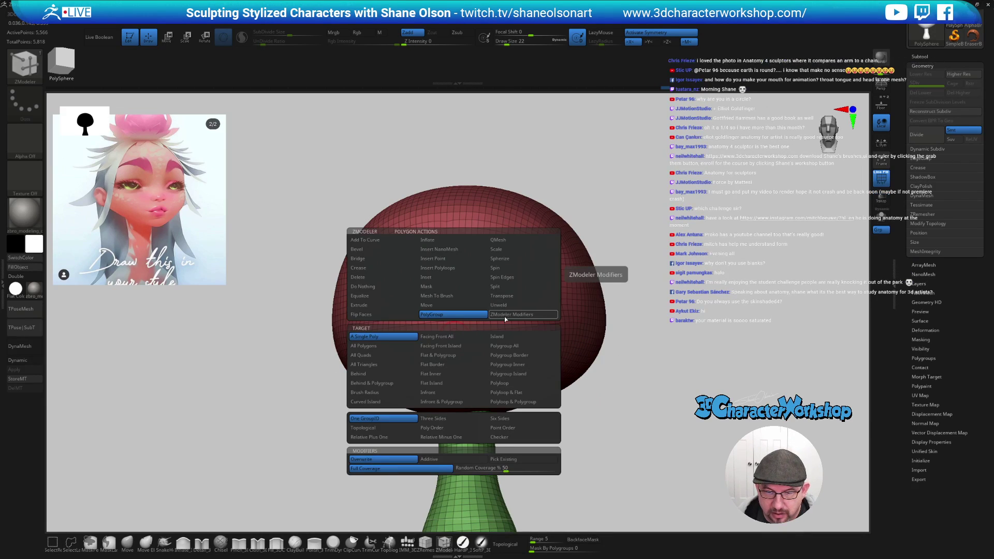
click(505, 346)
drag(695, 362, 609, 365)
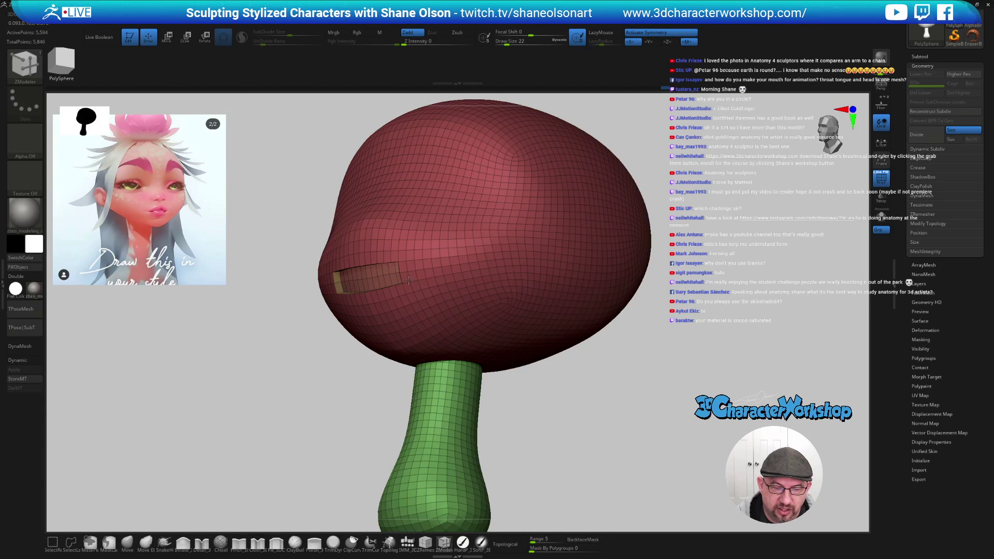
right_drag(393, 354, 421, 323)
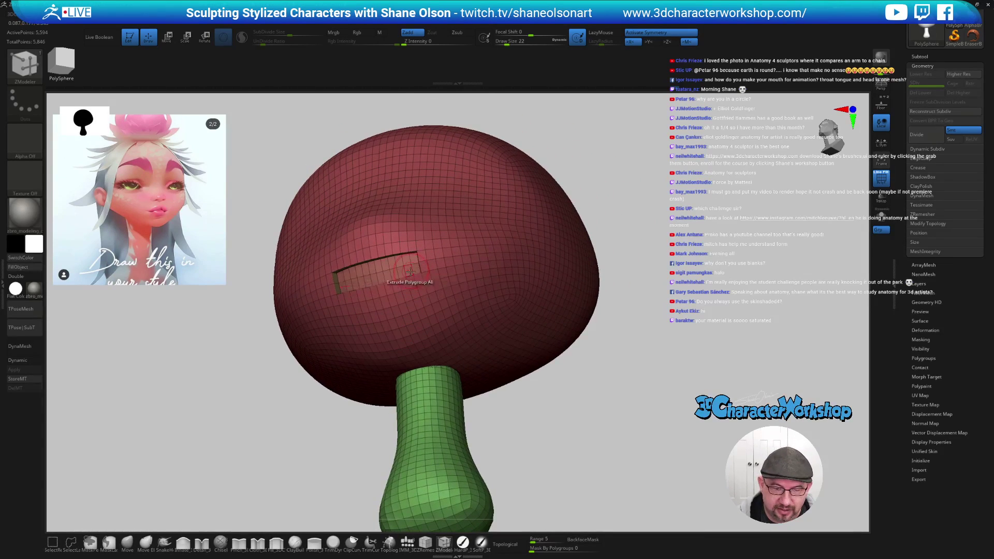
right_drag(402, 271, 430, 277)
right_drag(434, 283, 436, 283)
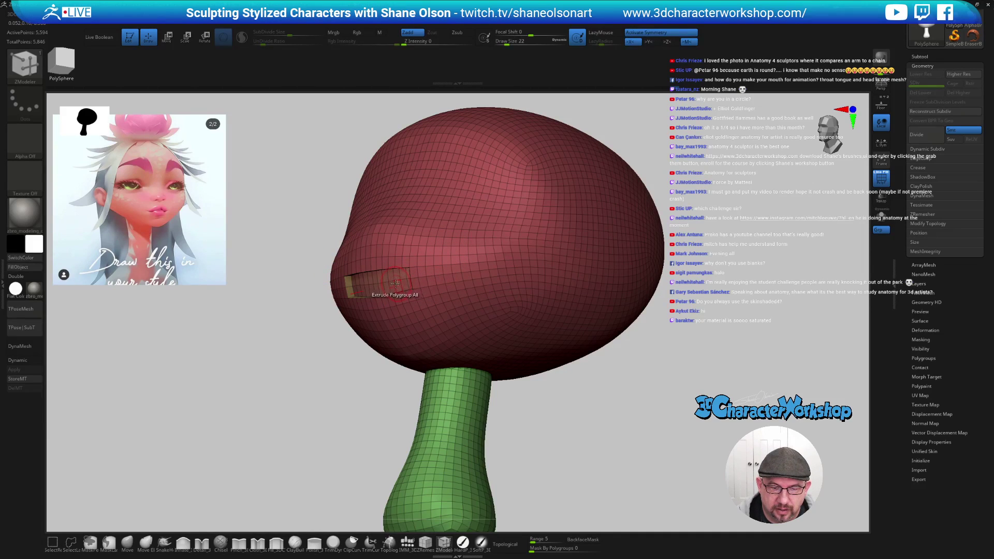
- Extrude the mouth's inner faces two more times to deepen the mouth cavity
click(395, 283)
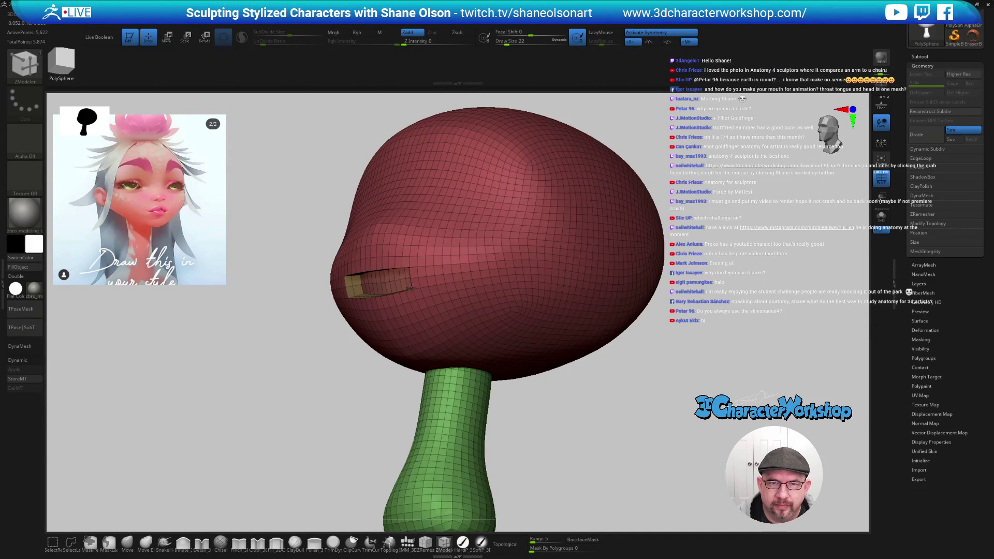
ctrl+right_drag(410, 269, 411, 267)
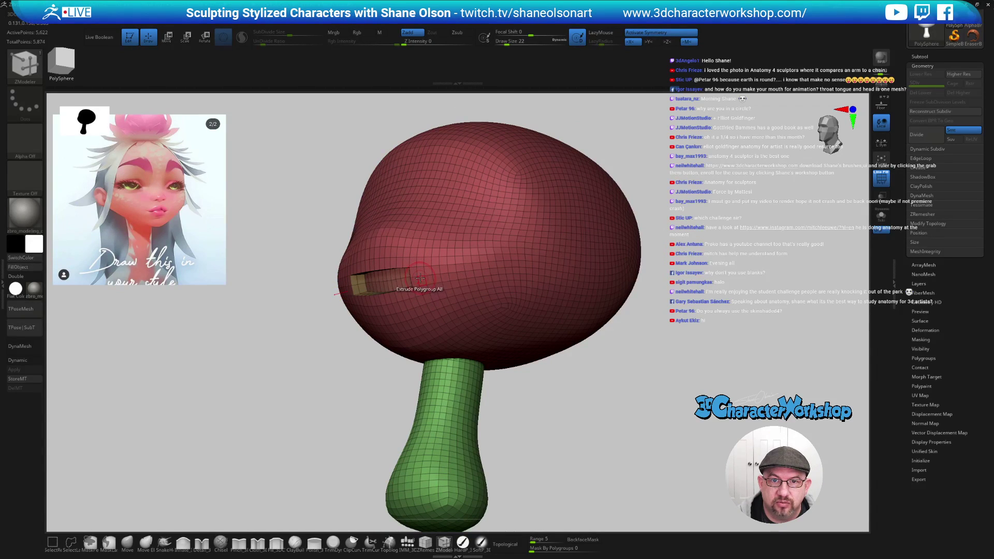
ctrl+right_drag(431, 278, 422, 310)
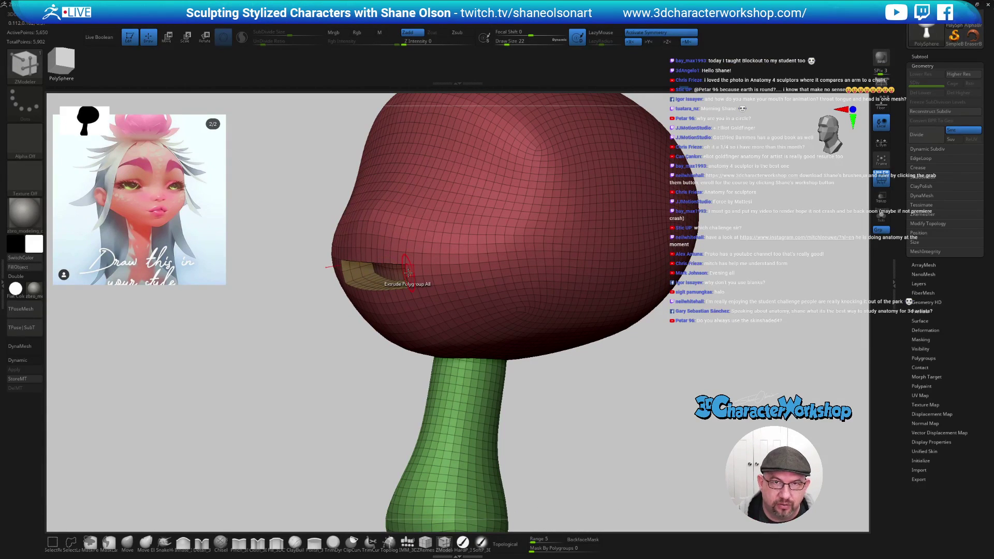
- Smooth the mouth opening at a draw size of 39 and hide the polygroups of the mouth cavity
mouse_move(587, 367)
right_down()
mouse_move(608, 362)
mouse_move(580, 382)
mouse_move(665, 404)
mouse_move(628, 368)
mouse_move(613, 397)
right_up()
key(s)
drag(616, 407, 619, 408)
mouse_move(445, 306)
shift+mouse_down()
mouse_move(424, 309)
mouse_move(449, 311)
mouse_move(470, 288)
shift+mouse_up()
mouse_move(567, 312)
right_down()
mouse_move(510, 305)
mouse_move(536, 306)
right_up()
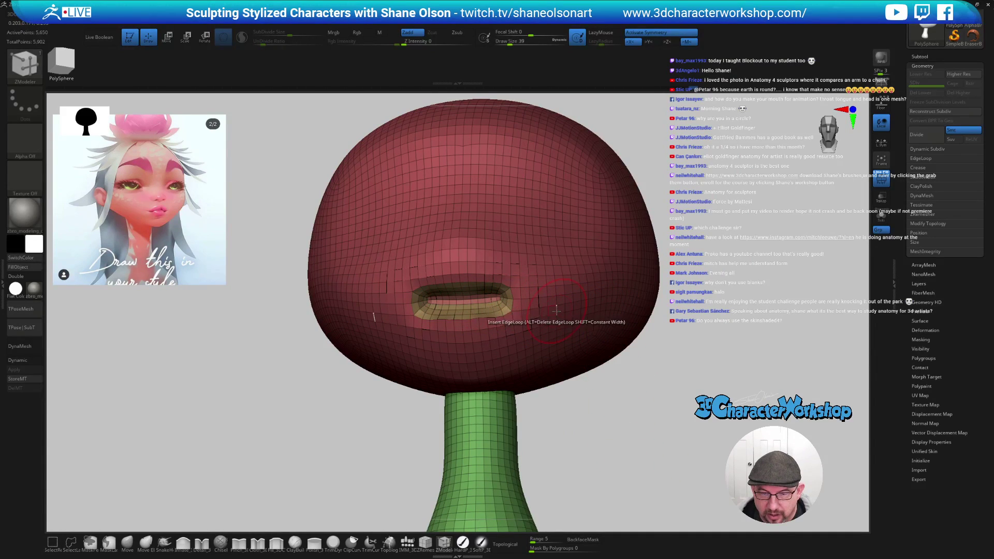
ctrl+shift+click(506, 306)
ctrl+shift+click(506, 306)
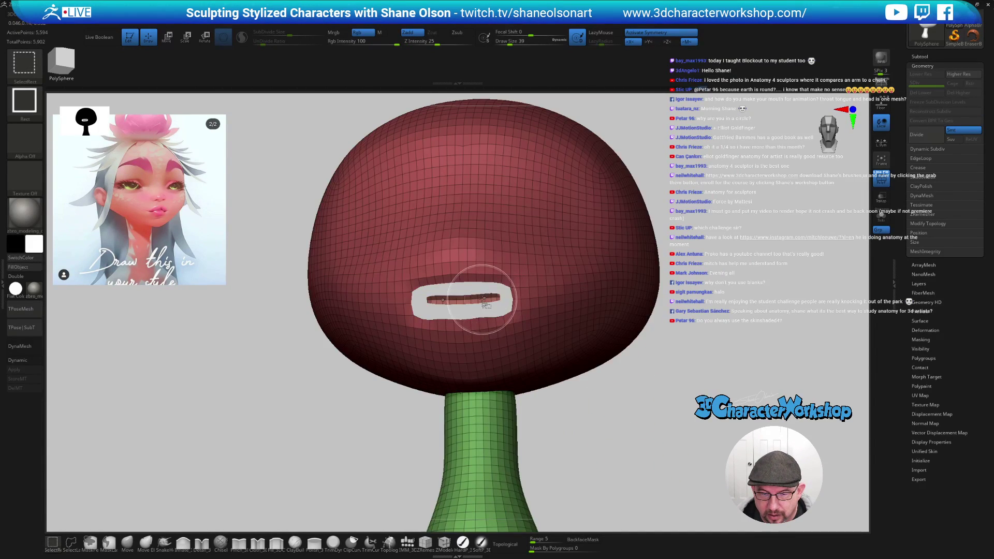
- Mask a band of faces around the mouth opening at a draw size of 25, raised above the upper lip's middle
key(s)
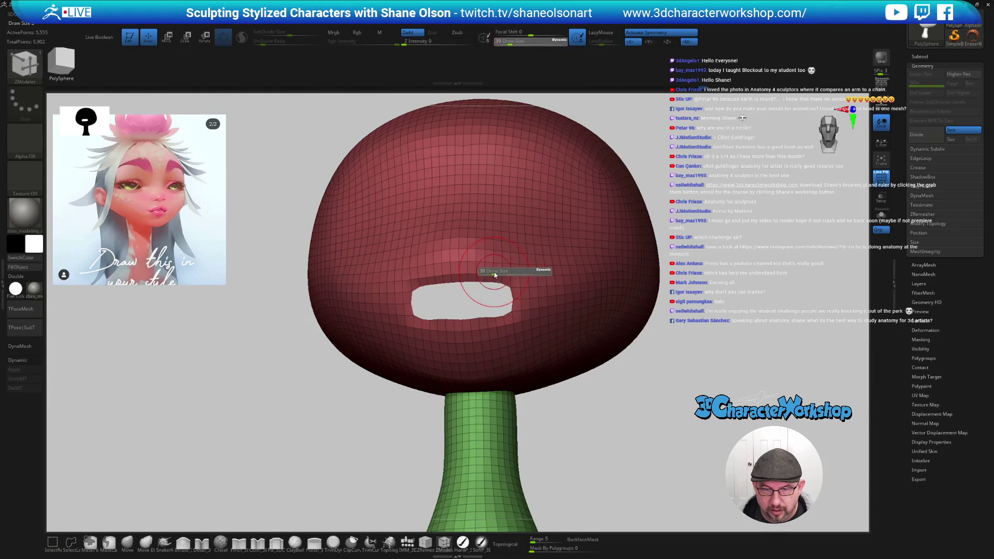
drag(489, 273, 491, 273)
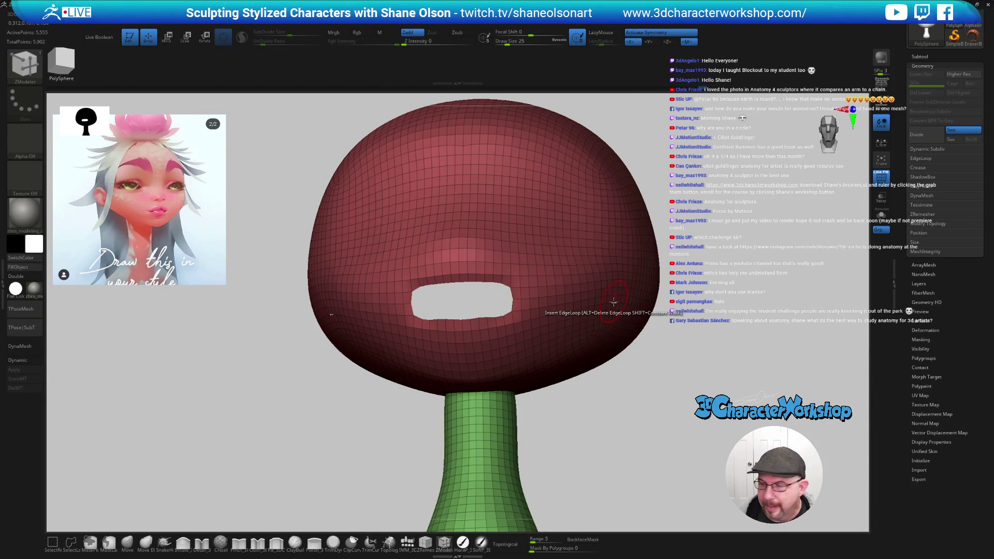
alt+drag(657, 382, 643, 381)
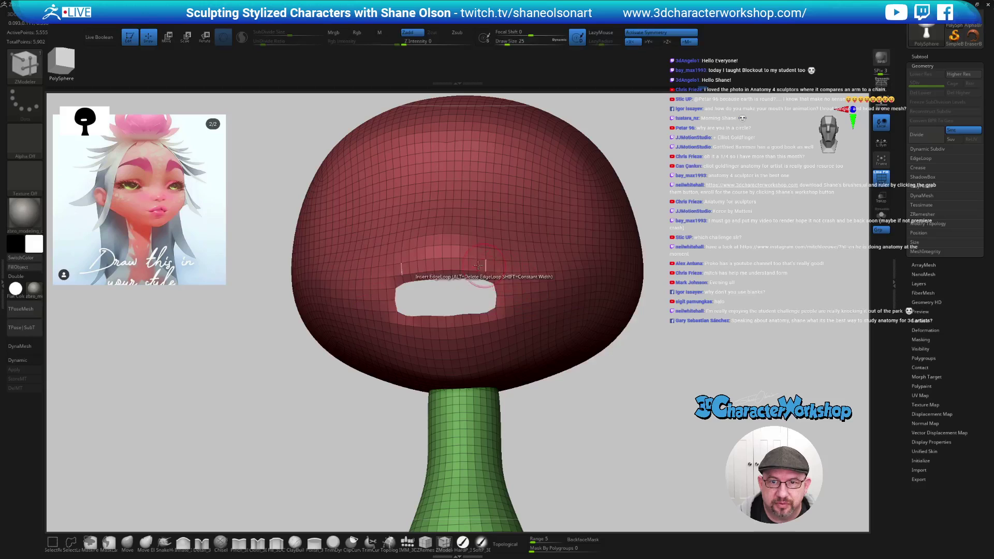
mouse_move(448, 256)
ctrl+mouse_down()
mouse_move(505, 266)
mouse_move(504, 296)
mouse_move(484, 324)
mouse_move(452, 327)
ctrl+mouse_up()
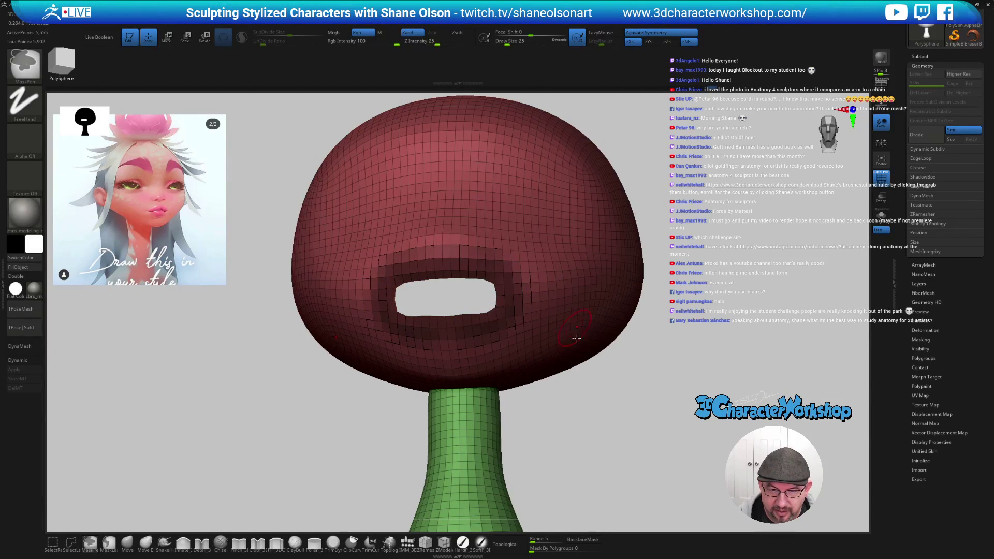
ctrl+click(596, 409)
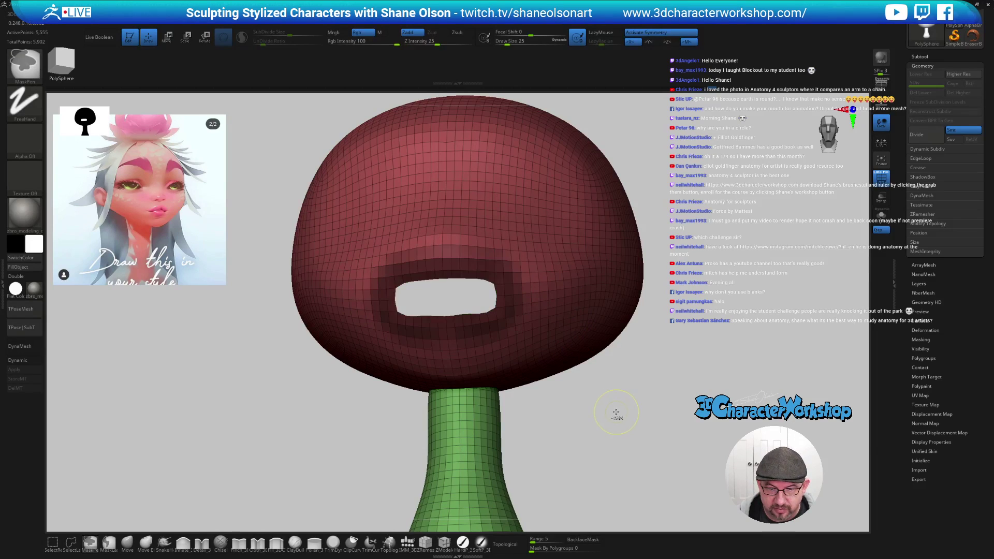
ctrl+drag(497, 321, 510, 311)
mouse_move(510, 310)
ctrl+mouse_down()
mouse_move(513, 302)
mouse_move(443, 252)
ctrl+mouse_up()
- Turn the masked lip band into its own polygroup and return to the ZModeler brush
key(ctrl+w)
key(b)
key(z)
key(m)
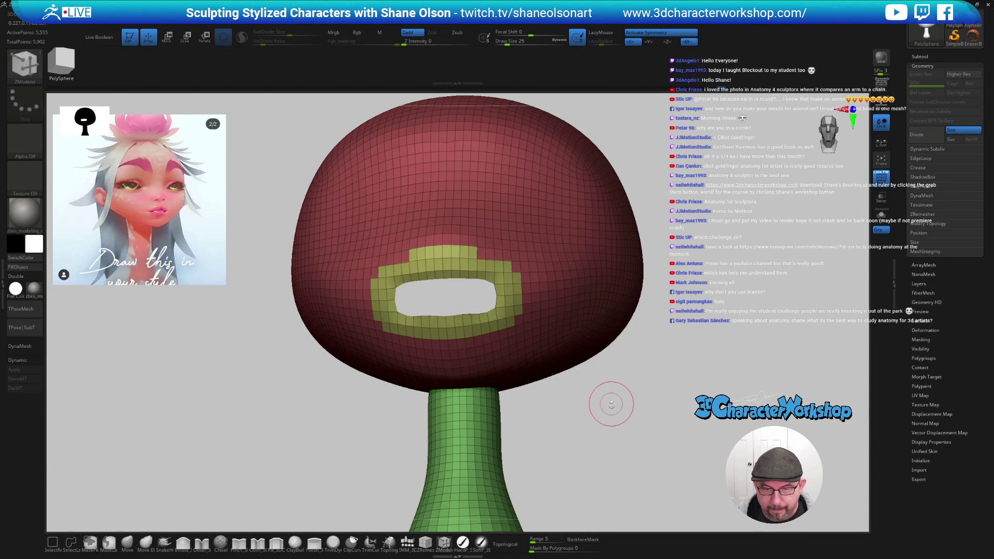
- Show the whole model again and ZRemesh the head and neck with the polygroups kept
key(f)
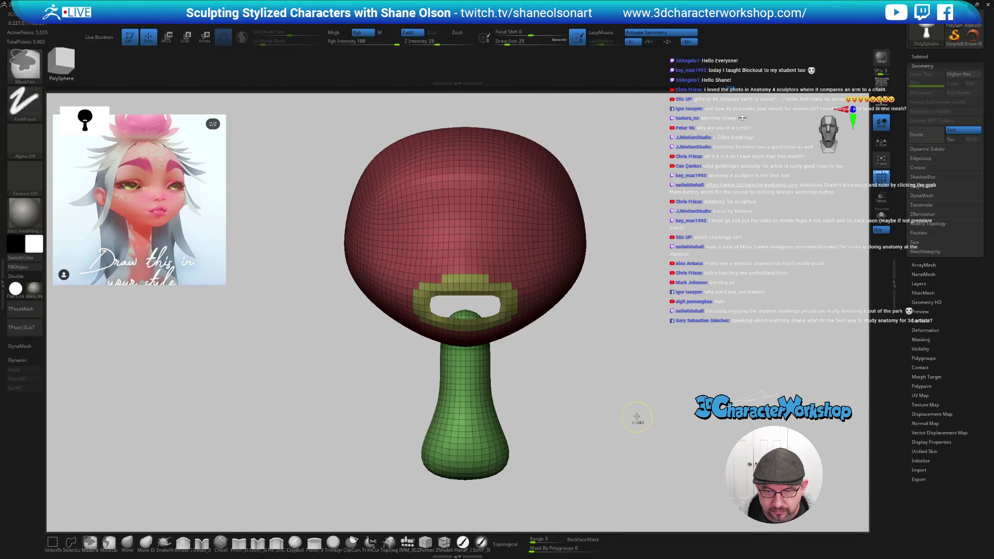
ctrl+shift+click(632, 410)
alt+drag(626, 404, 628, 405)
key(space)
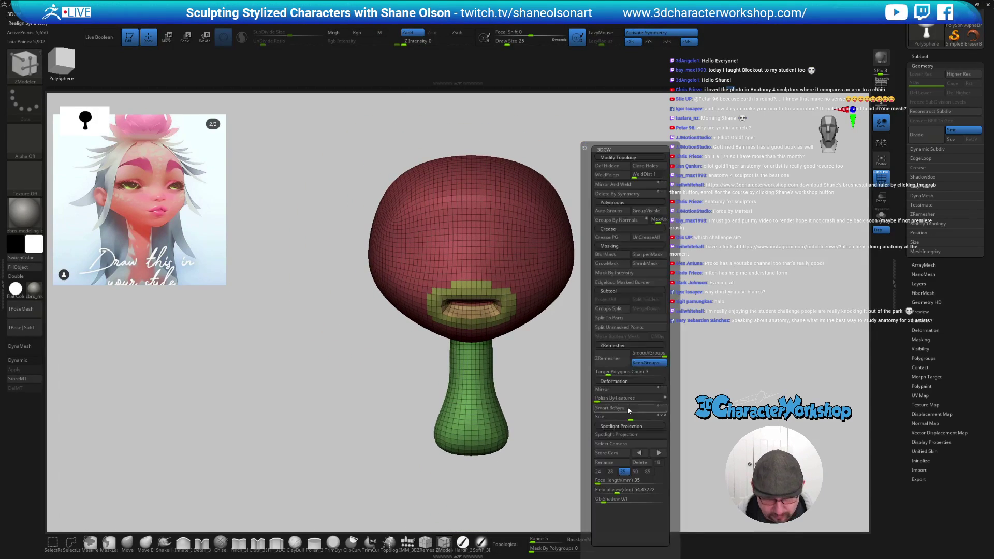
click(613, 360)
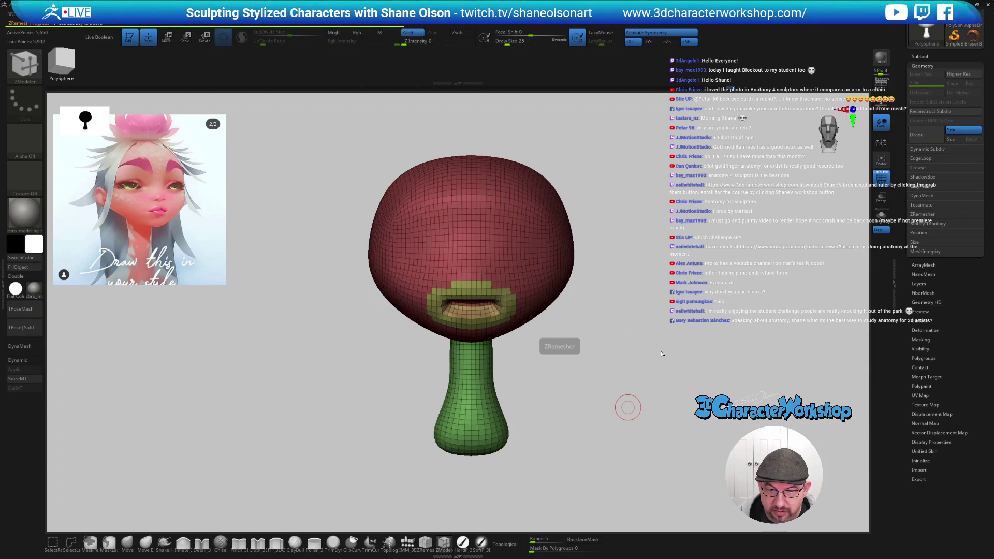
mouse_move(653, 360)
mouse_down()
mouse_move(647, 346)
mouse_move(645, 388)
mouse_move(645, 373)
mouse_up()
- Set the draw size to 56 and switch to the Move brush for working on the mouth area
key(s)
mouse_move(469, 269)
shift+mouse_down()
mouse_move(500, 303)
mouse_move(471, 313)
shift+mouse_up()
mouse_move(638, 419)
mouse_down()
mouse_move(605, 428)
mouse_move(638, 426)
mouse_move(630, 410)
mouse_up()
mouse_move(576, 362)
mouse_down()
mouse_move(562, 357)
mouse_move(572, 415)
mouse_up()
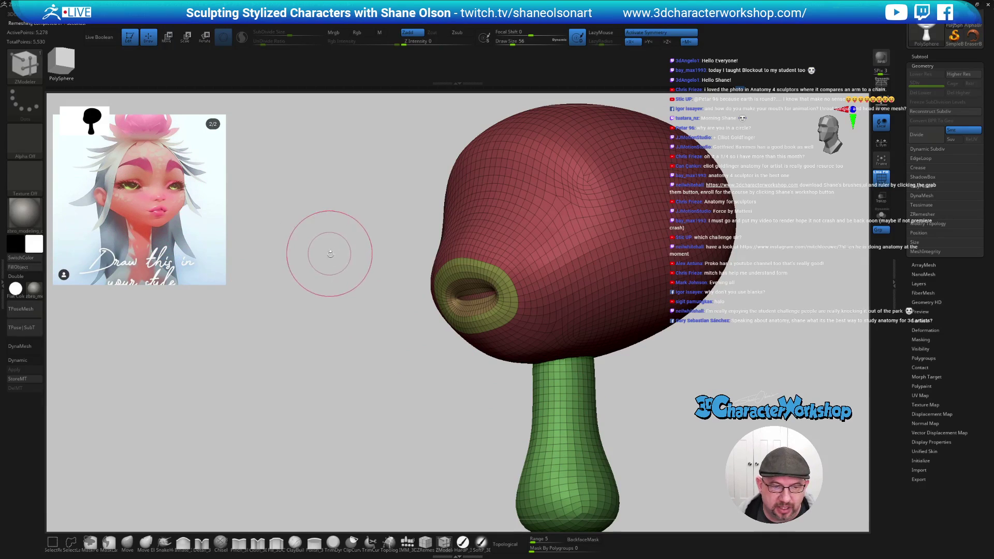
drag(326, 249, 346, 300)
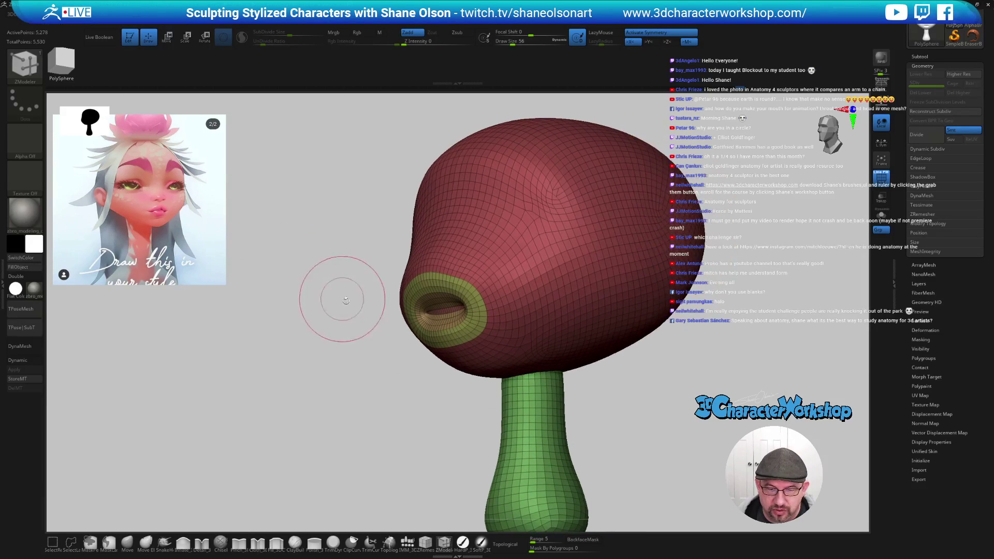
click(128, 544)
drag(441, 293, 448, 289)
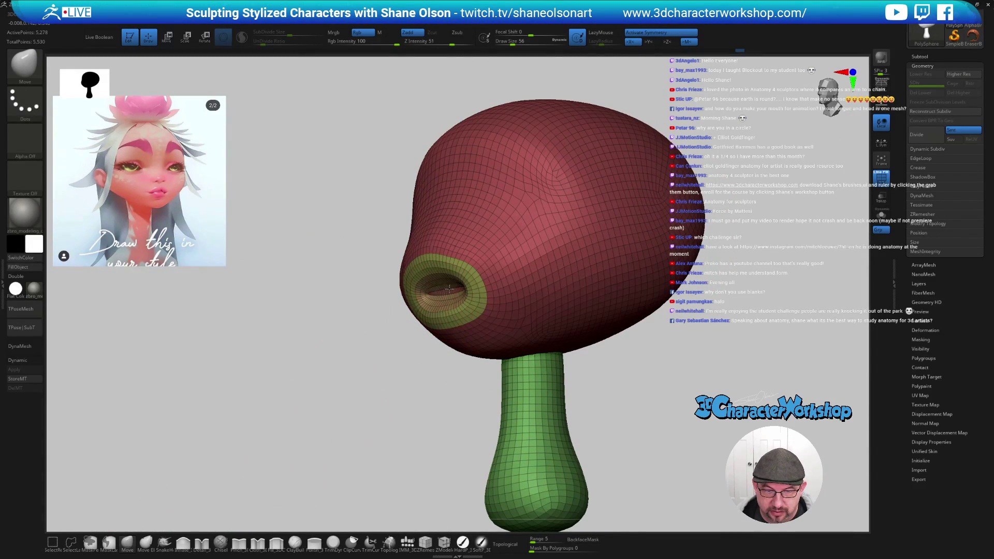
drag(371, 388, 394, 295)
key(w)
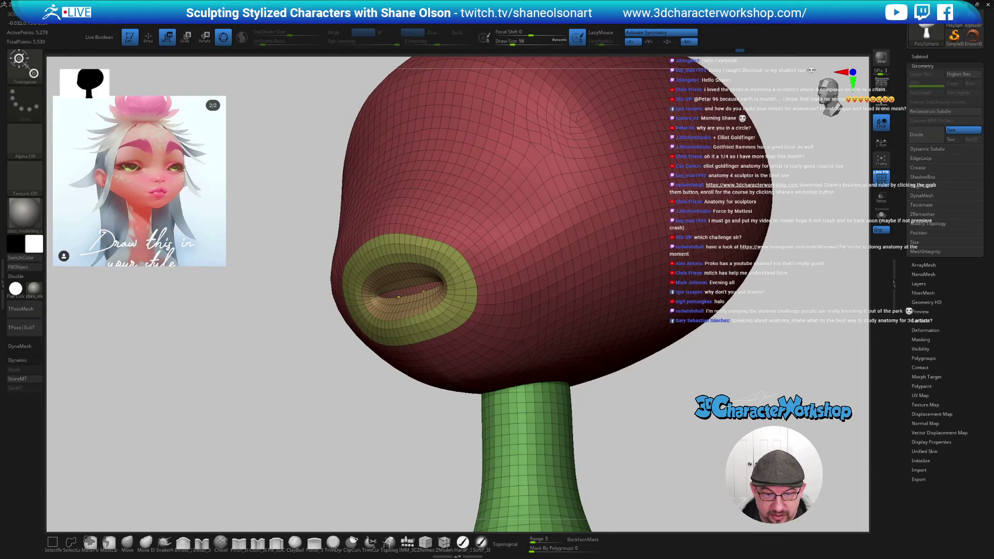
ctrl+click(397, 294)
drag(330, 409, 382, 304)
key(ctrl+z)
mouse_move(360, 381)
mouse_down()
mouse_move(370, 379)
mouse_move(330, 392)
mouse_move(332, 424)
mouse_up()
key(q)
- Isolate the mouth cavity, trim the visible faces to its innermost part and give those back faces their own polygroup
key(s)
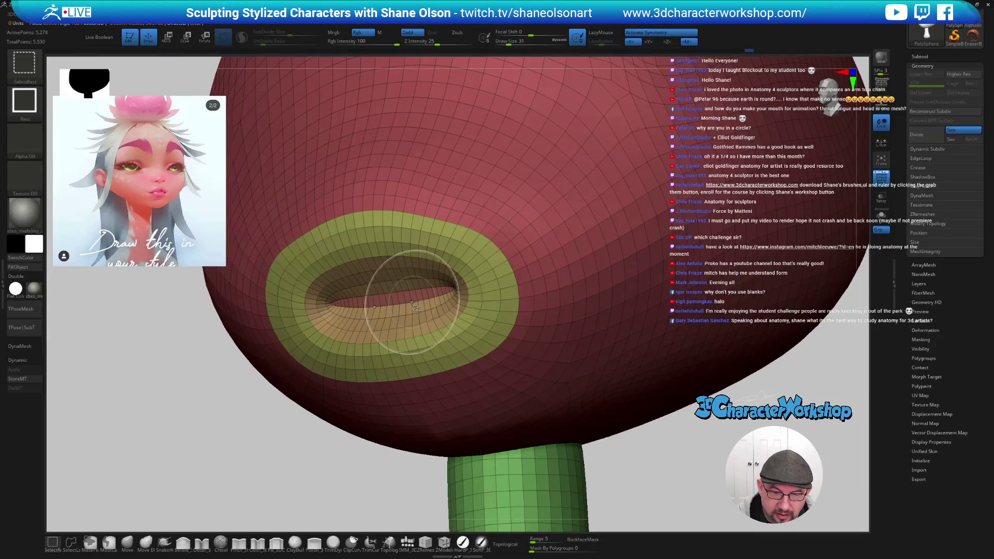
ctrl+shift+click(412, 302)
click(71, 543)
key(ctrl+shift)
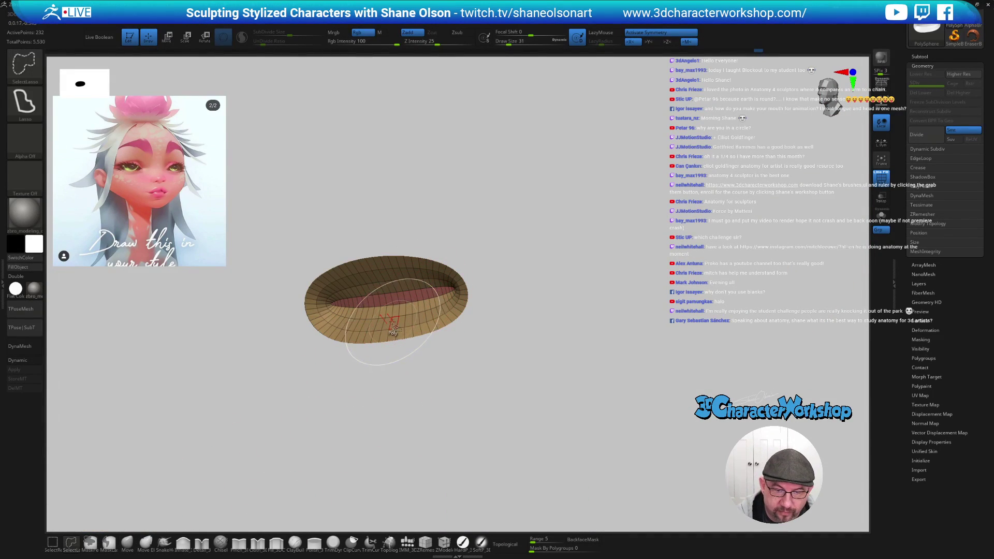
ctrl+shift+click(391, 323)
ctrl+shift+click(433, 399)
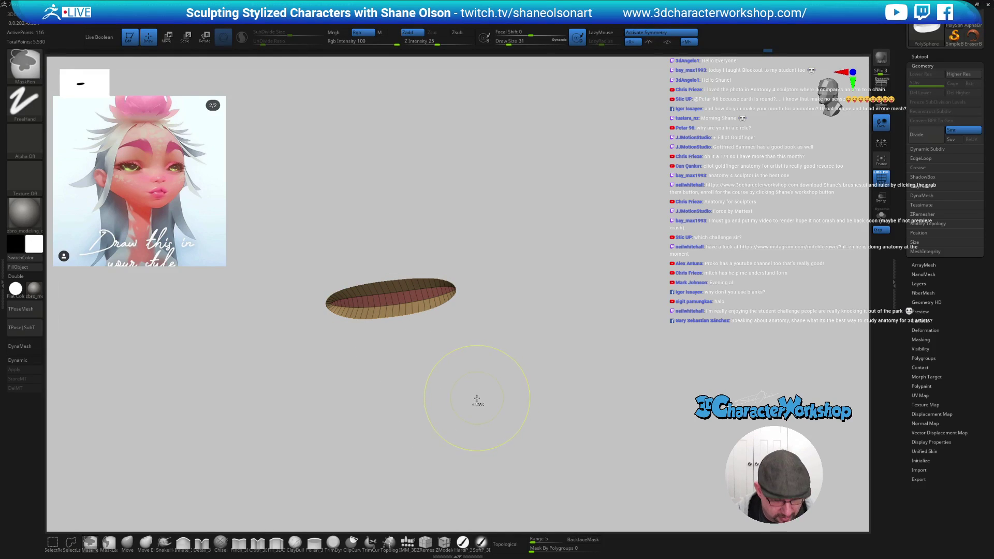
ctrl+shift+click(570, 374)
ctrl+right_drag(623, 379, 609, 344)
- Mask everything except the cavity's back faces, push them deeper into the head with the gizmo and clear the mask
key(w)
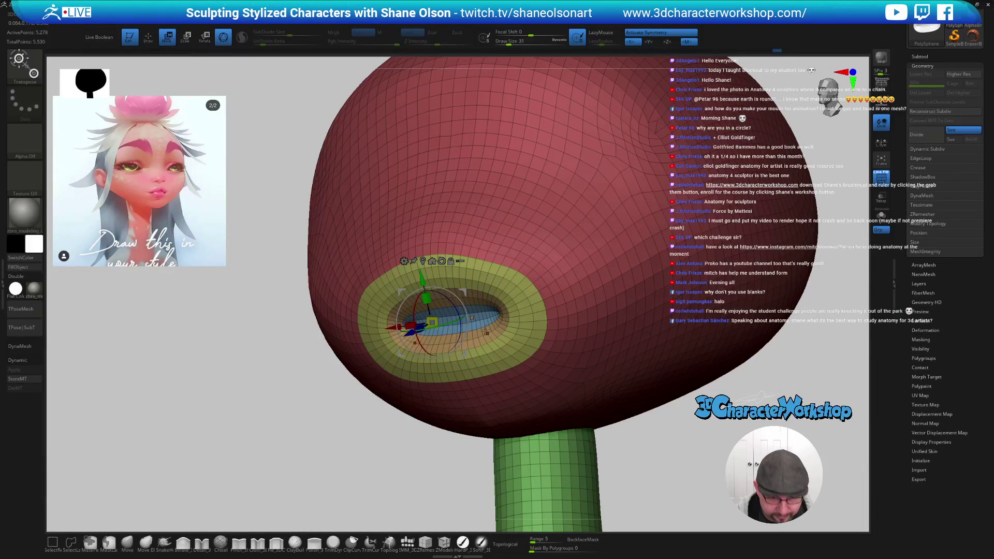
ctrl+click(483, 317)
right_drag(519, 329, 445, 326)
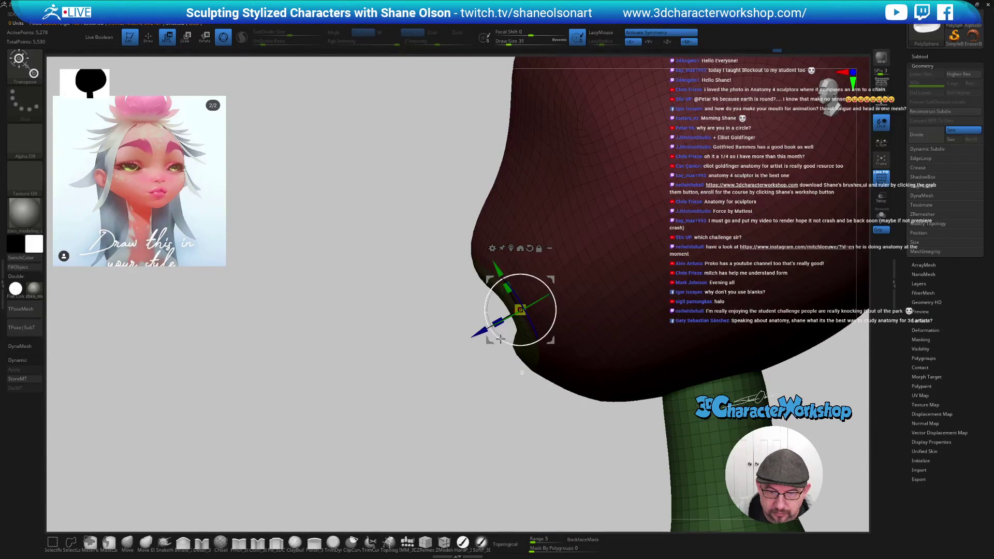
drag(521, 310, 577, 288)
right_drag(577, 288, 584, 414)
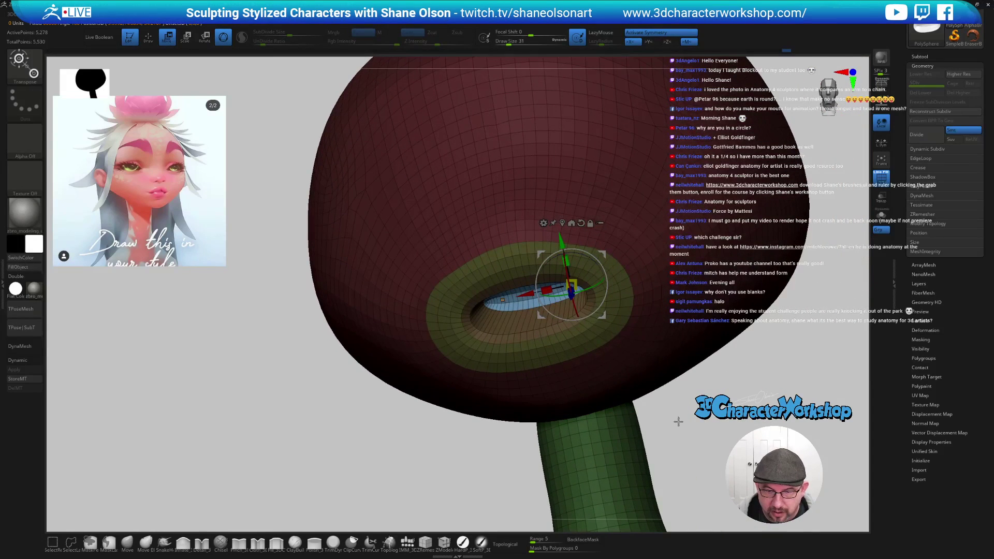
ctrl+drag(473, 460, 484, 460)
key(q)
right_drag(483, 459, 491, 457)
right_drag(657, 430, 644, 428)
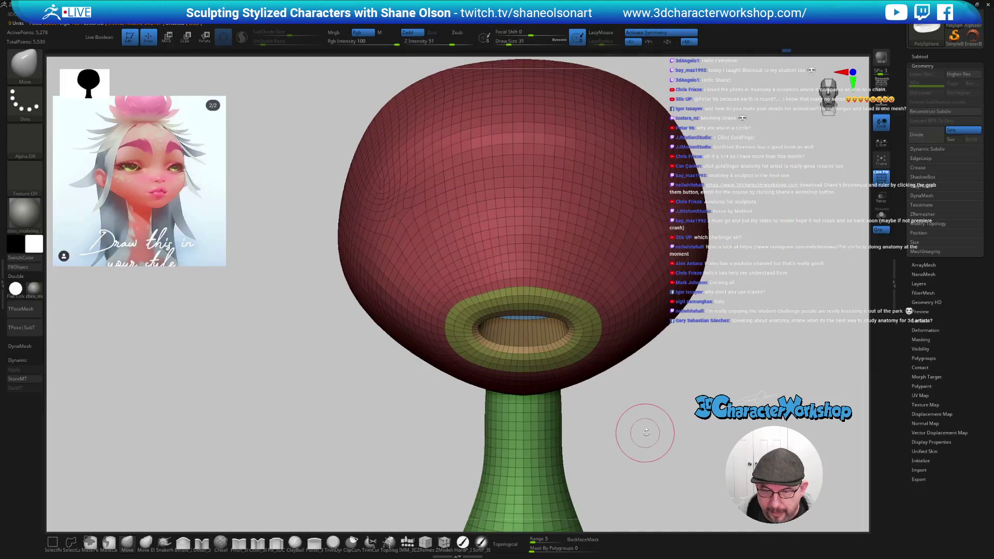
- Mirror and weld the head mesh to make both halves symmetrical
right_drag(315, 440, 240, 398)
key(space)
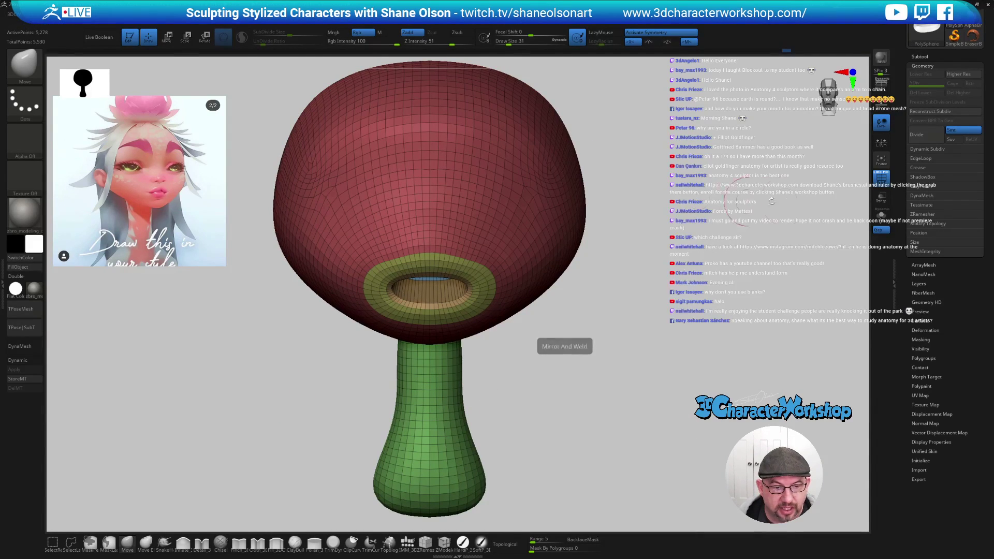
mouse_move(688, 233)
right_down()
mouse_move(655, 235)
mouse_move(681, 233)
right_up()
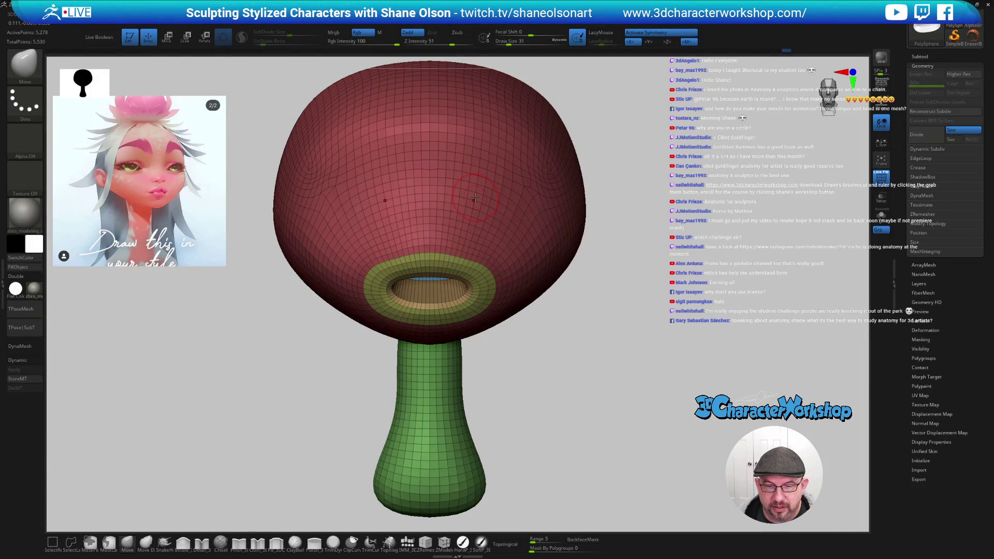
right_drag(575, 313, 484, 221)
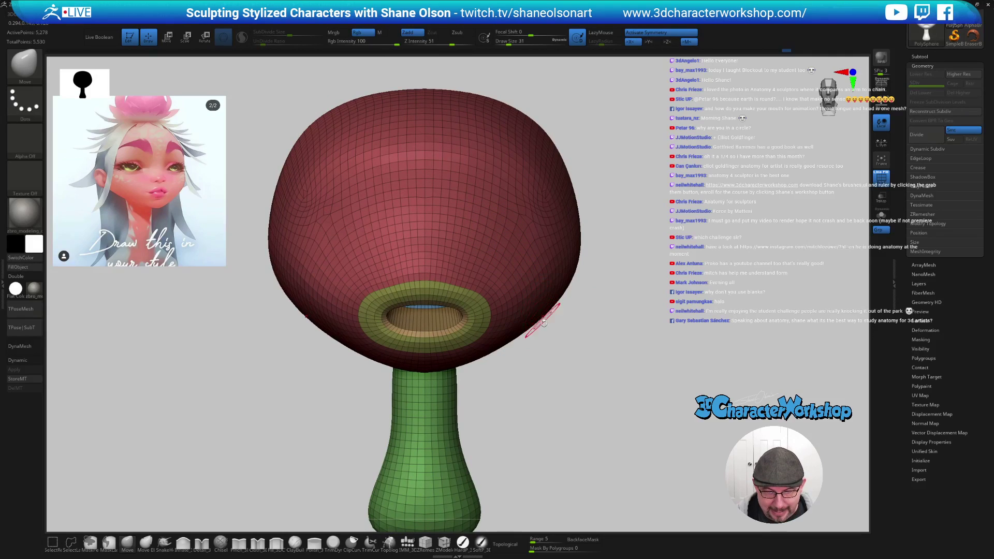
- Subdivide the mesh once, delete the lower subdivision level and set the draw size to 22
key(ctrl+d)
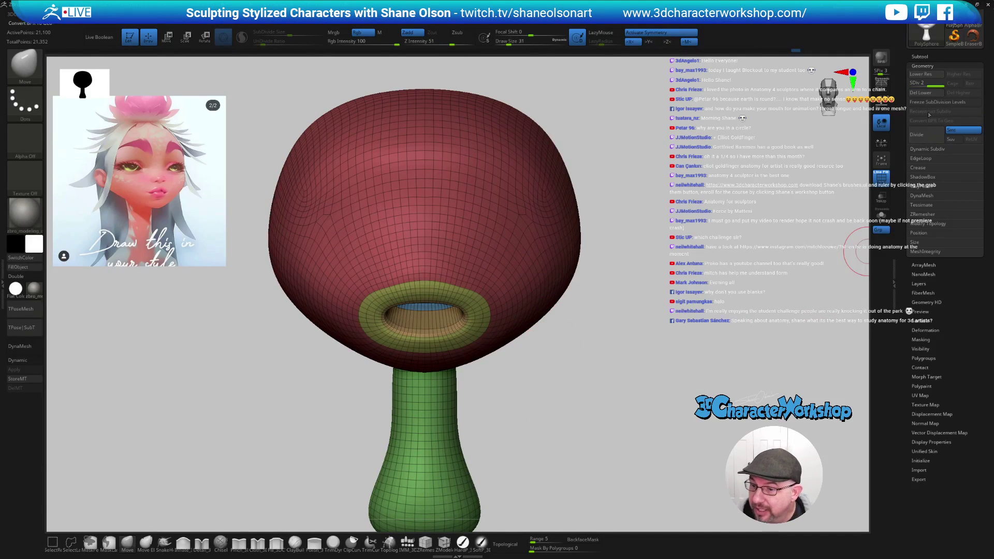
click(923, 93)
text(s22)
key(Return)
alt+right_drag(489, 211, 483, 223)
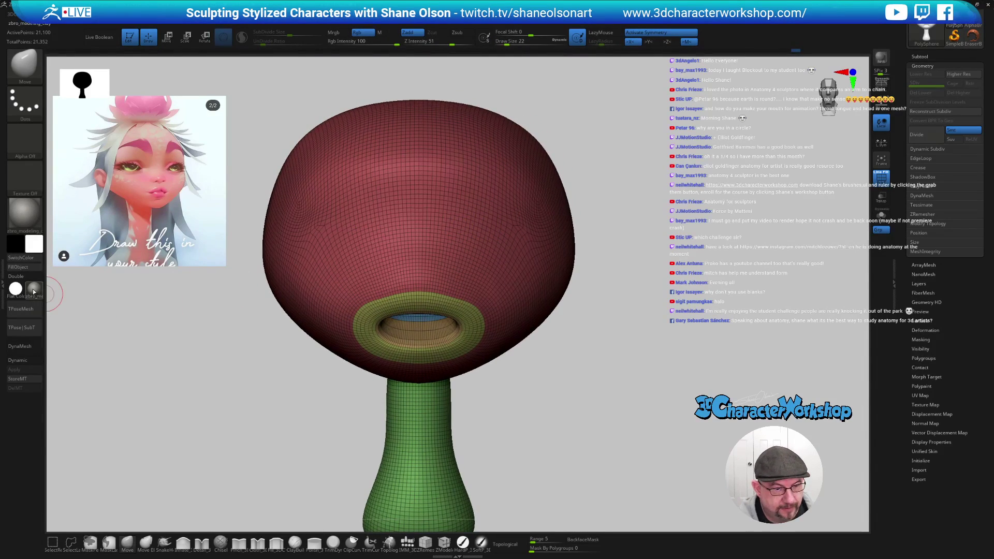
- Change the model's material to SkinShade4 and undo the test stroke on the face
click(34, 290)
click(255, 311)
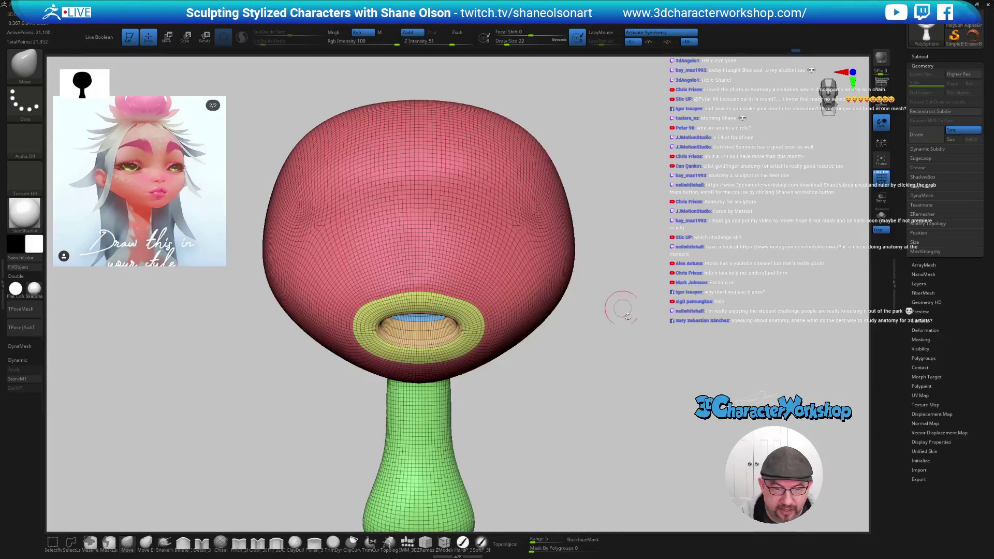
ctrl+drag(477, 231, 499, 239)
key(ctrl+z)
alt+right_drag(526, 254, 529, 279)
- Mask a small eye area on each side of the face and turn the masked areas into a polygroup
key(ctrl)
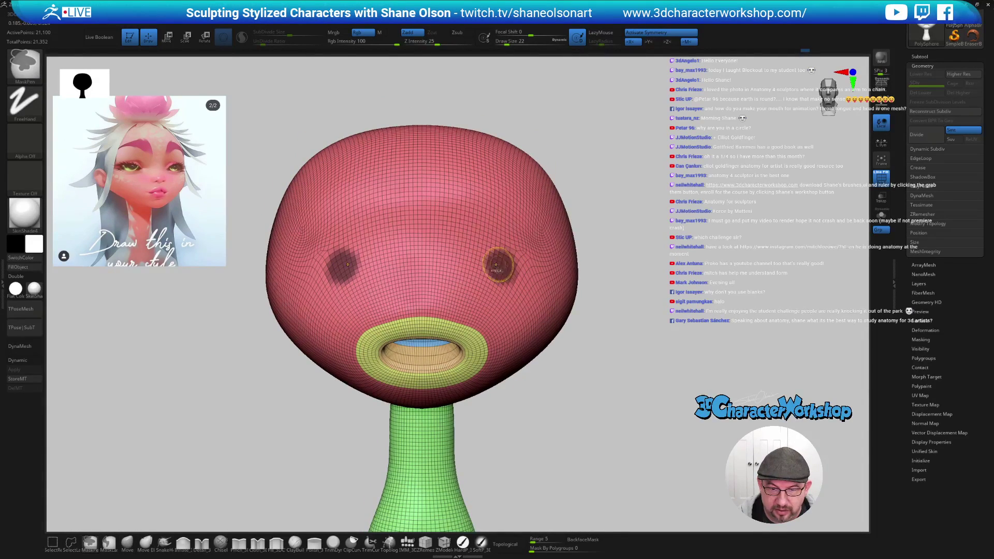
ctrl+drag(498, 262, 510, 261)
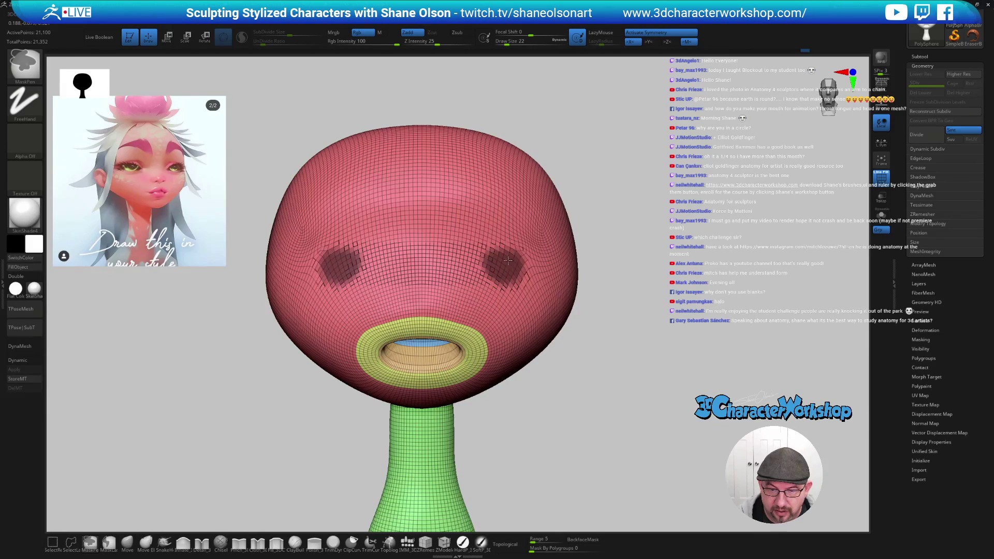
key(ctrl+w)
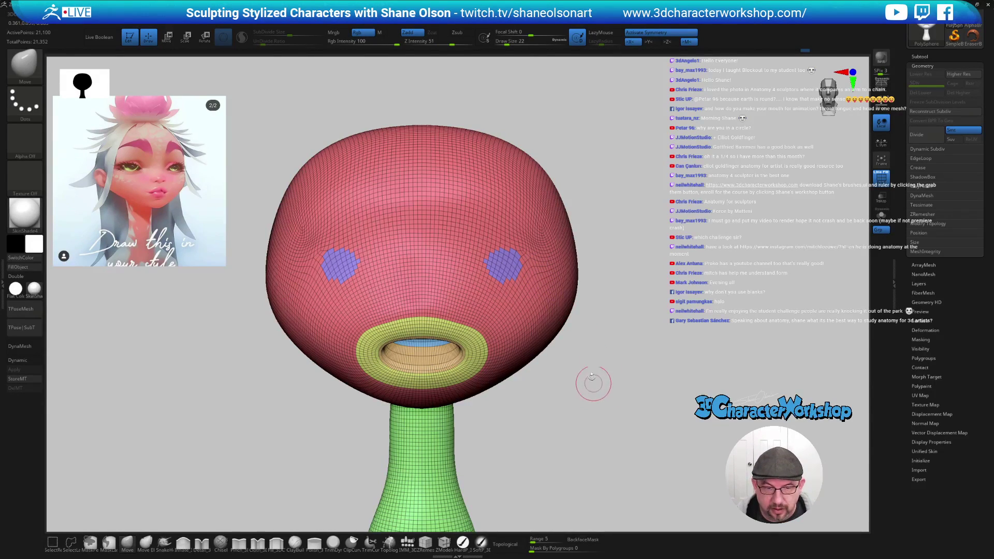
- Isolate the head's skin polygroup, hiding the eye areas, mouth and neck
key(ctrl+shift)
ctrl+shift+click(536, 290)
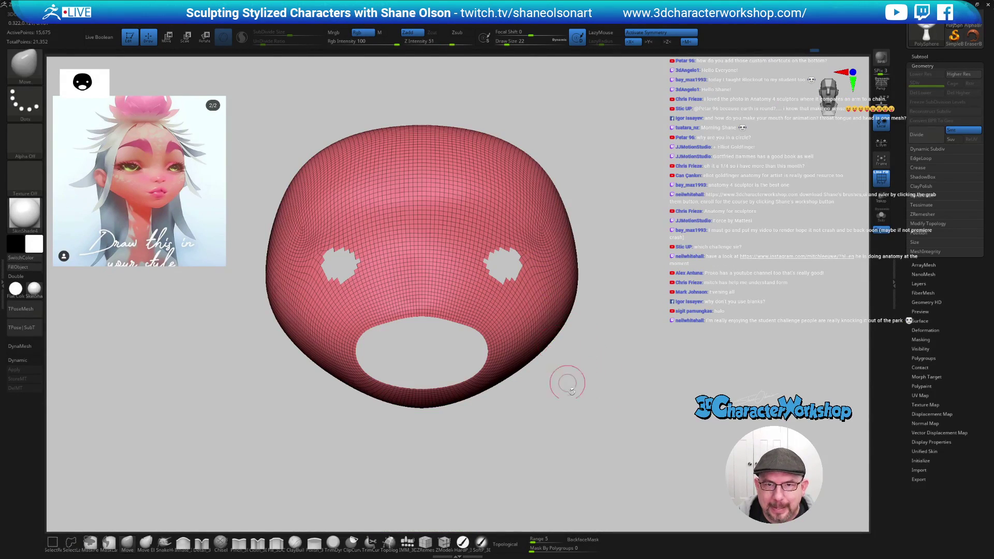
ctrl+right_drag(576, 397, 574, 408)
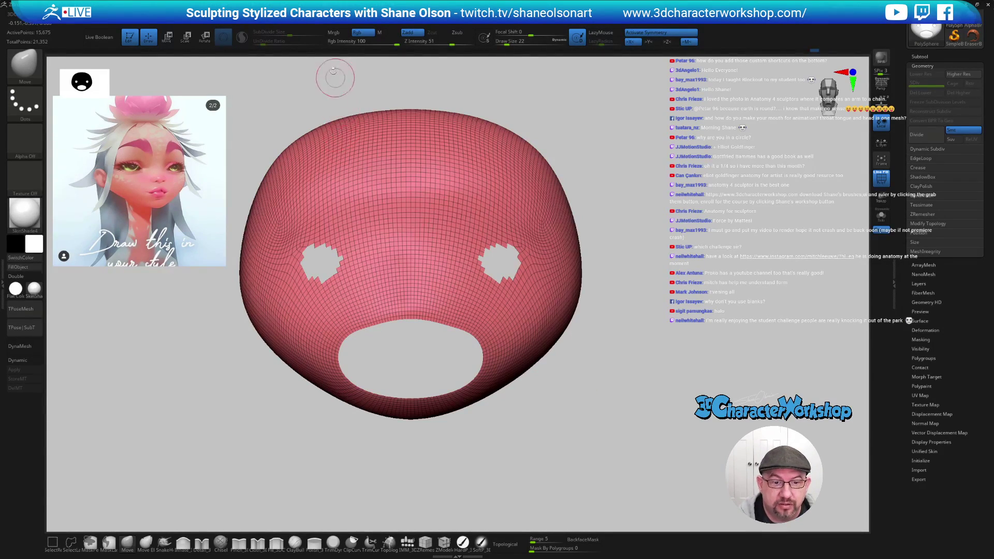
- Enable interface customization and place a copy of the HardP_3DCW brush beside the other brush shortcuts
click(326, 18)
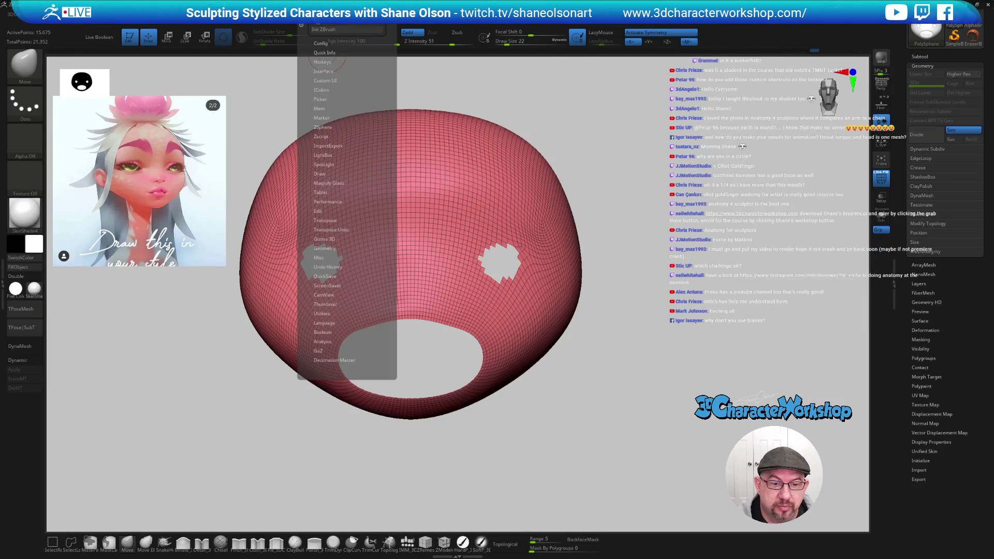
click(327, 43)
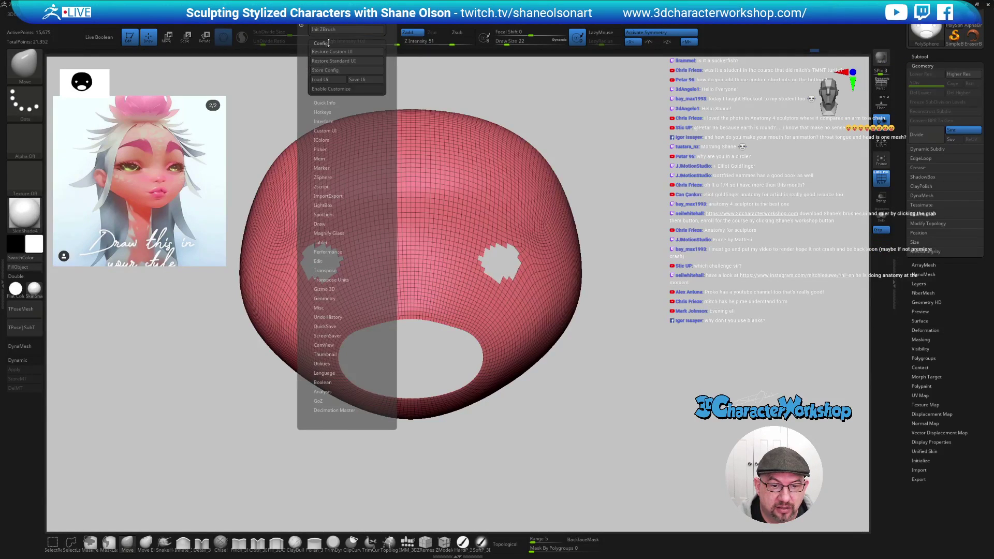
click(335, 89)
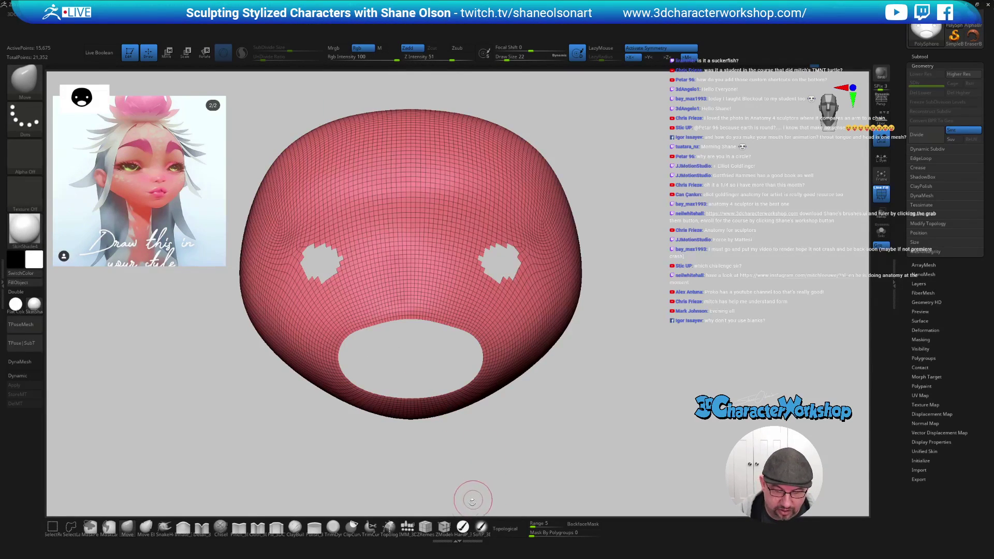
key(ctrl)
ctrl+alt+drag(677, 526, 465, 524)
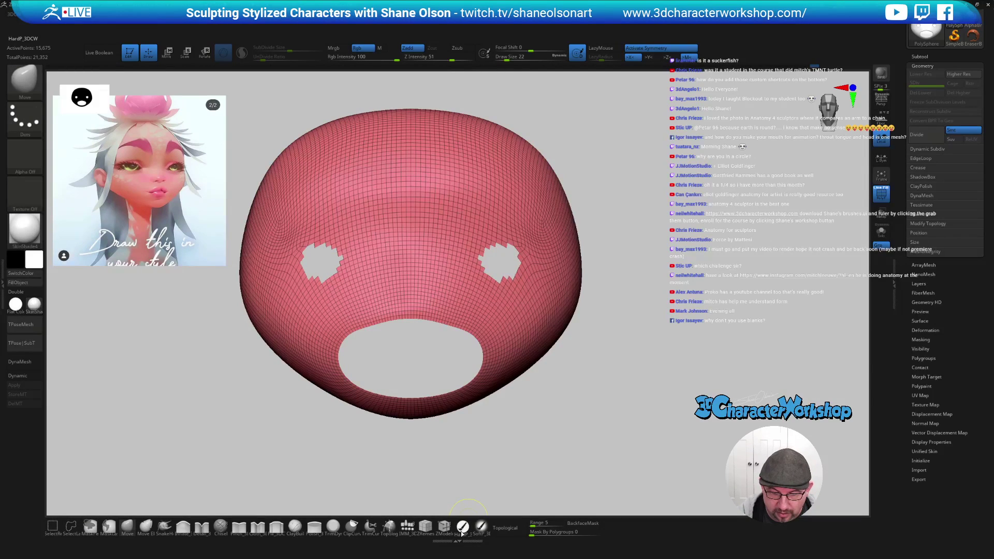
key(ctrl)
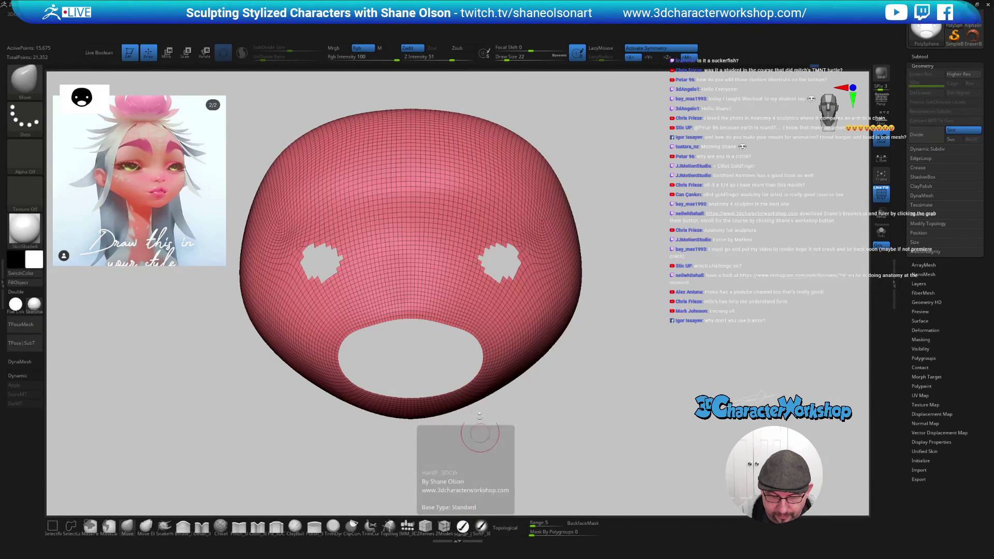
key(ctrl)
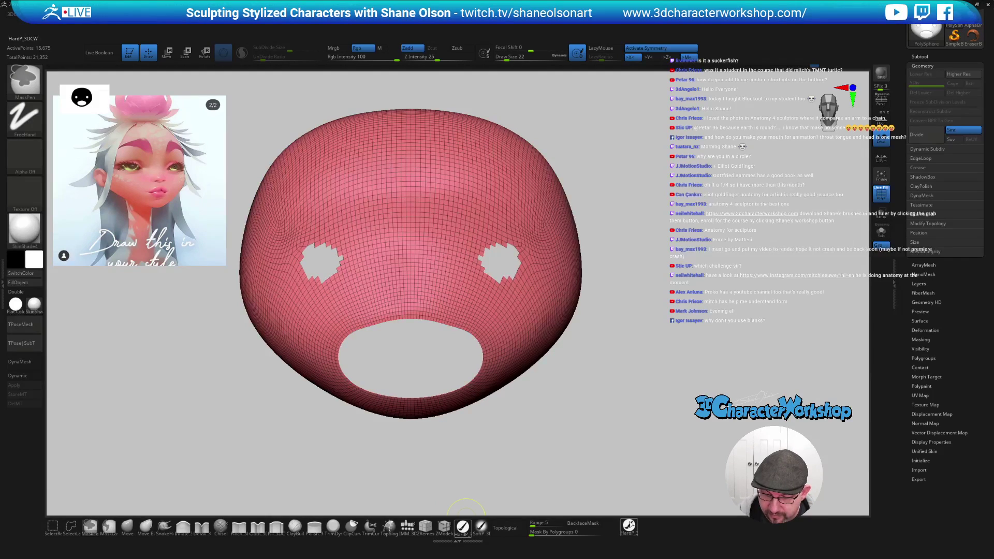
- Remove the copied HardP_3DCW brush shortcut from the interface and turn interface customization off
ctrl+alt+drag(631, 524, 631, 525)
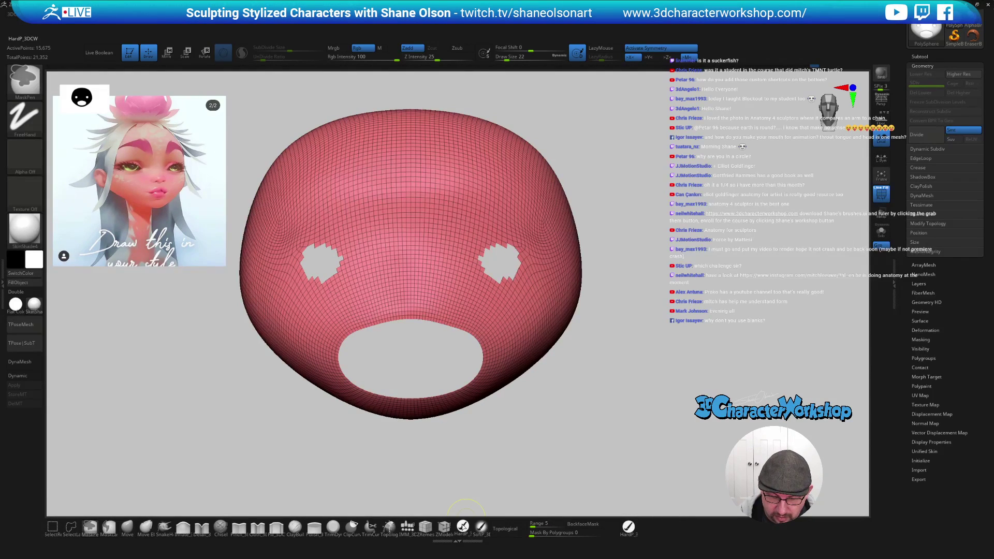
key(ctrl)
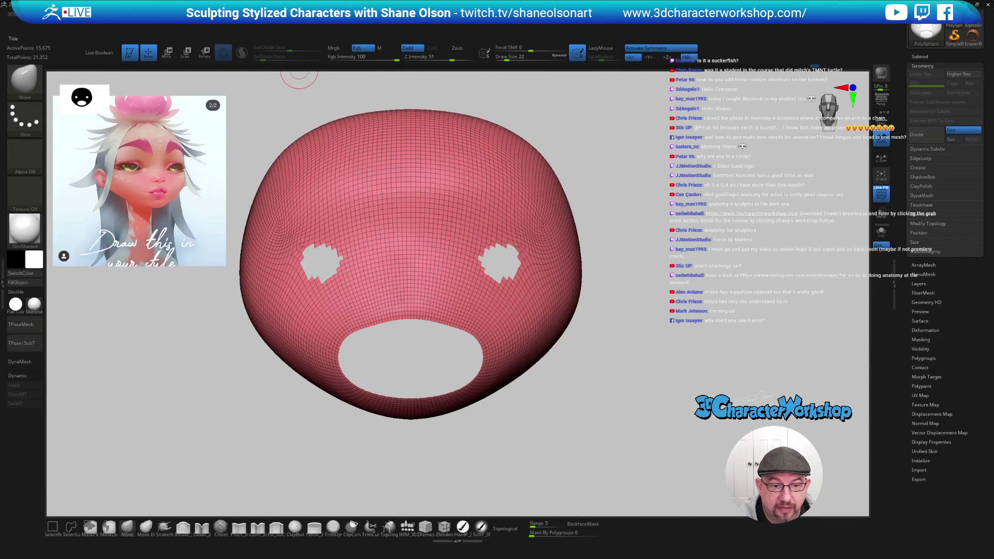
click(326, 23)
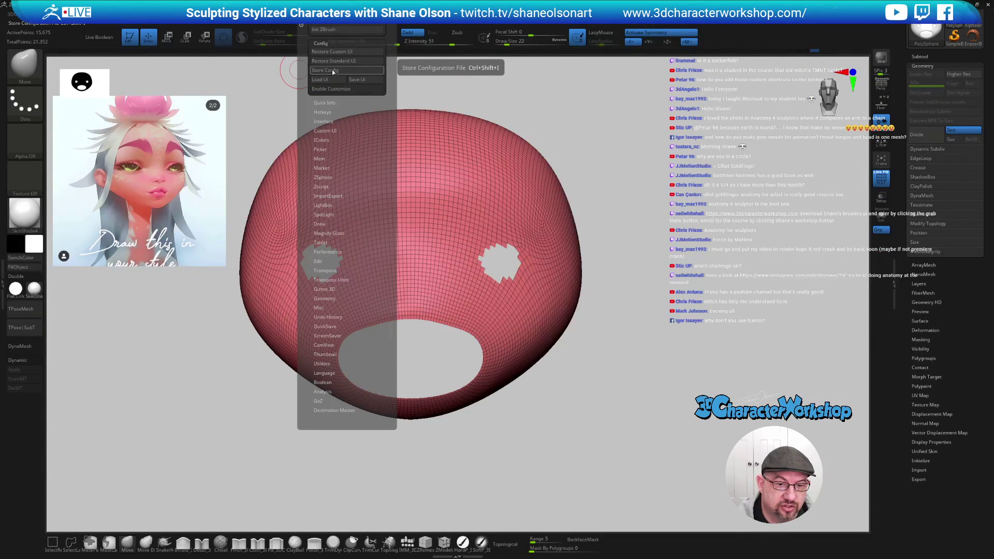
click(376, 70)
drag(570, 359, 594, 387)
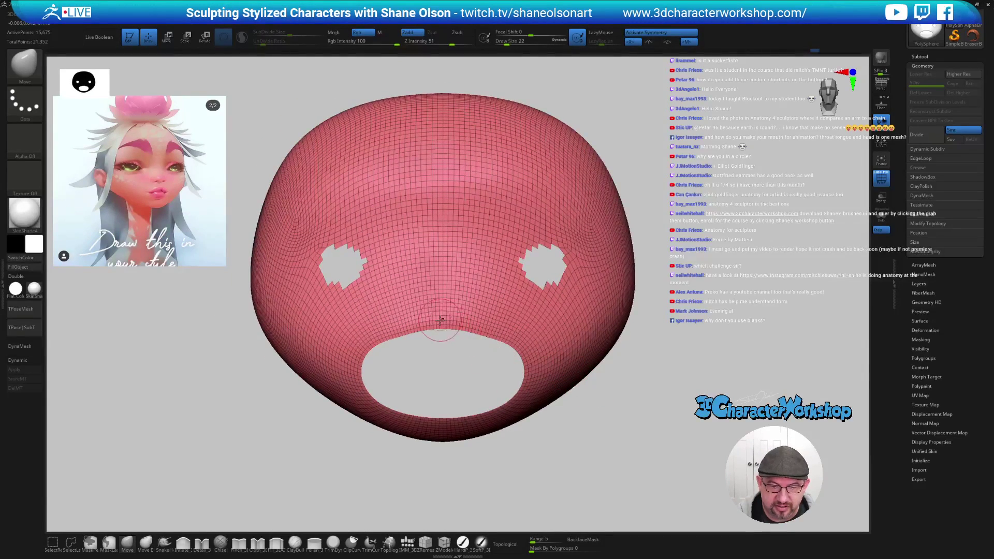
- Mask a ring around each eye opening on the face and turn the masked rings into a new polygroup
key(ctrl)
mouse_move(527, 244)
ctrl+mouse_down()
mouse_move(500, 244)
mouse_move(514, 294)
mouse_move(563, 301)
mouse_move(572, 243)
mouse_move(546, 238)
ctrl+mouse_up()
key(ctrl+w)
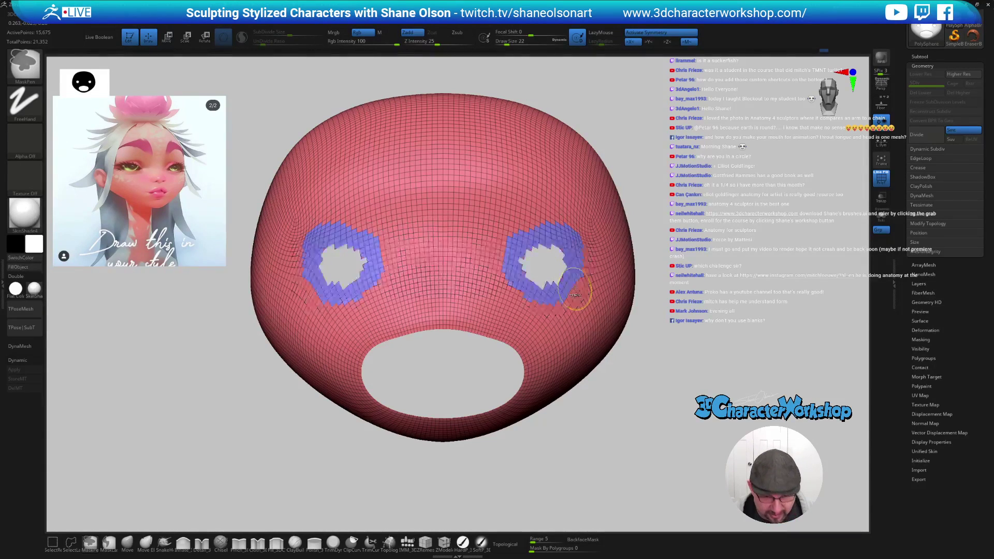
- Hide the eye rings, mask a wide band around and between the eyes, and turn the band into a polygroup
ctrl+shift+click(535, 241)
mouse_move(489, 246)
ctrl+mouse_down()
mouse_move(523, 201)
mouse_move(576, 222)
mouse_move(594, 277)
mouse_move(565, 317)
mouse_move(522, 327)
mouse_move(481, 213)
ctrl+mouse_up()
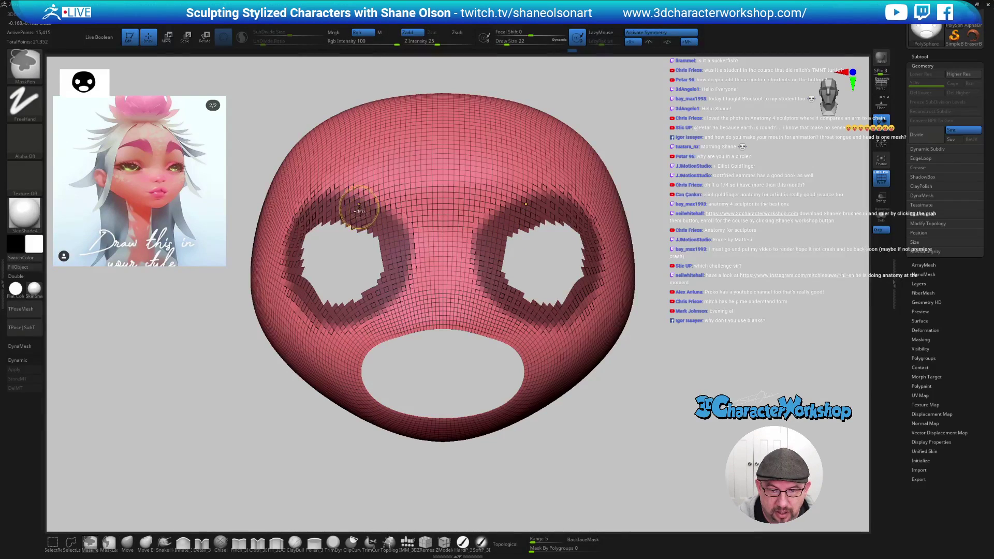
mouse_move(340, 204)
ctrl+mouse_down()
mouse_move(394, 213)
mouse_move(416, 252)
ctrl+mouse_up()
ctrl+drag(388, 296, 472, 294)
drag(354, 330, 526, 337)
key(ctrl+w)
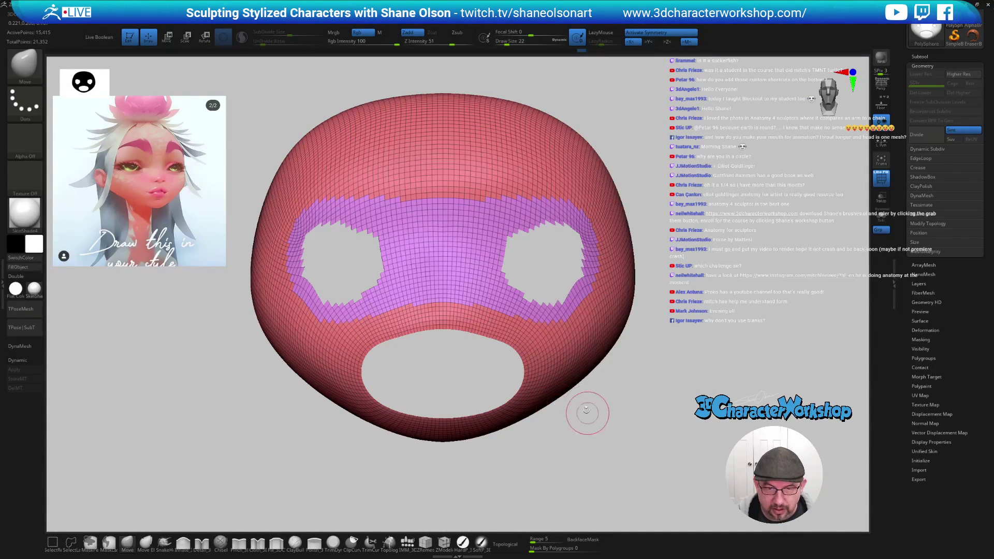
- Hide the eye band, mask a ring around the mouth opening, and turn the ring into its own polygroup
ctrl+shift+click(458, 250)
mouse_move(451, 315)
alt+mouse_down()
mouse_move(464, 276)
mouse_move(475, 274)
mouse_move(534, 308)
alt+mouse_up()
mouse_move(542, 322)
right_down()
mouse_move(542, 283)
mouse_move(517, 278)
right_up()
mouse_move(518, 278)
ctrl+mouse_down()
mouse_move(533, 316)
mouse_move(520, 353)
mouse_move(451, 378)
ctrl+mouse_up()
key(ctrl+w)
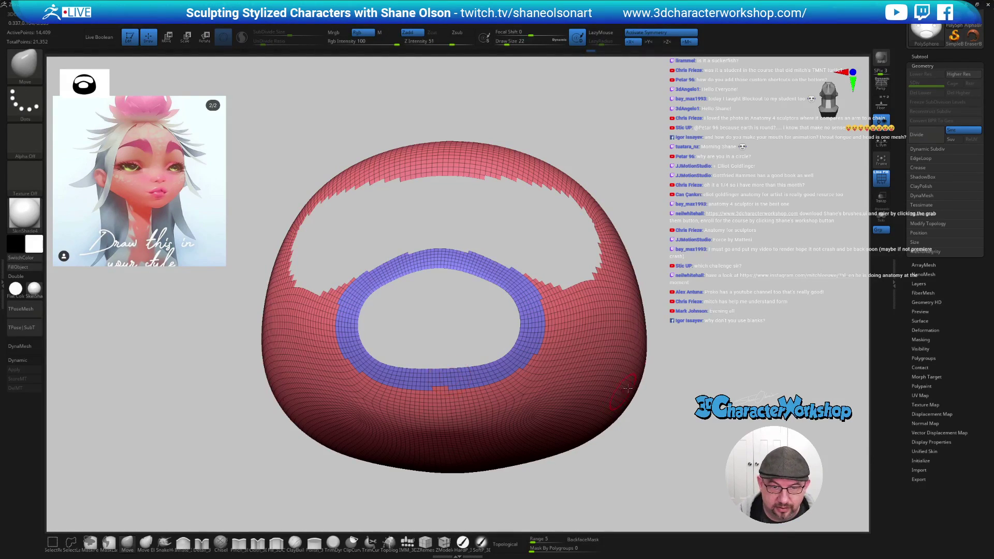
- Give the isolated eye centers a new polygroup separate from the surrounding rings and show the whole head and neck again
ctrl+shift+click(708, 220)
right_drag(709, 220, 715, 270)
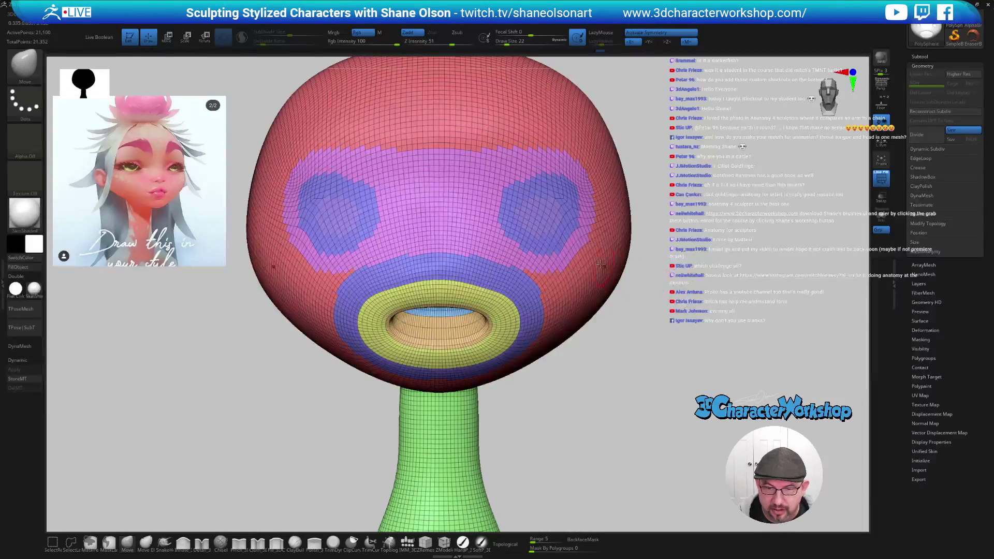
ctrl+shift+click(540, 213)
key(ctrl+w)
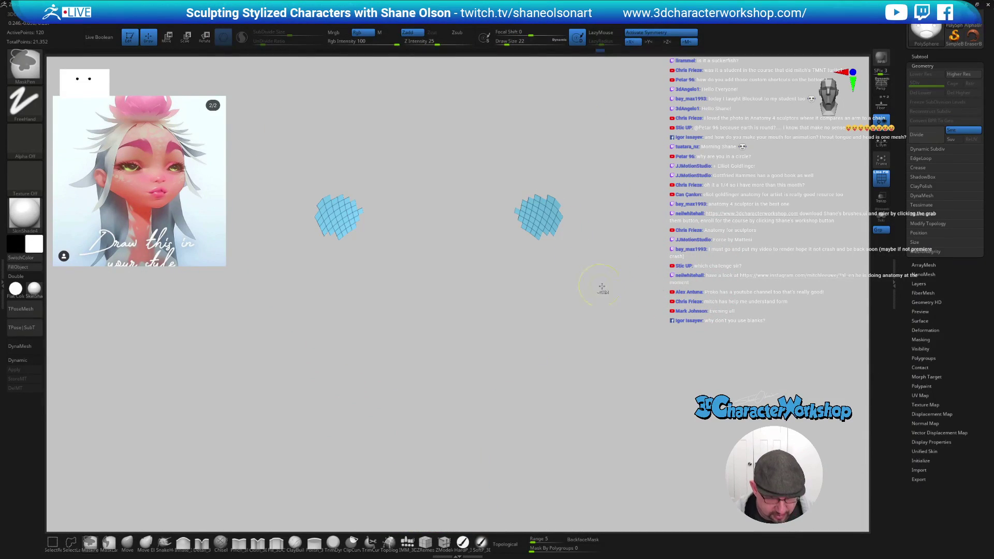
ctrl+shift+click(667, 314)
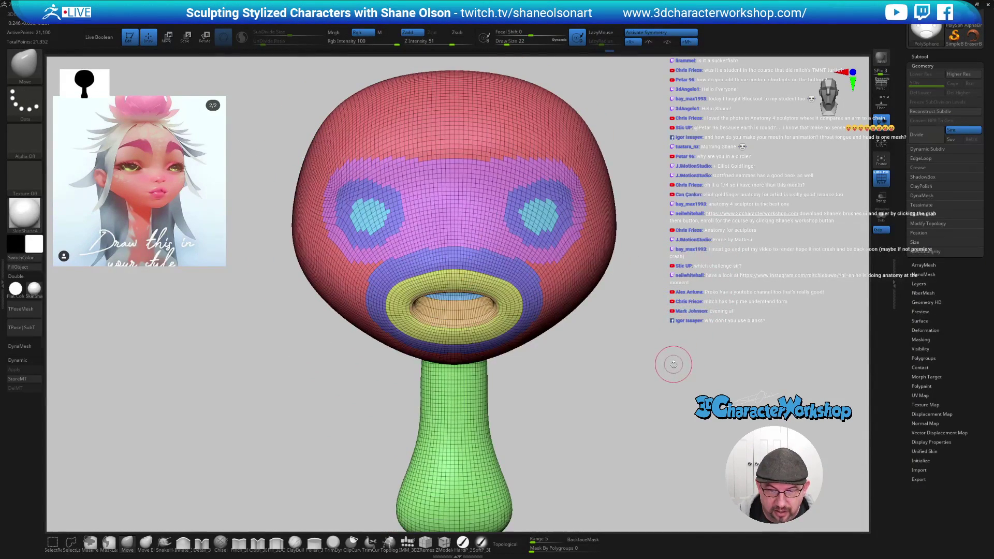
mouse_move(671, 369)
mouse_down()
mouse_move(642, 357)
mouse_move(661, 337)
mouse_move(649, 387)
mouse_move(670, 383)
mouse_up()
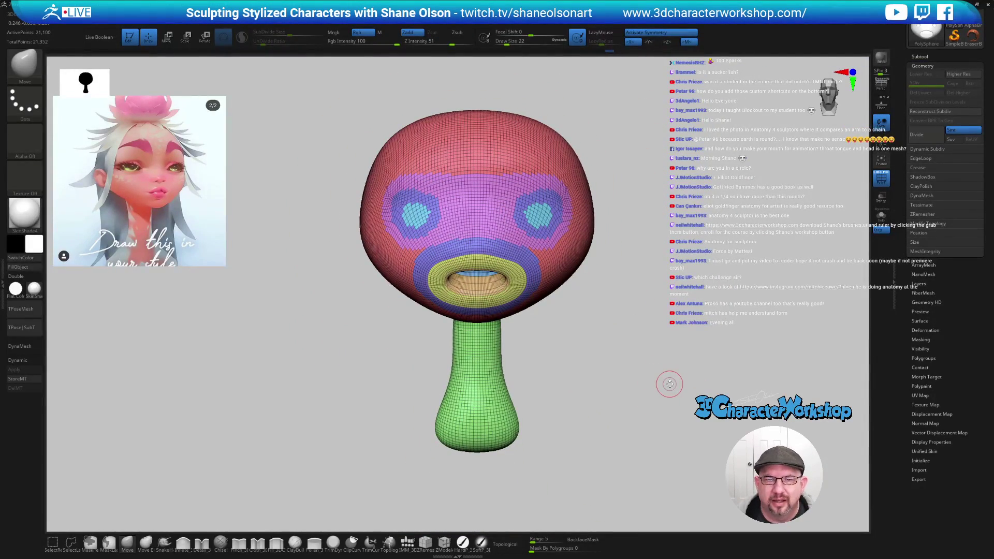
- Switch to the transform gizmo and apply the Remesh By Union deformer to the head and neck
alt+drag(722, 292, 676, 281)
key(space)
key(w)
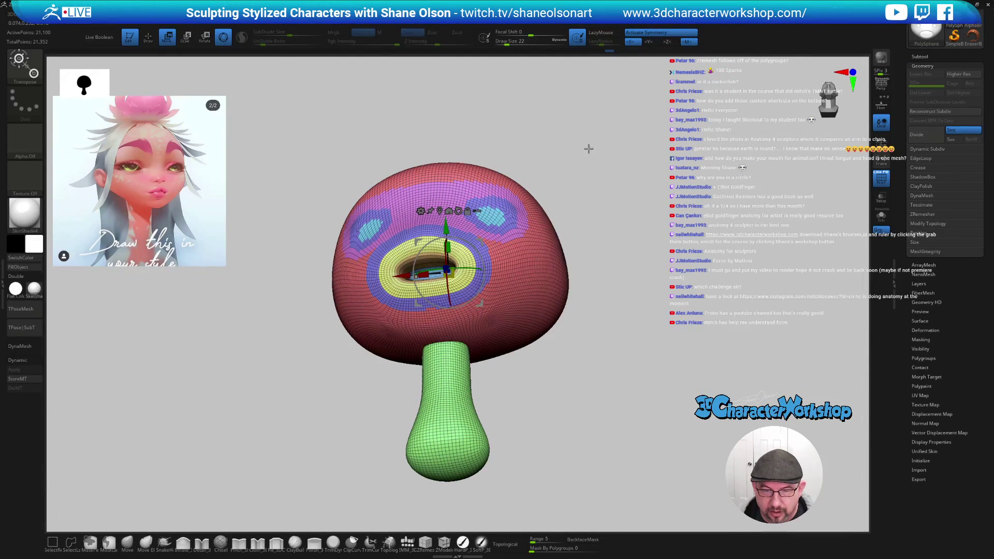
click(449, 210)
click(460, 233)
click(421, 233)
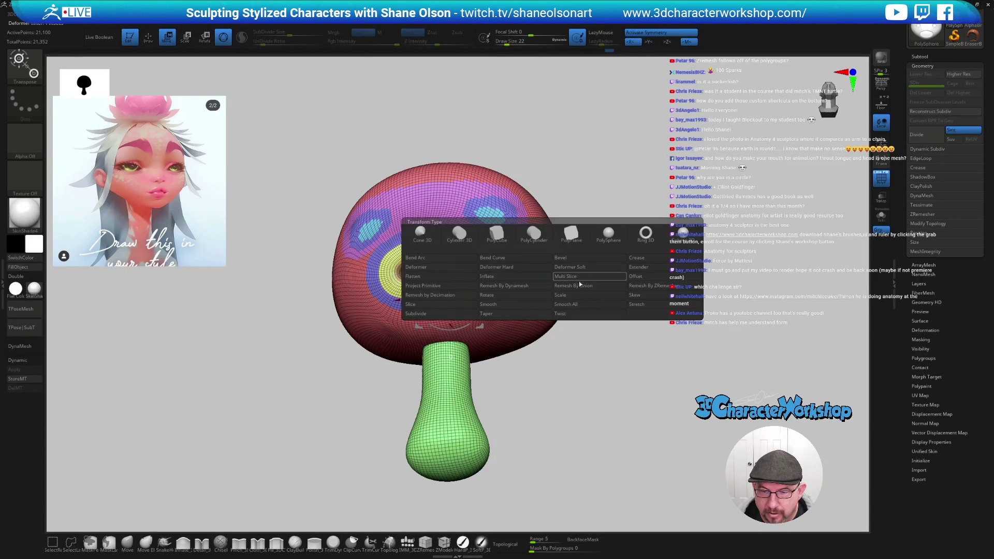
click(596, 279)
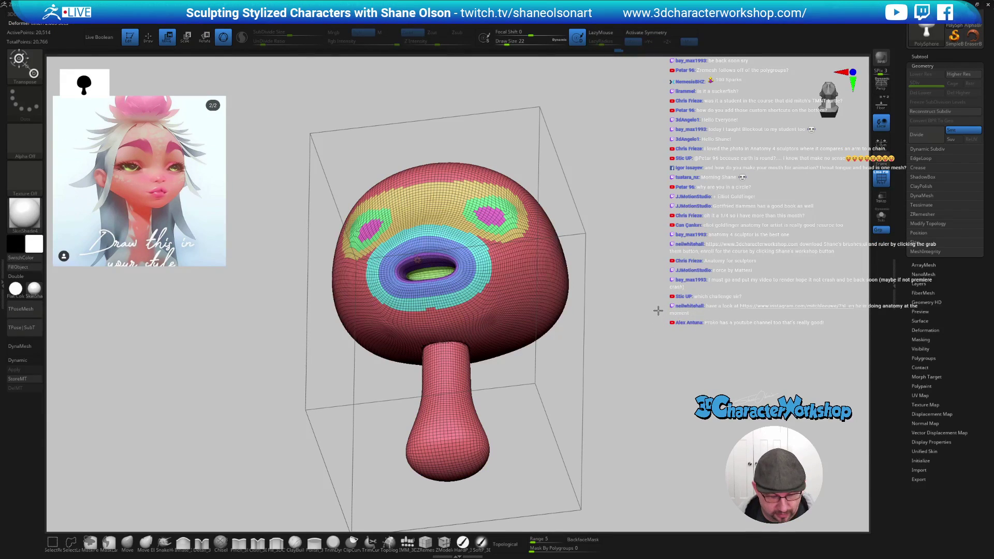
- Reactivate symmetry, accept the Remesh By Union result, and check where the neck joins the head
key(space)
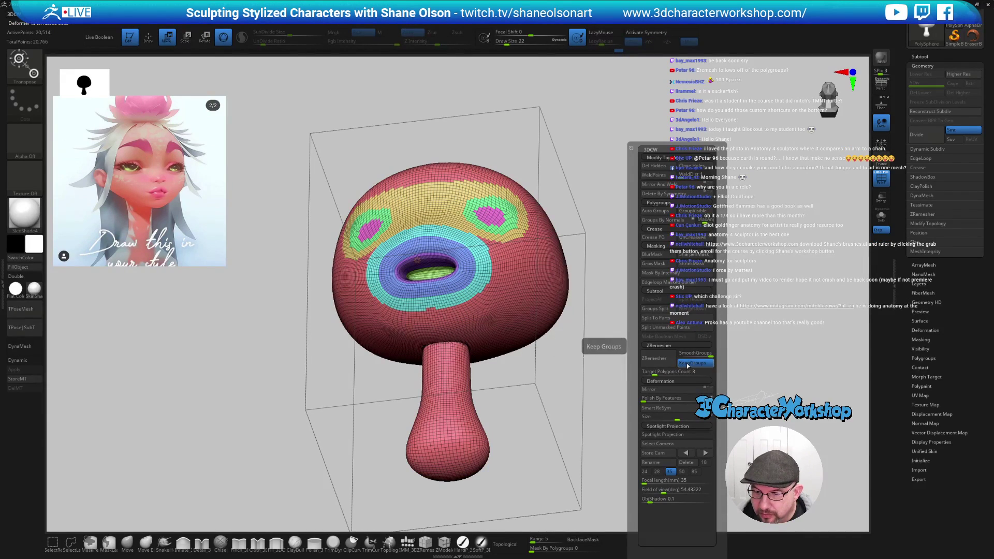
click(662, 33)
click(417, 260)
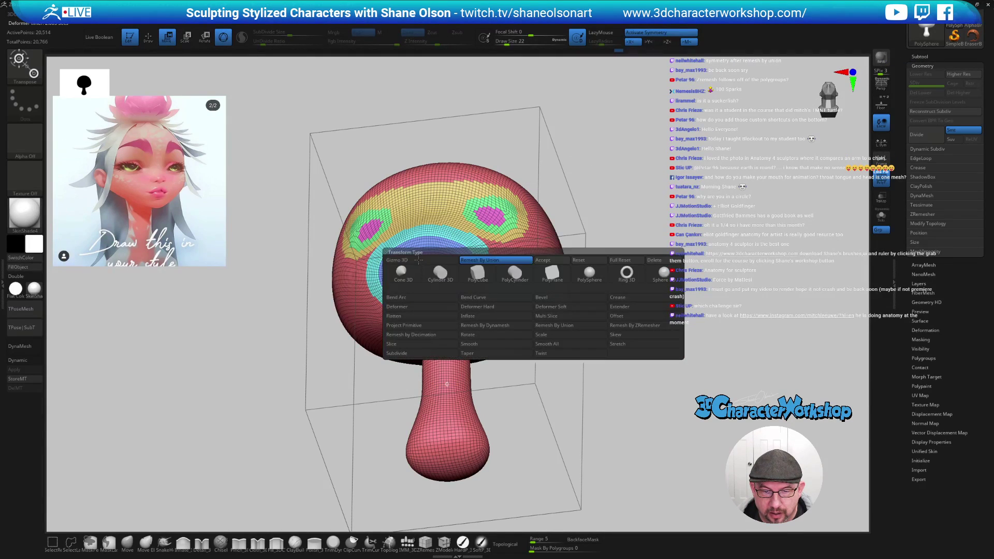
click(543, 265)
drag(663, 246, 608, 274)
alt+drag(630, 348, 662, 290)
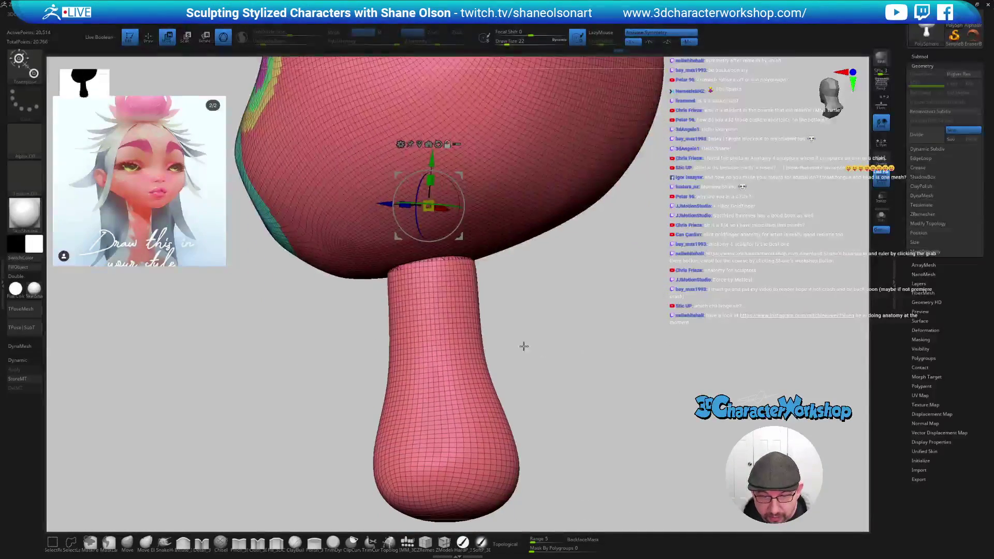
drag(584, 297, 614, 301)
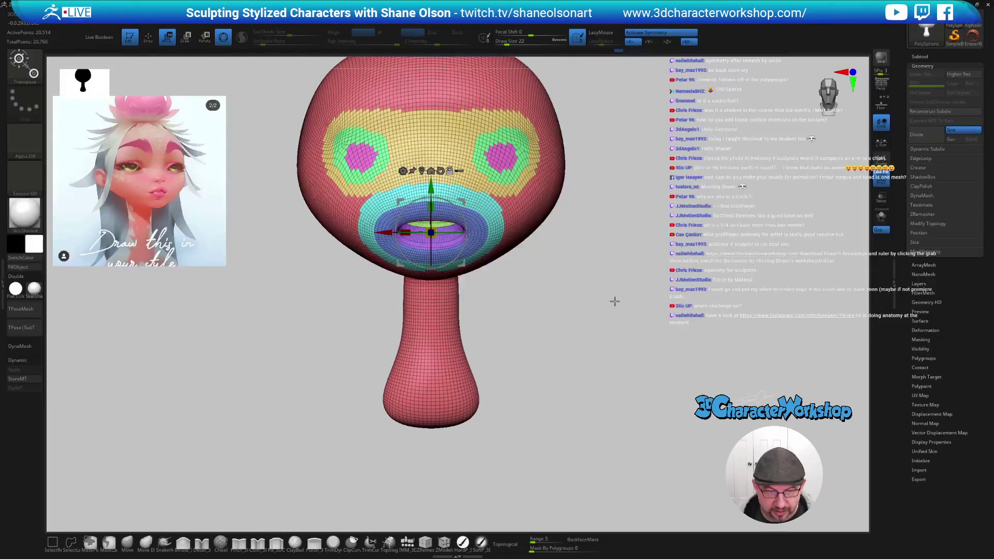
- Save the tool as a new ZTool file in the Twitch folder, using the concept artist's name as the file name
drag(906, 61, 901, 133)
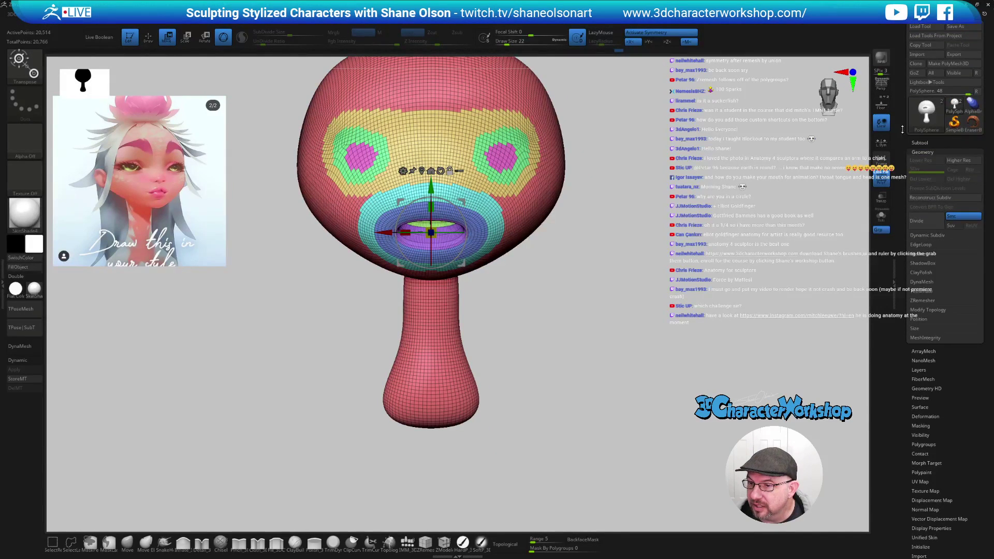
click(954, 27)
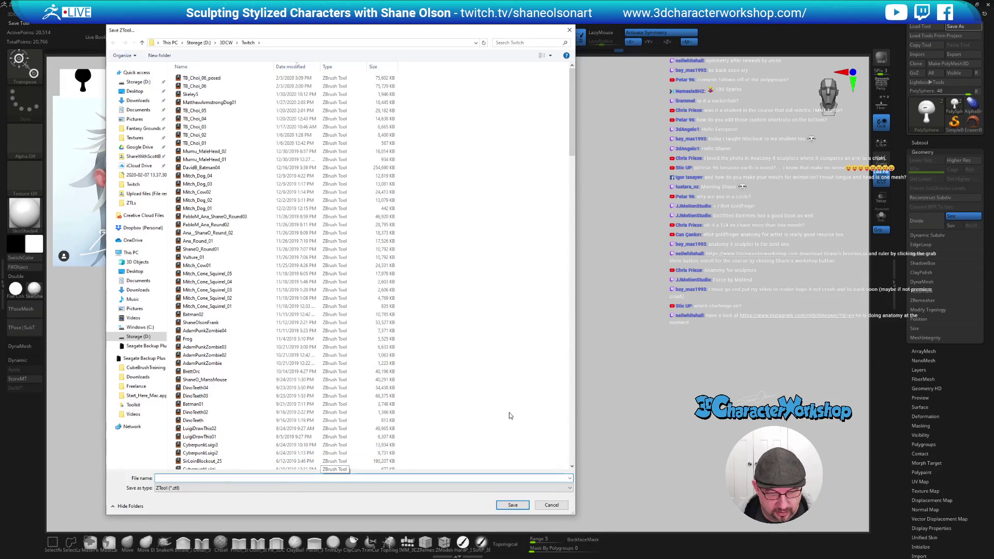
text(cennet)
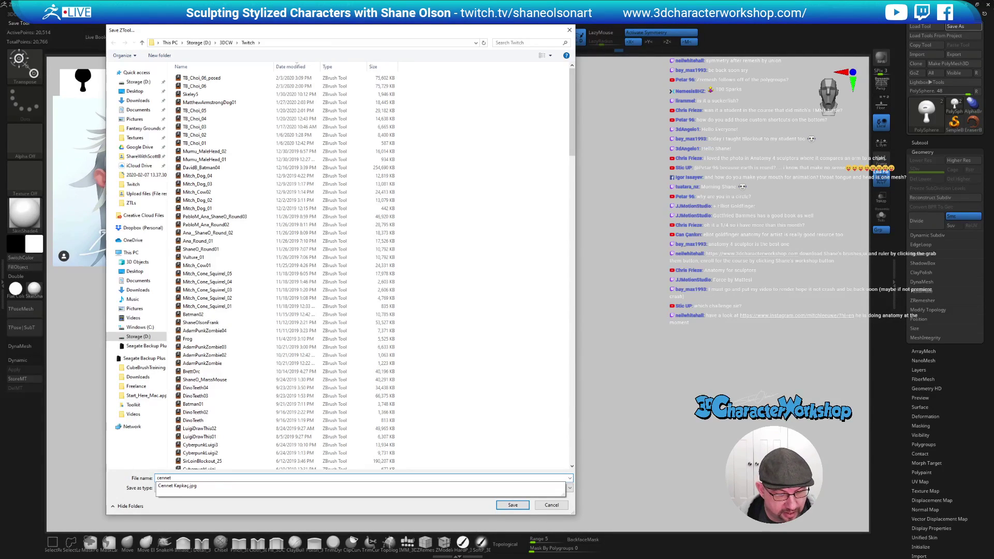
text(Kap)
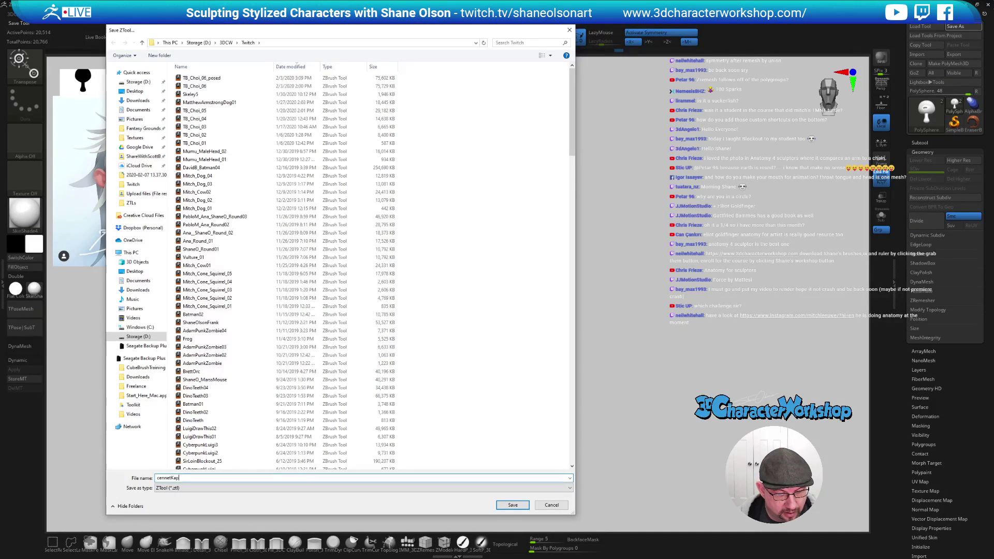
key(BackSpace)
key(BackSpace)
key(BackSpace)
key(Escape)
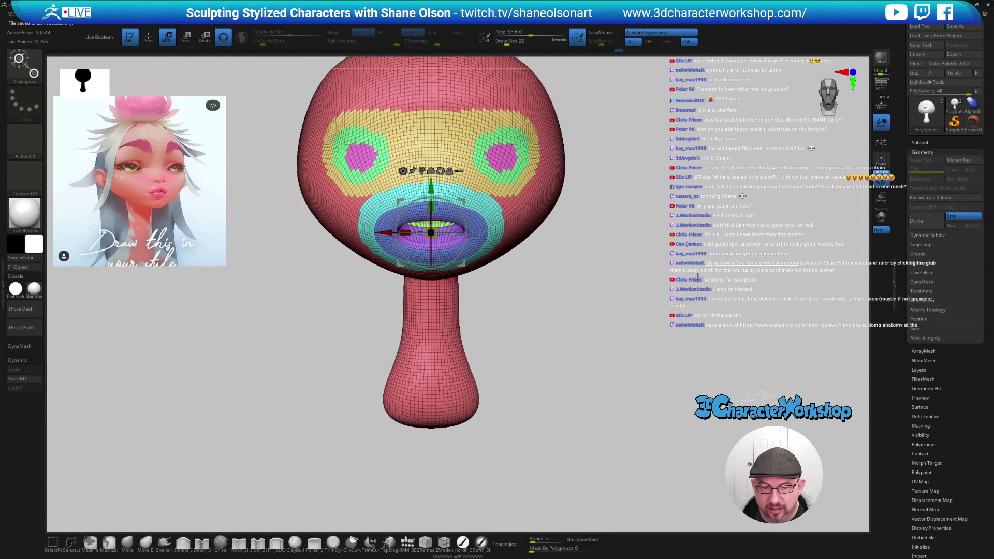
- Duplicate the head and neck subtool
alt+drag(705, 280, 689, 320)
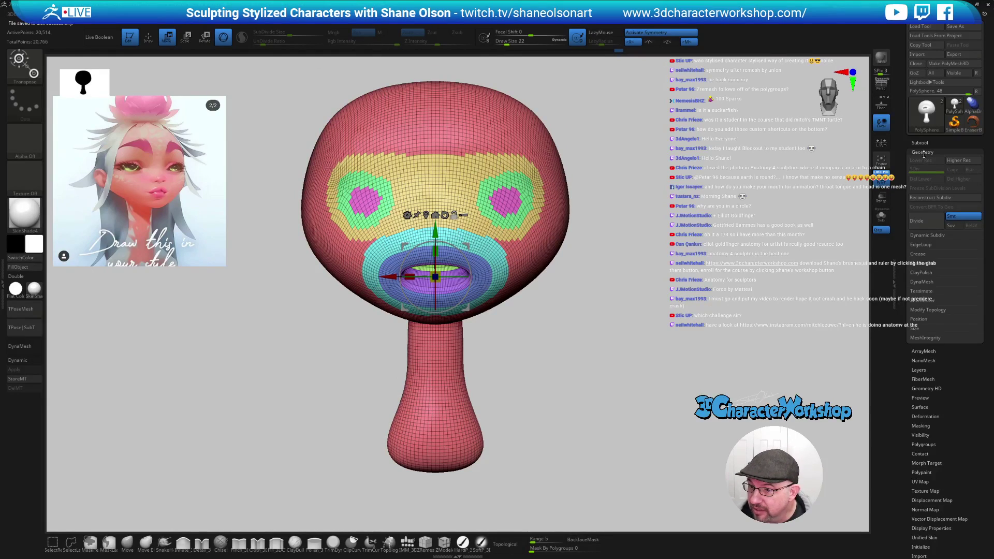
click(924, 142)
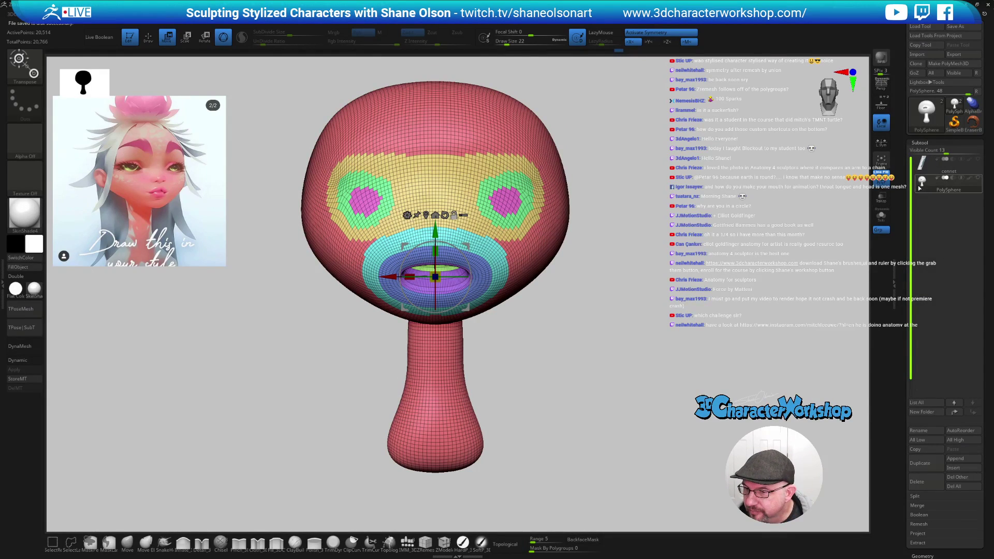
click(920, 463)
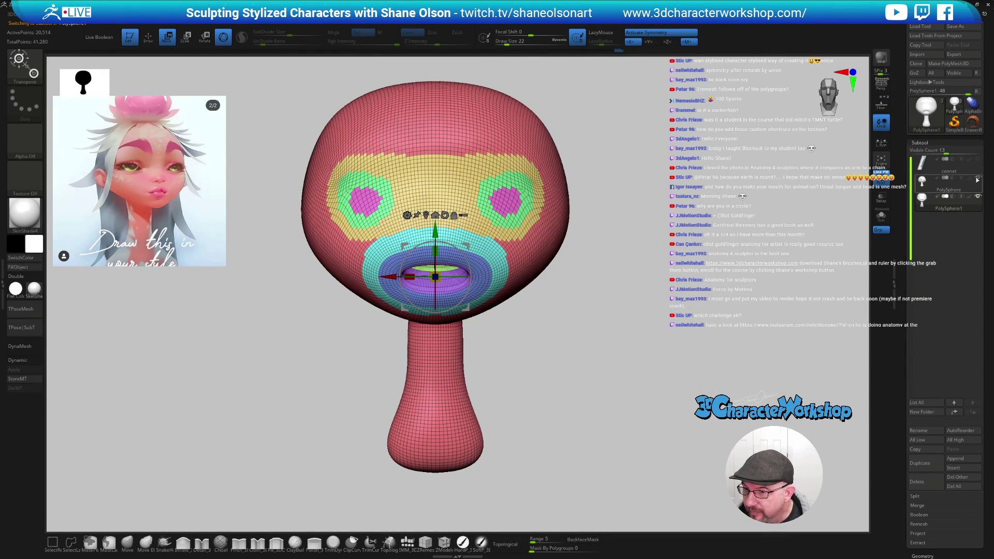
- Try to ZRemesh the duplicated head with Keep Groups at the existing target polygon count
key(space)
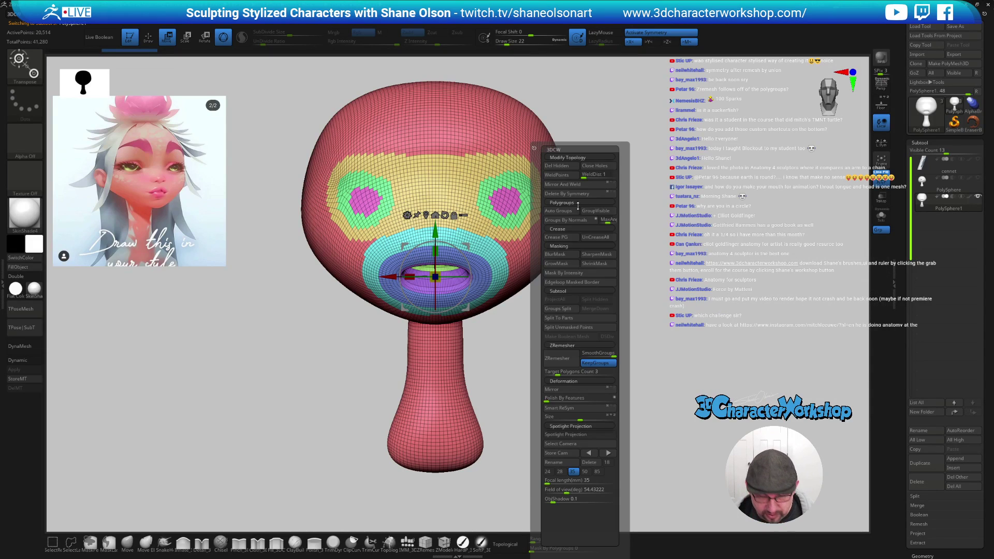
click(567, 362)
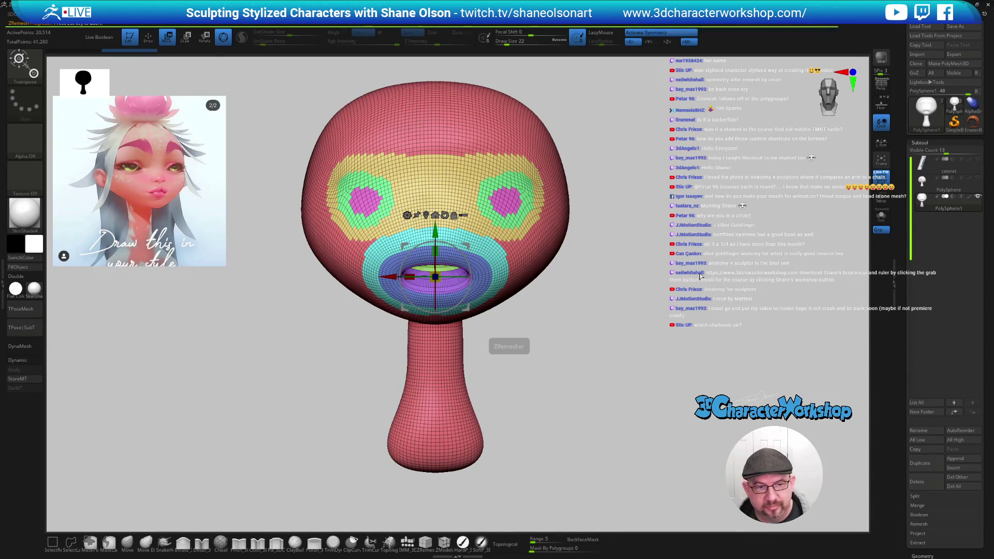
key(ctrl+z)
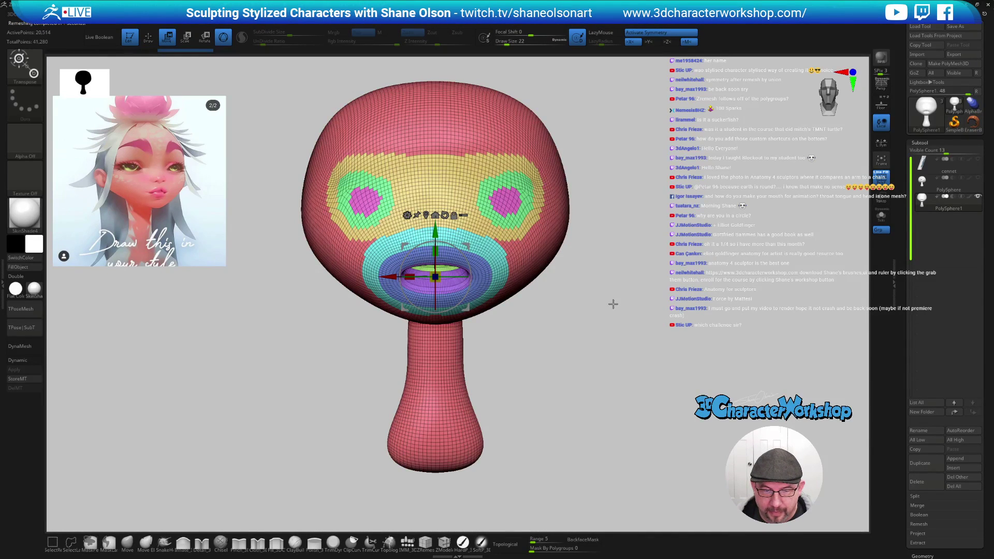
- Set the target polygon count to 5 and ZRemesh the duplicated head with Keep Groups on
key(3)
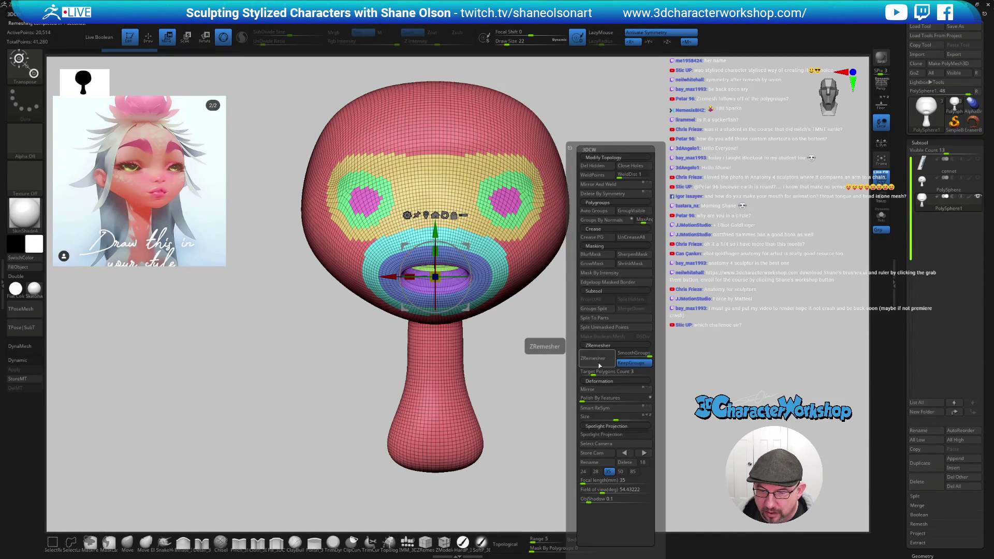
click(595, 371)
text(5)
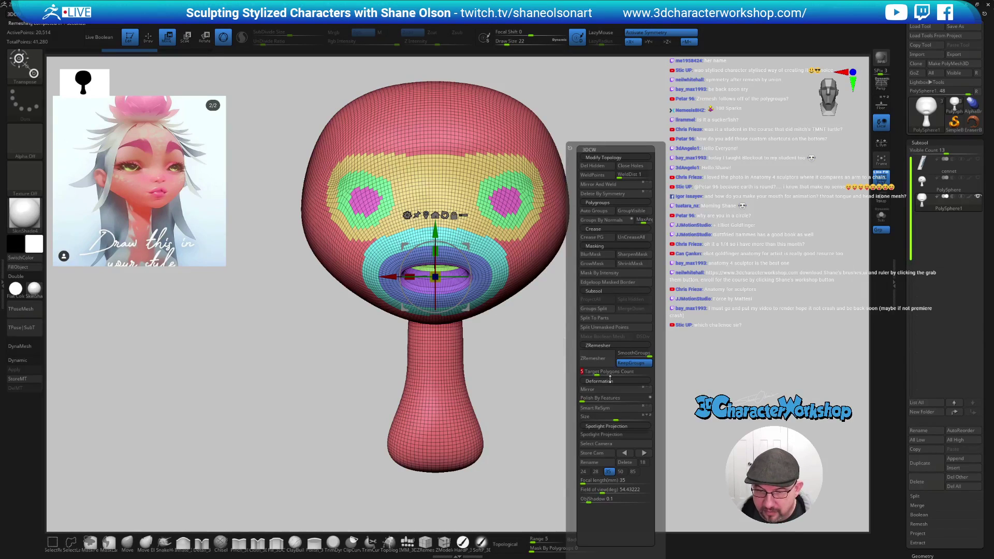
click(606, 362)
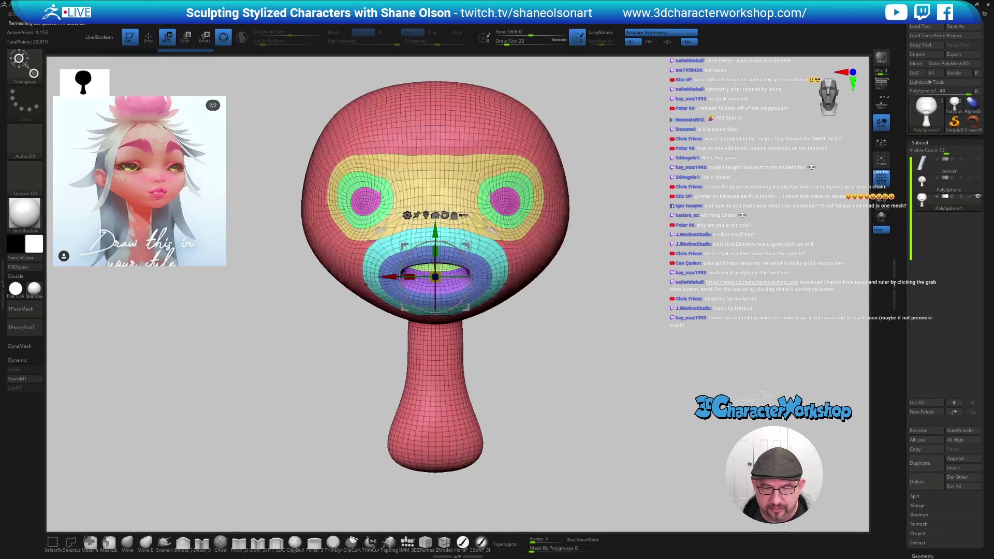
- Run ZRemesher a second time on the duplicated head with Keep Groups and the same target polygon count
drag(623, 274, 625, 253)
key(space)
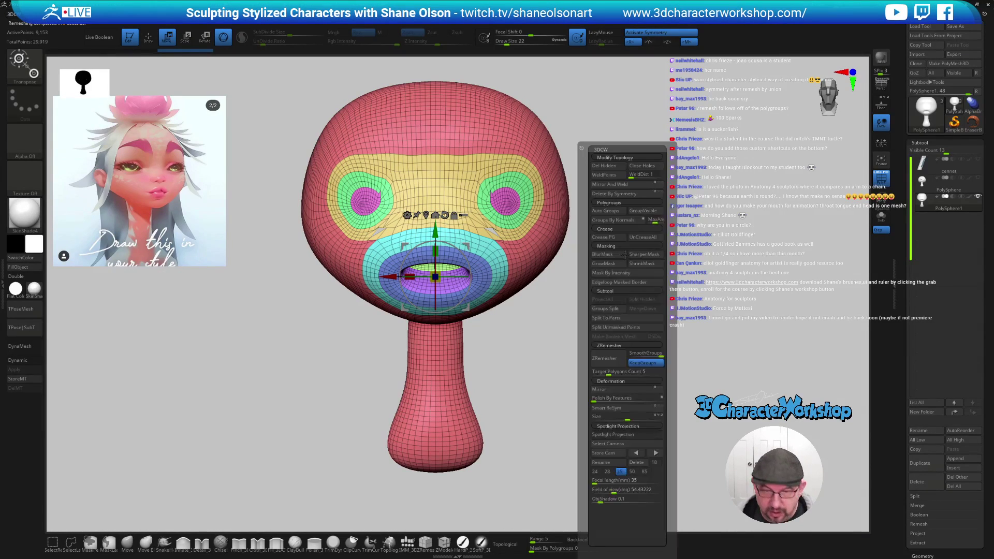
click(637, 345)
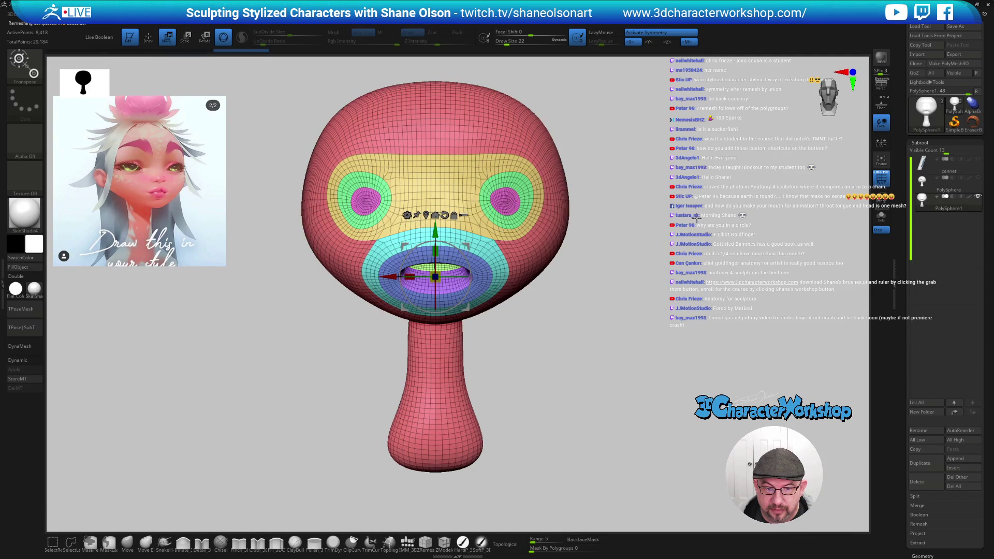
mouse_move(621, 310)
mouse_down()
mouse_move(599, 324)
mouse_move(635, 317)
mouse_up()
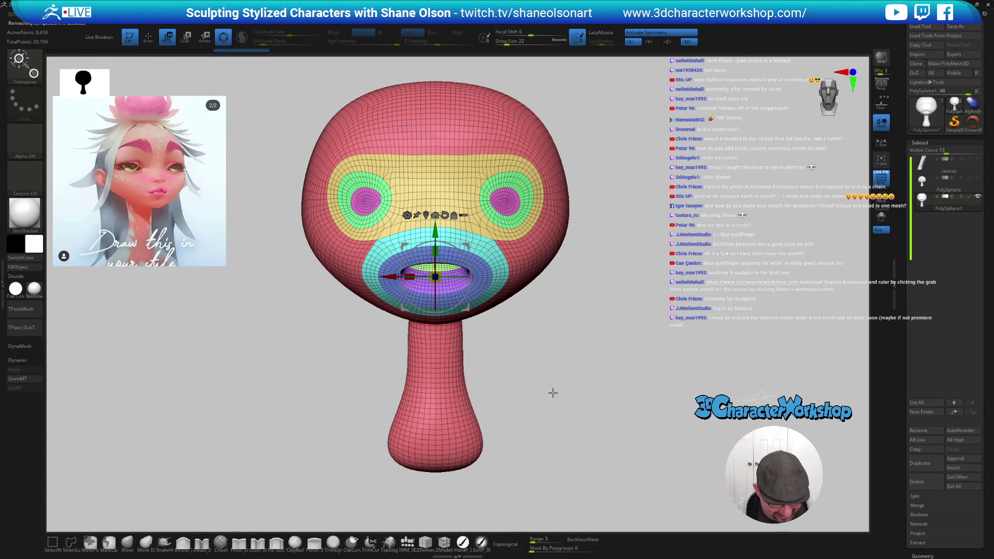
- Return to draw mode and examine the remeshed head from several angles with the polyframe hidden and shown
key(q)
mouse_move(570, 406)
mouse_down()
mouse_move(542, 399)
mouse_move(584, 383)
mouse_move(559, 366)
mouse_move(550, 369)
mouse_move(561, 391)
mouse_up()
key(shift+f)
key(s)
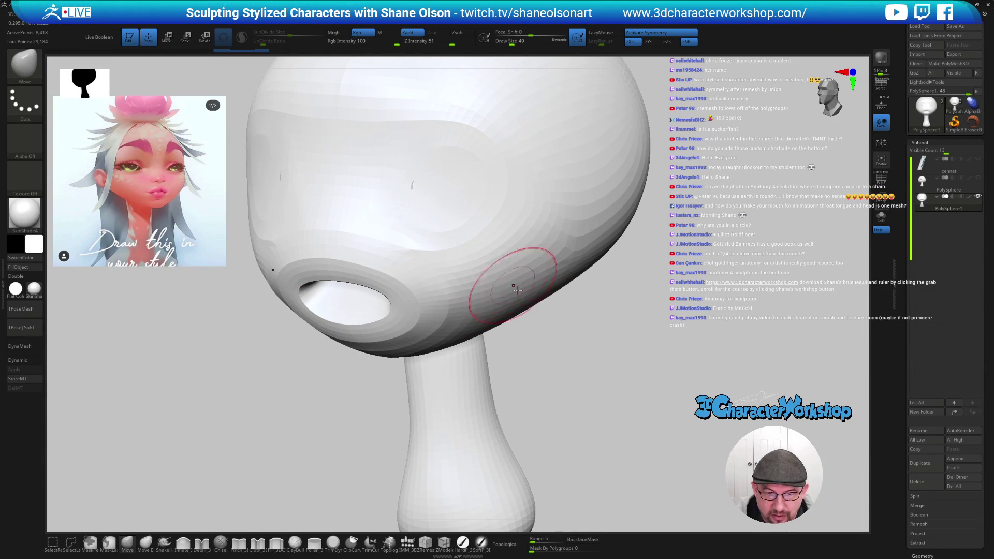
key(shift+f)
mouse_move(560, 336)
alt+mouse_down()
mouse_move(559, 362)
mouse_move(608, 404)
mouse_move(654, 399)
mouse_move(632, 429)
mouse_move(607, 407)
mouse_move(656, 418)
mouse_move(689, 366)
mouse_move(698, 427)
alt+mouse_up()
shift+drag(715, 365, 717, 359)
alt+drag(664, 330, 777, 371)
- Try smoothing the mesh around the eyes with a draw size of 31, and undo the stroke
key(s)
drag(730, 250, 726, 252)
drag(576, 273, 579, 272)
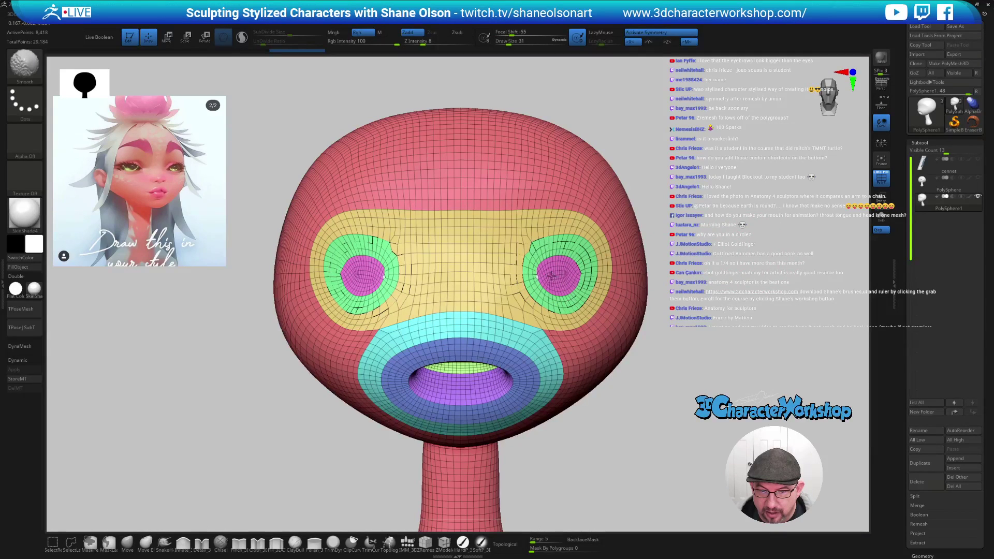
mouse_move(734, 253)
mouse_down()
mouse_move(772, 363)
mouse_move(743, 339)
mouse_up()
key(ctrl+z)
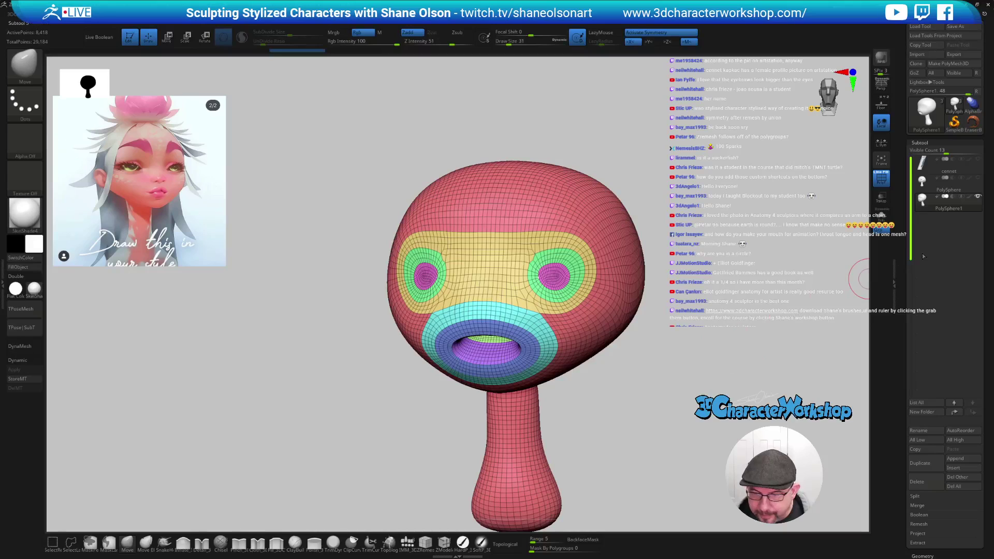
- Set the draw size to 17 and hide the green polygroup rings around the eyes to isolate the mesh at the inner corners
key(space)
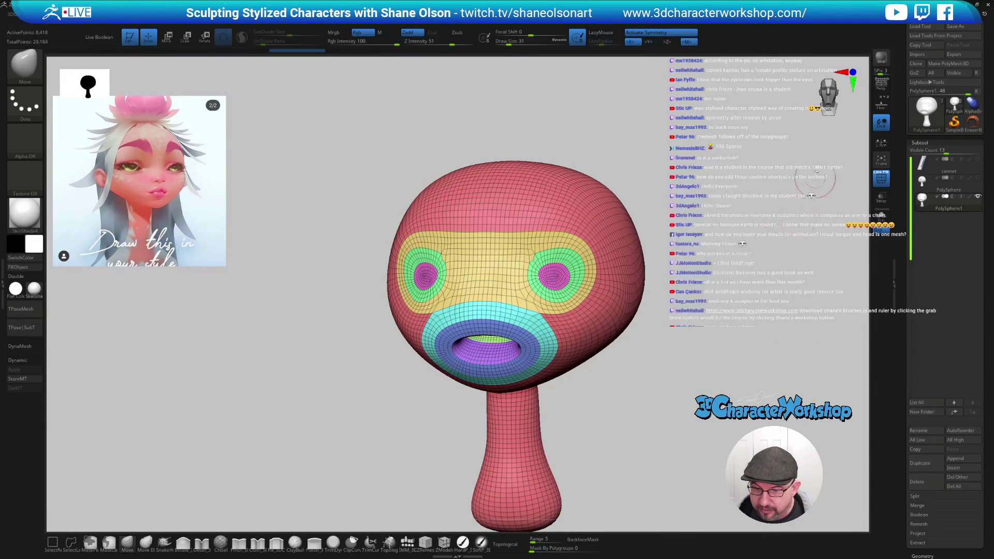
alt+drag(724, 260, 699, 491)
key(s)
drag(561, 285, 557, 286)
key(ctrl+shift)
ctrl+shift+click(520, 268)
ctrl+shift+click(518, 268)
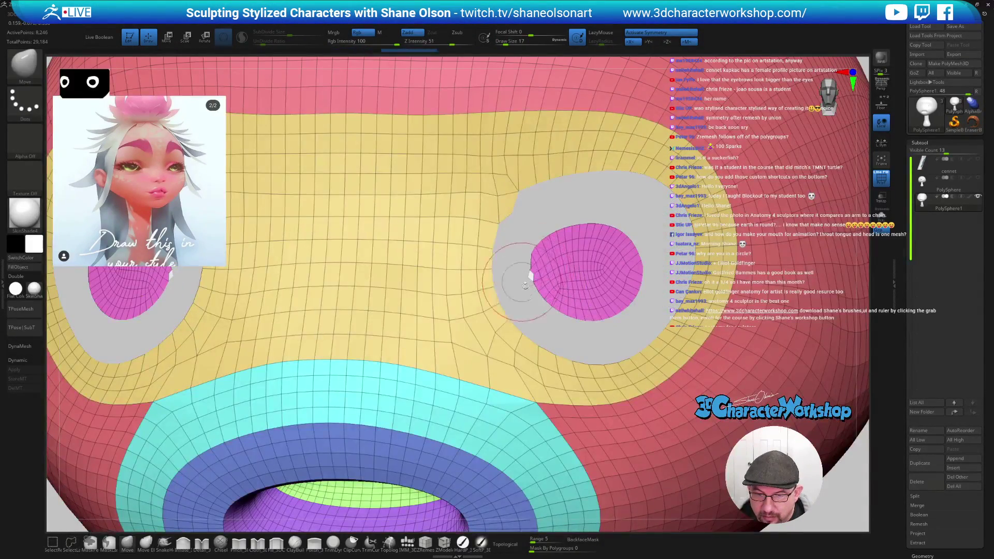
- Isolate the eye centers, assign them a new polygroup, and show the whole head again
key(ctrl+shift)
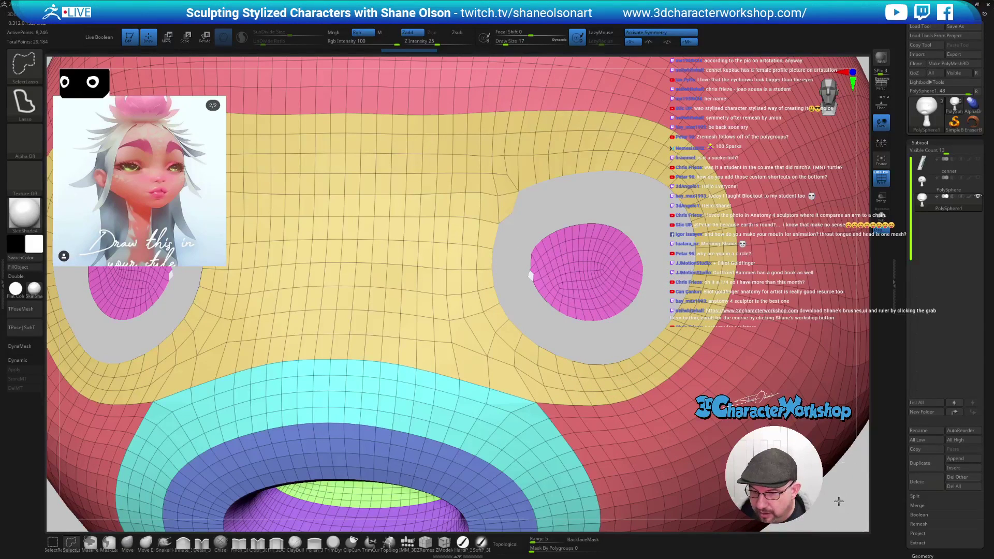
ctrl+shift+click(839, 502)
ctrl+shift+click(533, 275)
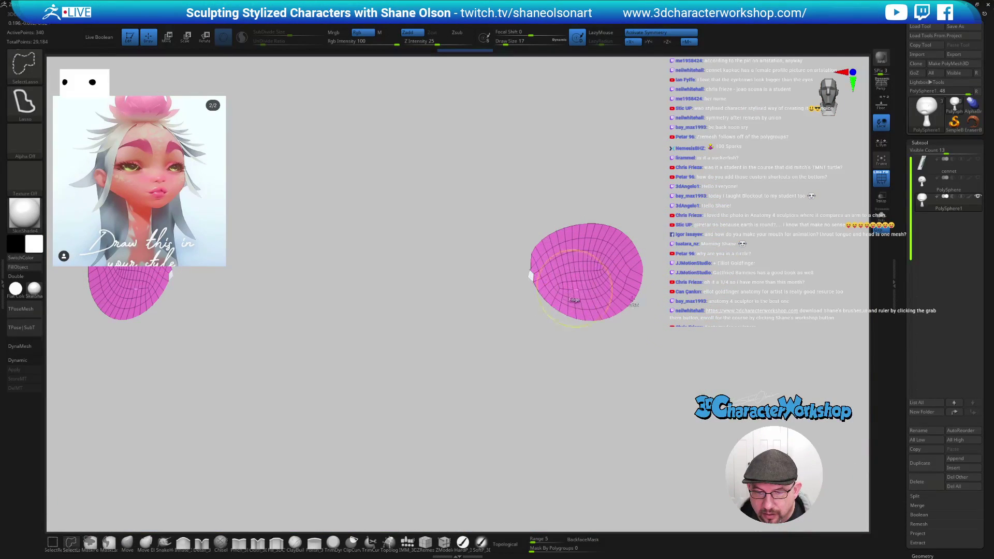
ctrl+shift+click(819, 439)
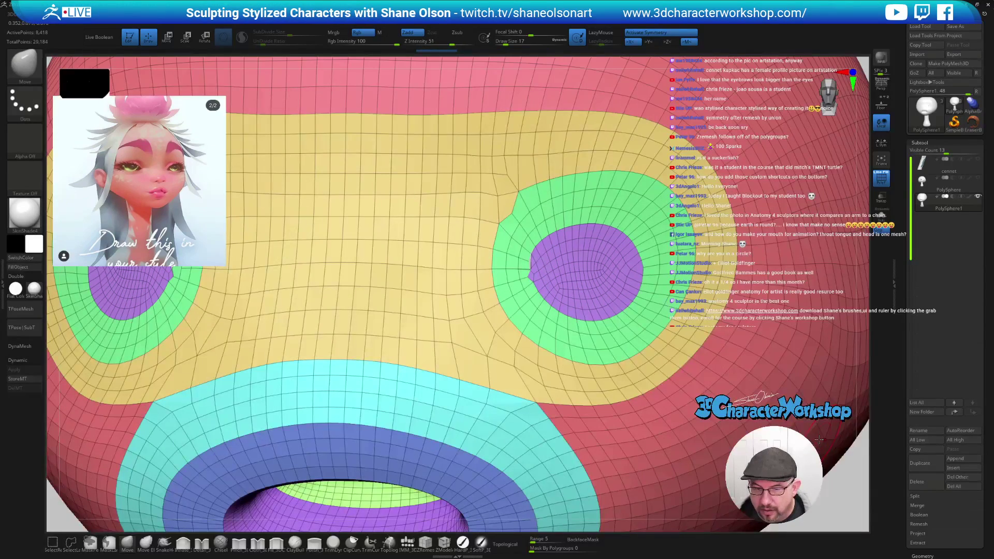
- Close the small holes in the mesh at the inner corners of the eyes
drag(828, 488, 746, 484)
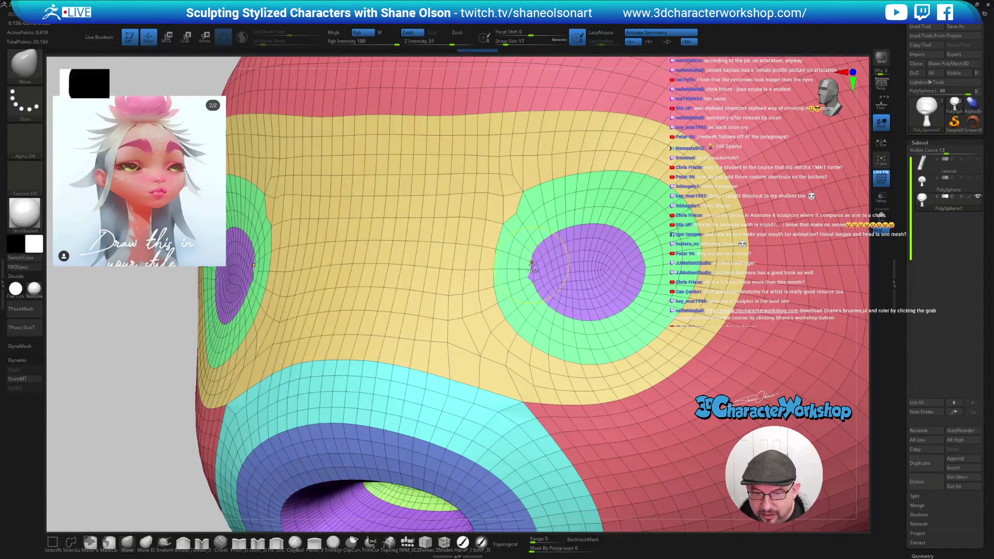
key(ctrl+shift)
key(space)
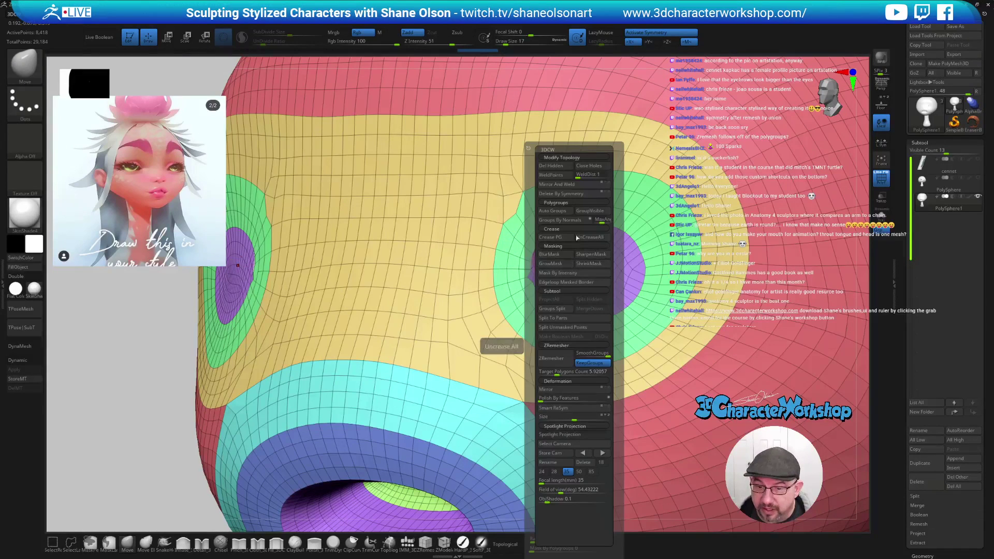
click(585, 167)
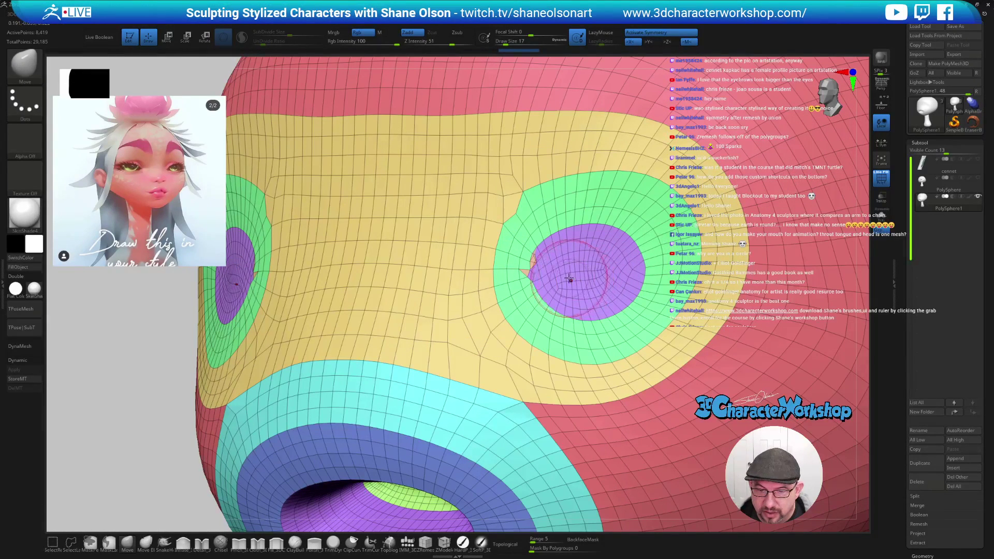
- Isolate the eye centers with their newly filled faces, merge them into one polygroup, and unhide the rest of the head
key(ctrl+shift)
ctrl+shift+click(537, 270)
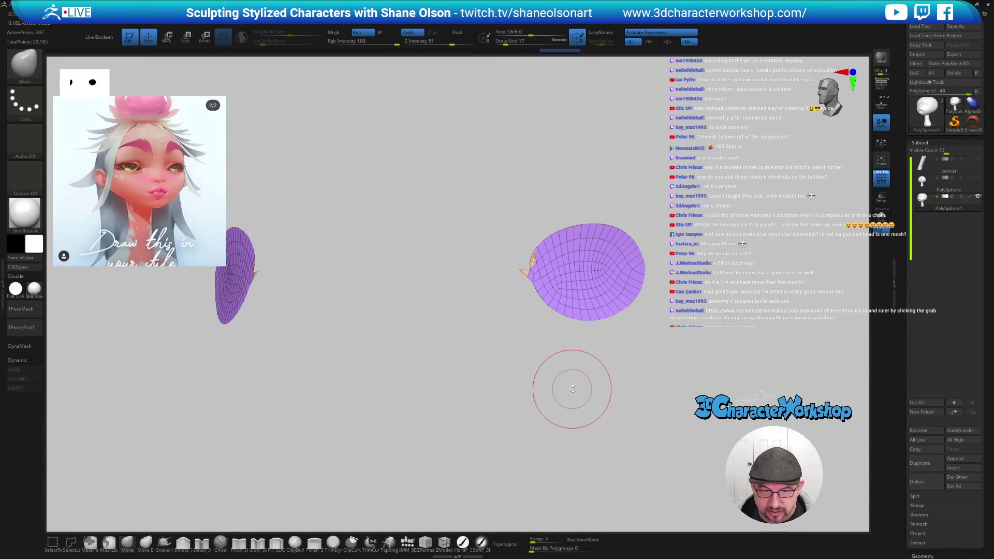
key(ctrl+w)
key(ctrl+shift)
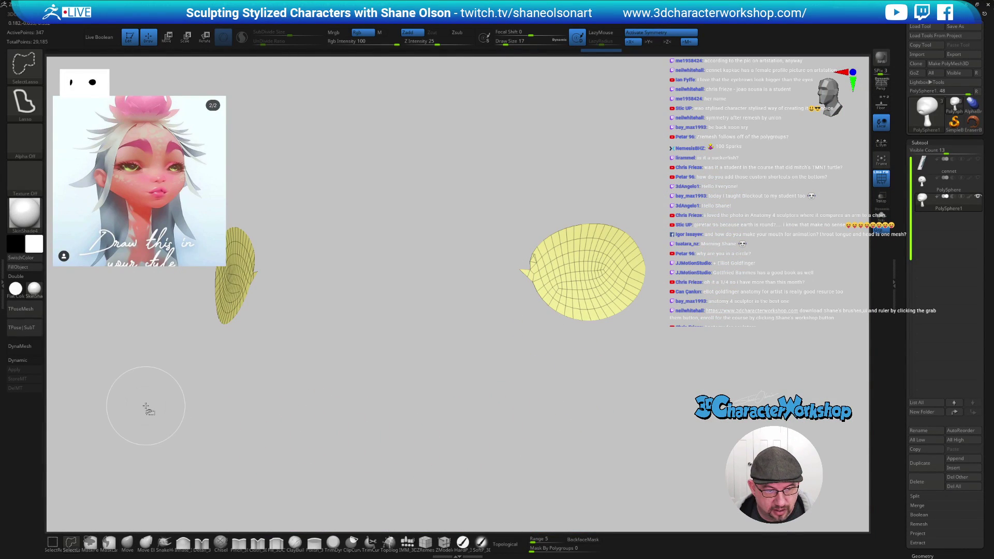
ctrl+shift+click(100, 410)
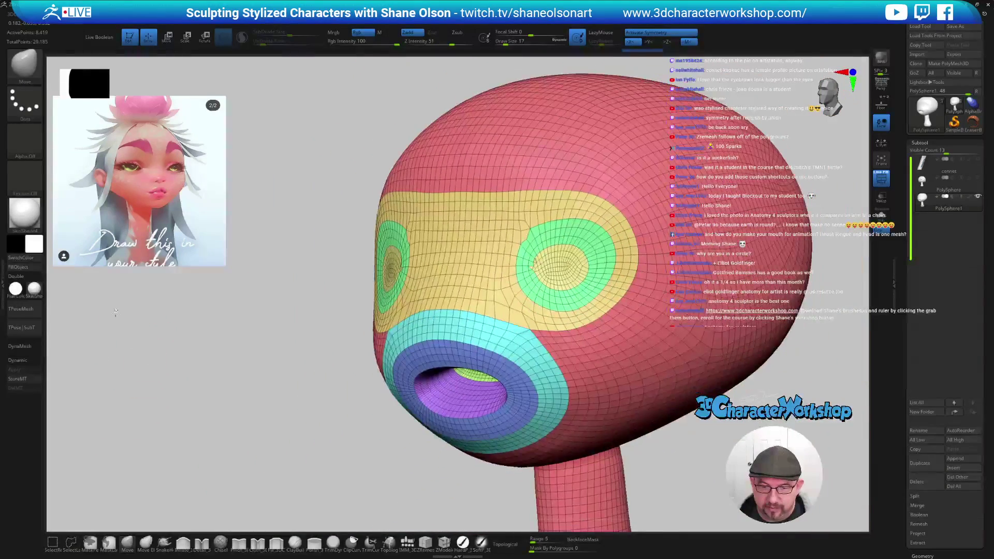
- ZRemesh the head again with Keep Groups on for a denser mesh and check the result from the front
shift+drag(116, 312, 140, 337)
key(space)
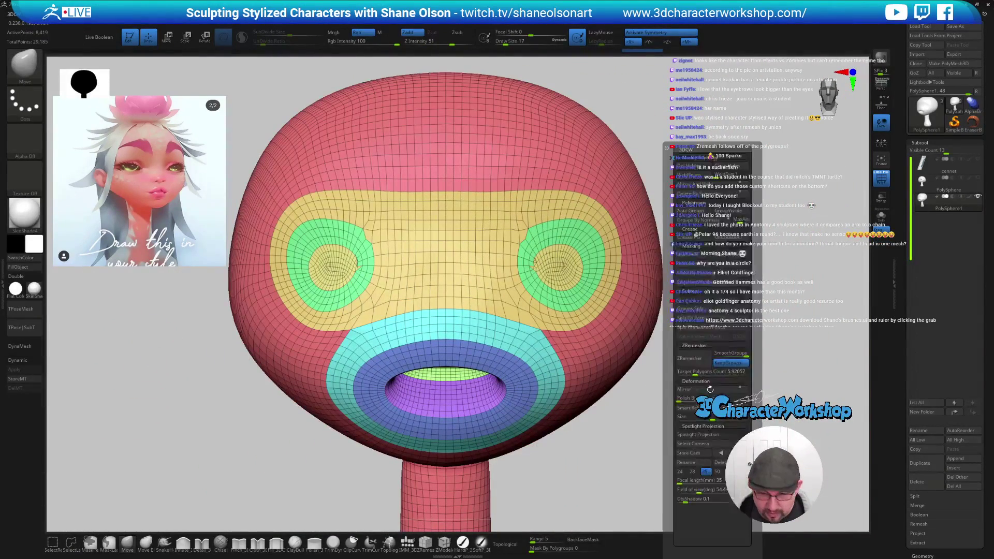
click(698, 373)
click(701, 364)
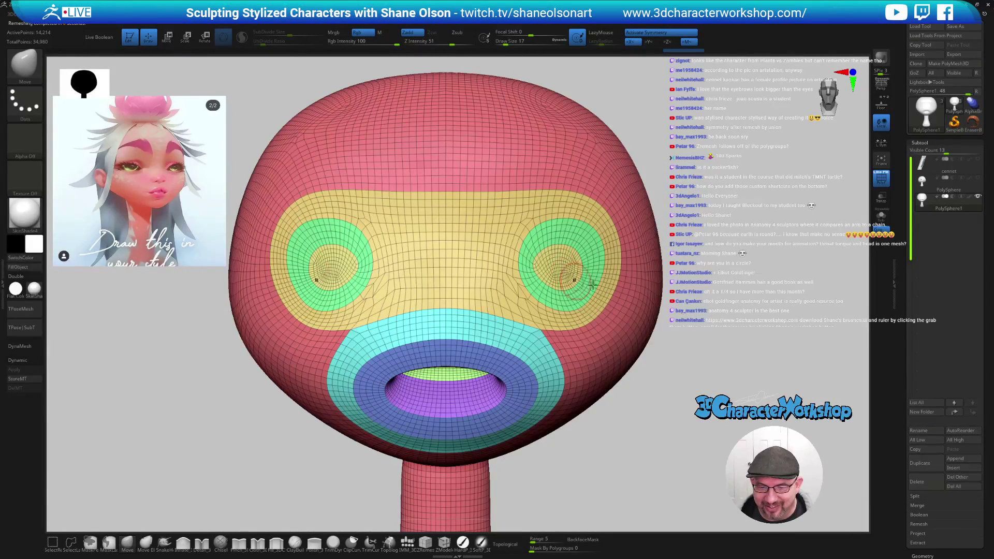
drag(686, 394, 654, 395)
mouse_move(518, 306)
shift+mouse_down()
mouse_move(502, 285)
mouse_move(510, 290)
shift+mouse_up()
alt+drag(754, 443, 673, 381)
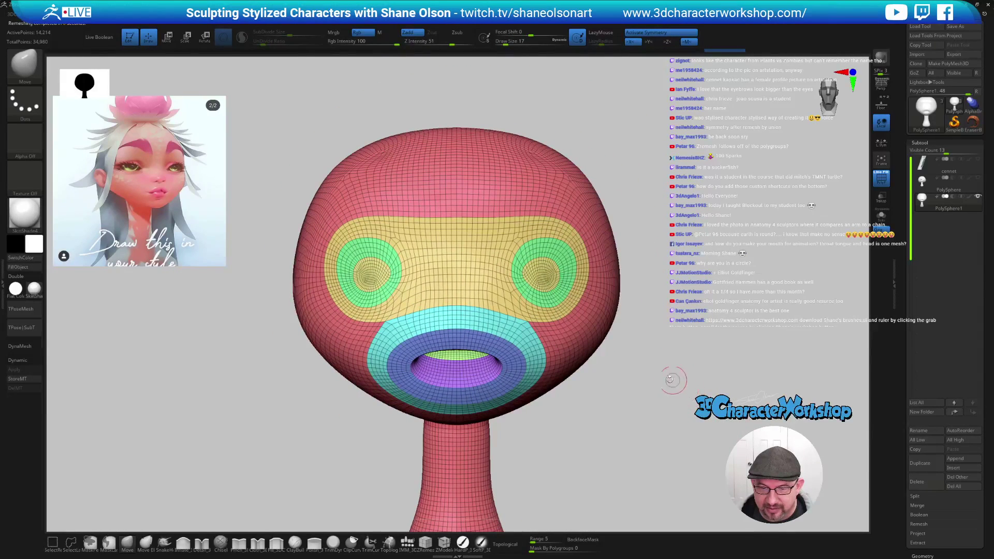
- Hide the polyframe and set the brush draw size to 83
key(shift)
key(shift+f)
drag(558, 440, 589, 435)
key(s)
shift+drag(606, 422, 602, 391)
key(s)
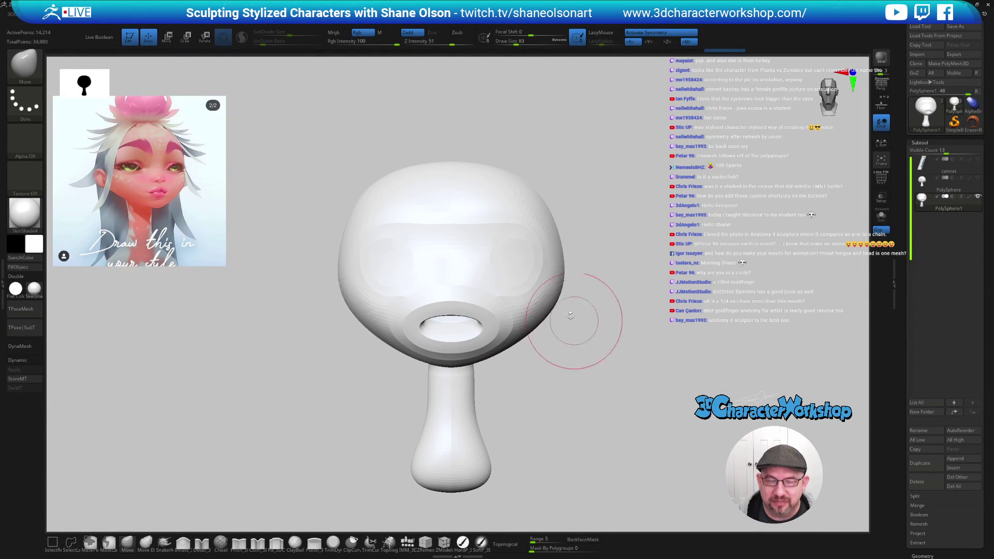
- Smooth away the polygroup creases across the face and around the mouth opening
mouse_move(449, 229)
shift+mouse_down()
mouse_move(528, 243)
mouse_move(531, 274)
shift+mouse_up()
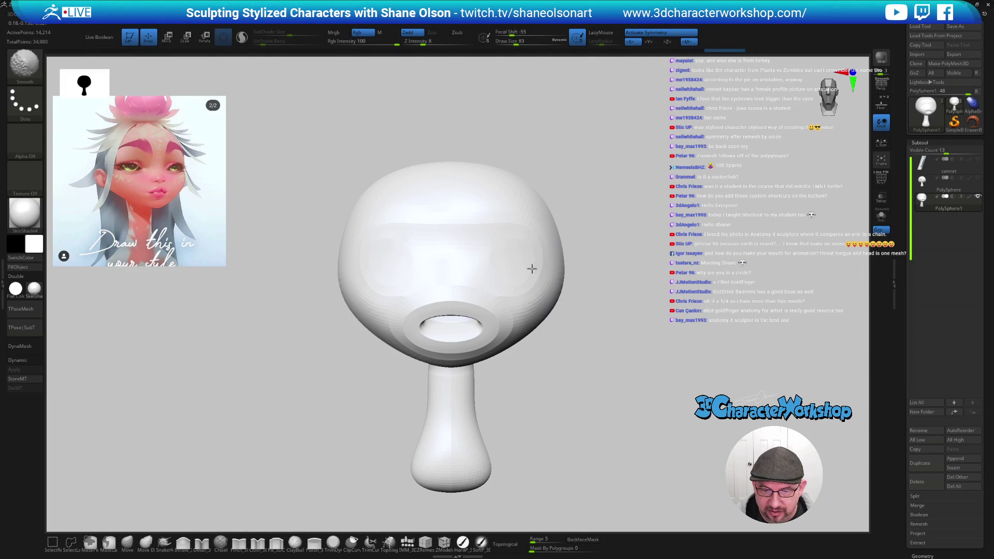
shift+drag(462, 349, 464, 315)
drag(612, 381, 590, 357)
shift+drag(475, 354, 482, 348)
drag(585, 408, 600, 408)
shift+drag(480, 294, 477, 297)
- Smooth the neck, its junction with the head, and the sides of the head
drag(559, 380, 524, 395)
mouse_move(606, 382)
alt+mouse_down()
mouse_move(553, 359)
mouse_move(523, 356)
mouse_move(489, 372)
alt+mouse_up()
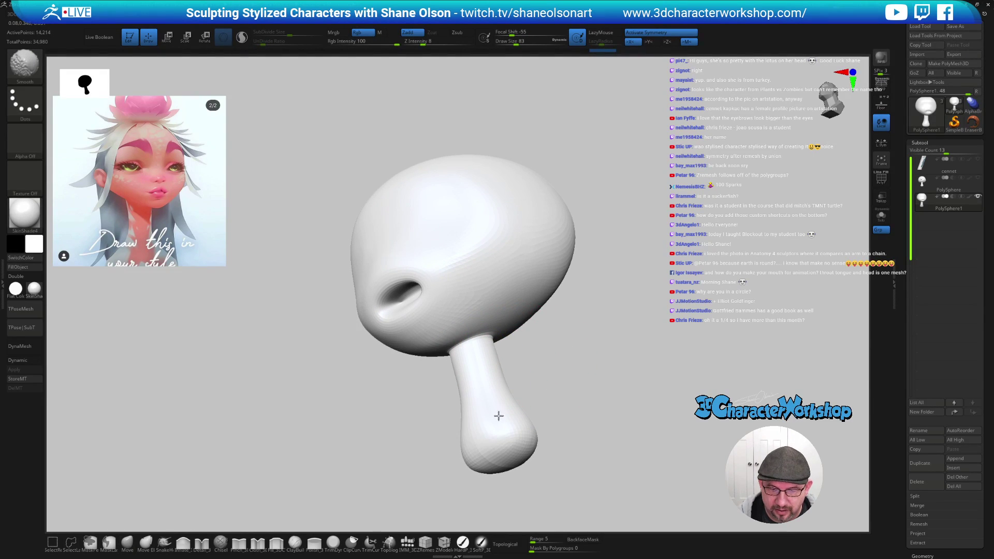
drag(580, 364, 540, 340)
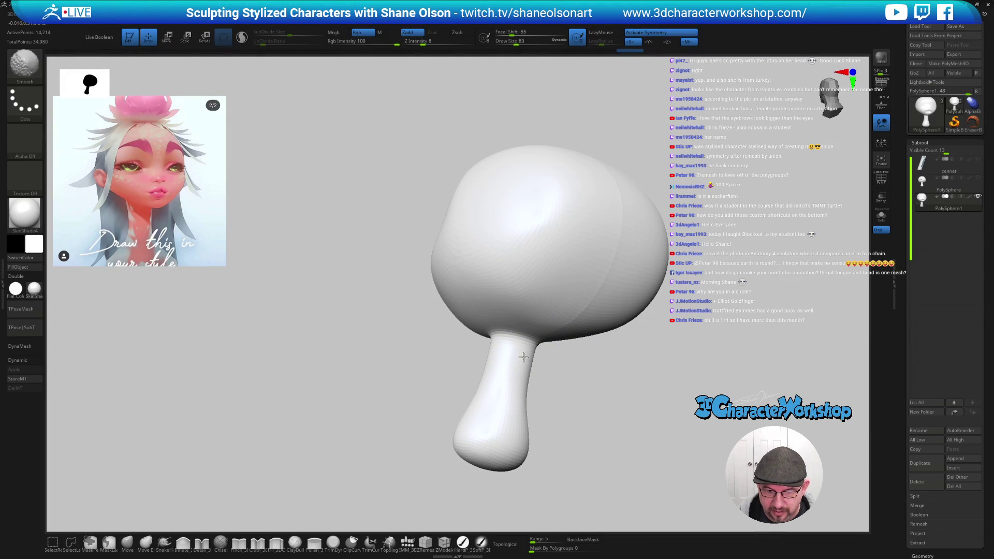
mouse_move(588, 357)
mouse_down()
mouse_move(604, 388)
mouse_move(595, 370)
mouse_up()
alt+drag(622, 296, 593, 334)
mouse_move(603, 393)
mouse_down()
mouse_move(628, 395)
mouse_move(657, 422)
mouse_move(622, 410)
mouse_move(613, 421)
mouse_move(582, 391)
mouse_move(571, 394)
mouse_up()
- Switch to the SnakeHook brush with Topological masking on at range 3 and a draw size of 62
key(s)
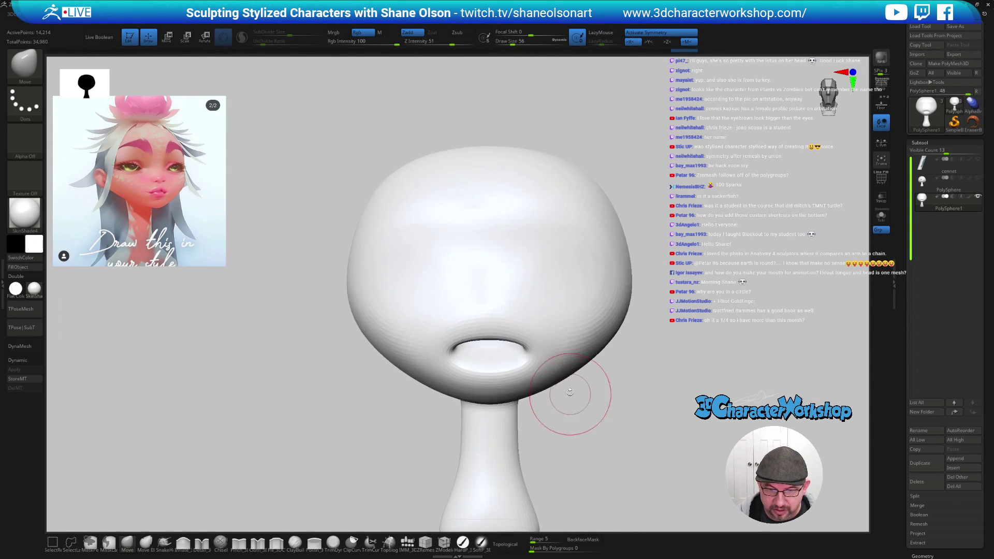
click(165, 542)
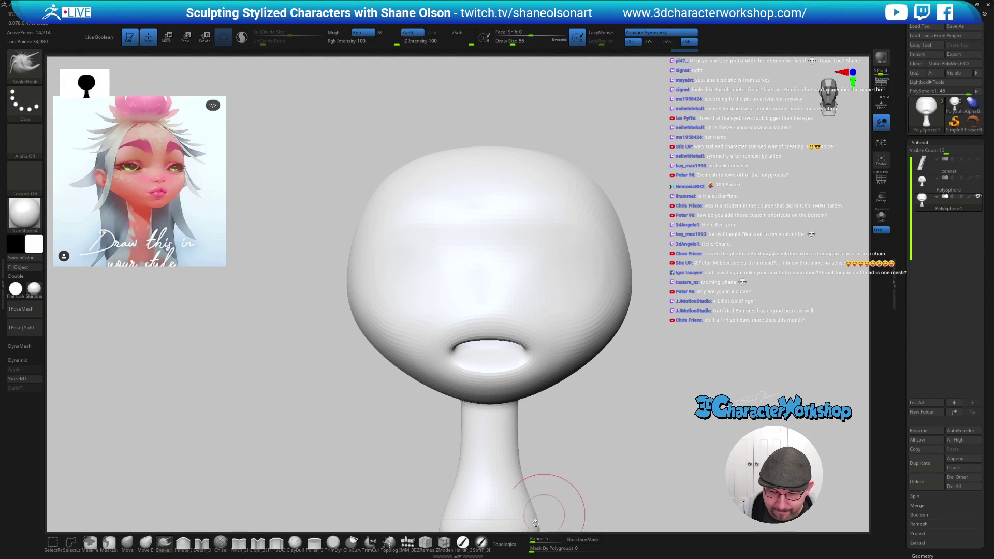
click(514, 544)
click(548, 540)
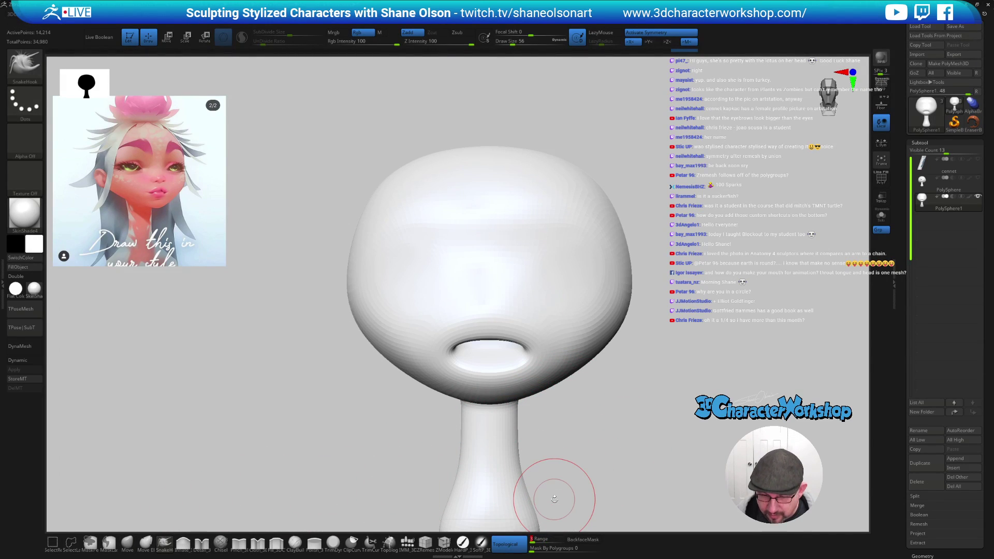
mouse_move(612, 422)
alt+mouse_down()
mouse_move(610, 439)
mouse_move(589, 449)
mouse_move(594, 454)
mouse_move(604, 440)
mouse_move(594, 402)
mouse_move(572, 417)
alt+mouse_up()
key(s)
key(s)
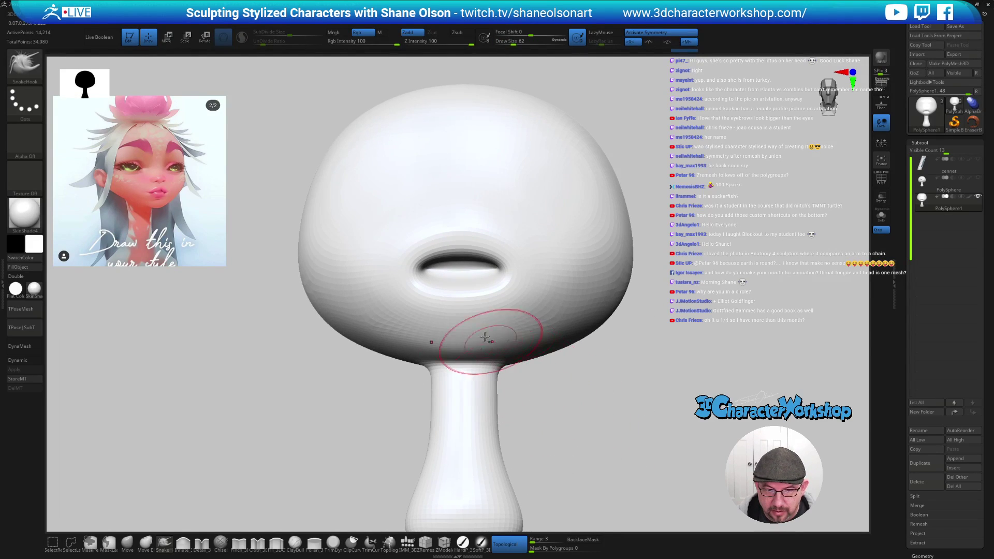
- Pull the upper and lower lips together into a narrow mouth slit with SnakeHook, reducing the draw size to 39
alt+right_drag(462, 315, 458, 339)
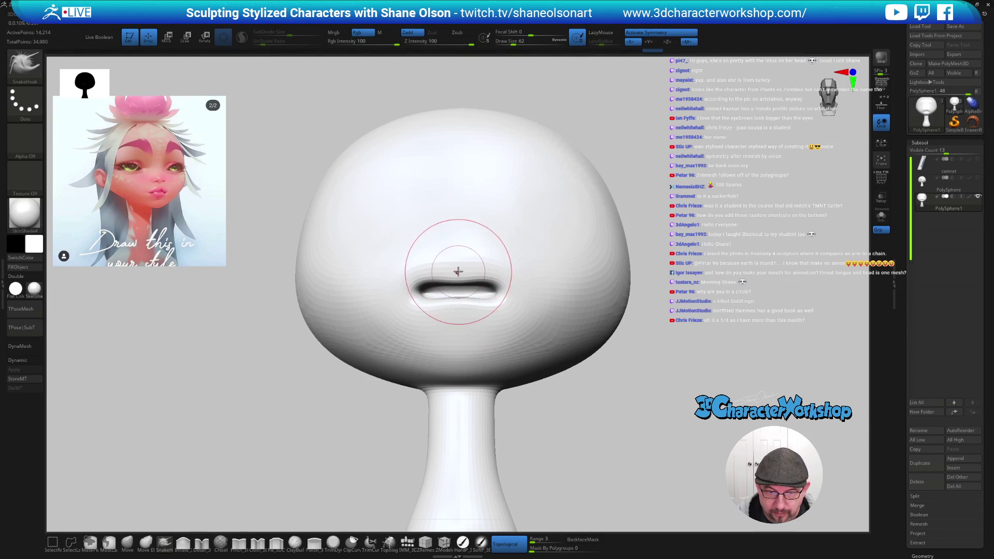
mouse_move(498, 288)
right_down()
mouse_move(517, 328)
mouse_move(488, 307)
mouse_move(515, 315)
mouse_move(499, 304)
mouse_move(495, 273)
right_up()
key(bracketleft)
key(bracketleft)
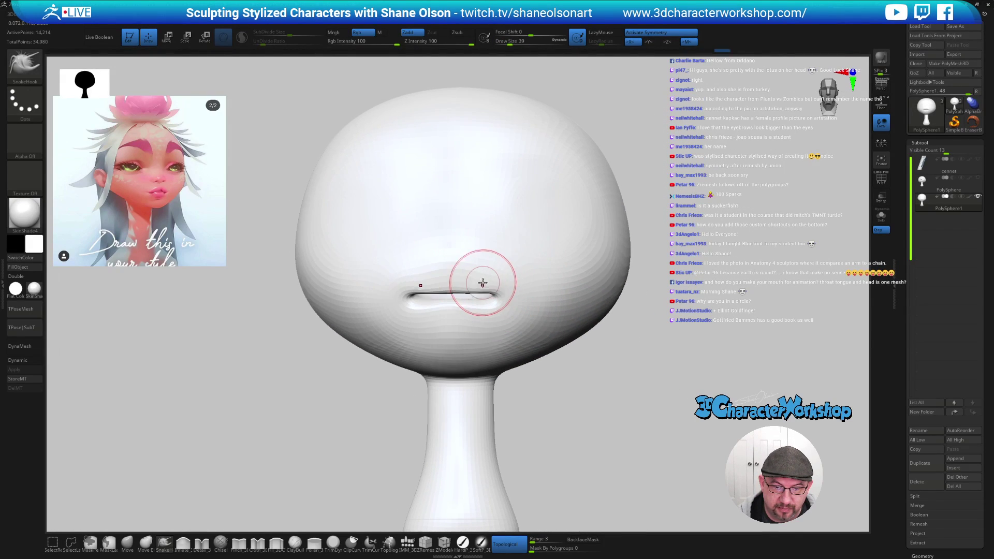
right_drag(461, 284, 527, 339)
shift+drag(472, 298, 422, 298)
alt+right_drag(525, 311, 506, 327)
ctrl+right_drag(603, 395, 594, 385)
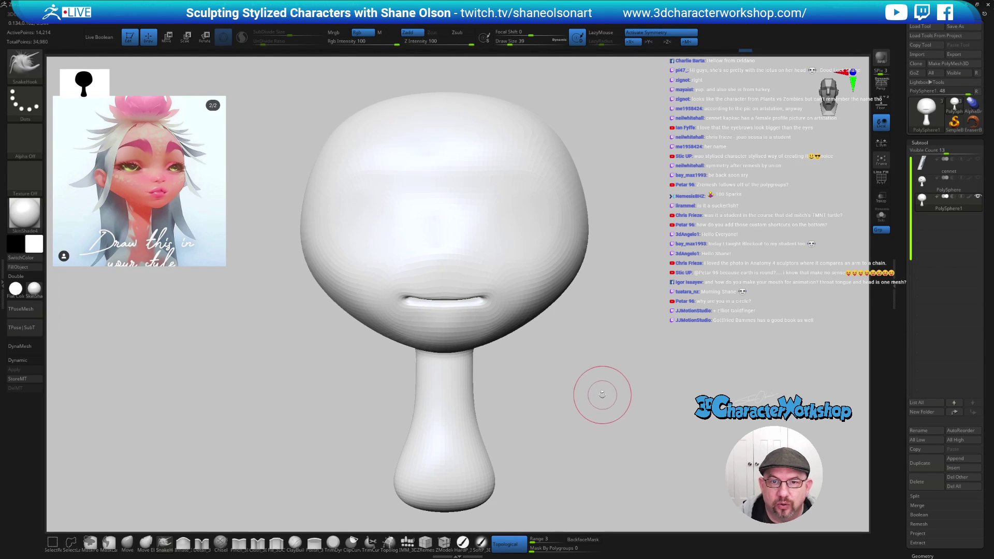
mouse_move(603, 389)
right_down()
mouse_move(590, 397)
mouse_move(600, 394)
right_up()
mouse_move(594, 359)
alt+right_down()
mouse_move(575, 389)
mouse_move(588, 411)
mouse_move(584, 378)
mouse_move(564, 370)
mouse_move(564, 359)
alt+right_up()
ctrl+right_drag(573, 399, 573, 399)
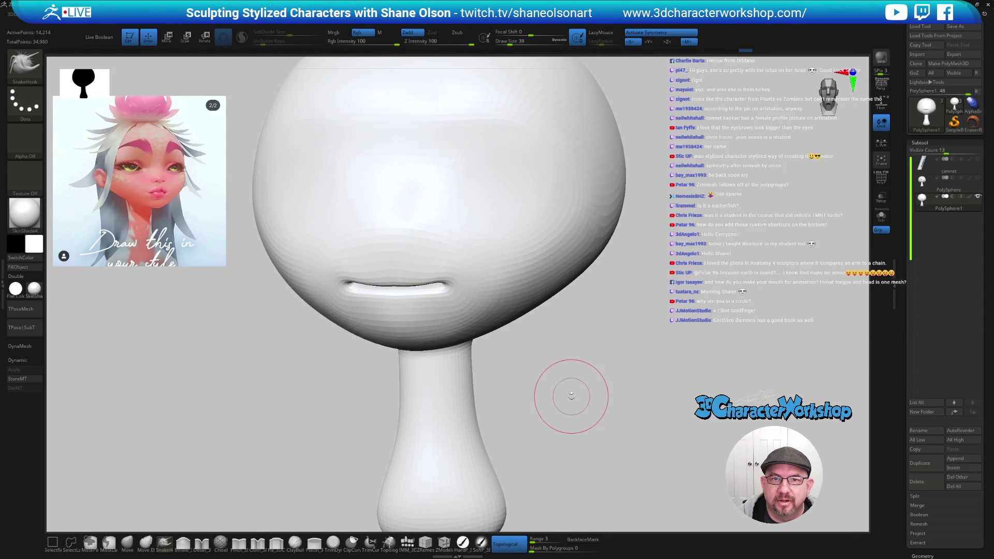
- Inflate the lips and mouth corners with the Inflate brush at intensity 5 to tighten the mouth slit
click(185, 544)
right_drag(515, 382, 414, 292)
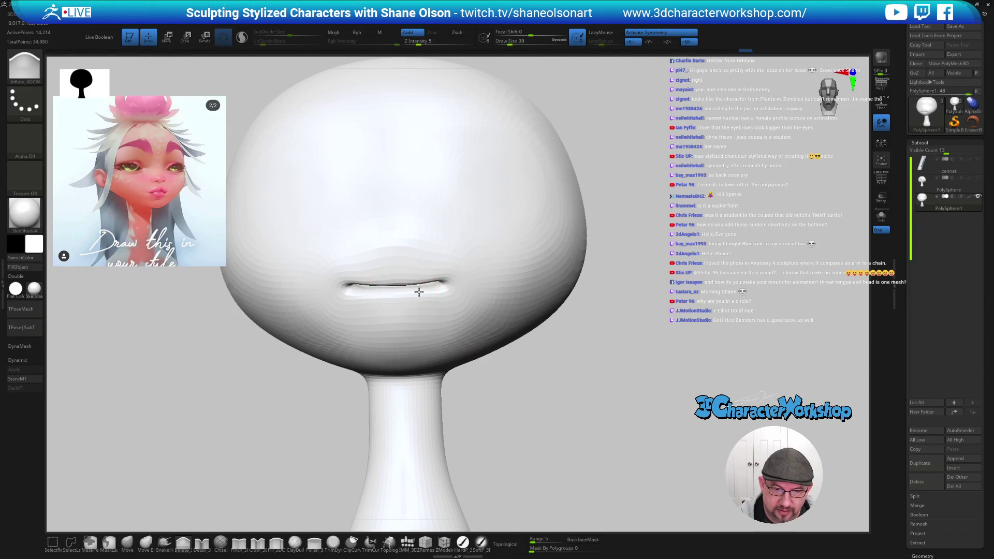
drag(404, 283, 449, 282)
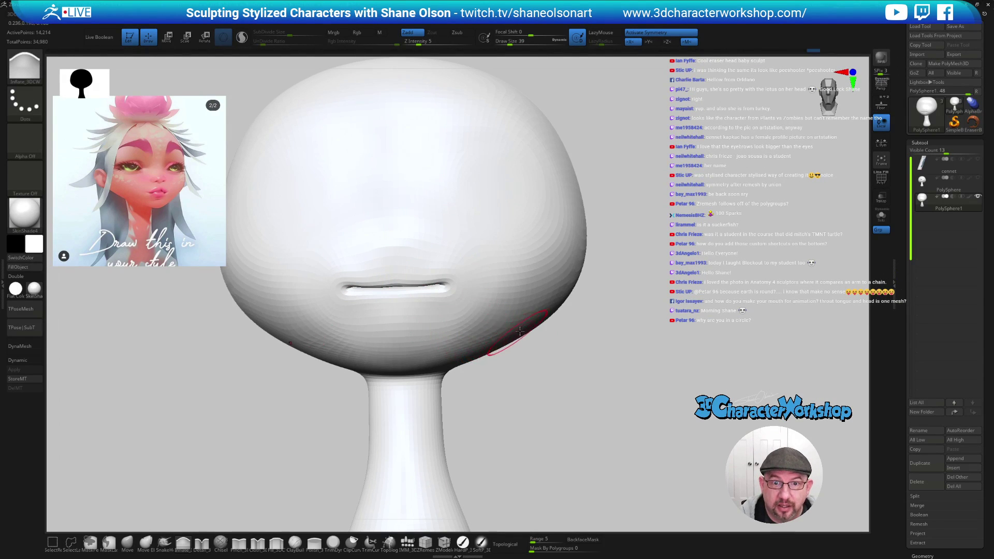
right_drag(408, 273, 400, 272)
shift+drag(408, 273, 424, 276)
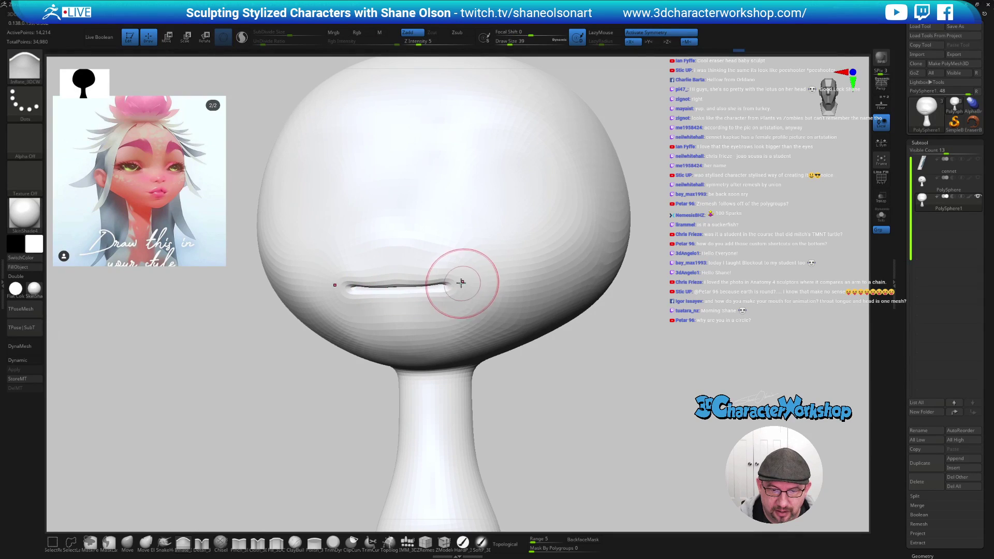
right_drag(459, 267, 452, 262)
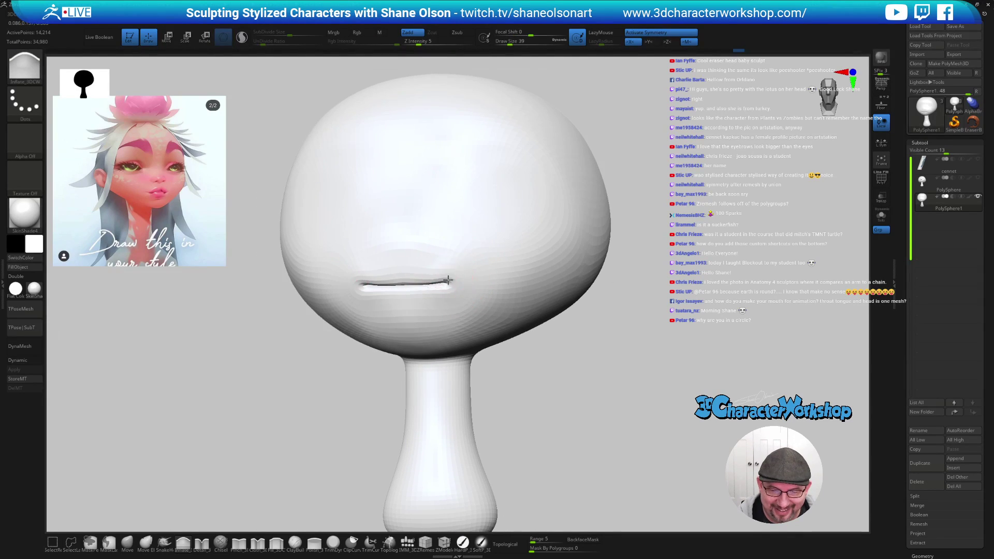
drag(434, 287, 444, 285)
mouse_move(549, 357)
right_down()
mouse_move(533, 373)
mouse_move(542, 355)
right_up()
- Reshape the mouth's curvature from below the head using SnakeHook with a draw size of 54
mouse_move(548, 398)
right_down()
mouse_move(554, 337)
mouse_move(388, 417)
right_up()
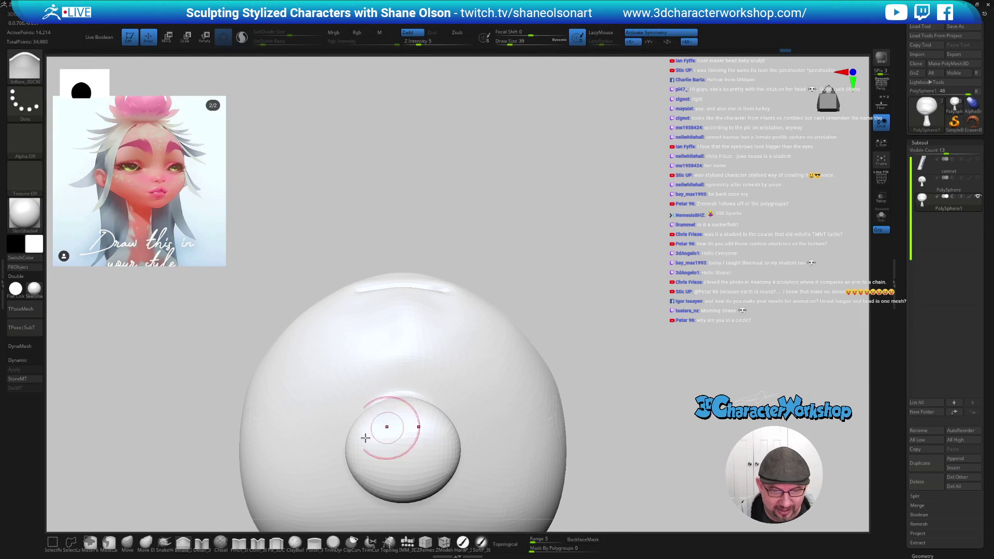
click(165, 543)
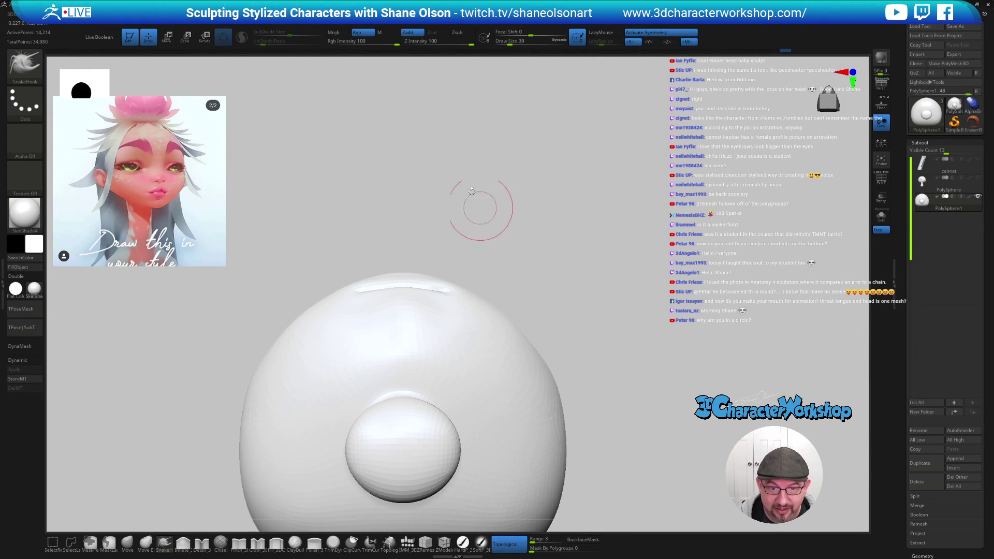
key(s)
drag(527, 263, 531, 265)
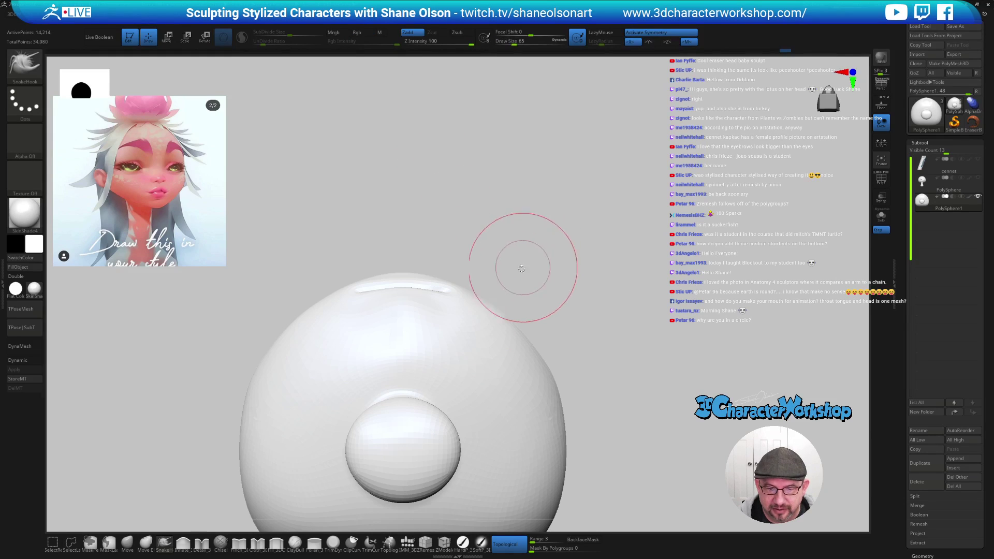
drag(450, 299, 429, 295)
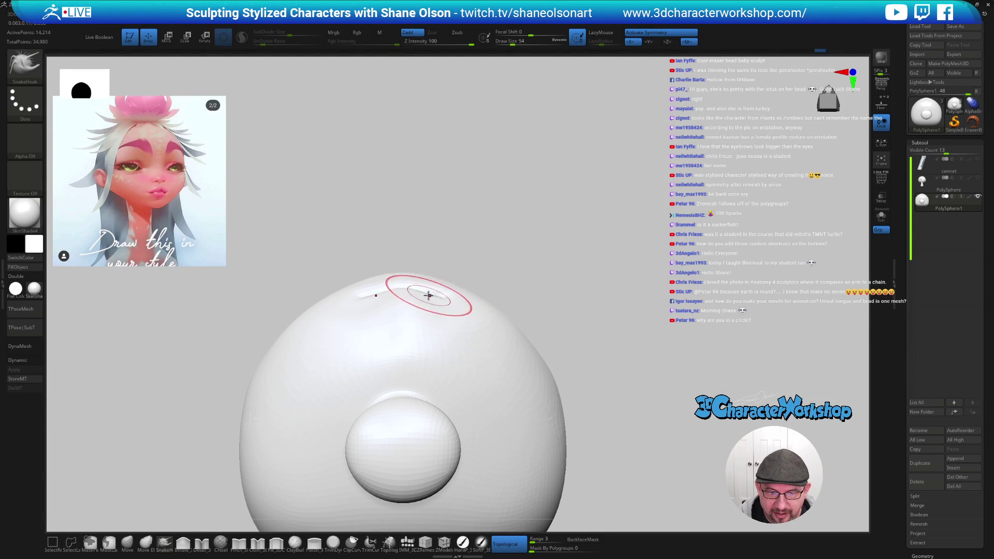
- Refine the lips and mouth corners with further SnakeHook strokes from several angles
drag(486, 253, 488, 328)
mouse_move(539, 350)
mouse_down()
mouse_move(501, 342)
mouse_move(477, 321)
mouse_up()
shift+drag(443, 241, 428, 243)
right_drag(491, 260, 517, 281)
shift+drag(492, 304, 460, 327)
right_drag(542, 375, 540, 372)
alt+drag(525, 356, 482, 400)
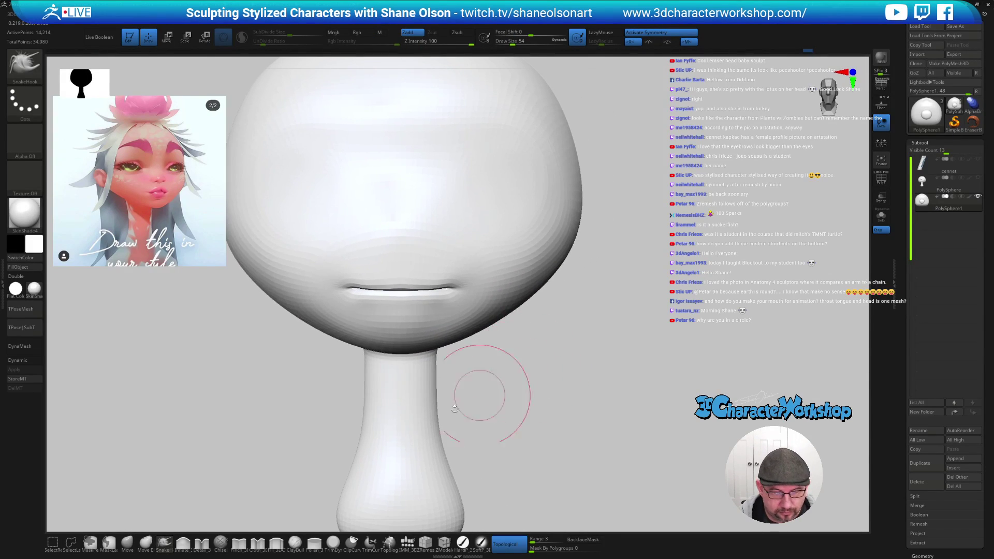
- Turn off topological masking for SnakeHook and pull the centre of the upper lip up into a bow
click(166, 544)
mouse_move(642, 325)
alt+mouse_down()
mouse_move(548, 355)
mouse_move(590, 355)
mouse_move(539, 362)
mouse_move(566, 362)
mouse_move(570, 382)
alt+mouse_up()
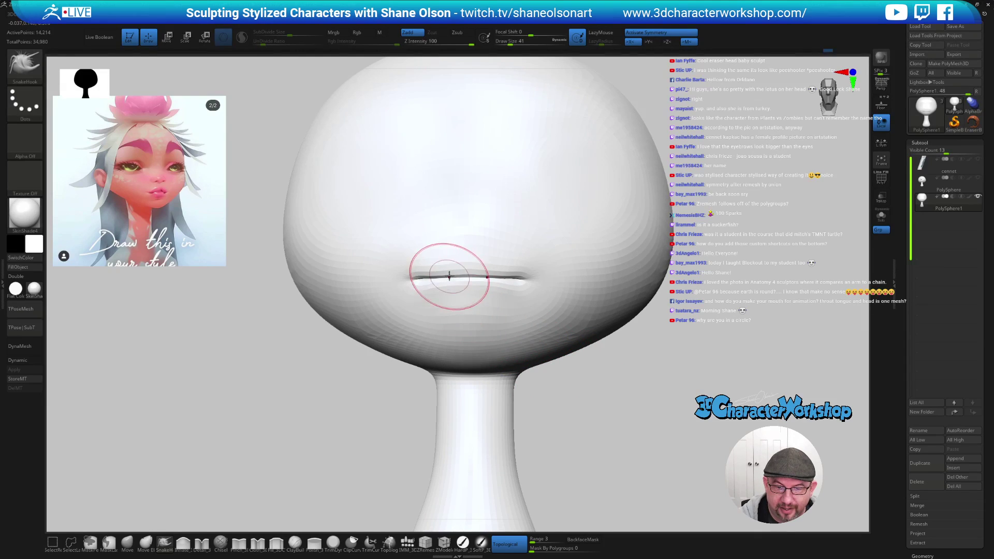
key(ctrl+z)
click(511, 543)
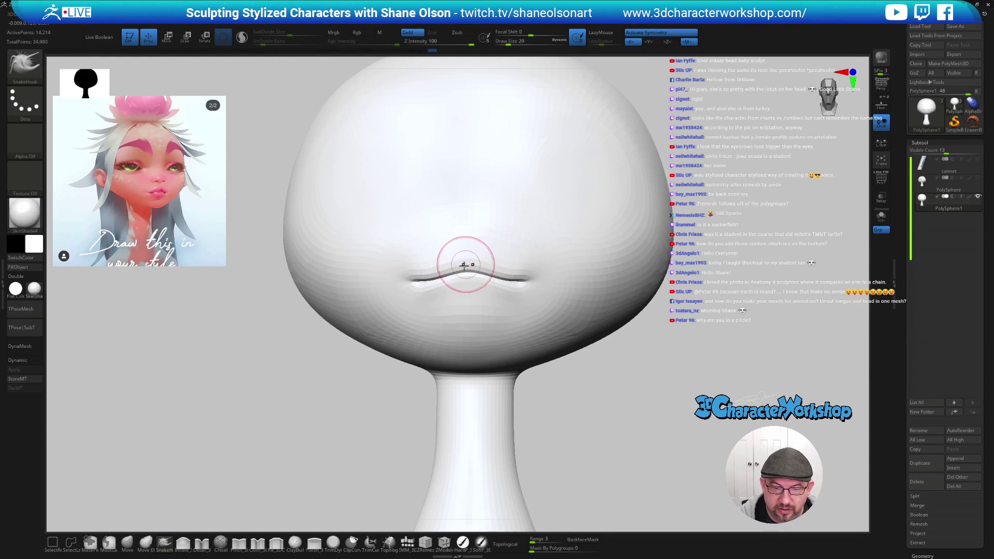
mouse_move(467, 258)
right_down()
mouse_move(485, 263)
mouse_move(489, 280)
mouse_move(490, 271)
mouse_move(459, 257)
mouse_move(442, 292)
mouse_move(497, 326)
mouse_move(502, 367)
mouse_move(523, 366)
mouse_move(526, 344)
right_up()
mouse_move(429, 285)
right_down()
mouse_move(451, 284)
mouse_move(451, 228)
mouse_move(506, 268)
right_up()
- Adjust the mouth line and its corners from below the head using SnakeHook at draw size 41
key(s)
drag(522, 315, 523, 316)
key(s)
drag(523, 316, 521, 317)
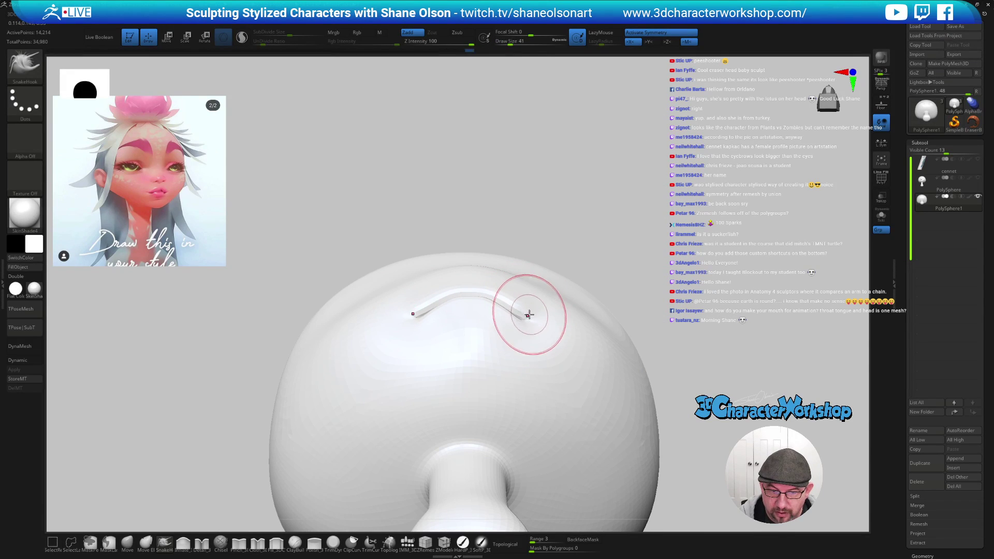
mouse_move(543, 318)
right_down()
mouse_move(539, 371)
mouse_move(566, 399)
mouse_move(581, 394)
right_up()
- Re-enable topological masking and pull the lower lip into a fuller shape with SnakeHook at draw size 27
key(bracketleft)
key(bracketleft)
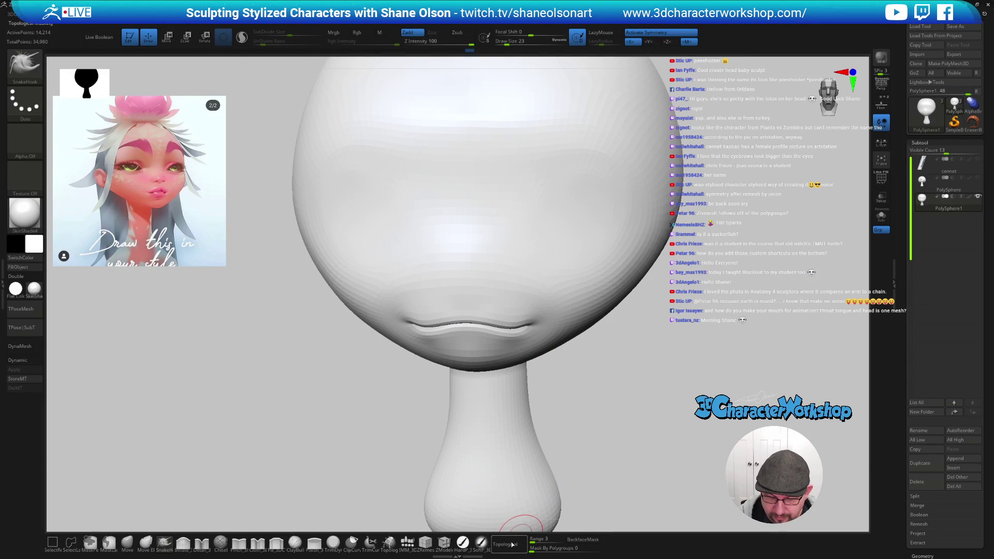
click(511, 546)
key(bracketright)
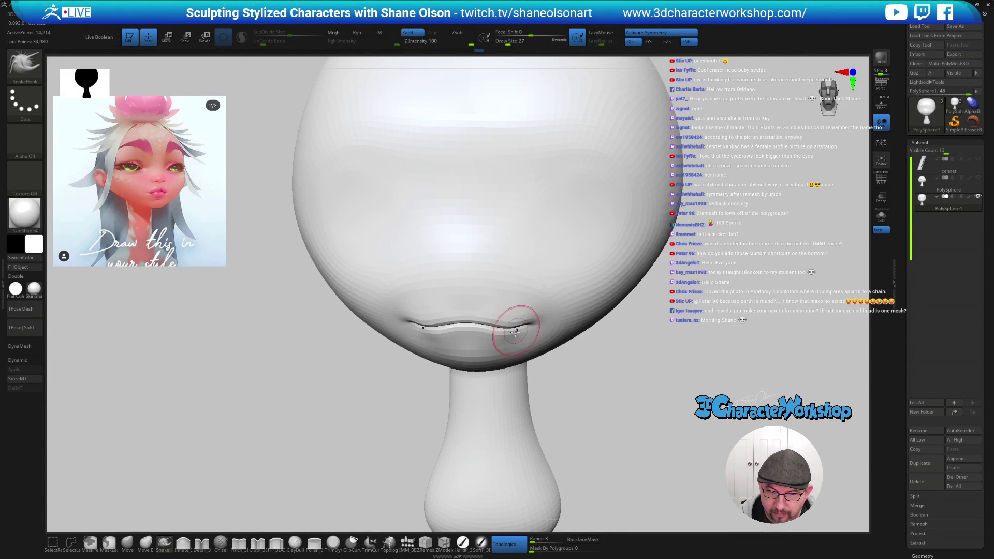
right_drag(511, 348, 485, 344)
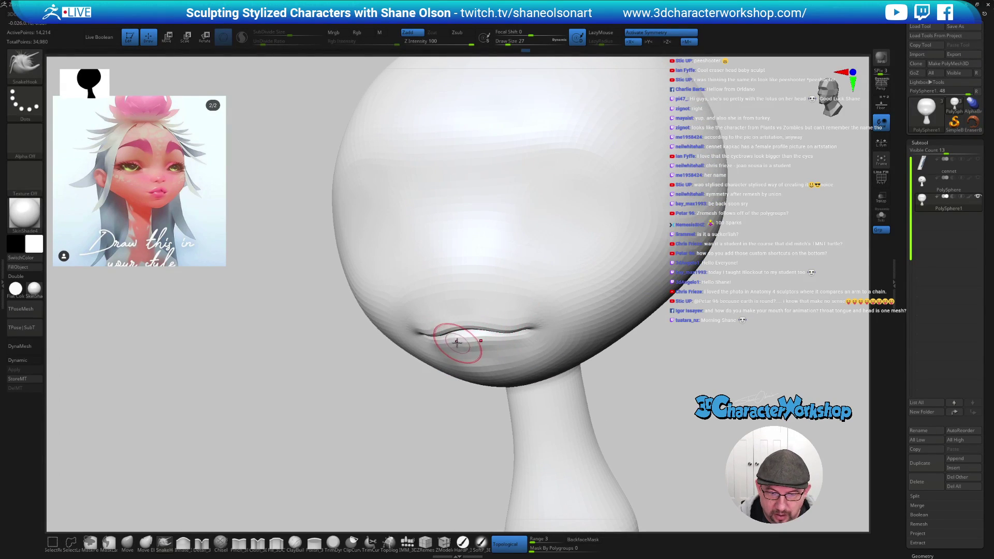
right_drag(457, 340, 477, 350)
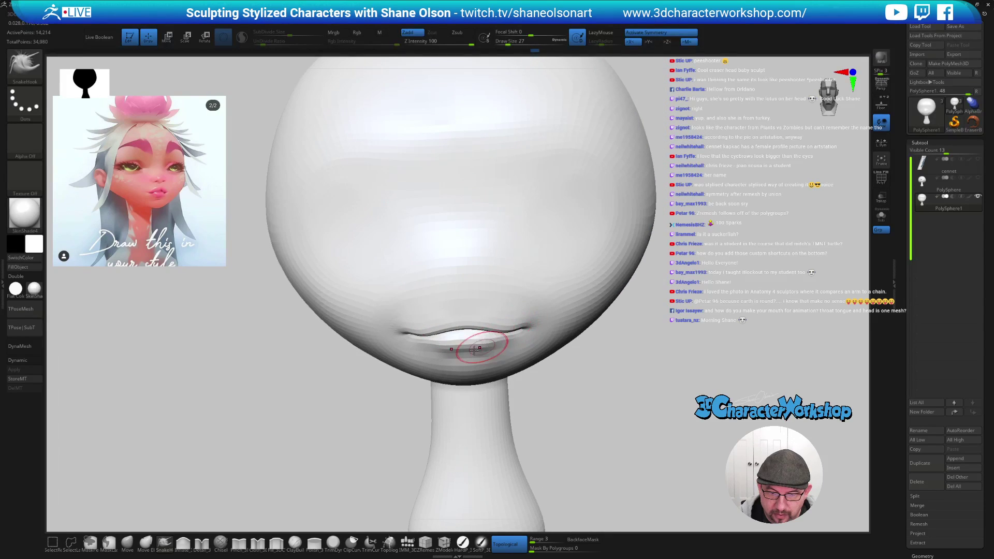
right_drag(539, 355, 550, 362)
right_drag(508, 304, 474, 353)
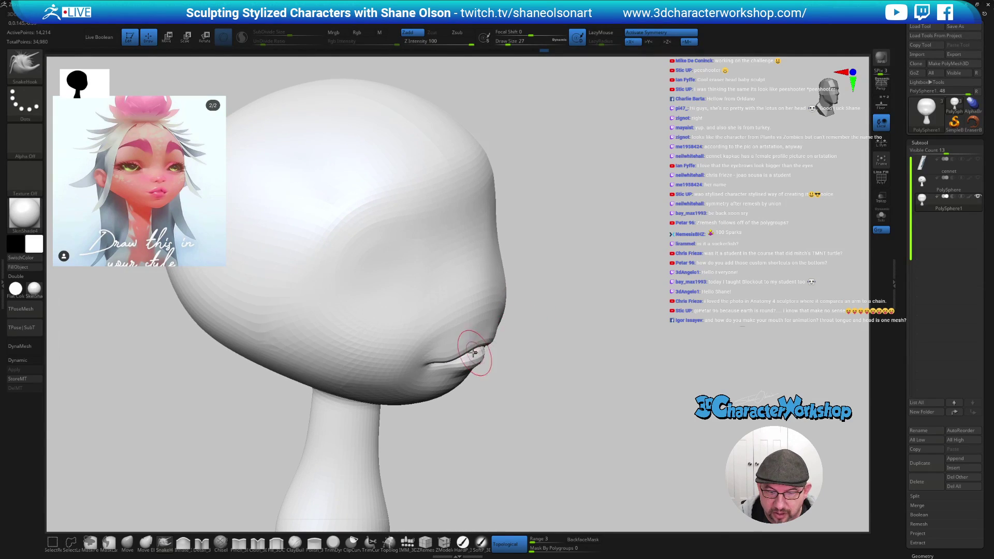
- Refine the lip shape from side and three-quarter views, then smooth the cheeks beside the mouth corners
mouse_move(528, 369)
right_down()
mouse_move(484, 349)
mouse_move(542, 377)
mouse_move(468, 356)
mouse_move(495, 349)
mouse_move(481, 326)
right_up()
right_drag(603, 431, 487, 357)
mouse_move(539, 402)
right_down()
mouse_move(530, 408)
mouse_move(546, 395)
mouse_move(592, 402)
mouse_move(542, 368)
mouse_move(537, 376)
right_up()
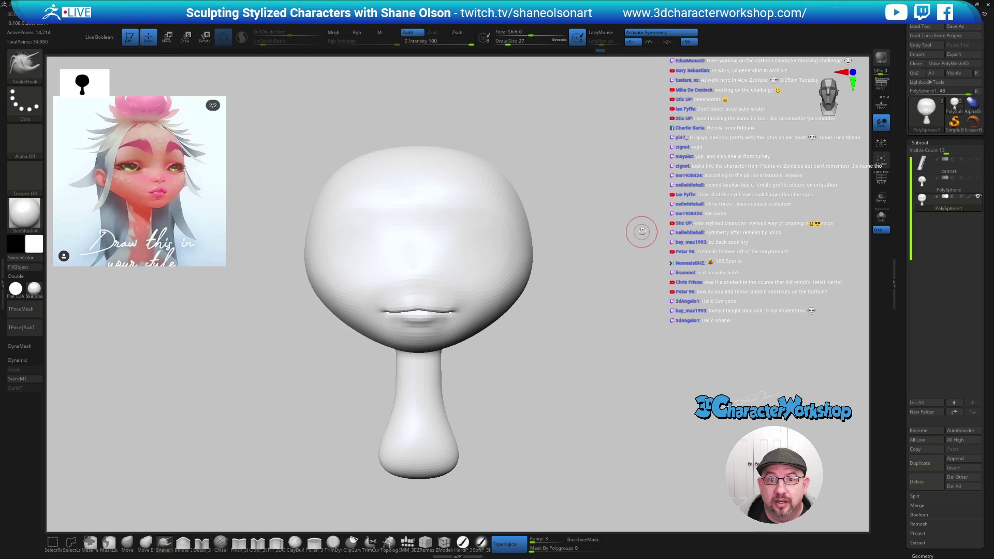
ctrl+right_drag(632, 224, 637, 247)
right_drag(657, 242, 665, 249)
mouse_move(590, 312)
alt+right_down()
mouse_move(620, 324)
mouse_move(529, 349)
mouse_move(466, 348)
alt+right_up()
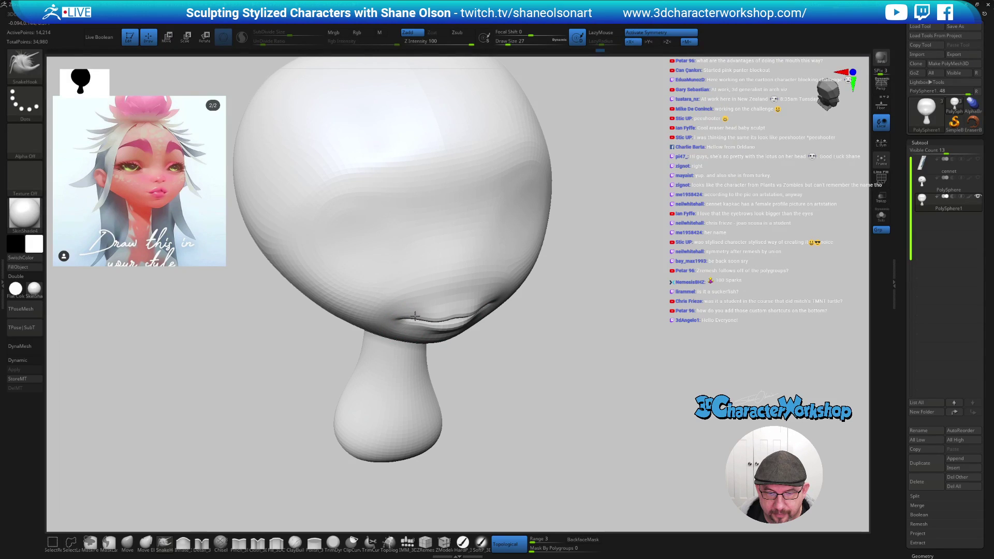
mouse_move(695, 284)
right_down()
mouse_move(687, 267)
mouse_move(716, 305)
mouse_move(709, 291)
right_up()
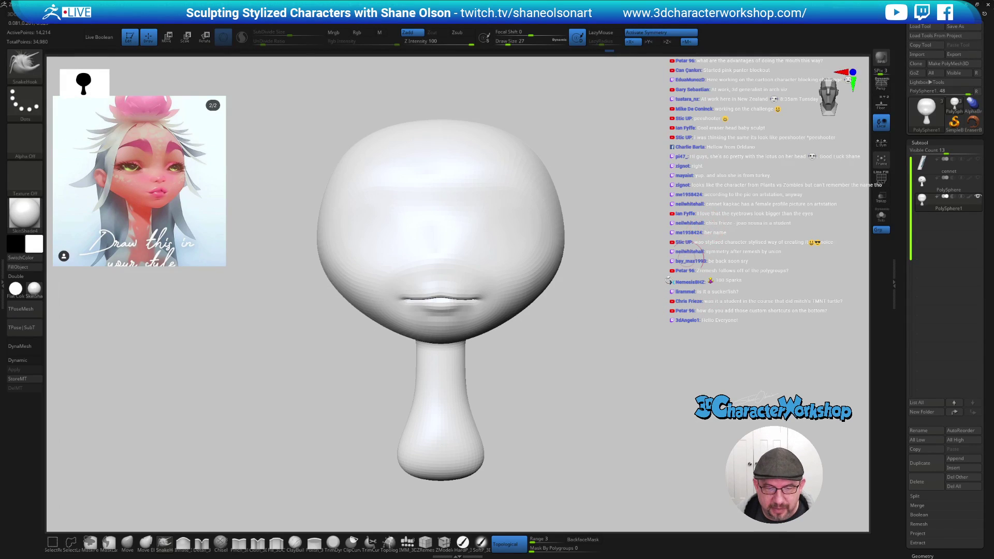
alt+right_drag(634, 327, 601, 362)
mouse_move(415, 257)
shift+mouse_down()
mouse_move(448, 251)
mouse_move(522, 265)
mouse_move(550, 286)
shift+mouse_up()
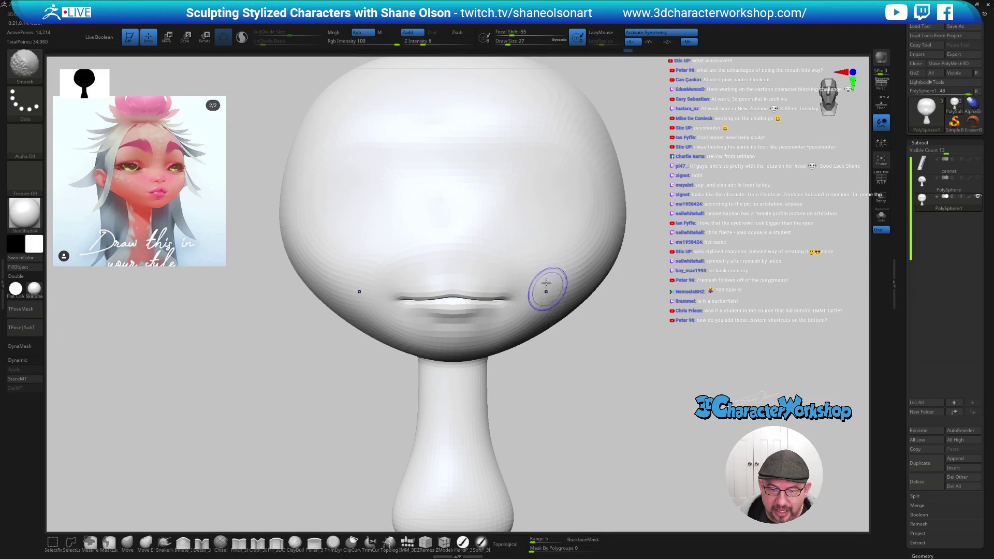
drag(641, 357, 643, 377)
- Activate Dynamic Subdiv on the head with the Always YES option and check the smoothed lips
key(d)
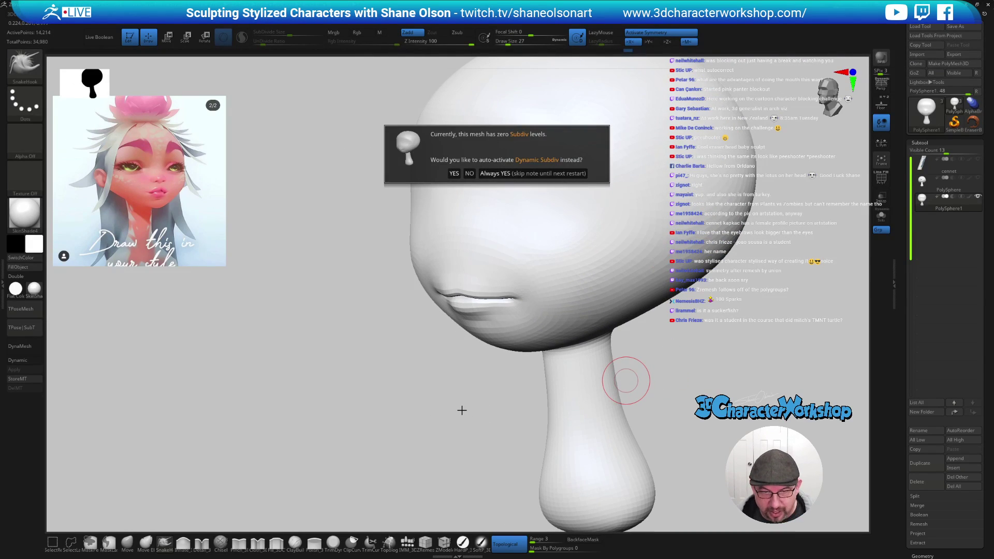
click(548, 174)
shift+drag(472, 402, 466, 401)
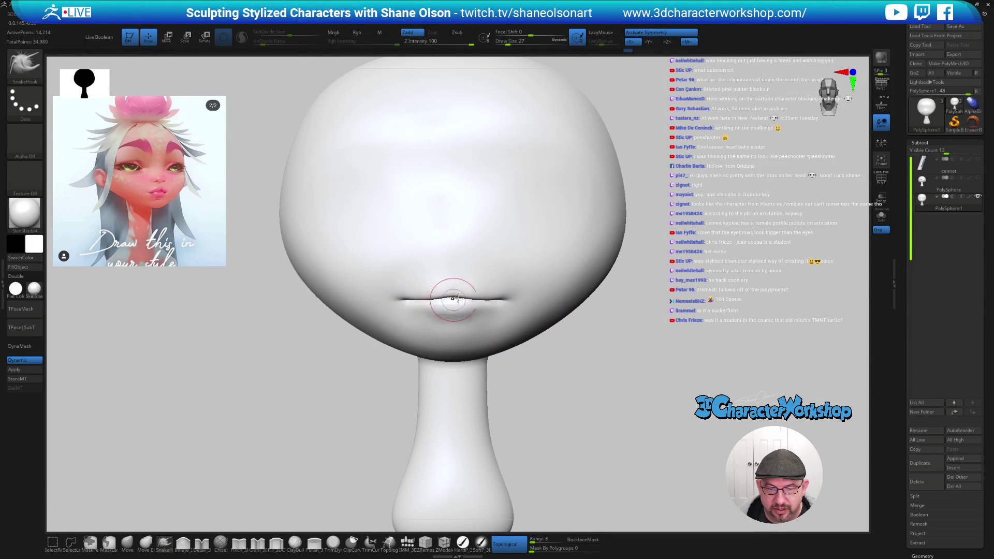
drag(606, 349, 672, 383)
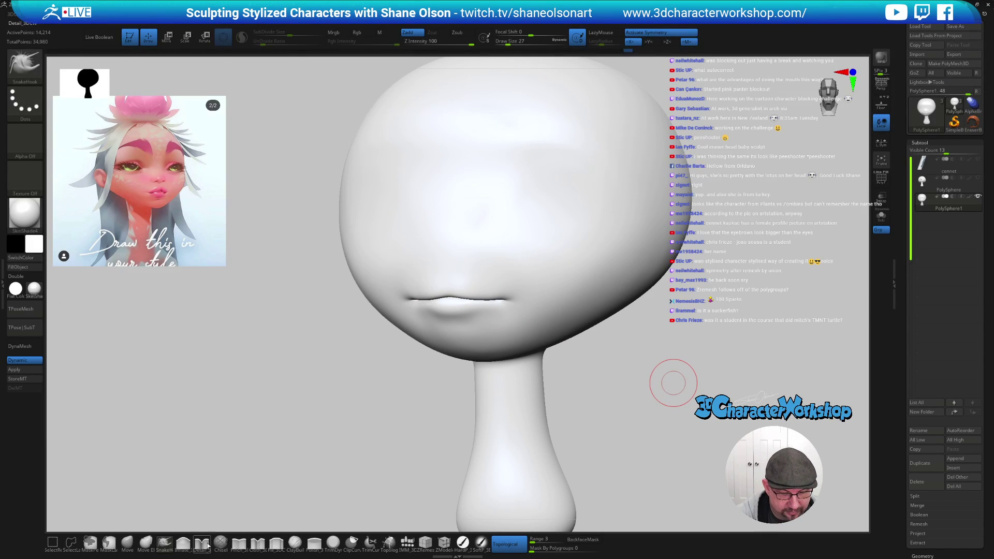
- Sharpen the upper and lower lip edges with the Pinch brush at draw size 22
click(239, 545)
key(s)
mouse_move(327, 458)
mouse_down()
mouse_move(352, 483)
mouse_move(383, 444)
mouse_up()
drag(411, 323, 487, 324)
mouse_move(539, 324)
right_down()
mouse_move(621, 324)
mouse_move(533, 325)
right_up()
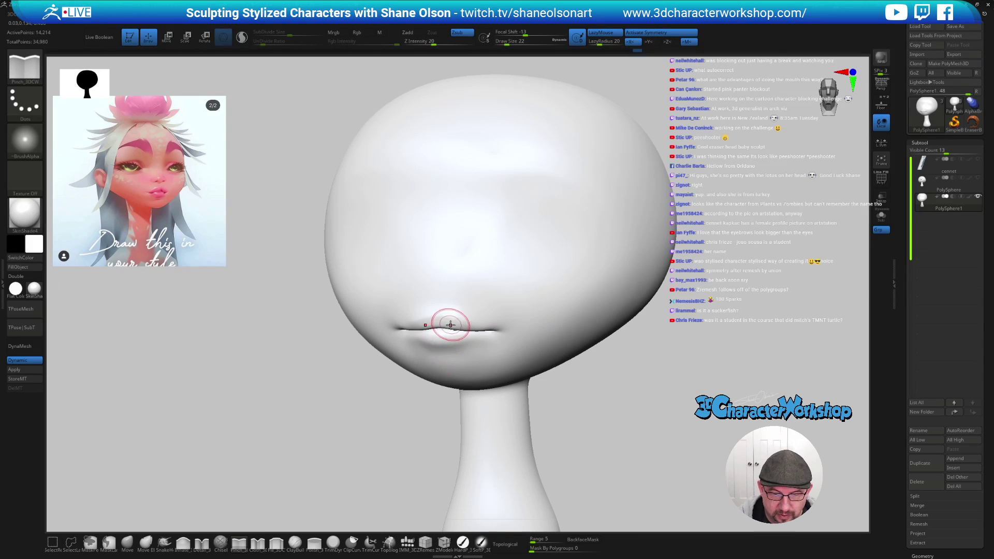
drag(442, 316, 496, 328)
mouse_move(570, 373)
right_down()
mouse_move(601, 369)
mouse_move(528, 373)
right_up()
drag(449, 344, 465, 343)
drag(609, 415, 609, 401)
ctrl+right_drag(610, 401, 604, 397)
mouse_move(604, 397)
alt+right_down()
mouse_move(603, 371)
mouse_move(604, 415)
mouse_move(584, 406)
alt+right_up()
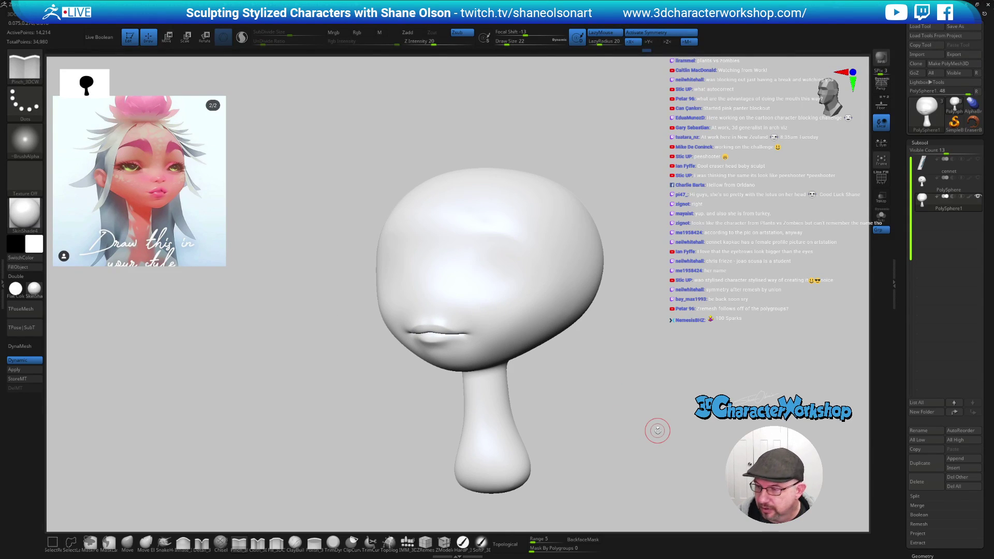
- Reshape the mouth corners and nearby lip line using SnakeHook at draw size 22
right_drag(429, 376, 528, 407)
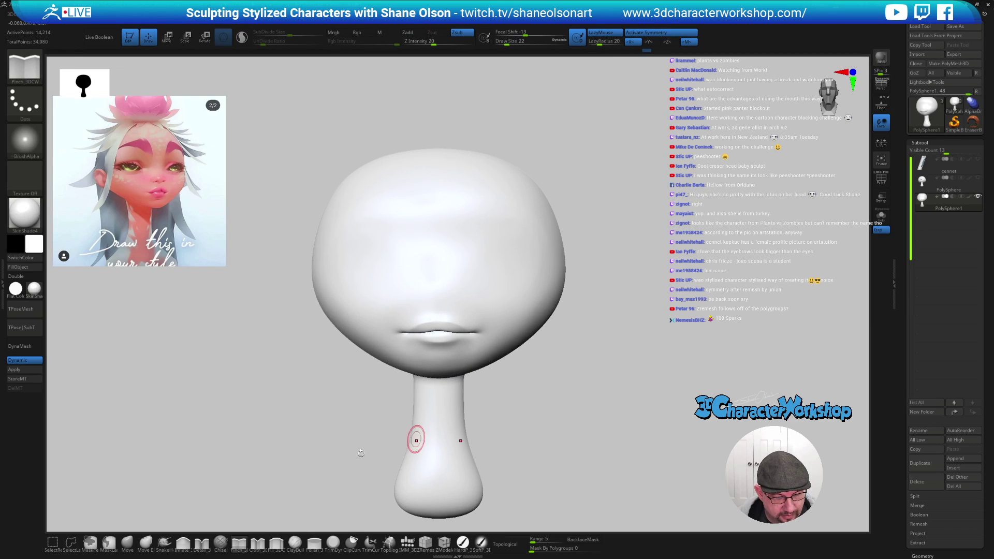
click(165, 541)
key(s)
drag(311, 388, 313, 386)
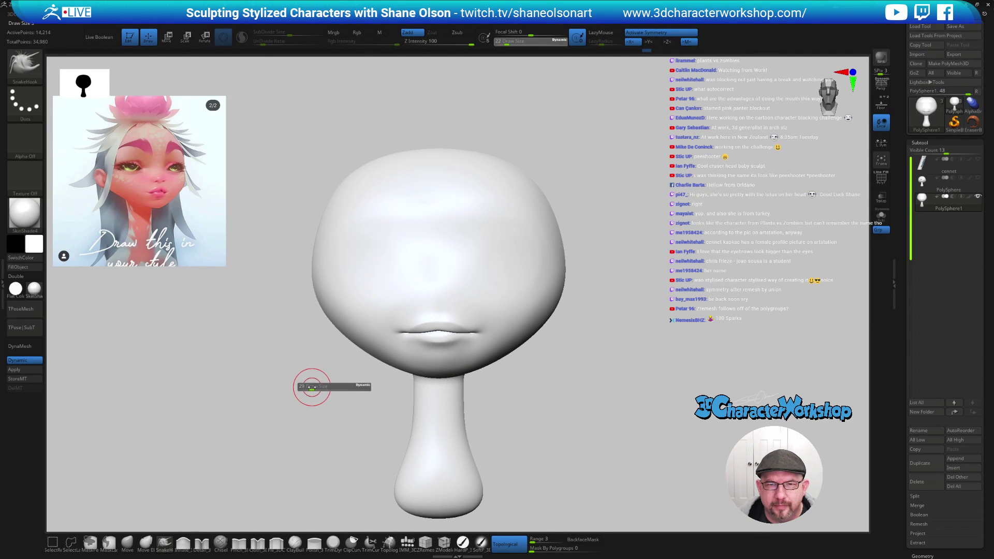
right_drag(674, 404, 666, 399)
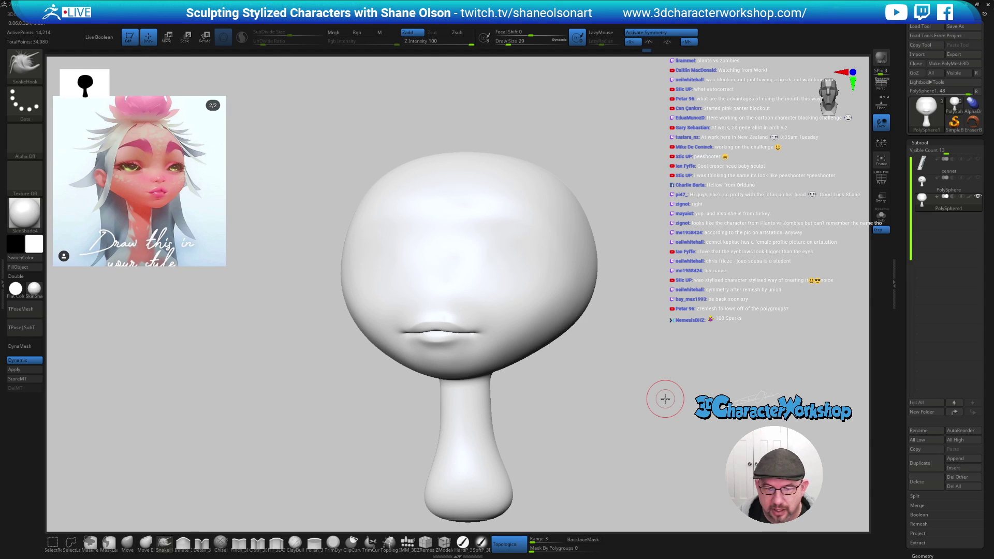
right_drag(542, 383, 532, 372)
key(s)
drag(477, 325, 473, 326)
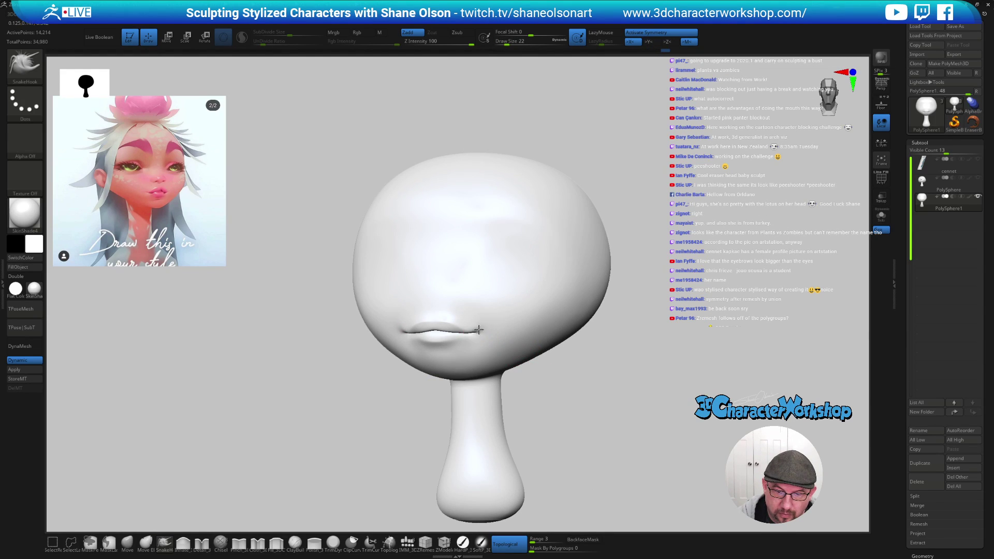
mouse_move(590, 417)
right_down()
mouse_move(595, 406)
mouse_move(582, 417)
mouse_move(589, 429)
right_up()
shift+drag(474, 327, 475, 323)
right_drag(479, 300, 481, 316)
- Adjust the area above the mouth with SnakeHook at draw size 29 and smooth the surface around the upper lip
key(s)
drag(474, 298, 476, 297)
mouse_move(466, 268)
right_down()
mouse_move(469, 313)
mouse_move(501, 349)
mouse_move(488, 311)
right_up()
key(shift)
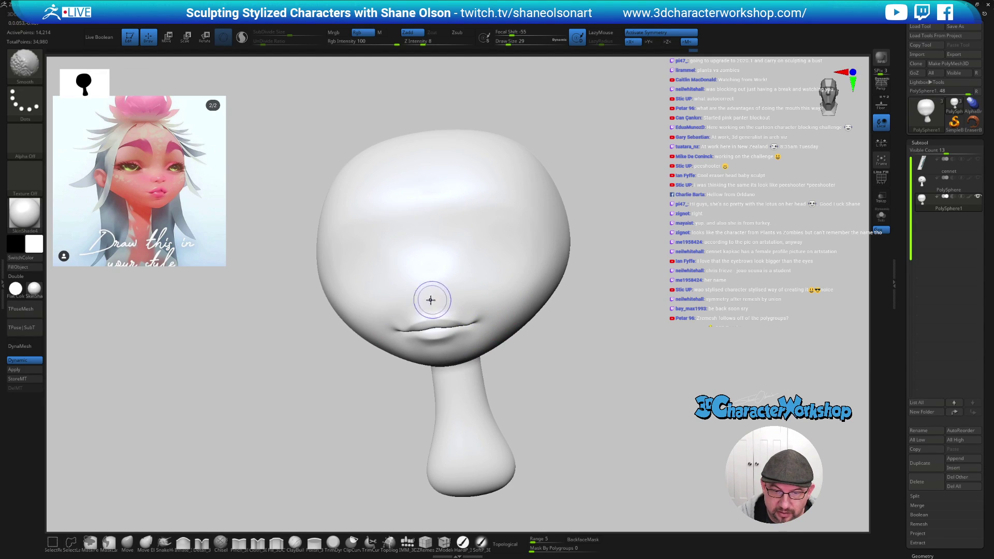
mouse_move(398, 313)
right_down()
mouse_move(539, 348)
mouse_move(539, 339)
right_up()
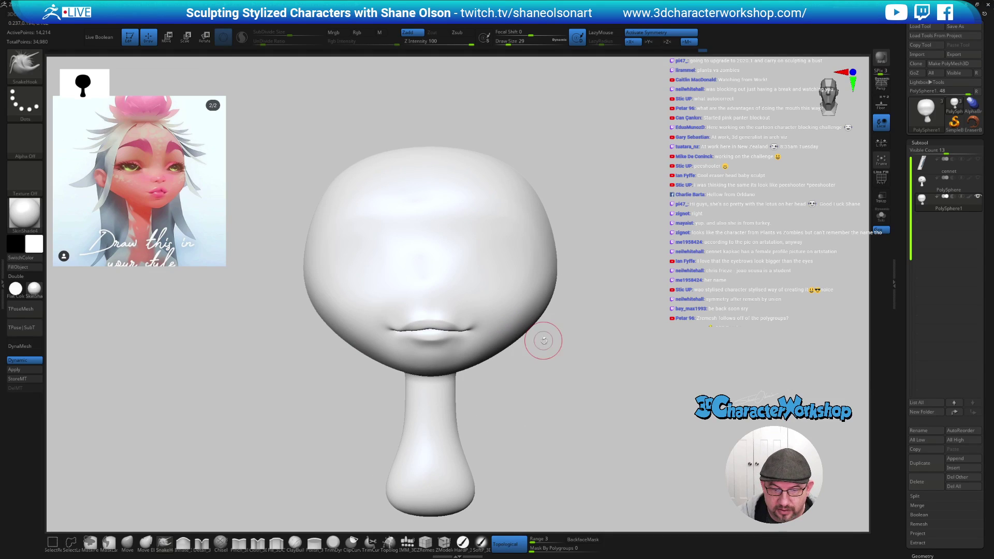
mouse_move(539, 380)
right_down()
mouse_move(506, 381)
mouse_move(564, 391)
right_up()
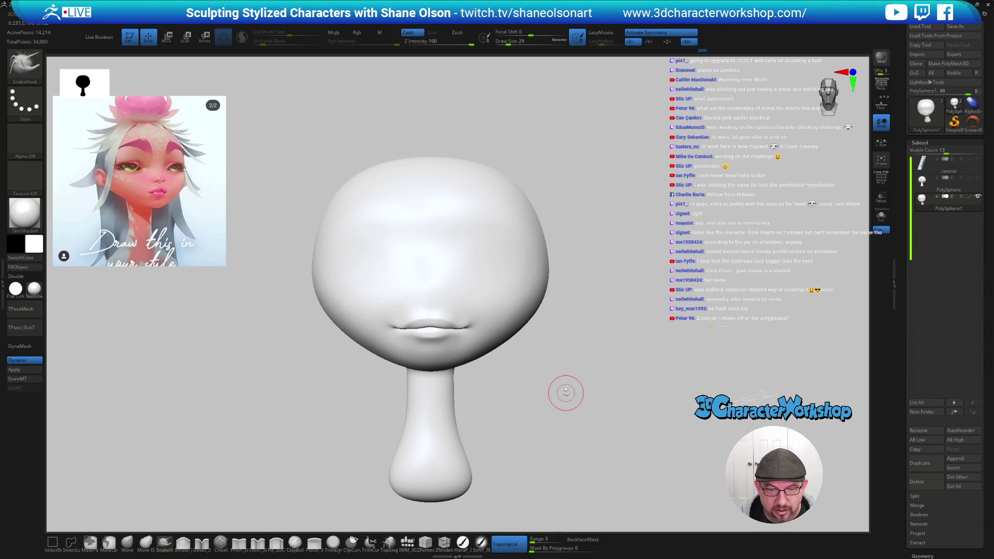
- Turn off topological masking, enable Sculptris Pro, and inspect the head's wireframe and polygroups
click(518, 544)
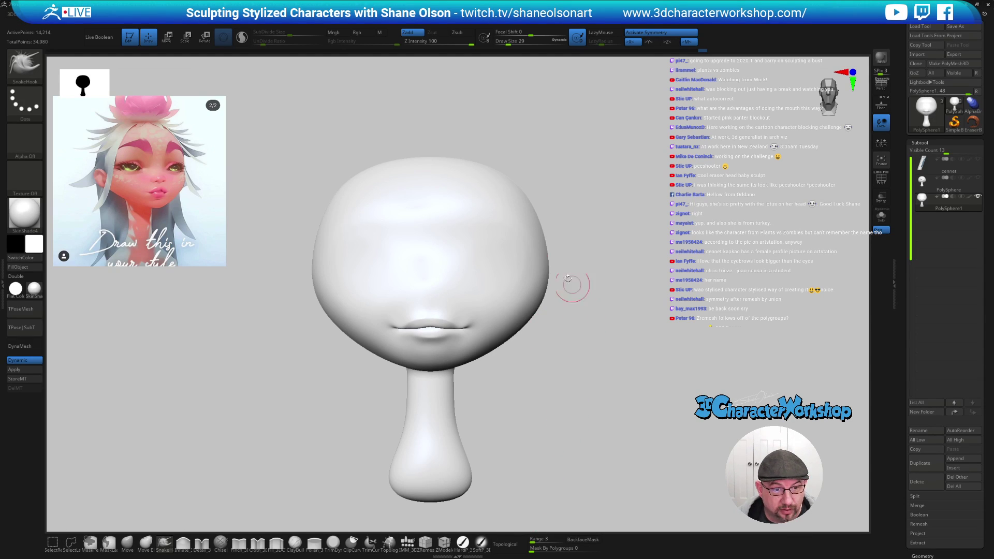
click(242, 36)
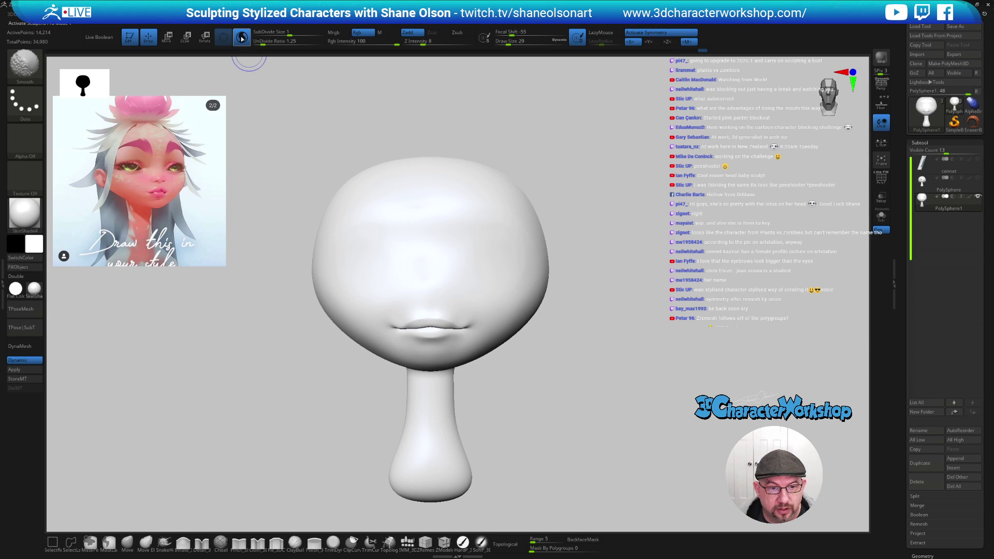
key(shift+f)
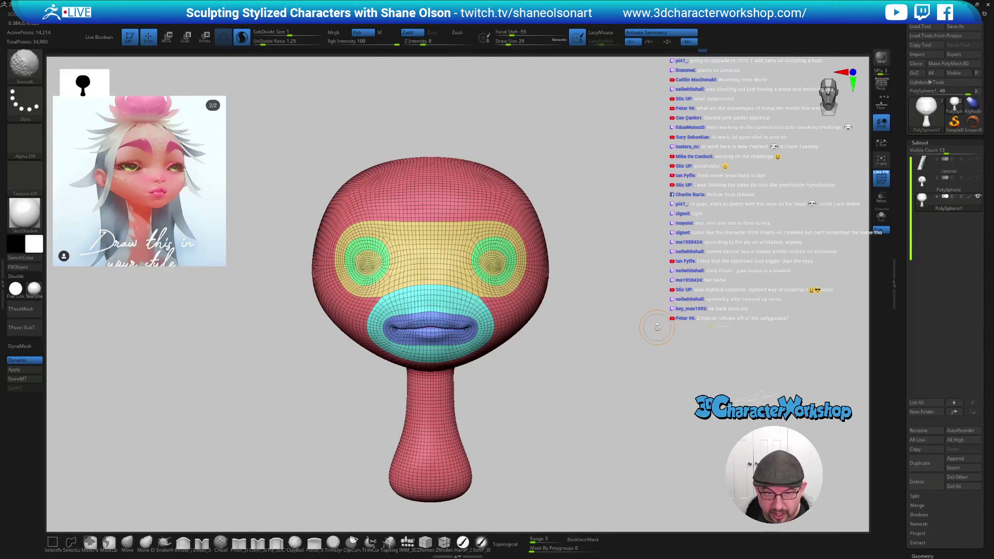
key(shift+f)
key(shift+f)
key(shift+f)
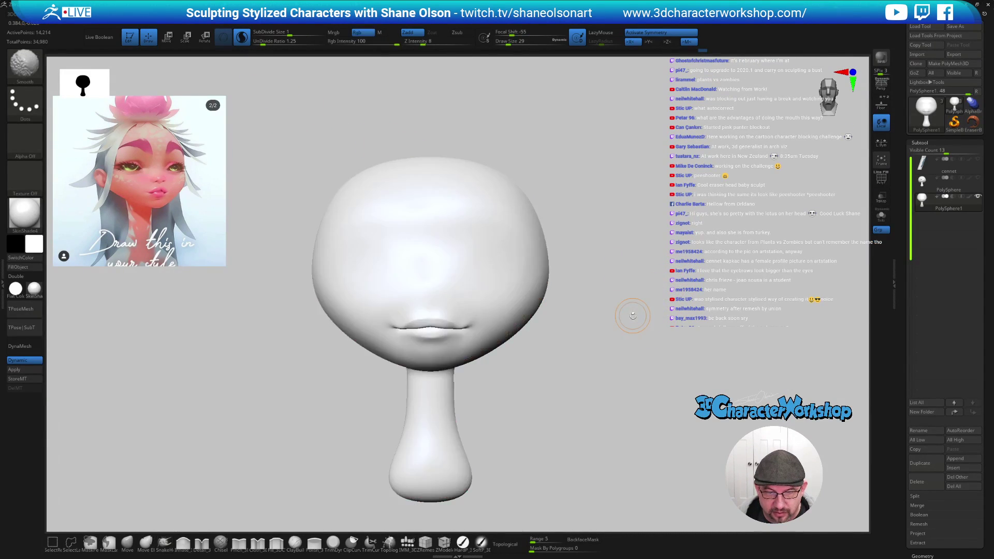
- Show the wireframe and pull a small nose out of the face above the upper lip with SnakeHook at draw size 29
alt+drag(635, 310, 630, 328)
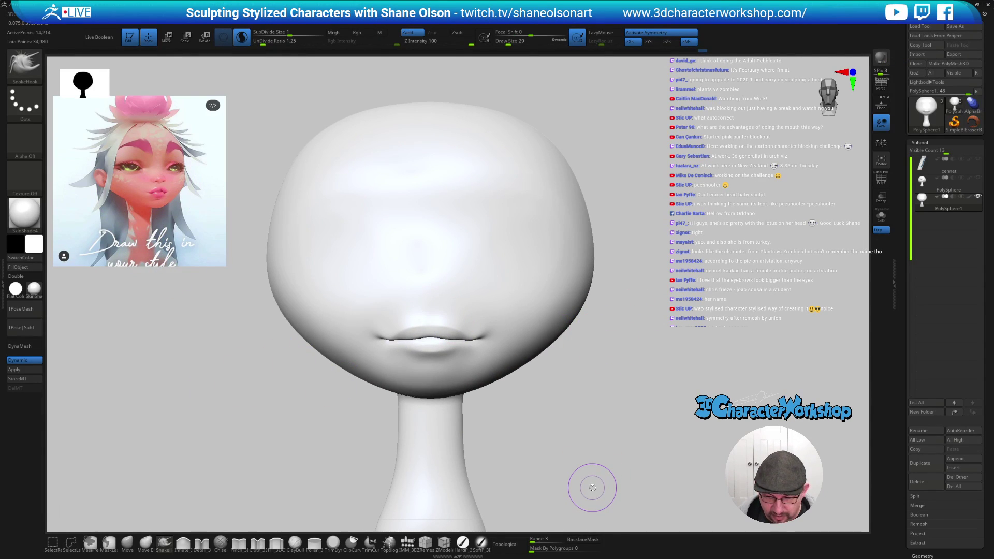
mouse_move(555, 382)
mouse_down()
mouse_move(568, 371)
mouse_move(580, 378)
mouse_move(579, 390)
mouse_move(557, 399)
mouse_up()
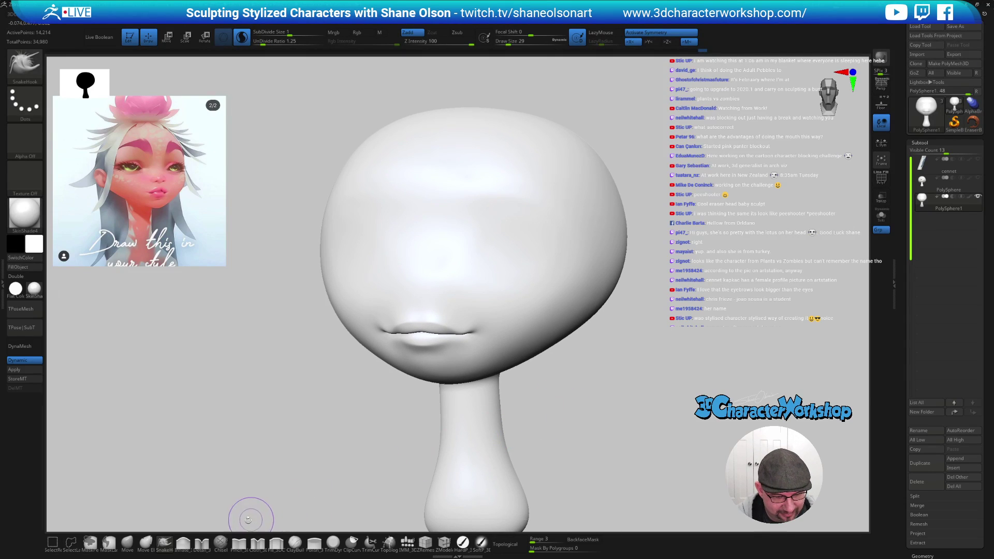
drag(477, 415, 573, 395)
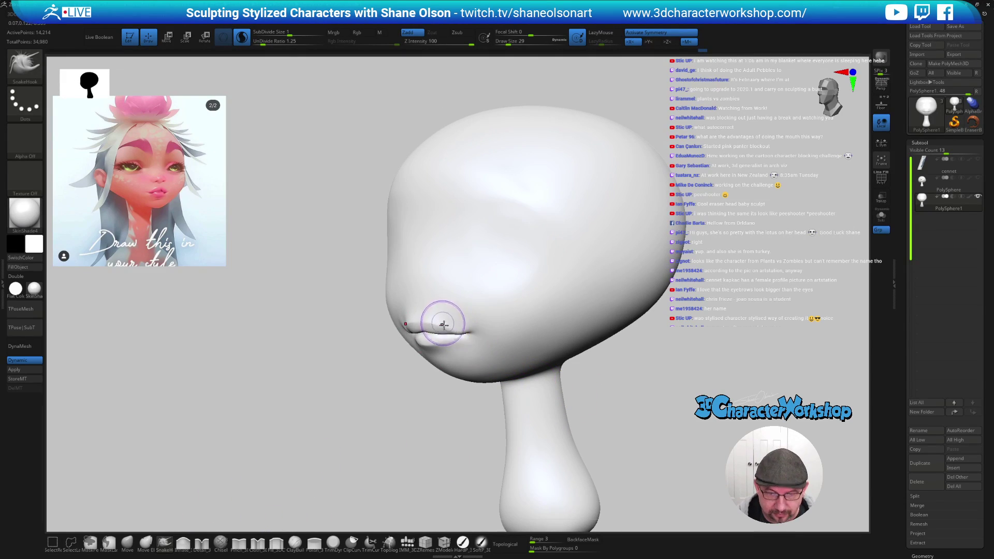
key(shift+f)
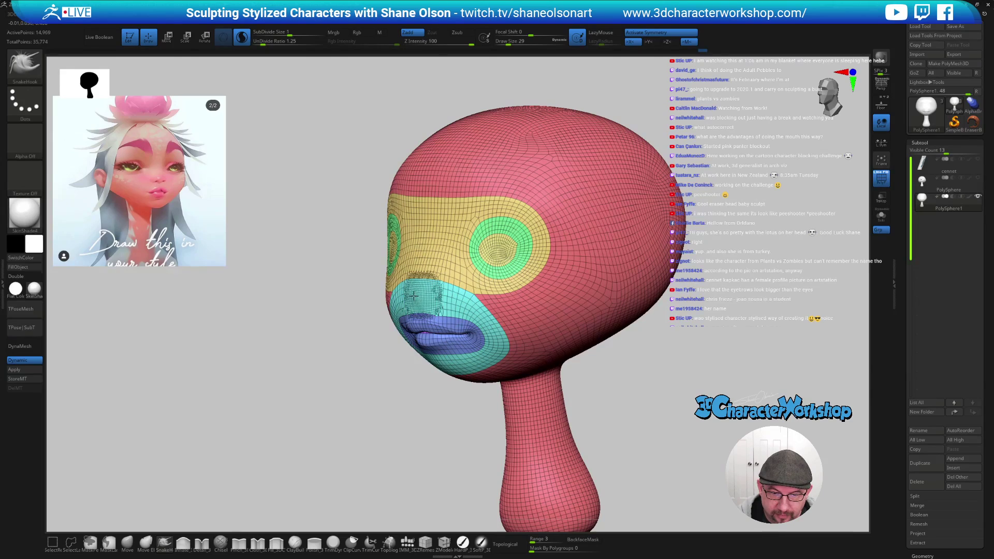
drag(436, 274, 432, 290)
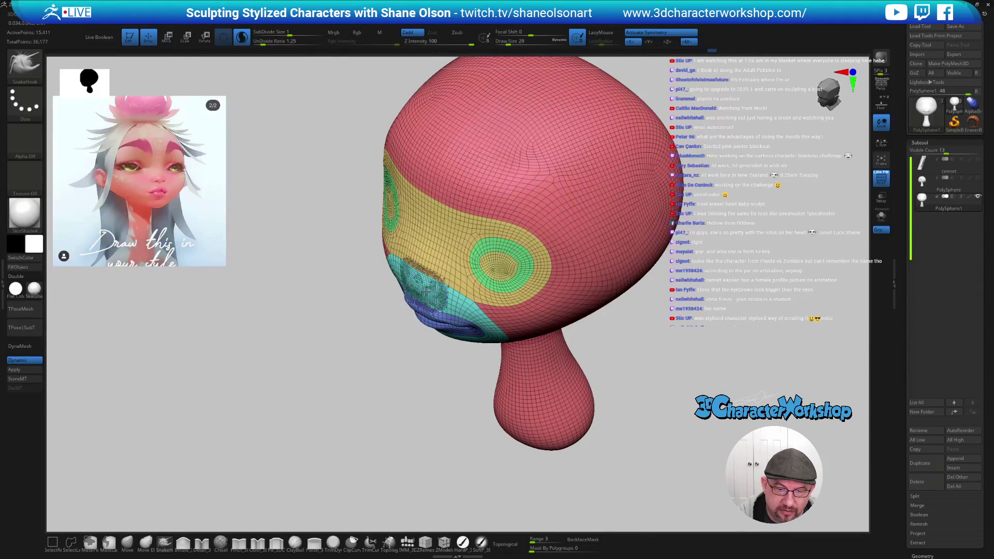
- Refine the nose bump with SnakeHook at draw size 20 and smooth the surface around it
mouse_move(435, 399)
mouse_down()
mouse_move(551, 399)
mouse_move(539, 409)
mouse_move(523, 399)
mouse_up()
right_drag(439, 266, 419, 286)
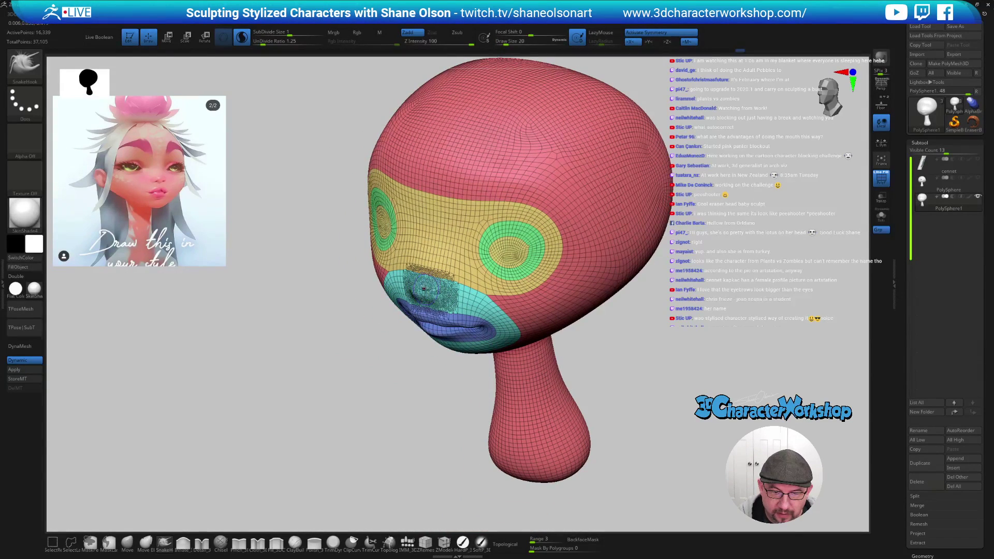
right_drag(461, 313, 446, 310)
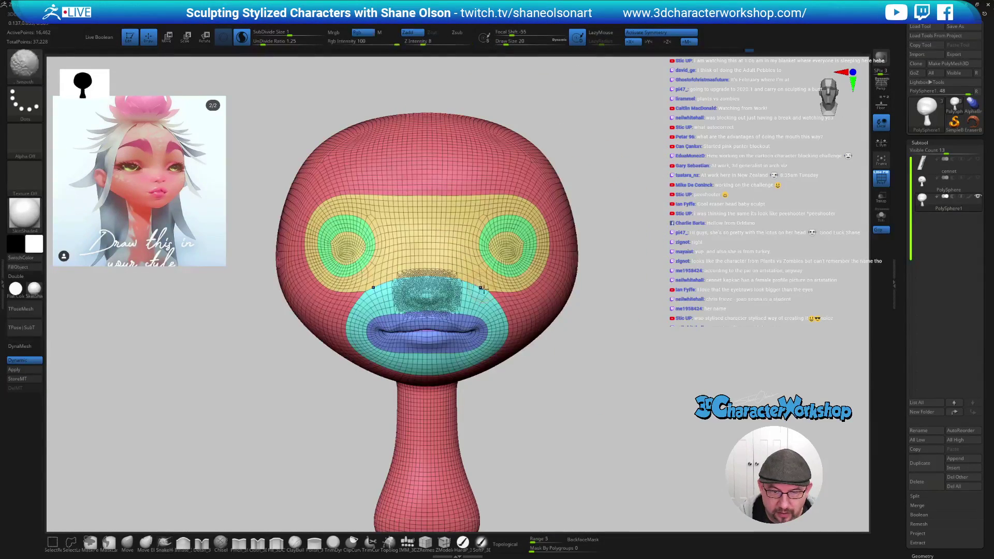
- Hide the wireframe and shape the underside and sides of the nose from below with SnakeHook at draw size 20
key(shift+f)
mouse_move(555, 386)
ctrl+right_down()
mouse_move(559, 420)
mouse_move(558, 379)
mouse_move(516, 340)
ctrl+right_up()
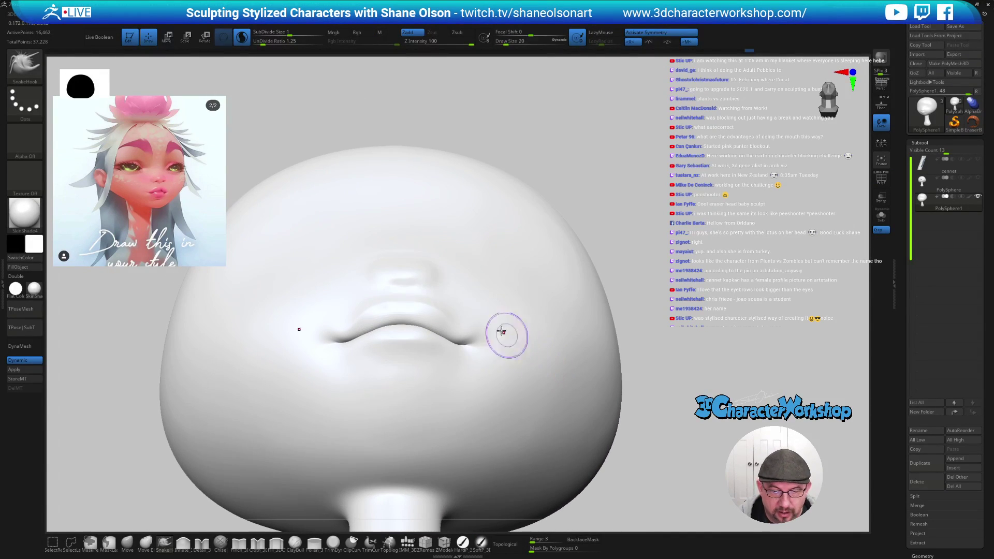
right_drag(441, 272, 440, 251)
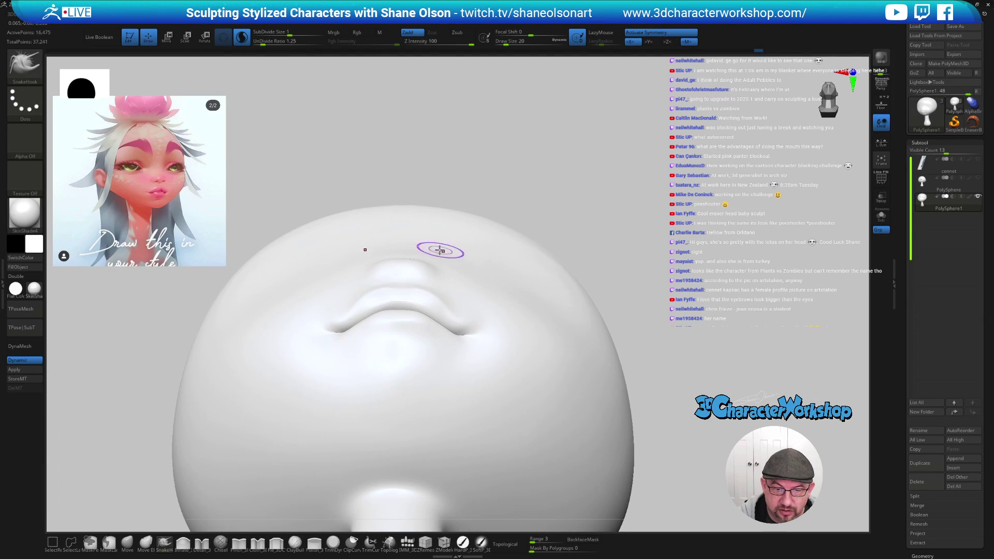
mouse_move(412, 261)
mouse_down()
mouse_move(421, 261)
mouse_move(414, 256)
mouse_up()
mouse_move(429, 250)
right_down()
mouse_move(420, 272)
mouse_move(427, 286)
mouse_move(437, 280)
mouse_move(432, 316)
right_up()
- Form the nostrils with SnakeHook at draw sizes 11 and 8, undoing unwanted strokes, and check the wireframe around the nose
key(s)
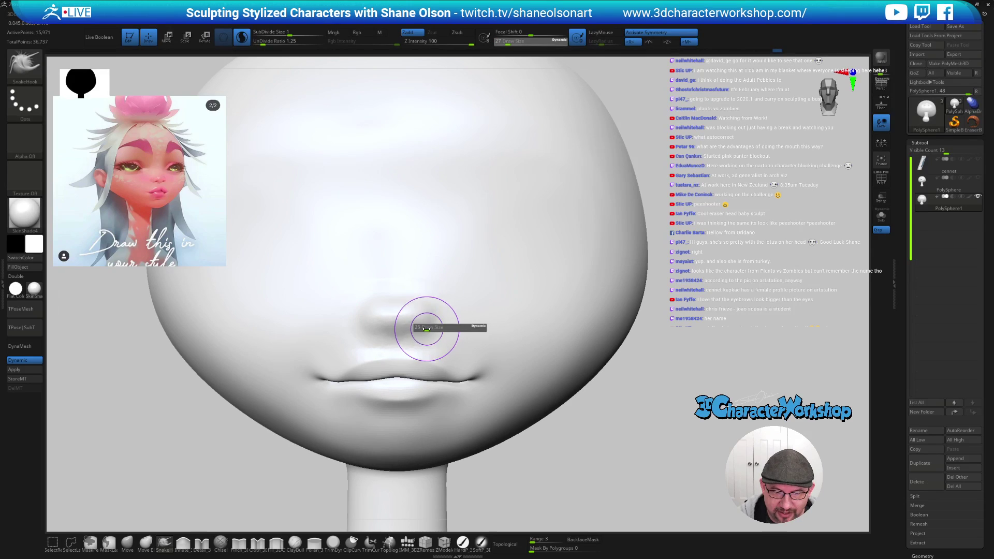
drag(424, 329, 417, 326)
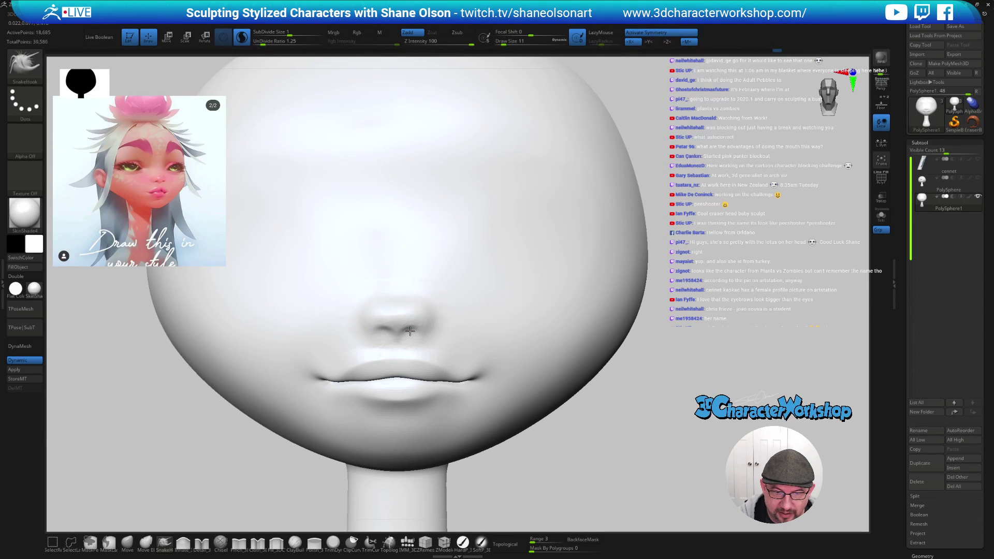
key(ctrl+z)
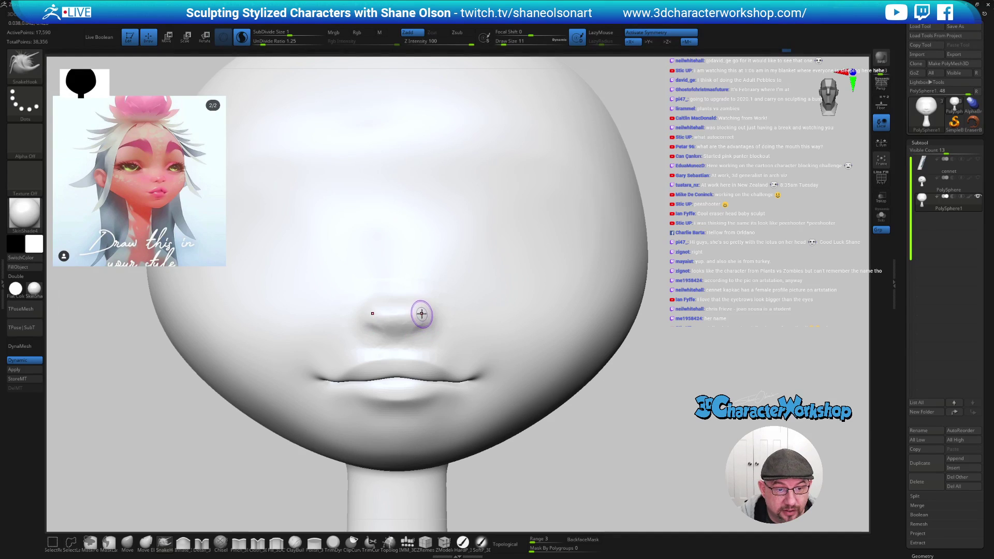
key(ctrl+z)
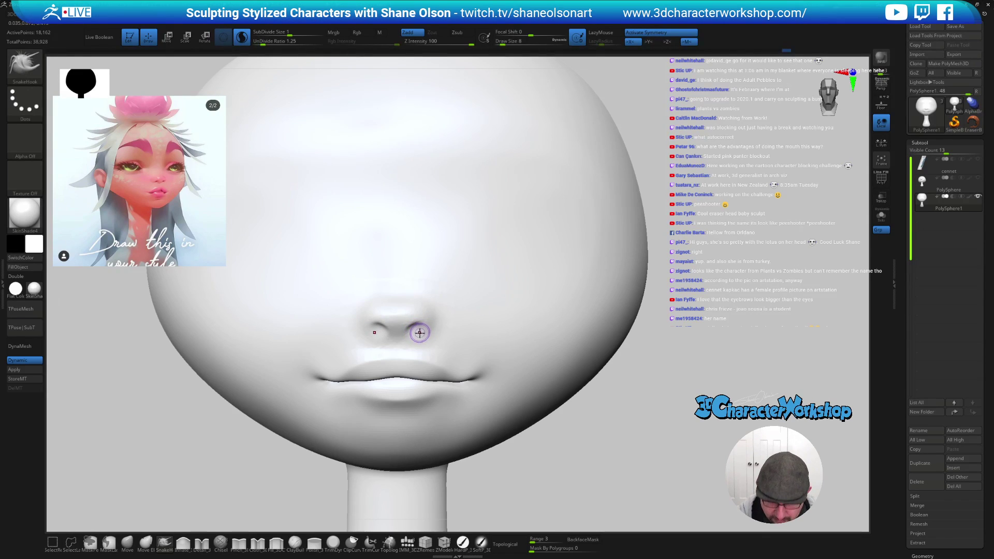
key(shift+f)
key(shift+f)
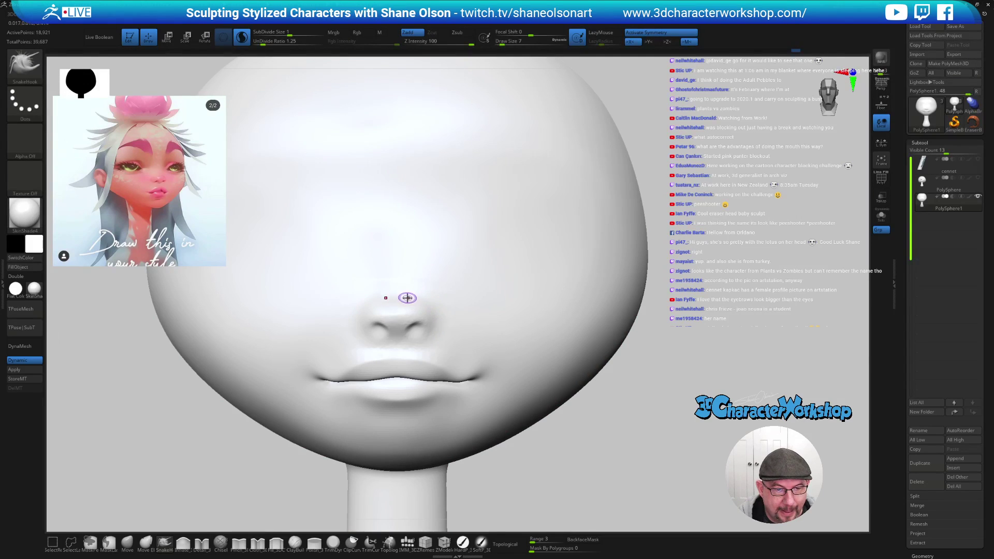
- Adjust the brush size and reshape the nose tip and lower bridge with SnakeHook
key(s)
drag(407, 298, 411, 296)
right_drag(412, 285, 380, 289)
key(s)
drag(384, 306, 390, 305)
drag(390, 306, 391, 304)
- Refine the nostril wings and the area between nose and upper lip with SnakeHook at draw size 16
mouse_move(412, 283)
right_down()
mouse_move(419, 306)
mouse_move(430, 293)
mouse_move(422, 291)
mouse_move(437, 326)
mouse_move(426, 340)
right_up()
key(s)
click(427, 347)
key(s)
click(409, 347)
drag(406, 347, 408, 340)
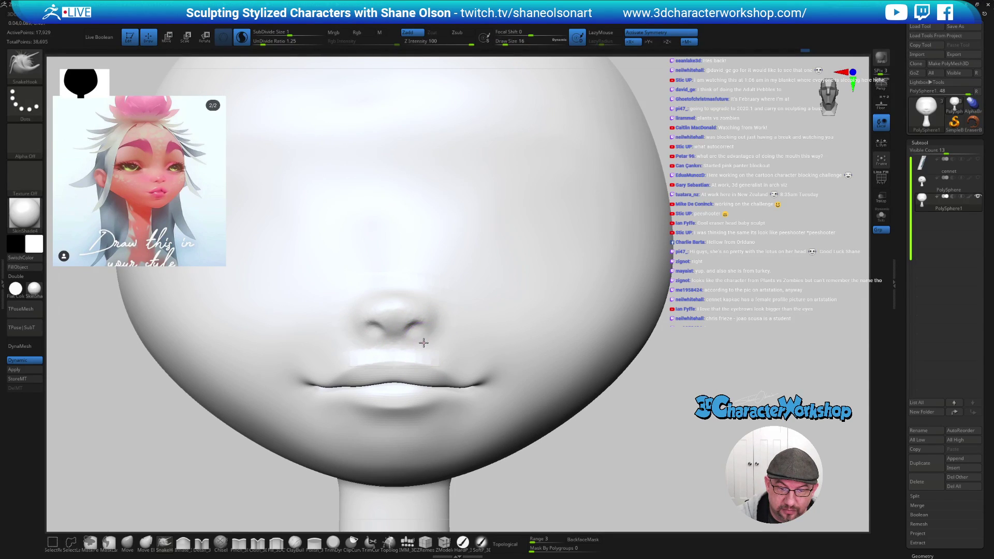
right_drag(460, 329, 452, 340)
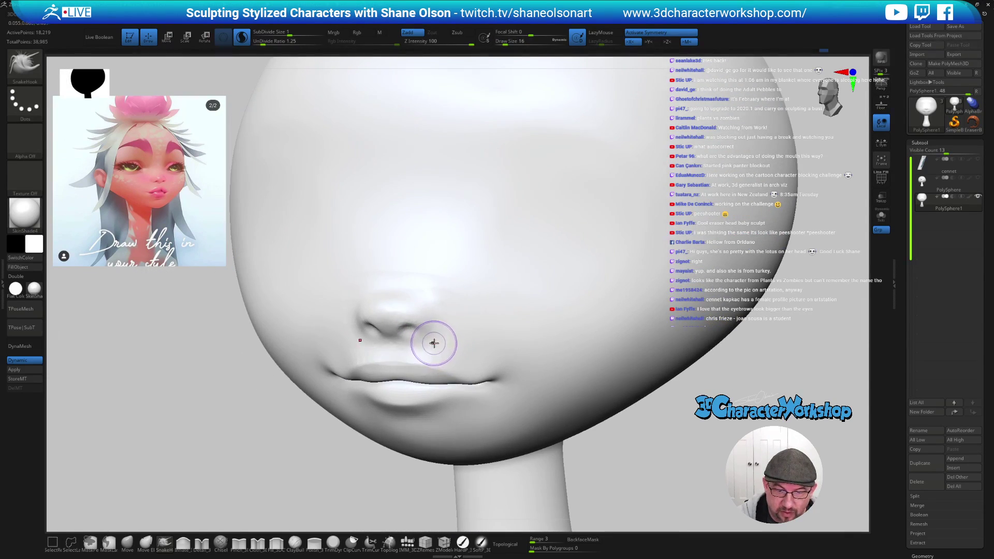
- Compare the head with dynamic subdivision off, and apply the subdivision to the mesh
key(shift+d)
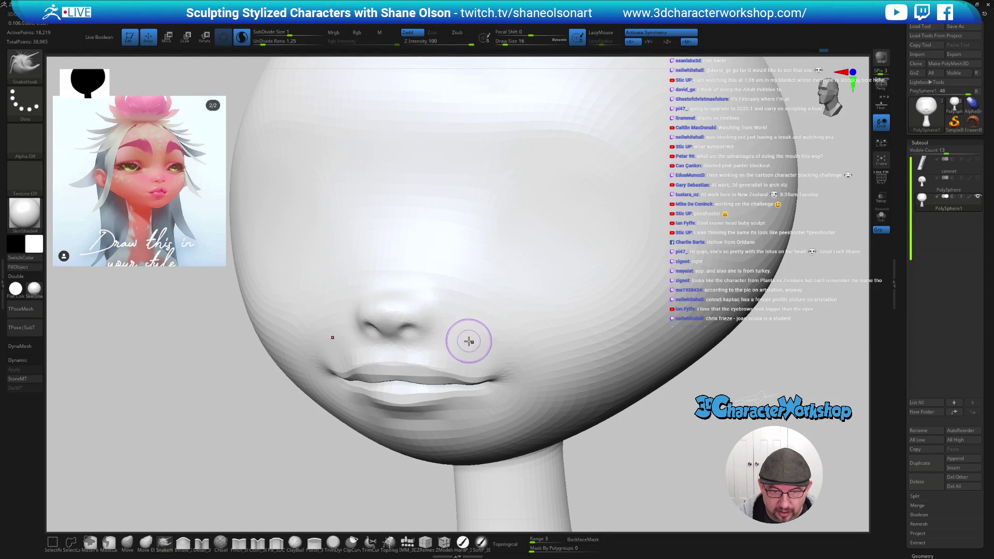
ctrl+right_drag(537, 368, 522, 330)
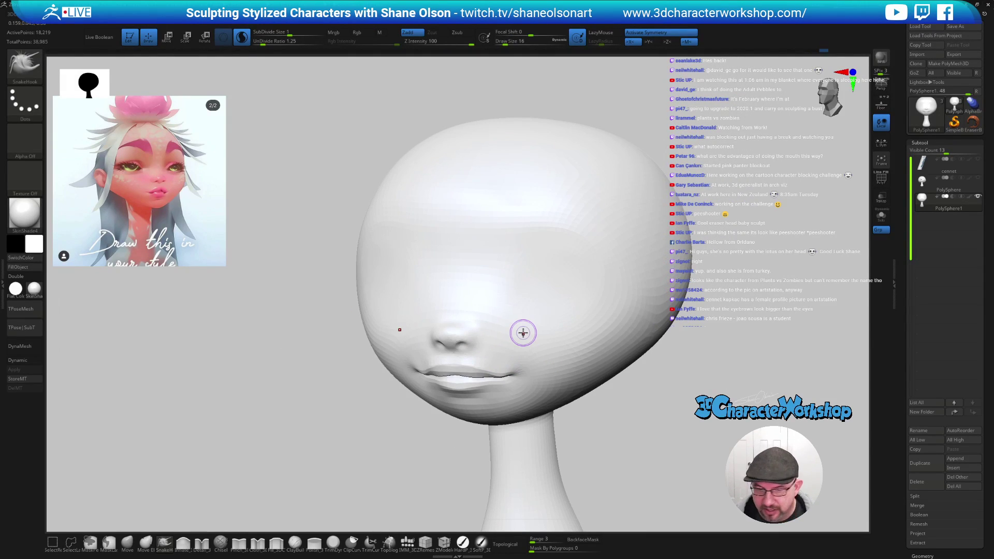
right_drag(295, 309, 222, 368)
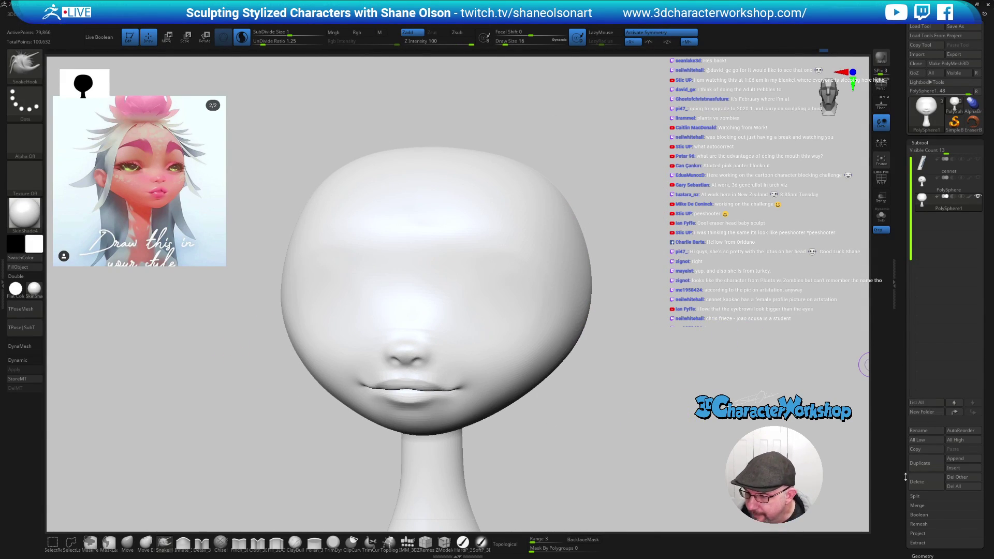
- Open the Tessimate settings in the head's geometry options and display the wireframe with polygroups
scroll(927, 508, down, 1)
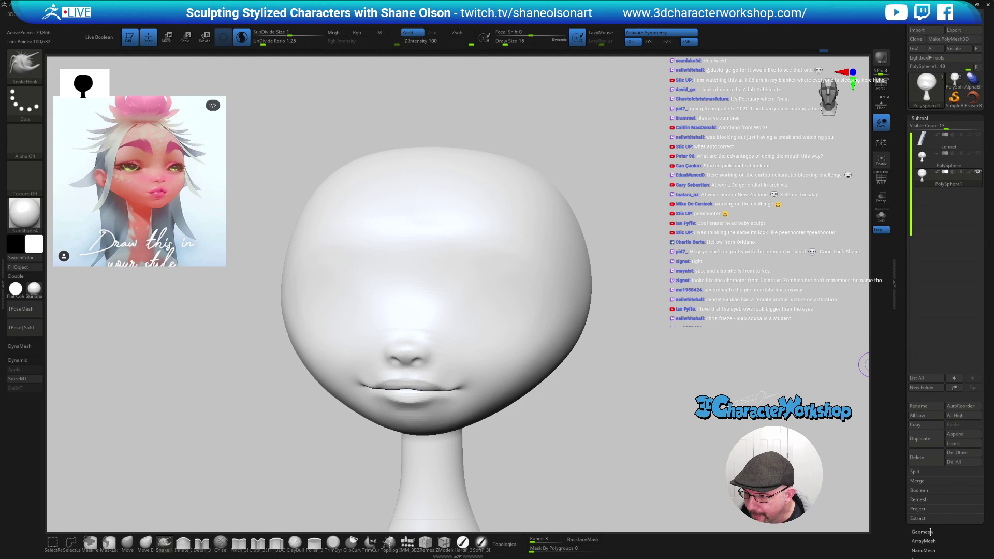
click(930, 532)
click(929, 161)
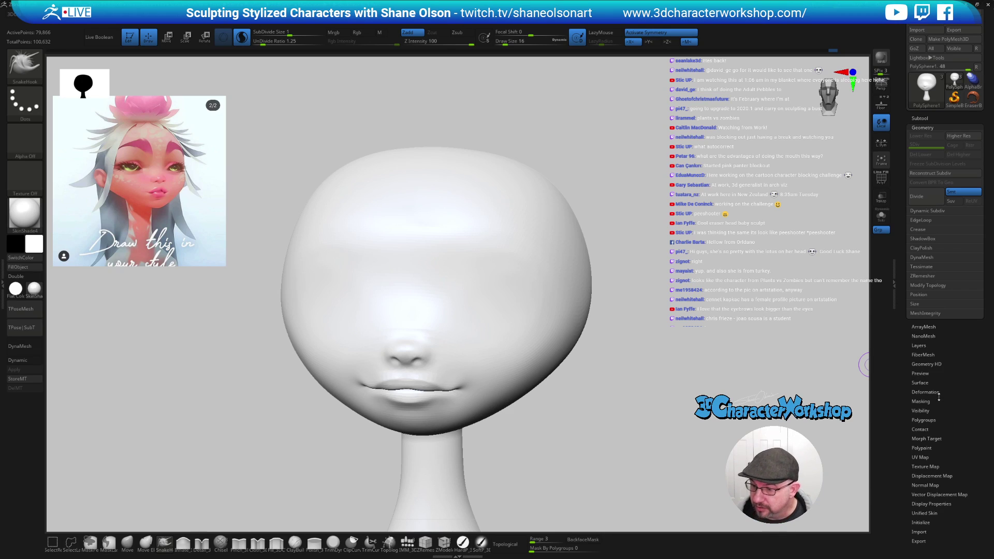
scroll(934, 450, down, 1)
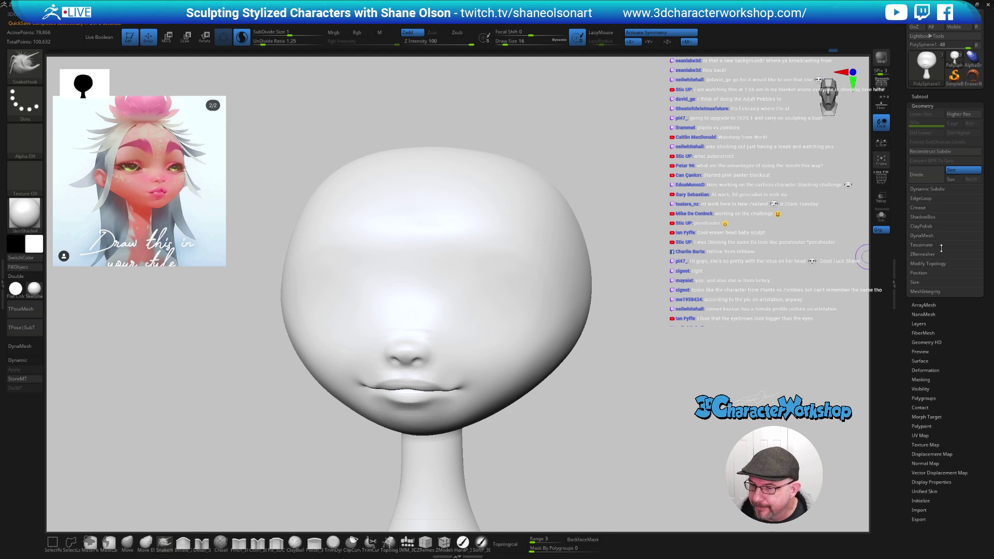
click(923, 245)
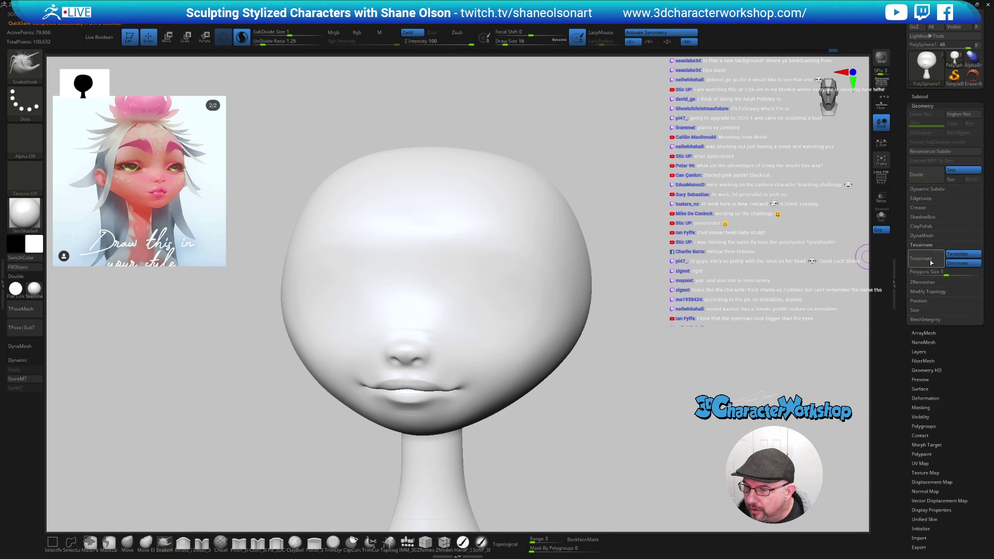
key(shift+f)
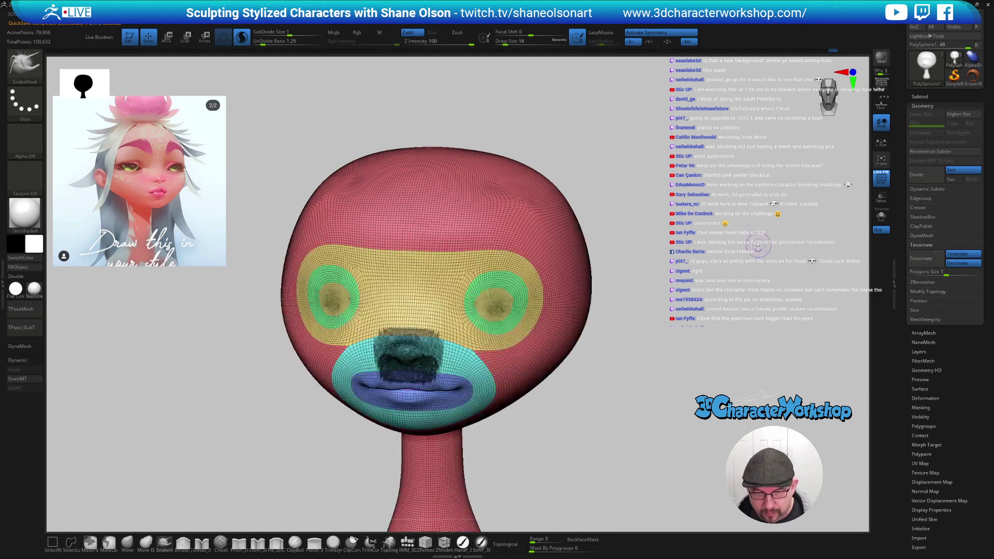
- Try tessimating the head at polygons sizes 1 and 0.0571, undoing each result
click(924, 262)
key(ctrl+z)
drag(926, 272, 934, 274)
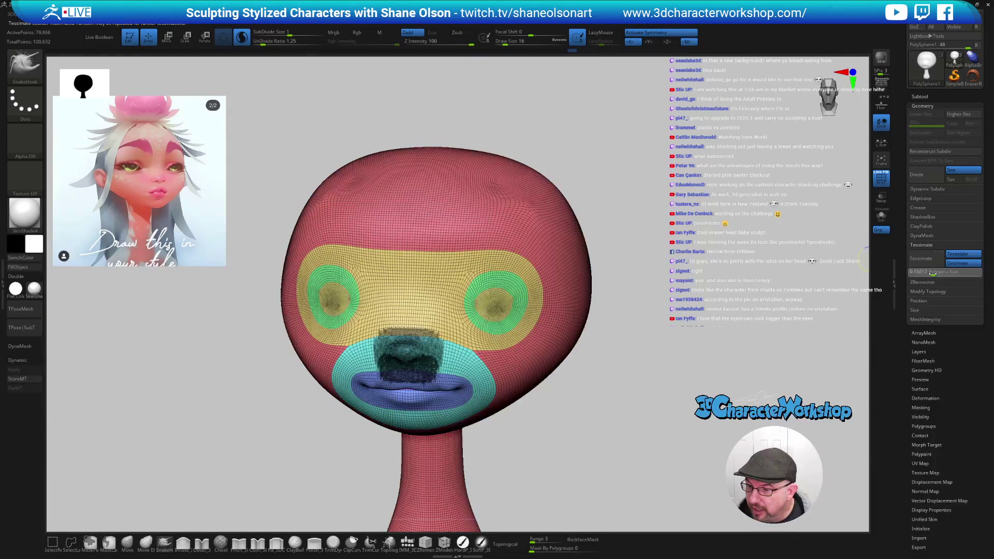
click(925, 260)
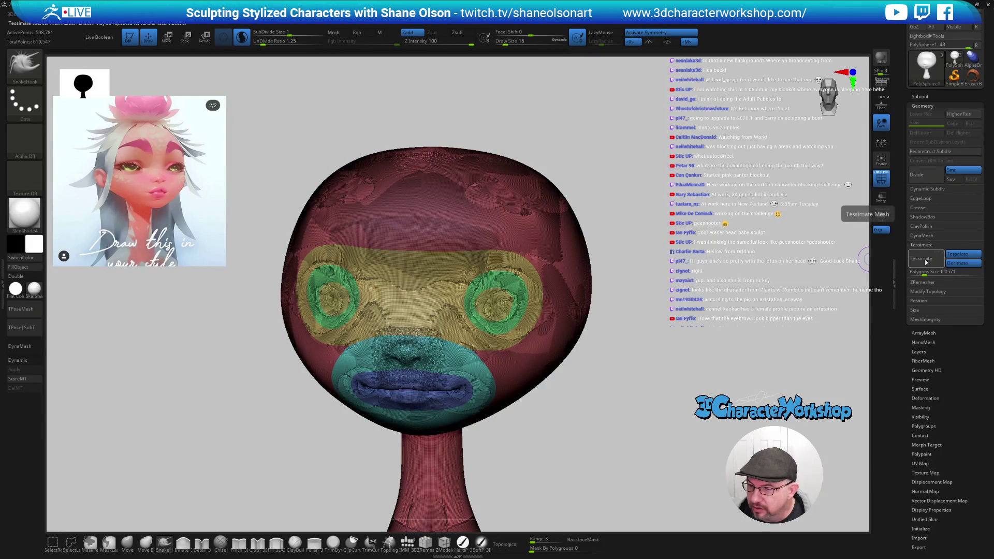
key(ctrl+z)
- Tessimate the head with a polygons size of 0.09418 and inspect the new mesh from the front
click(931, 273)
drag(925, 274, 929, 274)
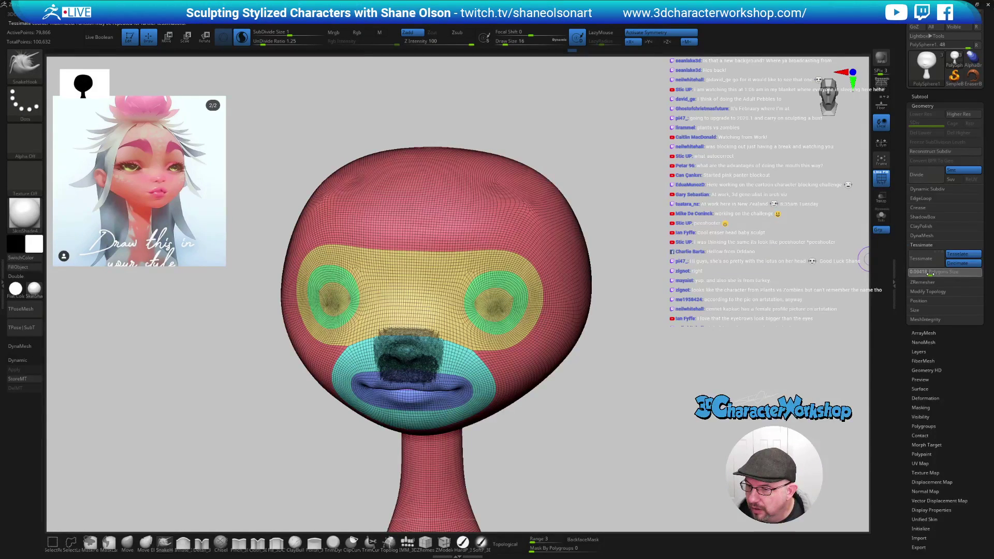
click(929, 260)
drag(708, 315, 711, 310)
alt+drag(686, 267, 690, 239)
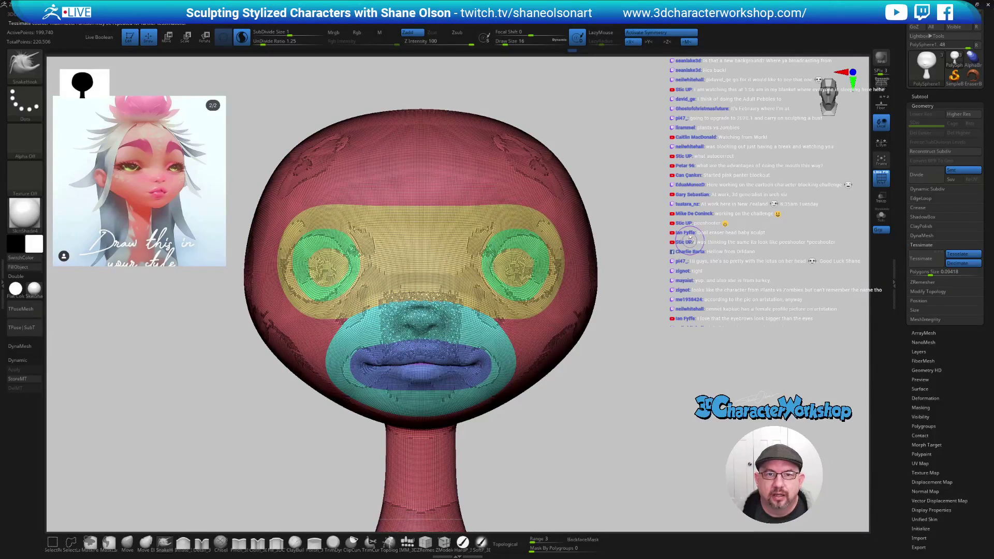
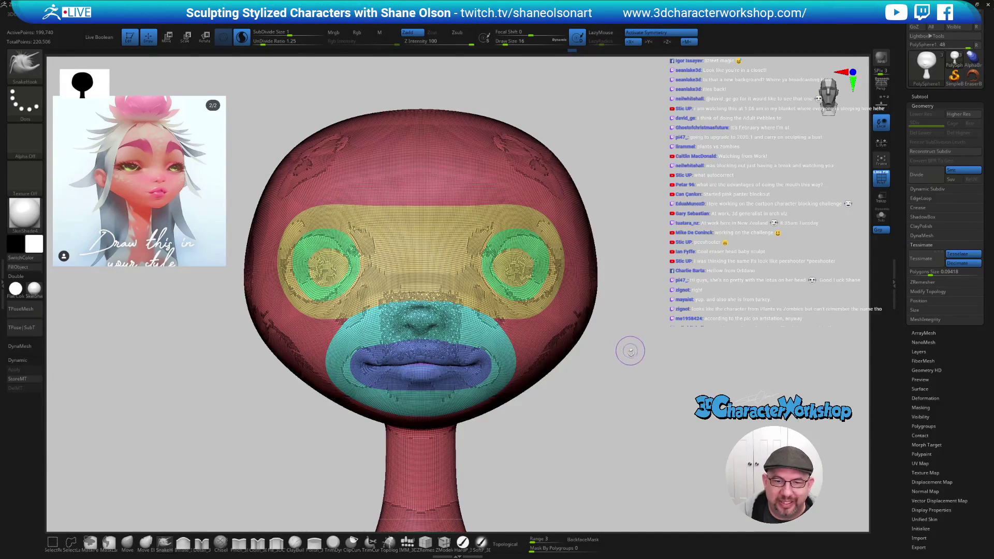
- Hide the polygroup wireframe and make both halves of the head match with Mirror And Weld
key(s)
click(598, 403)
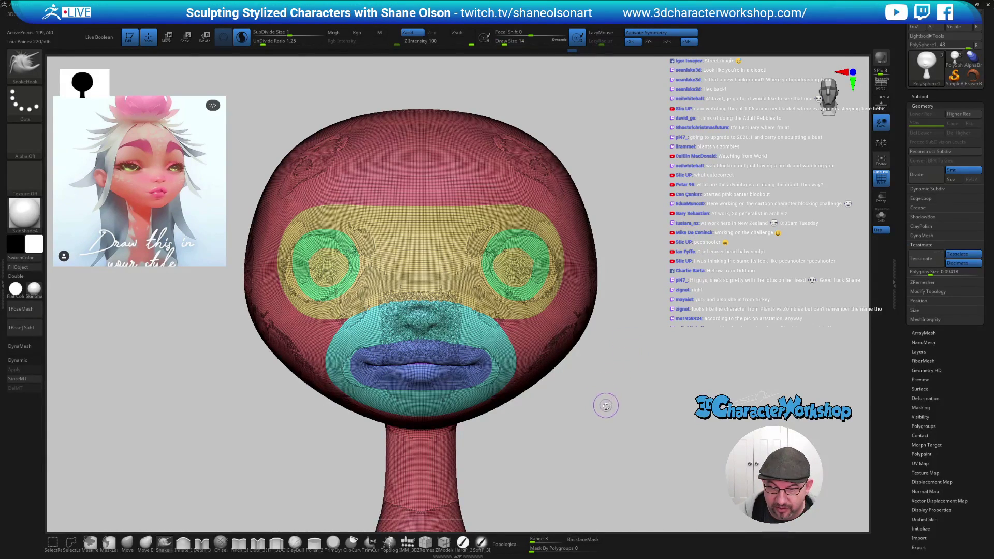
drag(601, 388, 610, 397)
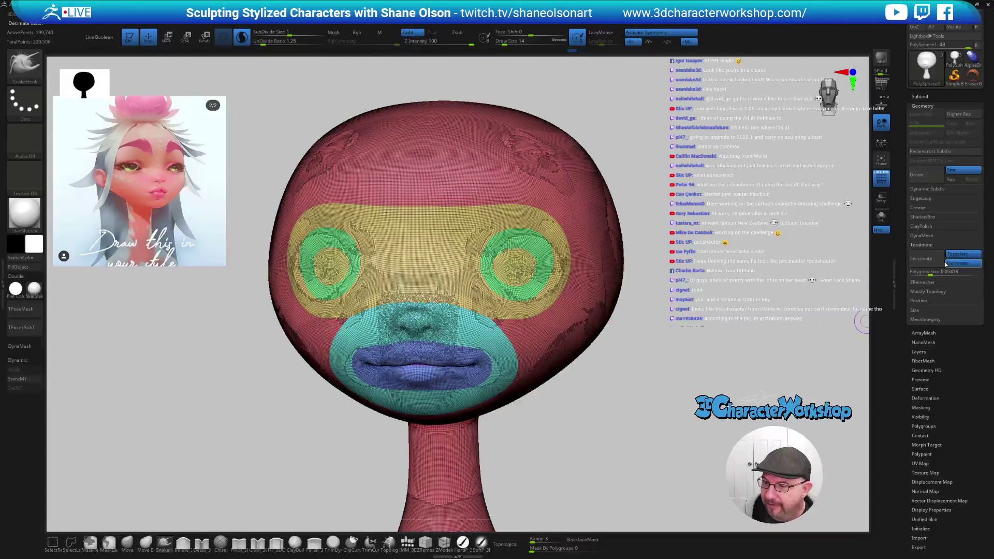
key(shift+f)
ctrl+right_drag(528, 377, 527, 404)
shift+drag(398, 342, 445, 353)
ctrl+right_drag(553, 400, 548, 390)
key(3)
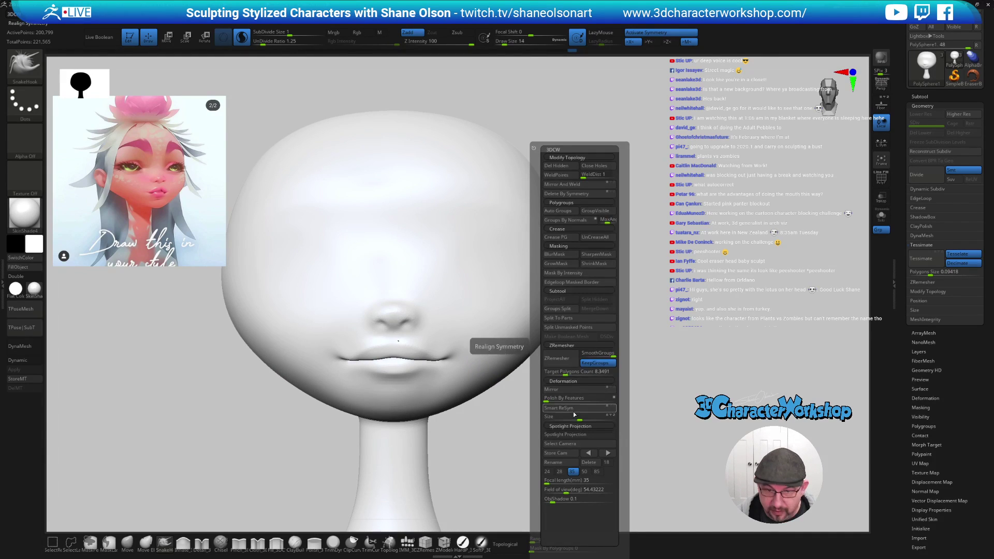
click(564, 184)
ctrl+right_drag(581, 336, 635, 360)
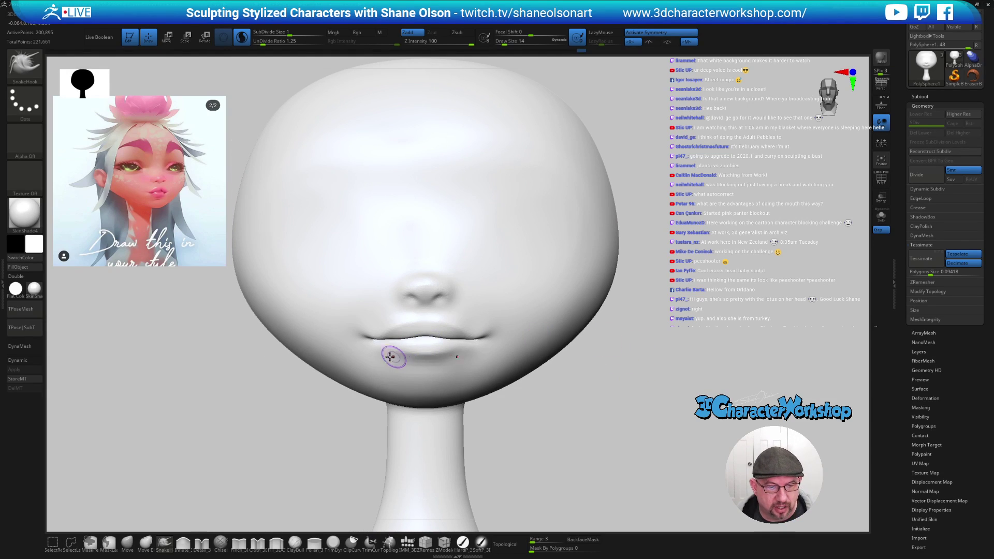
- Set the document background to dark grey, using a dark grey picked as the current color
alt+drag(235, 410, 235, 397)
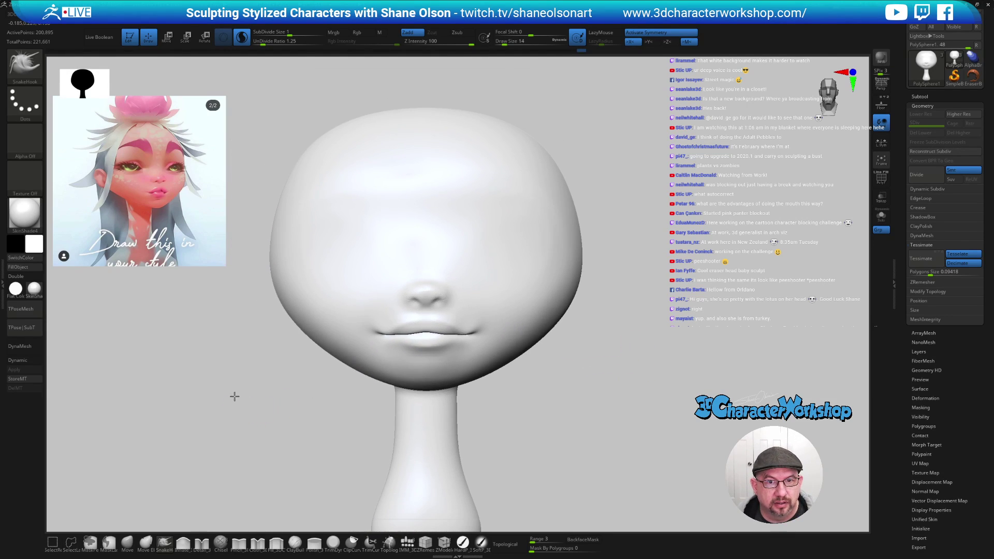
click(34, 244)
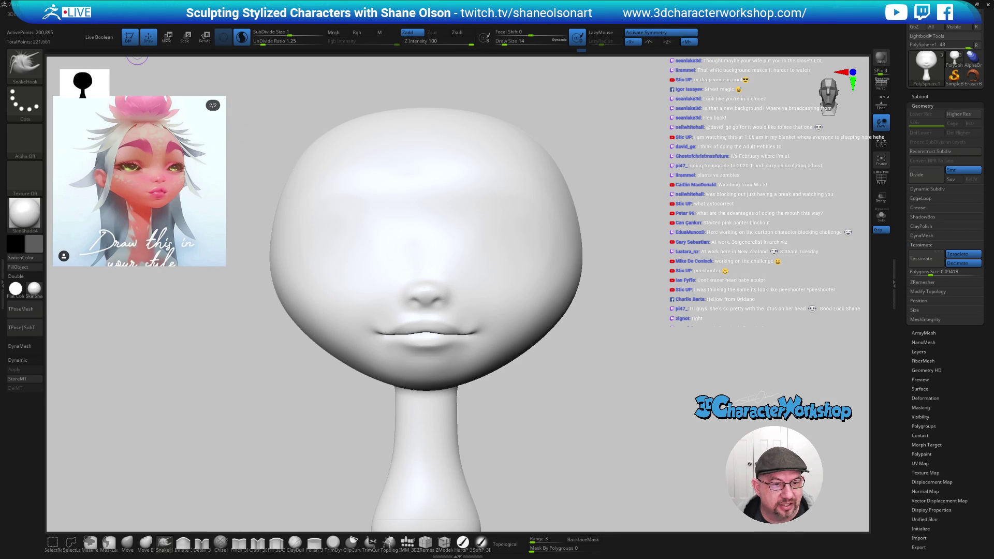
click(132, 14)
click(119, 164)
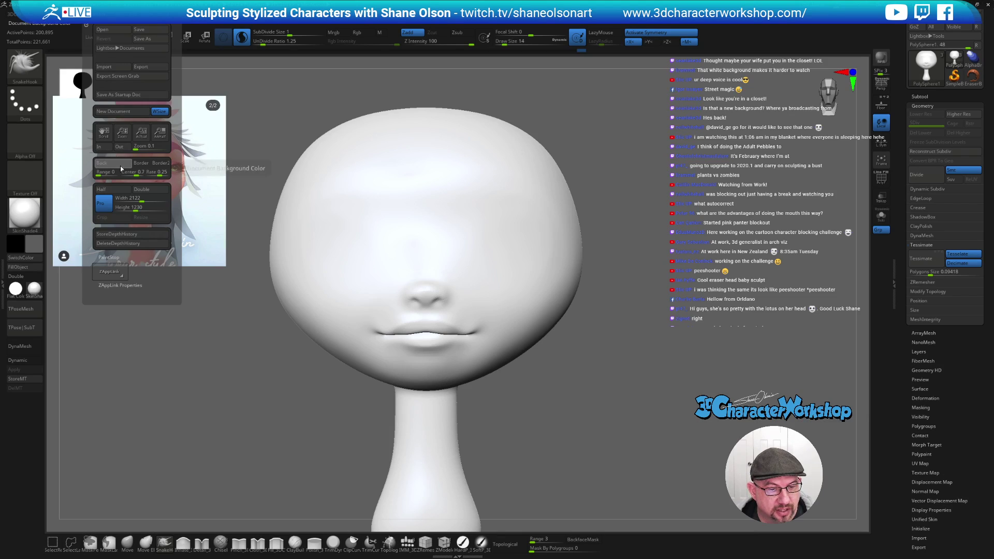
- Change the current color to light grey so the head displays lighter than the background
drag(680, 353, 671, 356)
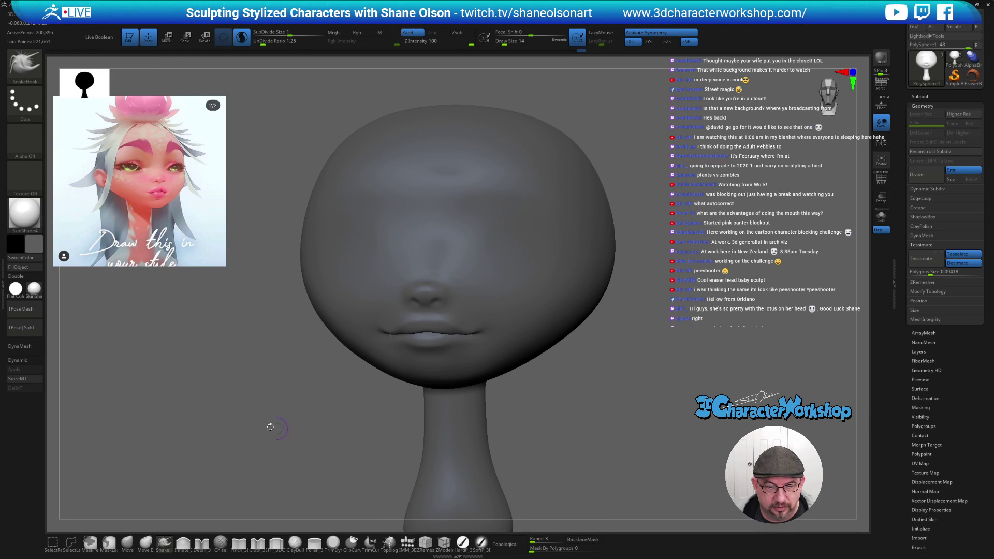
click(22, 251)
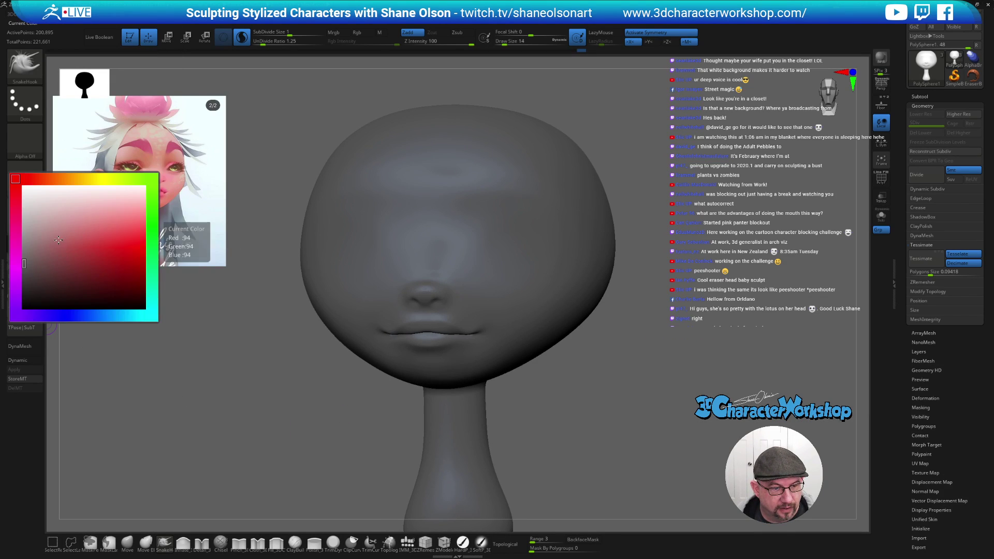
click(20, 214)
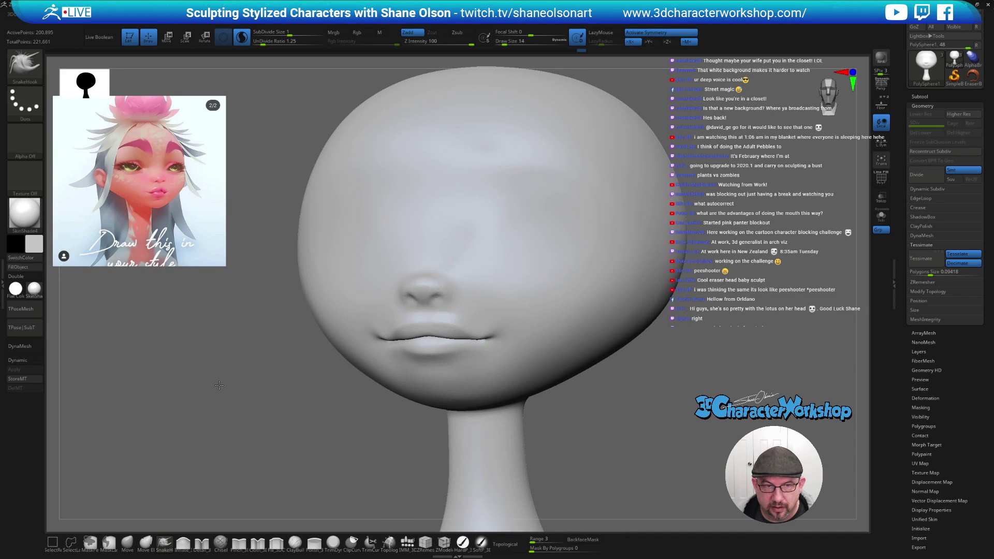
alt+drag(219, 385, 221, 391)
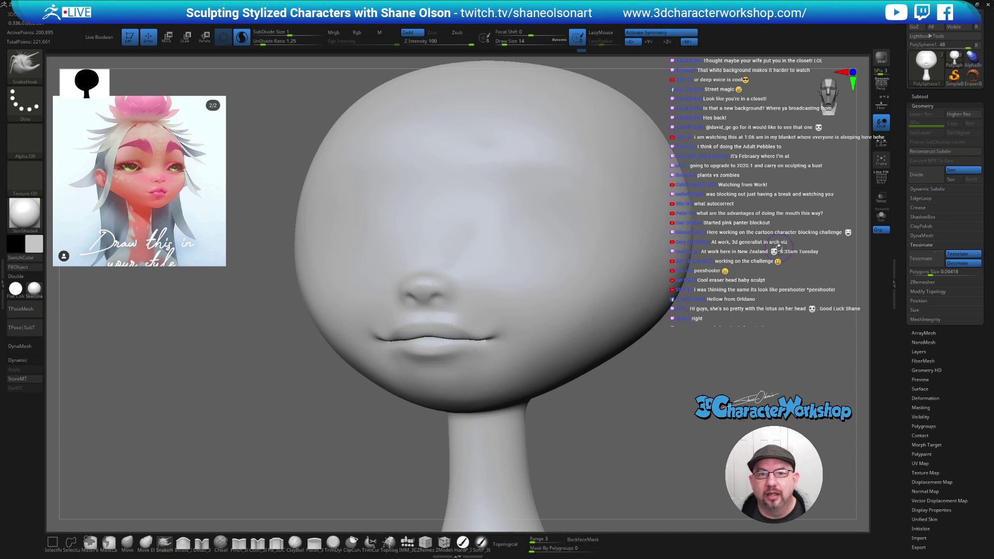
alt+drag(751, 280, 751, 276)
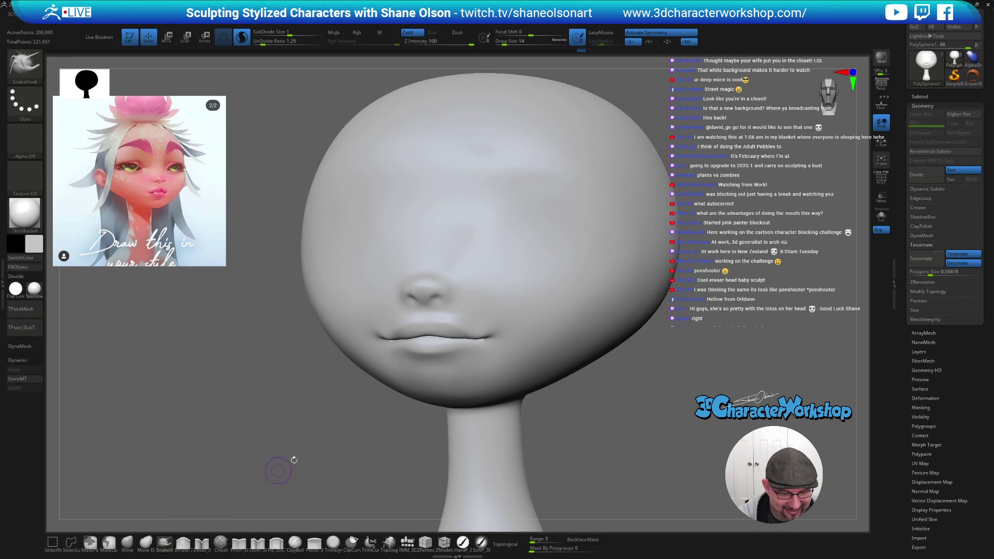
- Reshape the nose and the nostril area with the Move brush at draw size 20
click(127, 542)
ctrl+right_drag(440, 365, 434, 417)
right_drag(453, 318, 459, 329)
key(s)
drag(454, 305, 457, 306)
key(s)
drag(443, 353, 441, 350)
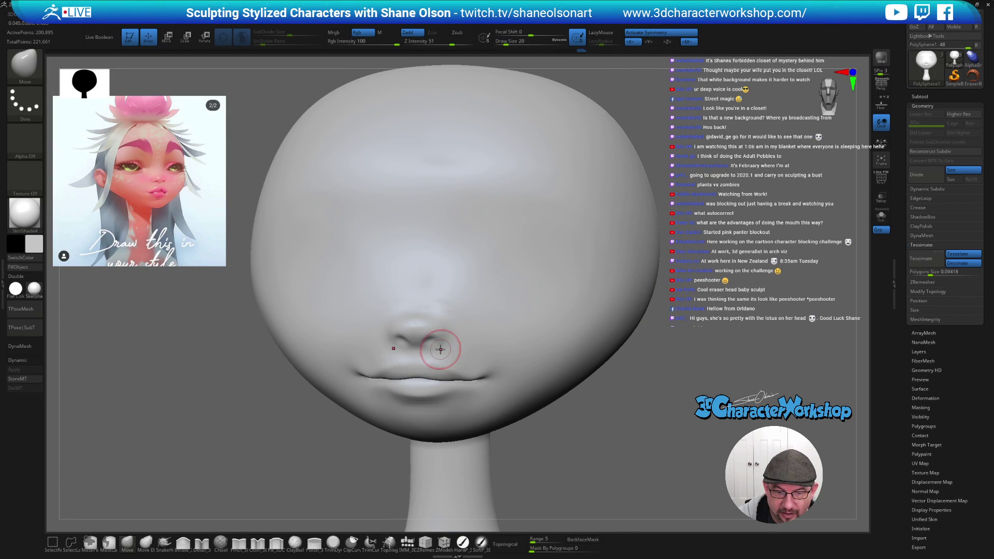
right_drag(441, 335, 438, 346)
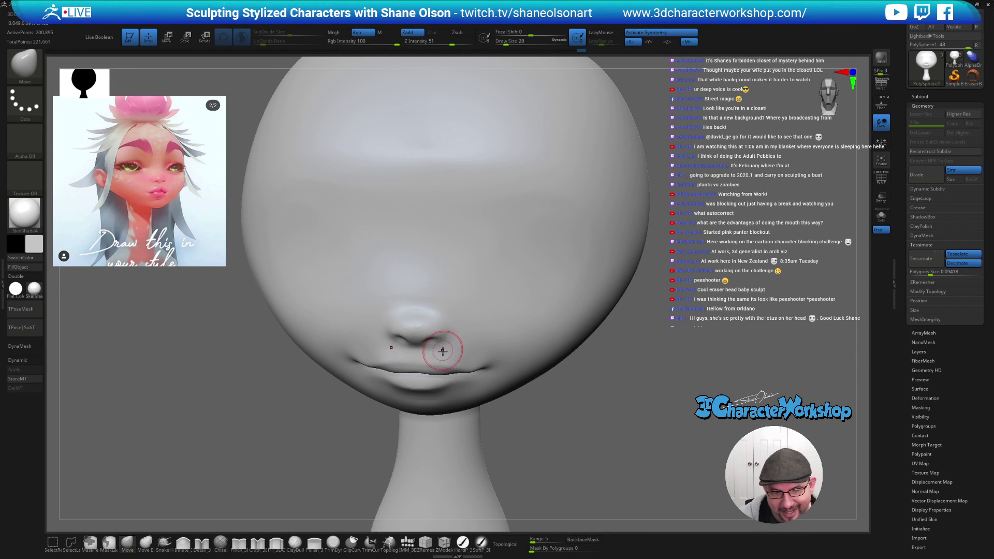
- Adjust the nostril wings and the sides of the nose with the Move brush at draw sizes 13 and 17
right_drag(440, 340, 436, 326)
key(s)
drag(444, 355, 438, 355)
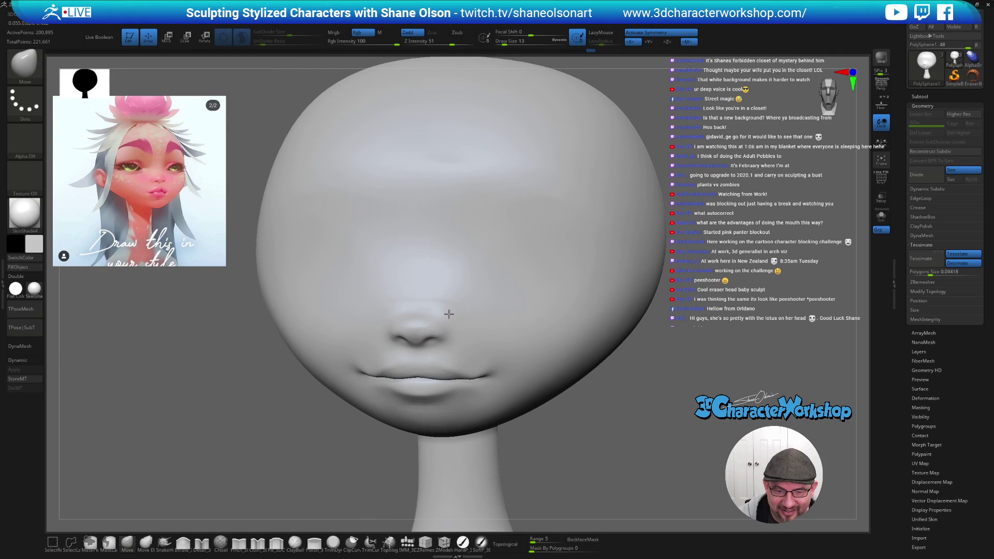
right_drag(448, 316, 442, 317)
key(s)
drag(434, 324, 437, 324)
right_drag(445, 315, 448, 310)
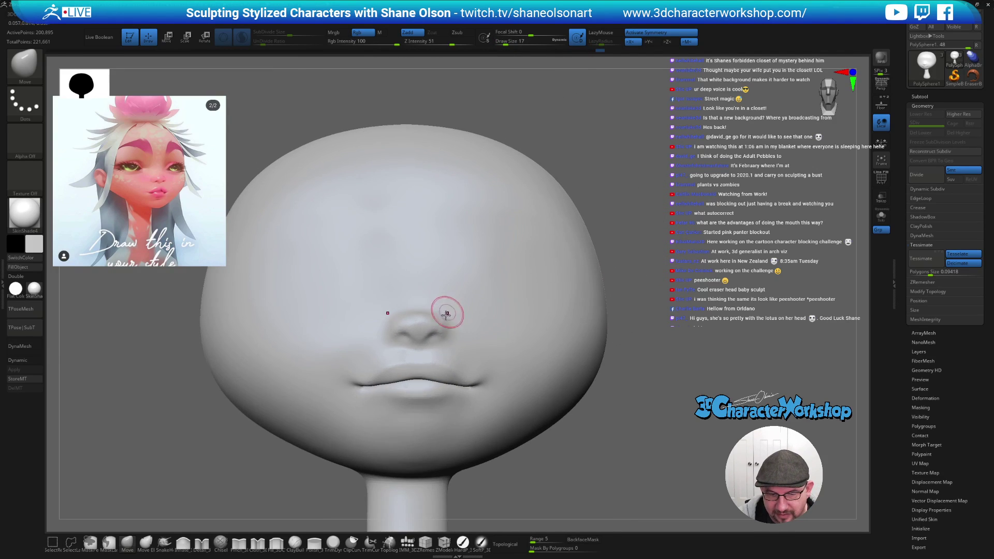
- Refine the lower edges of the nostrils with the Move brush at draw size 12
right_drag(438, 346, 438, 342)
key(s)
drag(435, 345, 436, 342)
key(s)
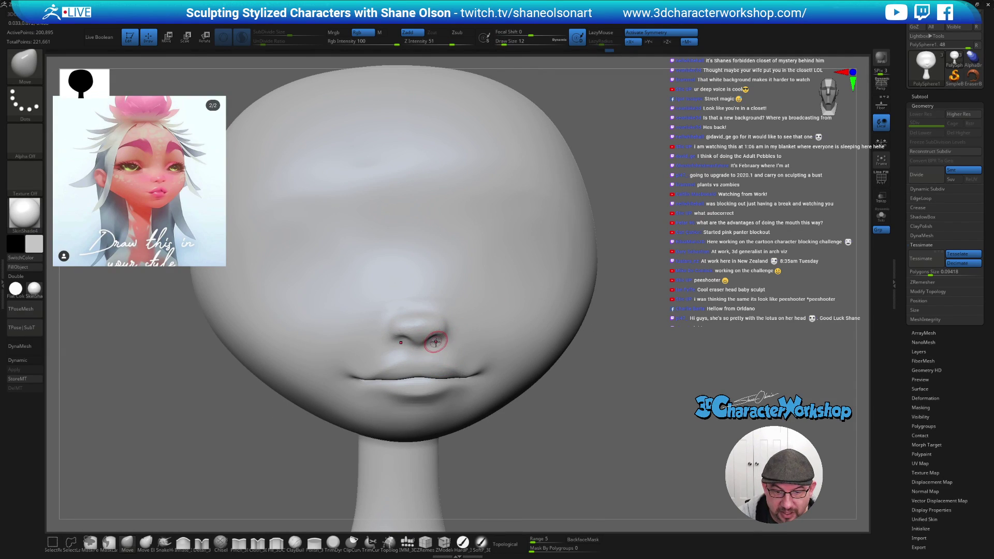
right_drag(453, 343, 444, 350)
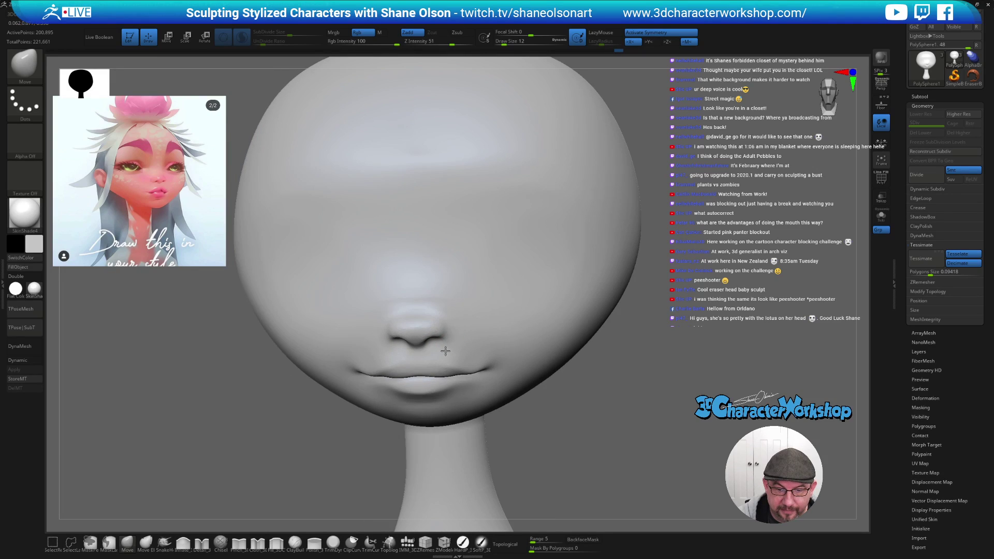
- Shape the nose wings, nose tip and upper lip area with the Move brush, starting at draw size 17
key(s)
drag(444, 335, 443, 325)
right_drag(444, 323, 456, 303)
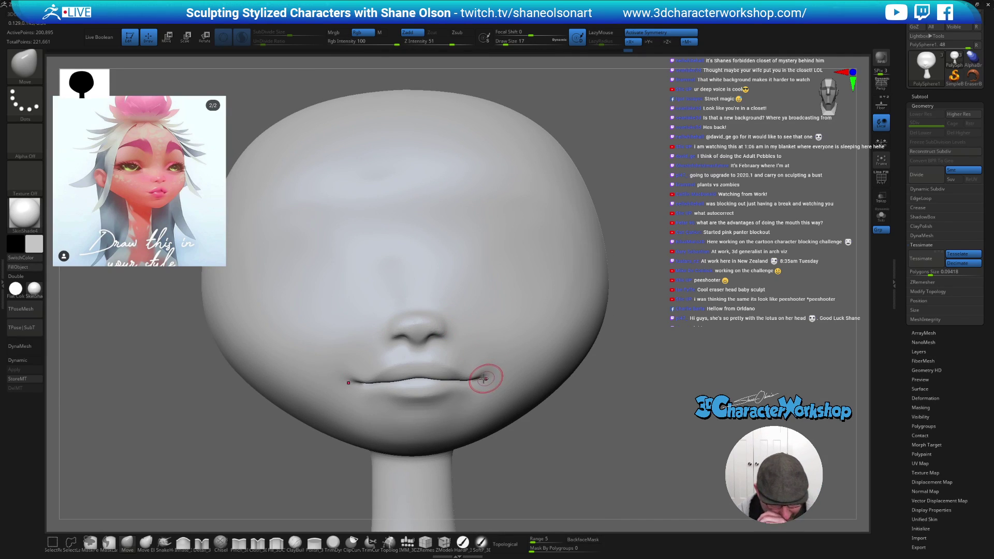
mouse_move(398, 351)
right_down()
mouse_move(462, 325)
mouse_move(454, 304)
mouse_move(422, 350)
right_up()
key(s)
drag(422, 320, 423, 319)
right_drag(446, 313, 455, 334)
- Smooth the surface around the nose, the mouth corners and the adjoining cheeks
key(shift)
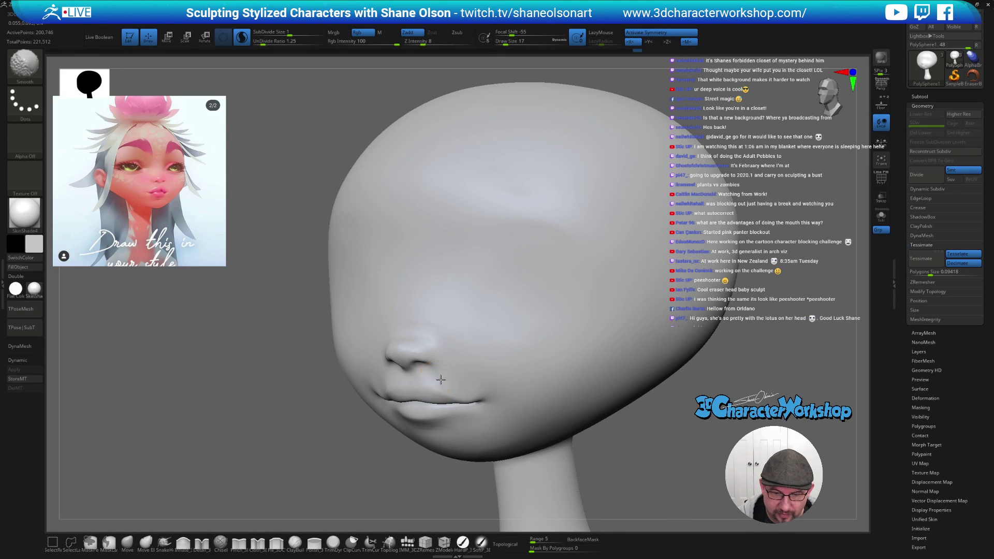
shift+drag(447, 386, 456, 382)
mouse_move(464, 355)
right_down()
mouse_move(459, 345)
mouse_move(486, 325)
right_up()
right_drag(404, 377, 399, 364)
shift+drag(480, 392, 474, 391)
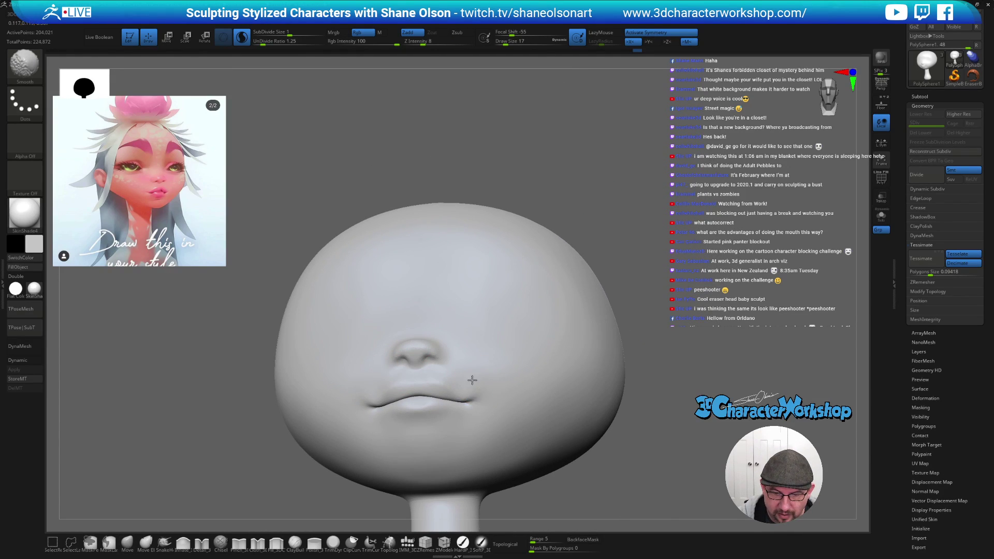
mouse_move(493, 364)
right_down()
mouse_move(484, 361)
mouse_move(501, 366)
mouse_move(514, 392)
mouse_move(466, 377)
right_up()
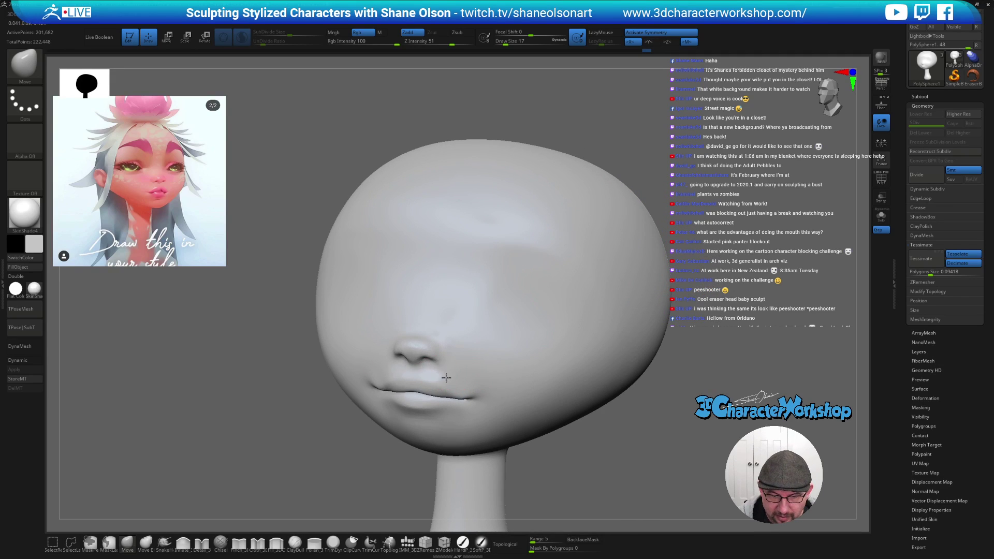
right_drag(464, 380, 395, 425)
- Refine the area between nose and mouth corner with the 3DCW brush at draw size 16 and Z intensity 10, undoing the last stroke
click(277, 543)
key(s)
drag(431, 369, 452, 380)
mouse_move(490, 346)
right_down()
mouse_move(500, 339)
mouse_move(490, 343)
right_up()
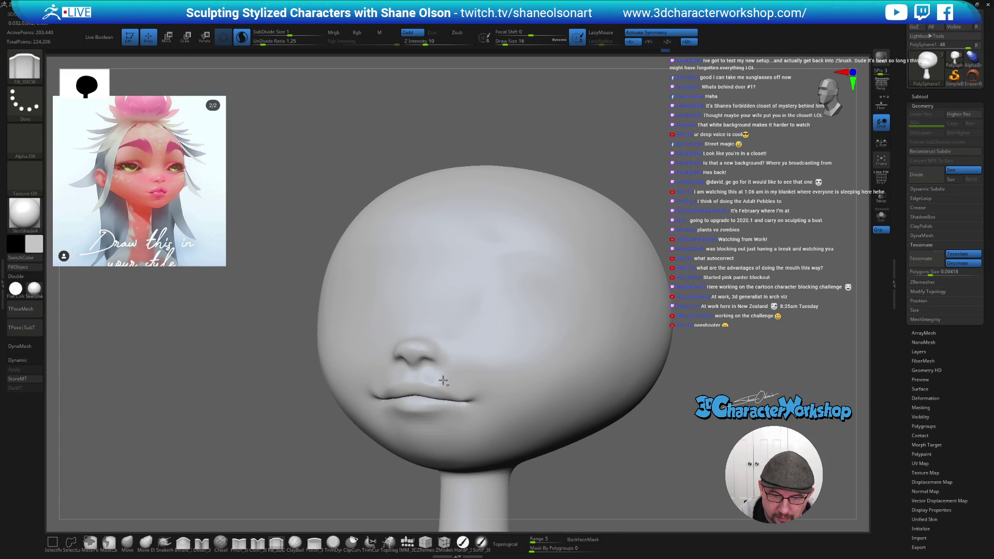
mouse_move(453, 387)
mouse_down()
mouse_move(430, 375)
mouse_move(450, 372)
mouse_up()
mouse_move(528, 350)
right_down()
mouse_move(473, 361)
mouse_move(488, 351)
right_up()
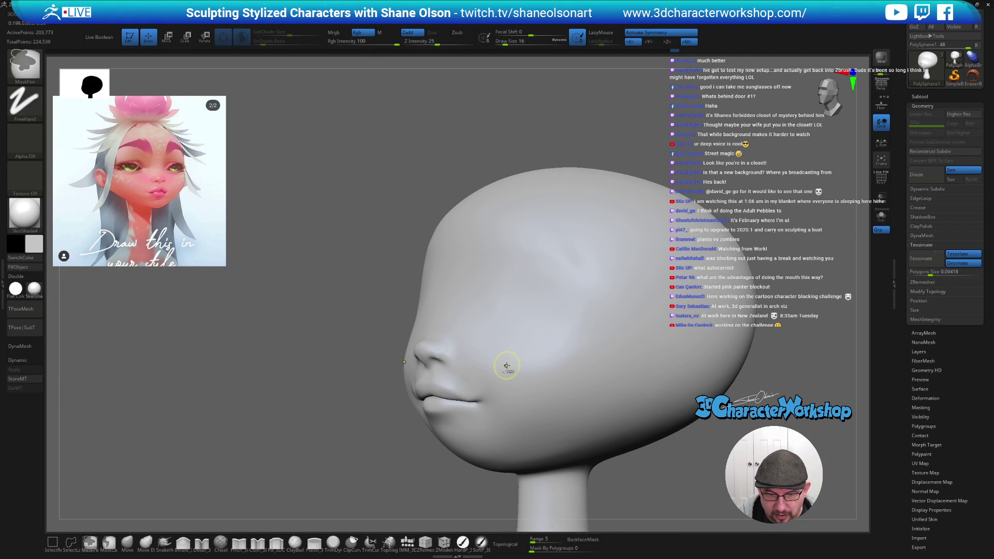
key(ctrl+z)
right_drag(502, 362, 519, 371)
right_drag(690, 400, 679, 387)
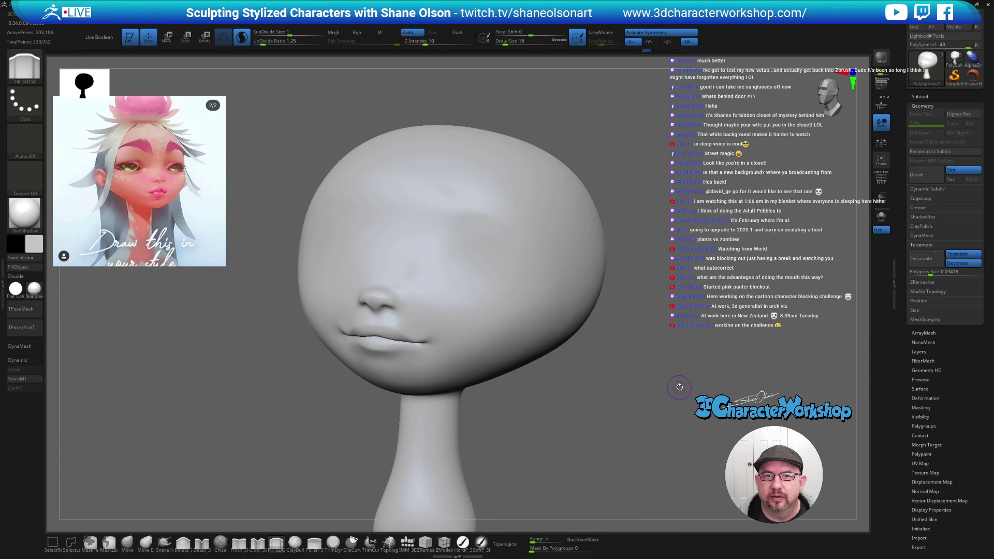
- Adjust the nose and bridge profile in side view with the Move brush at draw sizes 35 and 39
right_drag(683, 259, 635, 284)
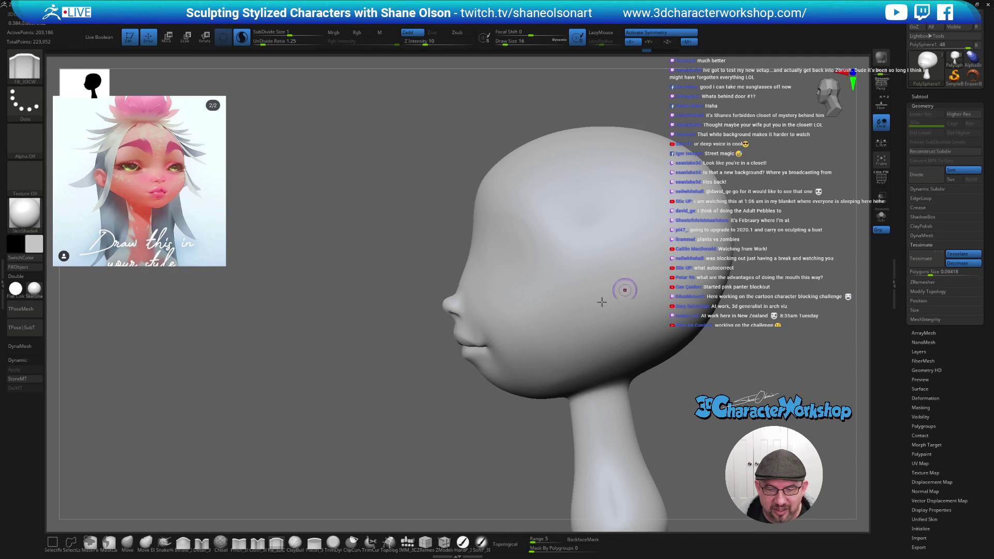
mouse_move(371, 306)
ctrl+right_down()
mouse_move(379, 317)
mouse_move(304, 329)
ctrl+right_up()
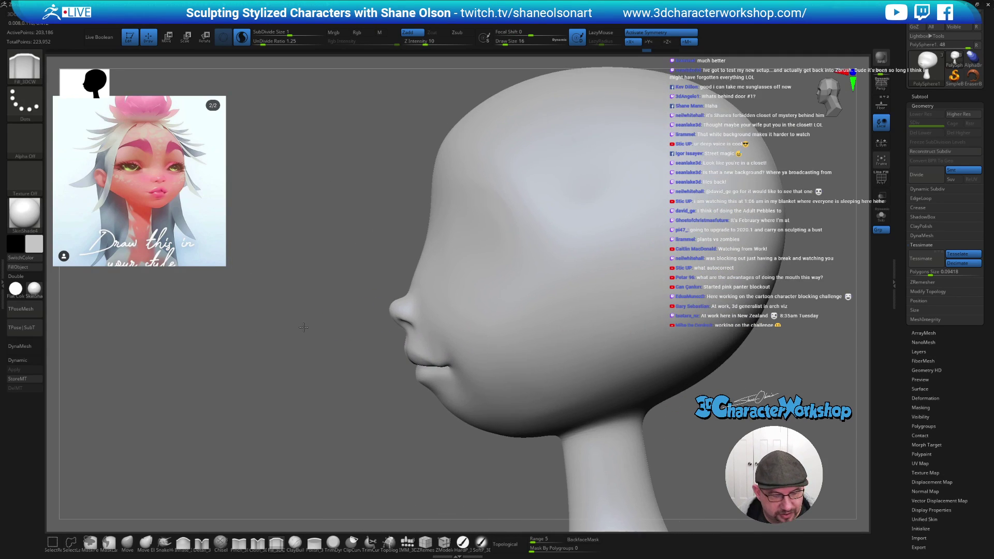
click(127, 544)
key(s)
drag(245, 412, 252, 412)
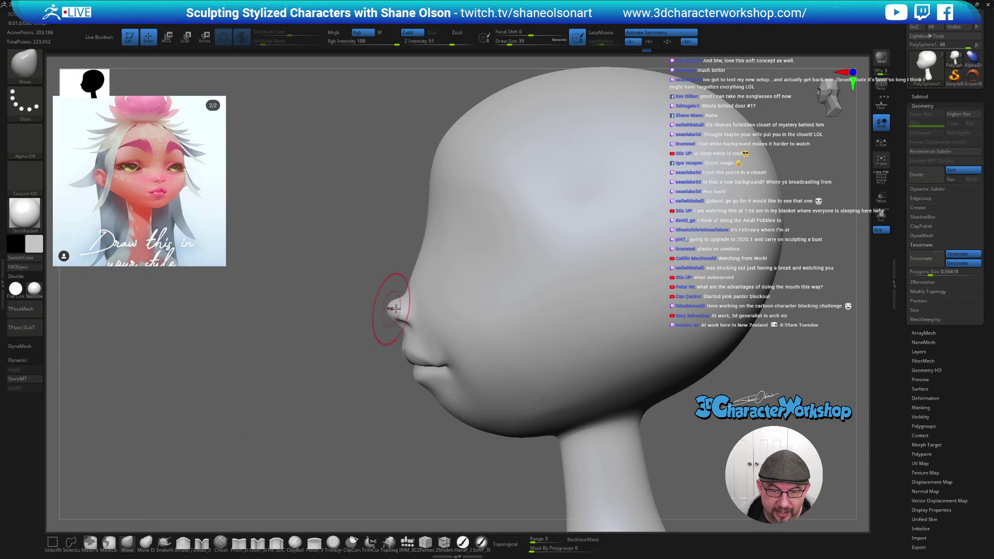
mouse_move(406, 299)
mouse_down()
mouse_move(399, 290)
mouse_move(420, 261)
mouse_up()
key(s)
drag(334, 267, 359, 266)
- Examine the head and neck proportions from the front and three-quarter angles against the concept image
alt+drag(727, 497, 704, 453)
shift+drag(668, 402, 674, 403)
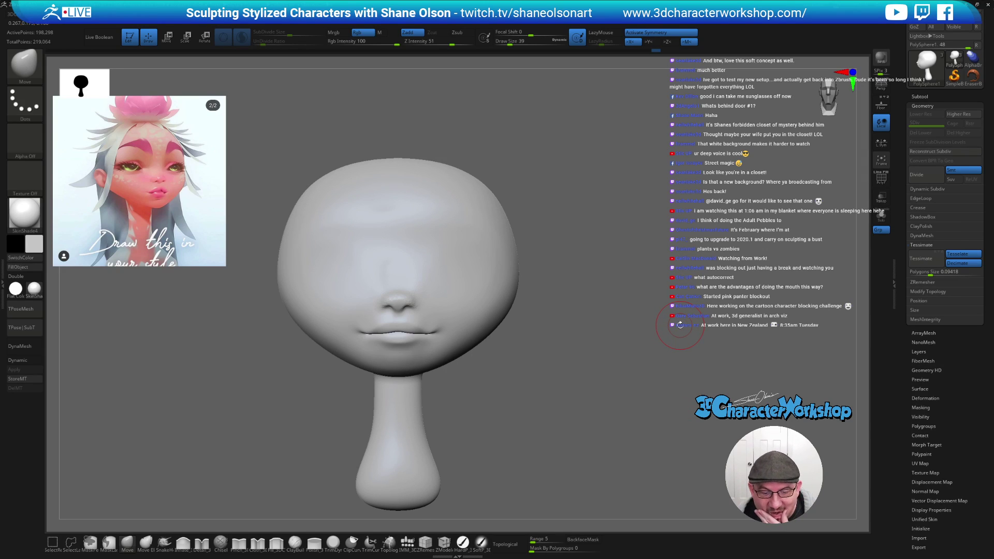
alt+drag(640, 324, 654, 302)
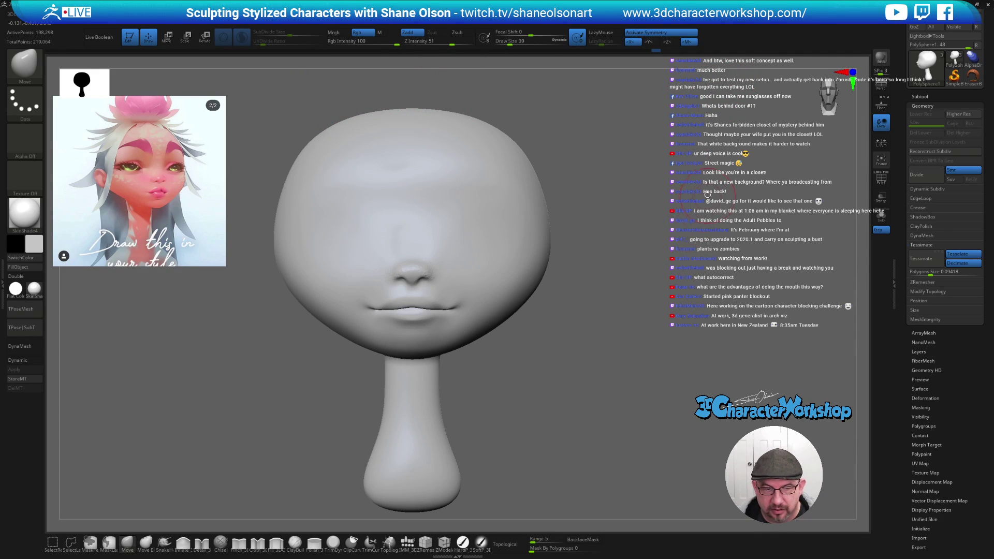
drag(708, 194, 639, 188)
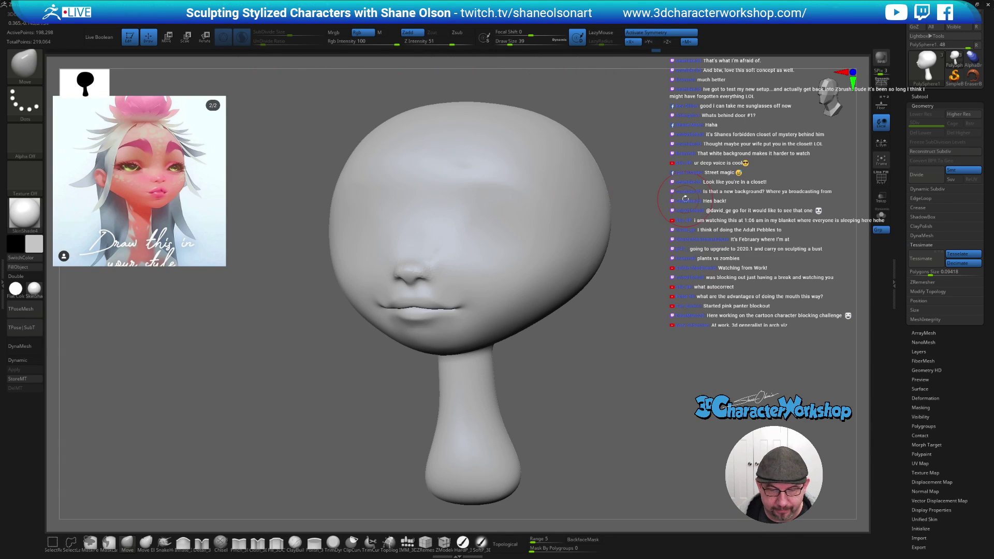
alt+drag(708, 167, 705, 169)
drag(648, 182, 639, 206)
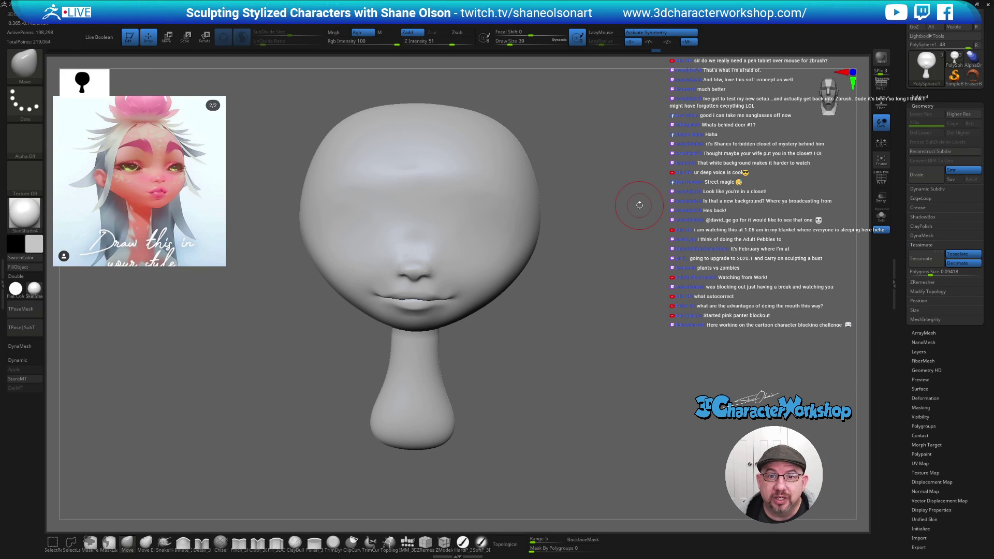
mouse_move(632, 181)
mouse_down()
mouse_move(628, 167)
mouse_move(642, 176)
mouse_move(655, 167)
mouse_up()
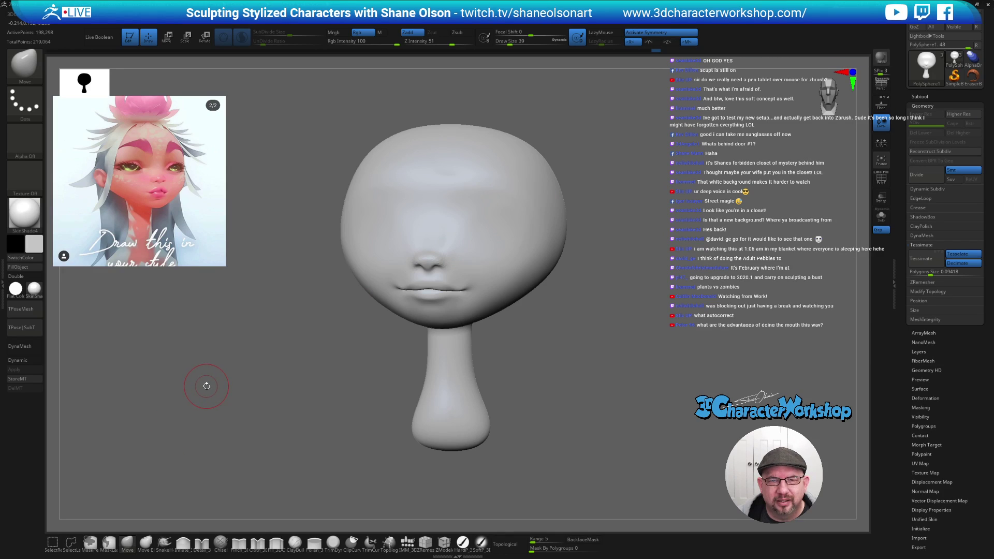
drag(206, 386, 207, 390)
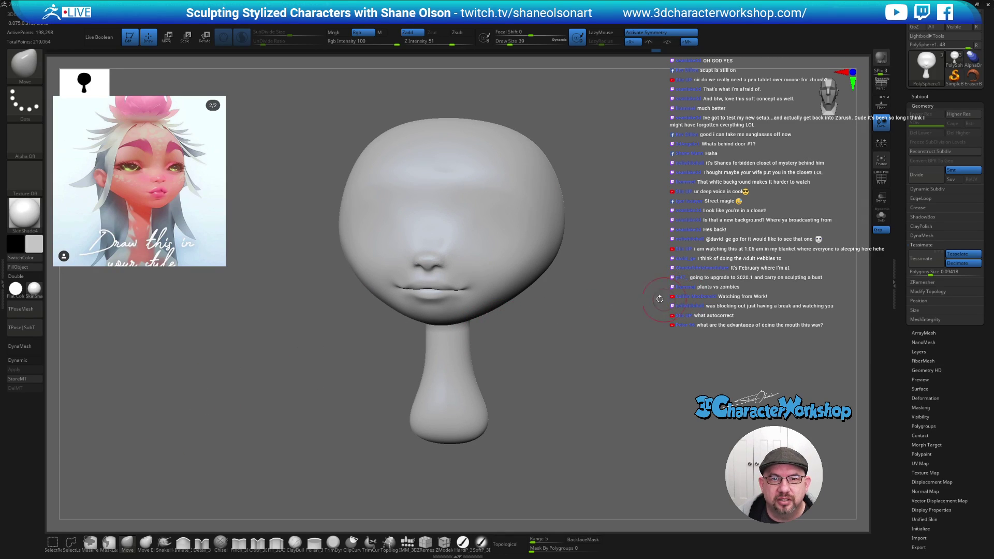
drag(629, 213, 603, 213)
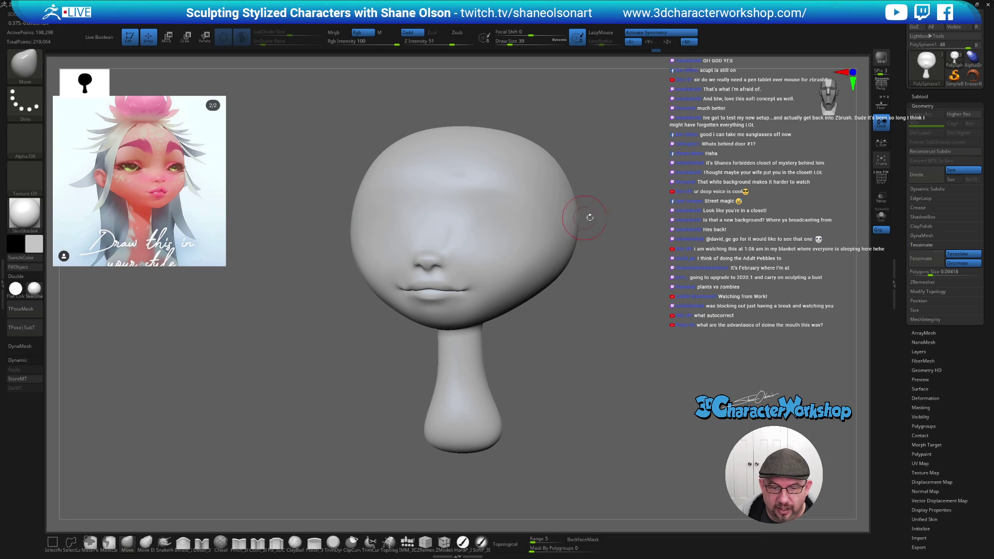
- Inspect the head's polygroups and wireframe against the smooth shaded surface
drag(623, 278, 606, 289)
key(shift+f)
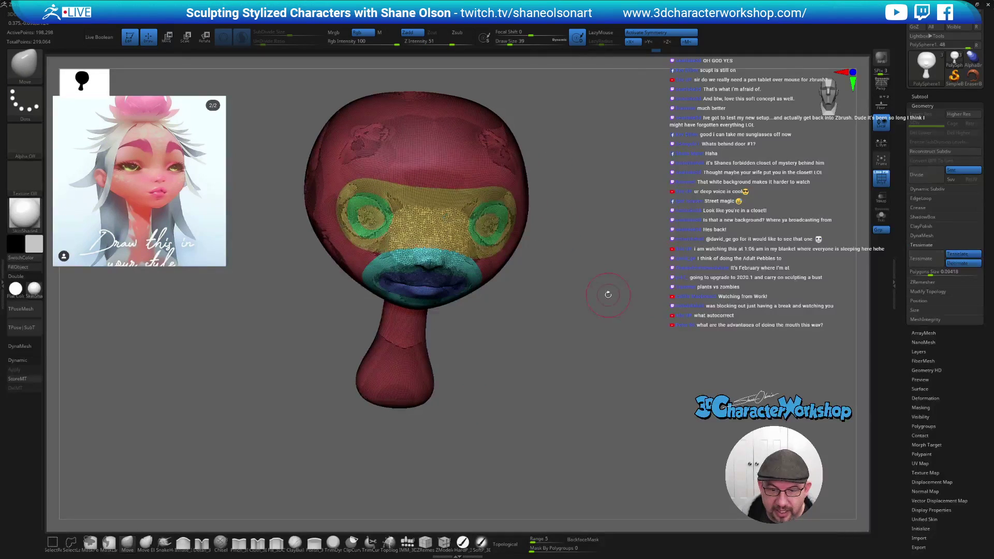
key(shift+f)
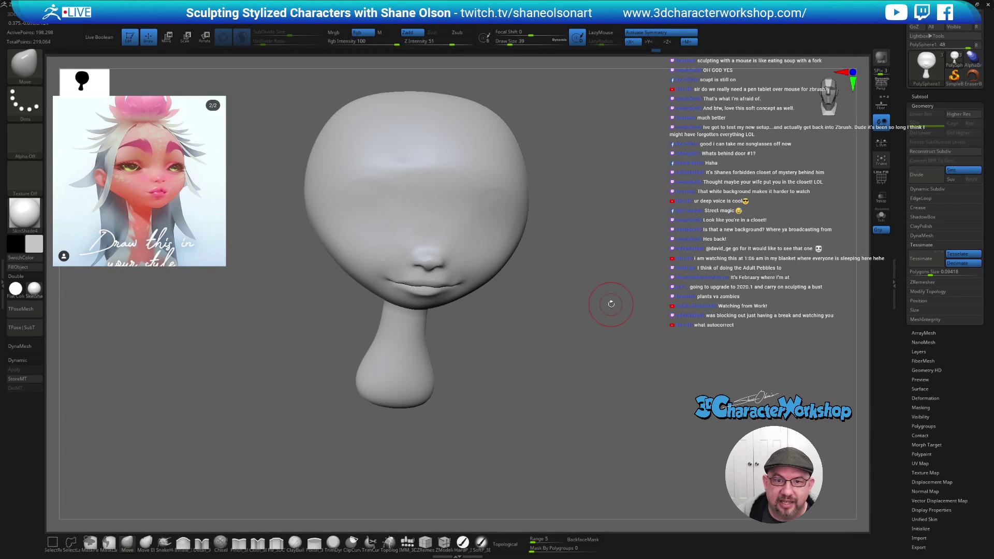
alt+drag(604, 295, 605, 307)
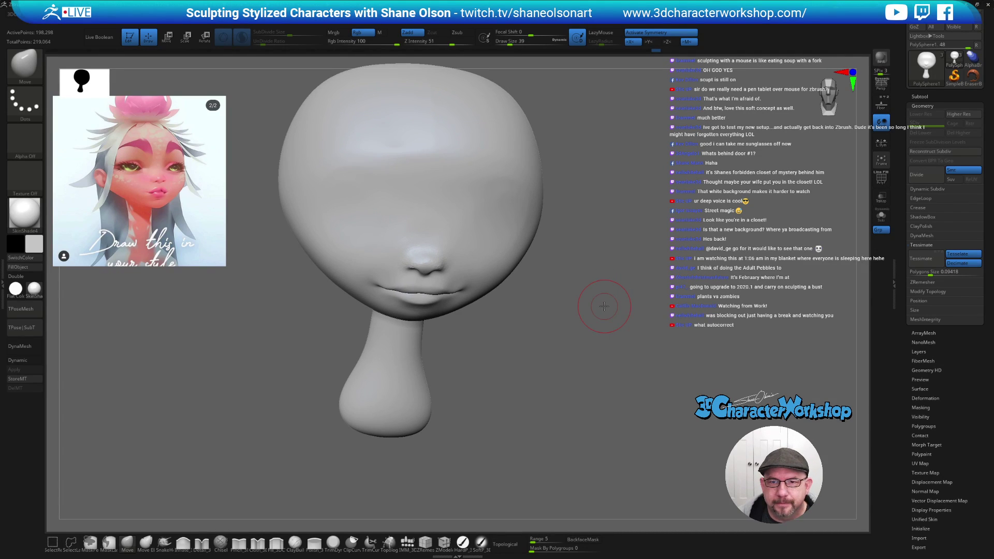
- Try to reshape the area around the eye and nose bridge with the Move brush at draw size 62
drag(568, 311, 525, 291)
key(s)
drag(451, 242, 454, 242)
mouse_move(454, 244)
right_down()
mouse_move(427, 228)
mouse_move(473, 228)
right_up()
key(s)
drag(467, 222, 467, 237)
mouse_move(467, 237)
right_down()
mouse_move(455, 237)
mouse_move(470, 222)
right_up()
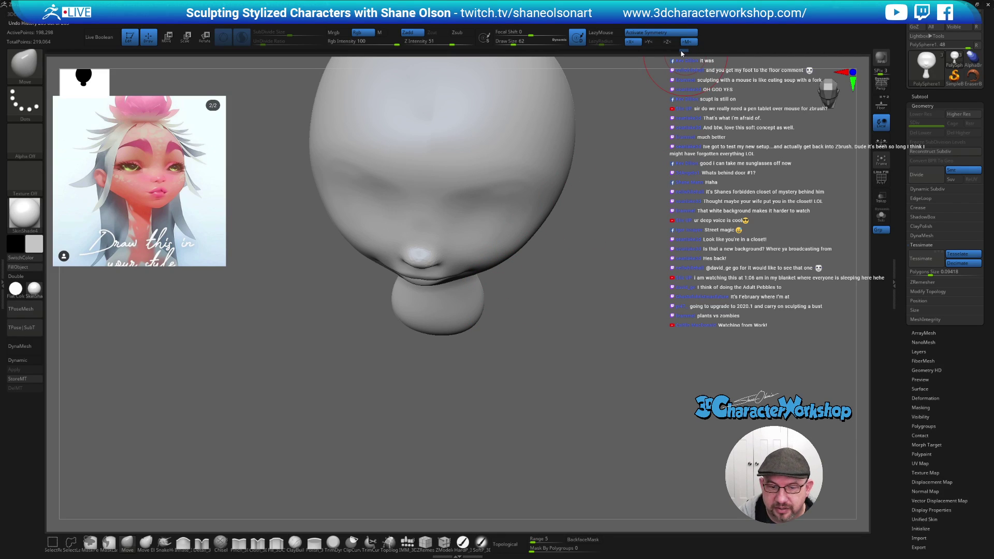
- Step back through the undo history to the clean, evenly looped head mesh, showing its polygroups and wireframe with dynamic subdivision on
drag(657, 55, 624, 59)
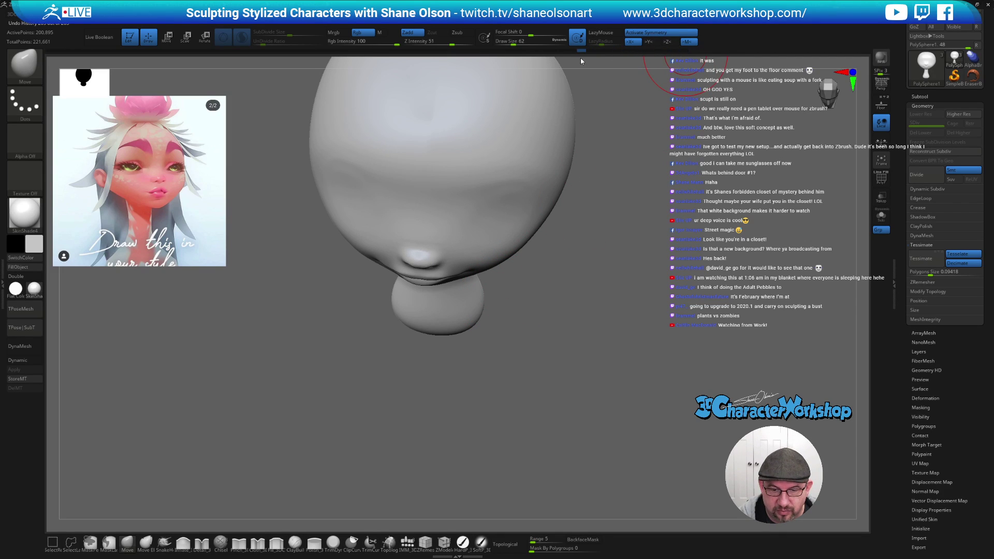
key(shift+f)
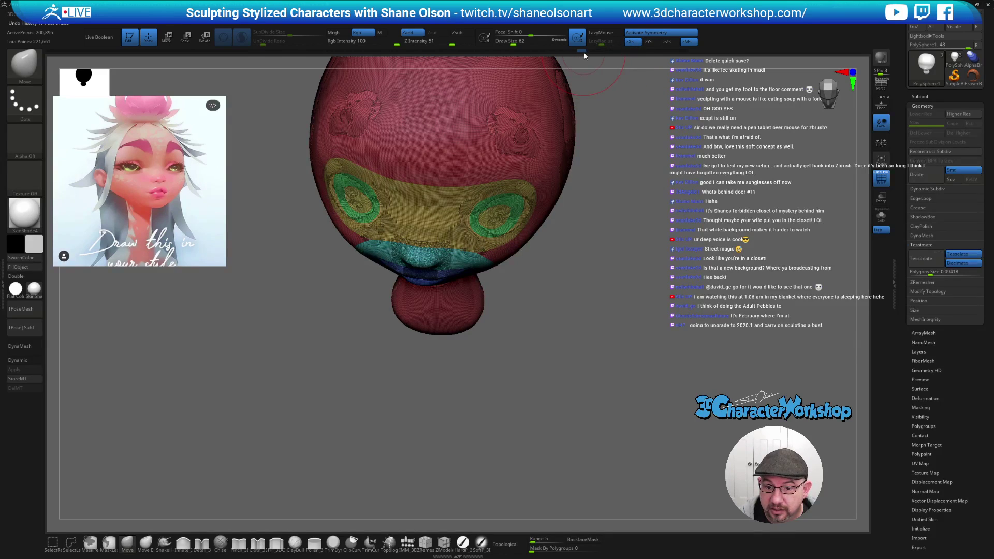
key(d)
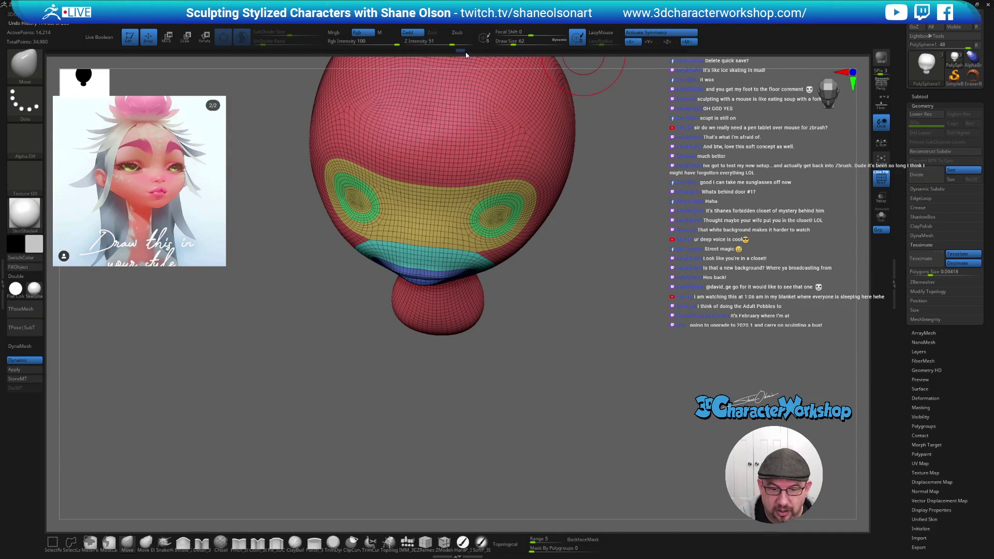
drag(488, 54, 481, 54)
mouse_move(547, 346)
mouse_down()
mouse_move(561, 328)
mouse_move(528, 377)
mouse_up()
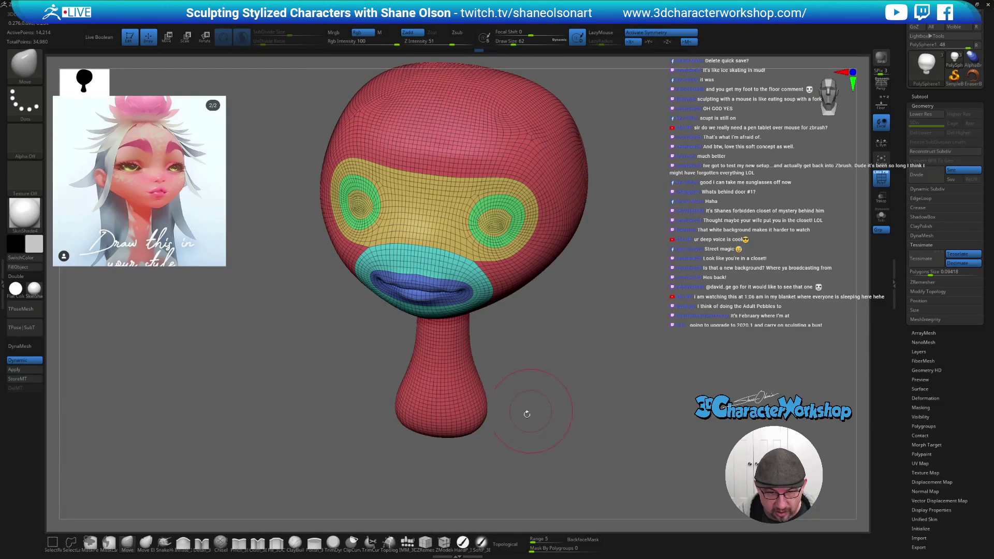
- Turn off Sculptris Pro using the 3DCW inflate brush and reduce the draw size to 39 for the mouth area
click(183, 542)
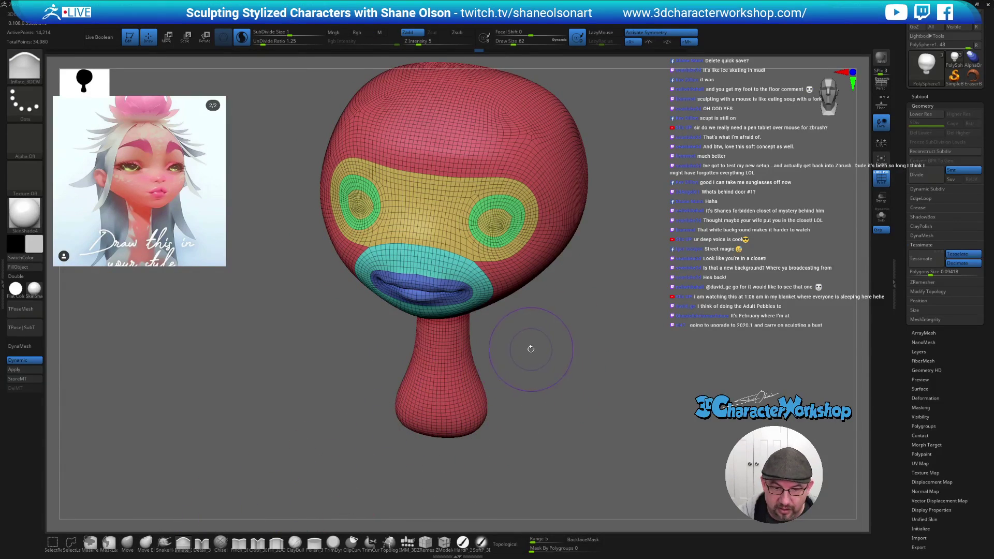
drag(531, 345, 528, 343)
click(242, 38)
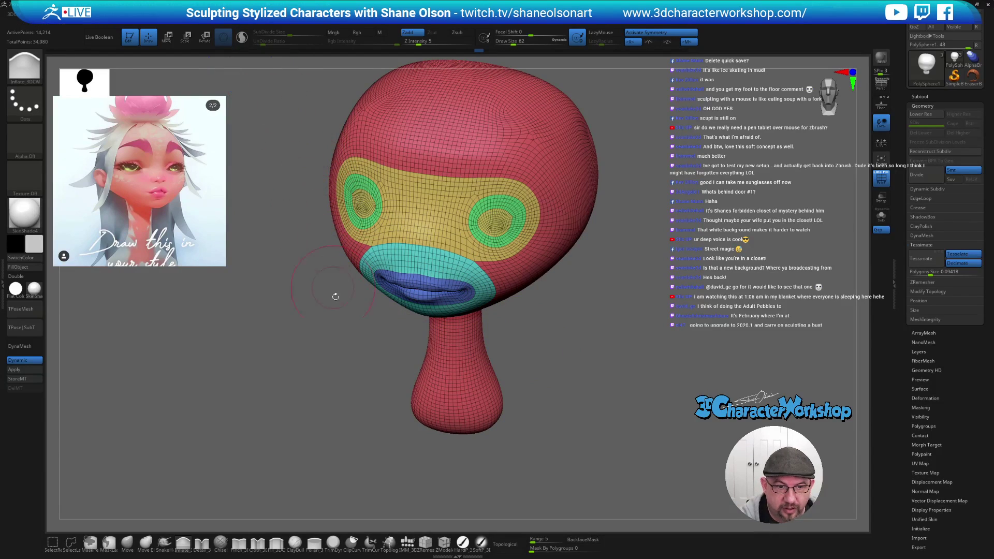
drag(349, 365, 351, 377)
key(s)
mouse_move(377, 364)
mouse_down()
mouse_move(386, 362)
mouse_move(381, 439)
mouse_up()
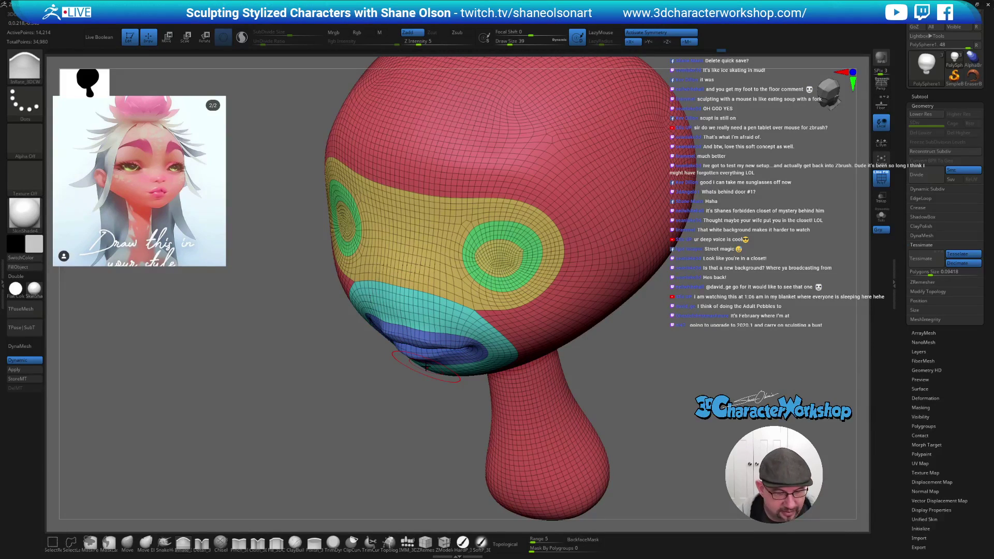
- Pull a nose form out of the face above the upper lip with the Move brush at draw size 29
click(127, 542)
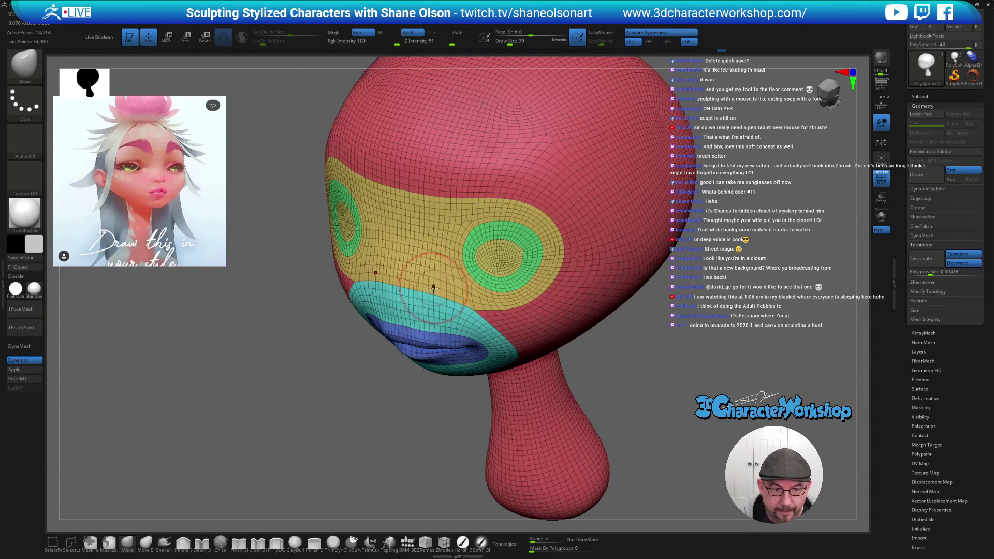
ctrl+right_drag(451, 292, 443, 272)
key([)
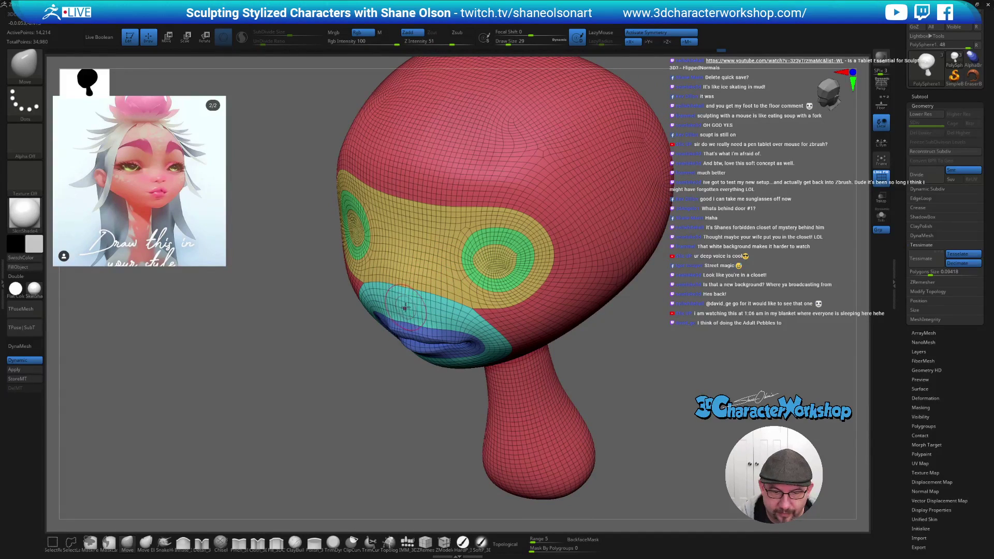
right_drag(426, 292, 413, 298)
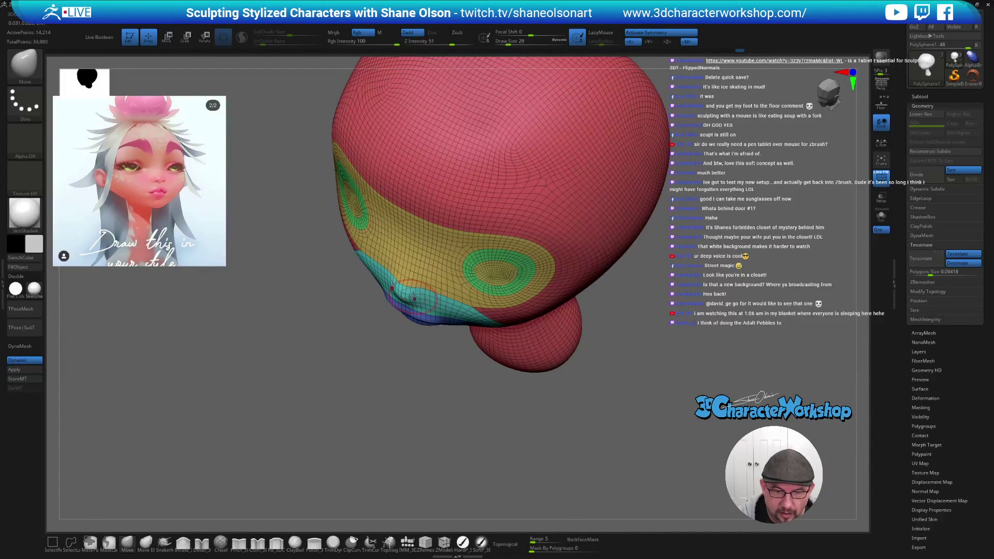
mouse_move(426, 394)
right_down()
mouse_move(513, 343)
mouse_move(507, 337)
right_up()
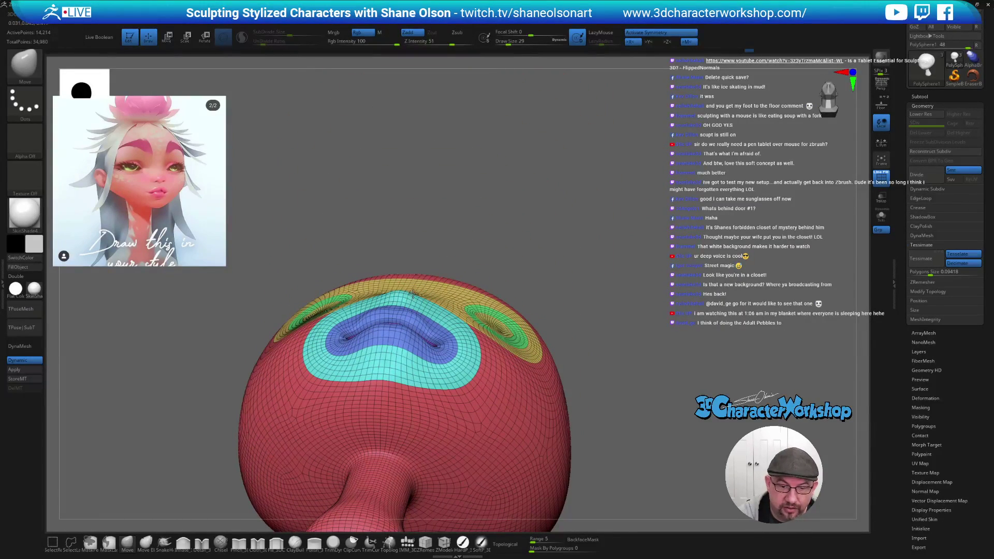
mouse_move(441, 250)
right_down()
mouse_move(451, 278)
mouse_move(410, 277)
mouse_move(414, 265)
right_up()
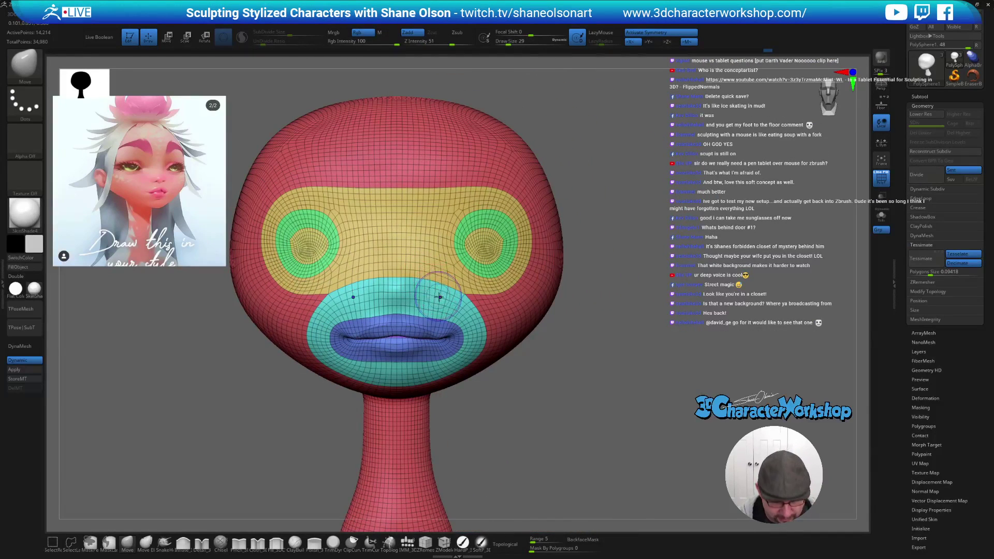
- Hide the wireframe, then shape the nose tip and sides with the Move brush at draw size 14 and smooth beside the nose
key(shift+f)
mouse_move(528, 402)
right_down()
mouse_move(527, 421)
mouse_move(527, 384)
mouse_move(517, 378)
right_up()
key(s)
drag(520, 383, 517, 383)
key(s)
drag(420, 312, 409, 312)
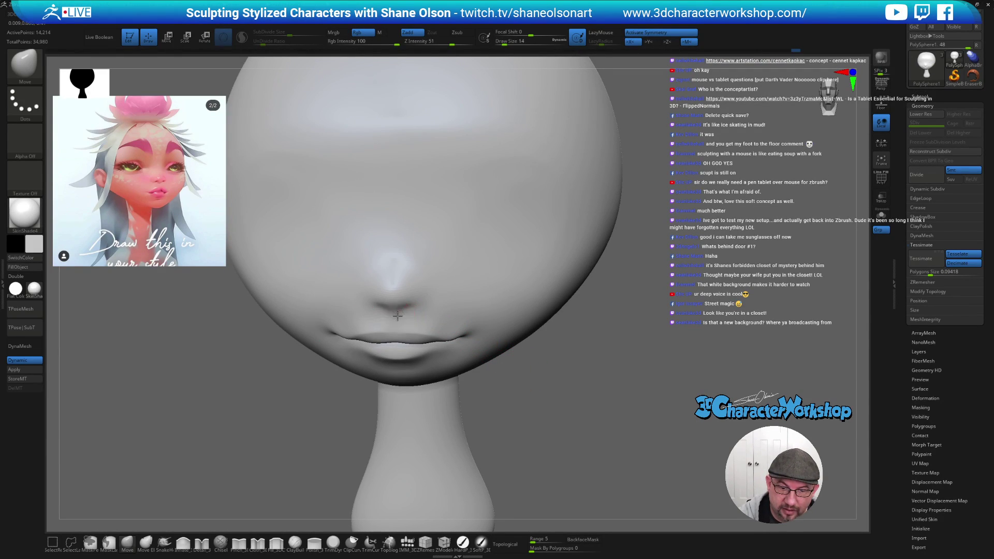
mouse_move(431, 285)
right_down()
mouse_move(425, 271)
mouse_move(437, 304)
mouse_move(458, 321)
mouse_move(425, 284)
right_up()
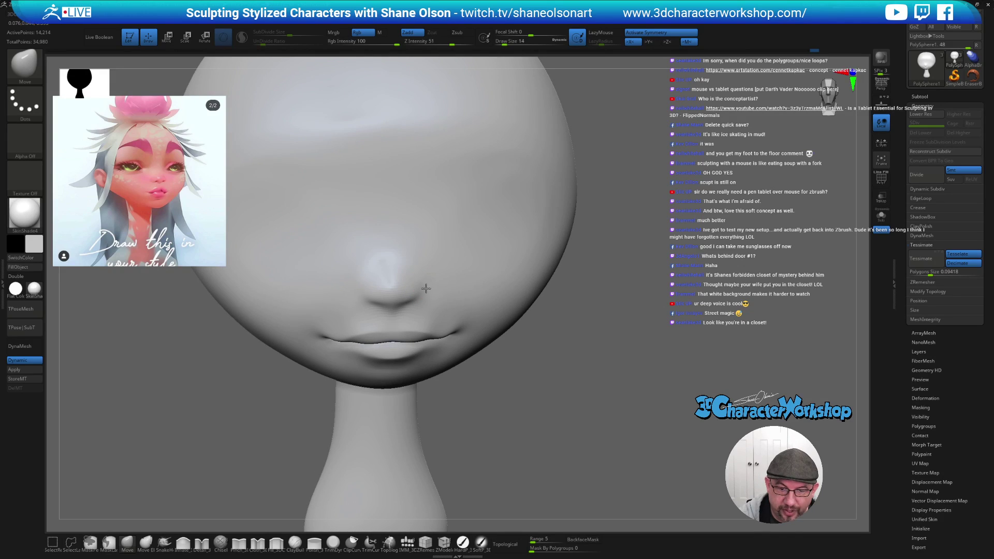
key(shift)
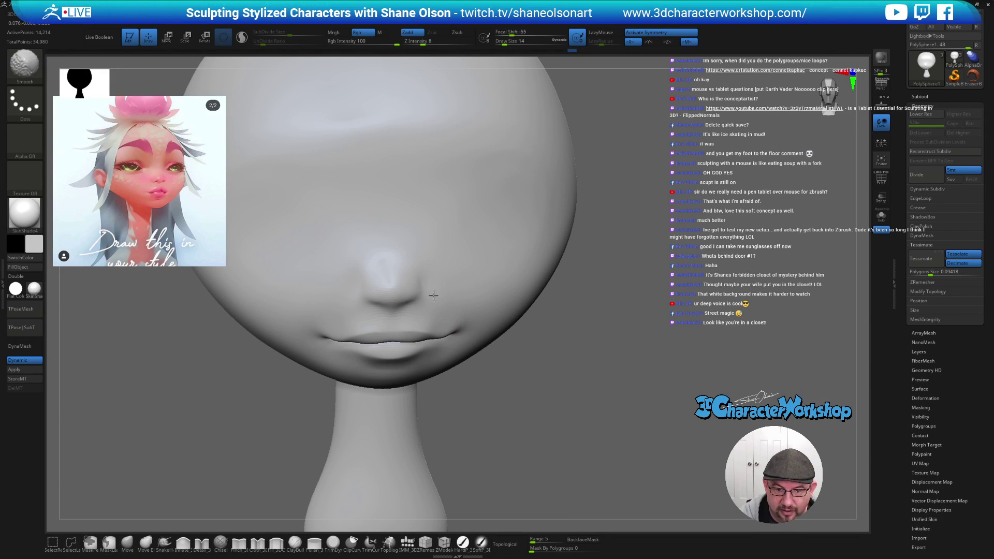
- Refine the underside and sides of the nose with the Move brush at draw size 16, checking front and three-quarter views
right_drag(444, 266, 442, 256)
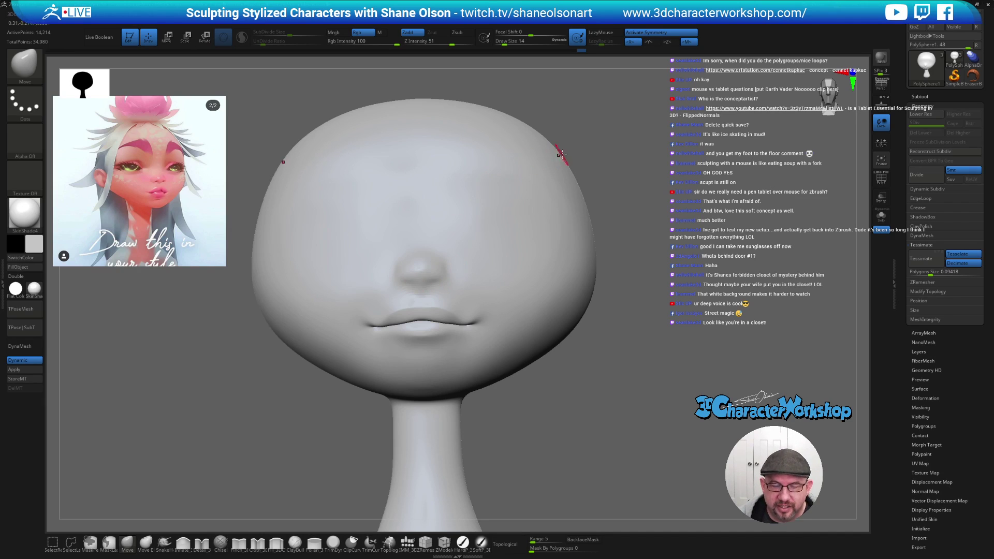
right_drag(693, 245, 688, 269)
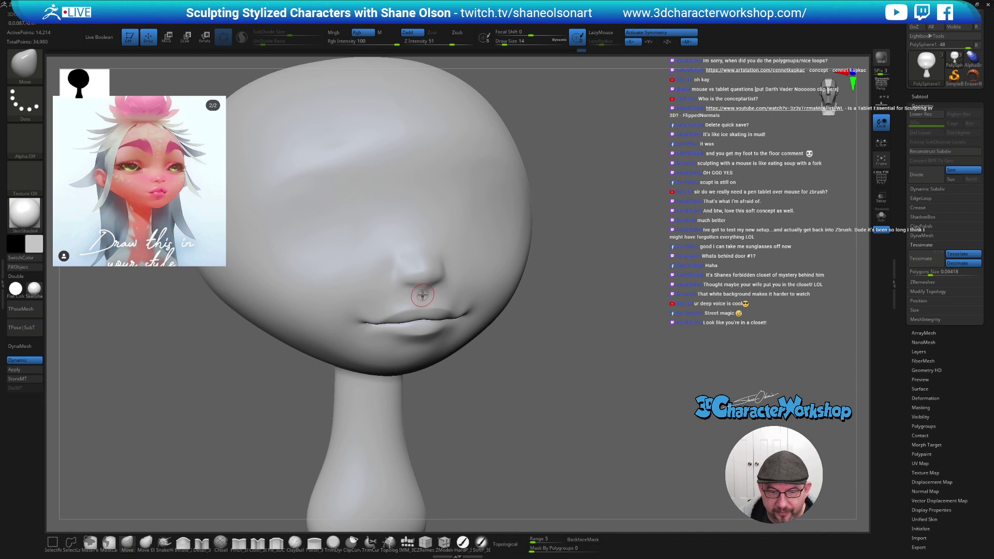
key(s)
drag(418, 294, 421, 294)
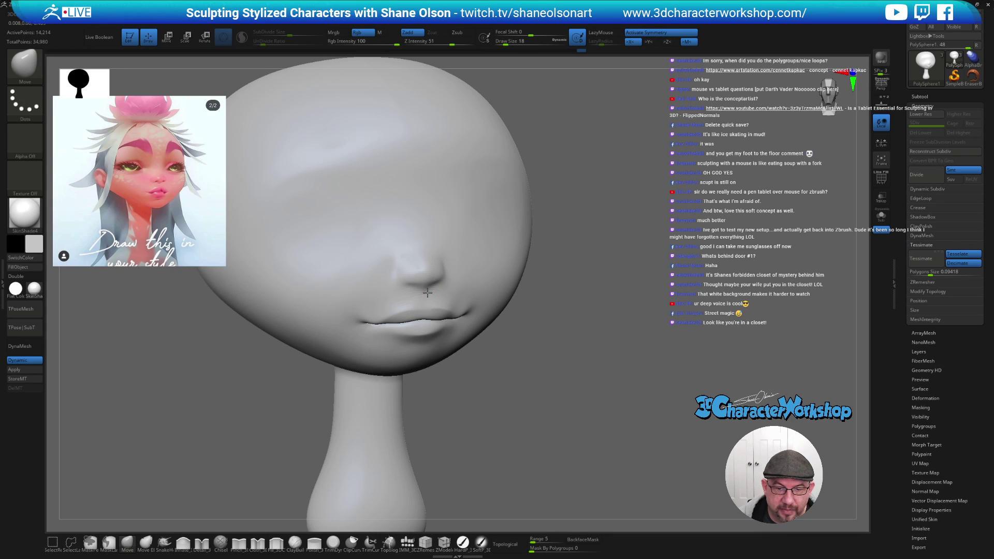
mouse_move(573, 282)
shift+right_down()
mouse_move(685, 296)
mouse_move(648, 303)
shift+right_up()
key(shift+f)
key(shift+f)
key(s)
drag(648, 303, 646, 303)
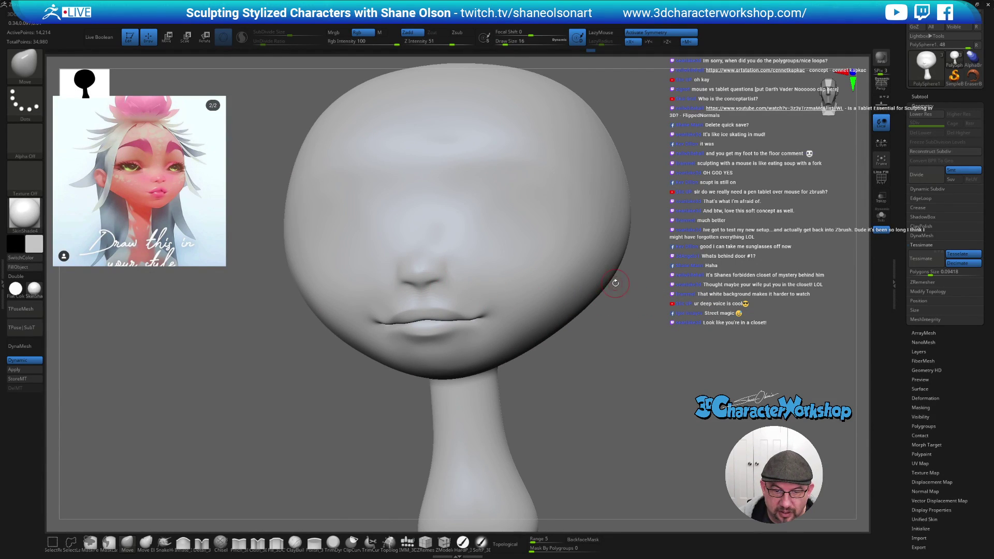
drag(597, 359, 618, 366)
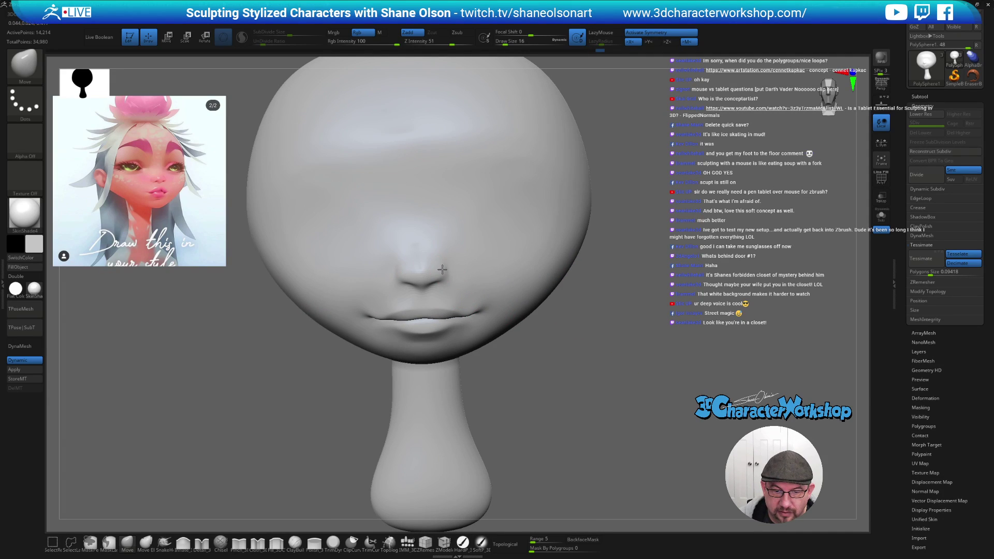
- Shape the side of the nose in profile with the Move brush at draw size 22 and smooth its transition into the cheek
drag(631, 342, 460, 374)
mouse_move(339, 346)
mouse_down()
mouse_move(368, 383)
mouse_move(390, 388)
mouse_move(404, 377)
mouse_up()
key(s)
key(s)
drag(451, 277, 450, 275)
key(s)
right_drag(451, 264, 462, 263)
drag(461, 263, 451, 278)
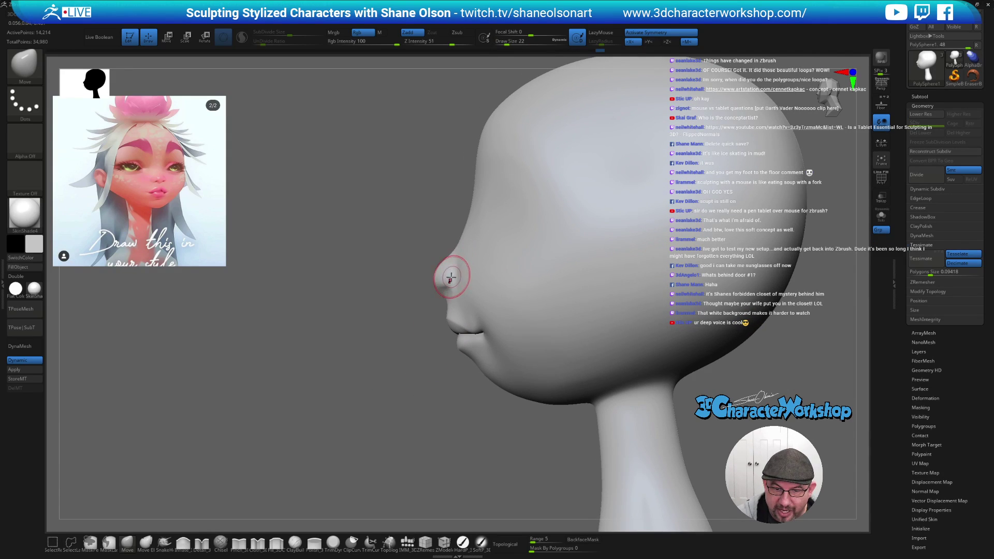
key(shift)
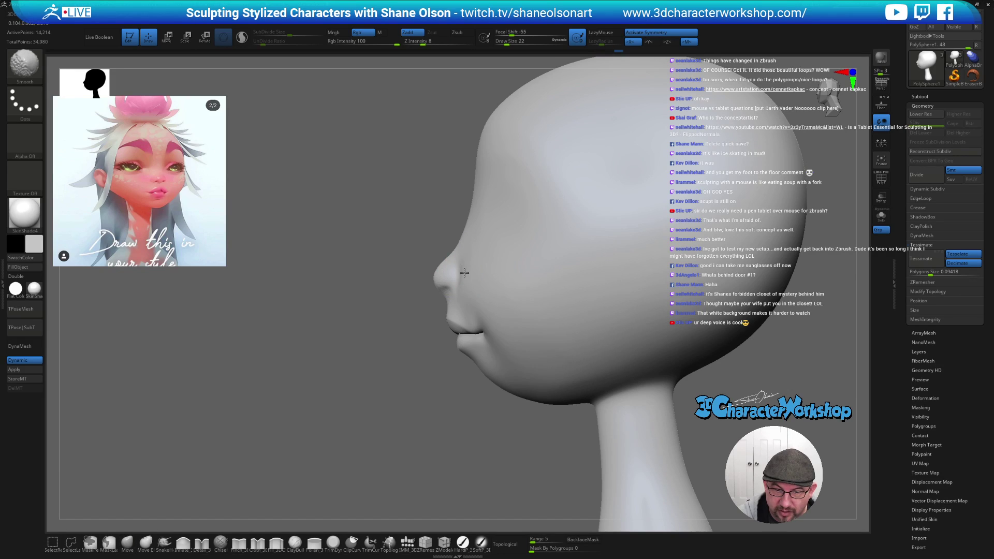
shift+drag(465, 286, 471, 277)
mouse_move(477, 266)
right_down()
mouse_move(491, 266)
mouse_move(467, 273)
right_up()
- Adjust the nose, bridge and upper-lip profile in side view with the Move brush at draw sizes 33 and 37
key(s)
drag(466, 273, 461, 268)
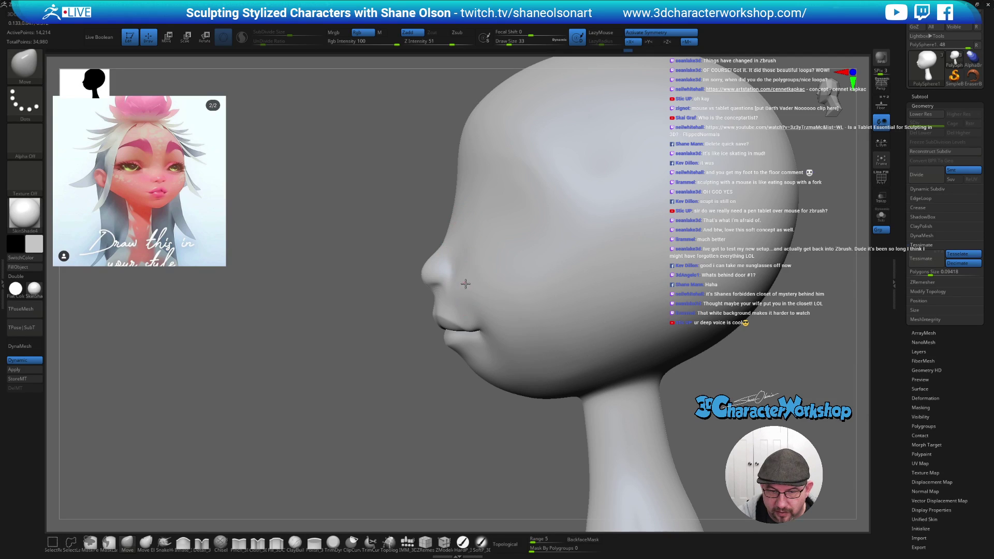
right_drag(466, 284, 468, 278)
mouse_move(468, 278)
shift+mouse_down()
mouse_move(461, 293)
mouse_move(429, 274)
mouse_move(435, 258)
shift+mouse_up()
key(s)
key(s)
mouse_move(448, 253)
ctrl+right_down()
mouse_move(462, 237)
mouse_move(380, 229)
ctrl+right_up()
ctrl+right_drag(415, 290, 417, 310)
key(s)
drag(423, 271, 413, 289)
key(s)
key(s)
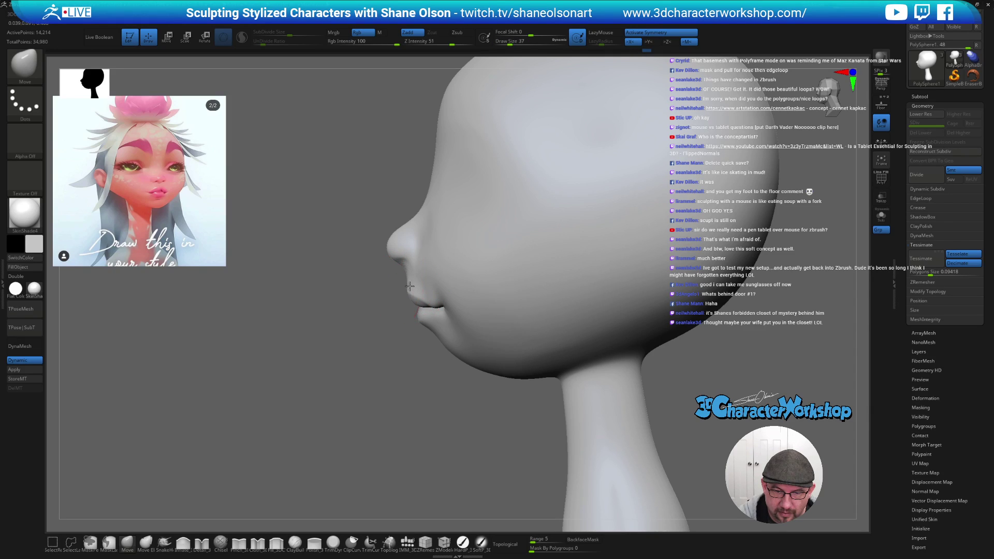
- Enable topological masking and pull the chin into a fuller profile with the Move brush at draw size 56
click(510, 545)
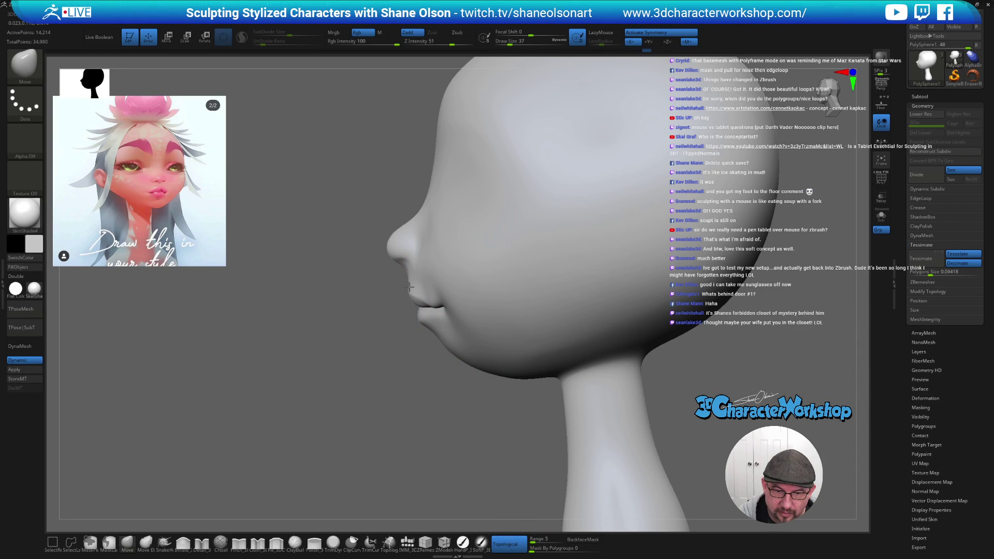
drag(409, 286, 437, 330)
key(s)
mouse_move(448, 370)
mouse_down()
mouse_move(458, 365)
mouse_move(461, 373)
mouse_up()
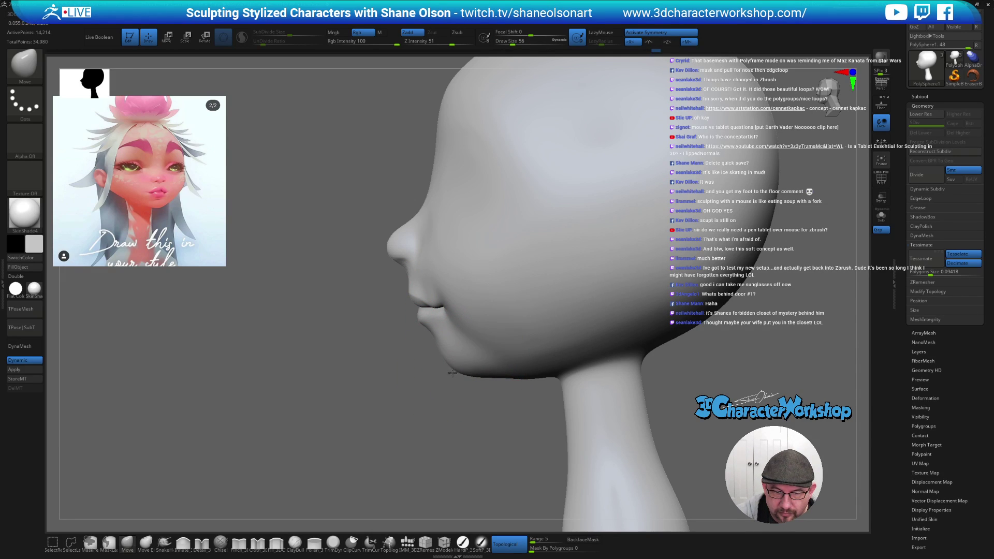
drag(483, 419, 478, 402)
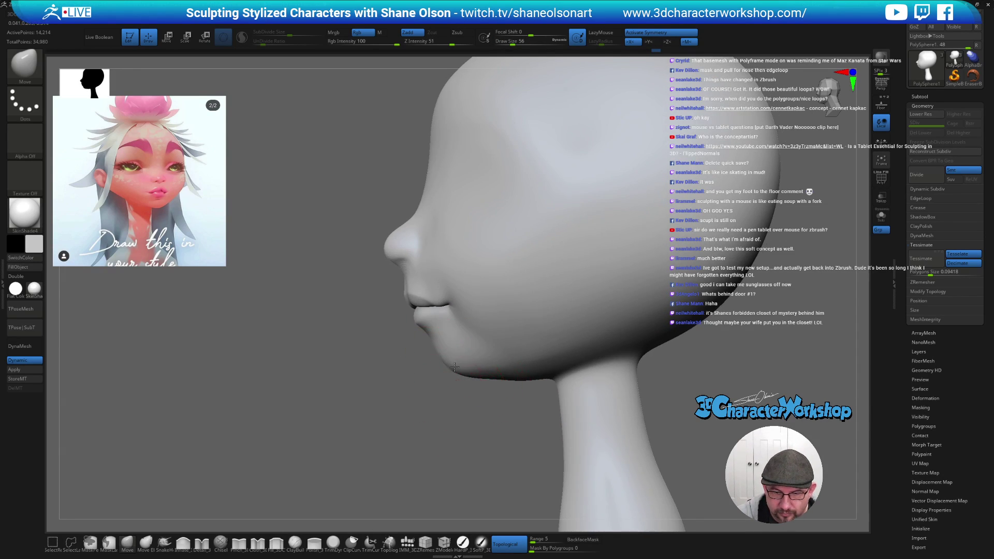
- Refine the chin and the underside of the jaw with the Move brush, starting at draw size 46
key(bracketleft)
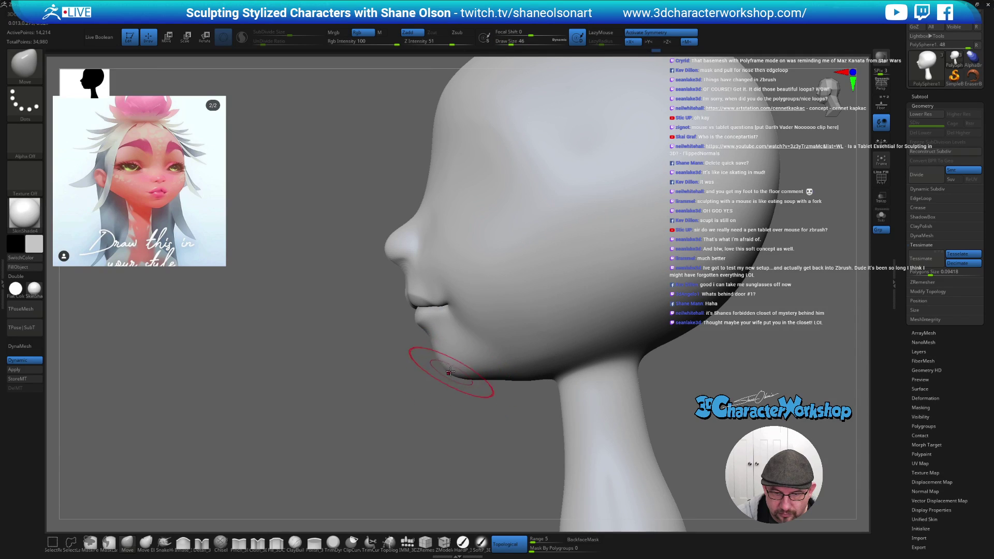
mouse_move(483, 399)
mouse_down()
mouse_move(628, 404)
mouse_move(639, 344)
mouse_move(498, 364)
mouse_up()
key(s)
drag(499, 360, 501, 358)
shift+drag(473, 418, 498, 423)
shift+click(435, 42)
mouse_move(527, 415)
ctrl+right_down()
mouse_move(511, 379)
mouse_move(525, 425)
ctrl+right_up()
right_drag(589, 412, 571, 413)
- Refine the side of the nose and adjoining cheek in three-quarter view with the Move brush at draw sizes 20 and 12
key(s)
drag(588, 420, 583, 422)
ctrl+right_drag(588, 408, 584, 438)
key(s)
mouse_move(468, 326)
mouse_down()
mouse_move(441, 327)
mouse_move(451, 328)
mouse_up()
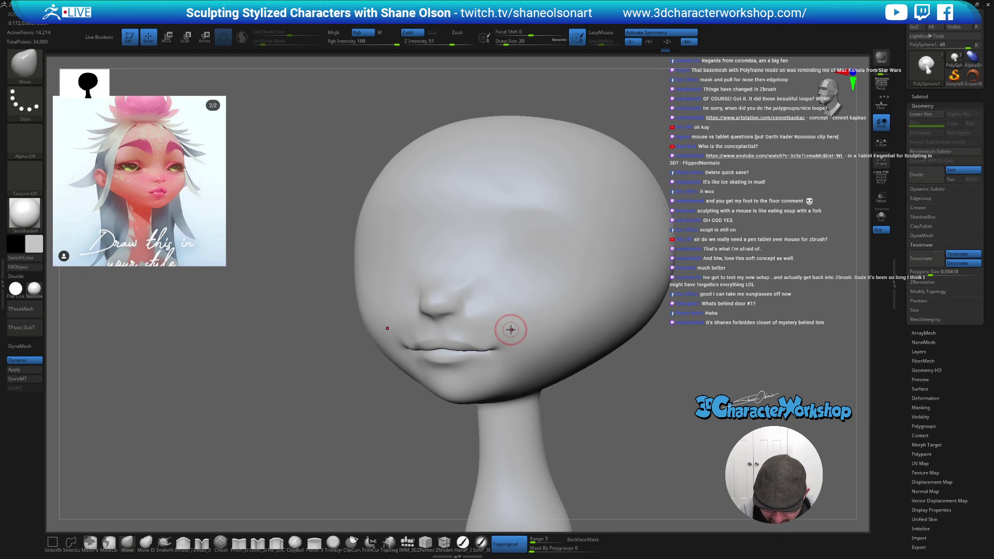
ctrl+right_drag(488, 313, 477, 293)
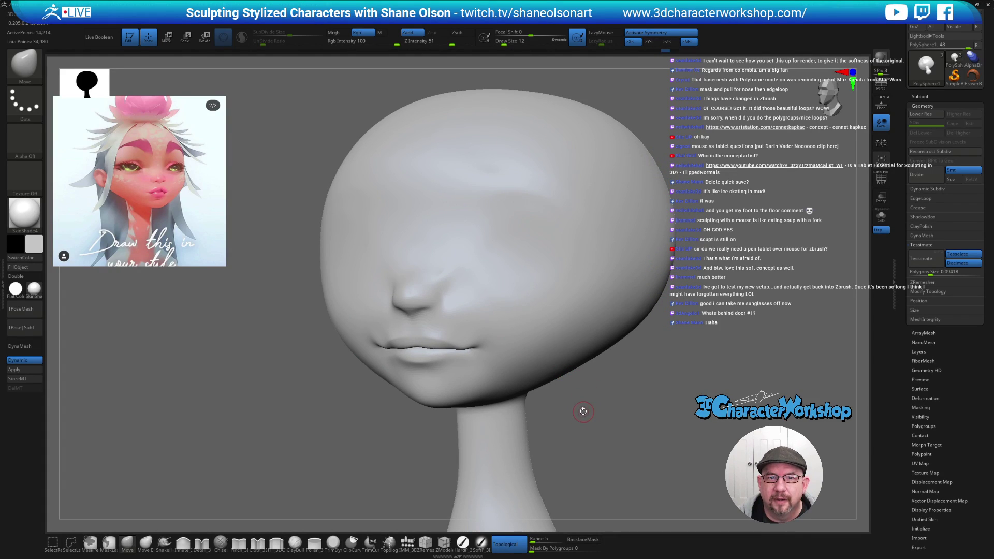
drag(586, 402, 571, 384)
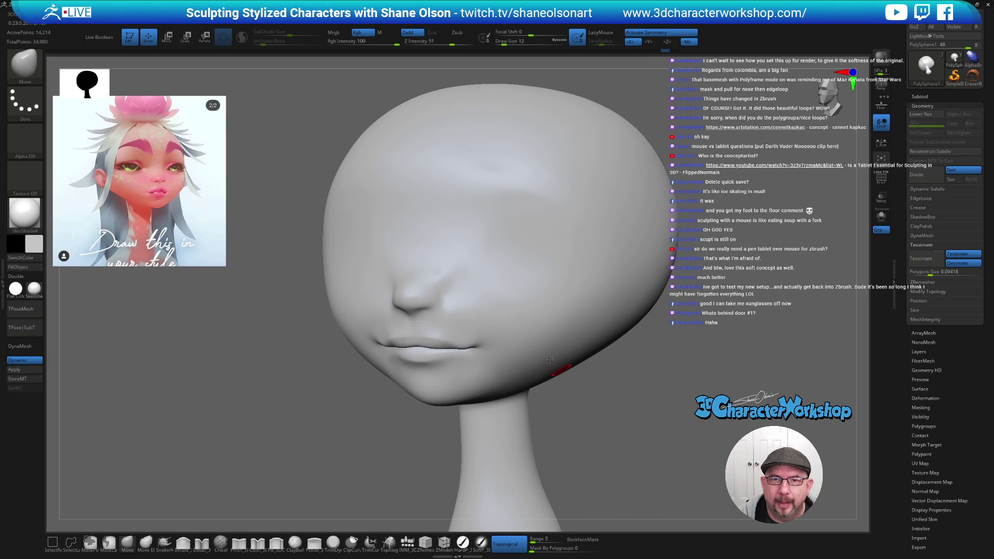
- Undo the last Move stroke above the mouth corner and smooth the cheek between nose and mouth at draw size 16
right_drag(450, 299, 425, 317)
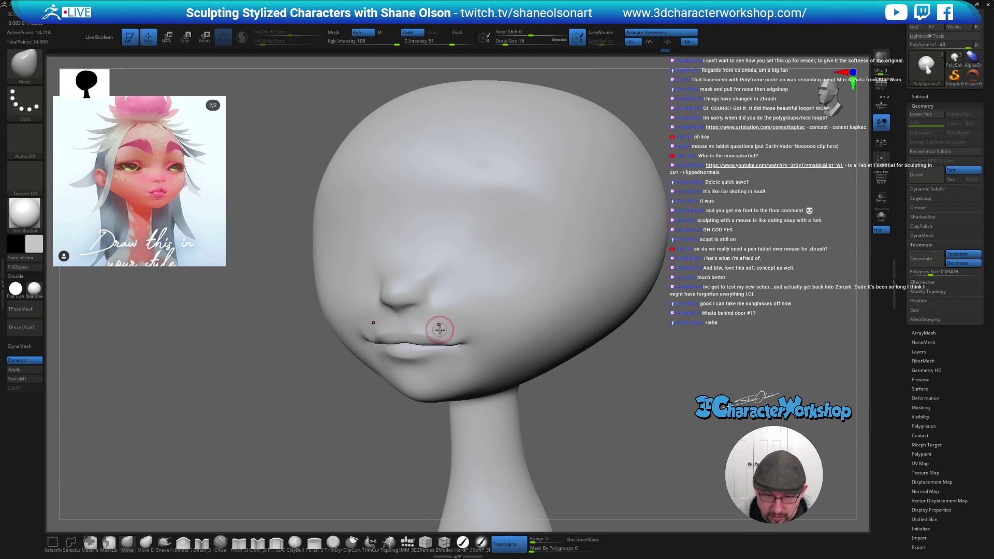
key(ctrl+z)
key(shift)
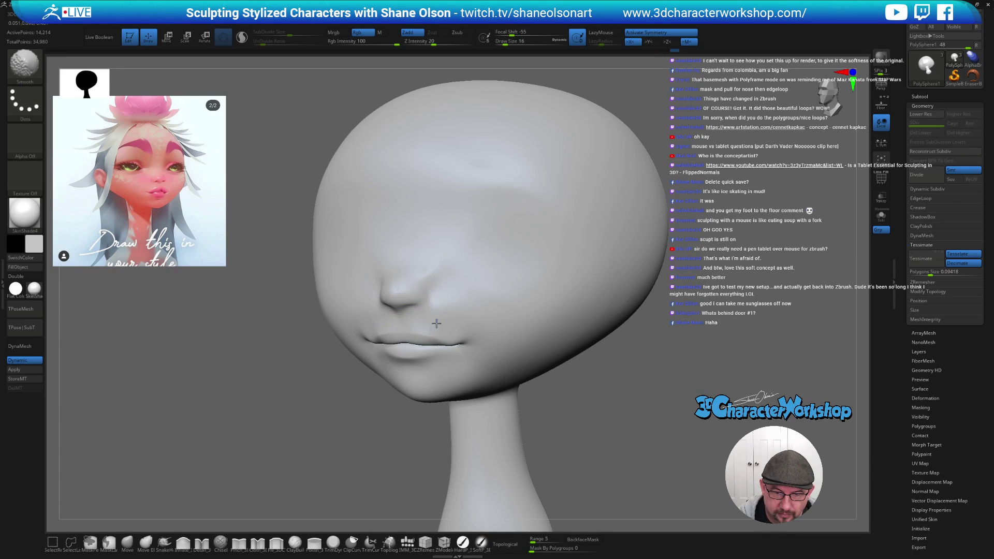
mouse_move(421, 320)
right_down()
mouse_move(457, 302)
mouse_move(422, 333)
mouse_move(454, 317)
right_up()
key(shift)
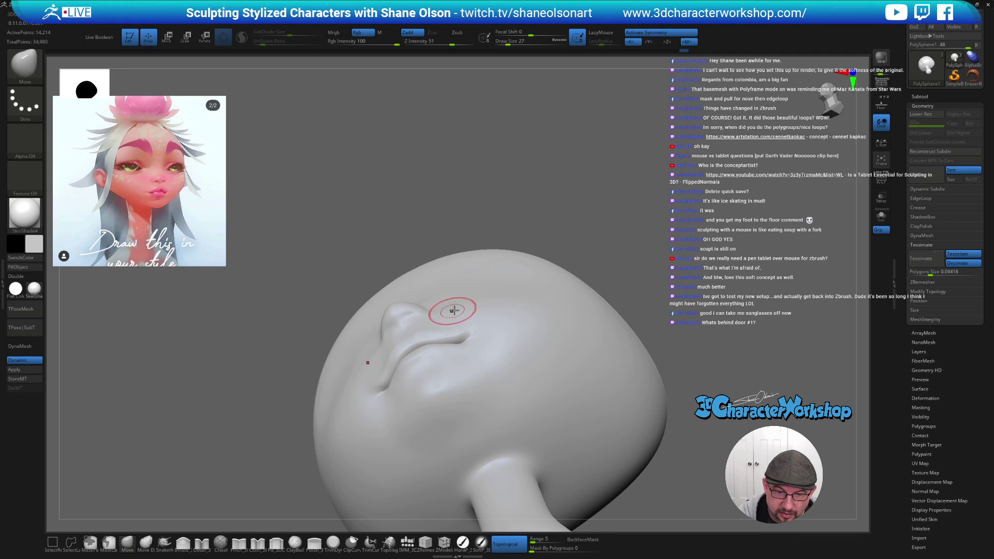
- Reshape the mouth corners from below with the Move brush at draw sizes 27 and 20, and smooth the adjoining cheek
mouse_move(479, 284)
right_down()
mouse_move(482, 275)
mouse_move(465, 295)
right_up()
key(bracketleft)
drag(446, 295, 447, 281)
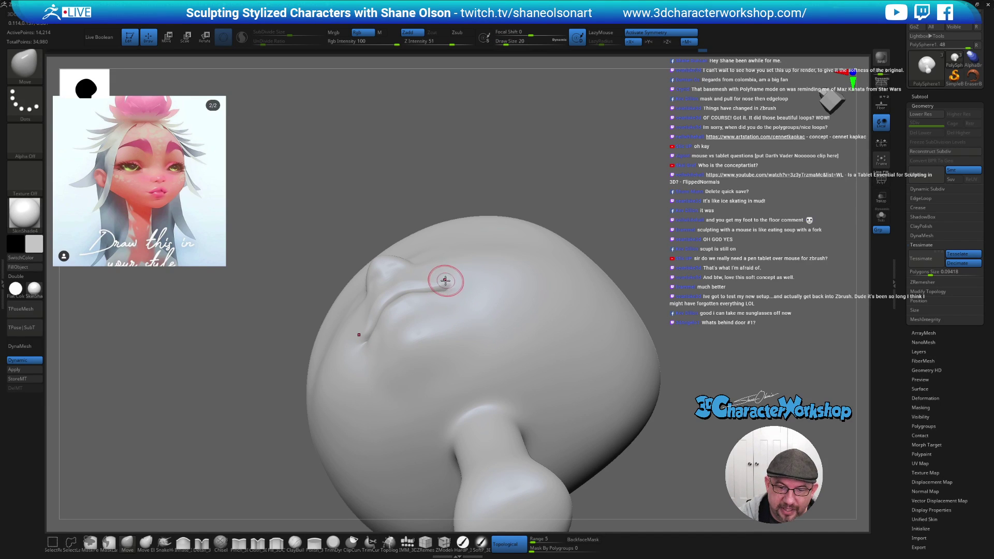
mouse_move(451, 276)
right_down()
mouse_move(455, 312)
mouse_move(464, 285)
mouse_move(477, 340)
mouse_move(471, 318)
right_up()
key(shift)
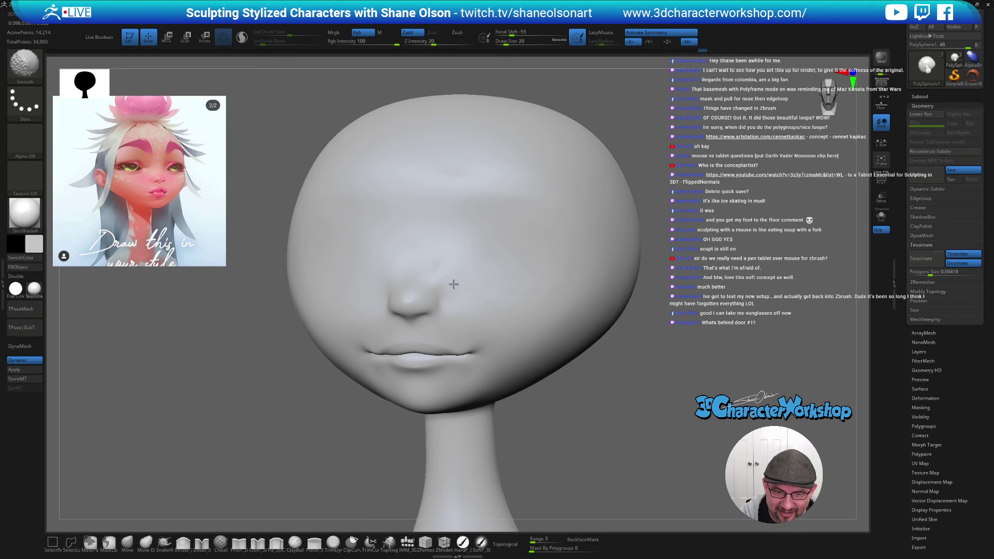
right_drag(495, 296, 497, 296)
- Set the Move brush to draw size 41 and review the head's proportions in side and front view
mouse_move(601, 402)
ctrl+right_down()
mouse_move(596, 394)
mouse_move(575, 409)
mouse_move(448, 384)
ctrl+right_up()
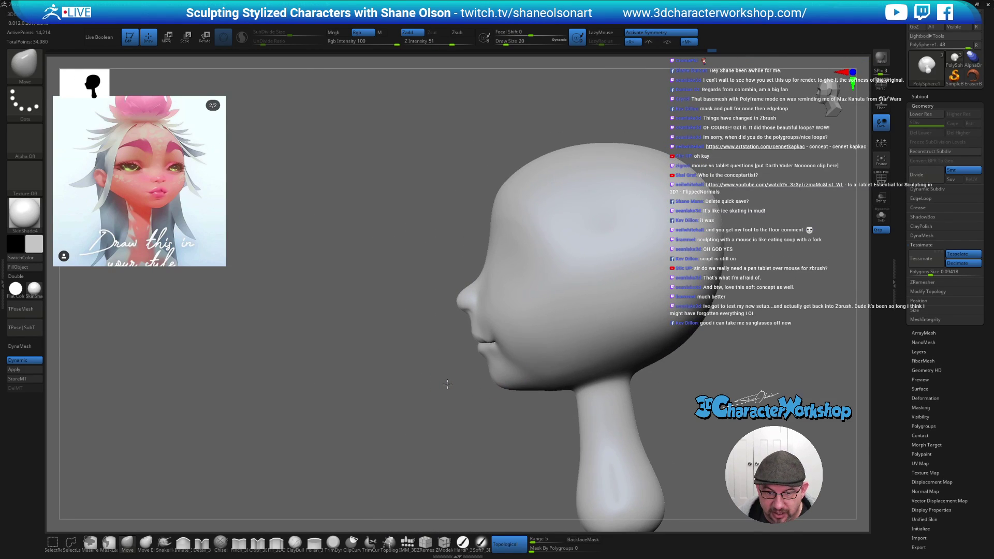
key(s)
drag(477, 321, 485, 292)
key(s)
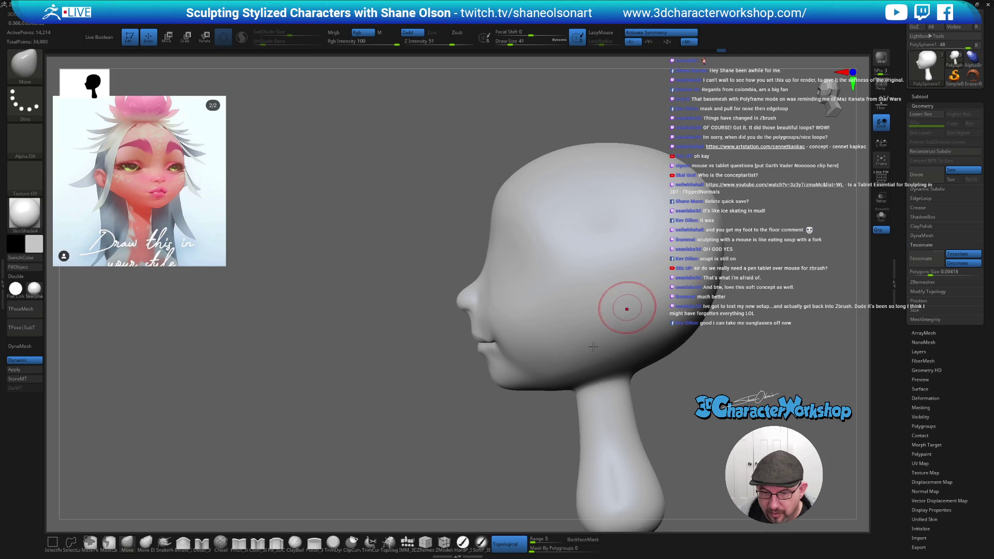
mouse_move(439, 413)
mouse_down()
mouse_move(608, 394)
mouse_move(588, 378)
mouse_up()
key(shift)
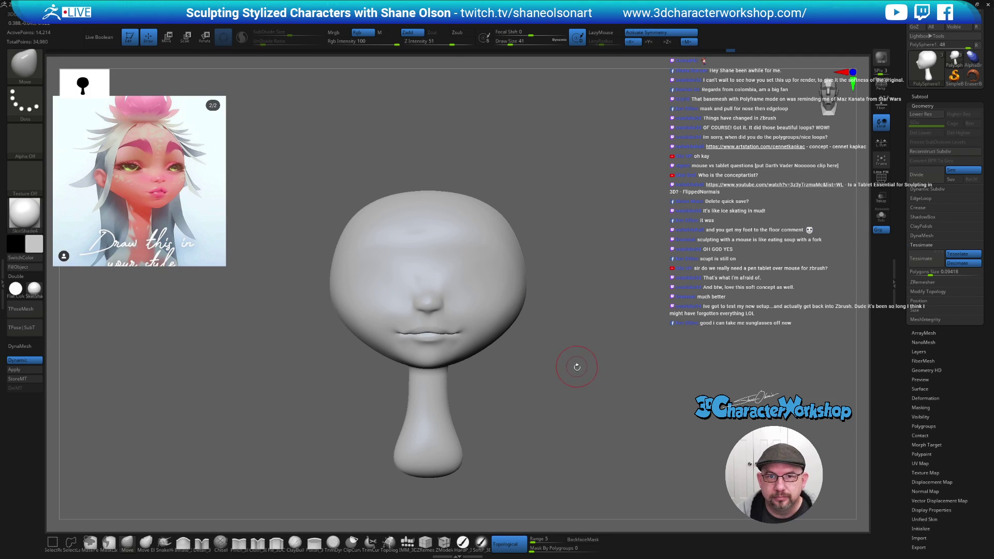
alt+drag(568, 367, 602, 389)
- Insert mirrored QuadSphere-2 eyeballs over both eye areas of the head with the insert-mesh primitives brush
click(920, 96)
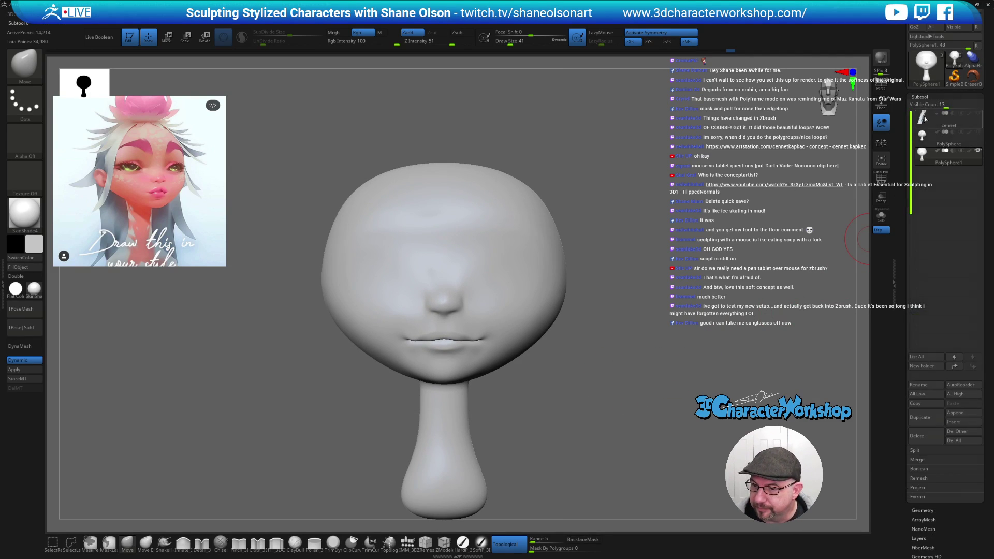
click(407, 542)
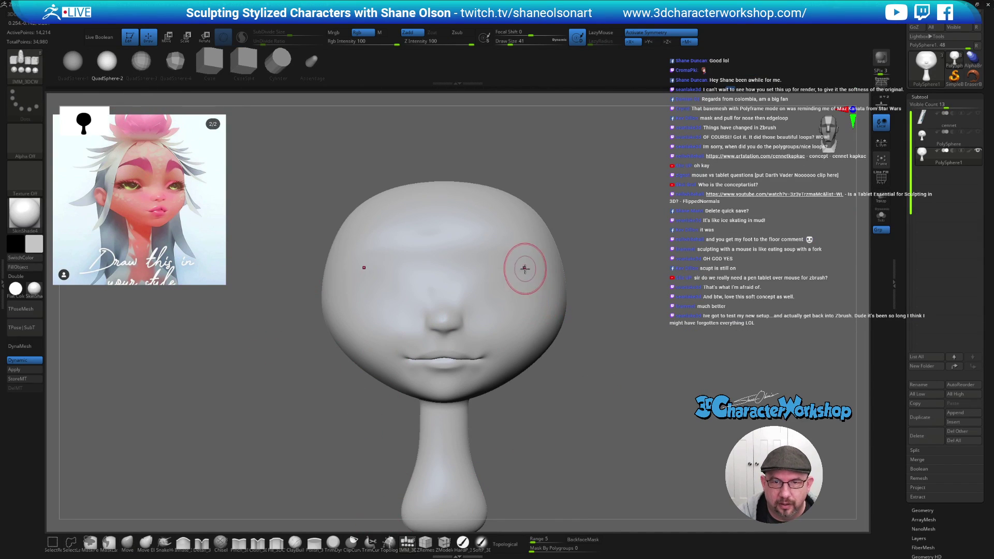
drag(502, 288, 506, 324)
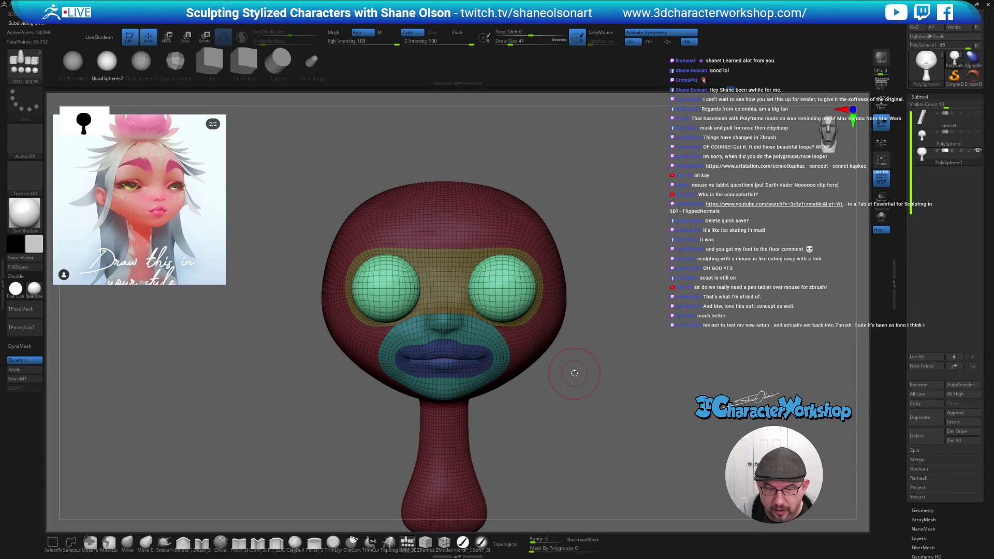
- Move the eyeballs back into the head and shift their spacing slightly with the gizmo
drag(575, 374, 577, 388)
drag(637, 401, 609, 398)
drag(687, 409, 639, 388)
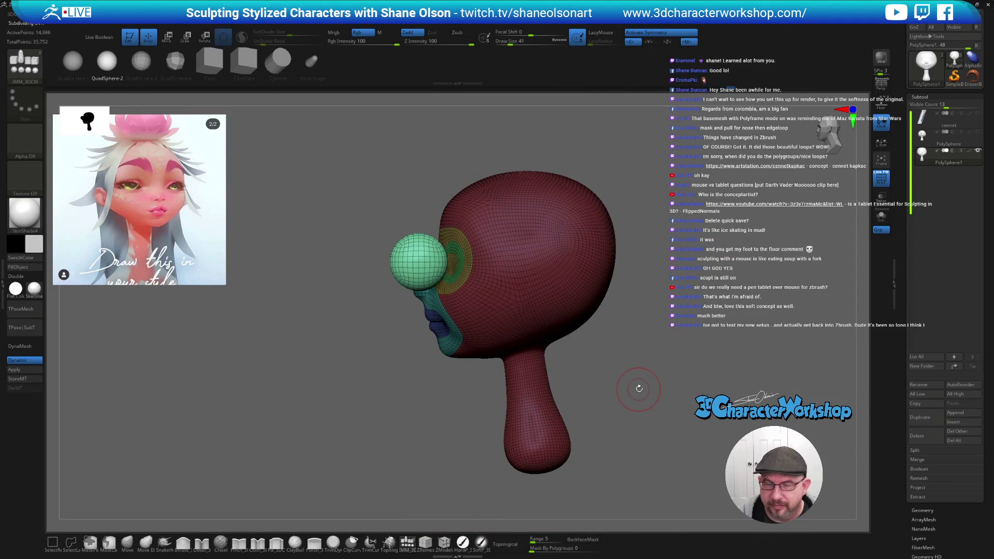
key(w)
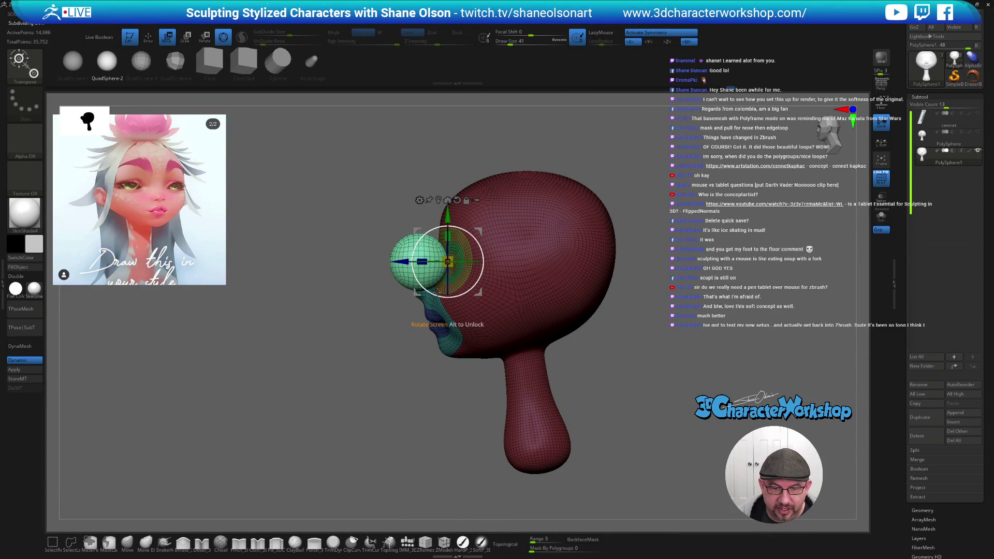
drag(476, 236, 421, 287)
drag(294, 317, 330, 315)
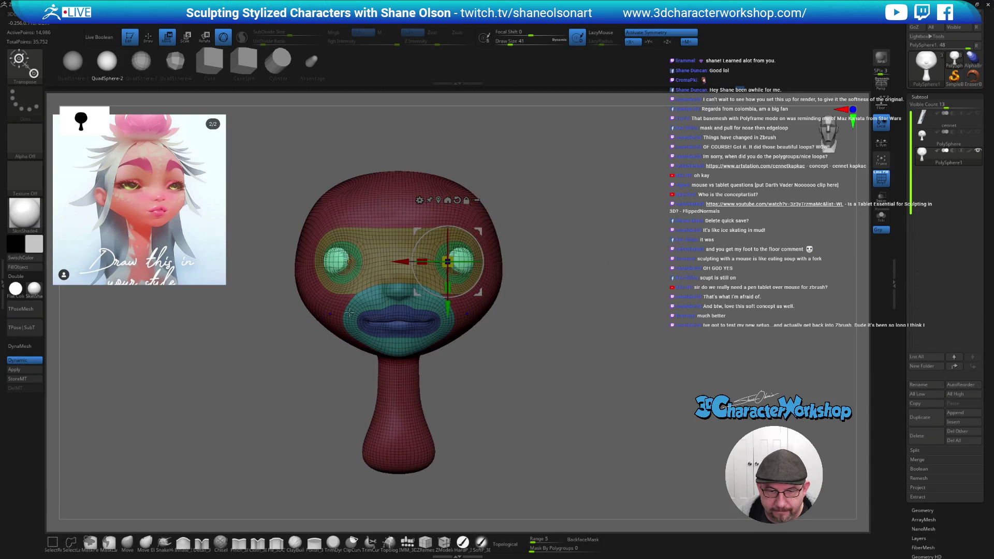
drag(402, 261, 396, 262)
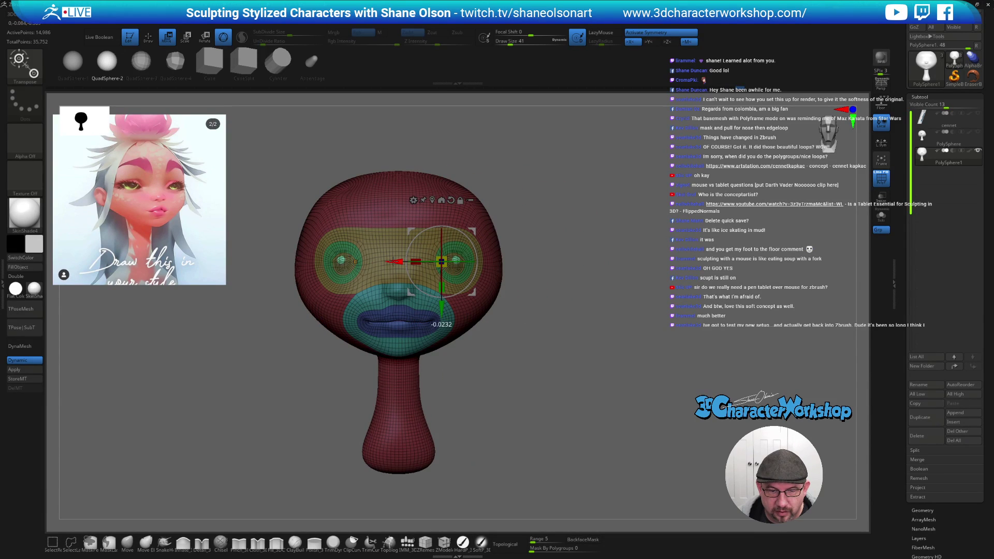
- Fine-tune the eyeballs' position in side view and split the unmasked points into a separate subtool
shift+drag(547, 325, 508, 318)
drag(493, 262, 488, 262)
alt+drag(371, 266, 319, 329)
drag(422, 342, 422, 348)
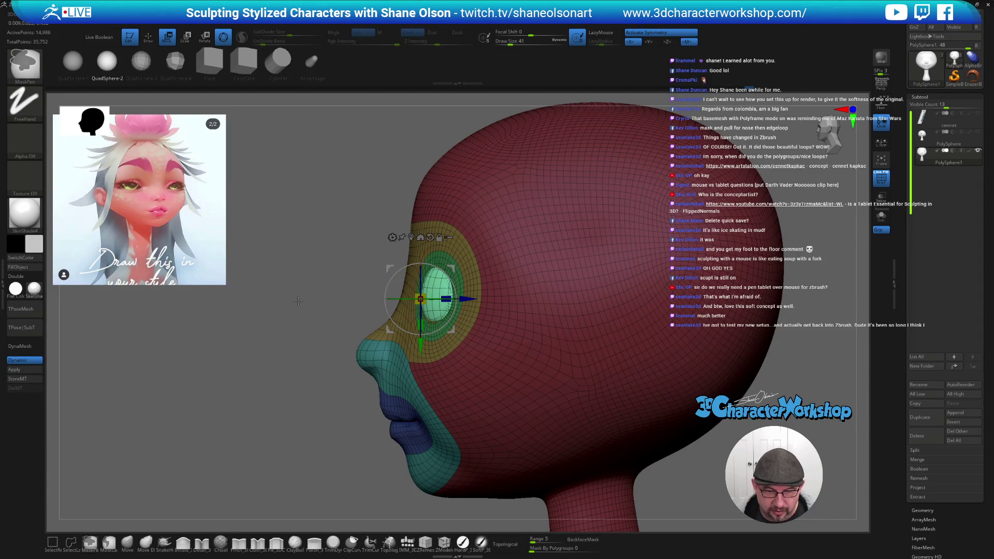
key(3)
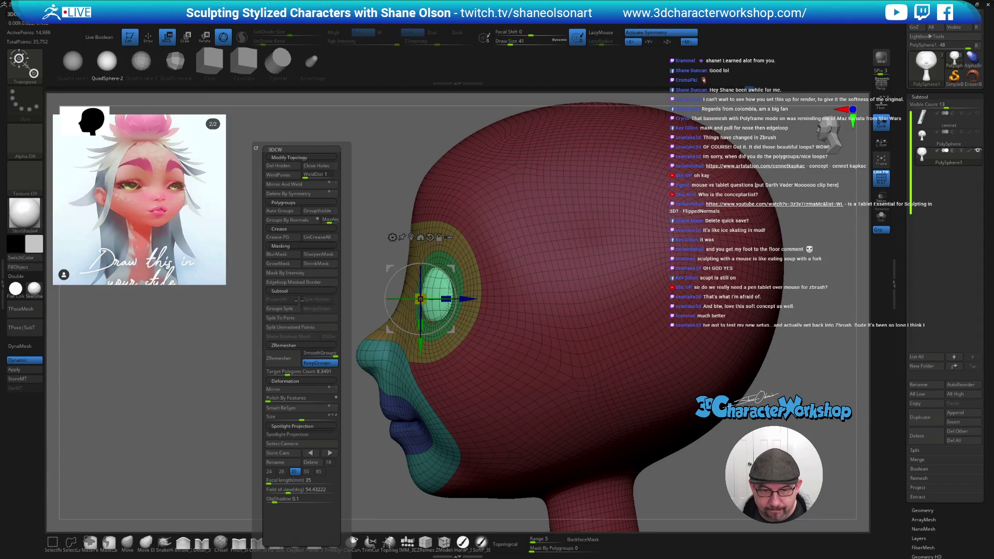
click(303, 328)
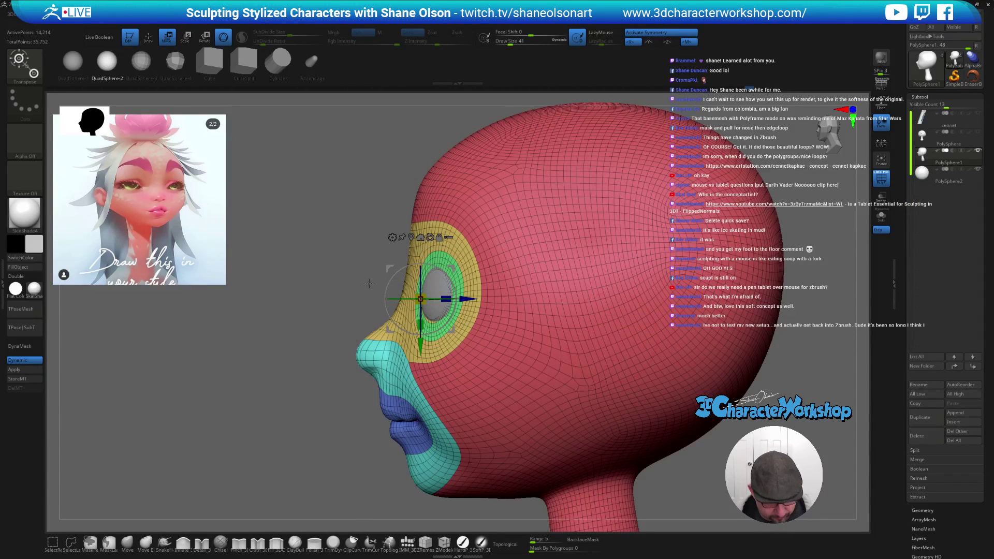
- Fit the eye-area surface around the eyeball in side view with the Move brush at draw sizes 68 and 60
key(q)
click(129, 543)
key(s)
drag(308, 303, 313, 303)
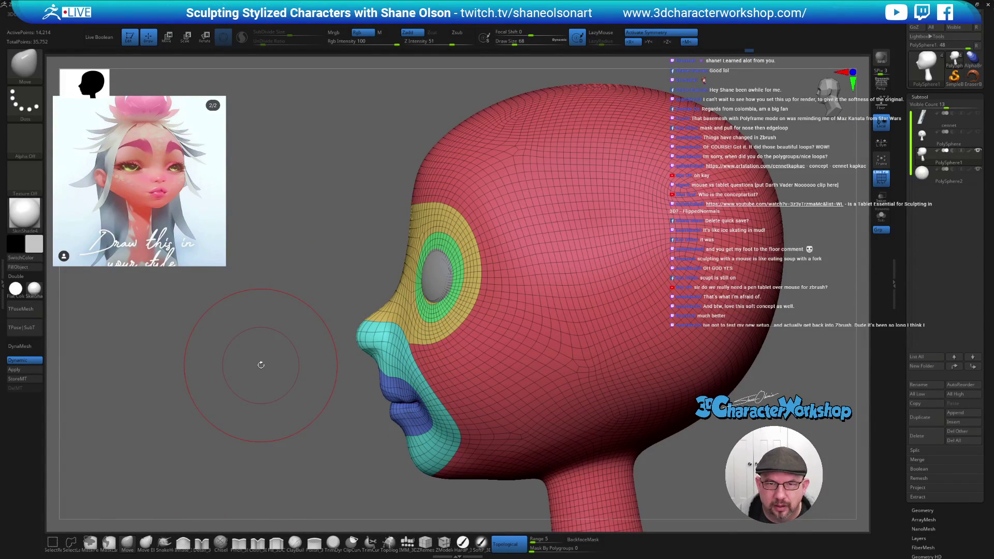
ctrl+right_drag(474, 298, 467, 299)
key(s)
key(s)
drag(442, 278, 458, 273)
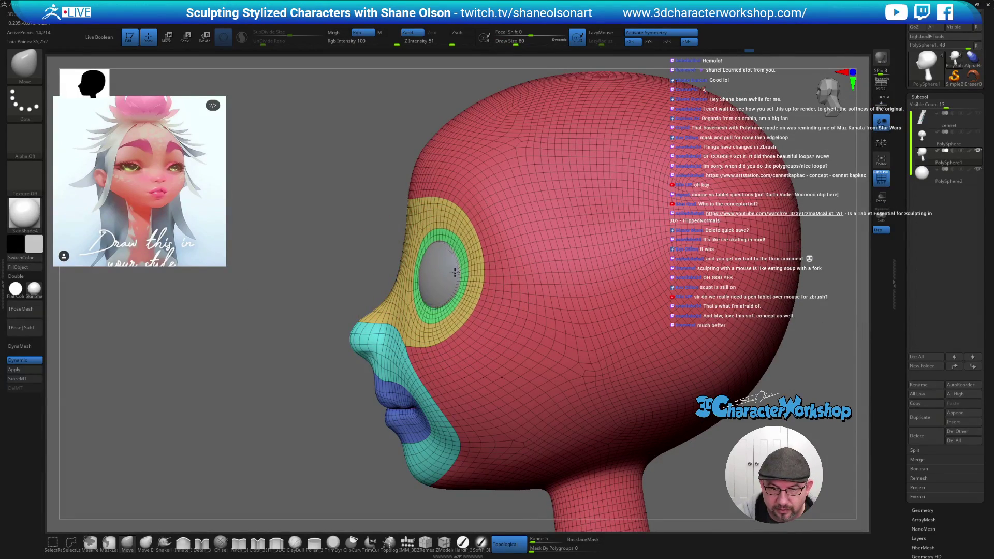
- Refine how the outer eye area wraps around the eyeball with the Move brush, going up to draw size 71
mouse_move(461, 265)
right_down()
mouse_move(488, 260)
mouse_move(471, 265)
mouse_move(483, 289)
mouse_move(462, 287)
right_up()
key(s)
drag(475, 293, 473, 292)
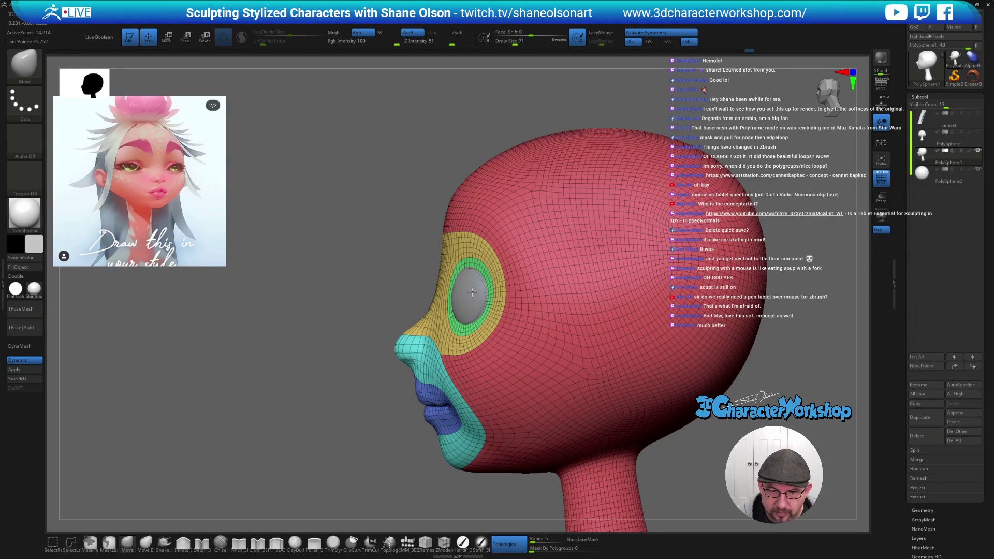
right_drag(484, 289, 789, 398)
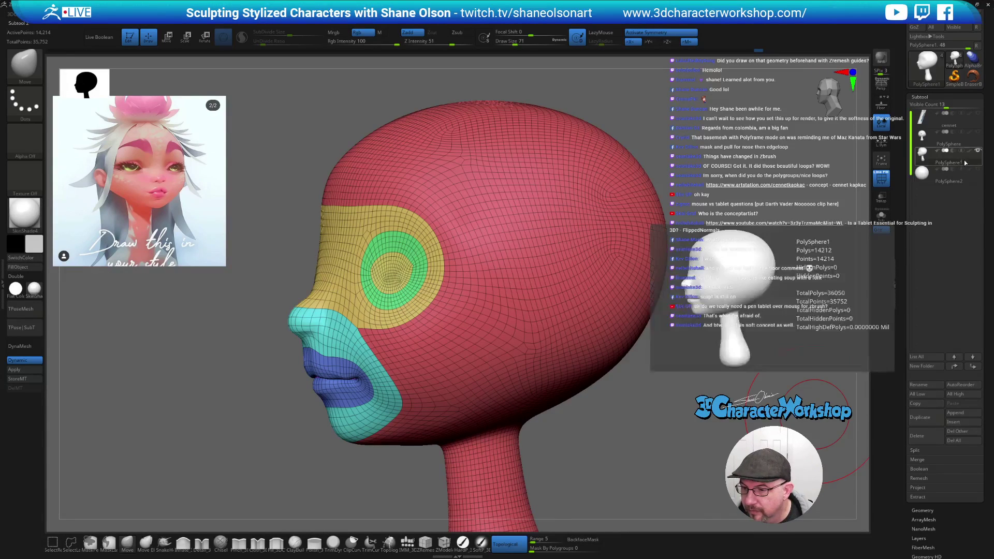
right_drag(644, 337, 655, 359)
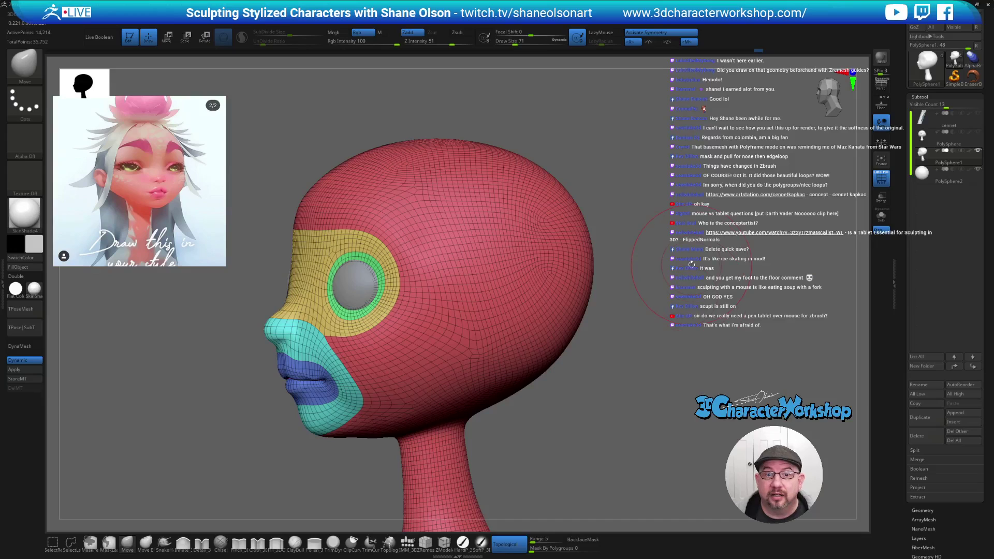
mouse_move(677, 266)
ctrl+right_down()
mouse_move(707, 230)
mouse_move(704, 242)
mouse_move(674, 207)
ctrl+right_up()
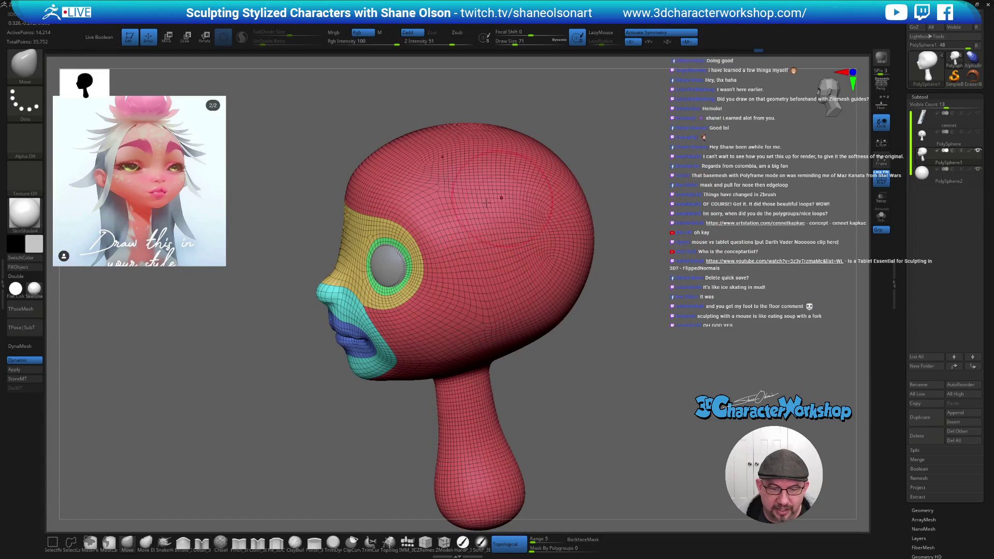
- Adjust the brow and eye region against the head profile with the Move brush at draw size 62
ctrl+right_drag(615, 362, 617, 366)
key(s)
drag(616, 366, 614, 366)
right_drag(274, 334, 268, 327)
drag(267, 326, 305, 171)
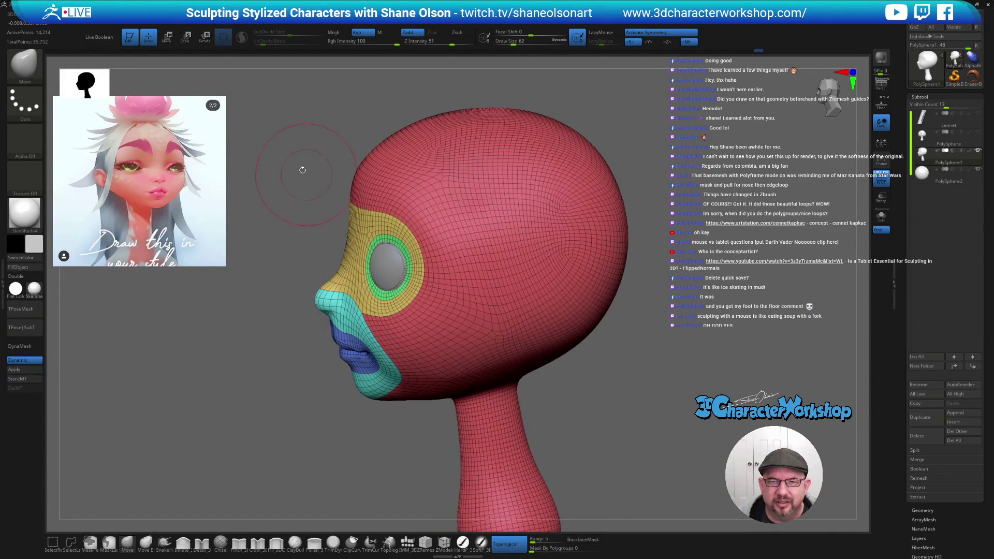
scroll(292, 151, up, 3)
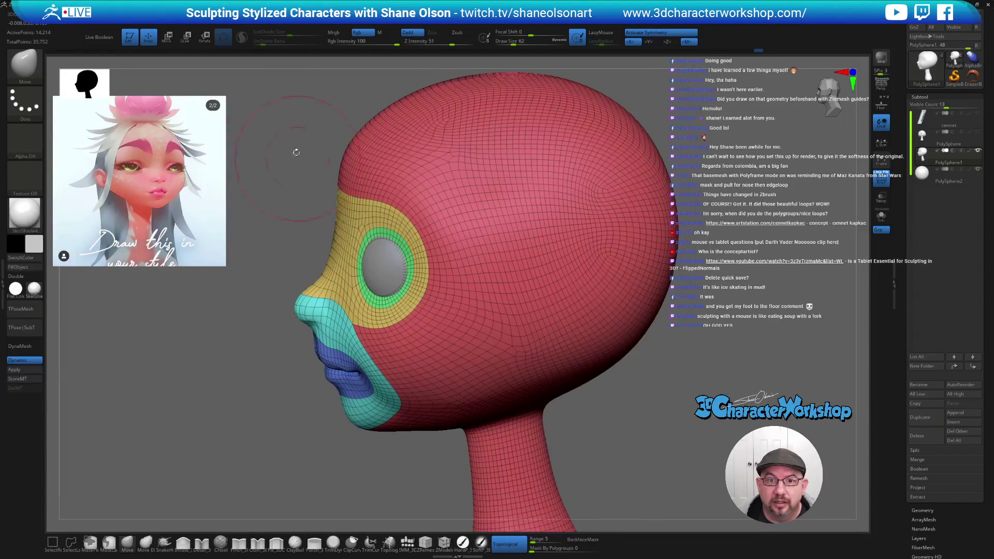
drag(293, 140, 319, 124)
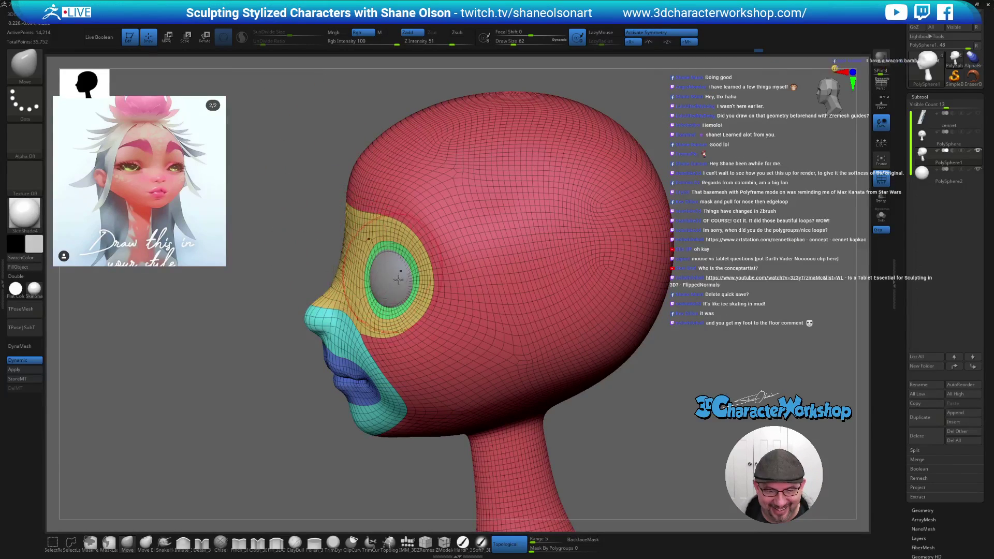
- Set the draw size to 23, turn on transparency and isolate the head mesh around the eye opening
key(s)
drag(344, 178, 314, 171)
key(s)
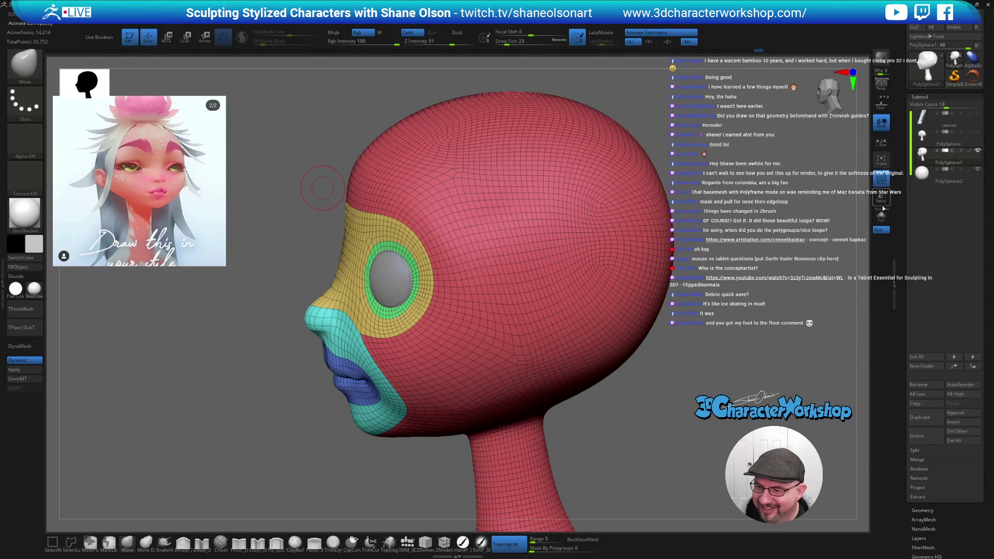
click(884, 220)
click(884, 216)
click(882, 198)
ctrl+right_drag(497, 140, 548, 336)
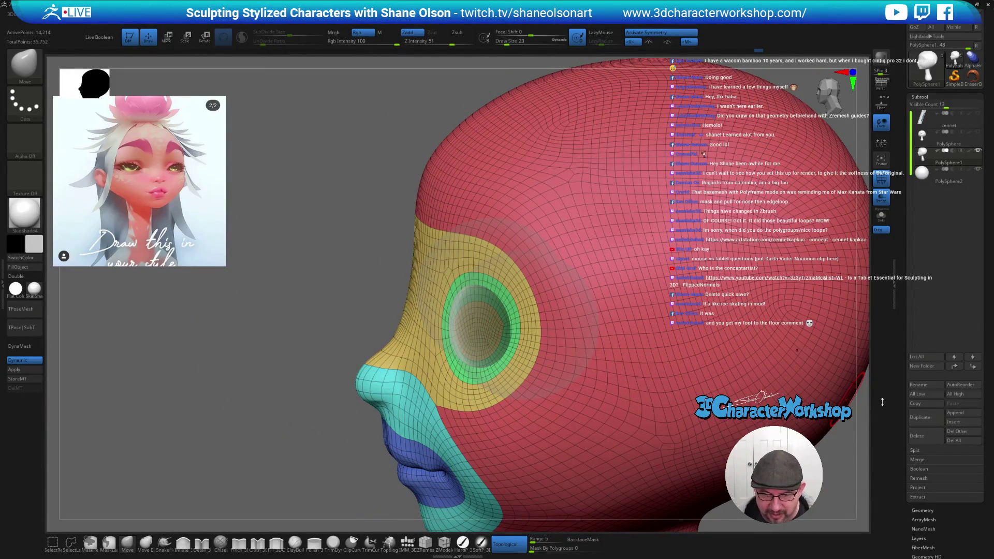
click(882, 214)
alt+right_drag(284, 285, 291, 310)
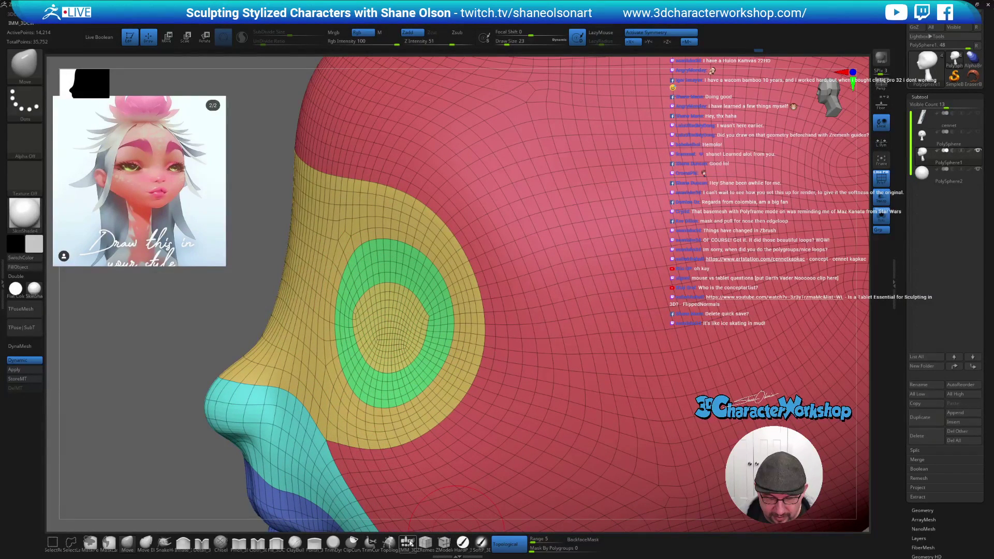
- Extrude the eye openings inward into sockets with the ZModeler brush and turn off dynamic subdivision
click(444, 542)
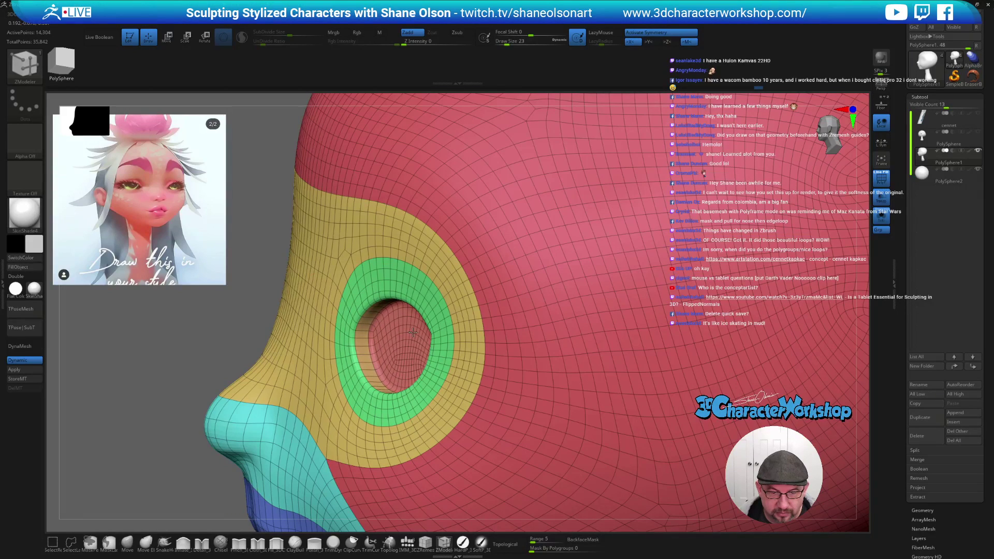
mouse_move(272, 236)
mouse_down()
mouse_move(275, 222)
mouse_move(282, 228)
mouse_up()
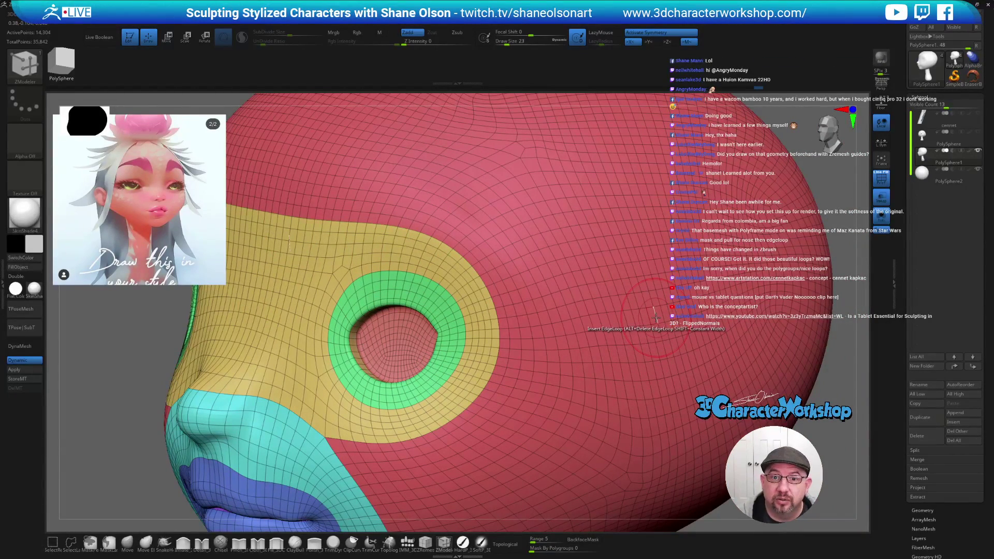
ctrl+right_drag(395, 337, 436, 357)
key(shift)
key(shift+d)
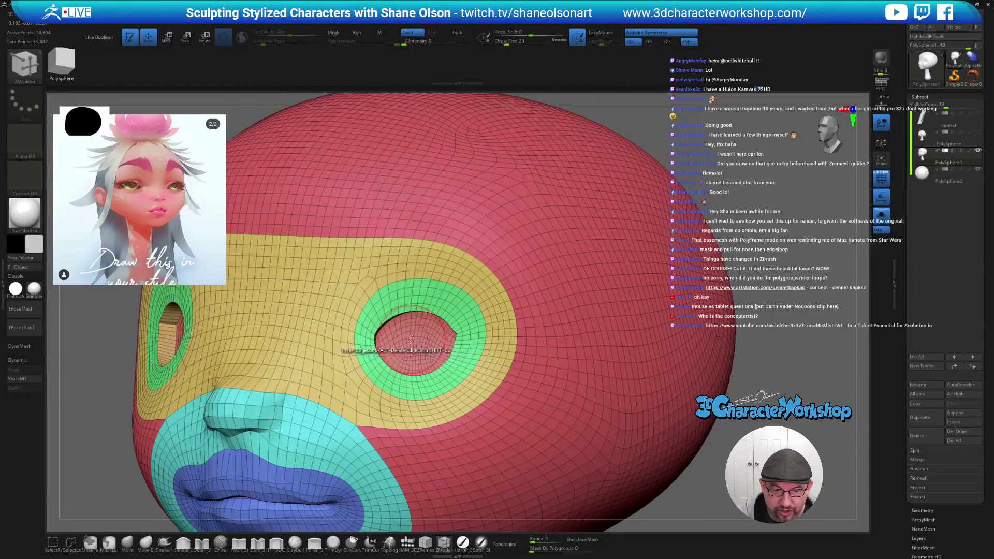
- Add edge loops to the eye sockets with the ZModeler brush, checking them with dynamic subdivision on and off
shift+drag(410, 339, 415, 337)
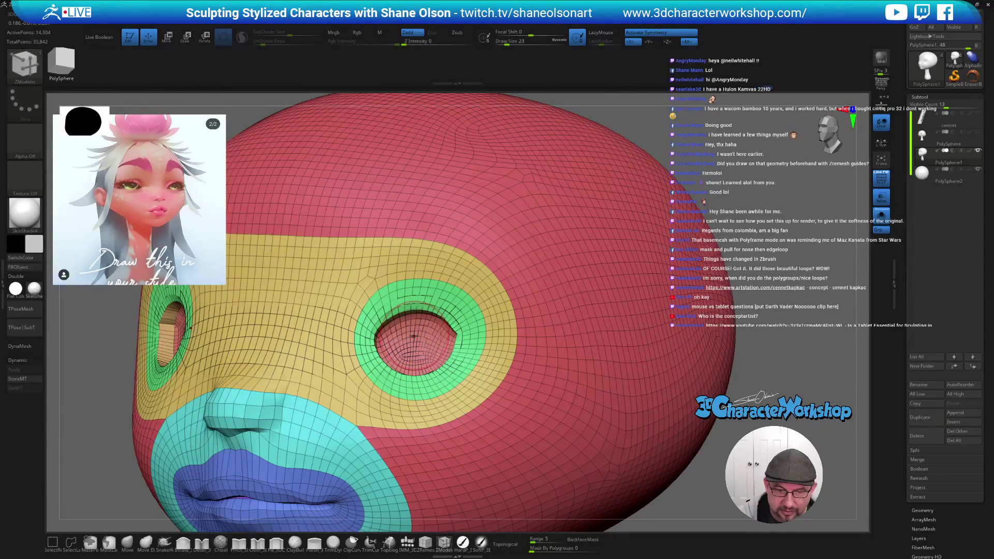
key(shift)
key(d)
mouse_move(460, 342)
right_down()
mouse_move(409, 344)
mouse_move(417, 360)
mouse_move(406, 362)
right_up()
key(shift)
key(shift+d)
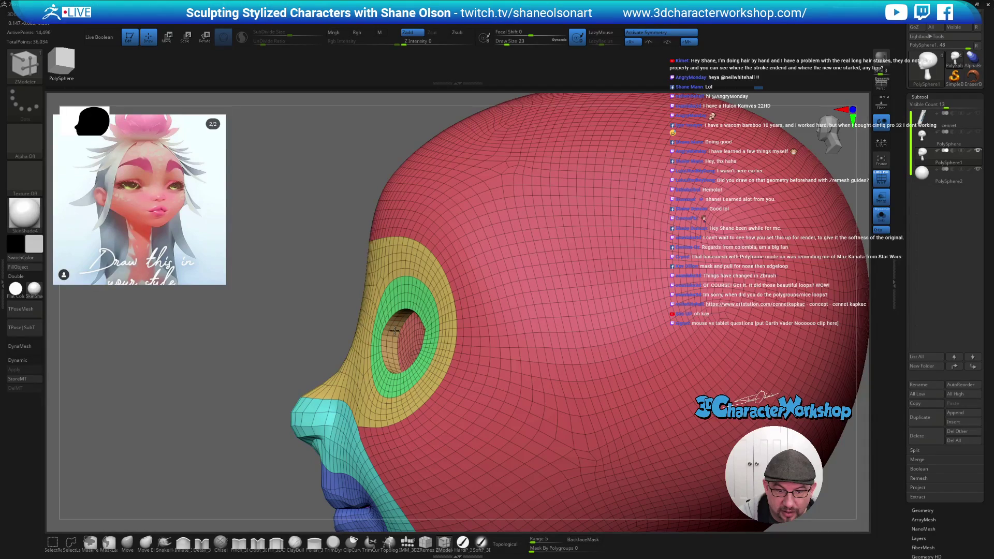
- Examine the eye socket opening from the side and set the draw size to 23
ctrl+right_drag(427, 361, 392, 333)
key(s)
drag(392, 331, 388, 331)
right_drag(357, 331, 388, 322)
mouse_move(371, 333)
shift+mouse_down()
mouse_move(494, 288)
mouse_move(460, 345)
mouse_move(378, 338)
mouse_move(488, 340)
shift+mouse_up()
right_drag(526, 348, 461, 357)
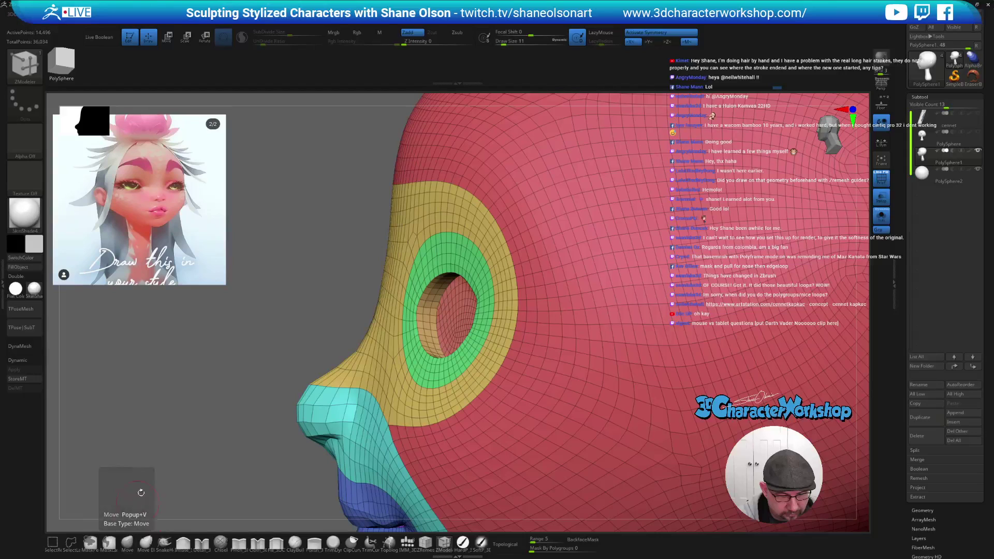
key(s)
drag(225, 373, 228, 373)
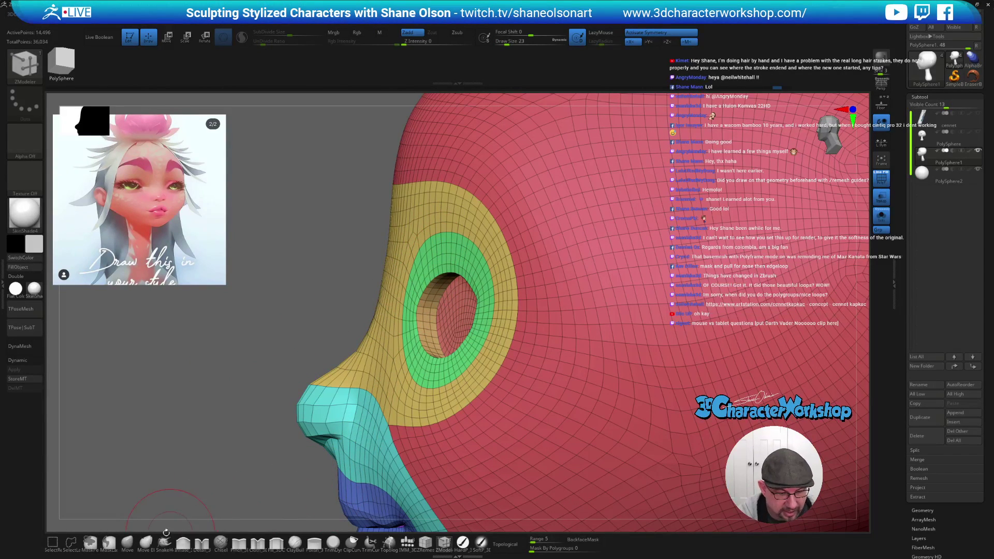
- Select the SnakeHook brush and turn off transparency and solo display to bring back the eyeballs in the sockets
click(164, 545)
drag(318, 351, 452, 176)
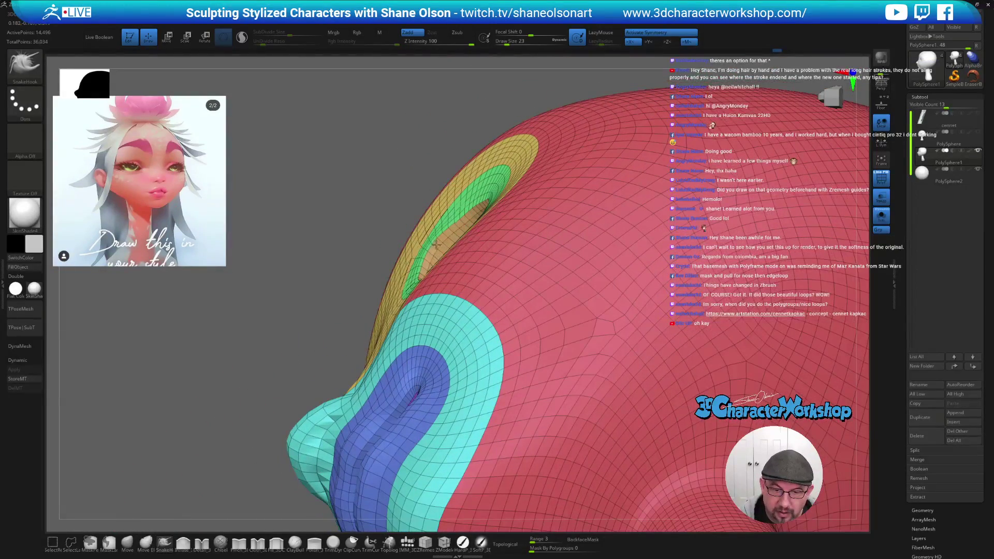
right_drag(472, 212, 455, 350)
drag(456, 350, 568, 434)
ctrl+right_drag(599, 439, 591, 411)
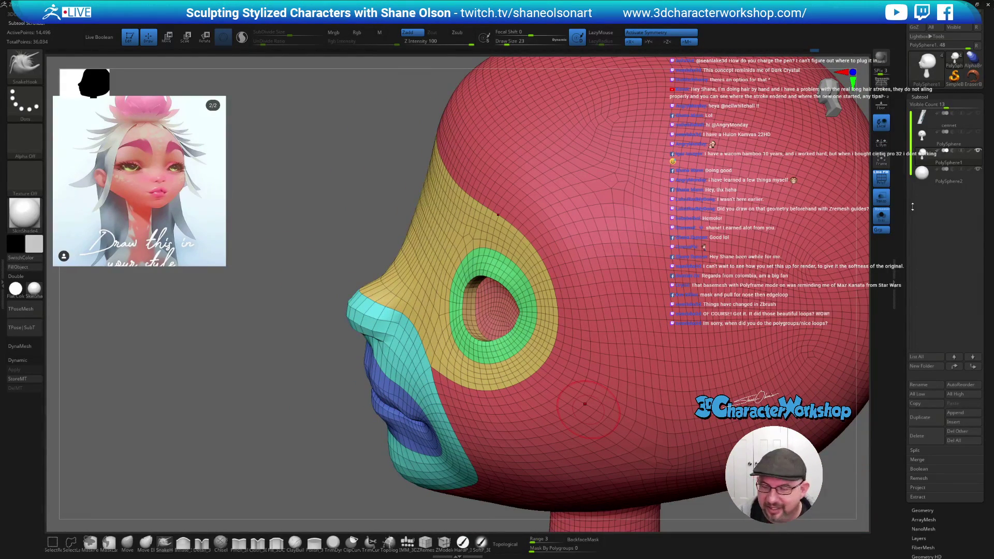
click(883, 213)
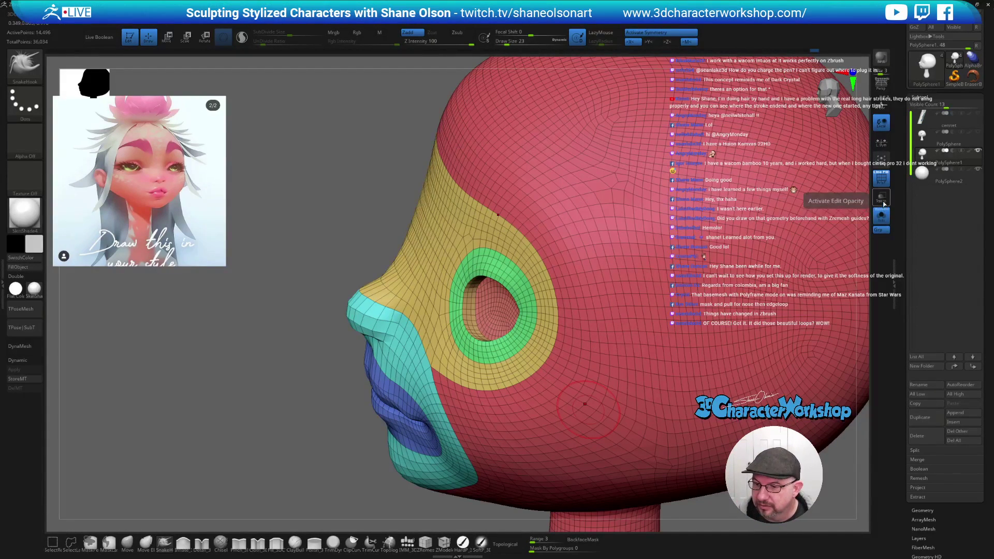
- Pull the eyelid rims around the eyeballs with the SnakeHook brush at draw sizes 37 and 33, undoing one stroke
right_drag(566, 359, 454, 324)
key(bracketright)
key(bracketright)
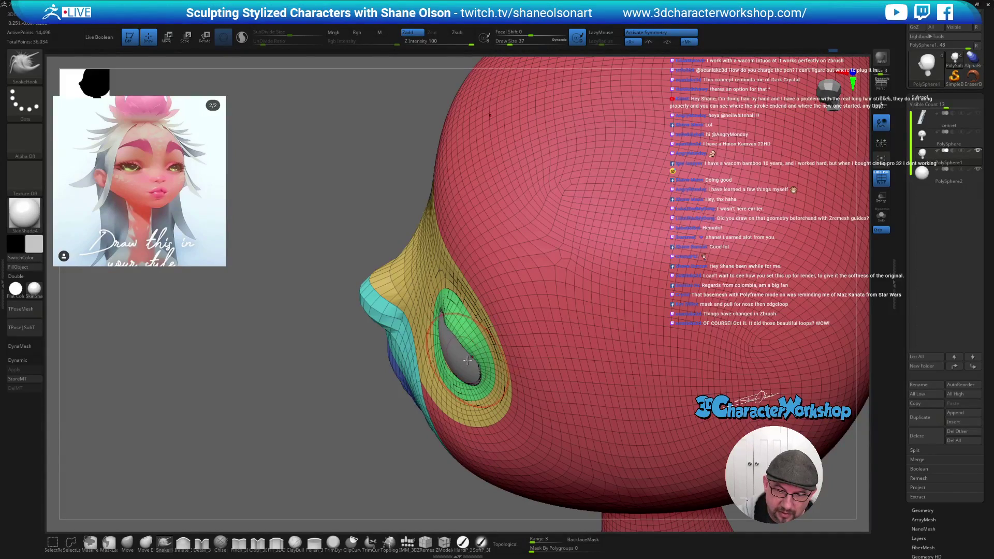
mouse_move(488, 372)
right_down()
mouse_move(495, 323)
mouse_move(508, 380)
mouse_move(489, 379)
right_up()
drag(417, 379, 411, 380)
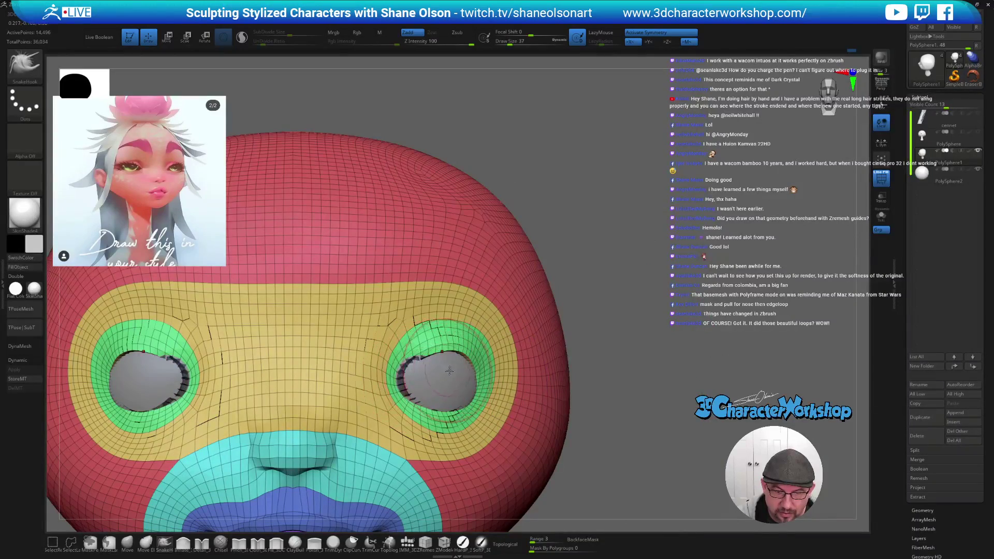
key(ctrl+z)
mouse_move(448, 371)
right_down()
mouse_move(475, 347)
mouse_move(442, 364)
right_up()
key(bracketleft)
drag(412, 372, 405, 375)
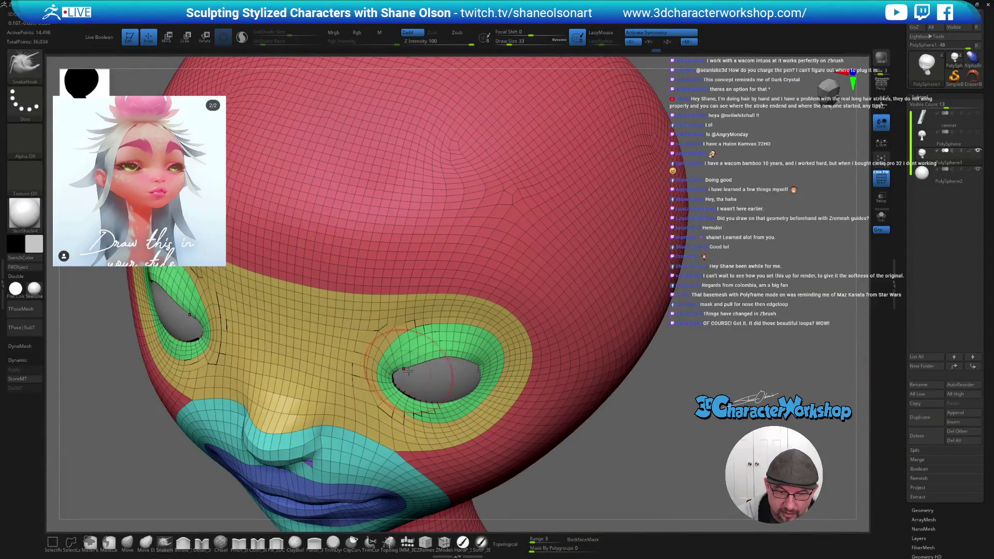
- Shape the eye openings into almonds against the eyeballs, working the lids and corners at draw size 33
right_drag(502, 372, 490, 391)
drag(439, 363, 441, 371)
mouse_move(466, 374)
right_down()
mouse_move(451, 371)
mouse_move(498, 366)
mouse_move(495, 377)
right_up()
drag(495, 378, 490, 384)
right_drag(491, 384, 446, 352)
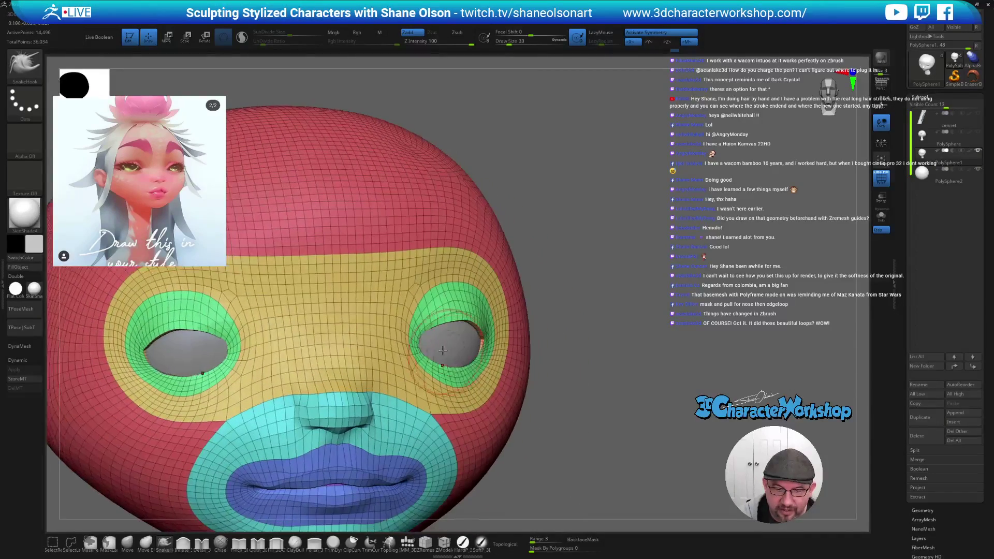
drag(425, 344, 422, 344)
right_drag(459, 358, 432, 348)
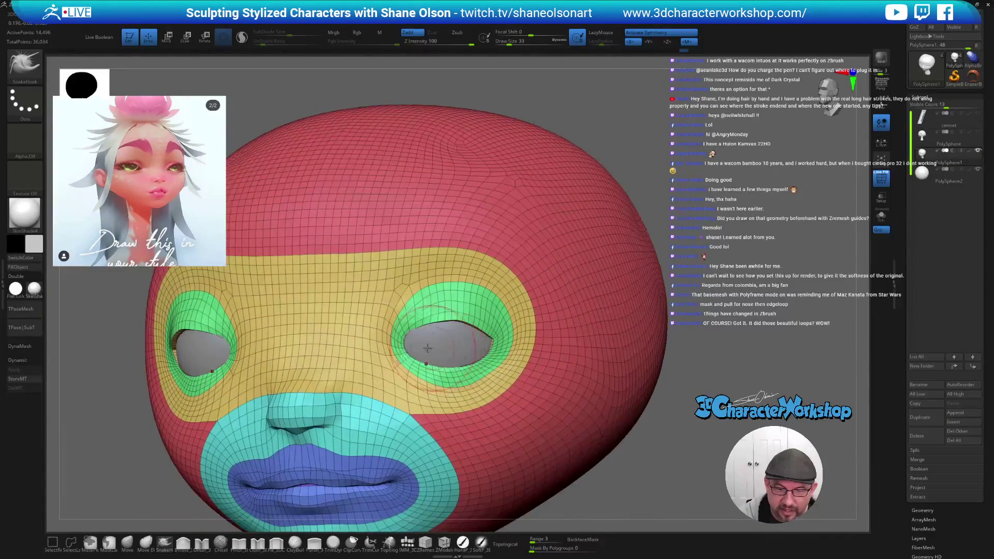
- Refine the inner and outer eye corners and upper lids at draw size 25, smoothing the mesh beside the inner corner
key(s)
drag(409, 343, 405, 343)
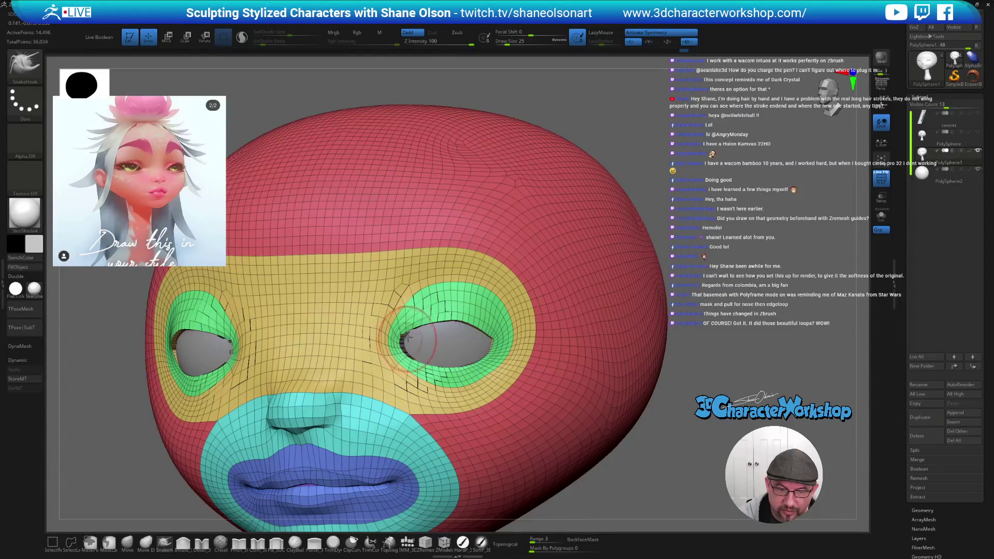
mouse_move(408, 290)
shift+mouse_down()
mouse_move(392, 311)
mouse_move(420, 325)
shift+mouse_up()
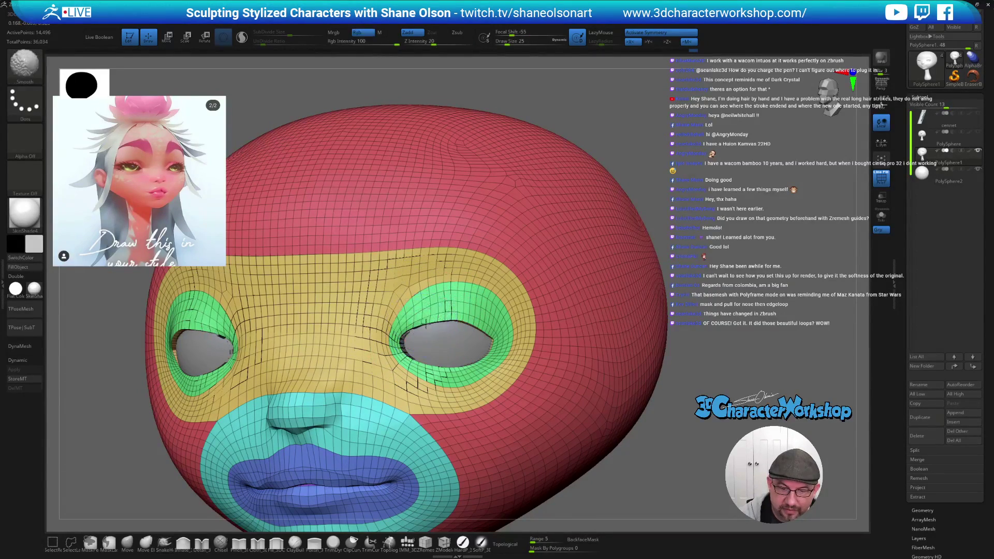
mouse_move(420, 326)
right_down()
mouse_move(485, 328)
mouse_move(467, 314)
right_up()
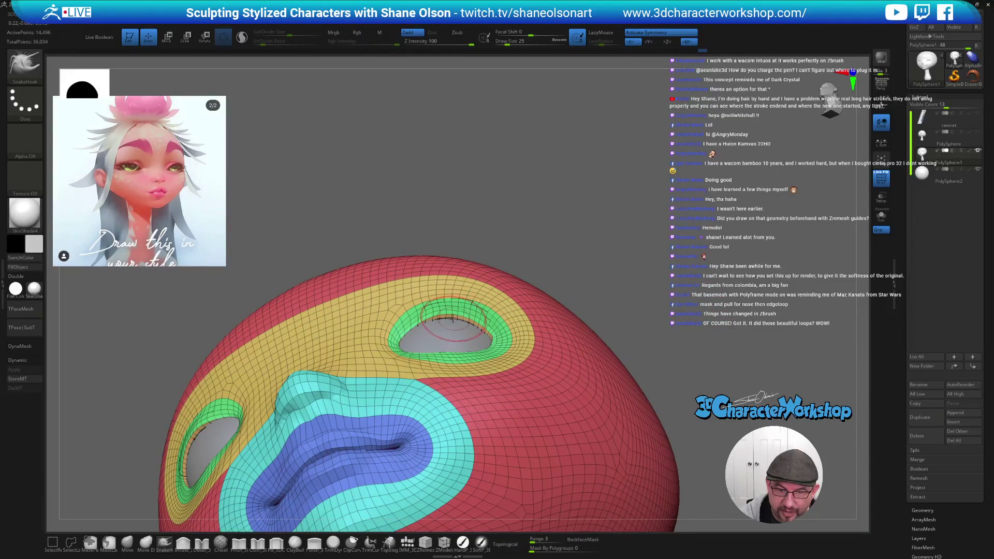
right_drag(487, 319, 501, 378)
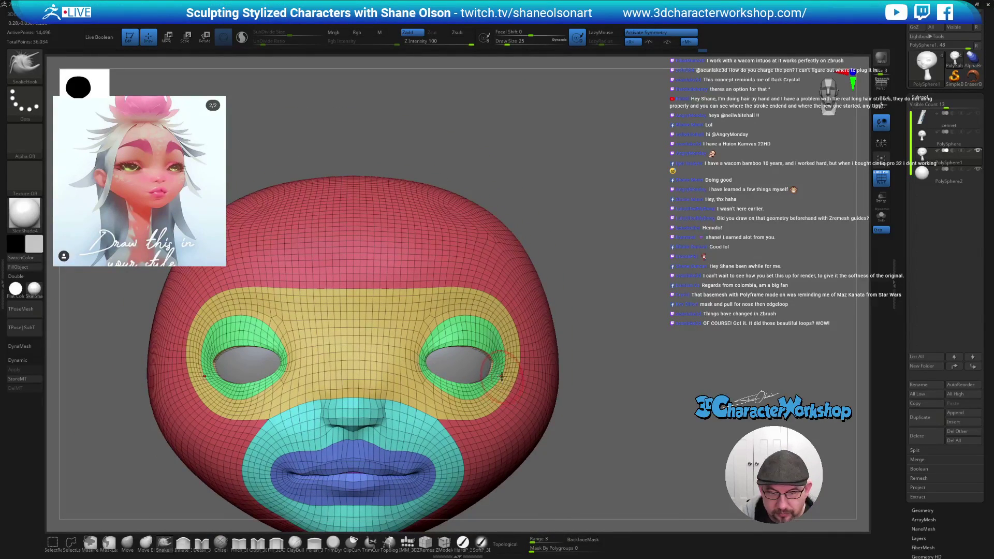
drag(488, 361, 502, 372)
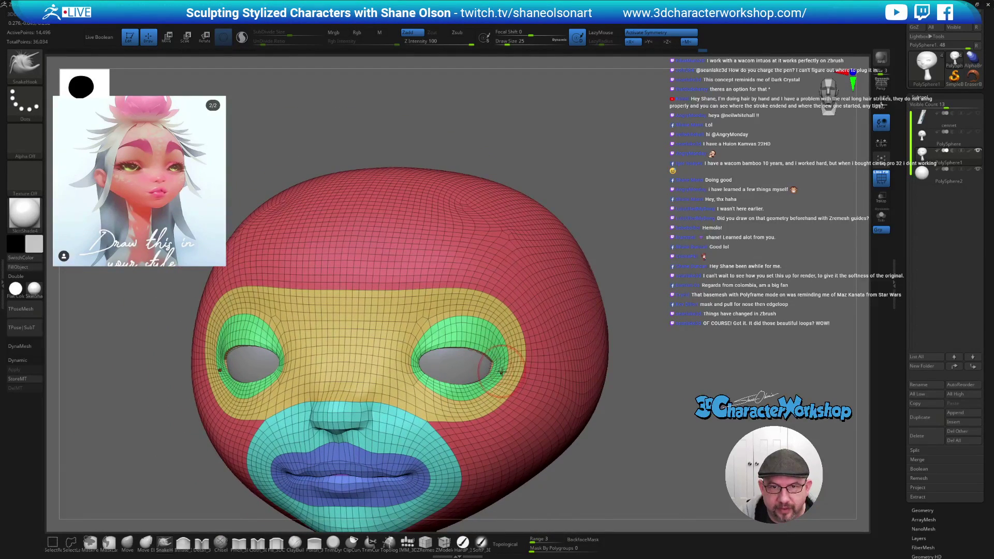
- Pull the brow surface above the eyes into an upper eyelid fold with the SnakeHook brush at draw size 25
alt+right_drag(508, 382, 530, 360)
mouse_move(467, 320)
mouse_down()
mouse_move(455, 322)
mouse_move(497, 331)
mouse_move(513, 348)
mouse_move(484, 327)
mouse_move(452, 325)
mouse_up()
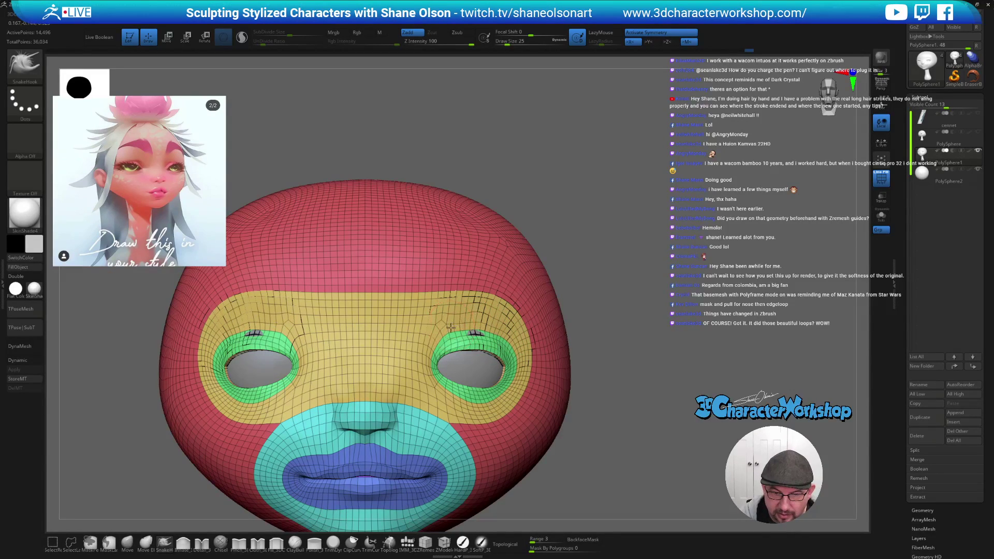
right_drag(485, 316, 436, 327)
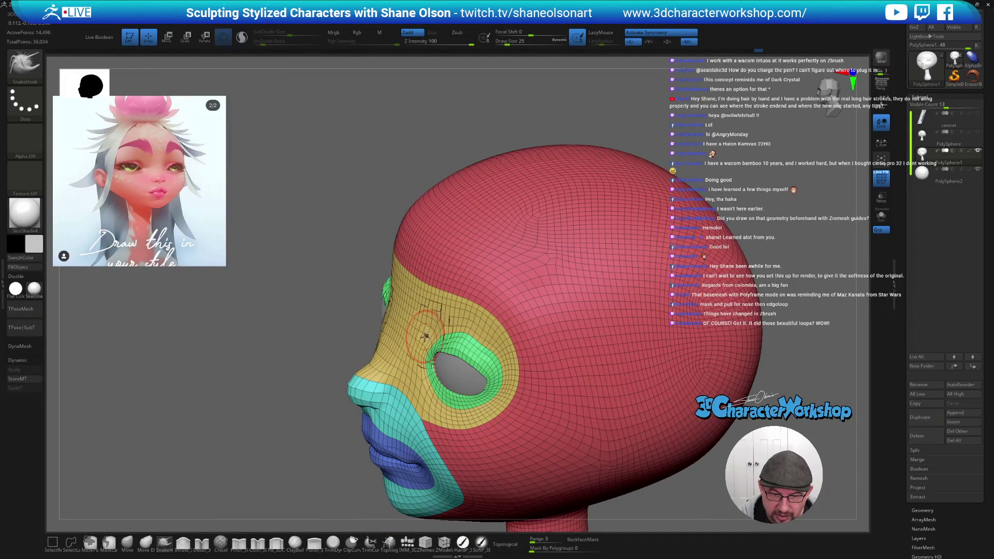
drag(423, 348, 437, 330)
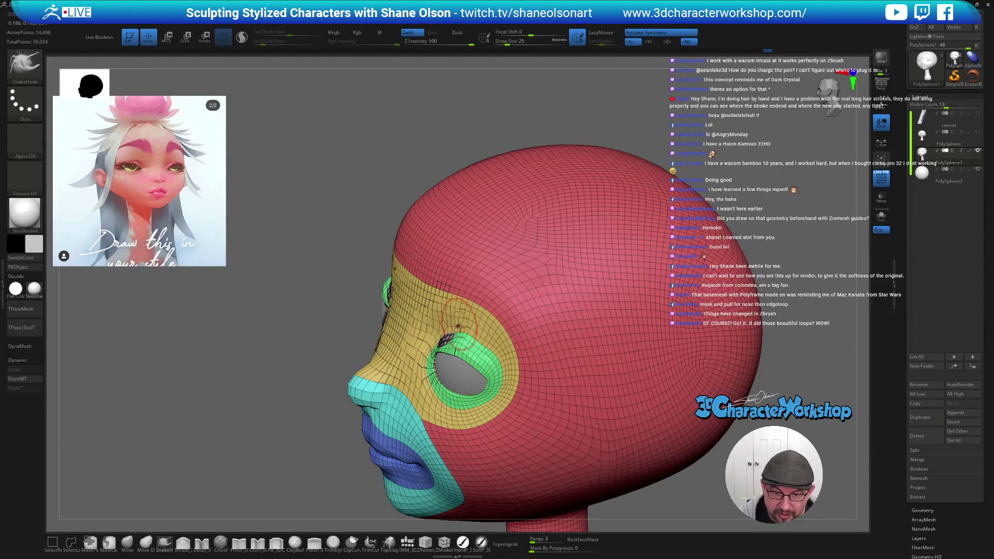
right_drag(460, 326, 449, 337)
- Soften the upper eyelid fold and inner brow by smoothing at draw size 20, undoing one stroke
key([)
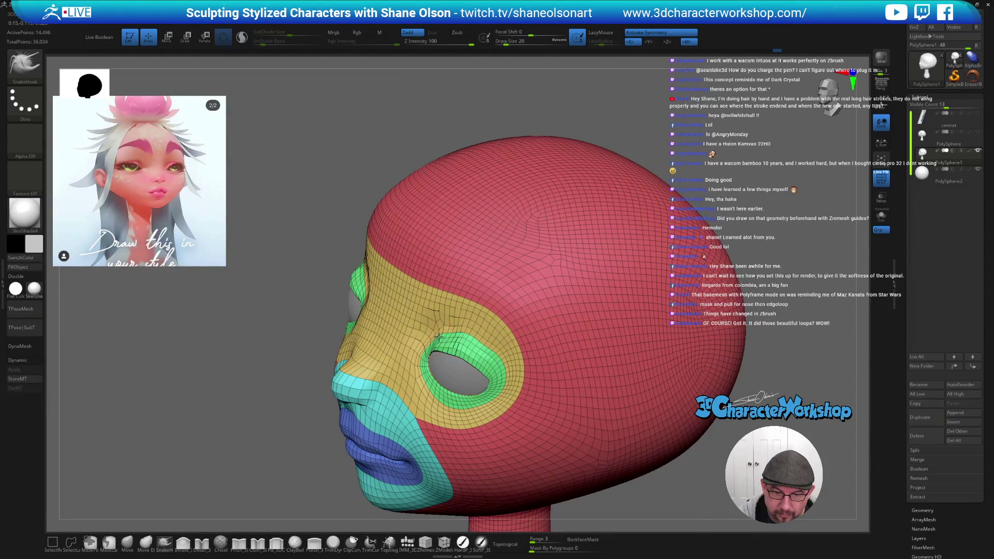
key(shift)
mouse_move(436, 332)
shift+mouse_down()
mouse_move(499, 351)
mouse_move(482, 350)
shift+mouse_up()
right_drag(474, 339, 501, 329)
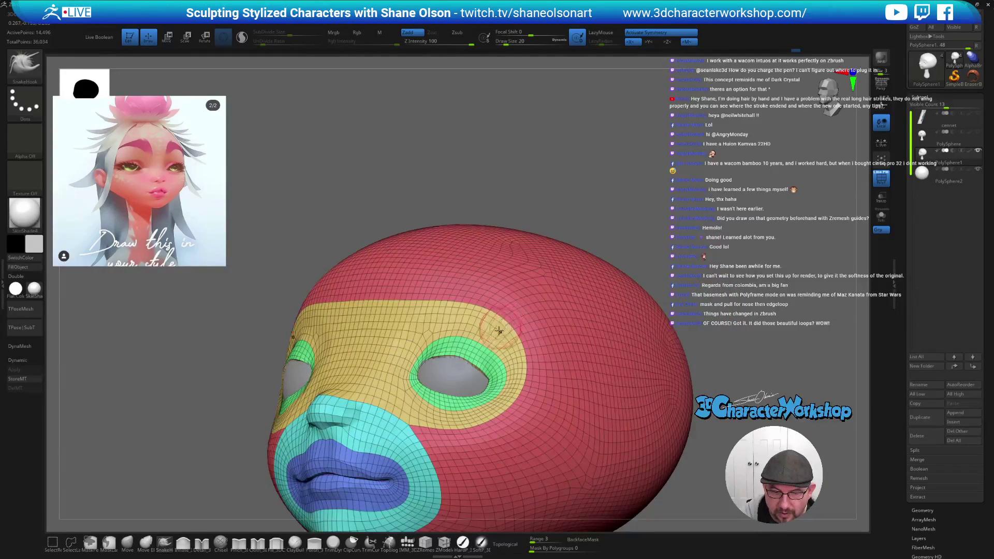
key(ctrl+z)
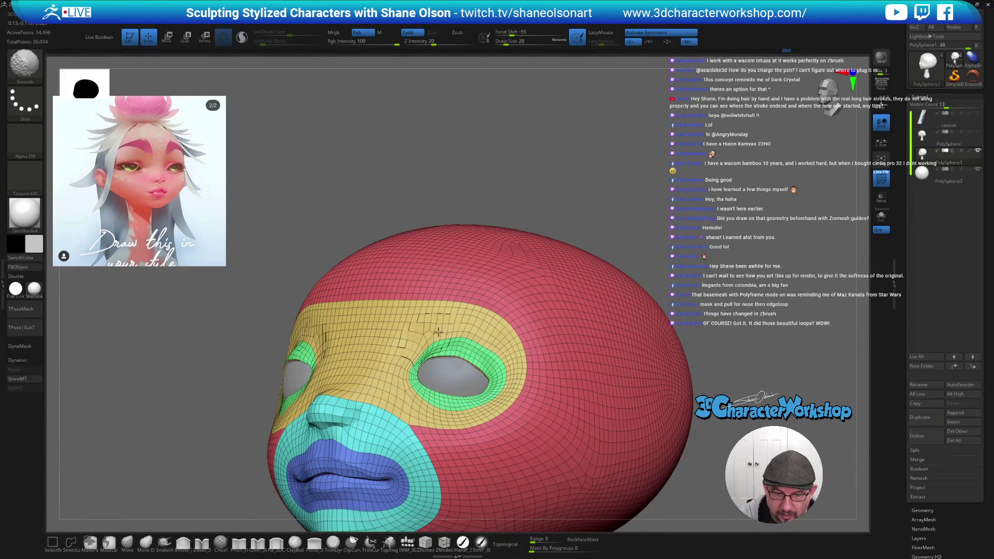
right_drag(449, 340, 482, 339)
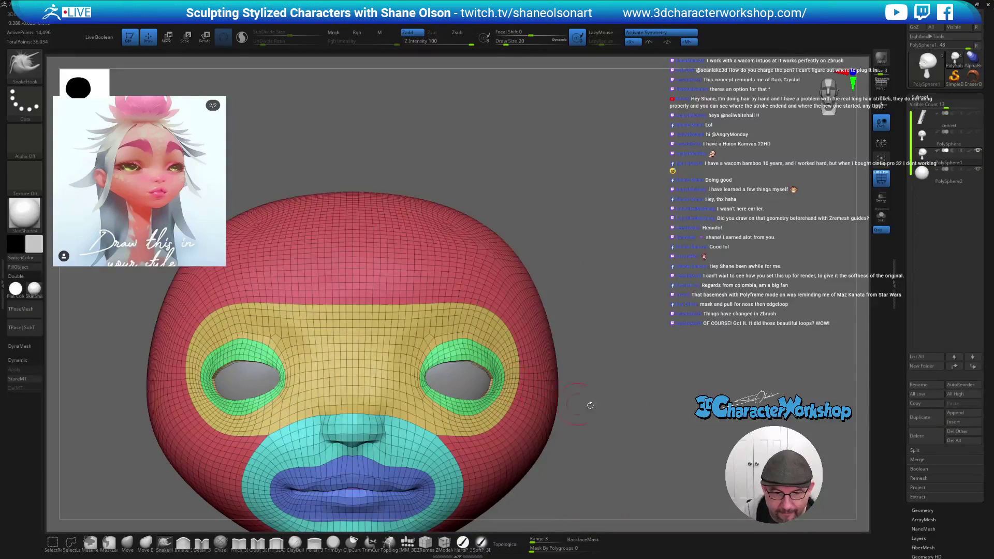
- Turn off the polyframe display and adjust the inner and outer eye corners at draw sizes 29 and 25
key(shift+f)
mouse_move(647, 415)
ctrl+right_down()
mouse_move(611, 400)
mouse_move(647, 397)
ctrl+right_up()
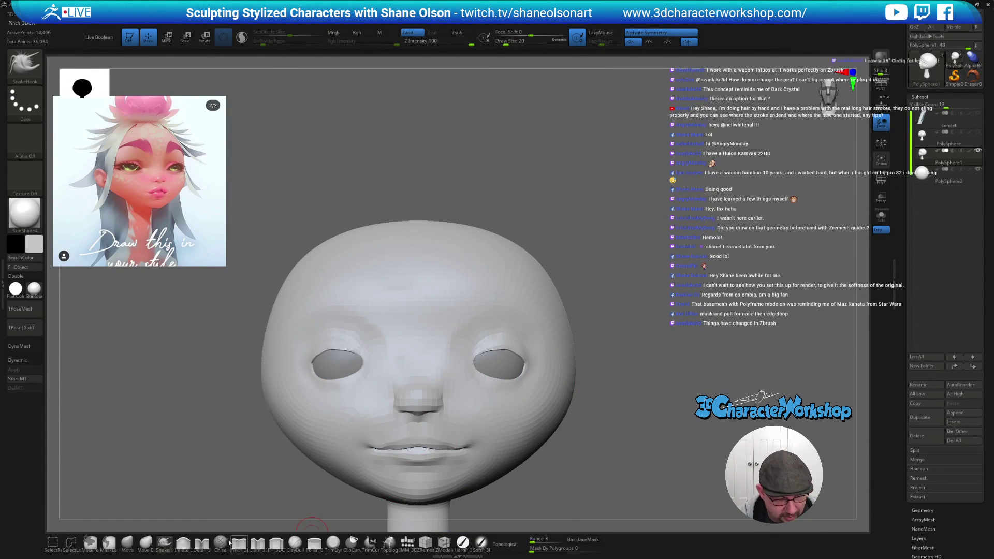
mouse_move(465, 367)
ctrl+right_down()
mouse_move(493, 377)
mouse_move(529, 341)
ctrl+right_up()
key(s)
drag(498, 349, 500, 349)
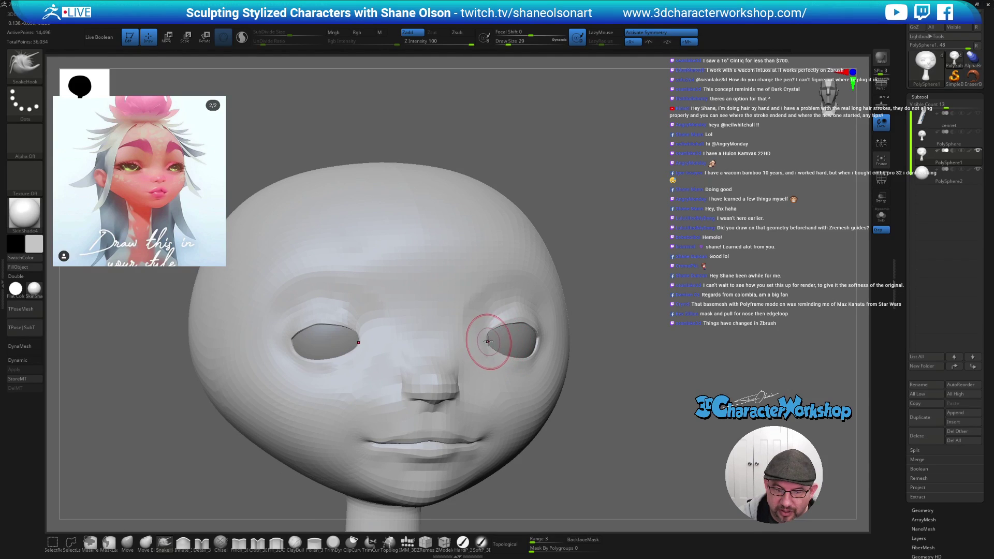
mouse_move(489, 340)
right_down()
mouse_move(490, 361)
mouse_move(494, 332)
mouse_move(536, 364)
mouse_move(523, 362)
mouse_move(539, 359)
mouse_move(518, 346)
right_up()
key(bracketleft)
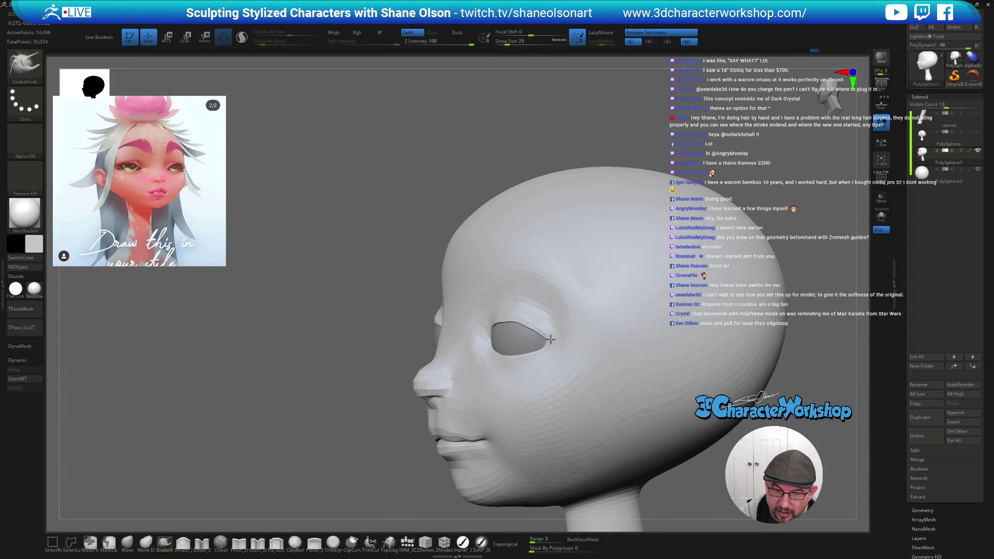
mouse_move(533, 370)
right_down()
mouse_move(548, 373)
mouse_move(550, 359)
right_up()
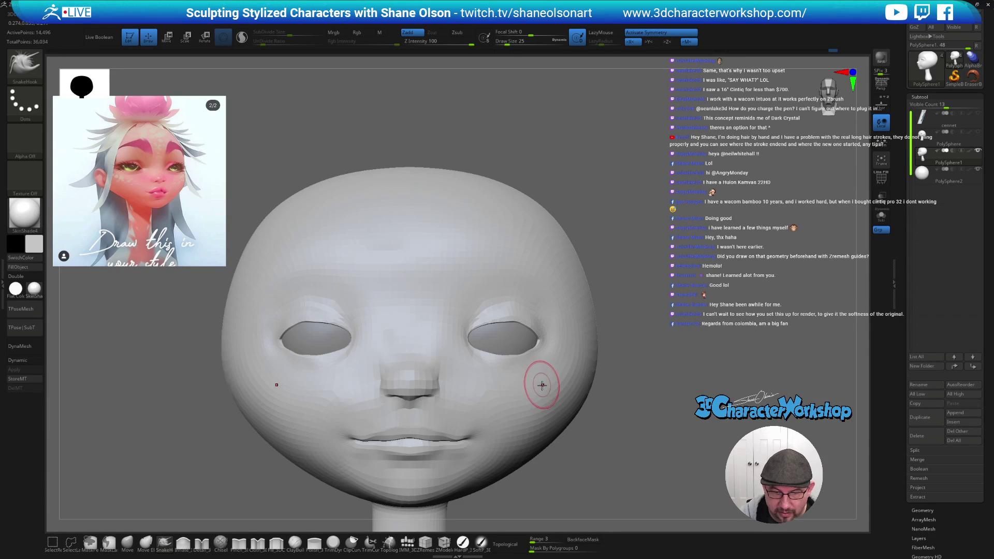
- Turn on dynamic subdivision and reshape the temple and outer brow with the SnakeHook brush at draw size 51, smoothing the surface
key(d)
right_drag(540, 400, 648, 446)
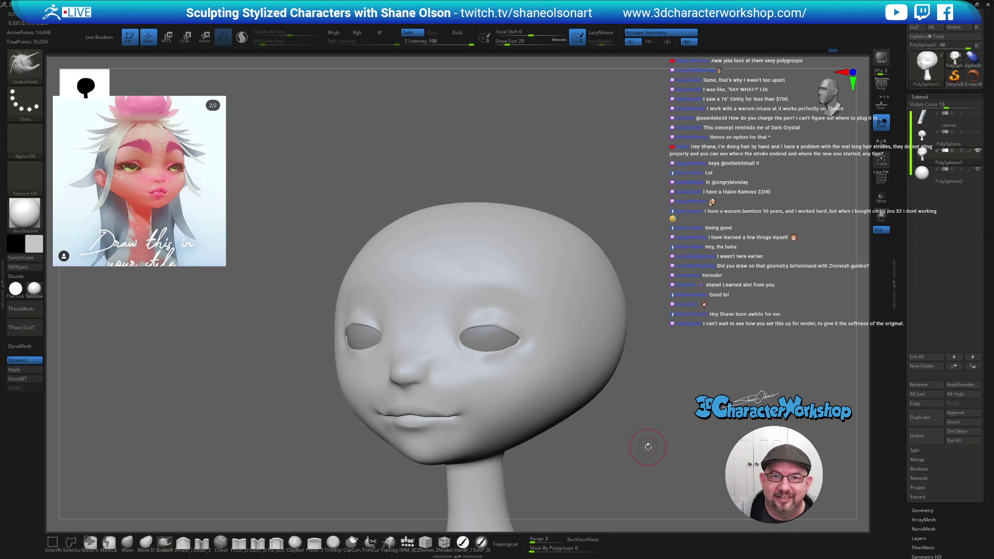
mouse_move(634, 396)
right_down()
mouse_move(615, 411)
mouse_move(667, 417)
mouse_move(657, 388)
right_up()
key(s)
drag(663, 393, 666, 391)
mouse_move(665, 392)
right_down()
mouse_move(623, 395)
mouse_move(634, 393)
right_up()
right_drag(603, 361, 566, 352)
key(s)
drag(487, 315, 481, 306)
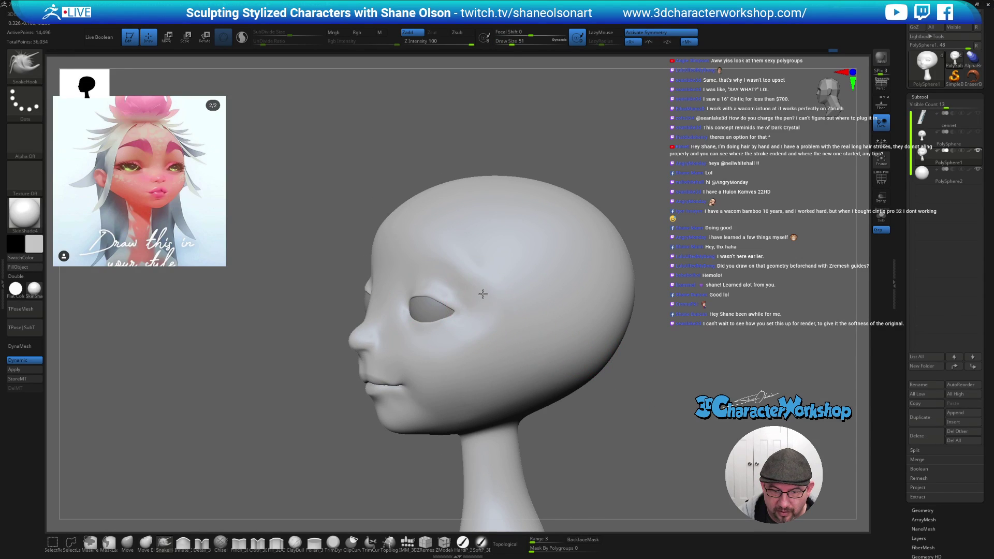
right_drag(486, 279, 455, 262)
key(shift)
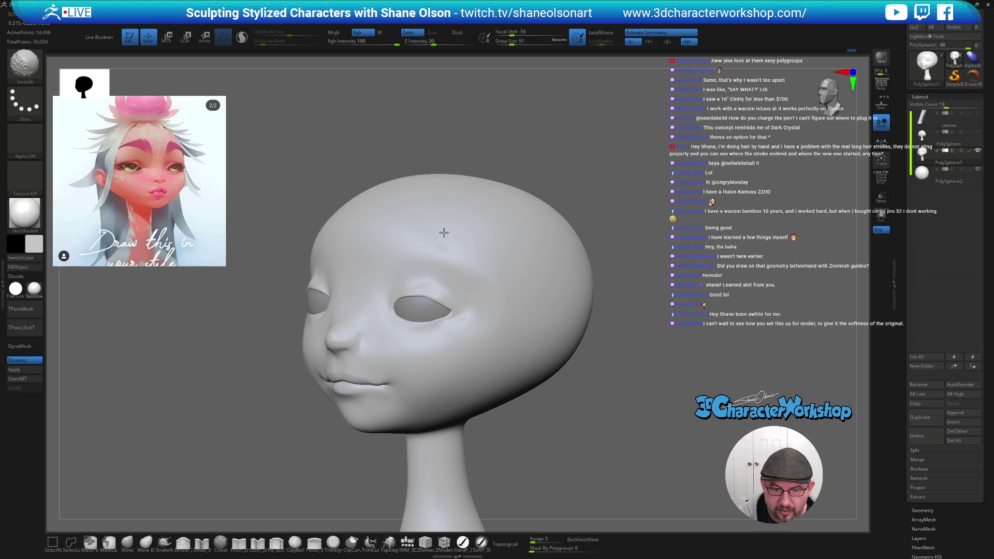
right_drag(502, 295, 544, 344)
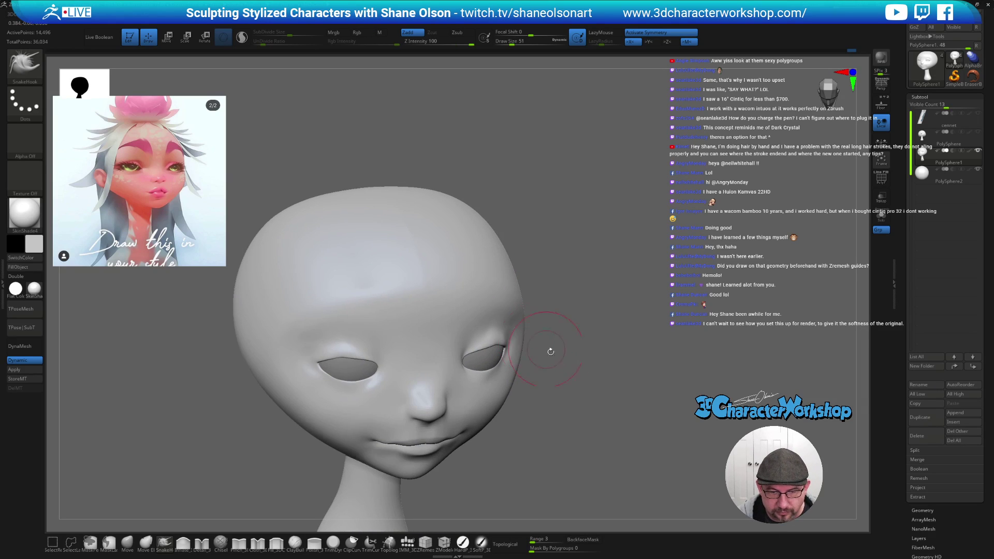
- Select the Pinch brush, set the draw size to 16 and begin sharpening the upper eyelid edges
mouse_move(583, 395)
ctrl+right_down()
mouse_move(580, 437)
mouse_move(600, 429)
mouse_move(608, 438)
ctrl+right_up()
key(s)
drag(608, 438, 598, 430)
click(239, 543)
key(s)
right_drag(617, 414, 601, 407)
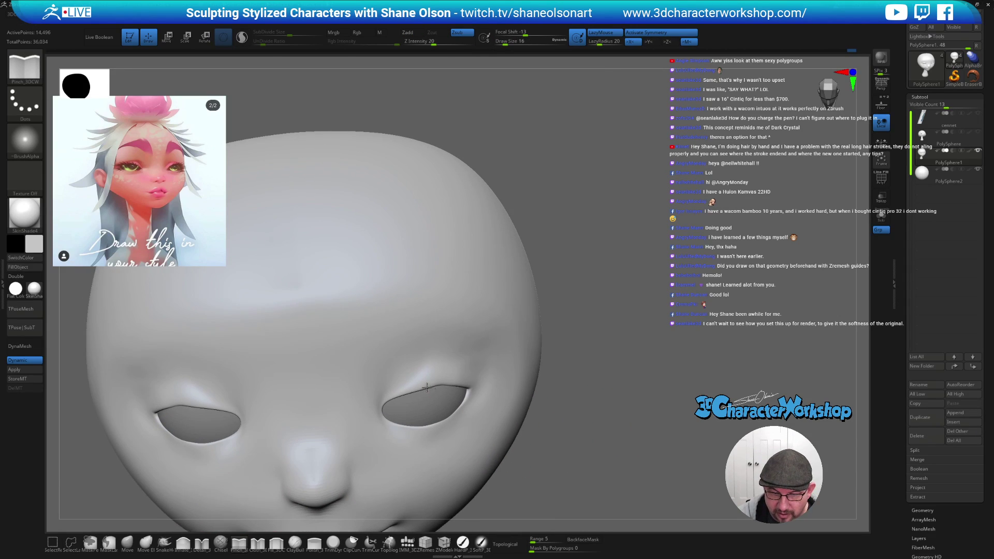
drag(391, 384, 435, 362)
right_drag(533, 371, 548, 411)
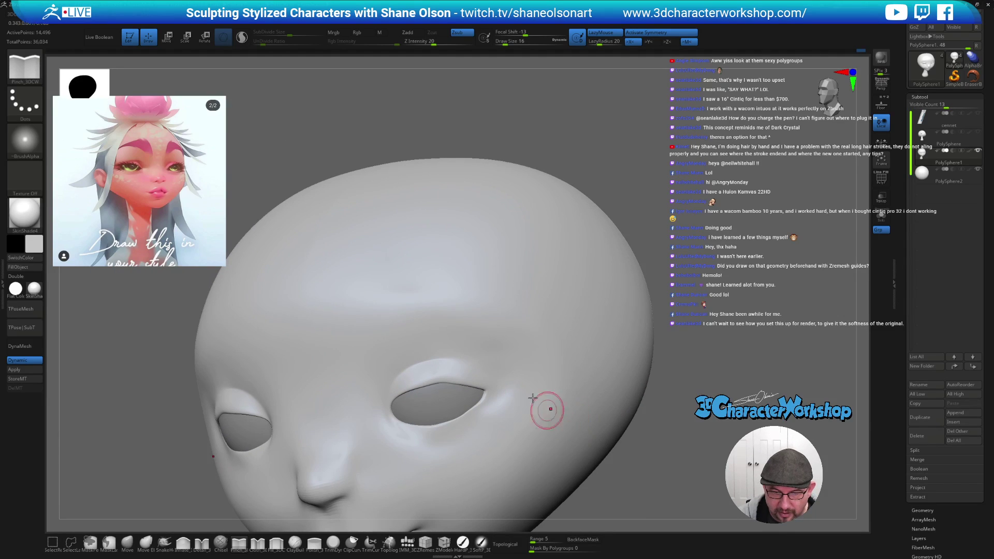
right_drag(507, 340, 543, 331)
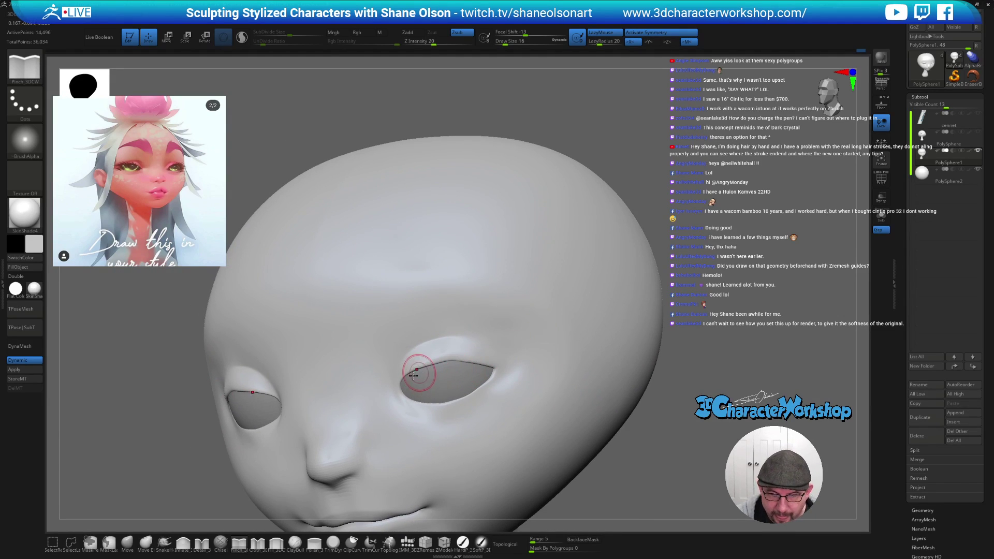
- Pinch along the upper eyelid rims toward the outer corners to make the lid edges crisper at draw size 16
drag(443, 358, 494, 365)
mouse_move(660, 427)
right_down()
mouse_move(653, 404)
mouse_move(663, 383)
mouse_move(653, 407)
mouse_move(544, 369)
right_up()
drag(448, 327, 498, 342)
right_drag(495, 307, 494, 304)
mouse_move(441, 306)
mouse_down()
mouse_move(479, 309)
mouse_move(515, 330)
mouse_up()
right_drag(551, 359, 550, 355)
- Reduce the draw size to 10 and pinch the eyelid edge near the inner eye corners
key([)
right_drag(446, 322, 450, 322)
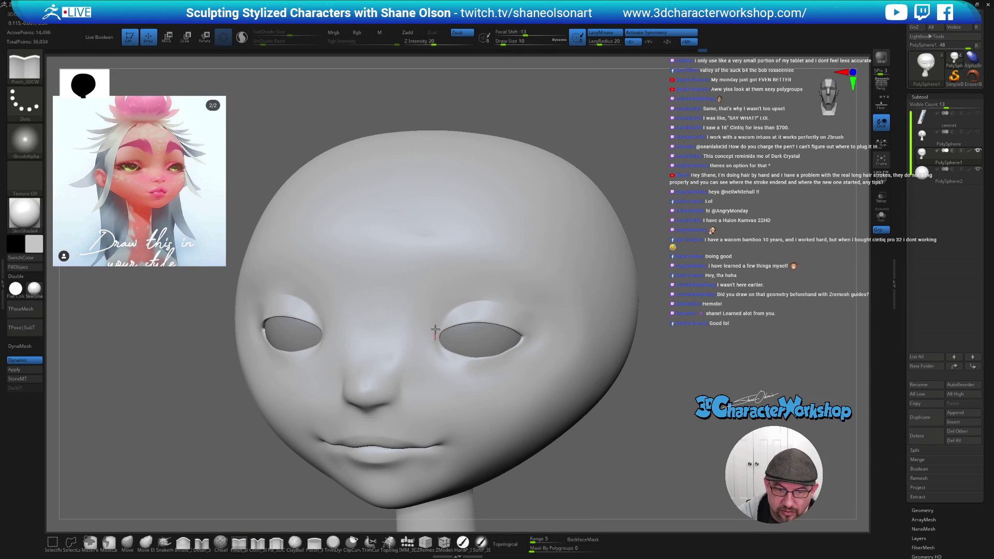
mouse_move(524, 406)
right_down()
mouse_move(566, 419)
mouse_move(564, 390)
mouse_move(534, 366)
right_up()
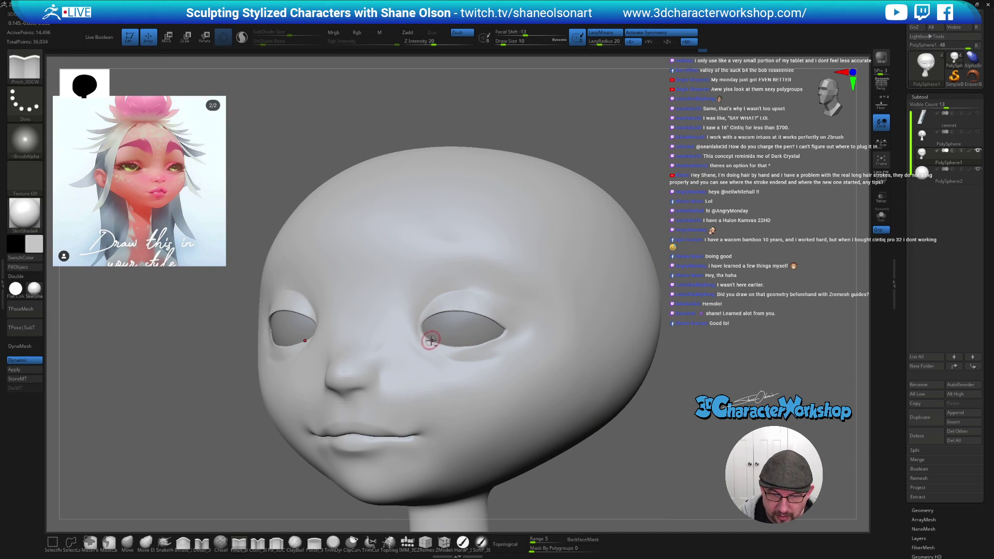
- Sharpen the lower eyelid rims with the Pinch brush, raising the draw size to 14 for the area beneath the eyes
right_drag(545, 348, 499, 354)
drag(481, 345, 512, 332)
mouse_move(536, 338)
right_down()
mouse_move(552, 335)
mouse_move(520, 334)
mouse_move(542, 351)
mouse_move(544, 339)
mouse_move(539, 348)
mouse_move(584, 378)
mouse_move(575, 368)
mouse_move(569, 393)
right_up()
key(shift)
key(s)
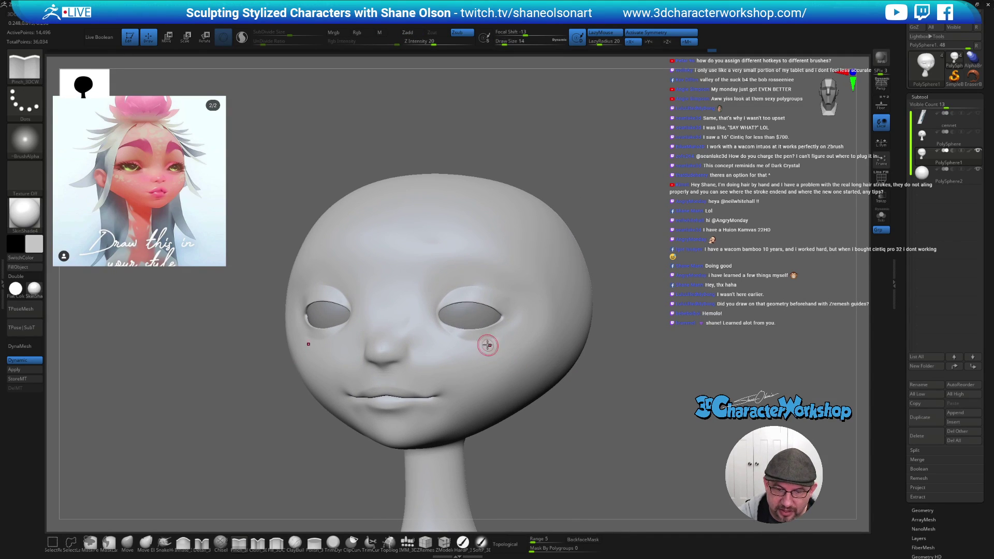
click(488, 344)
mouse_move(450, 337)
shift+mouse_down()
mouse_move(494, 342)
mouse_move(465, 341)
shift+mouse_up()
mouse_move(650, 411)
right_down()
mouse_move(633, 399)
mouse_move(619, 439)
mouse_move(645, 423)
right_up()
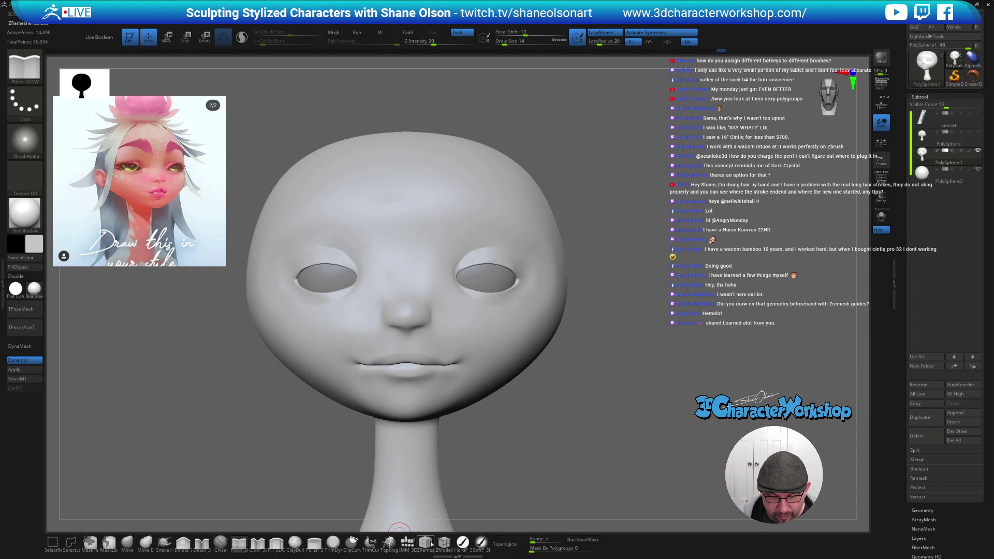
- Start a custom hotkey assignment for the TrimDynamic brush and cancel it
key(ctrl+shift)
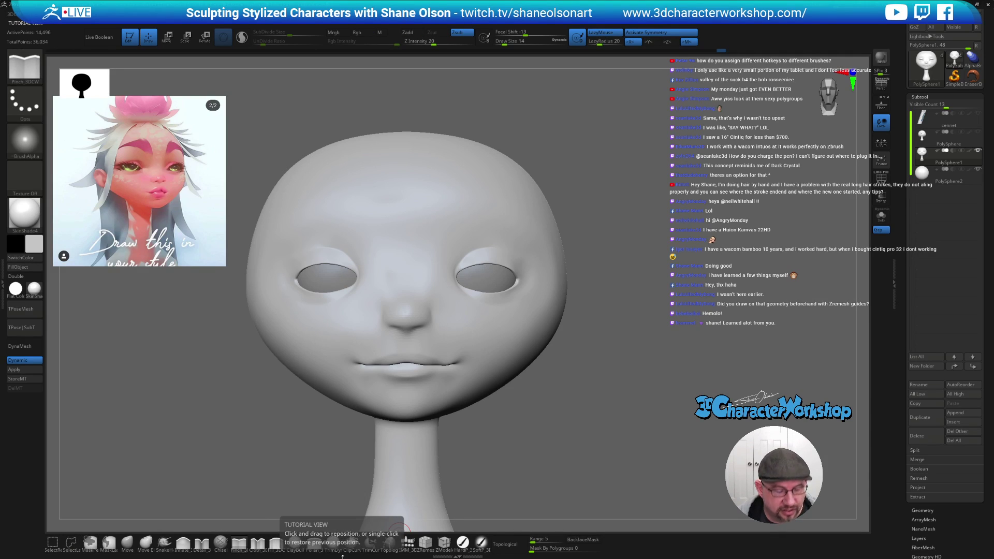
key(ctrl)
ctrl+alt+click(334, 542)
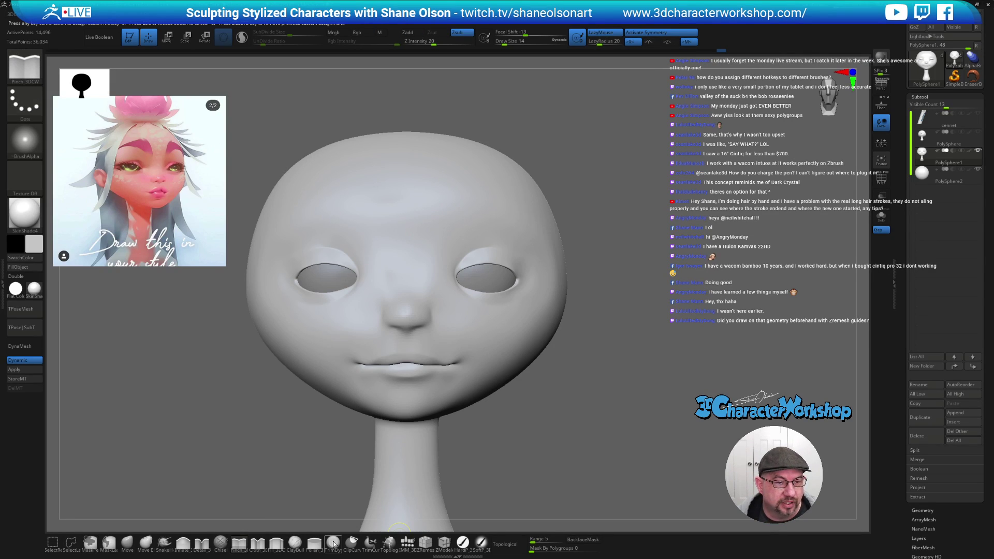
click(535, 395)
- Select the eyeballs subtool, switch to the Move gizmo and turn on transparency to show the full eyeballs inside the head
mouse_move(709, 268)
mouse_down()
mouse_move(721, 278)
mouse_move(684, 305)
mouse_move(673, 340)
mouse_move(698, 307)
mouse_move(660, 306)
mouse_up()
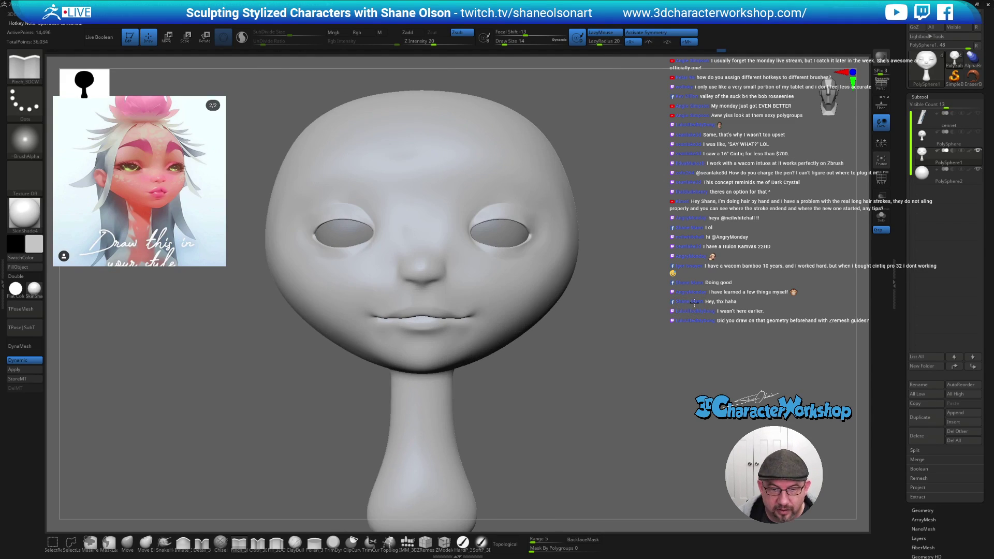
alt+click(500, 232)
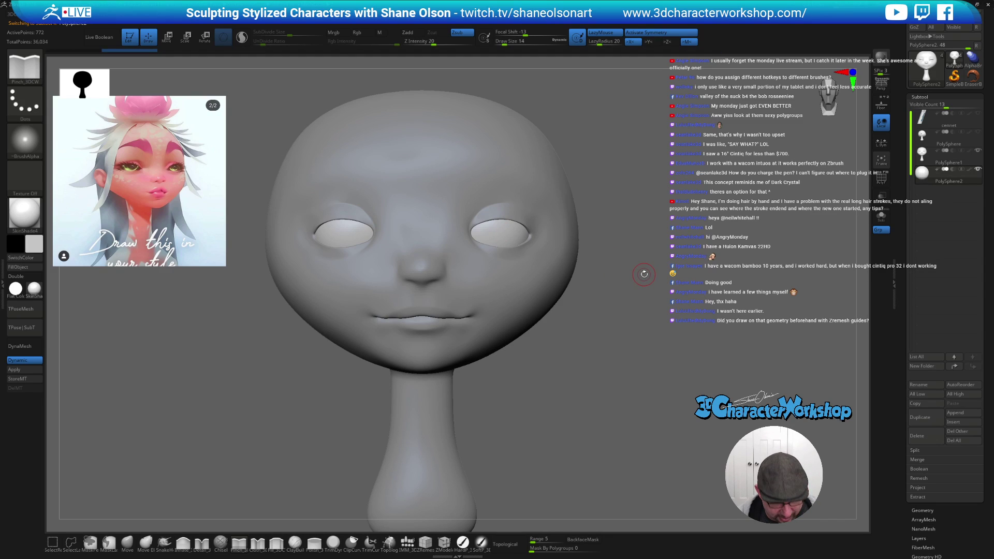
key(w)
mouse_move(628, 272)
mouse_down()
mouse_move(552, 272)
mouse_move(618, 269)
mouse_up()
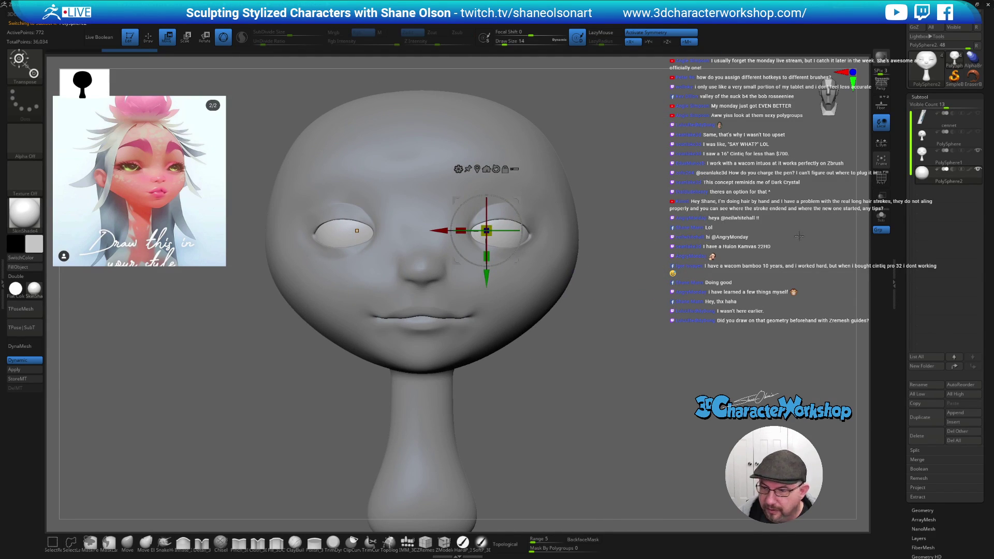
click(881, 196)
drag(495, 240, 502, 248)
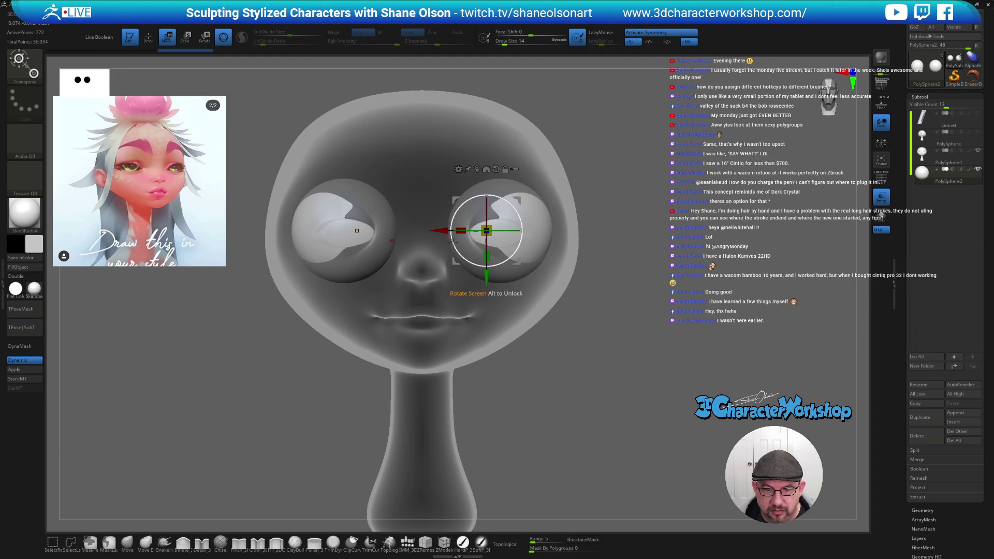
- Move the mirrored eyeballs closer together and adjust their depth inside the head from front and side views
drag(443, 231, 483, 235)
drag(668, 317, 603, 325)
alt+drag(427, 343, 382, 355)
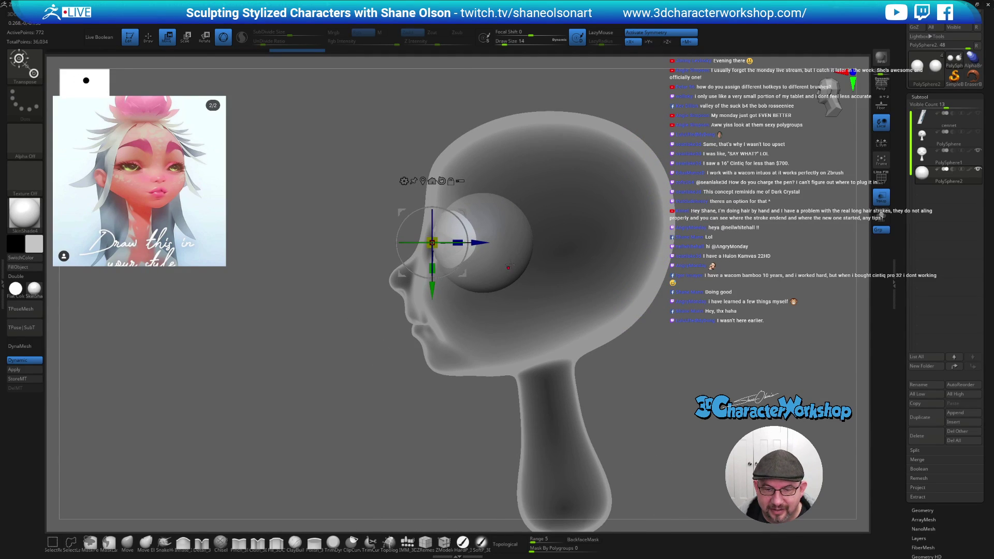
drag(480, 244, 481, 243)
drag(316, 352, 359, 351)
alt+drag(585, 332, 614, 333)
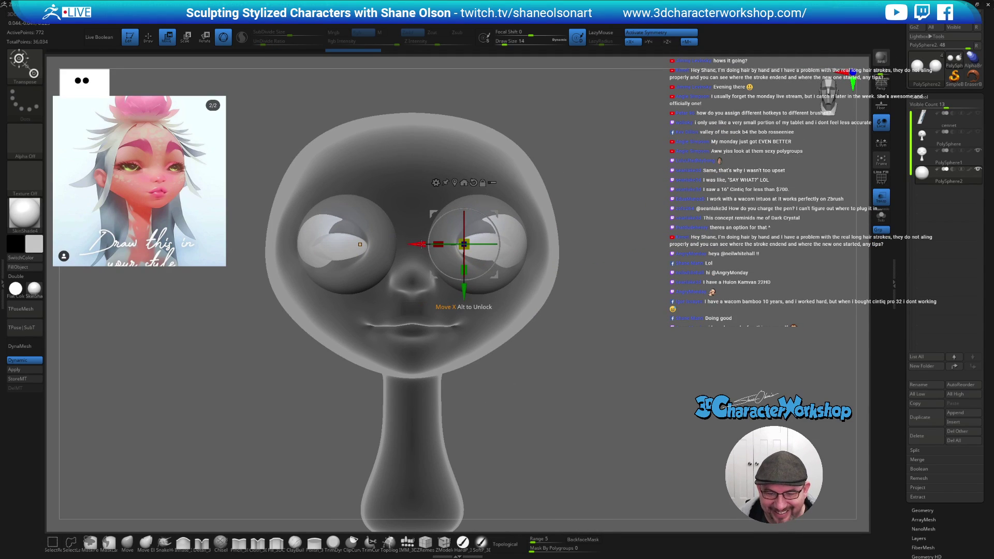
drag(689, 313, 689, 335)
mouse_move(671, 269)
mouse_down()
mouse_move(665, 280)
mouse_move(672, 267)
mouse_up()
- Select the head subtool, choose the Move brush with a large draw size and turn off the Topological option
click(938, 157)
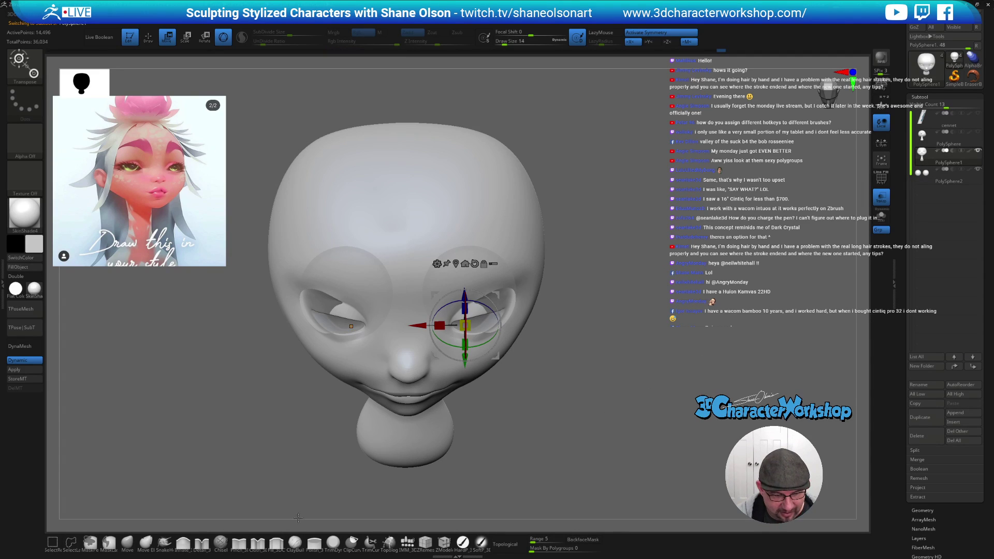
click(128, 543)
key(s)
drag(588, 325, 590, 345)
key(s)
drag(579, 347, 586, 346)
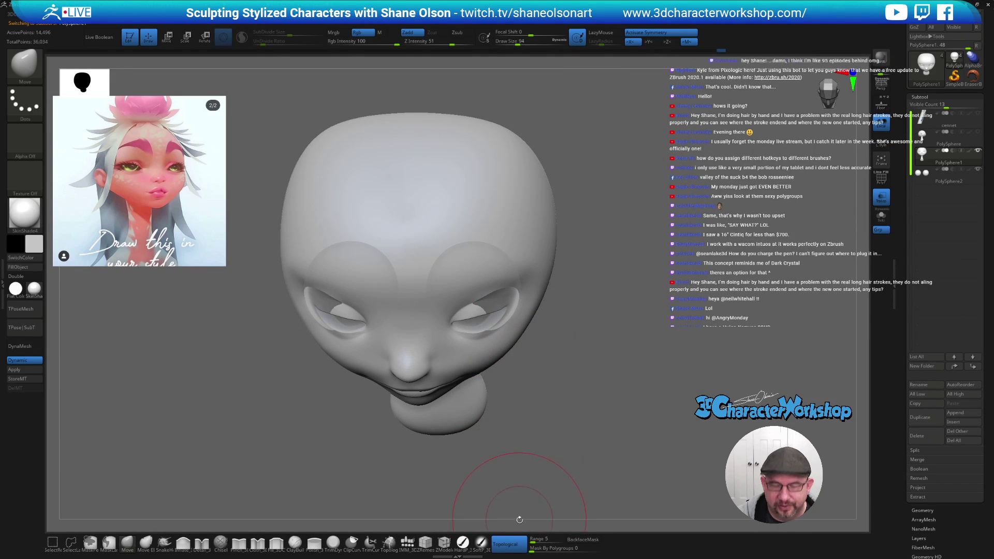
click(511, 545)
alt+drag(555, 358, 590, 397)
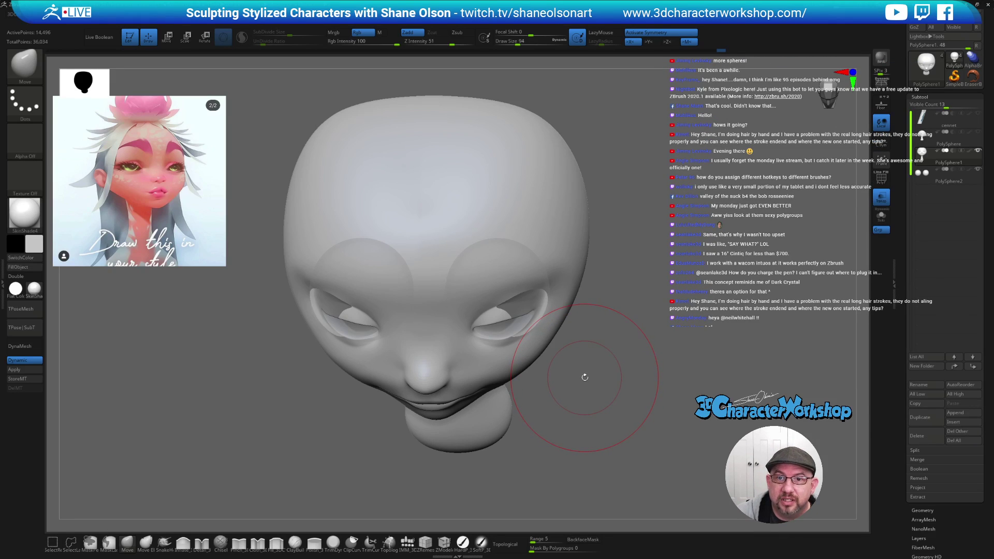
- Fit the outer eye corners and eyelids around the repositioned eyeballs with the Move brush at draw sizes 74 and 65
mouse_move(585, 381)
mouse_down()
mouse_move(559, 358)
mouse_move(533, 305)
mouse_up()
key(s)
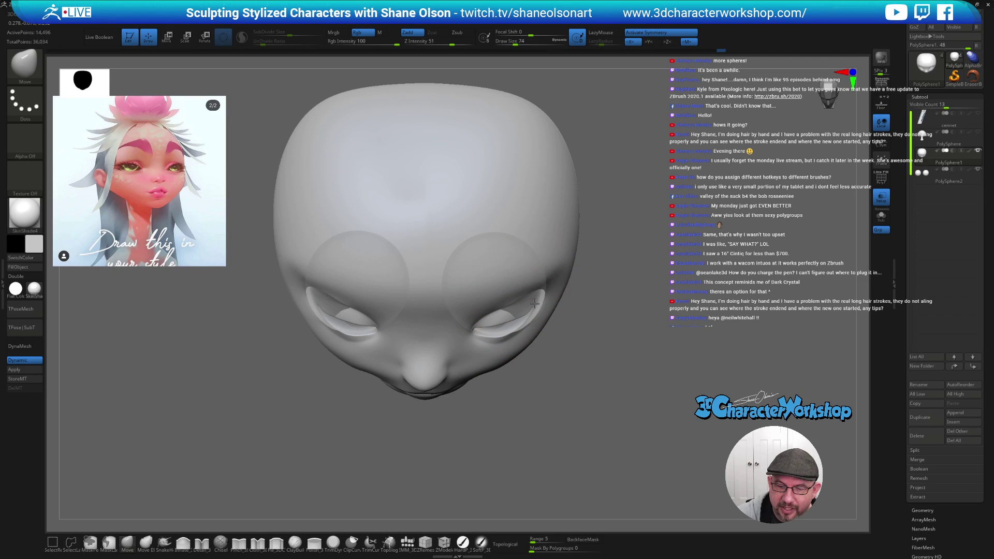
right_drag(537, 306, 539, 277)
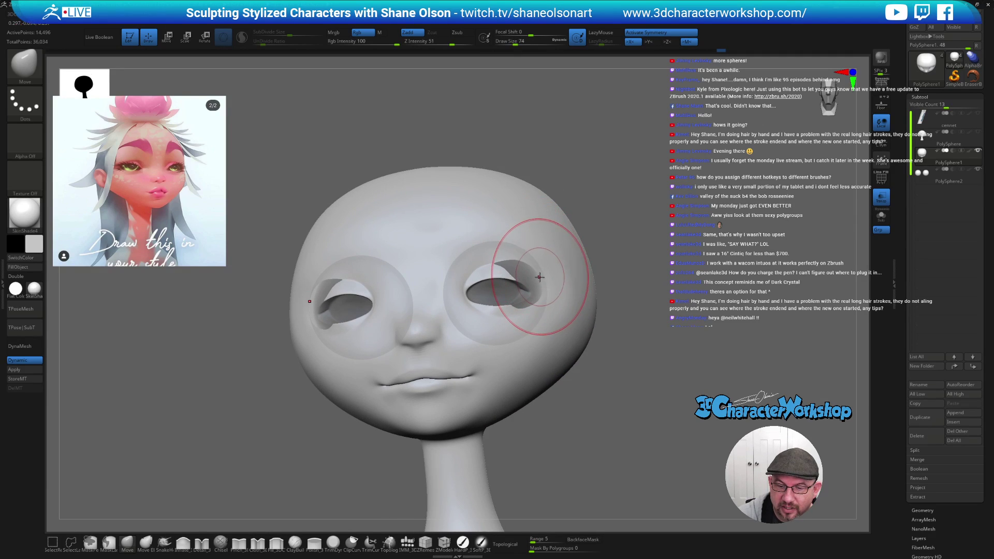
key(s)
right_click(537, 279)
drag(540, 278, 546, 286)
right_drag(640, 344, 552, 301)
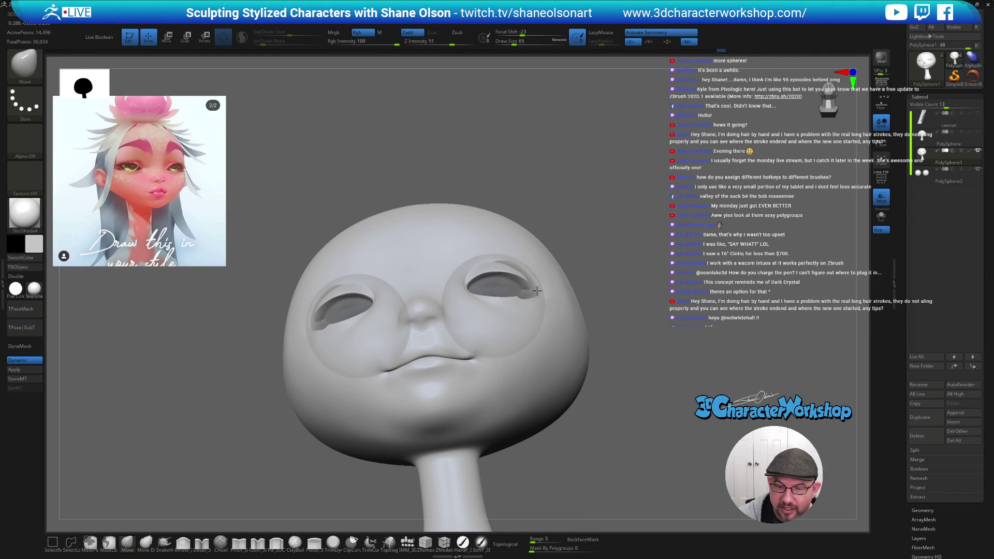
mouse_move(545, 288)
right_down()
mouse_move(515, 286)
mouse_move(541, 306)
right_up()
- Reduce the draw size to 50, turn off transparency and review the eyes from front and three-quarter views
key(s)
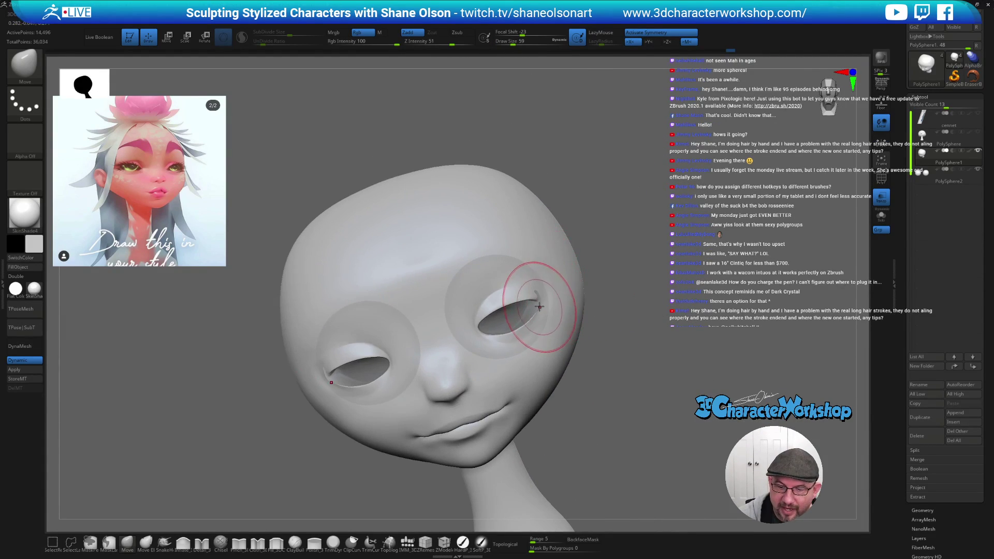
click(883, 202)
mouse_move(721, 378)
shift+right_down()
mouse_move(677, 400)
mouse_move(644, 386)
mouse_move(642, 412)
shift+right_up()
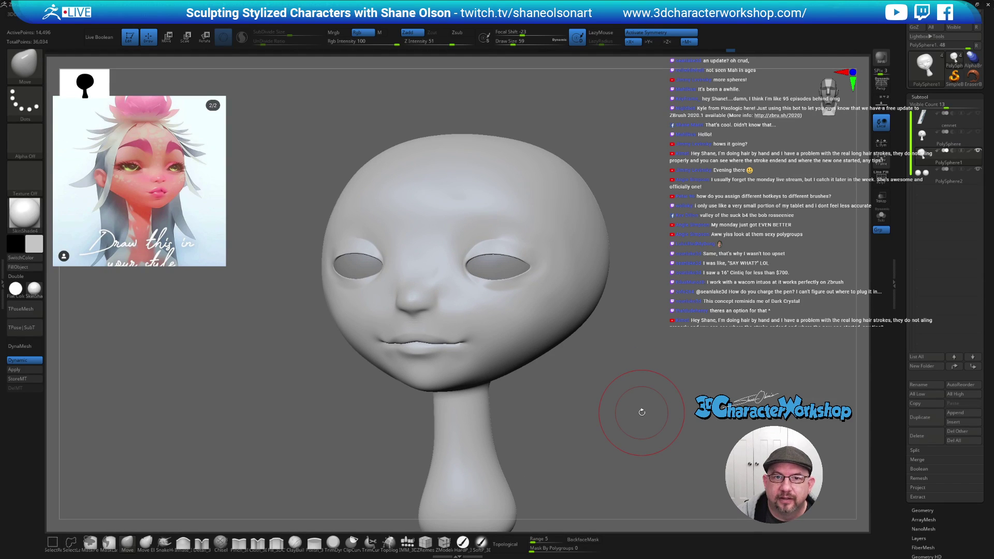
mouse_move(664, 368)
ctrl+right_down()
mouse_move(670, 316)
mouse_move(692, 288)
ctrl+right_up()
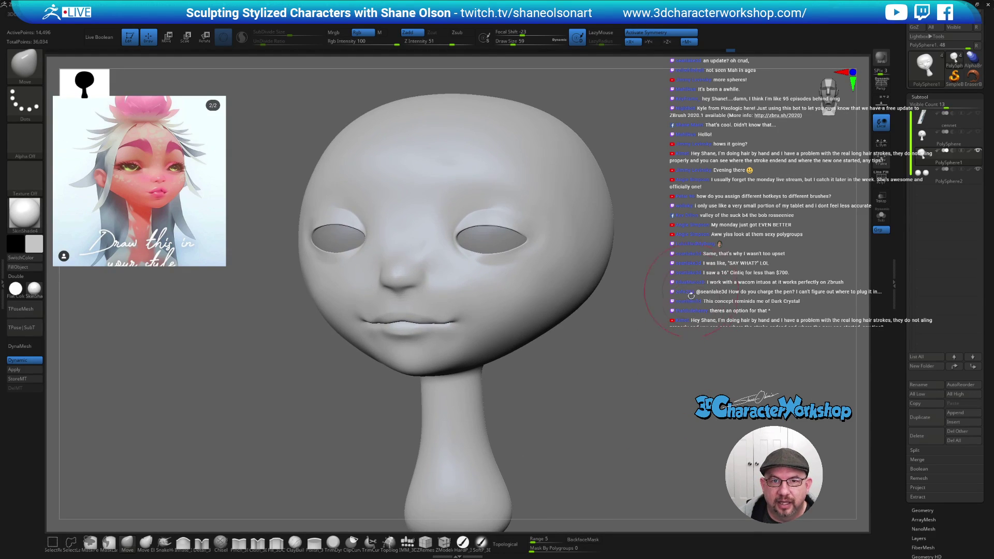
right_drag(674, 325, 624, 332)
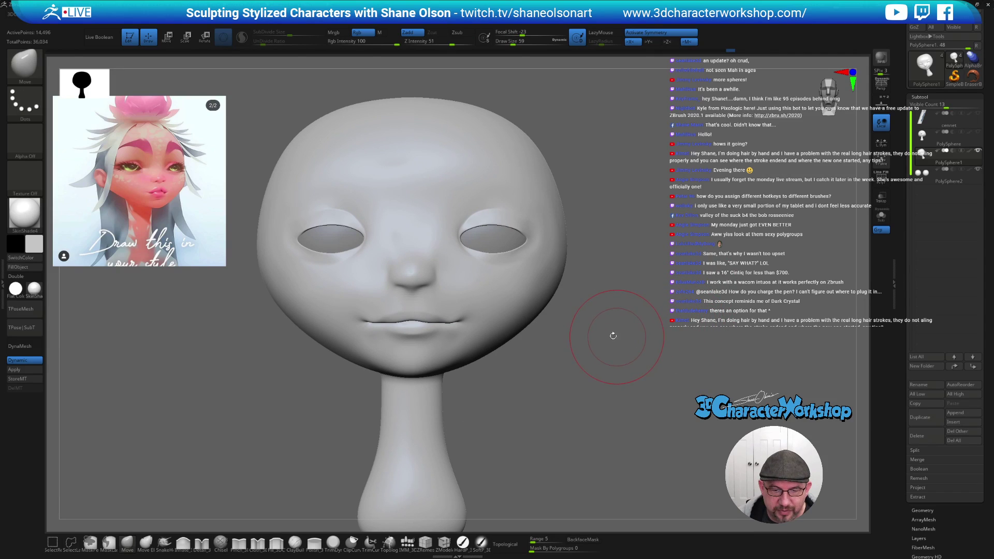
mouse_move(600, 279)
right_down()
mouse_move(652, 250)
mouse_move(660, 263)
right_up()
right_drag(663, 198, 466, 290)
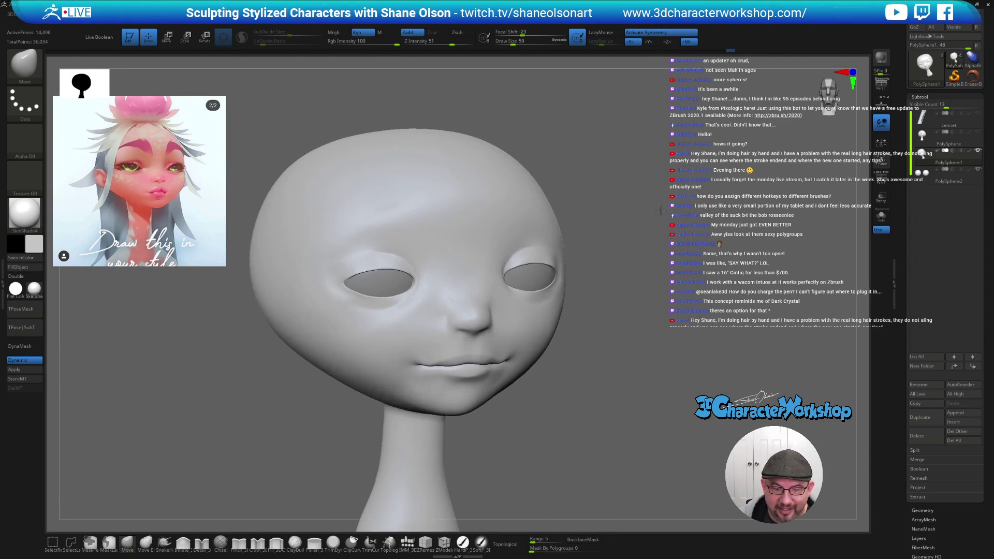
- Flatten the brow plane above the eyes with the TrimDynamic brush at draw size 31
key(s)
drag(438, 318, 429, 317)
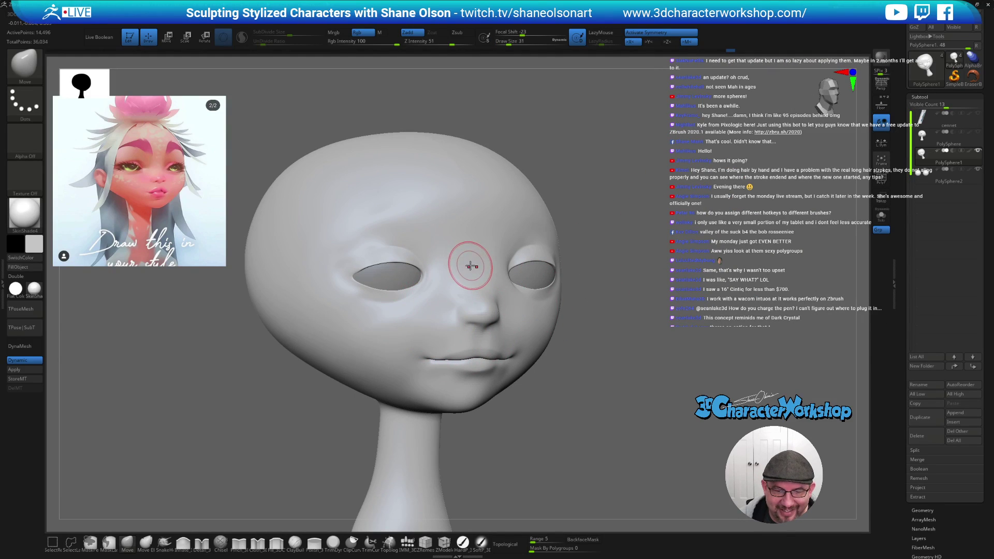
key(b)
key(t)
key(d)
drag(391, 220, 349, 219)
drag(418, 216, 342, 222)
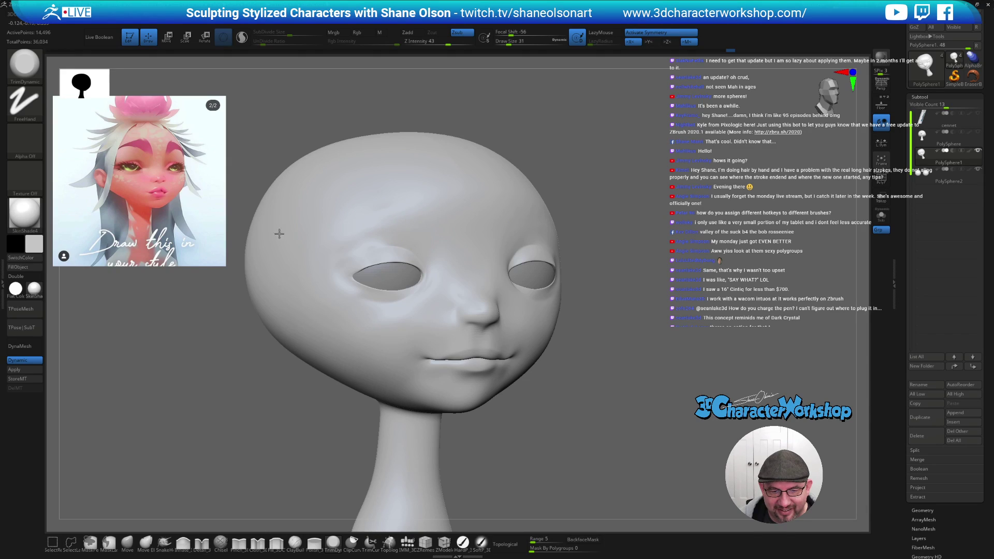
- Define the brow ridge from the nose bridge outward above the eyes with the Pinch brush at draw size 31
key(b)
key(m)
key(v)
drag(645, 344, 657, 343)
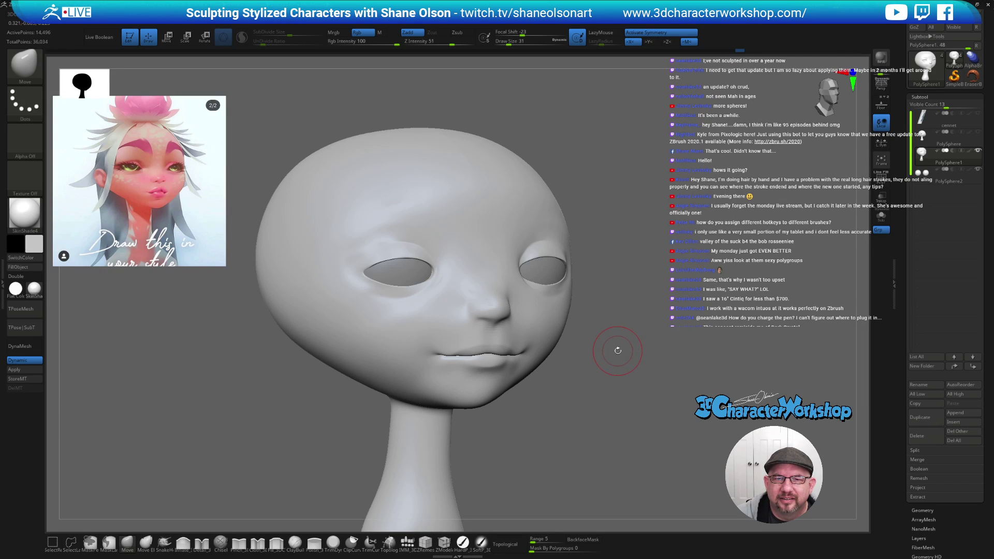
mouse_move(617, 351)
mouse_down()
mouse_move(630, 349)
mouse_move(631, 360)
mouse_move(542, 406)
mouse_up()
click(240, 544)
alt+drag(645, 386, 620, 420)
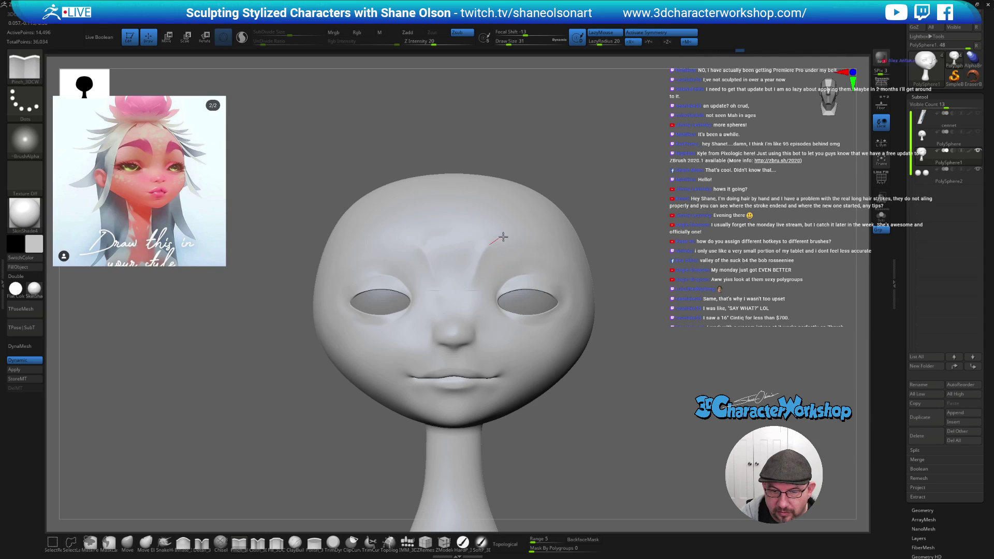
mouse_move(596, 247)
mouse_down()
mouse_move(653, 380)
mouse_move(689, 380)
mouse_up()
mouse_move(493, 243)
mouse_down()
mouse_move(513, 238)
mouse_move(599, 263)
mouse_up()
mouse_move(682, 410)
mouse_down()
mouse_move(694, 402)
mouse_move(676, 396)
mouse_up()
mouse_move(657, 282)
mouse_down()
mouse_move(649, 269)
mouse_move(632, 272)
mouse_up()
- Trim the brow ridge surface with TrimDynamic at draw size 41 and pinch along its edge again
key(space)
key(4)
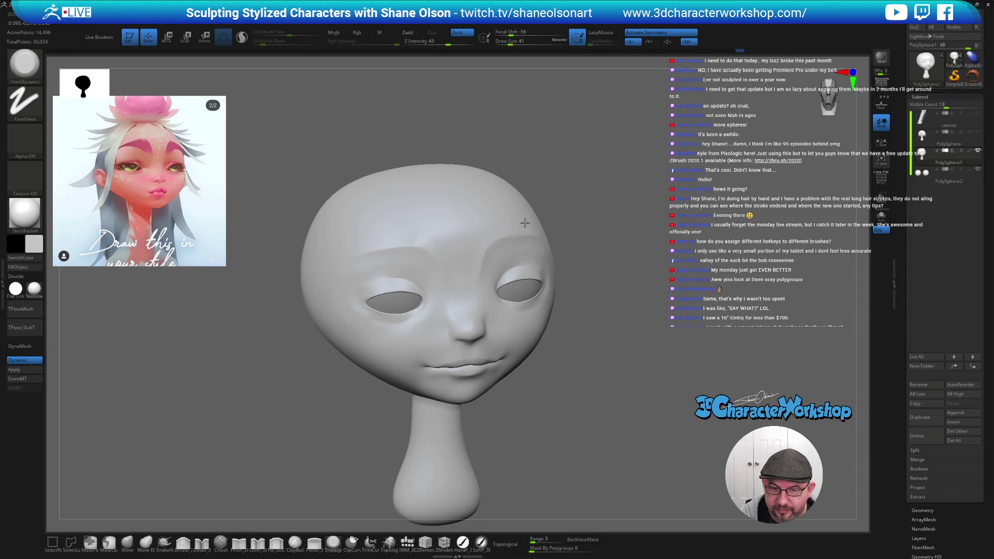
drag(488, 253, 550, 230)
drag(620, 266, 595, 263)
key(4)
drag(505, 237, 558, 235)
mouse_move(651, 251)
mouse_down()
mouse_move(629, 252)
mouse_move(647, 251)
mouse_up()
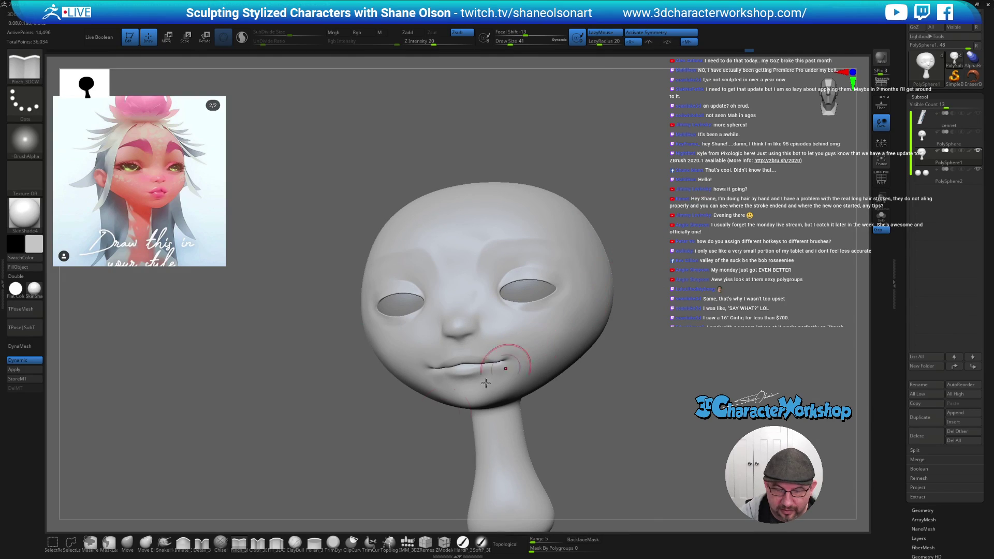
- Reposition the brow ridge with the Move brush at draw size 56 and soften it with TrimDynamic at Z Intensity 7
click(128, 542)
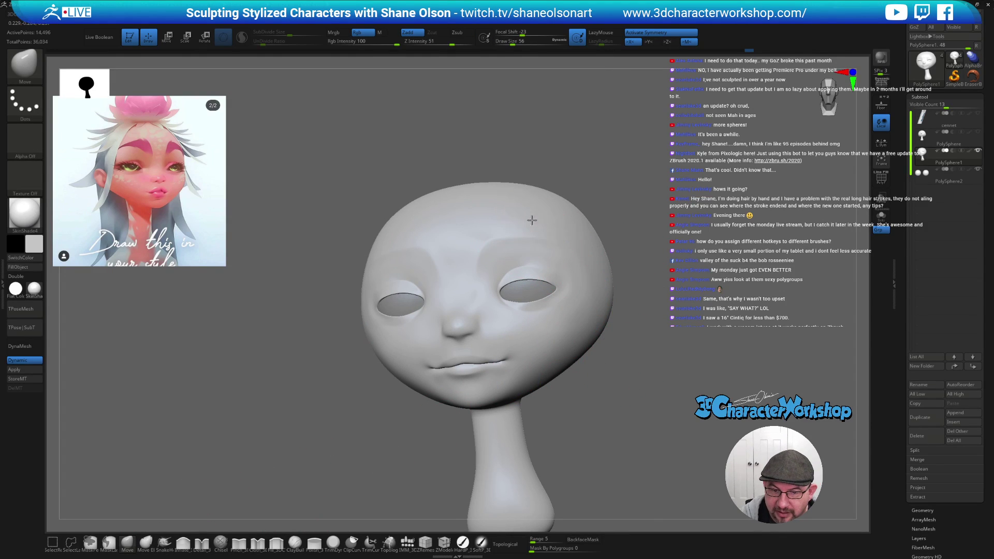
right_drag(533, 219, 521, 236)
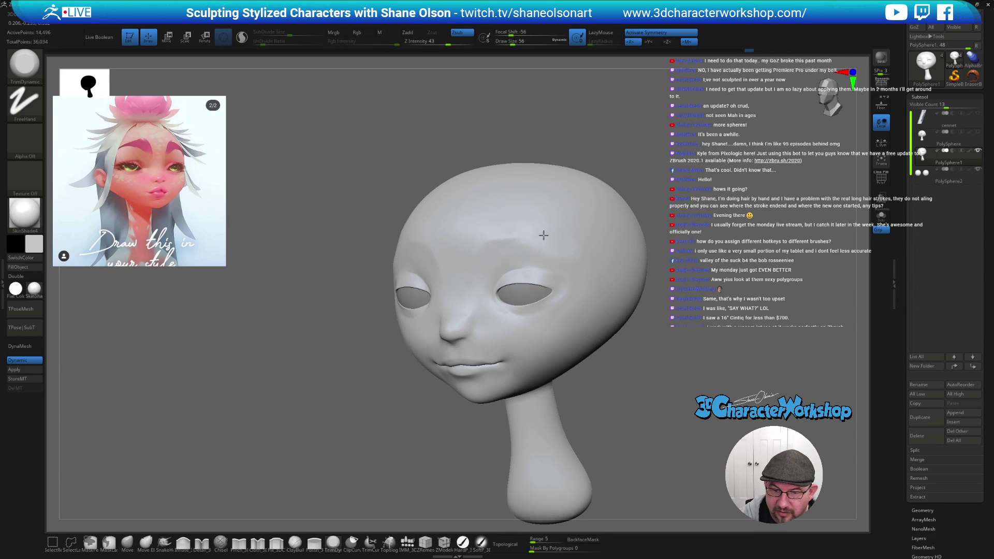
key(b)
key(t)
key(d)
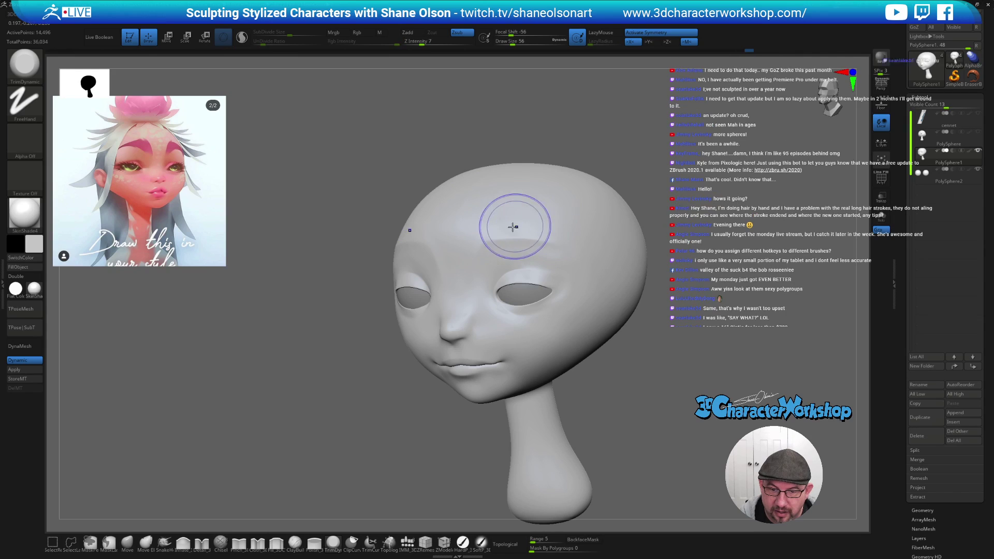
- Turn off dynamic subdivision and return to the Move brush for facial adjustments, reducing the draw size to 29
key(shift+d)
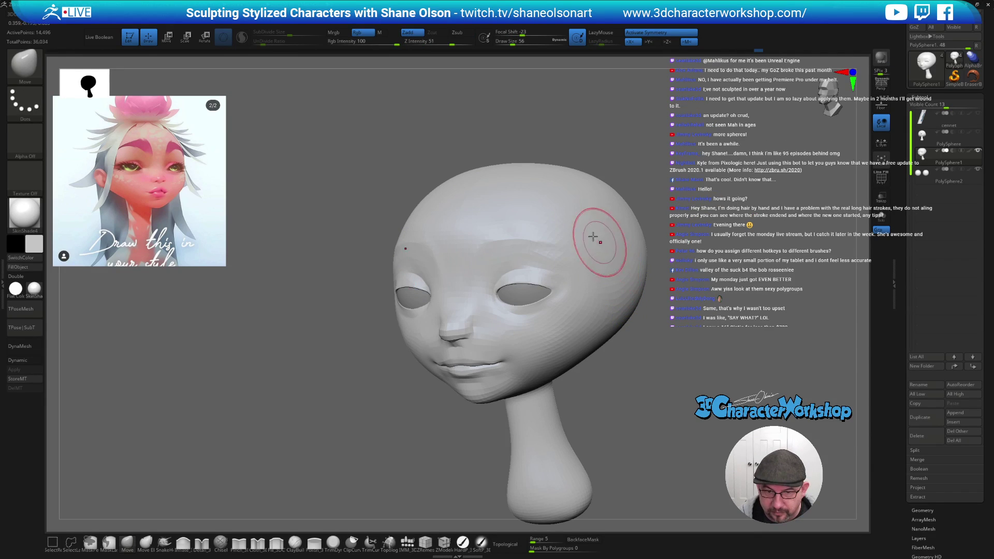
key(b)
key(m)
key(v)
mouse_move(628, 331)
mouse_down()
mouse_move(630, 389)
mouse_move(658, 377)
mouse_move(640, 403)
mouse_move(611, 415)
mouse_move(569, 389)
mouse_move(609, 394)
mouse_move(584, 393)
mouse_up()
key(s)
key(s)
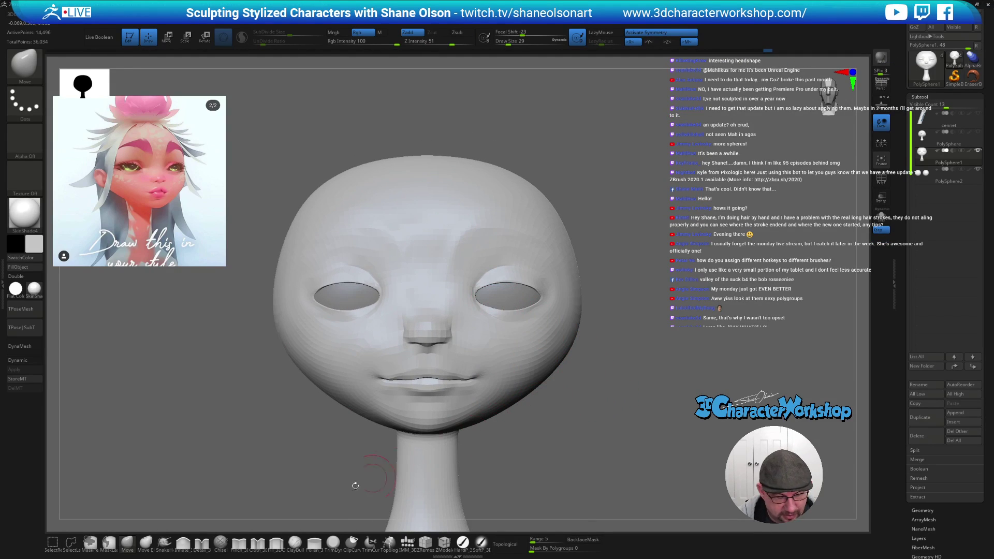
- Pull the inner eye corners into shape with the SnakeHook brush at draw size 11
click(163, 541)
drag(596, 387, 610, 407)
key(s)
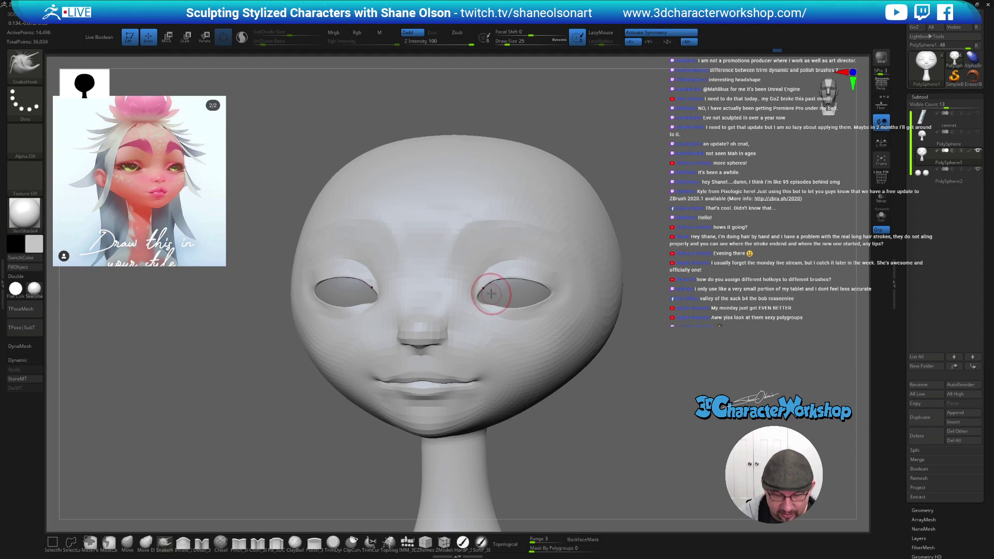
shift+right_drag(492, 294, 491, 298)
key(s)
drag(490, 300, 484, 301)
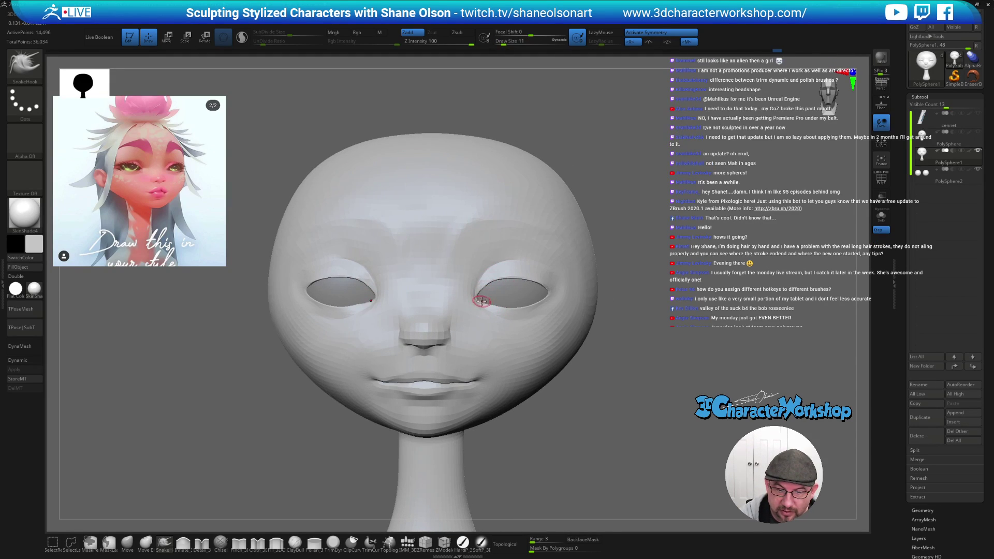
- Reshape the eyelid rims and the area above them with SnakeHook, enlarging the draw size to 16 and 29
key(bracketright)
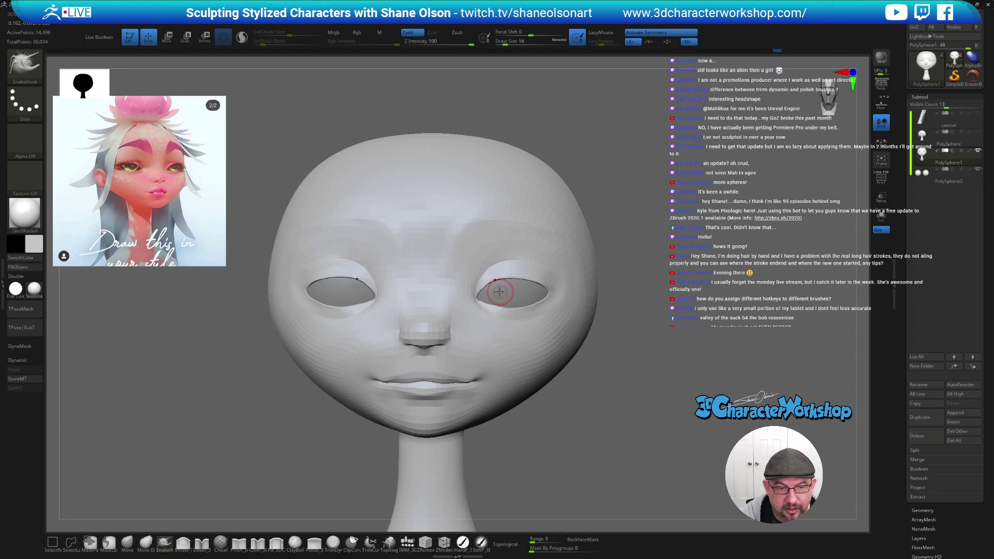
mouse_move(510, 283)
right_down()
mouse_move(503, 284)
mouse_move(584, 298)
mouse_move(575, 331)
right_up()
key(bracketright)
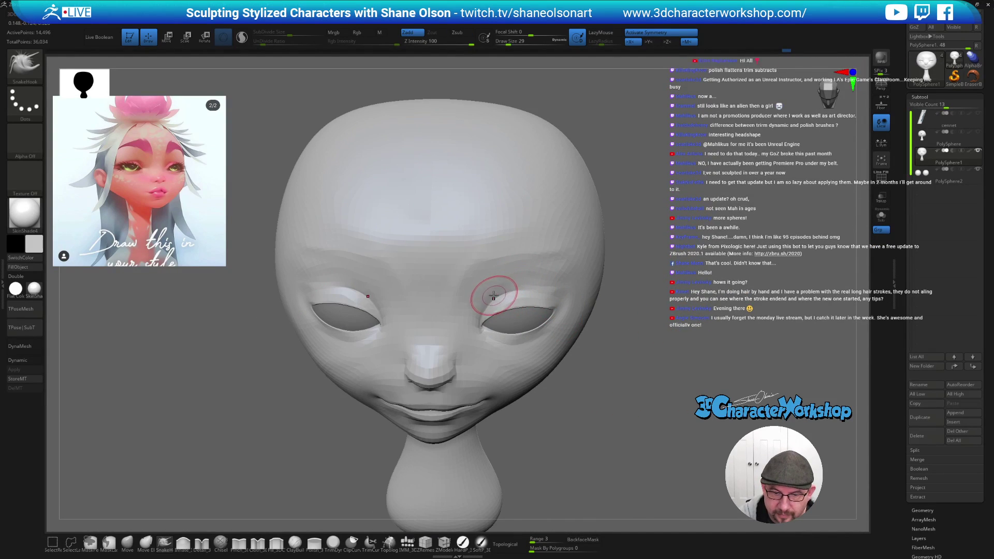
right_drag(548, 290, 561, 291)
- Flatten the area beside the outer brow with TrimDynamic at draw size 29 and return to the SnakeHook brush
key(b)
key(t)
key(d)
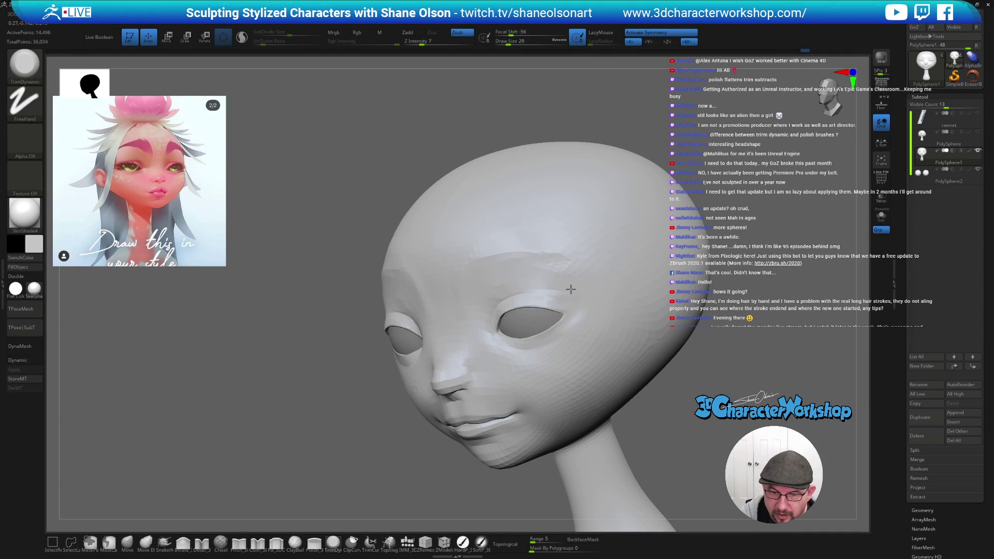
key(b)
key(s)
key(h)
right_drag(598, 276, 611, 307)
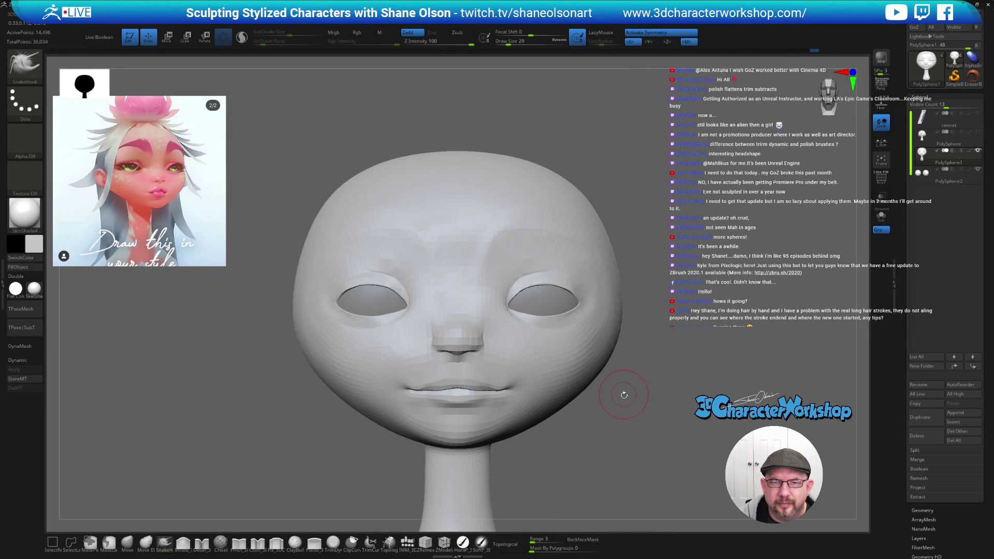
- Trim the surface beneath the nose with TrimDynamic at draw size 16
mouse_move(634, 399)
ctrl+right_down()
mouse_move(576, 422)
mouse_move(600, 415)
ctrl+right_up()
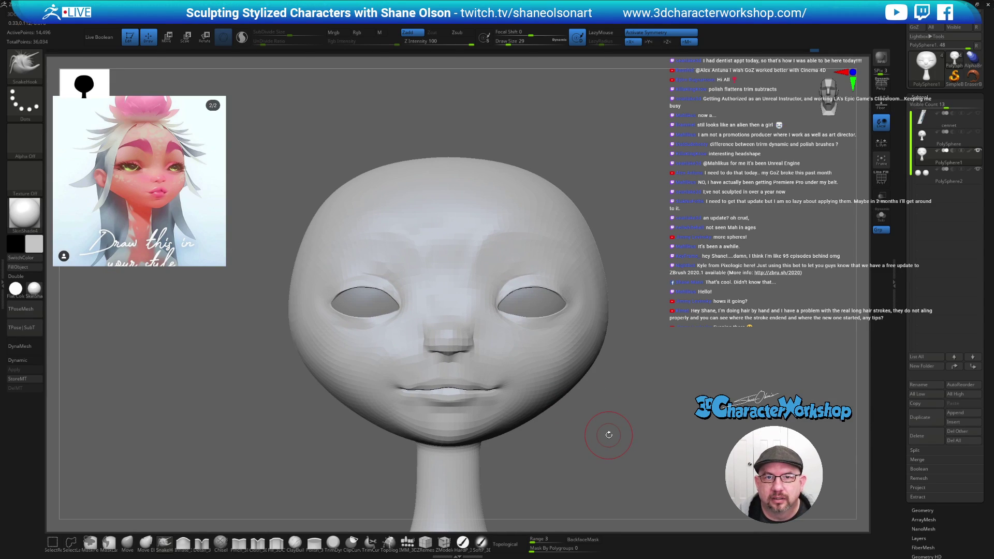
ctrl+right_drag(675, 308, 710, 294)
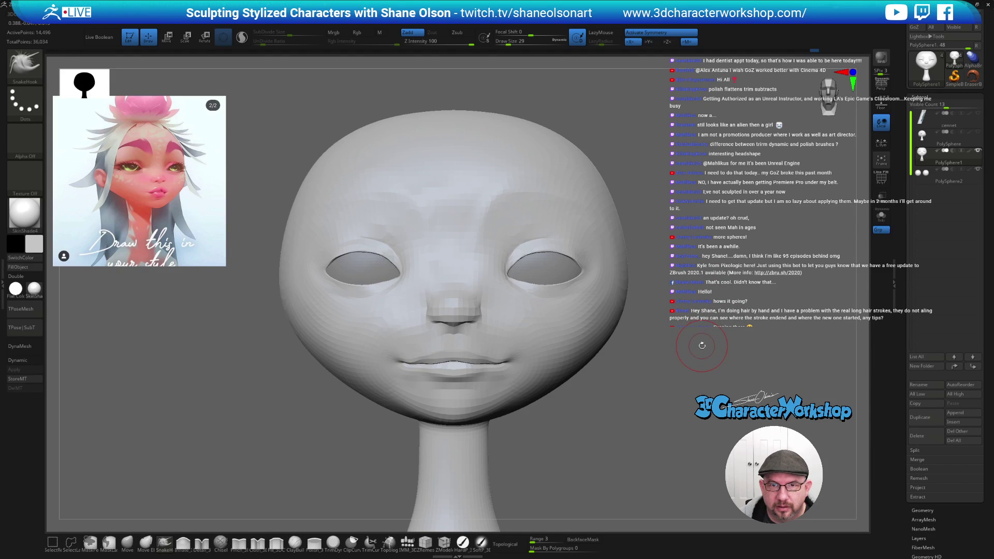
ctrl+right_drag(702, 346, 704, 351)
key(s)
drag(657, 358, 662, 358)
right_drag(667, 360, 654, 378)
key([)
key([)
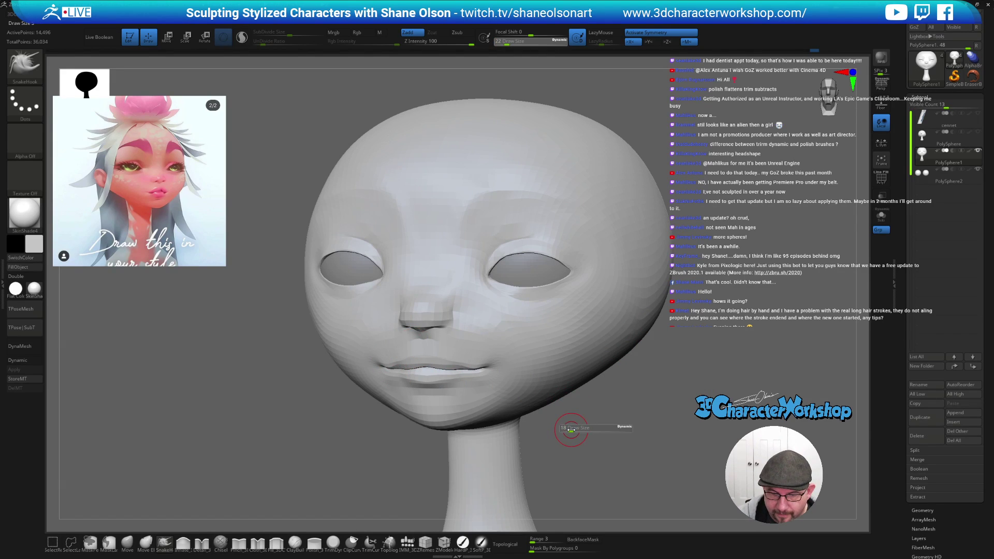
key(b)
key(t)
key(d)
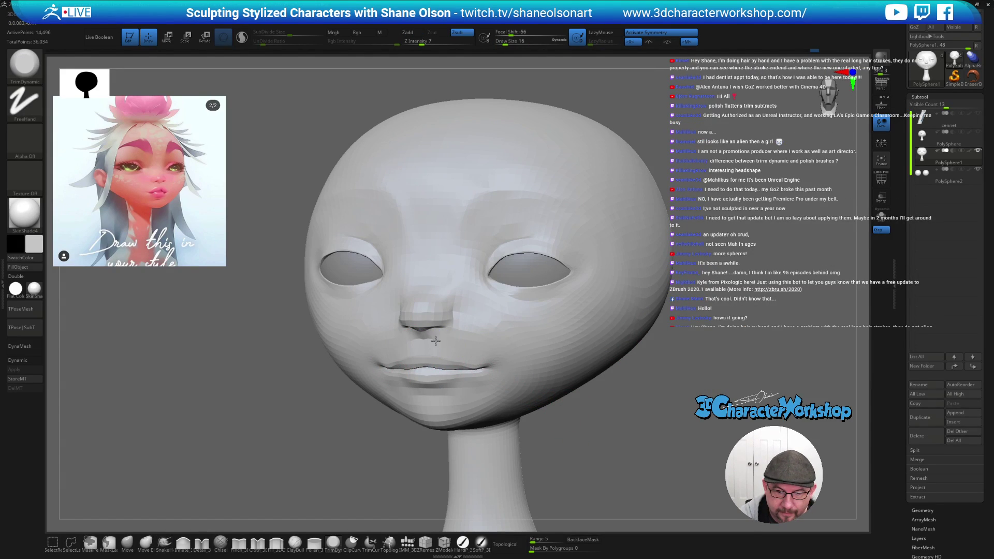
drag(430, 342, 440, 341)
- Pull the side and underside of the nose into shape with SnakeHook, reducing the draw size to 7
key(b)
key(s)
key(h)
right_drag(490, 338, 487, 344)
shift+drag(456, 344, 449, 339)
mouse_move(446, 336)
ctrl+right_down()
mouse_move(449, 357)
mouse_move(429, 344)
mouse_move(444, 347)
mouse_move(434, 336)
ctrl+right_up()
key(s)
click(446, 346)
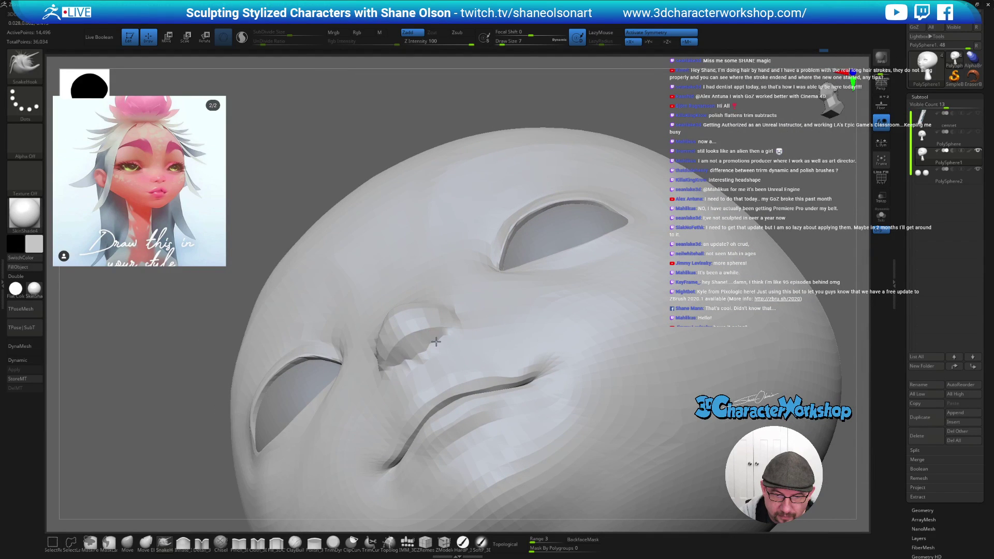
- Show the polyframe and refine the transition between nose and upper lip with TrimDynamic and SnakeHook at draw size 7
key(b)
key(t)
key(d)
key(shift+f)
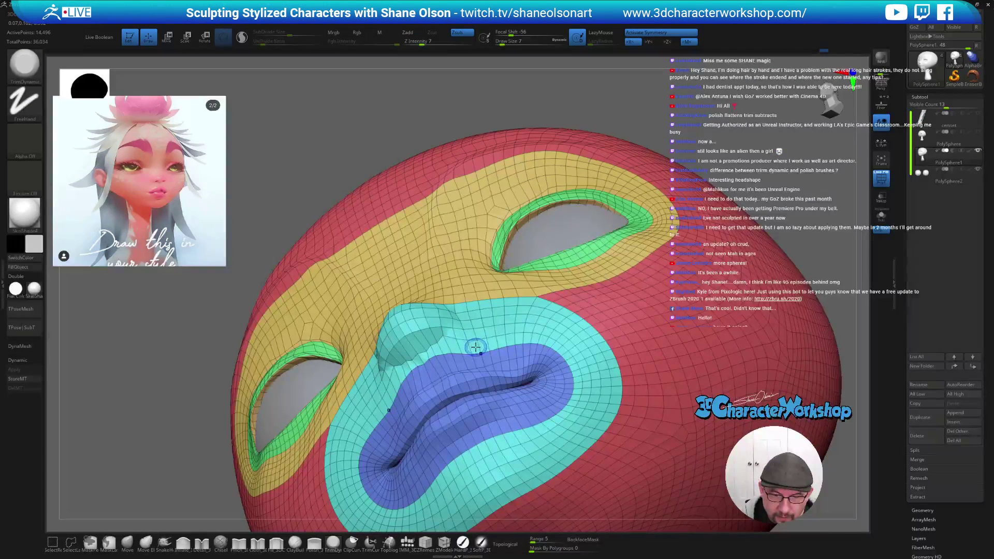
key(b)
key(s)
key(h)
mouse_move(466, 337)
right_down()
mouse_move(466, 346)
mouse_move(435, 351)
right_up()
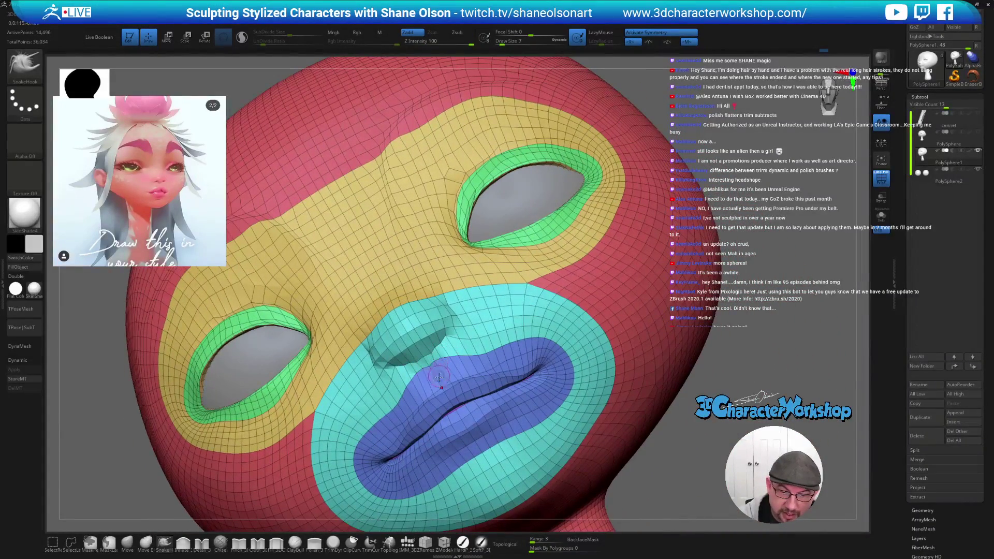
- Even out the nose base with TrimDynamic and pull the nostril edge with SnakeHook at draw size 7
key(b)
key(t)
key(d)
key(b)
key(s)
key(h)
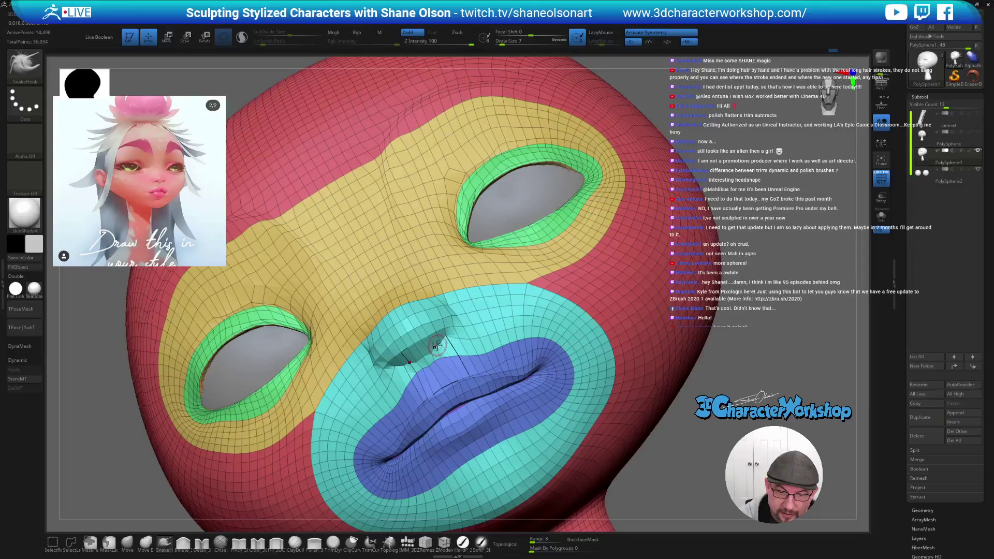
mouse_move(453, 335)
right_down()
mouse_move(462, 348)
mouse_move(458, 340)
right_up()
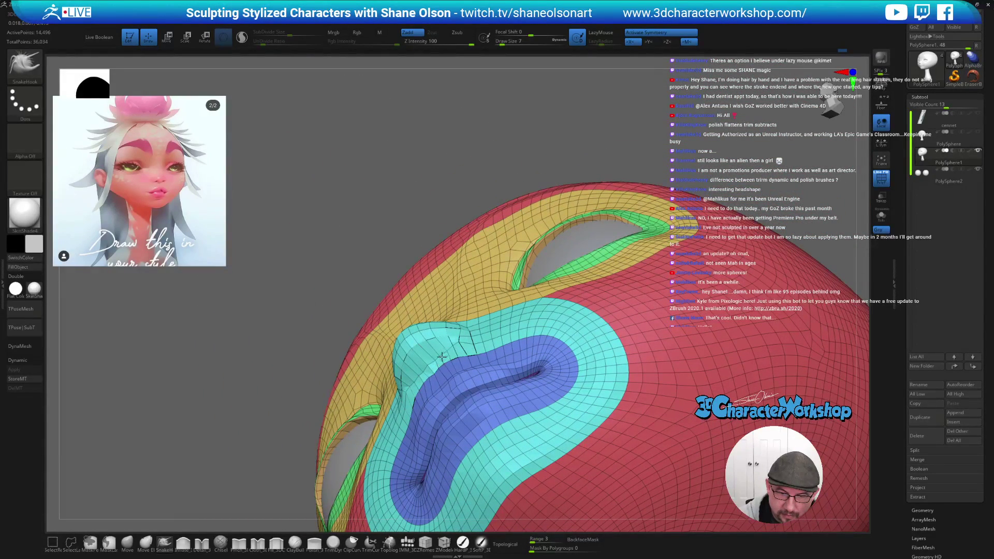
right_drag(478, 342, 491, 366)
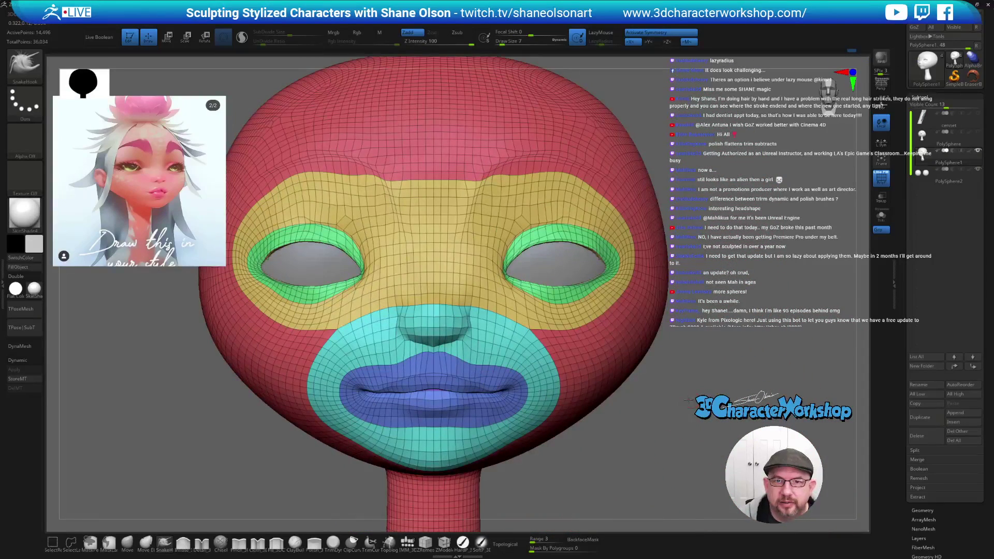
- Carve a crease above the upper eyelids with the Detail brush at draw size 14
ctrl+right_drag(697, 412, 703, 392)
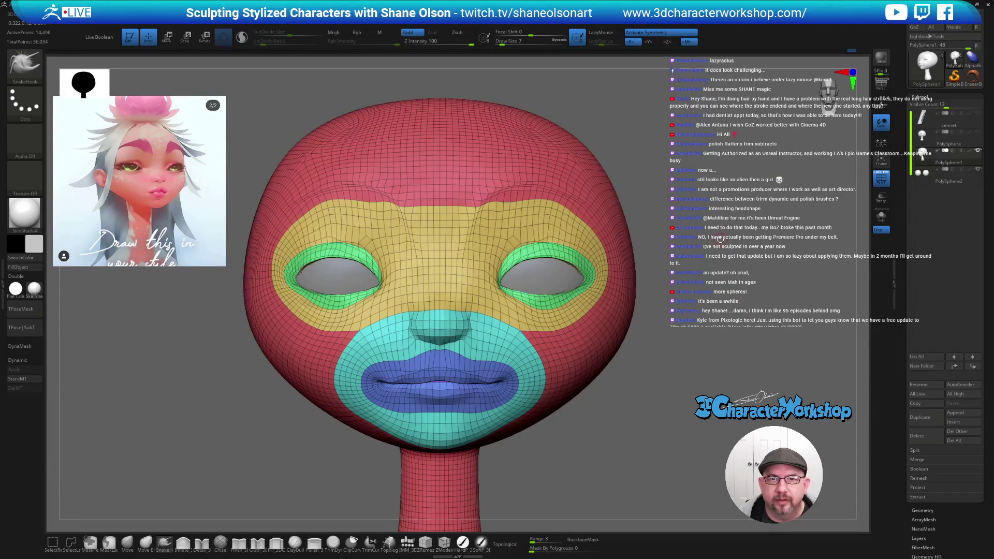
alt+drag(725, 224, 725, 295)
drag(746, 456, 725, 453)
key(bracketright)
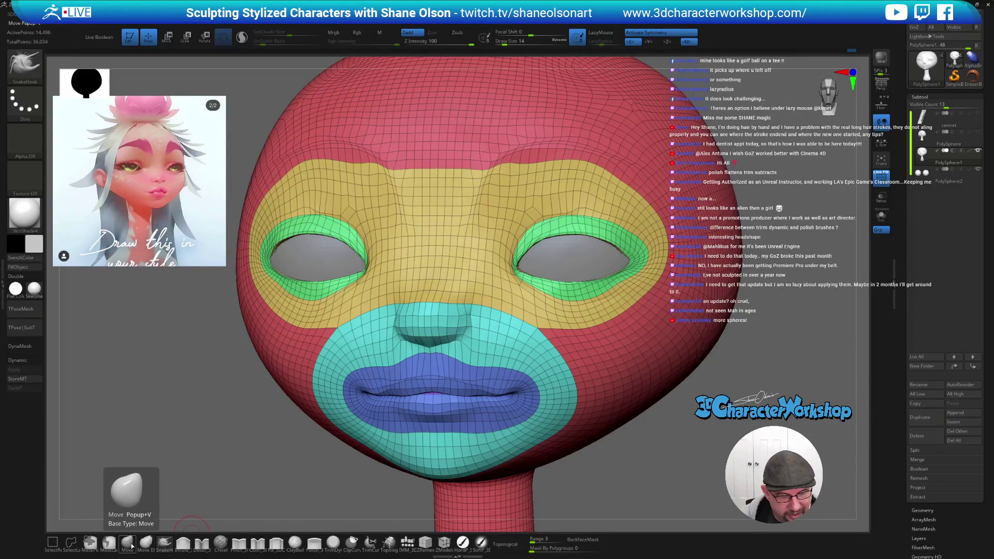
click(182, 545)
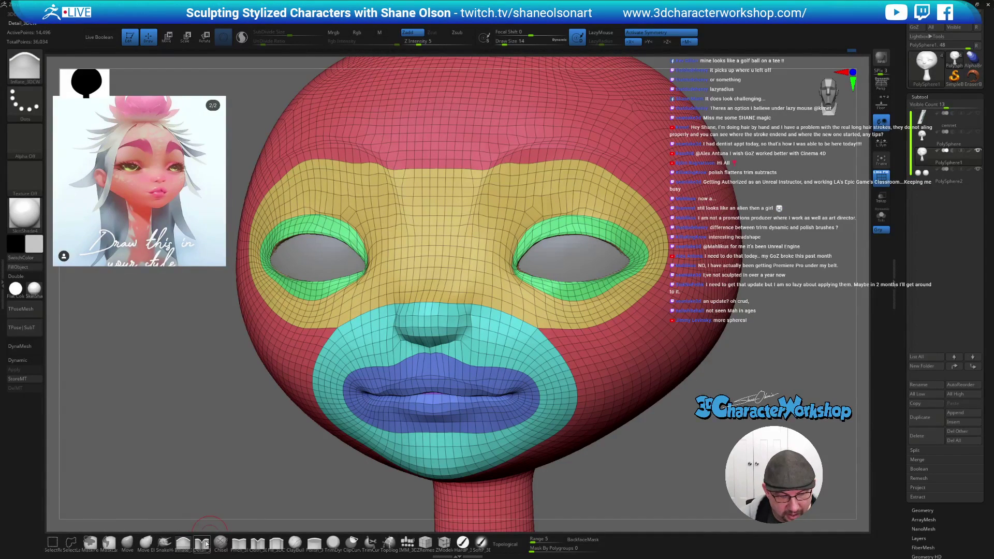
click(201, 547)
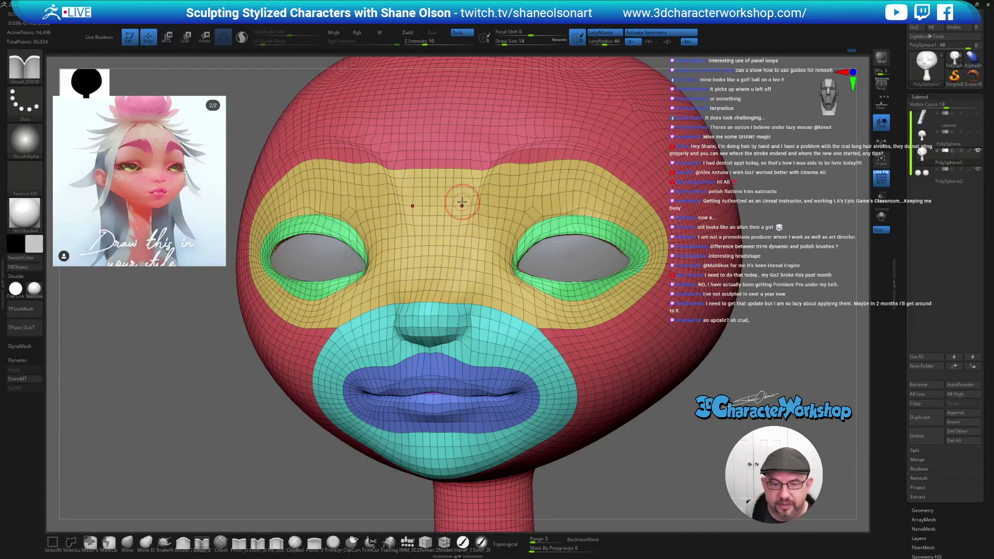
drag(719, 460, 751, 464)
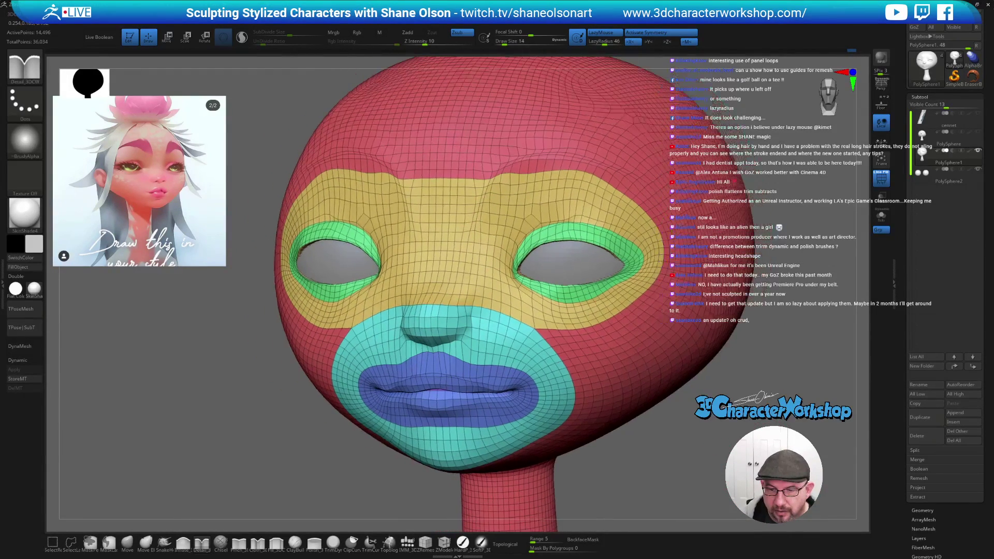
shift+drag(555, 216, 632, 223)
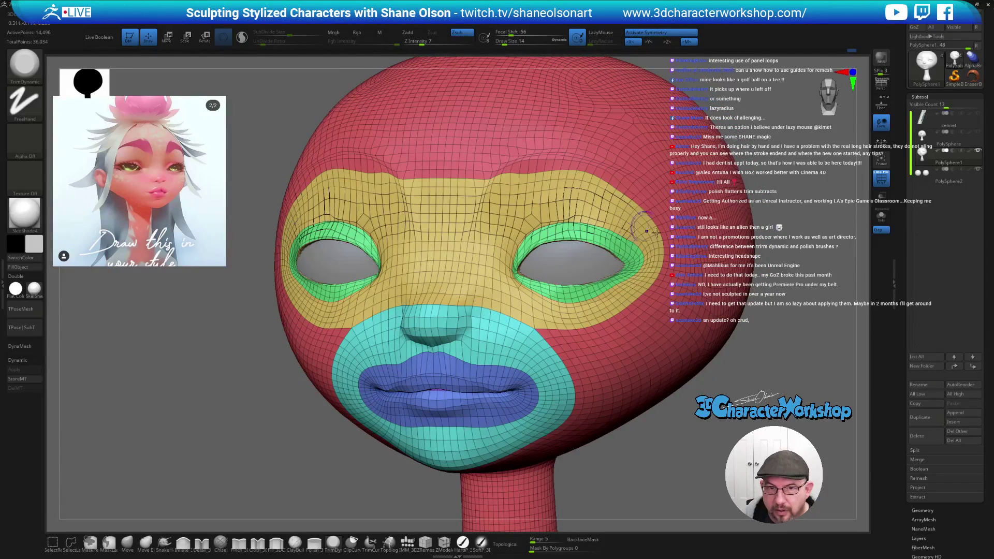
- Flatten the lower forehead above the brow with TrimDynamic at draw size 33 and Z Intensity 7
alt+drag(751, 403, 750, 400)
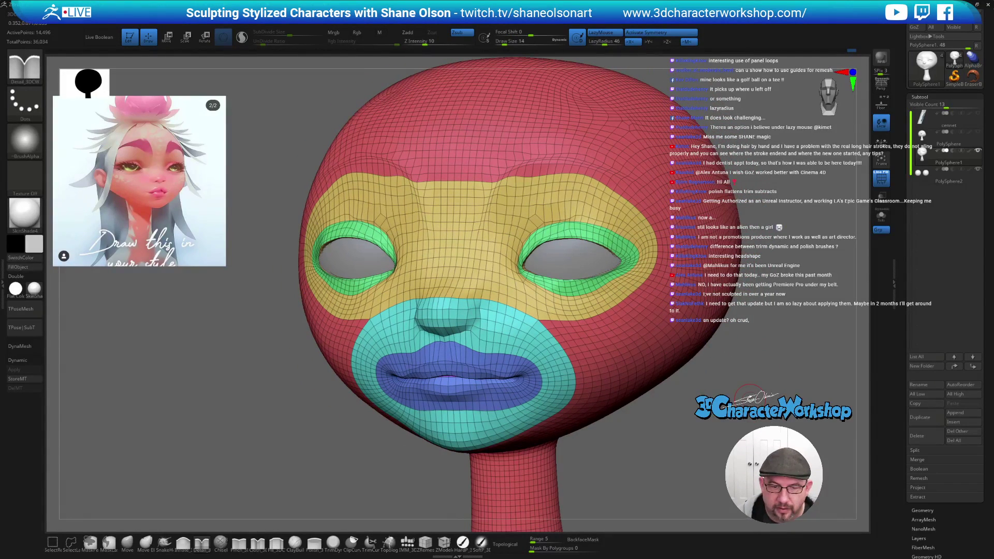
drag(663, 372, 674, 406)
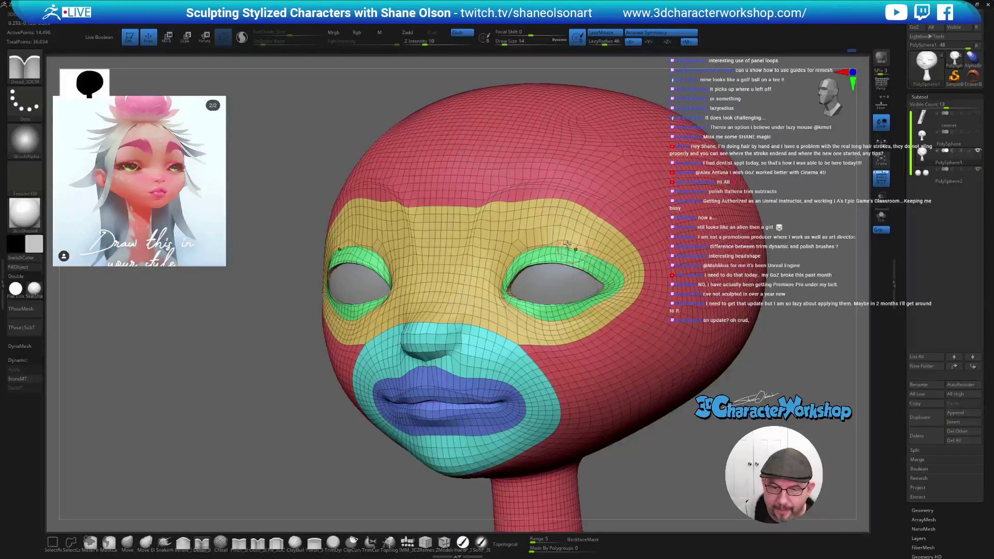
key(s)
click(513, 183)
key(3)
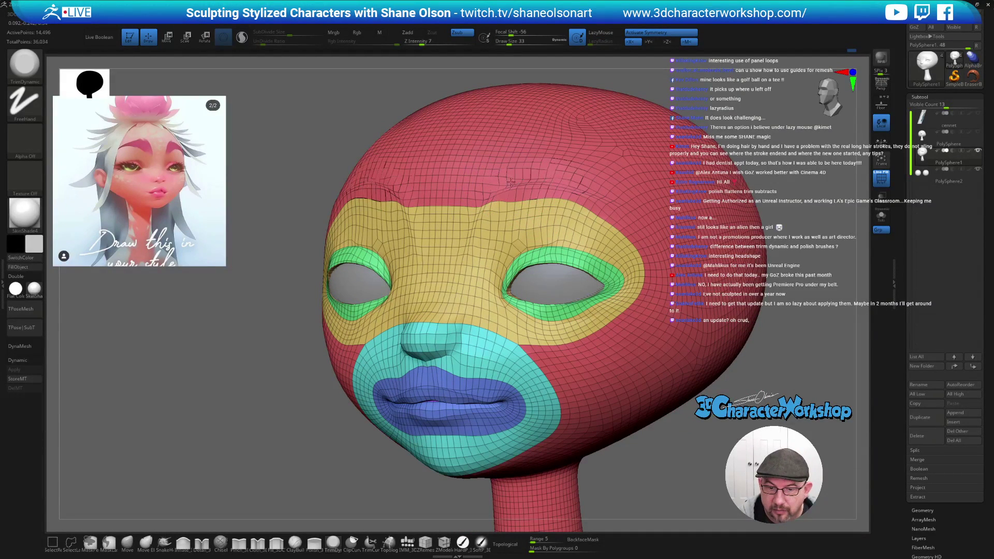
drag(520, 181, 540, 181)
key(2)
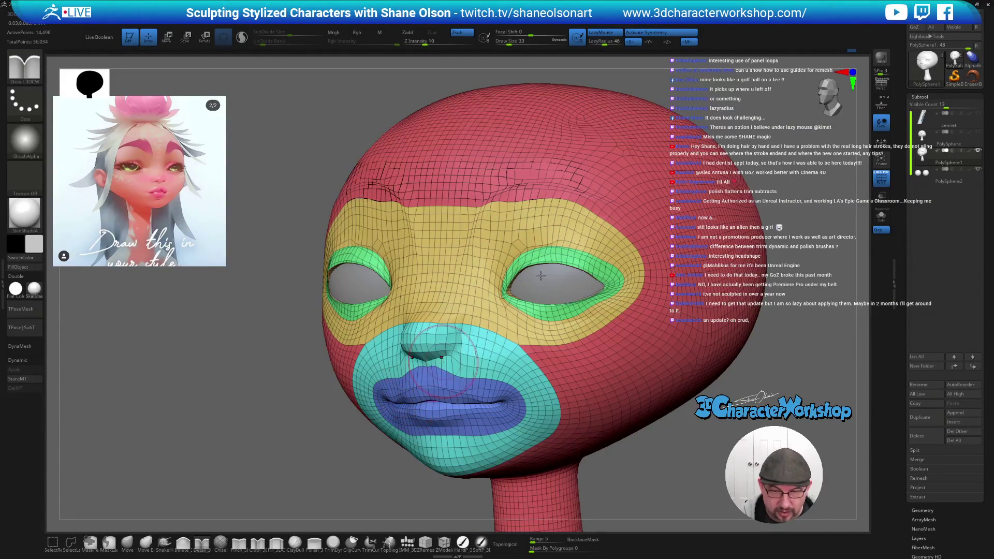
- Rework the upper edge of the brow with the Detail brush and raise TrimDynamic's Z Intensity to 20
key(3)
key(2)
drag(523, 184, 524, 180)
key(3)
click(434, 42)
key(2)
alt+right_drag(623, 228, 586, 232)
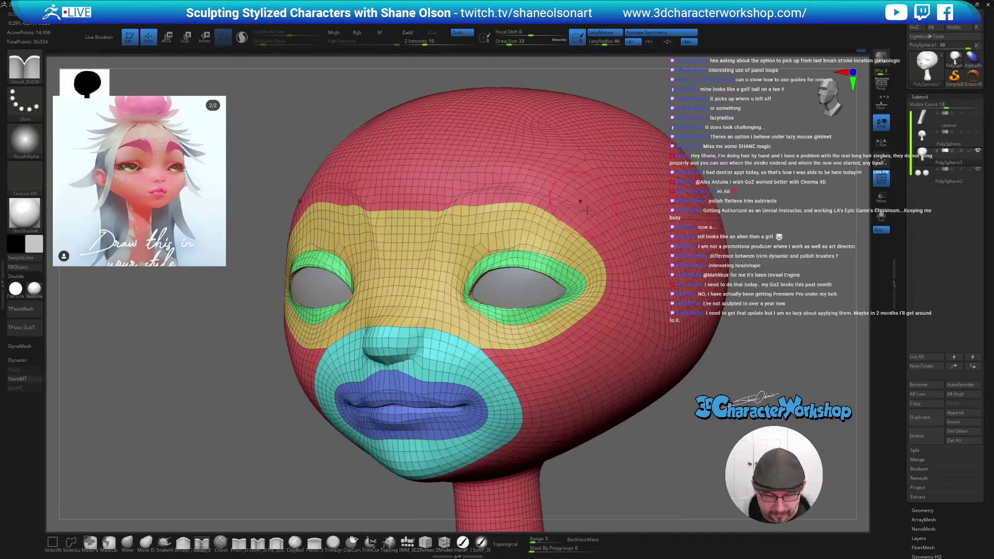
key(space)
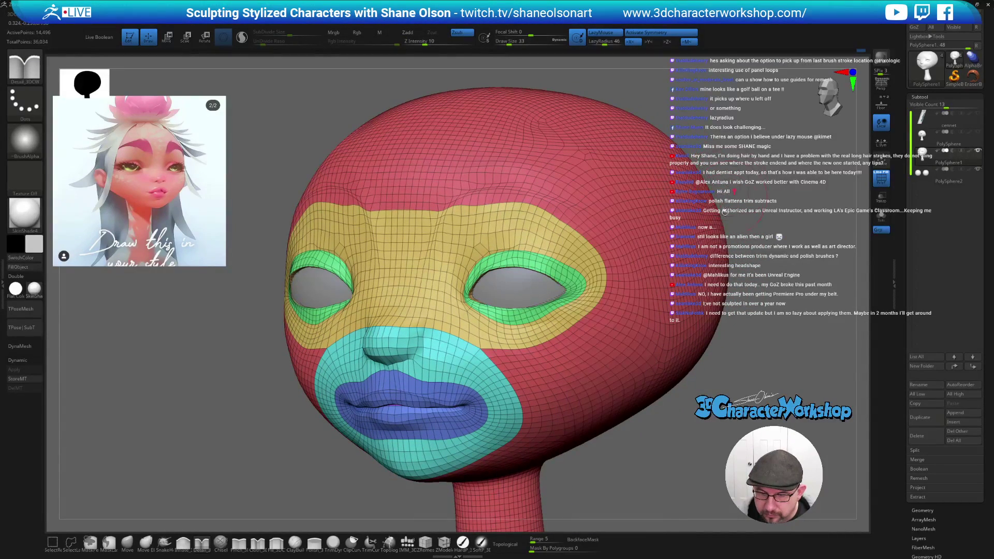
mouse_move(668, 336)
right_down()
mouse_move(635, 341)
mouse_move(671, 344)
right_up()
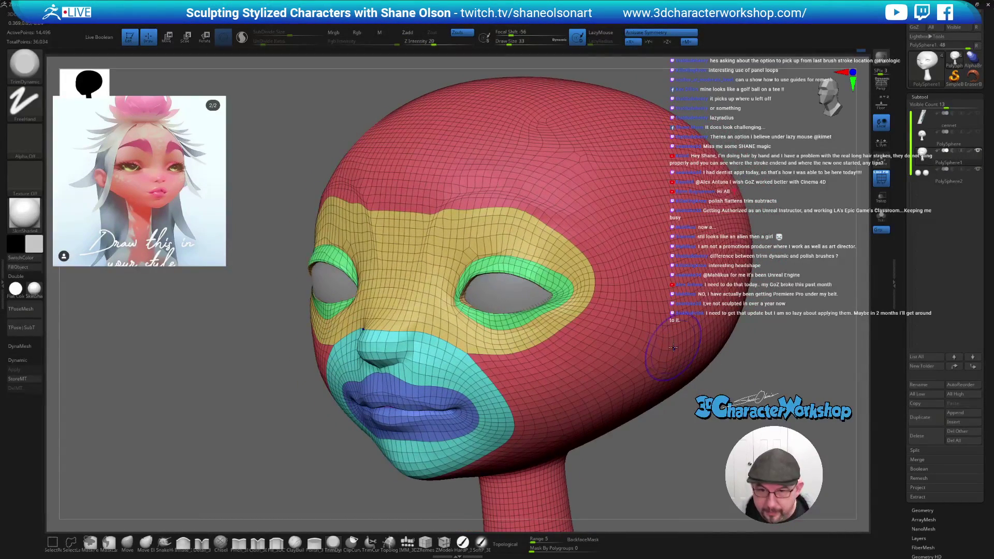
- Try to flatten the forehead above the brow ridge with TrimDynamic at draw size 33, raising Z Intensity to 100
key(3)
mouse_move(464, 209)
mouse_down()
mouse_move(489, 189)
mouse_move(476, 188)
mouse_up()
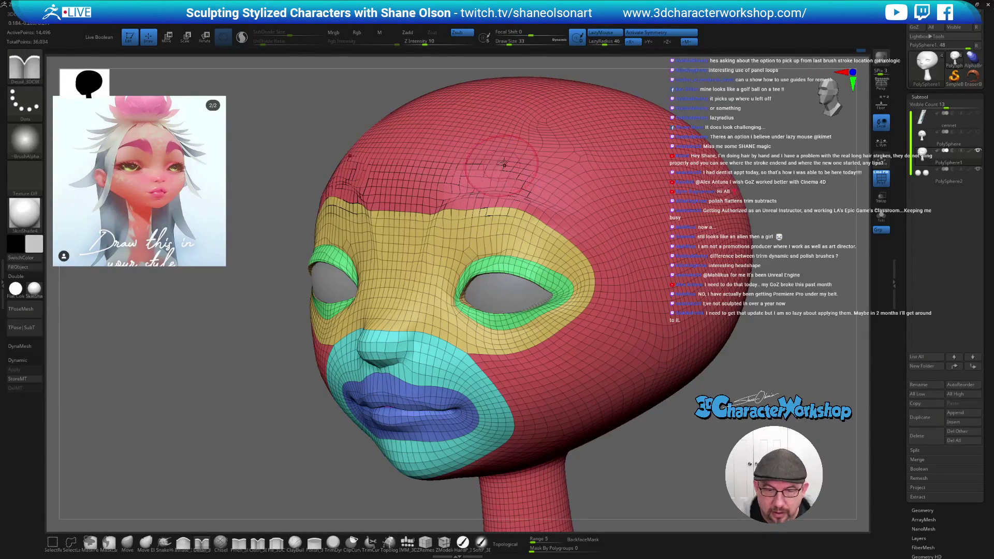
drag(435, 41, 479, 41)
mouse_move(489, 206)
mouse_down()
mouse_move(447, 193)
mouse_move(462, 206)
mouse_up()
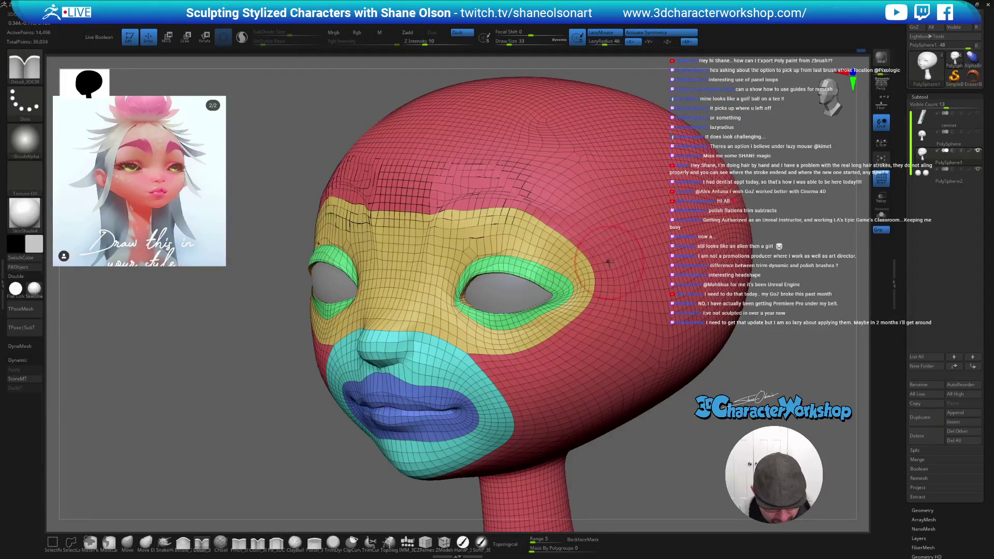
key(3)
- Hide the polyframe and undo the last TrimDynamic strokes on the forehead
key(shift+f)
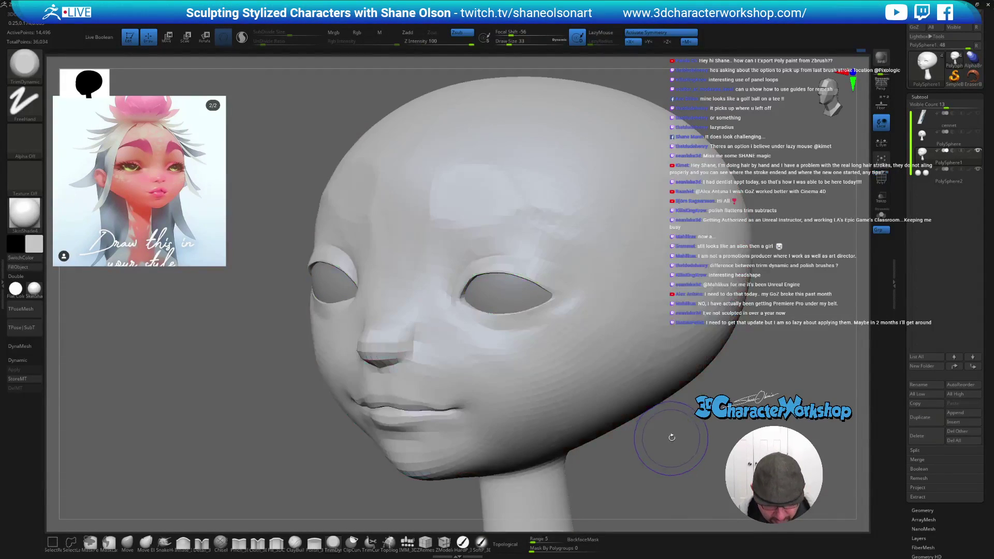
alt+drag(680, 444, 672, 431)
shift+drag(539, 207, 530, 202)
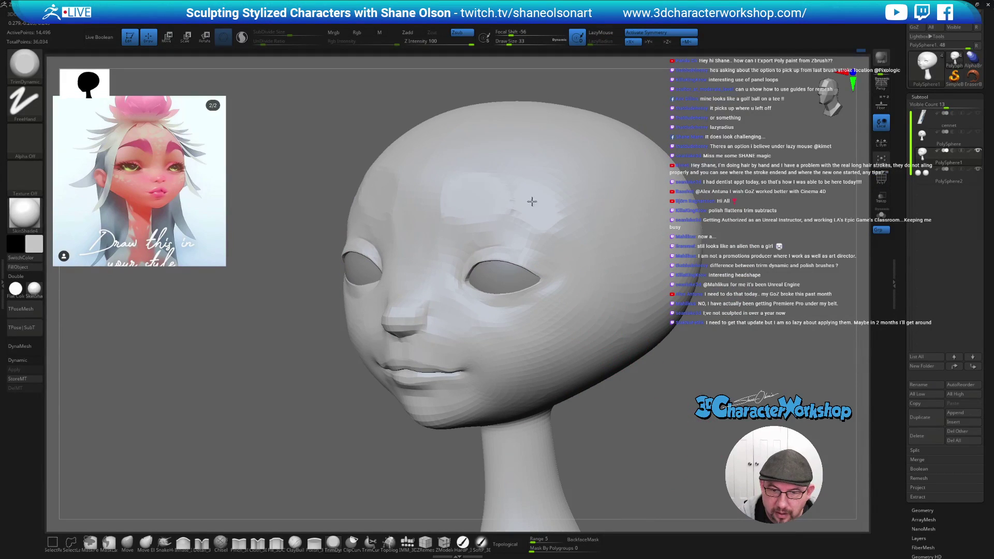
key(ctrl+z)
key(ctrl+z)
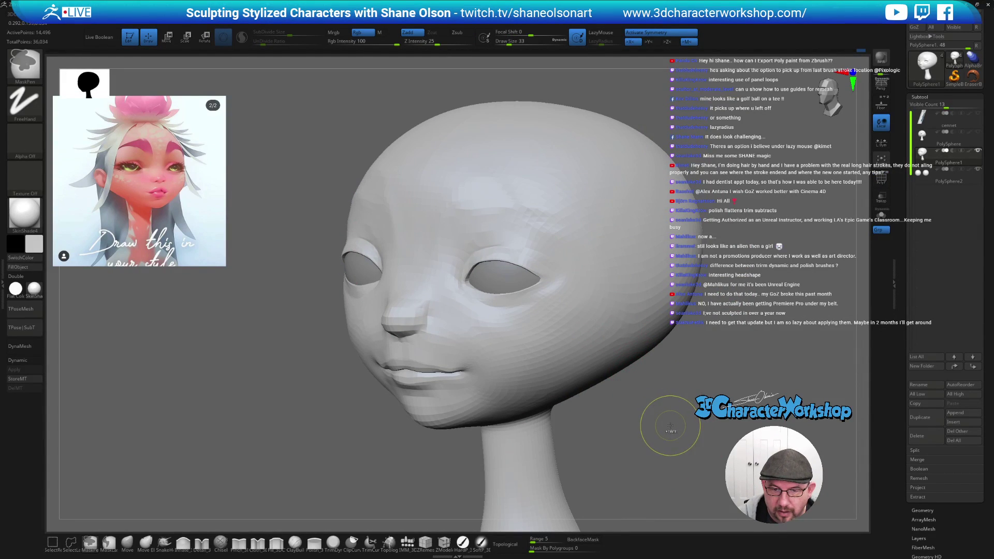
drag(671, 427, 576, 423)
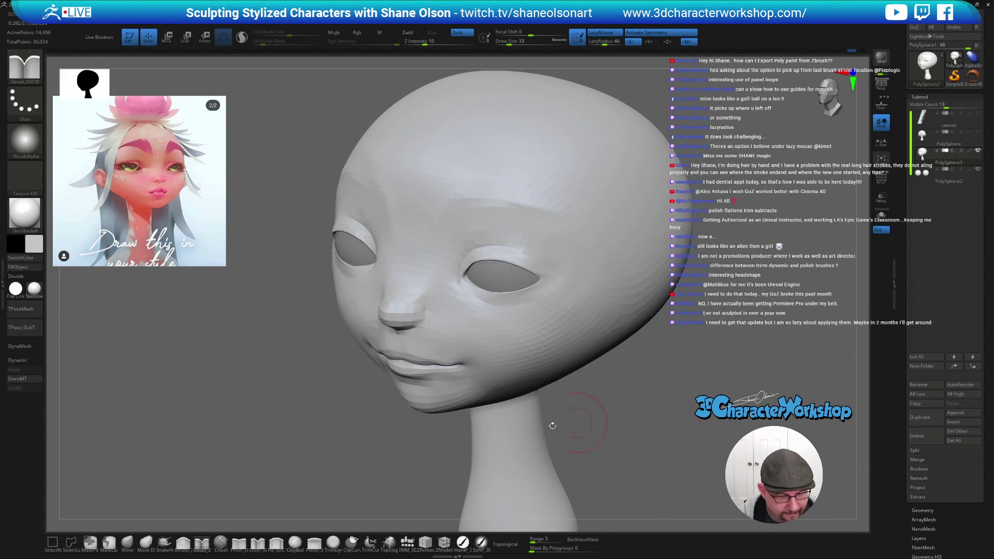
- Load the Smooth Stronger brush from the LightBox Smooth brushes
key(shift)
key(shift)
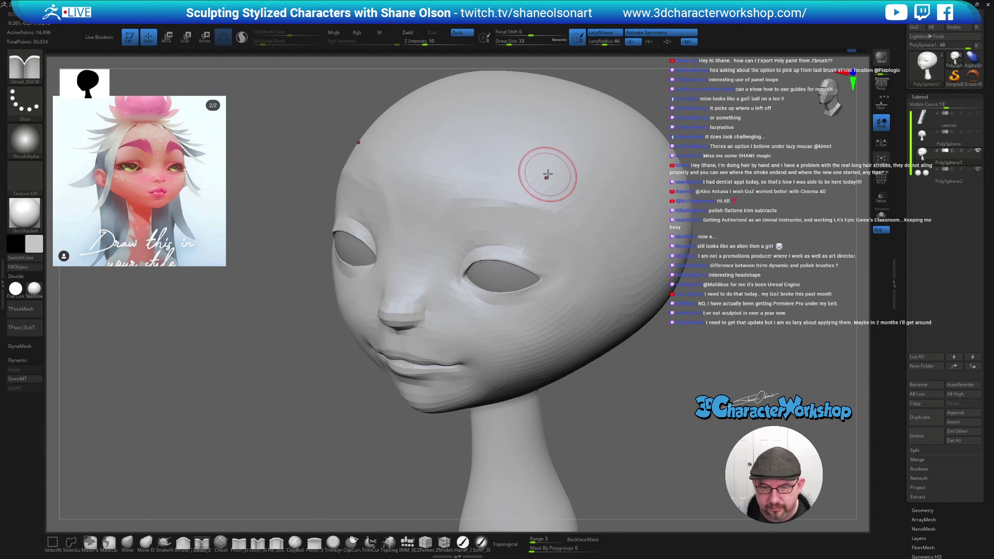
key(shift)
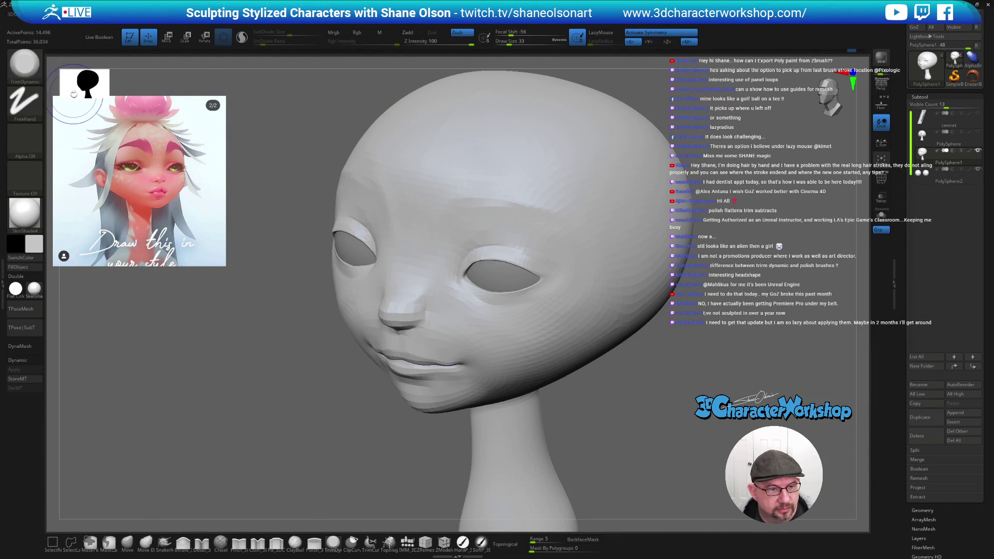
click(26, 66)
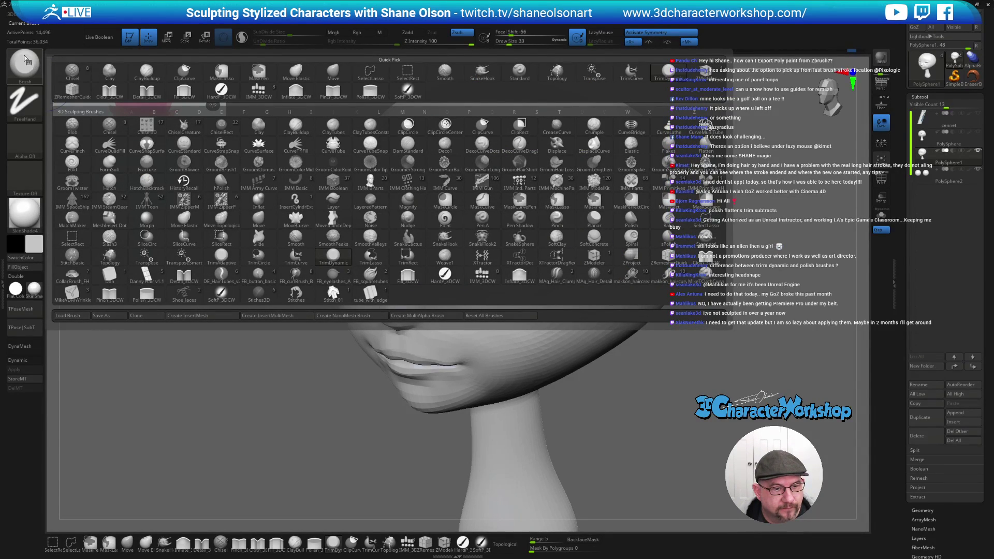
click(177, 278)
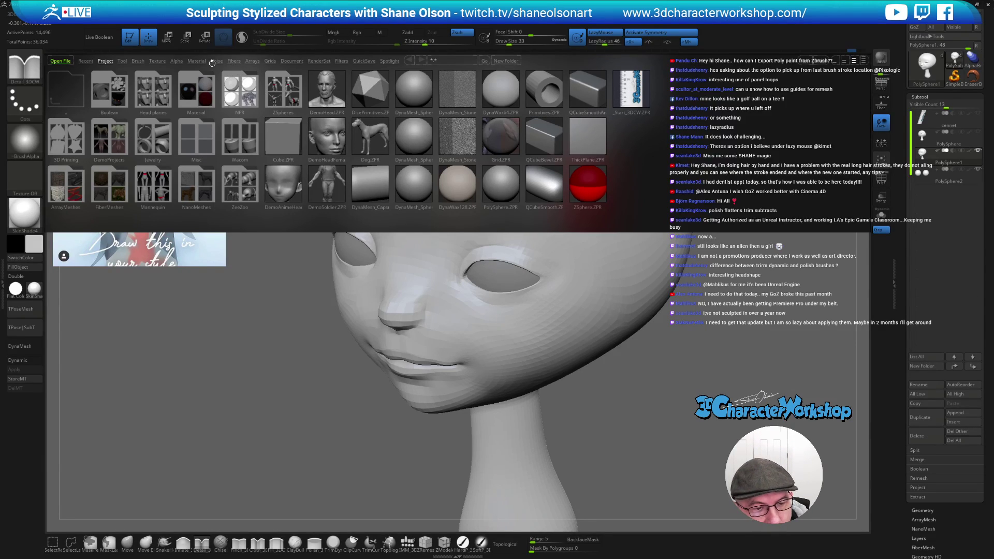
click(138, 61)
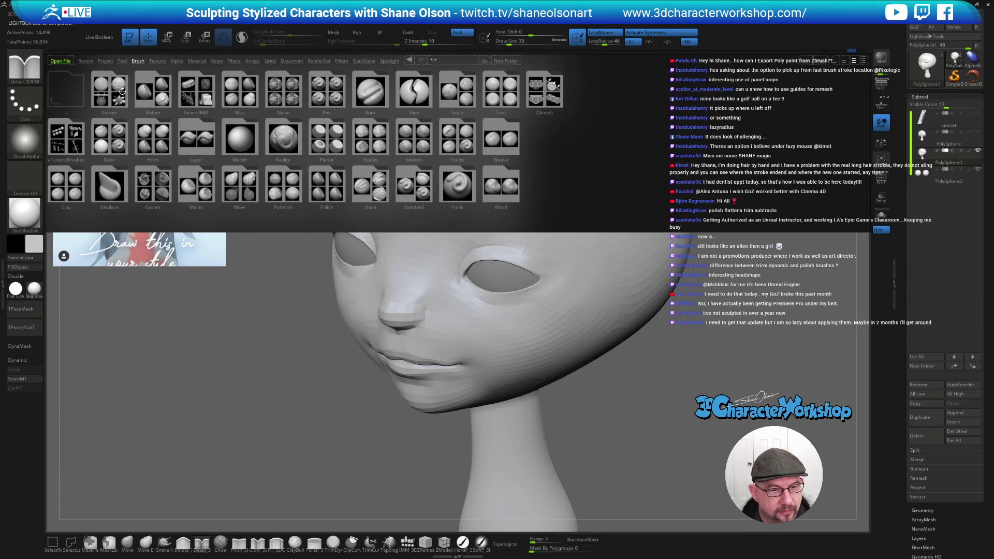
click(408, 141)
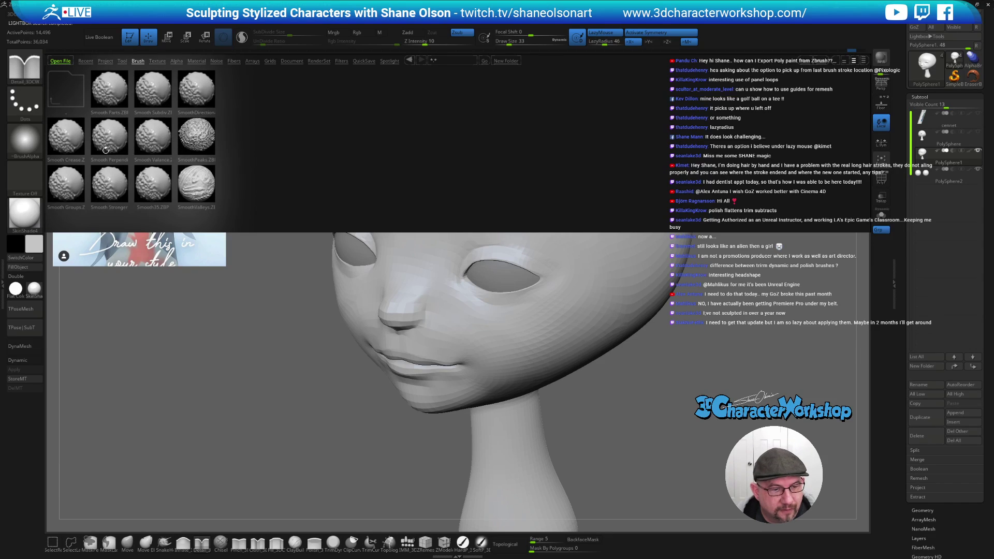
double_click(109, 184)
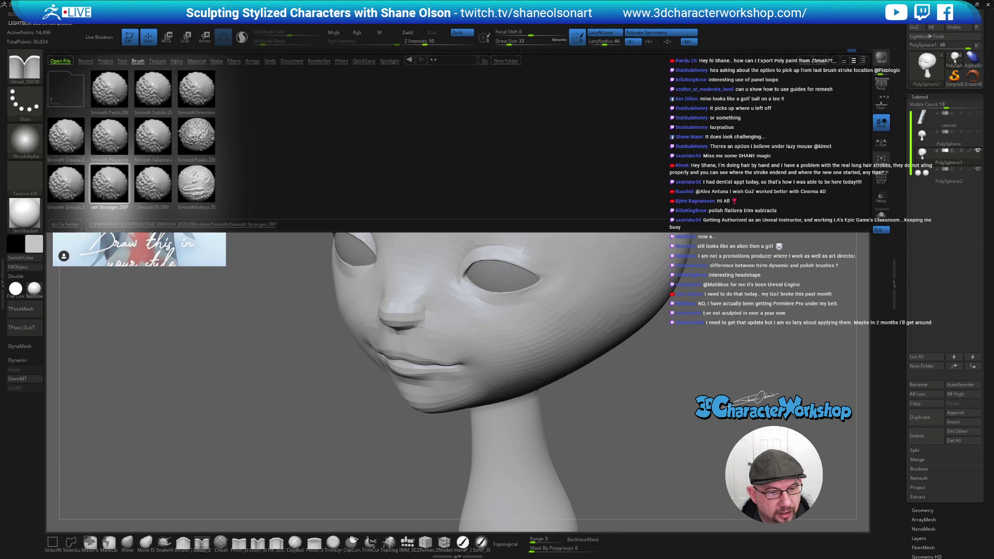
click(141, 210)
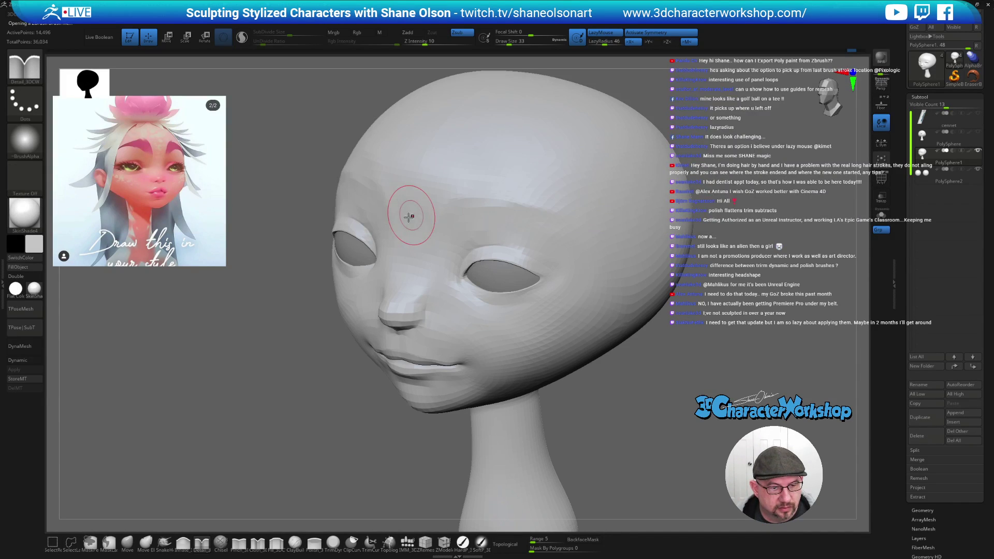
- Set Smooth Stronger's Z Intensity to 2 and soften the hard plane edge between the forehead and the brow
click(411, 43)
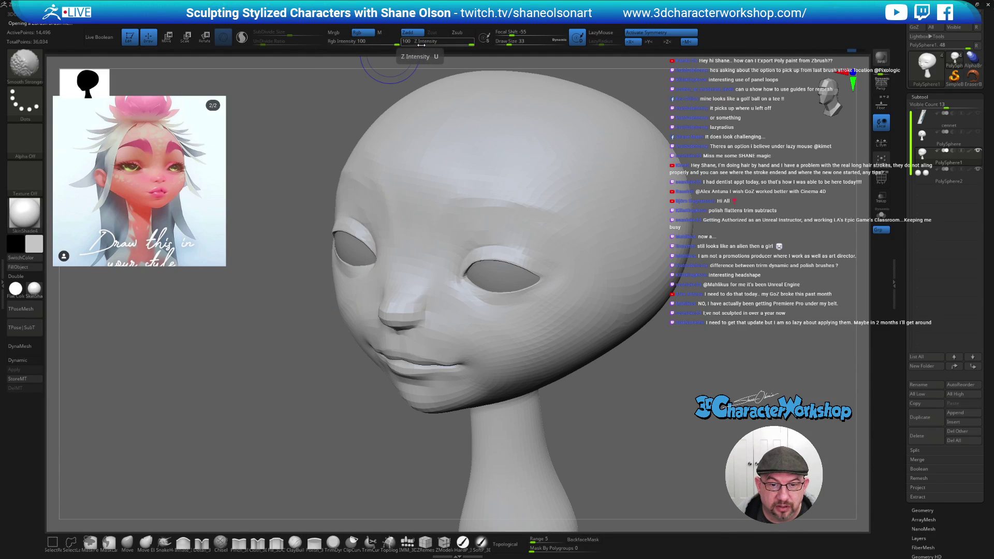
text(1)
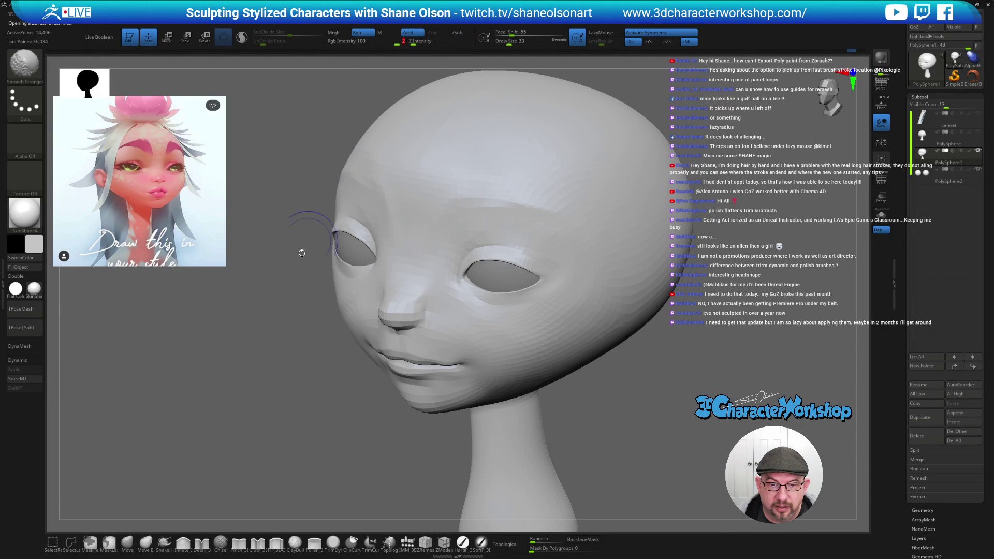
key(shift)
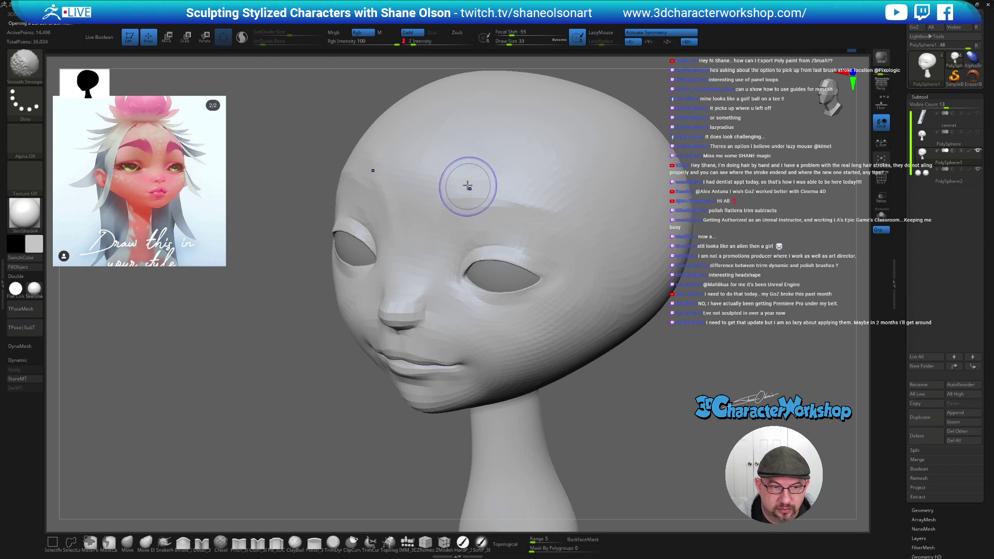
mouse_move(536, 197)
shift+mouse_down()
mouse_move(550, 205)
mouse_move(540, 205)
shift+mouse_up()
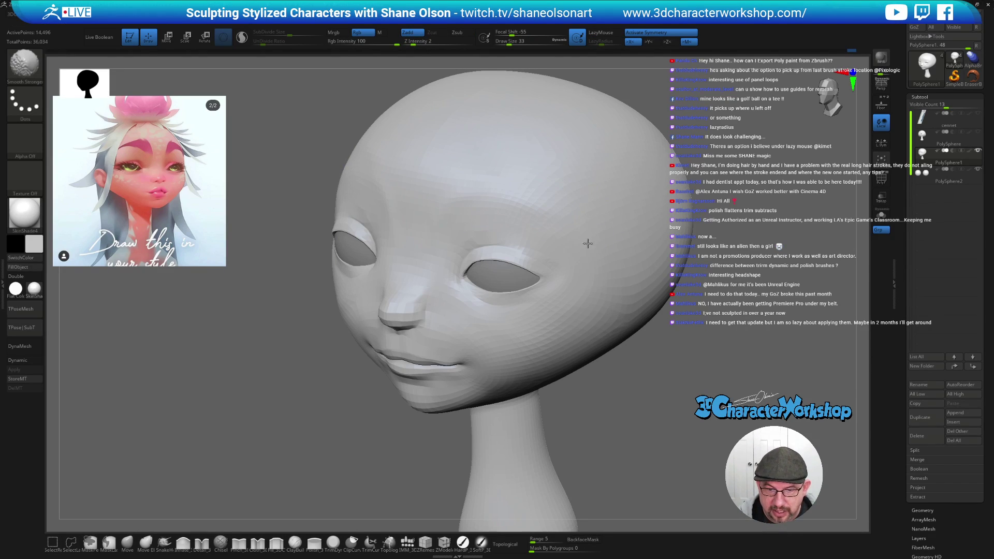
shift+drag(588, 232, 582, 286)
mouse_move(622, 284)
right_down()
mouse_move(644, 300)
mouse_move(623, 319)
right_up()
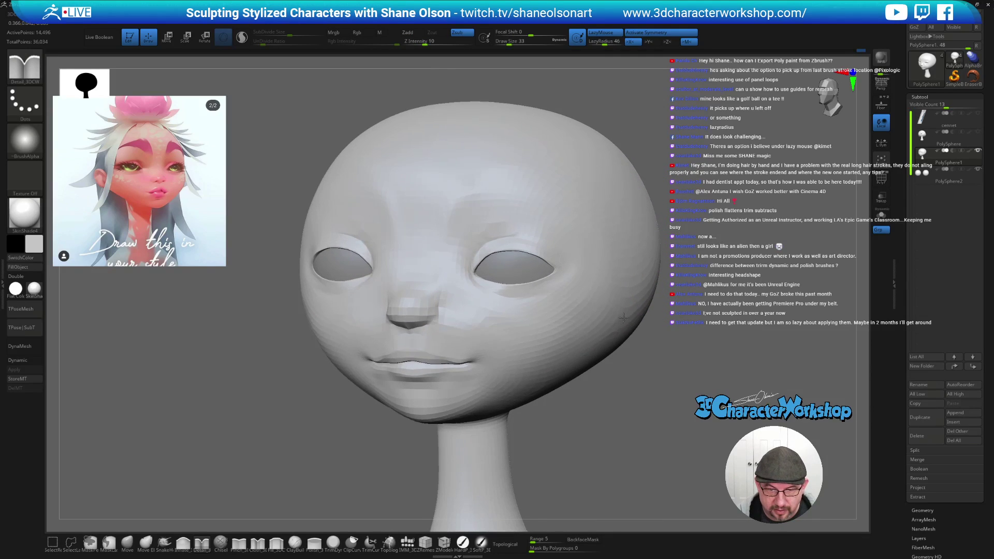
- Reshape the nose tip as seen from above with the Move brush at draw size 41
mouse_move(644, 406)
right_down()
mouse_move(665, 418)
mouse_move(553, 395)
right_up()
alt+right_drag(553, 395, 540, 429)
click(128, 543)
key(s)
drag(497, 450, 510, 449)
mouse_move(535, 436)
ctrl+right_down()
mouse_move(571, 440)
mouse_move(567, 454)
ctrl+right_up()
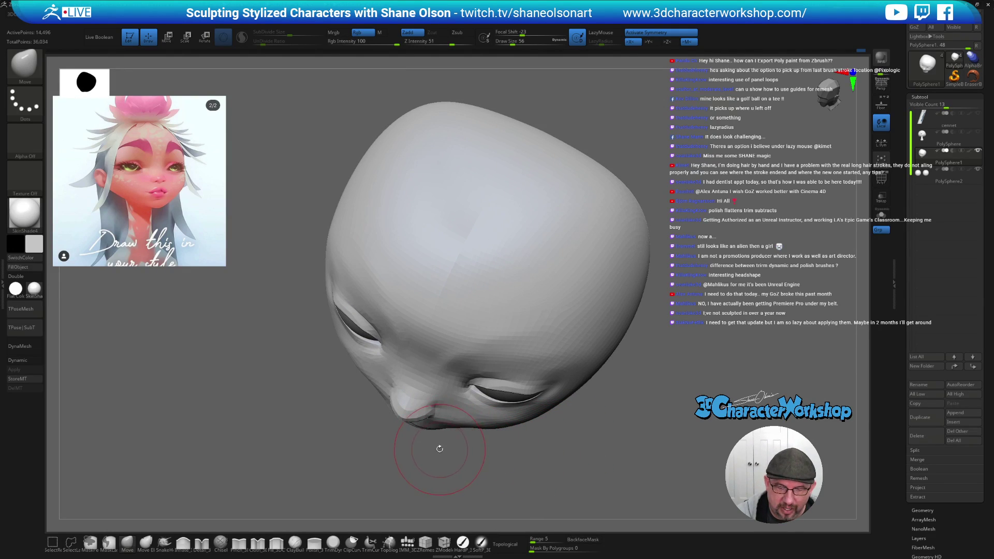
key([)
key([)
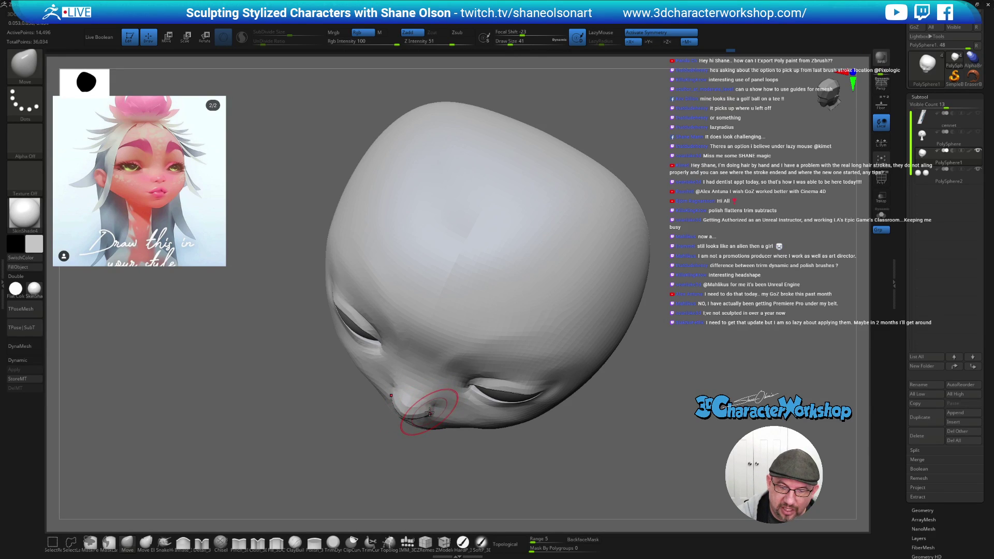
mouse_move(448, 432)
right_down()
mouse_move(435, 342)
mouse_move(450, 362)
mouse_move(458, 420)
mouse_move(444, 411)
right_up()
- Smooth the nose bridge and the area between the eyes with Smooth Stronger at draw size 22
key([)
key([)
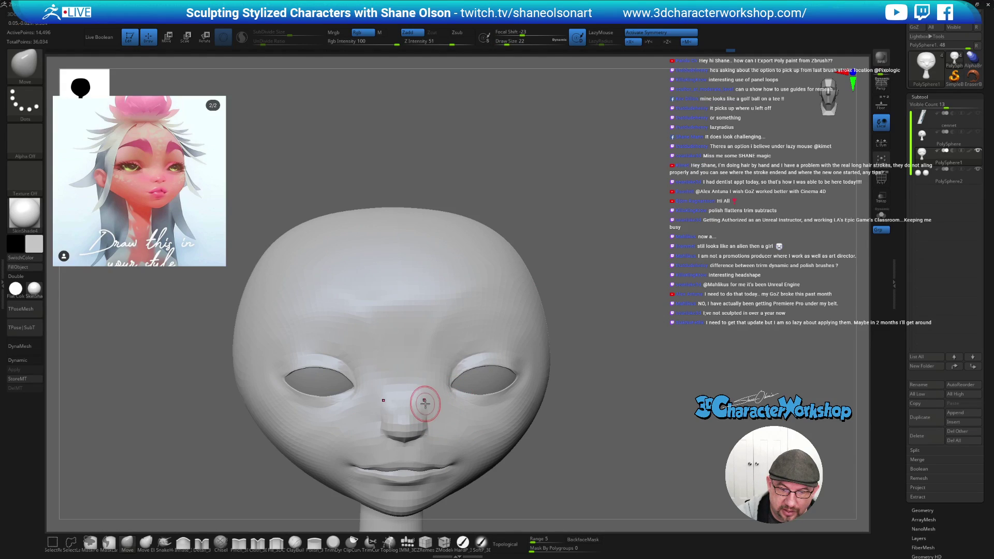
key(shift)
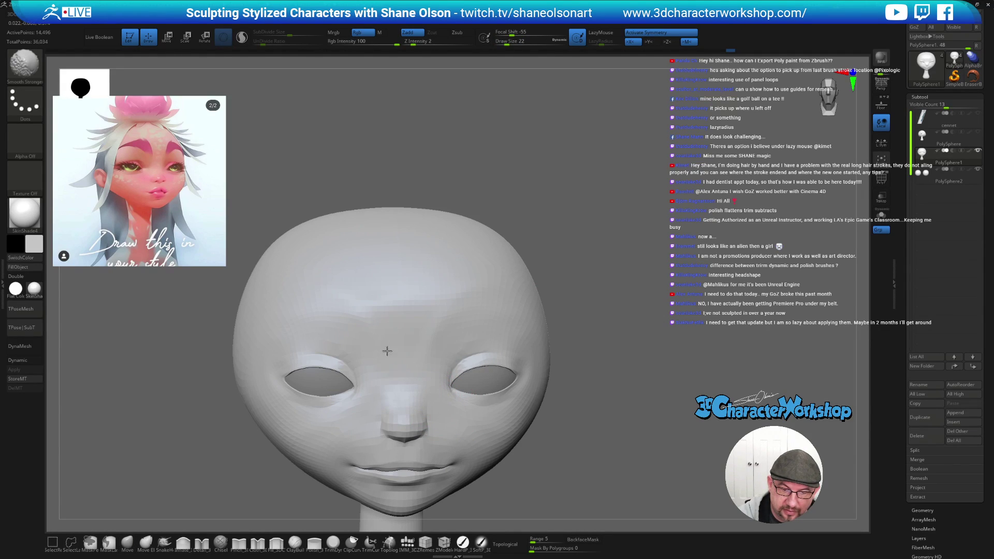
mouse_move(511, 355)
right_down()
mouse_move(454, 394)
mouse_move(388, 333)
right_up()
mouse_move(506, 417)
right_down()
mouse_move(436, 419)
mouse_move(502, 443)
right_up()
key(shift)
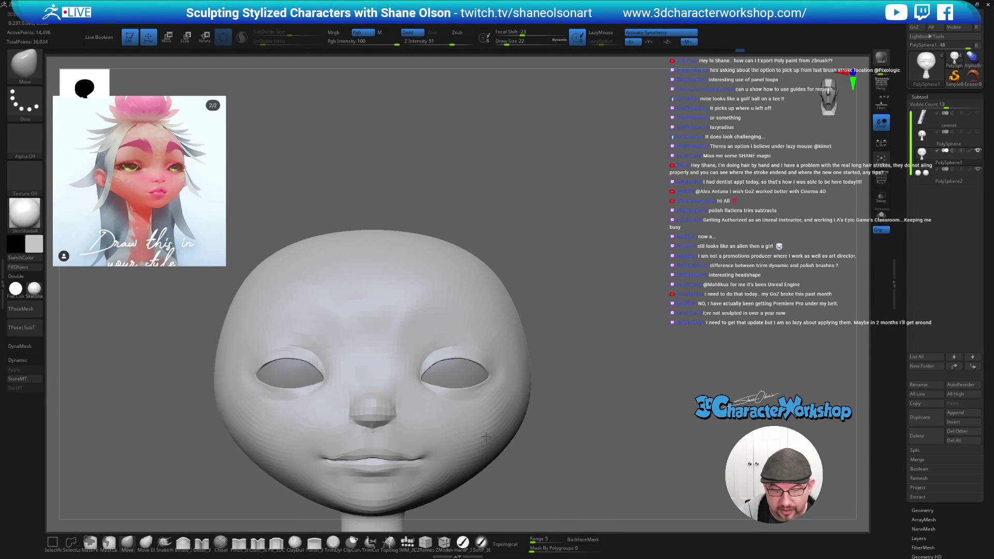
- Adjust the mouth corners with the Move brush at draw size 12
key(s)
drag(429, 439, 425, 439)
mouse_move(424, 439)
right_down()
mouse_move(397, 440)
mouse_move(515, 355)
mouse_move(424, 473)
mouse_move(499, 446)
right_up()
mouse_move(588, 442)
alt+right_down()
mouse_move(598, 420)
mouse_move(584, 439)
mouse_move(585, 428)
mouse_move(537, 410)
alt+right_up()
- Puff up the cheeks with the Inflate brush at draw size 56 and Z Intensity 5
click(184, 543)
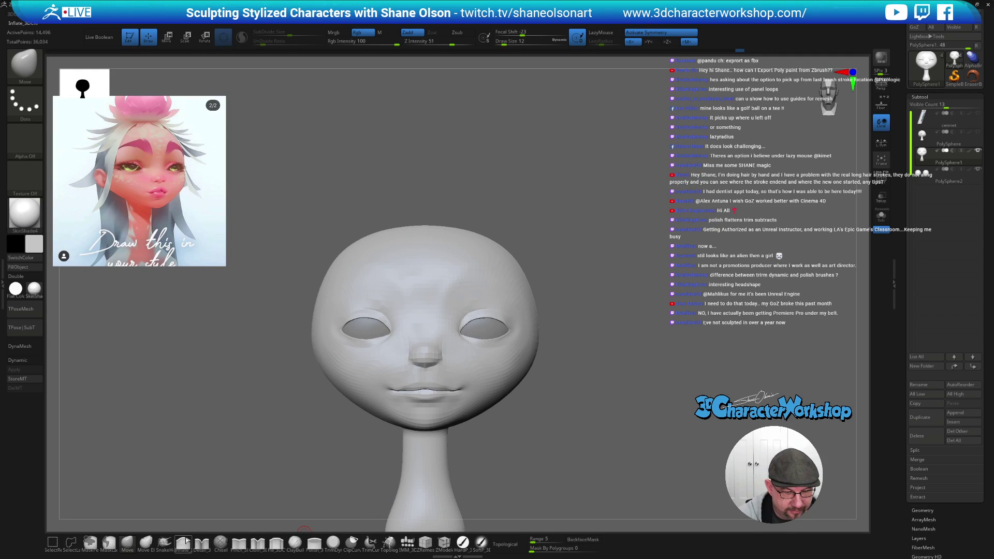
mouse_move(562, 410)
right_down()
mouse_move(521, 381)
mouse_move(523, 364)
right_up()
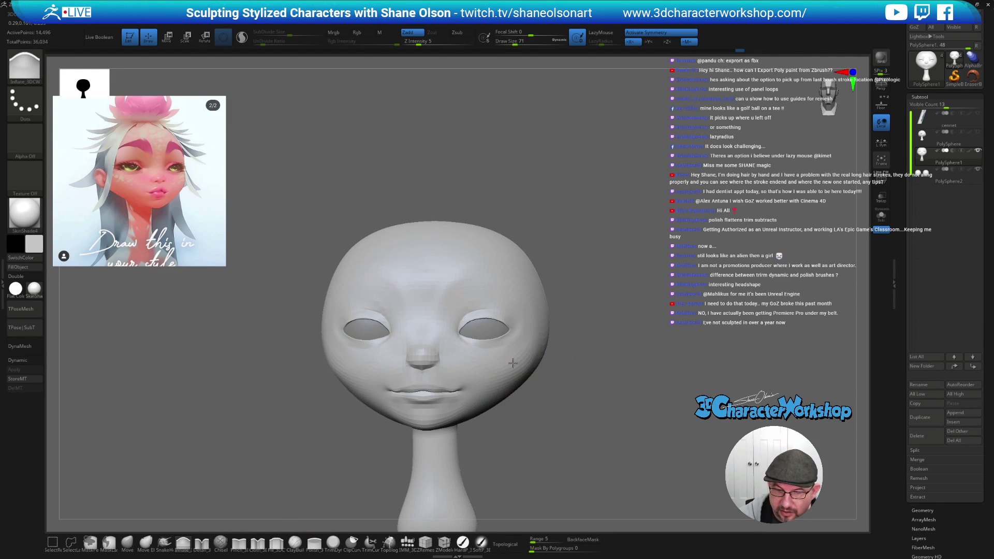
mouse_move(551, 434)
right_down()
mouse_move(546, 418)
mouse_move(557, 413)
right_up()
key(s)
drag(557, 413, 555, 414)
mouse_move(475, 371)
mouse_down()
mouse_move(527, 362)
mouse_move(529, 352)
mouse_up()
- Smooth the cheeks and the sides of the face with Smooth Stronger at draw size 56
right_drag(587, 416, 565, 396)
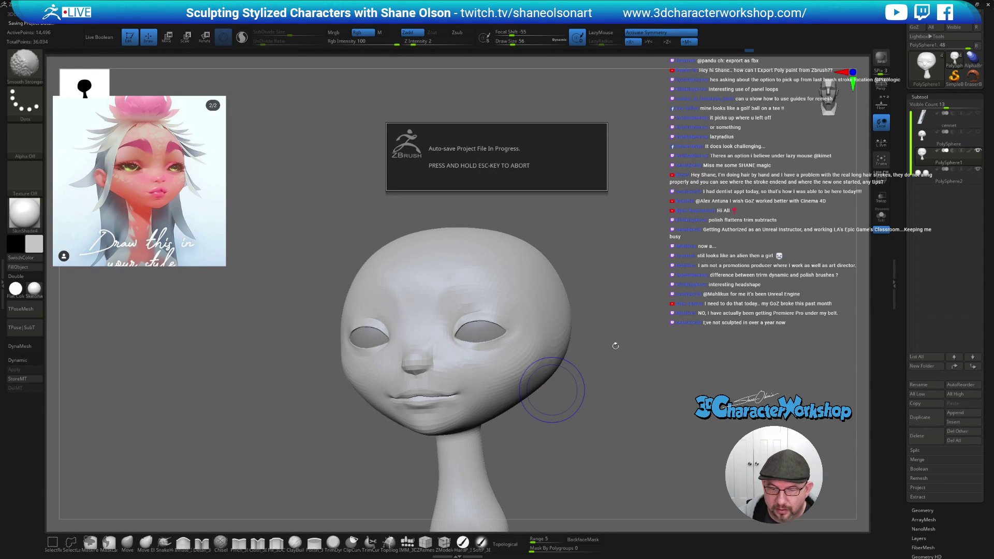
drag(602, 359, 614, 364)
shift+drag(533, 370, 543, 311)
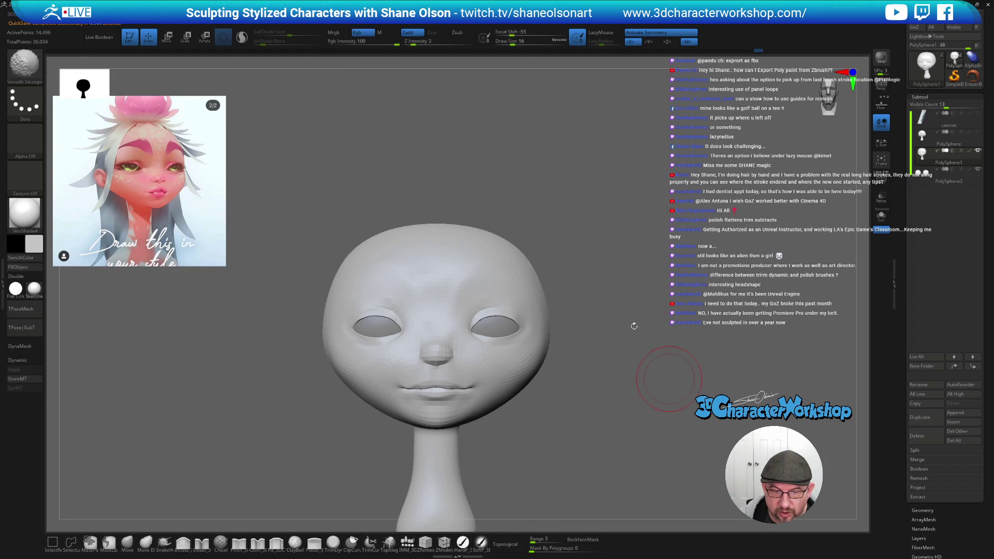
right_drag(611, 266, 567, 331)
mouse_move(623, 303)
right_down()
mouse_move(646, 289)
mouse_move(750, 338)
right_up()
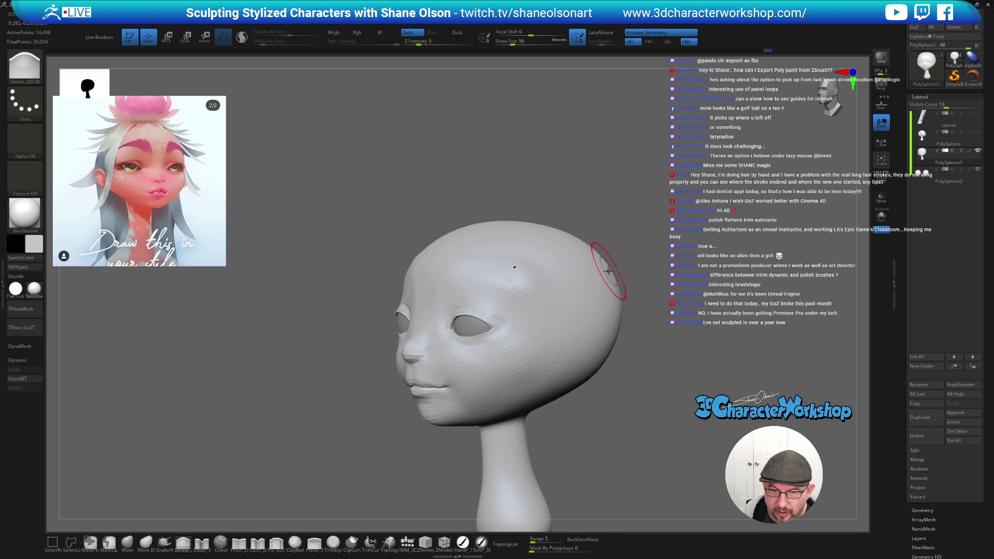
- Build up the side of the head behind the eye with the Inflate brush and smooth it into the temple
key(ctrl)
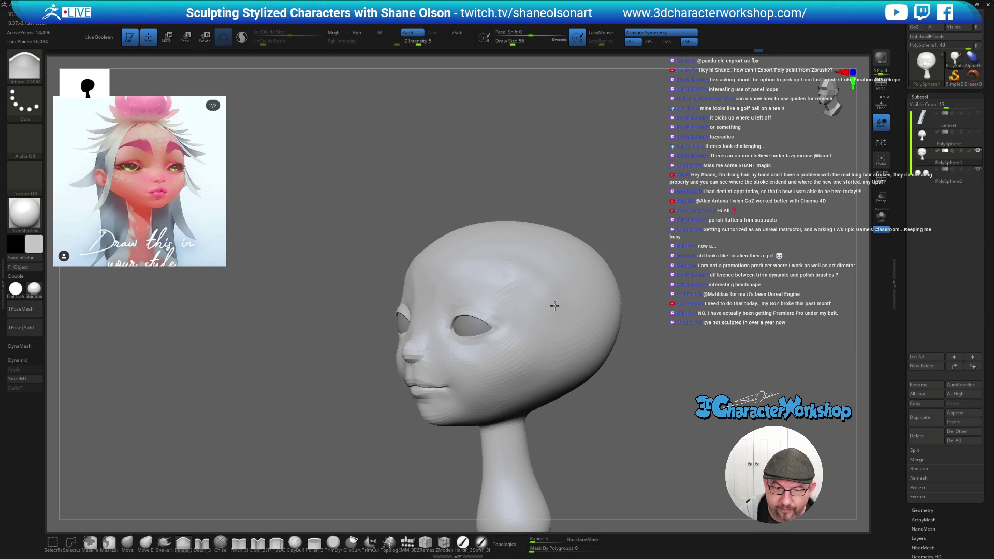
drag(534, 312, 550, 312)
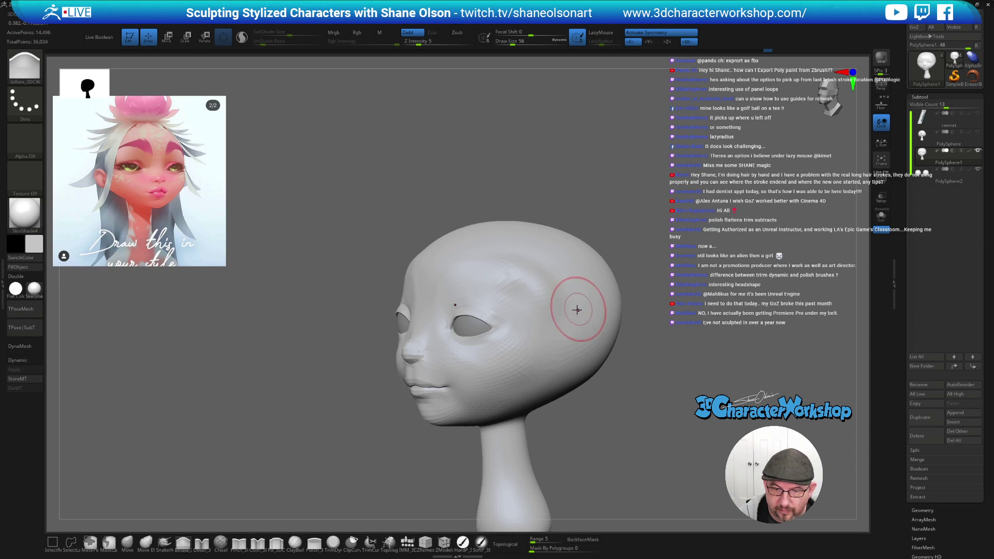
right_drag(579, 306, 645, 317)
key(ctrl)
drag(638, 331, 644, 311)
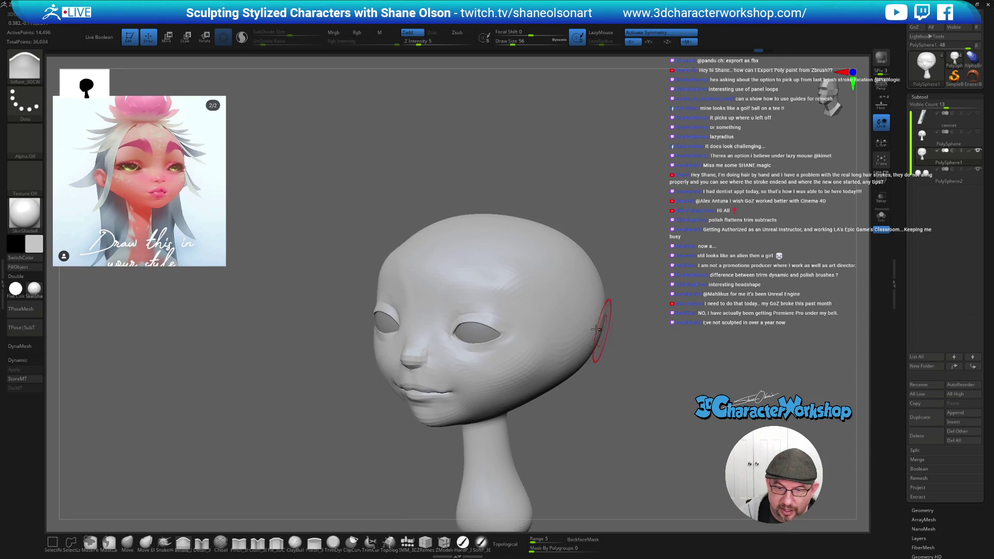
key(shift)
shift+drag(532, 298, 486, 252)
right_drag(555, 287, 579, 301)
mouse_move(623, 391)
alt+right_down()
mouse_move(613, 383)
mouse_move(601, 418)
alt+right_up()
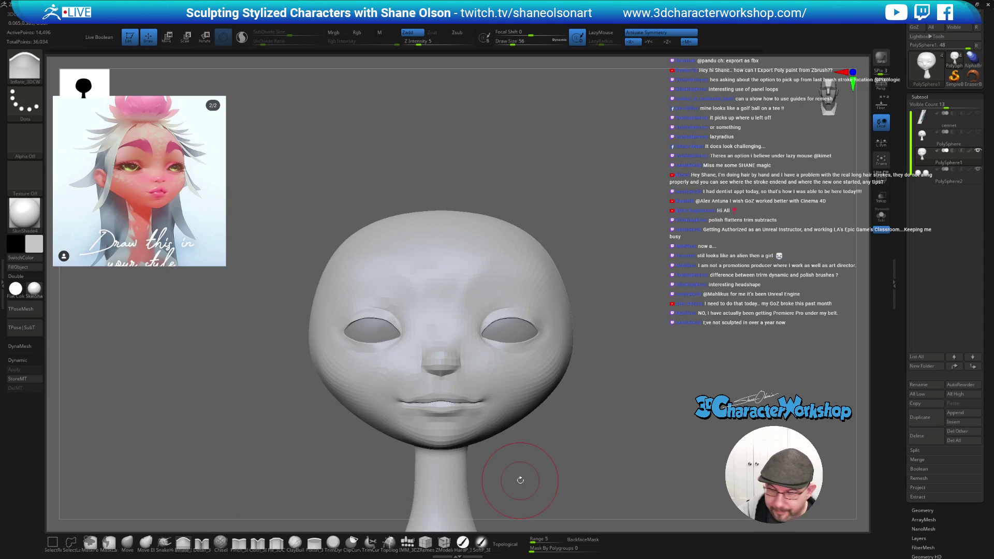
- Show the polyframe with the Inflate brush at draw size 22 and duplicate the head subtool
key(shift+f)
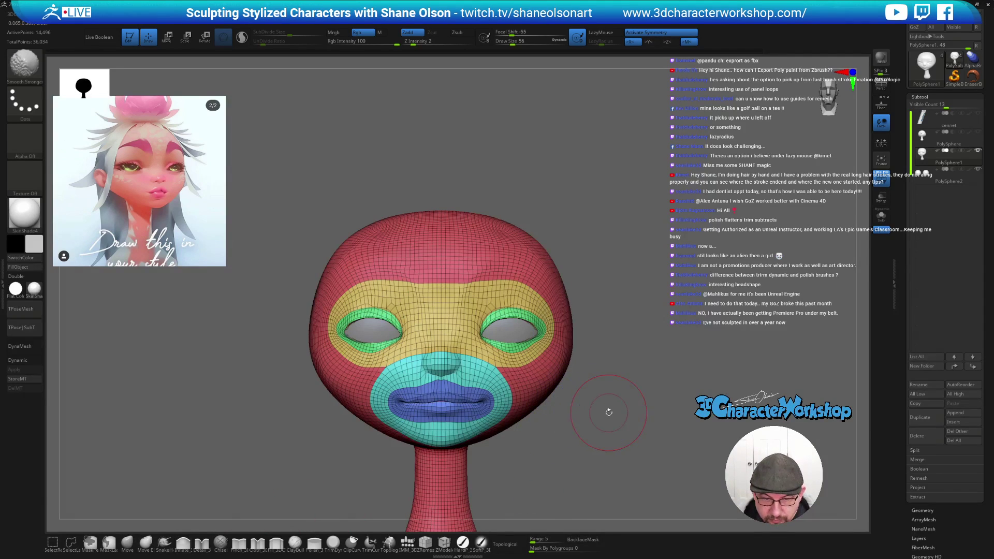
mouse_move(614, 415)
alt+right_down()
mouse_move(610, 429)
mouse_move(634, 418)
alt+right_up()
key(s)
drag(595, 445, 592, 446)
mouse_move(593, 431)
mouse_down()
mouse_move(604, 417)
mouse_move(597, 422)
mouse_up()
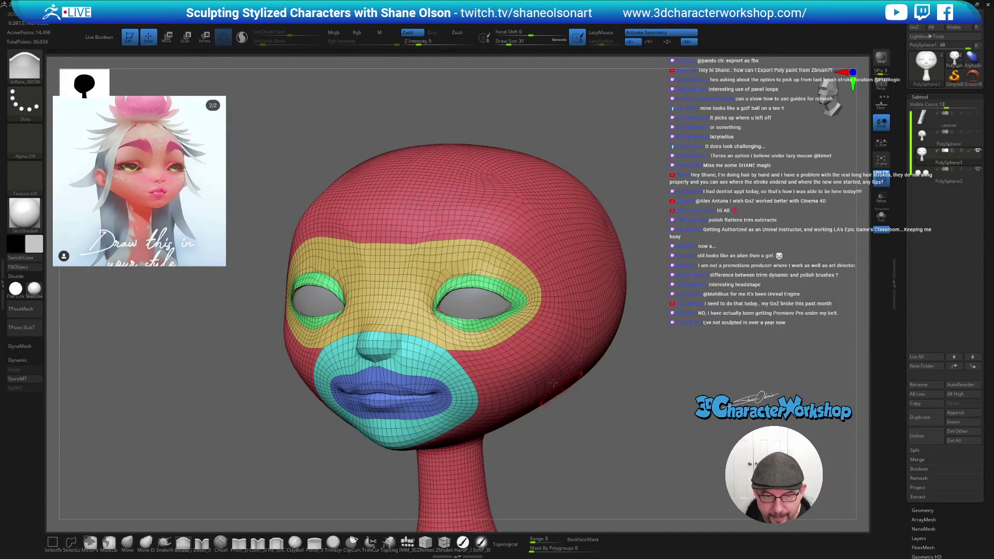
key(bracketleft)
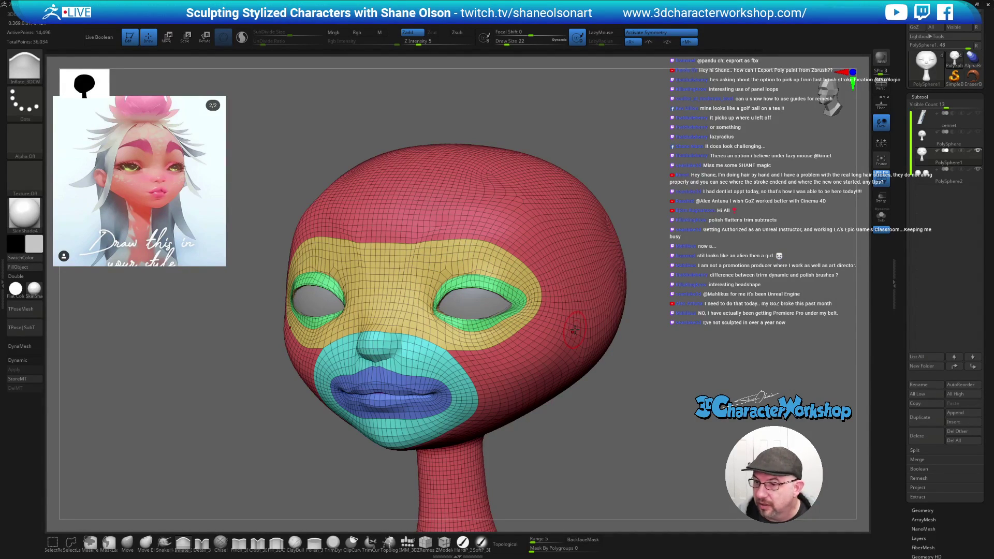
click(926, 421)
drag(663, 413, 658, 431)
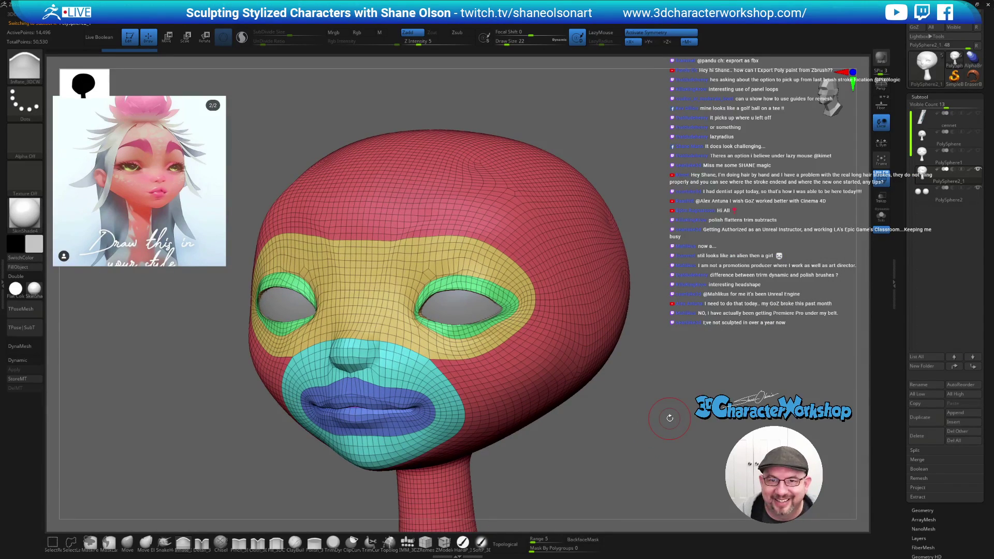
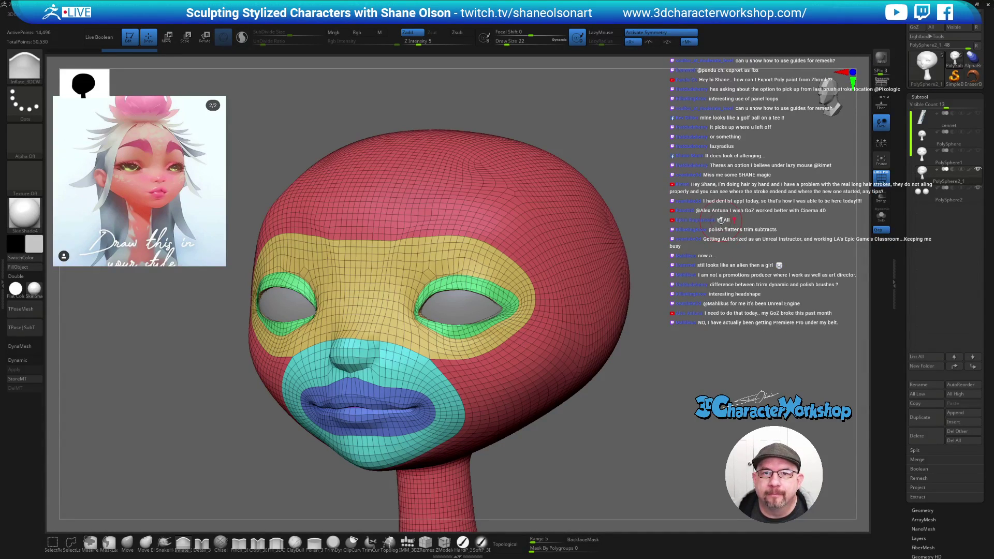
- Inflate the area below the outer corners of the eyes with the Inflate brush at draw size 12
drag(693, 253, 710, 241)
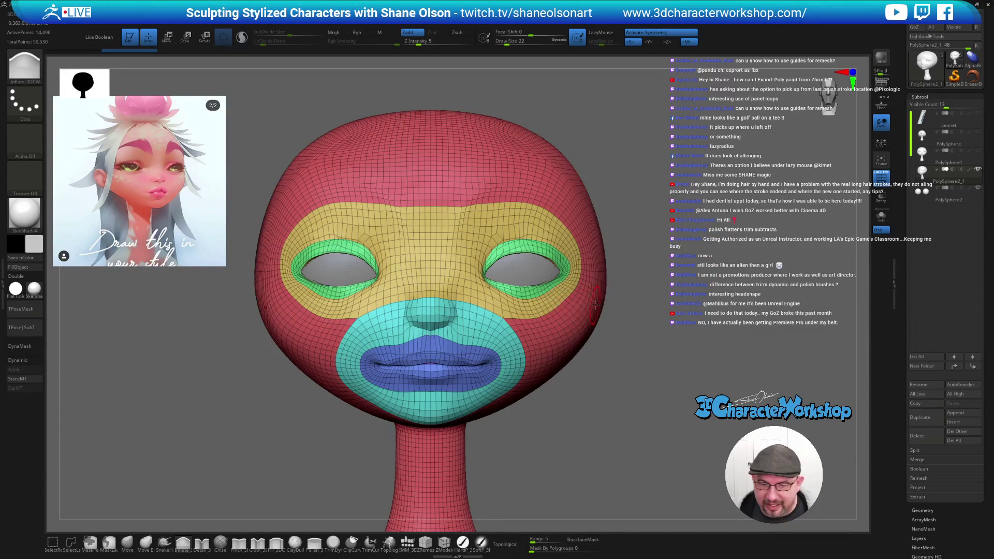
mouse_move(647, 270)
mouse_down()
mouse_move(661, 306)
mouse_move(686, 321)
mouse_up()
key(bracketleft)
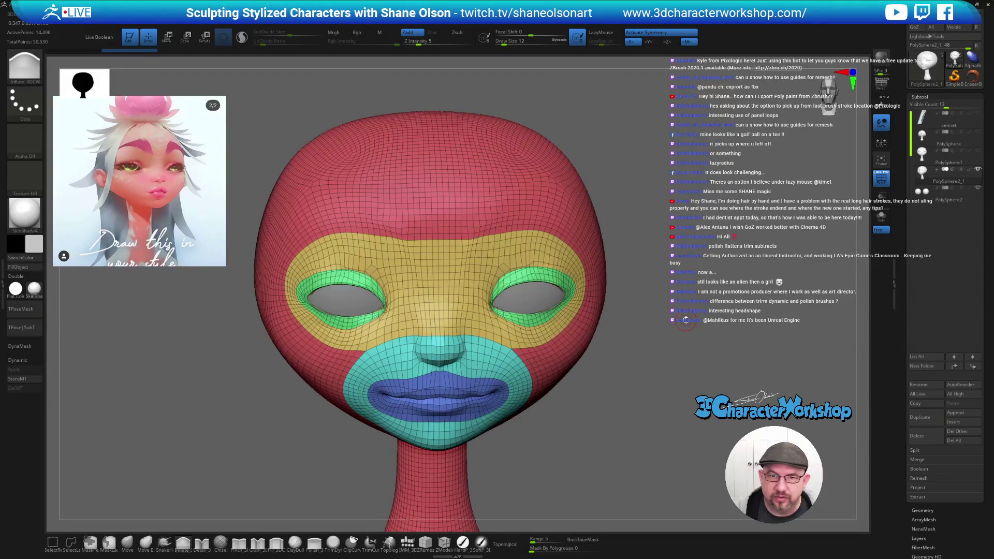
alt+drag(599, 364, 573, 383)
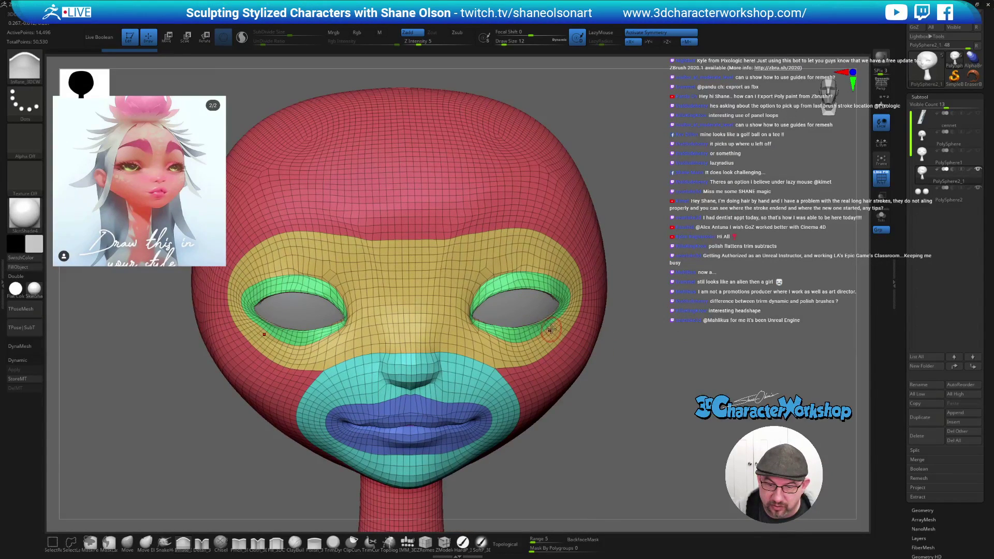
drag(559, 326, 576, 343)
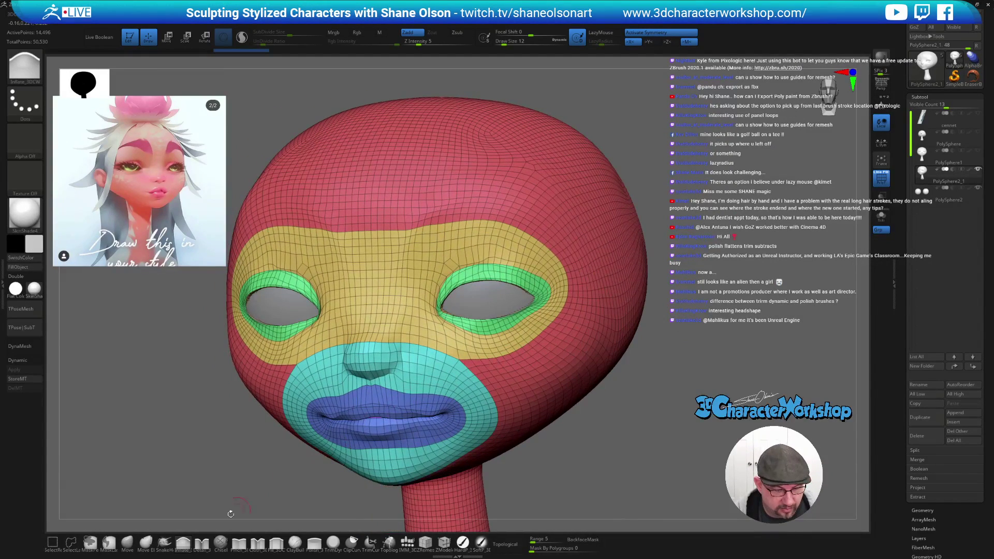
- Adjust the outer eye corners with the Move brush at draw size 16
click(128, 542)
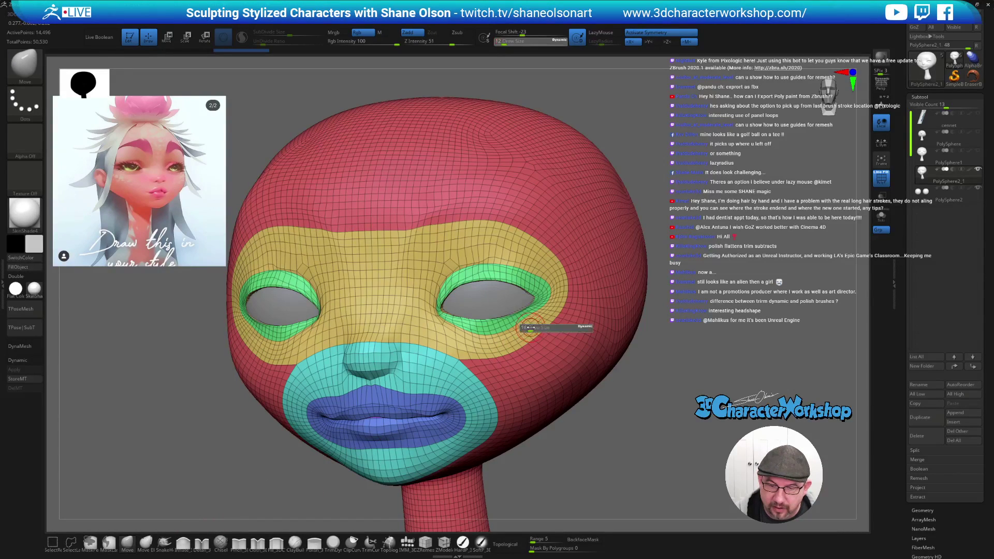
mouse_move(526, 325)
mouse_down()
mouse_move(497, 336)
mouse_move(505, 327)
mouse_move(528, 329)
mouse_up()
mouse_move(655, 408)
mouse_down()
mouse_move(673, 412)
mouse_move(637, 415)
mouse_move(637, 425)
mouse_up()
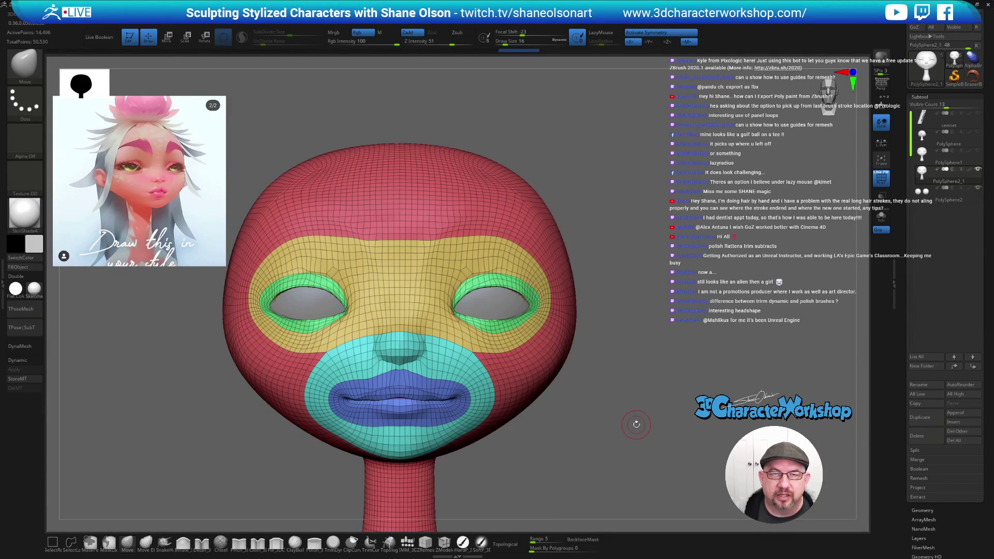
drag(579, 422, 611, 431)
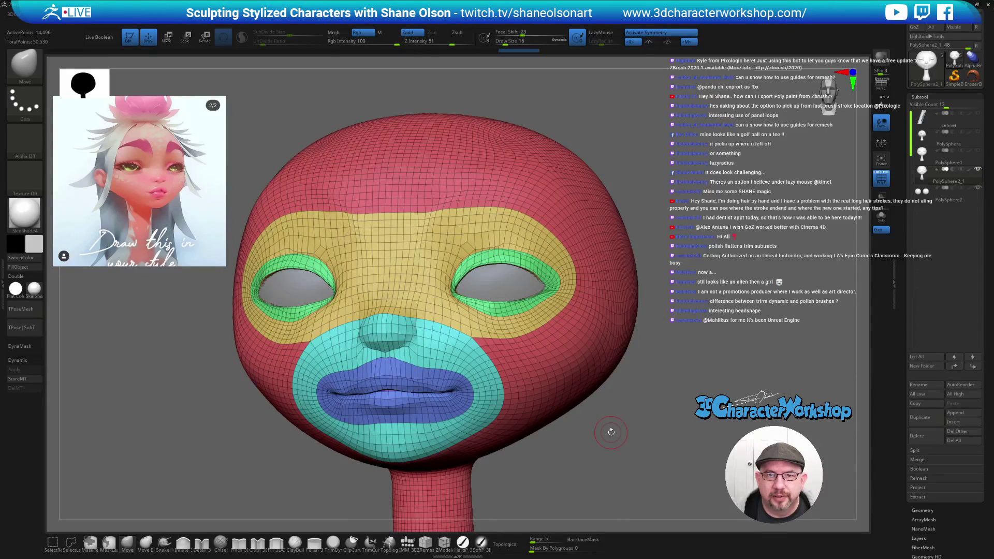
- Refine the nose and the surrounding face shape with the Move brush at draw size 13
click(411, 309)
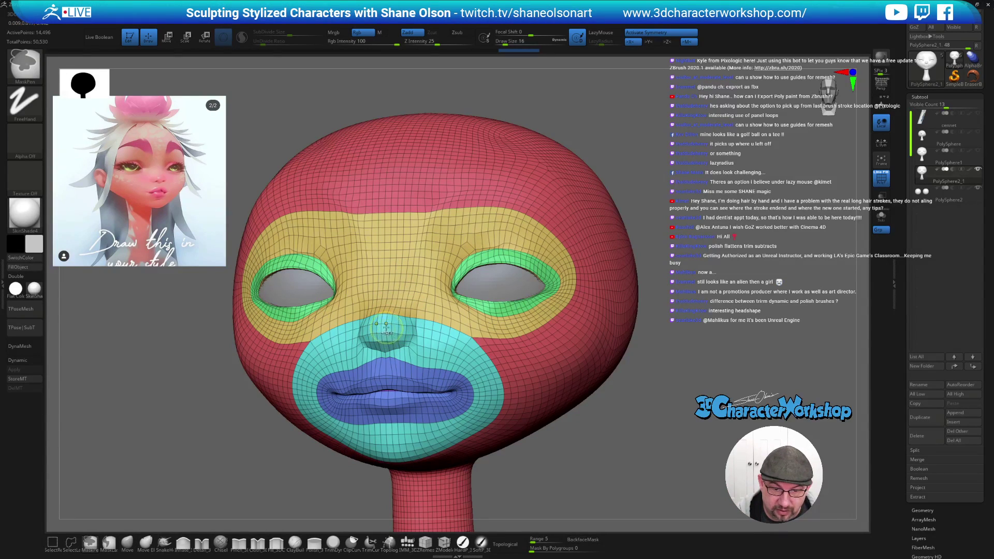
ctrl+right_drag(394, 324, 442, 332)
key(s)
drag(475, 339, 473, 338)
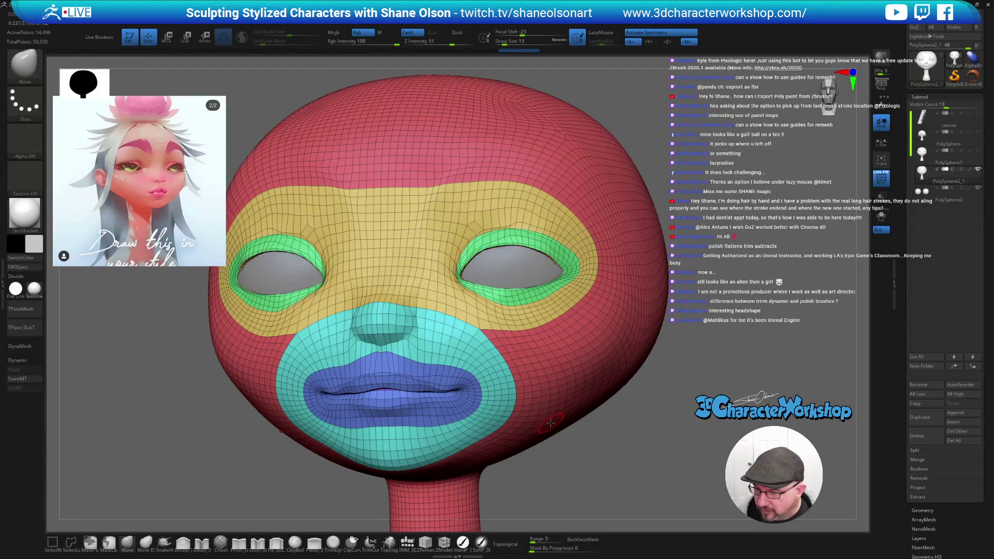
shift+drag(645, 415, 690, 420)
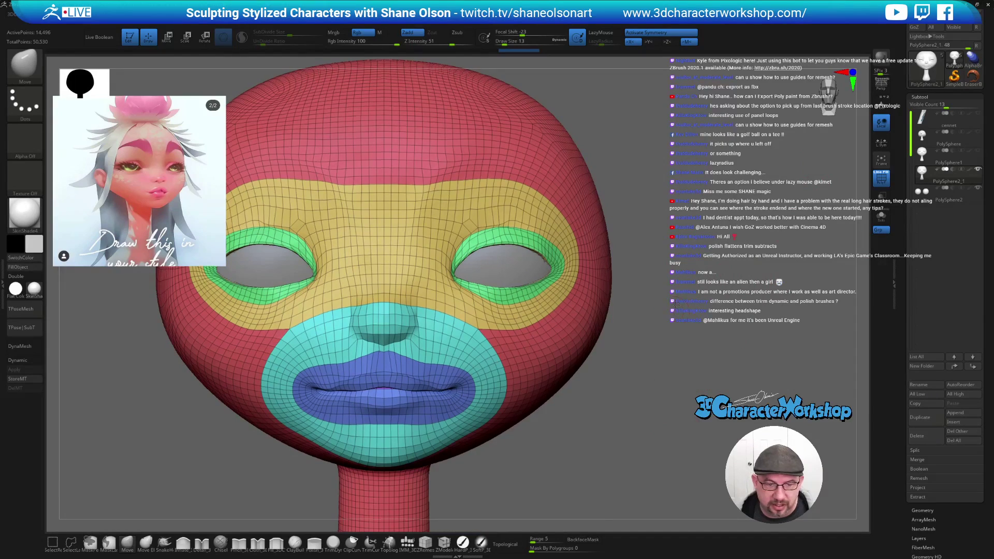
alt+drag(676, 306, 725, 315)
drag(771, 357, 724, 351)
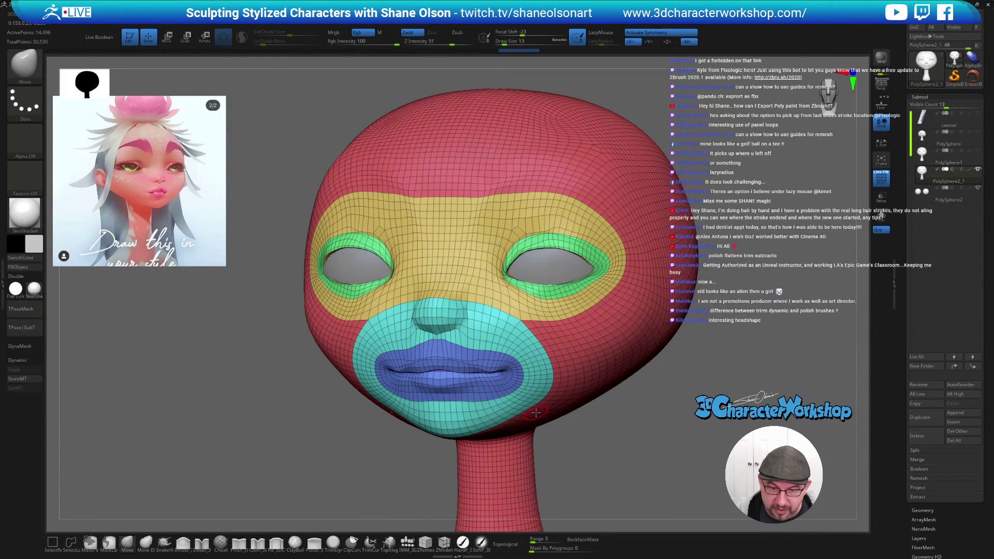
right_drag(555, 438, 572, 429)
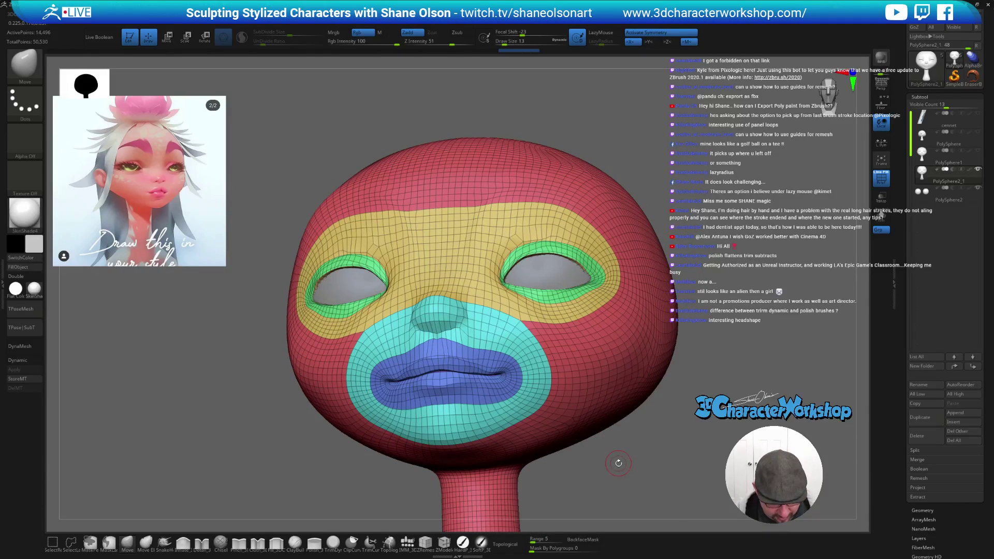
- Subdivide the head once and delete its lower subdivision level
key(ctrl)
key(ctrl+d)
alt+drag(615, 461, 615, 438)
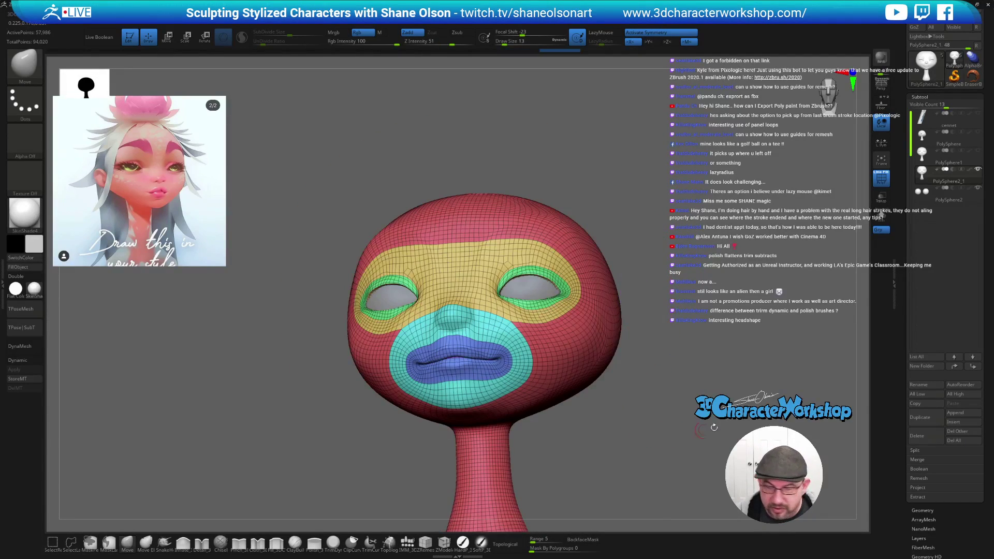
click(923, 509)
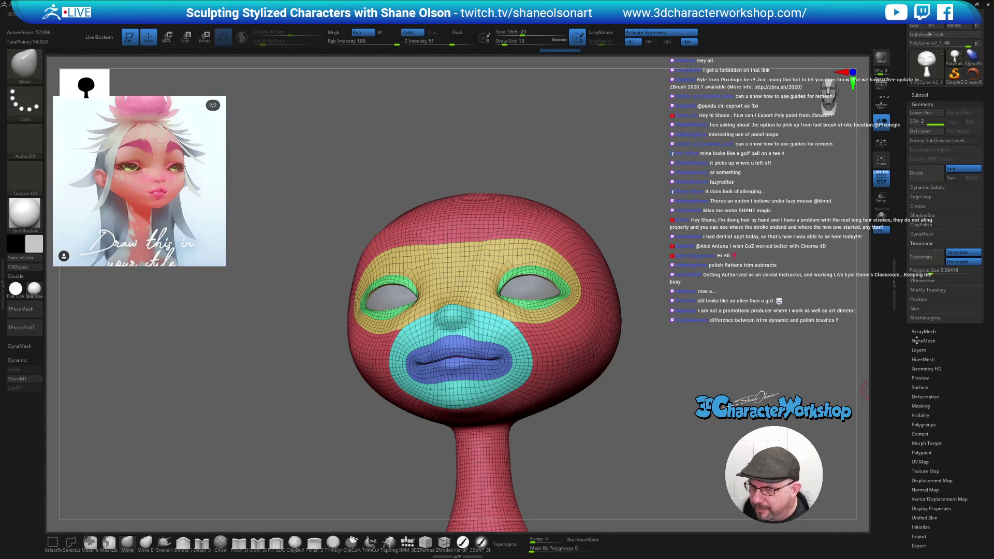
key(ctrl+d)
alt+drag(676, 389, 673, 435)
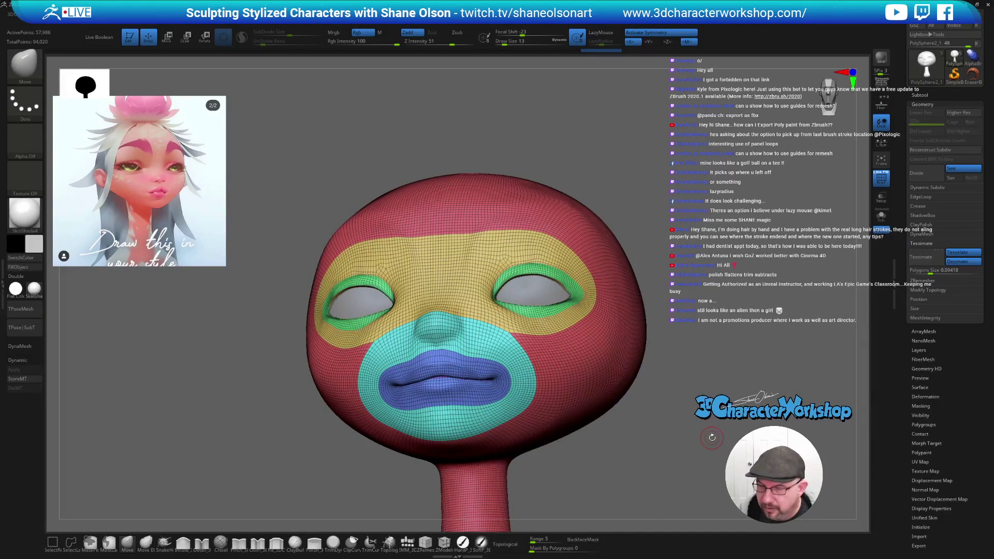
- Enable topological auto-masking with range 3 and adjust the lips with the Move brush at draw size 37
mouse_move(668, 231)
mouse_down()
mouse_move(693, 257)
mouse_move(729, 251)
mouse_move(723, 263)
mouse_up()
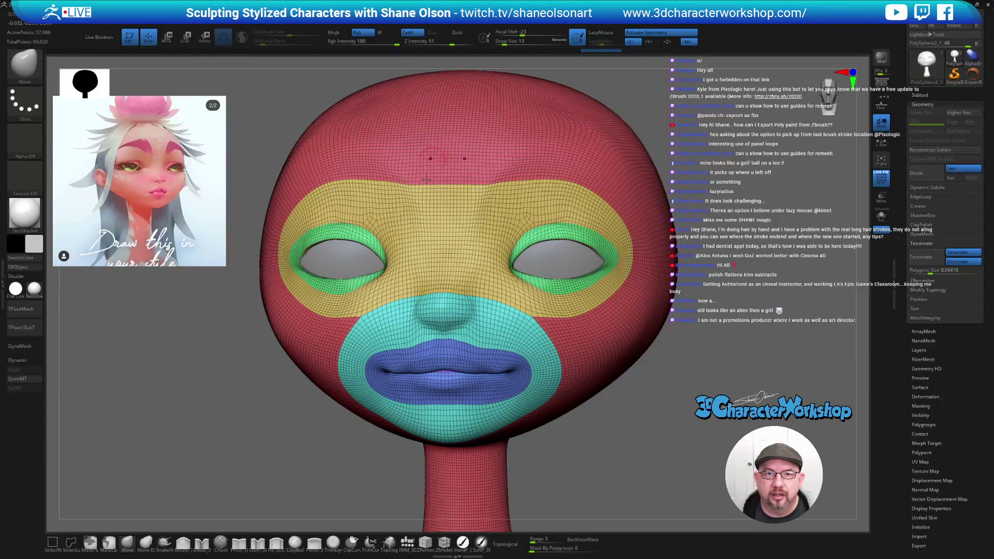
key(s)
drag(235, 475, 239, 475)
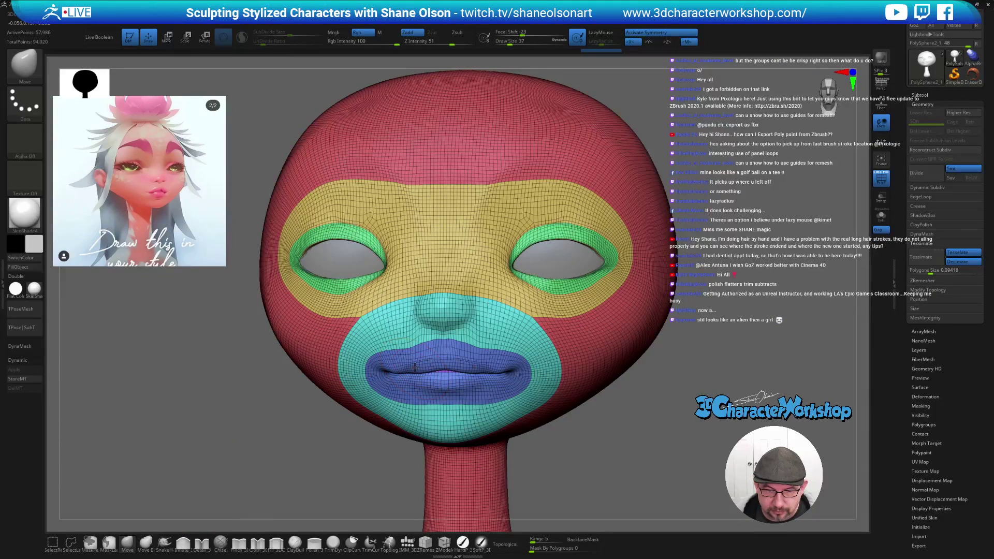
key(ctrl)
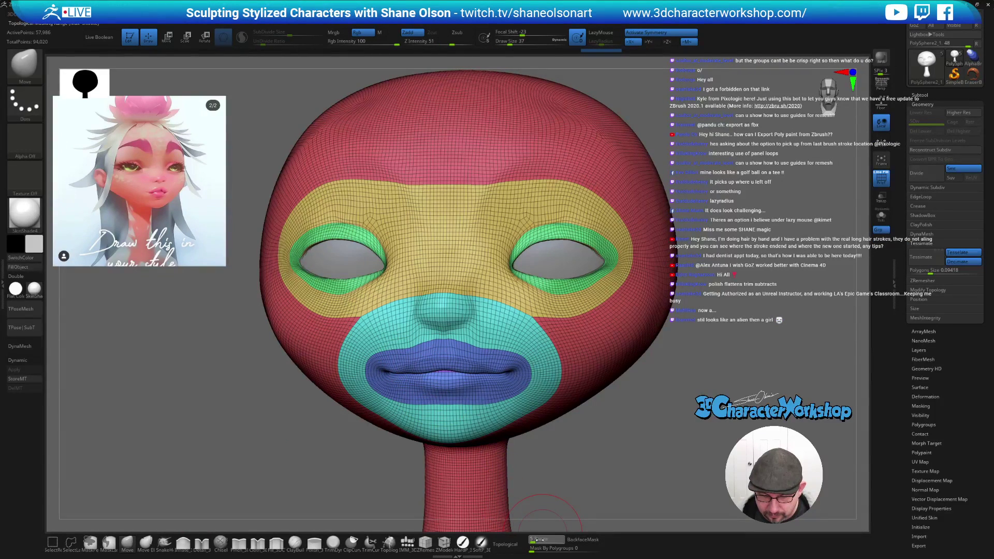
click(505, 545)
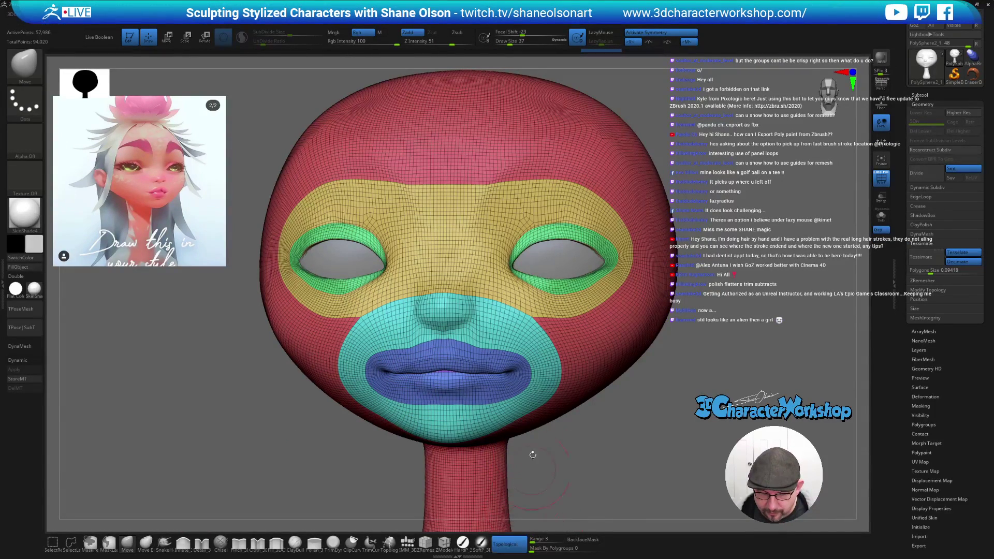
mouse_move(424, 364)
mouse_down()
mouse_move(408, 362)
mouse_move(433, 383)
mouse_move(406, 383)
mouse_up()
- Reshape and smooth the mouth corners with the Move brush at draw size 17
mouse_move(655, 418)
mouse_down()
mouse_move(668, 413)
mouse_move(617, 402)
mouse_move(612, 414)
mouse_move(645, 412)
mouse_up()
key(s)
drag(458, 342, 455, 341)
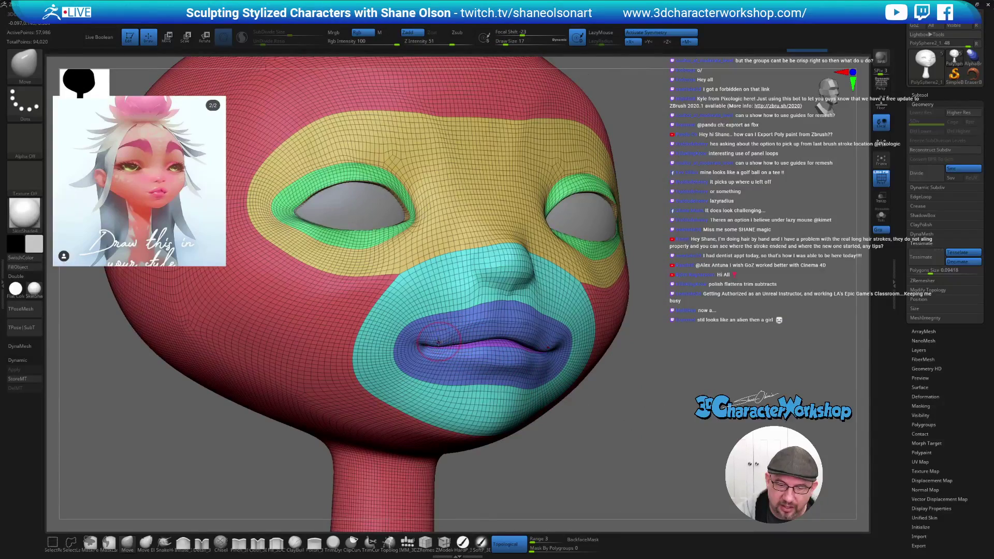
drag(633, 413, 665, 385)
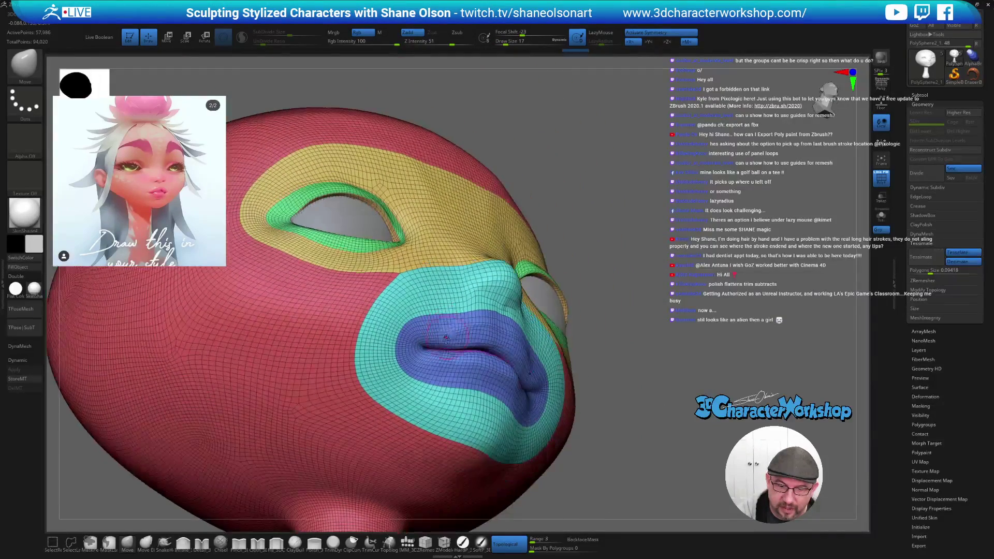
mouse_move(459, 341)
right_down()
mouse_move(448, 330)
mouse_move(424, 335)
right_up()
key(shift)
ctrl+right_drag(592, 389, 642, 437)
alt+right_drag(642, 437, 622, 384)
- Merge all polygroups of the head into a single one and set the Move brush's draw size to 11
key(ctrl)
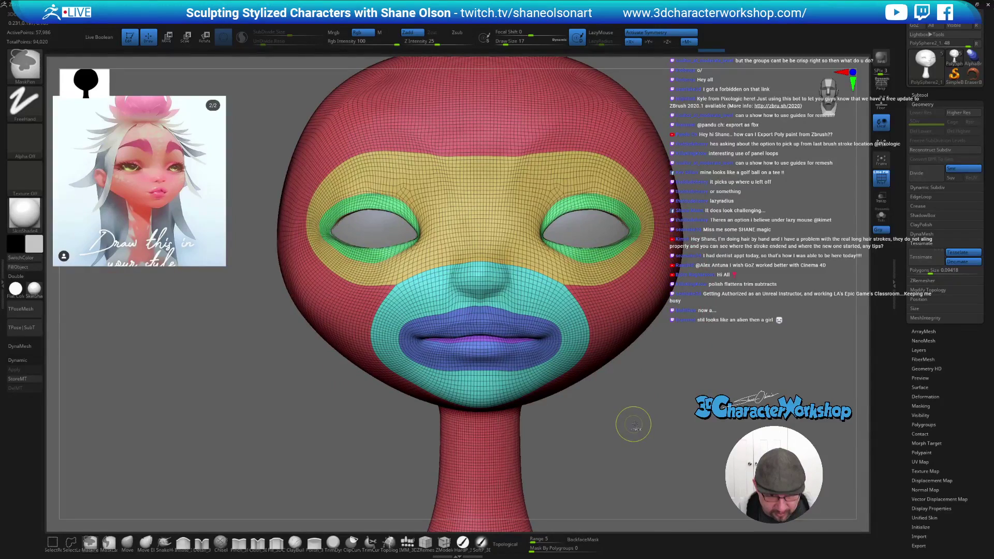
ctrl+click(633, 424)
ctrl+drag(633, 423, 644, 438)
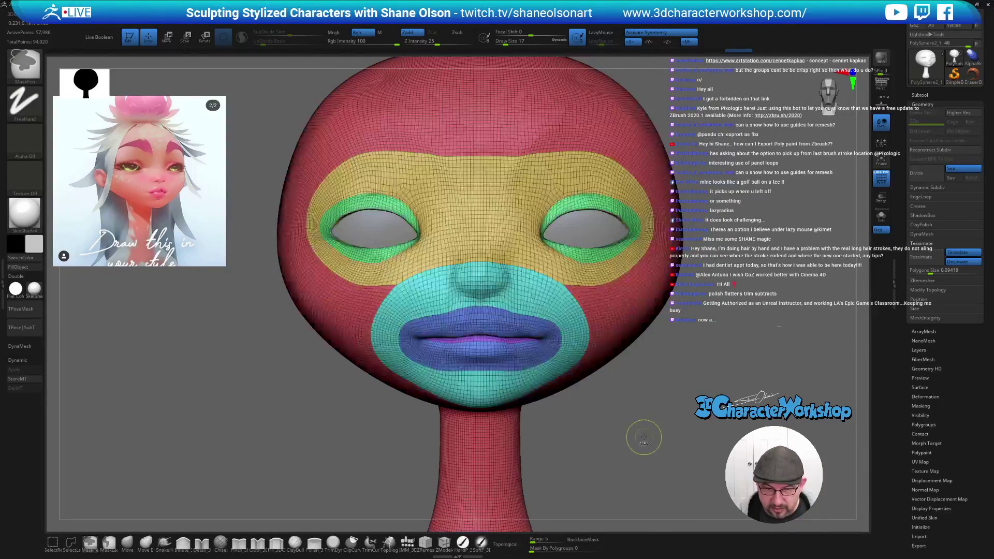
key(ctrl+w)
right_drag(640, 433, 635, 440)
key(s)
drag(634, 443, 630, 446)
- Mask the whole neck up to the underside of the head with MaskLasso
mouse_move(630, 445)
right_down()
mouse_move(627, 454)
mouse_move(593, 375)
mouse_move(556, 333)
right_up()
click(108, 542)
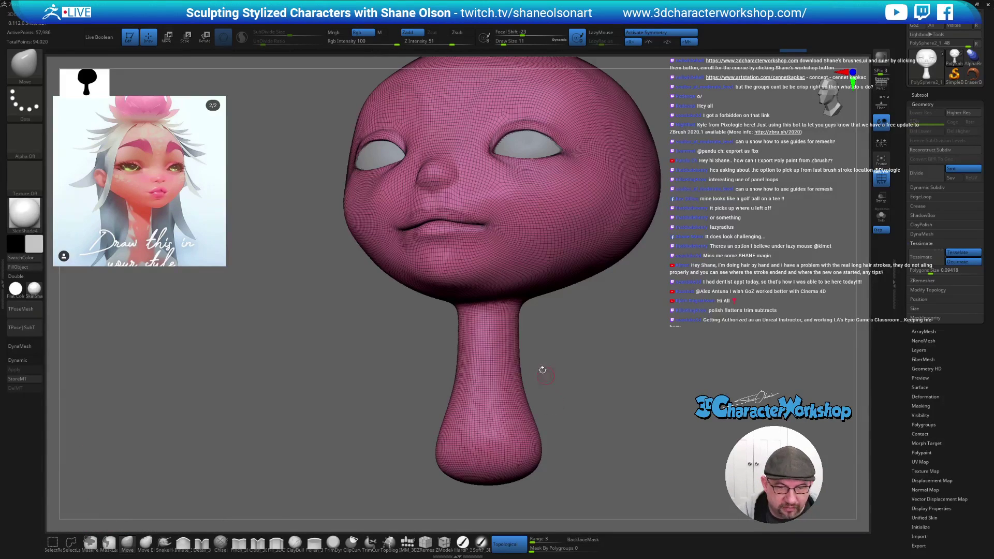
right_drag(536, 321, 438, 311)
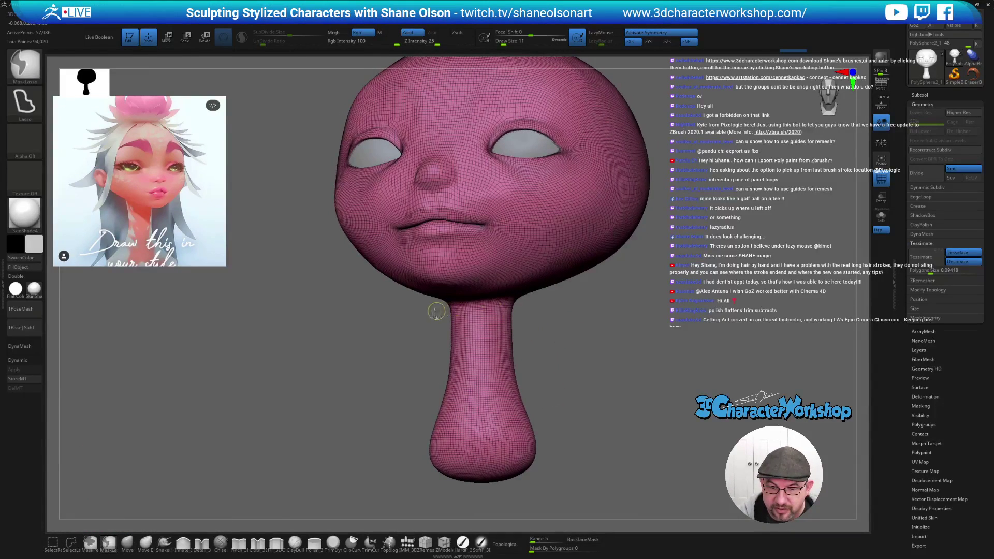
mouse_move(489, 299)
ctrl+mouse_down()
mouse_move(539, 310)
mouse_move(518, 471)
mouse_move(396, 487)
ctrl+mouse_up()
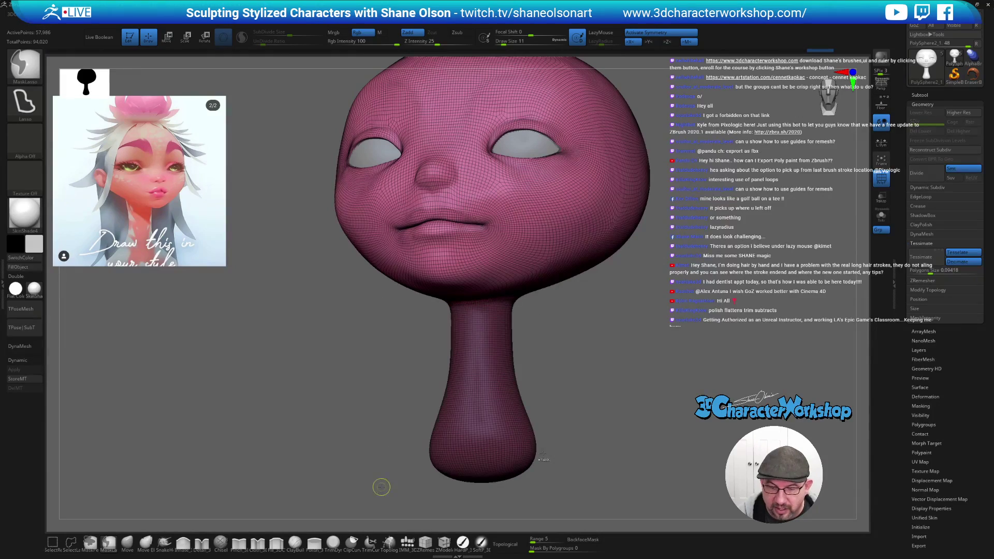
right_drag(616, 441, 503, 359)
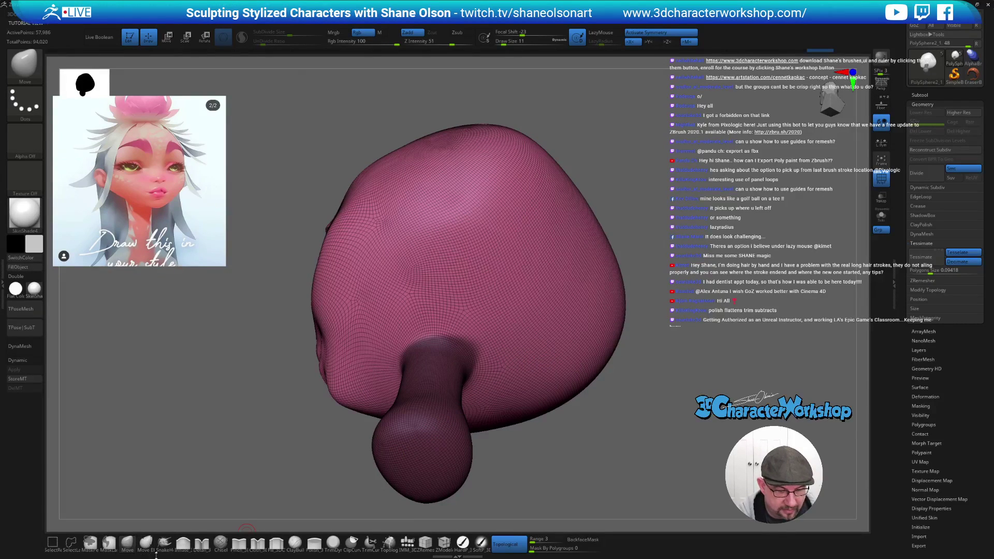
key(ctrl)
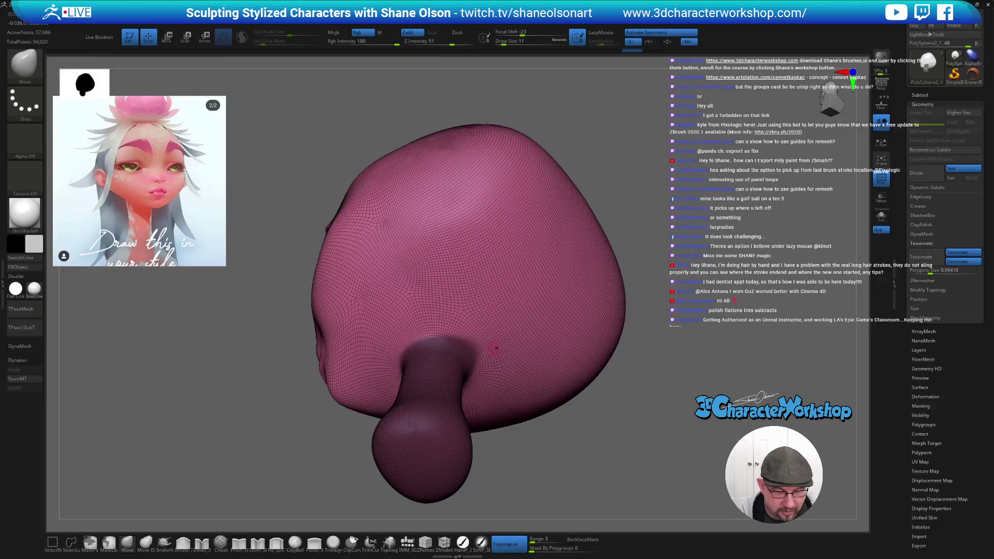
right_drag(466, 328, 547, 351)
- Assign the masked neck its own polygroup and hide the neck to isolate the head
key(ctrl+w)
right_drag(596, 412, 590, 431)
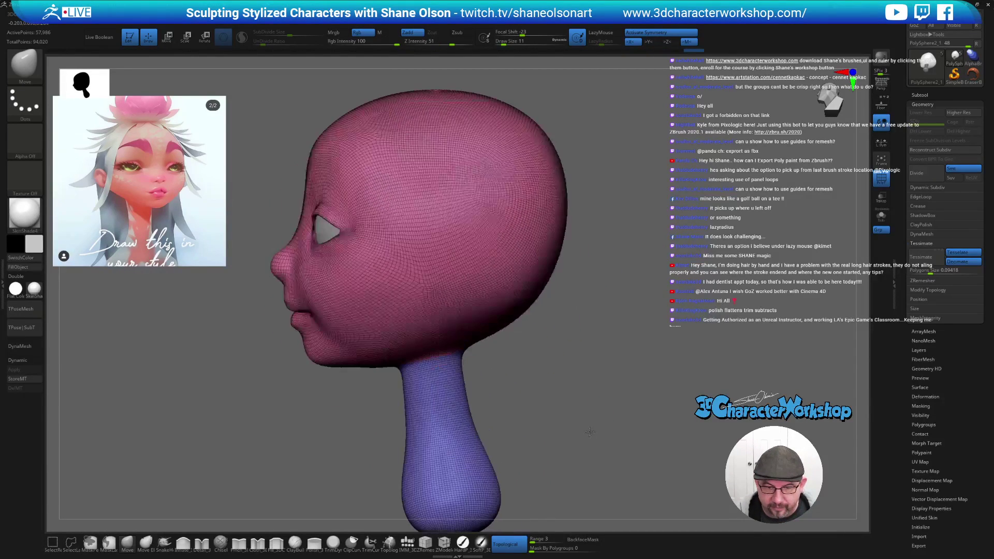
ctrl+shift+click(450, 433)
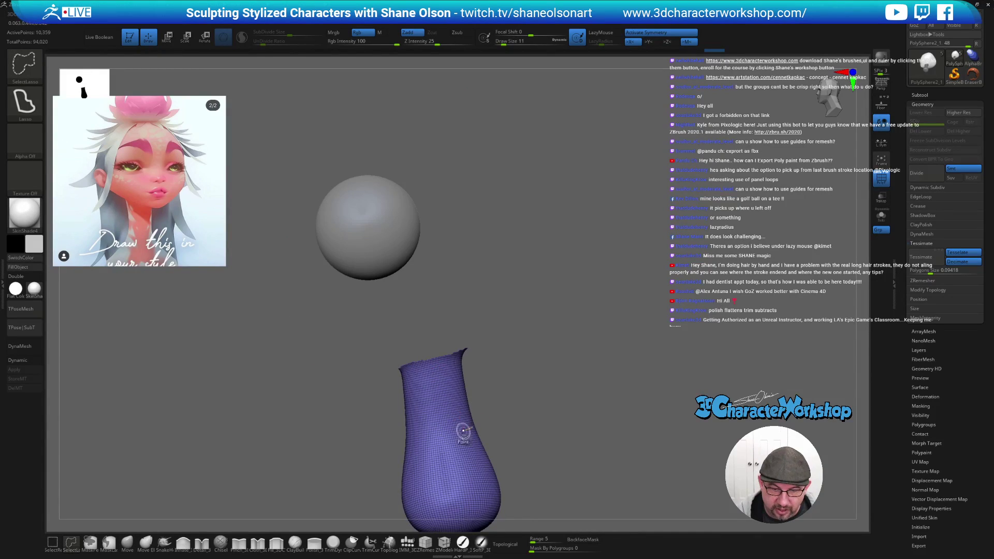
ctrl+shift+click(463, 432)
click(124, 541)
alt+right_drag(98, 492, 210, 466)
click(72, 544)
click(85, 549)
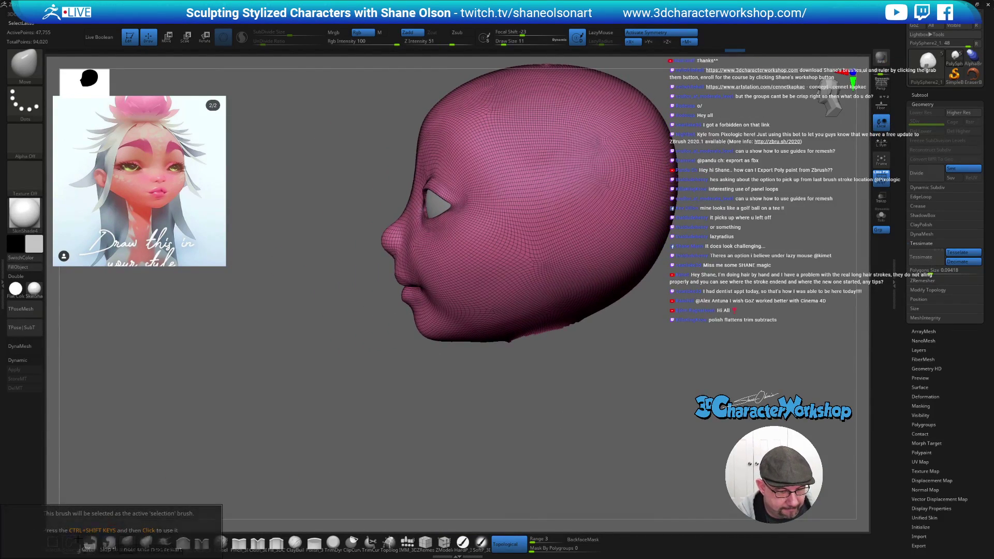
click(53, 543)
click(87, 549)
drag(503, 428, 614, 482)
right_drag(614, 481, 631, 424)
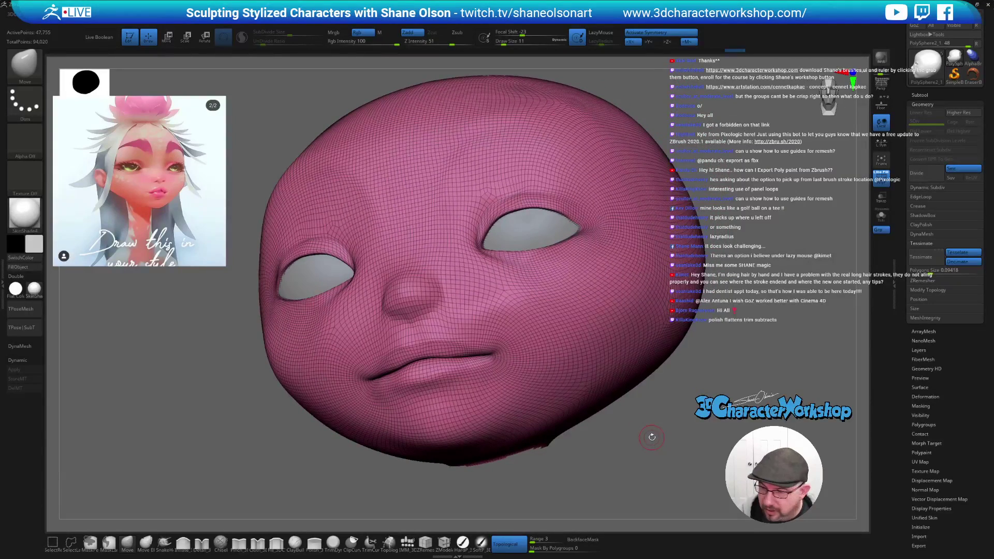
drag(373, 429, 387, 440)
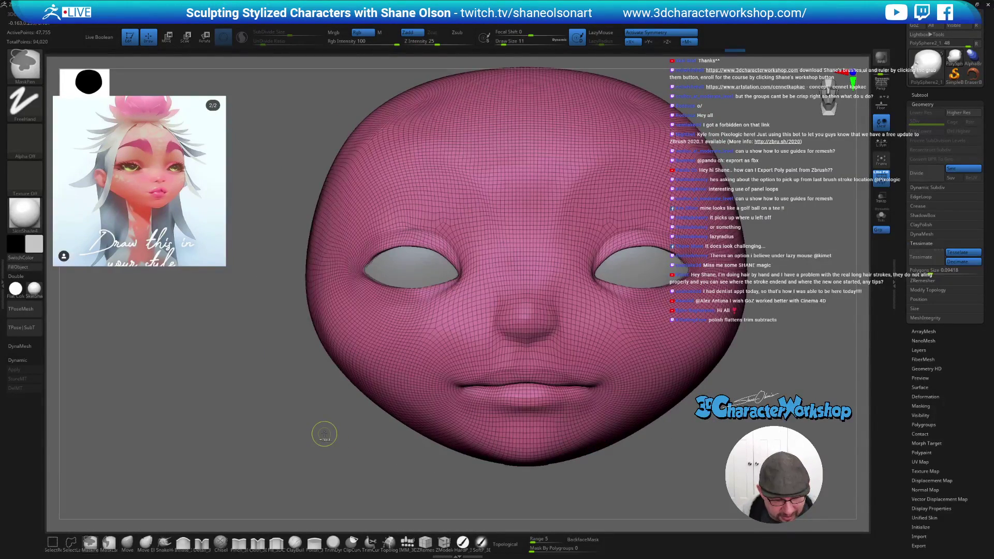
- Undo the hiding of the neck and its separate polygroup
key(ctrl+z)
key(ctrl+z)
key(ctrl+z)
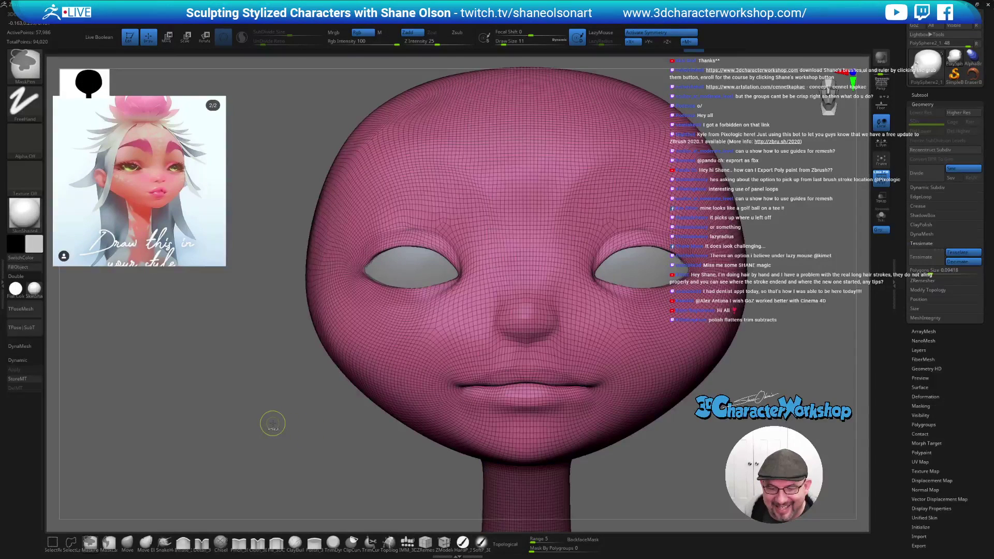
- Undo the merging of the head's polygroups and hide the eyelids, the lips and the neck
key(ctrl+z)
key(ctrl+z)
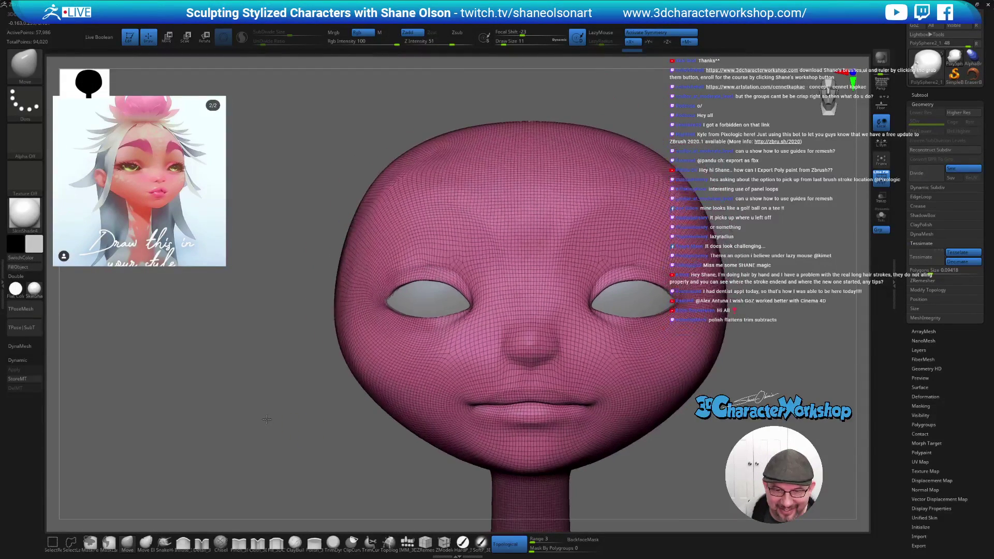
key(ctrl+z)
key(ctrl+z)
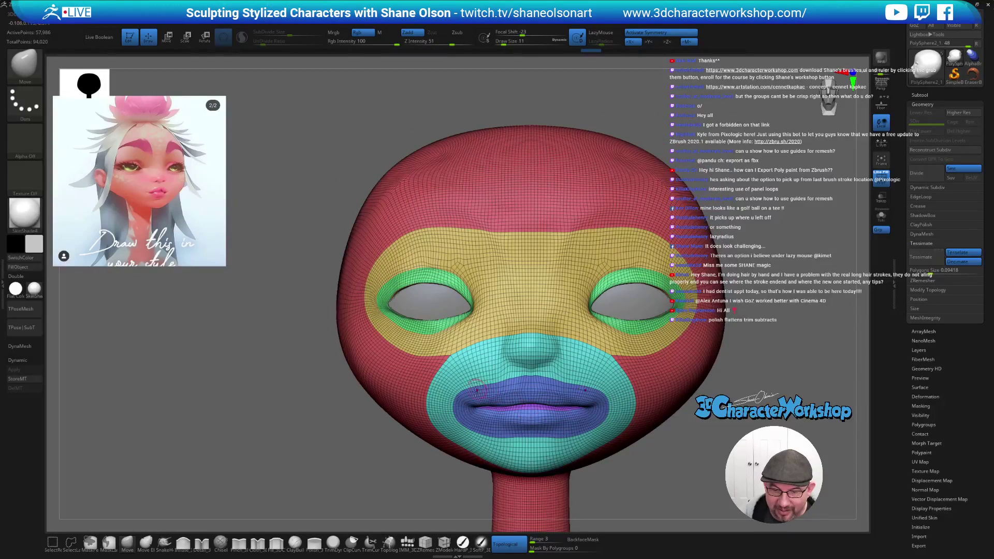
alt+drag(746, 461, 575, 427)
alt+drag(750, 463, 618, 404)
mouse_move(623, 259)
mouse_down()
mouse_move(715, 359)
mouse_move(642, 382)
mouse_up()
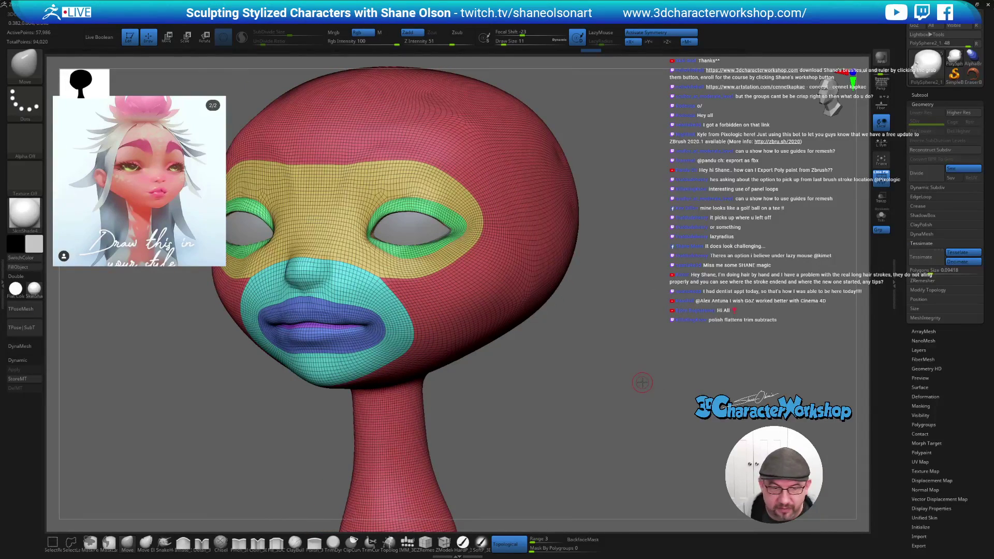
drag(509, 392, 553, 402)
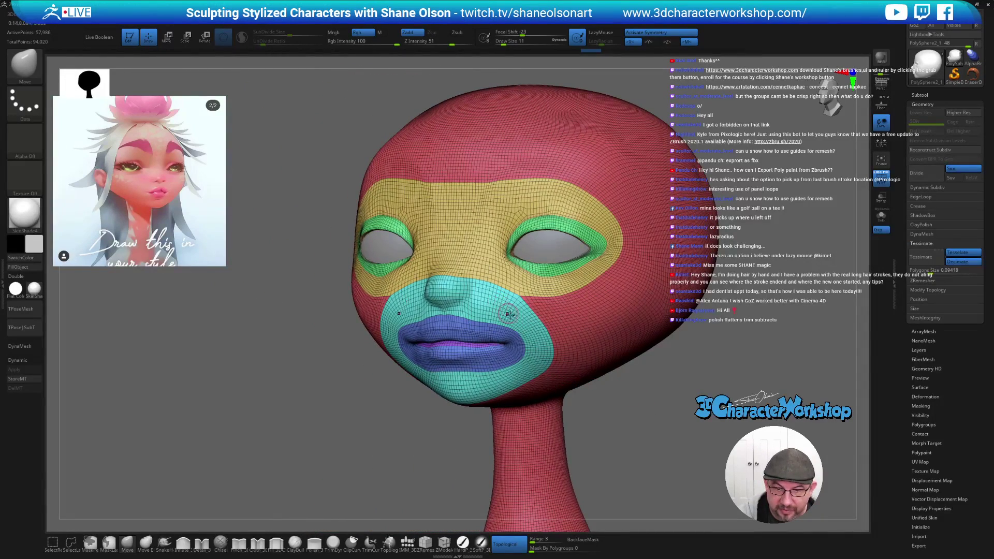
ctrl+shift+click(522, 298)
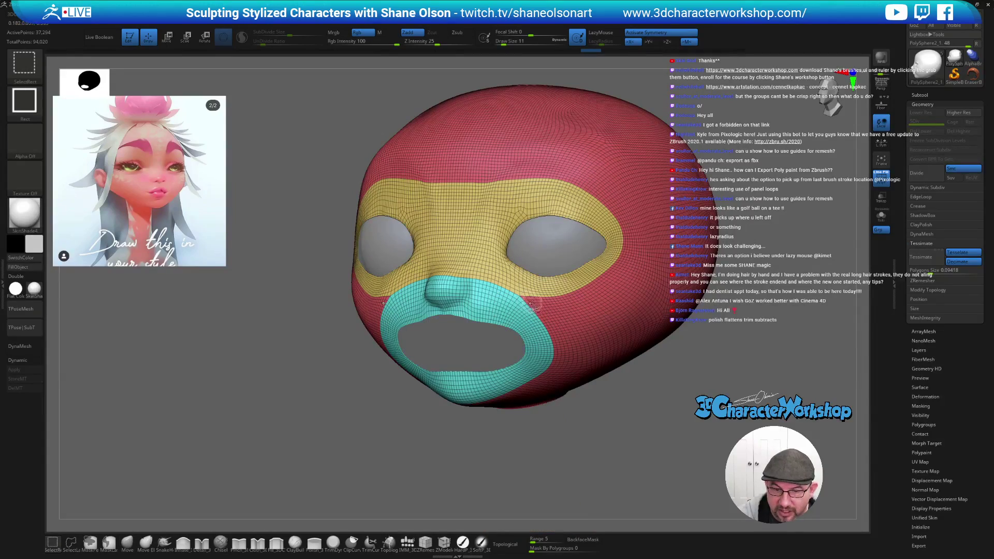
mouse_move(632, 437)
mouse_down()
mouse_move(697, 436)
mouse_move(703, 446)
mouse_move(693, 433)
mouse_up()
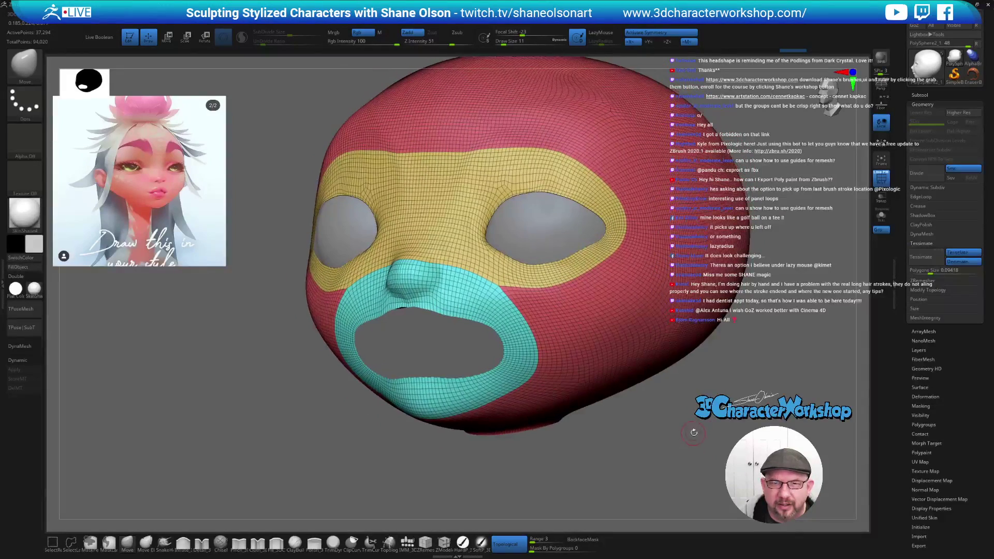
alt+right_drag(442, 257, 432, 275)
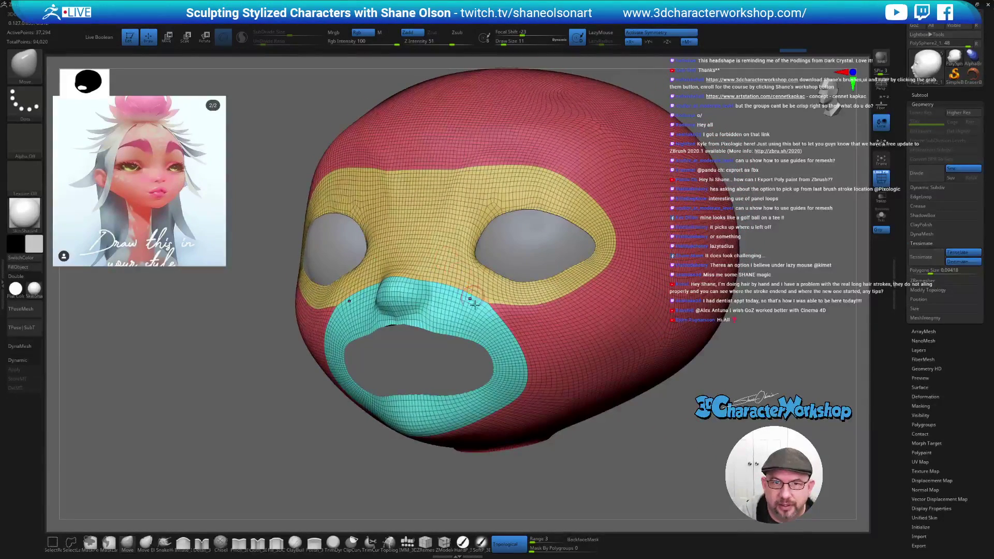
- Set the draw size to 9 and mask a band along the outer border of the nose-and-mouth polygroup
key(s)
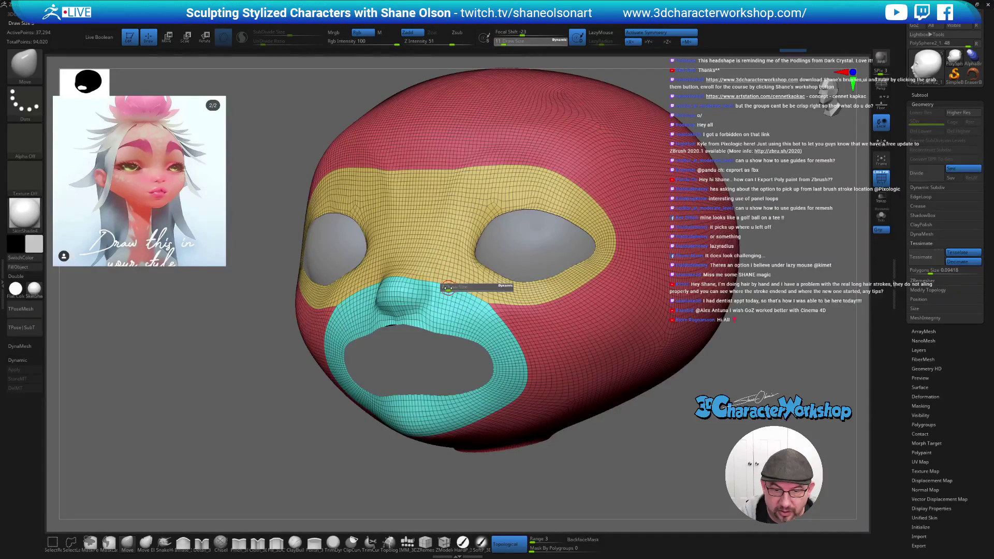
key(ctrl)
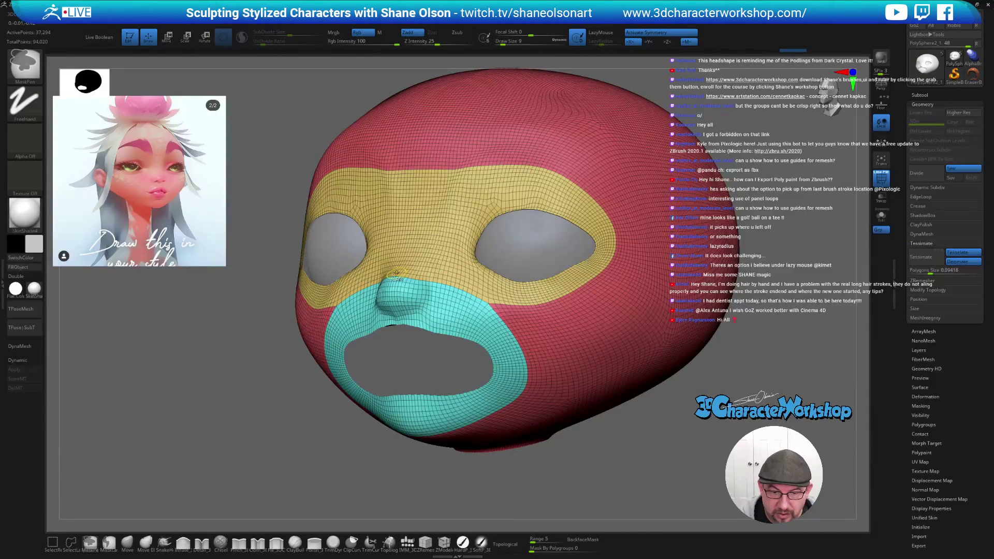
mouse_move(400, 273)
ctrl+mouse_down()
mouse_move(461, 294)
mouse_move(520, 342)
mouse_move(524, 389)
ctrl+mouse_up()
drag(621, 440, 642, 255)
mouse_move(531, 351)
ctrl+mouse_down()
mouse_move(524, 379)
mouse_move(499, 396)
mouse_move(422, 427)
ctrl+mouse_up()
right_drag(427, 181, 429, 286)
key(ctrl)
mouse_move(441, 295)
ctrl+mouse_down()
mouse_move(467, 303)
mouse_move(514, 379)
ctrl+mouse_up()
right_drag(530, 419, 540, 359)
ctrl+drag(518, 360, 478, 431)
ctrl+drag(405, 452, 389, 457)
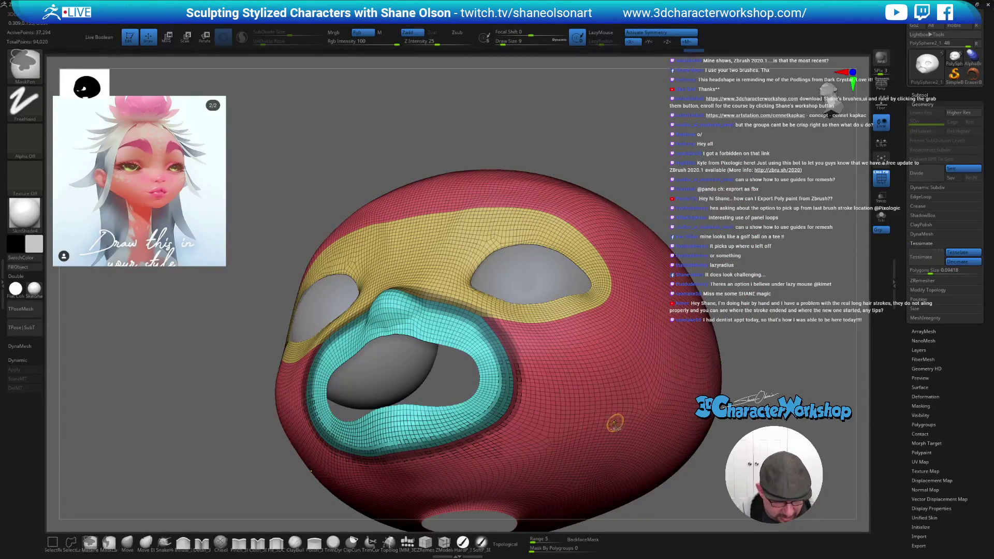
key(ctrl+w)
right_drag(577, 400, 577, 419)
right_drag(510, 357, 570, 391)
key(ctrl+z)
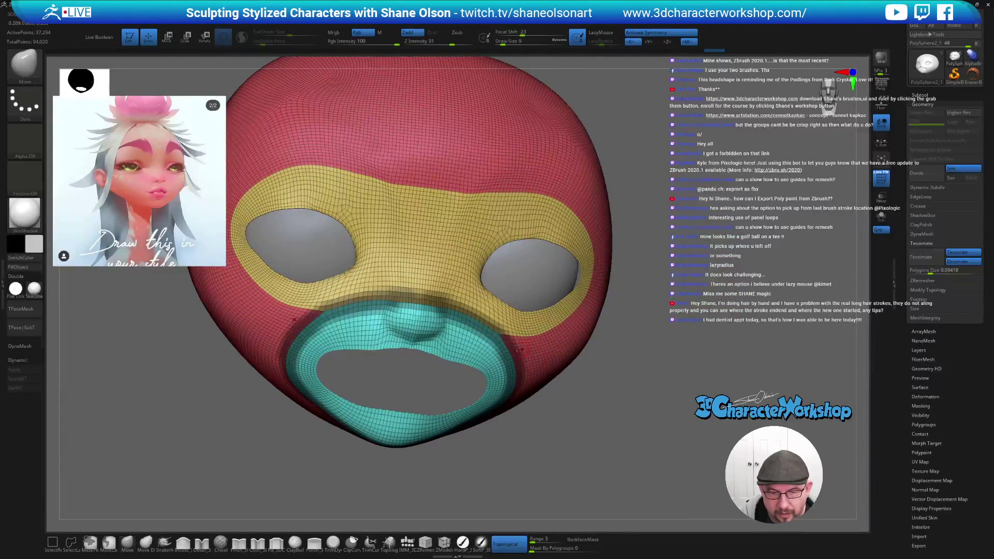
- Extend the mask above the nose and assign the masked band its own polygroup
ctrl+drag(417, 296, 437, 302)
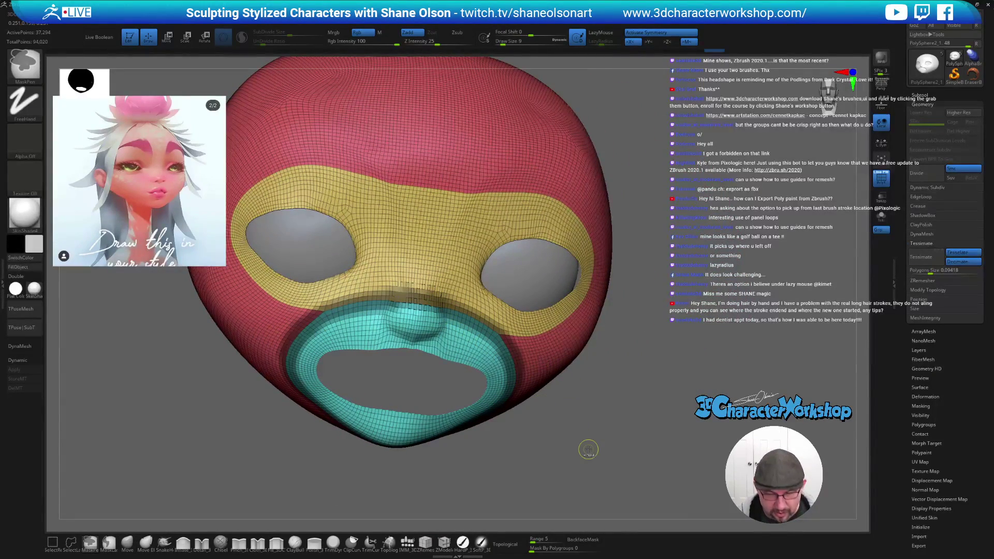
key(ctrl+w)
right_drag(632, 438, 673, 415)
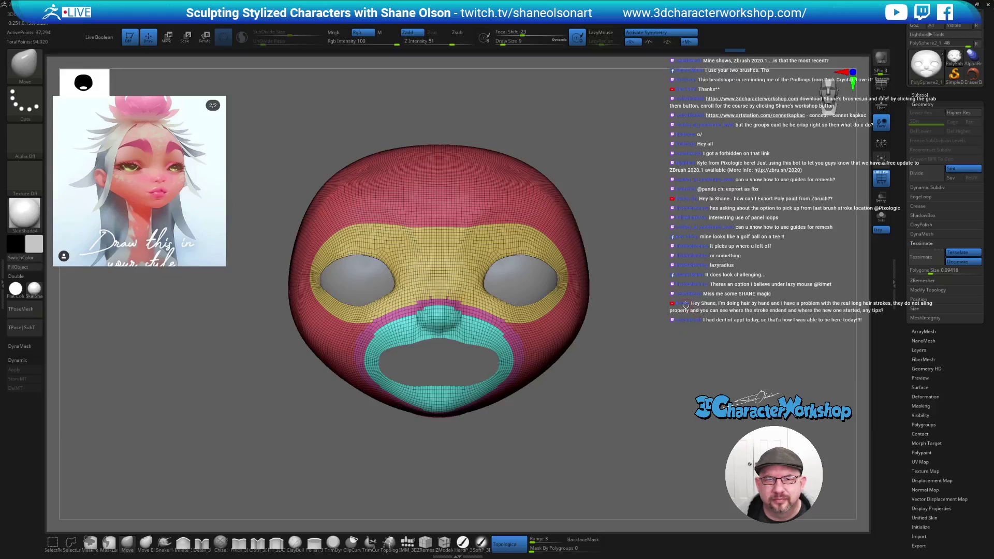
- Hide the magenta band polygroup surrounding the nose-and-mouth area, keeping the cyan group inside it shown
ctrl+right_drag(671, 272, 696, 307)
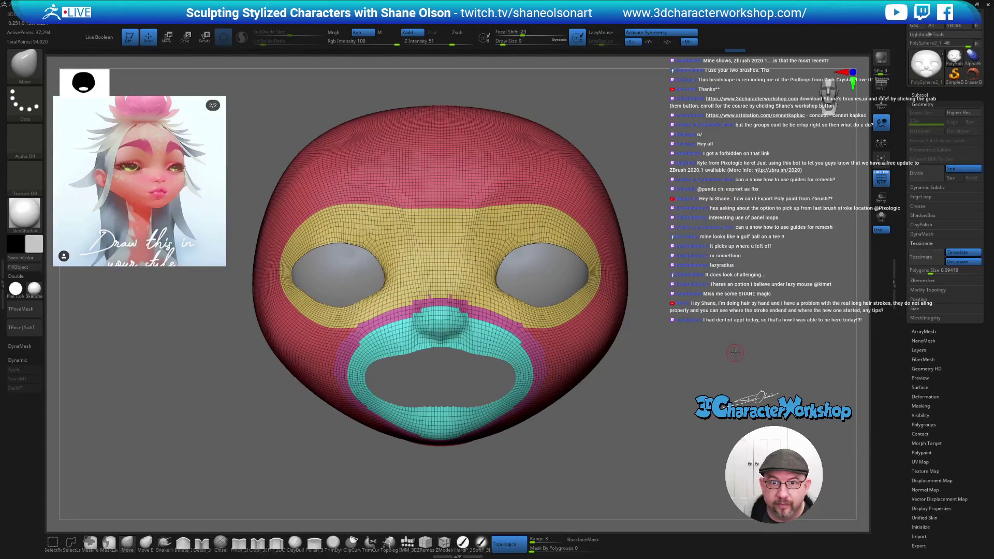
ctrl+right_drag(735, 352, 739, 360)
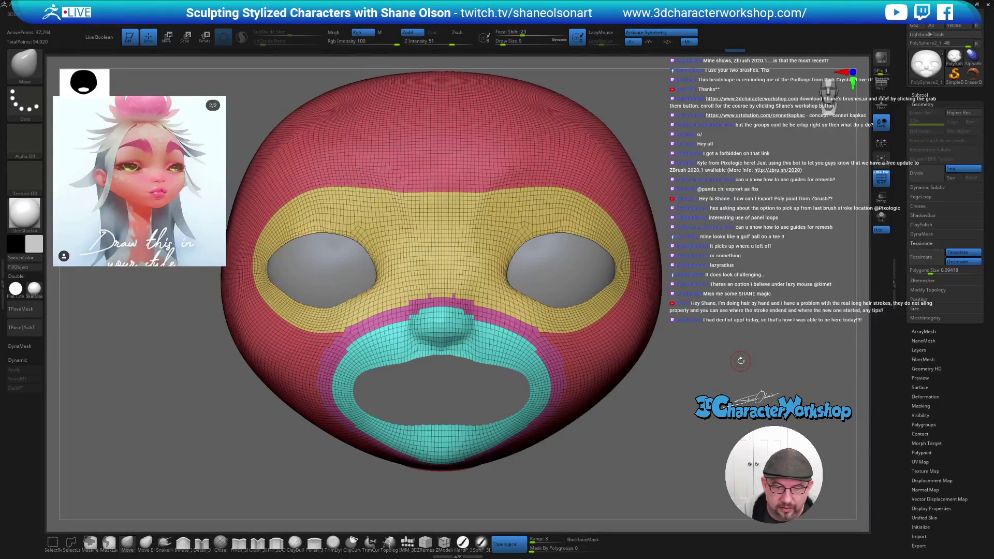
right_drag(627, 434, 670, 437)
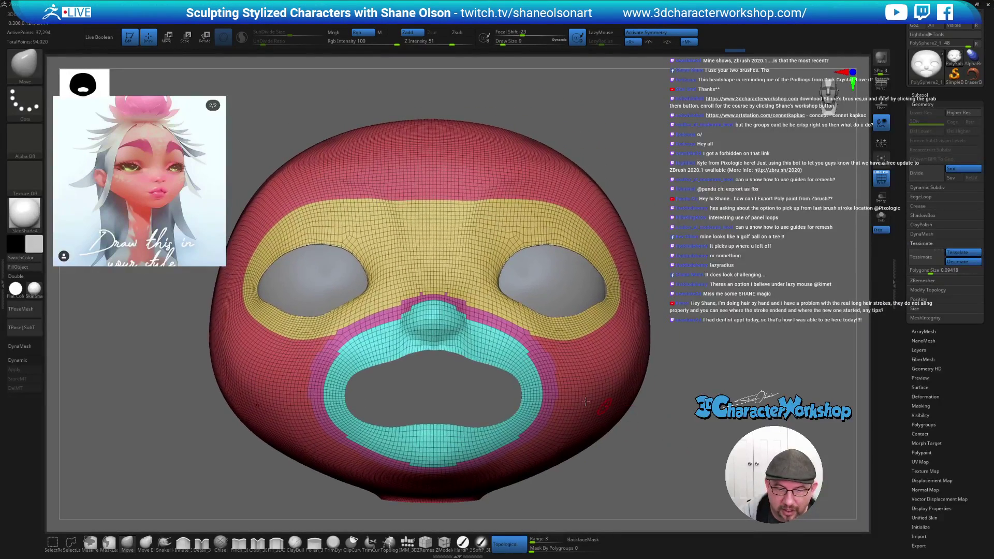
key(ctrl+shift)
ctrl+alt+shift+click(434, 321)
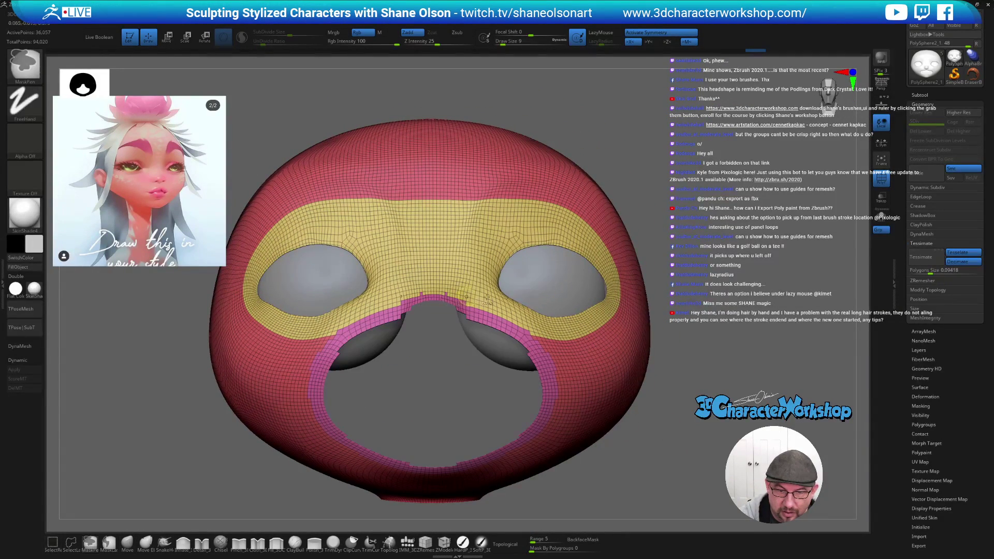
ctrl+shift+click(687, 321)
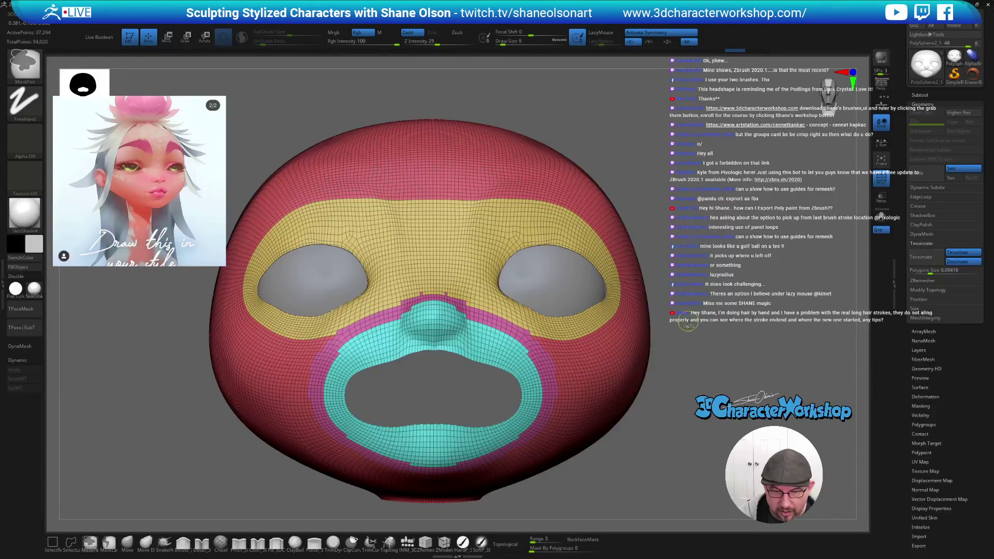
ctrl+alt+shift+click(492, 317)
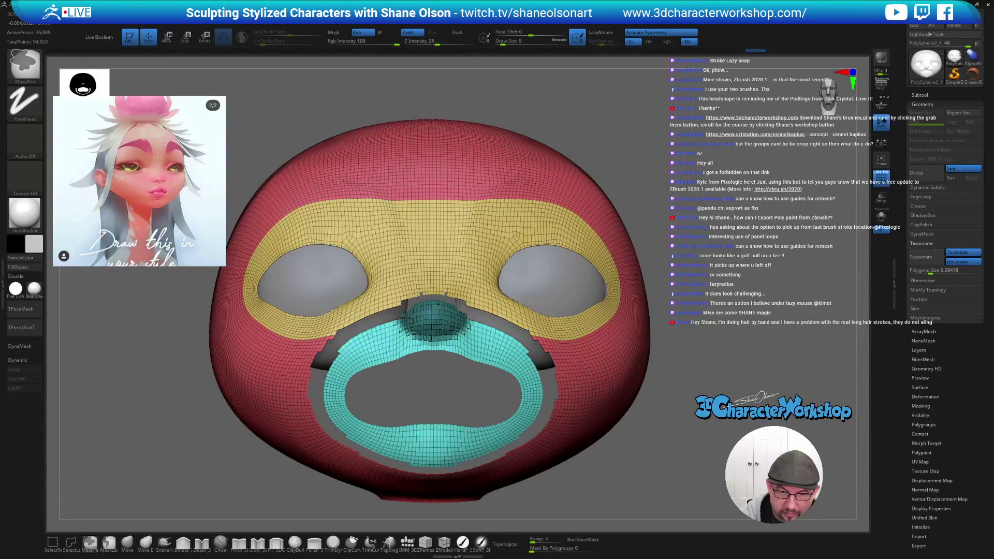
- Complete the mask over the nose and assign the nose its own polygroup
key(ctrl+w)
right_drag(490, 340, 469, 317)
key(ctrl+z)
mouse_move(448, 334)
ctrl+mouse_down()
mouse_move(412, 333)
mouse_move(427, 332)
ctrl+mouse_up()
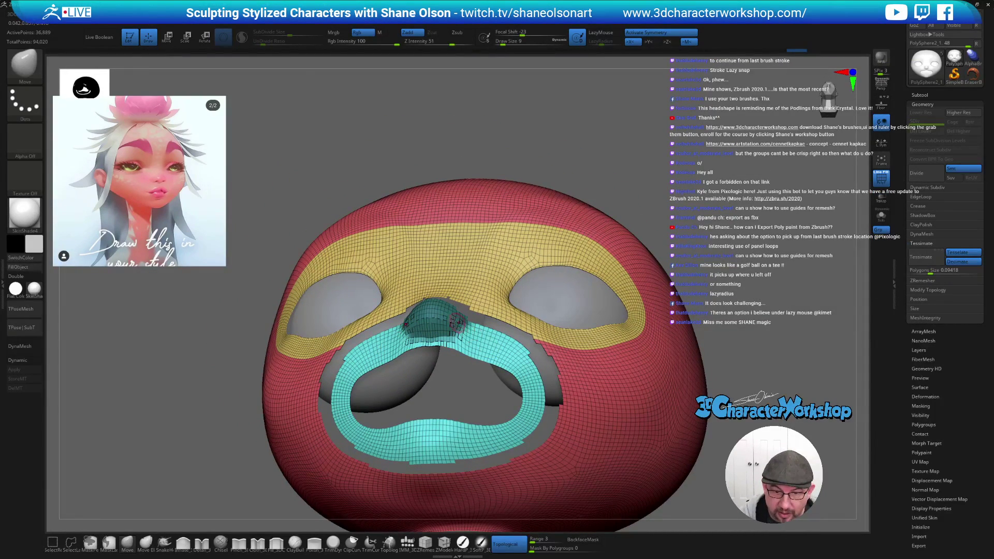
key(ctrl+w)
mouse_move(501, 357)
right_down()
mouse_move(497, 350)
mouse_move(508, 368)
right_up()
mouse_move(640, 398)
ctrl+right_down()
mouse_move(653, 429)
mouse_move(675, 444)
mouse_move(653, 436)
mouse_move(642, 409)
ctrl+right_up()
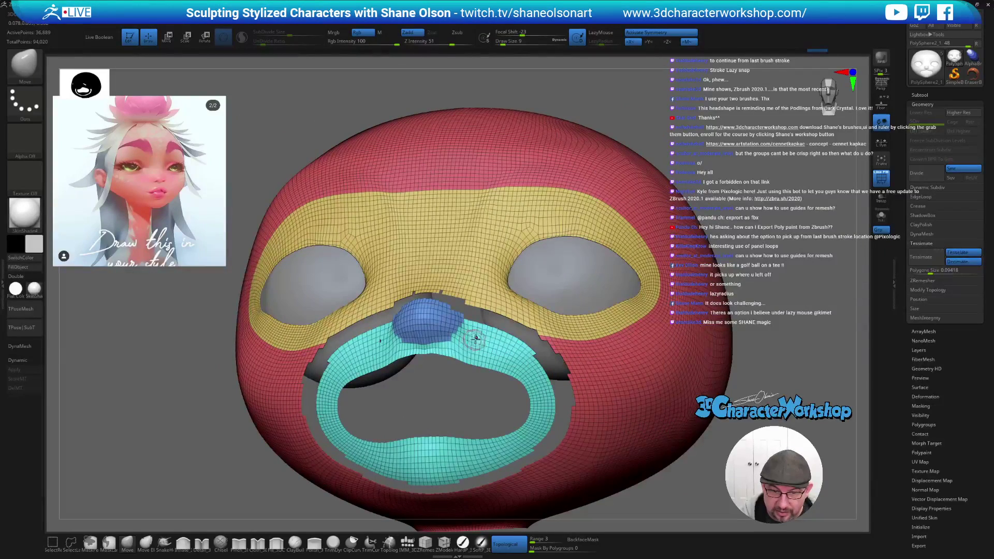
- Hide the nose, mask a ring around the mouth opening and assign that ring its own polygroup
ctrl+shift+click(437, 315)
alt+right_drag(504, 346, 482, 318)
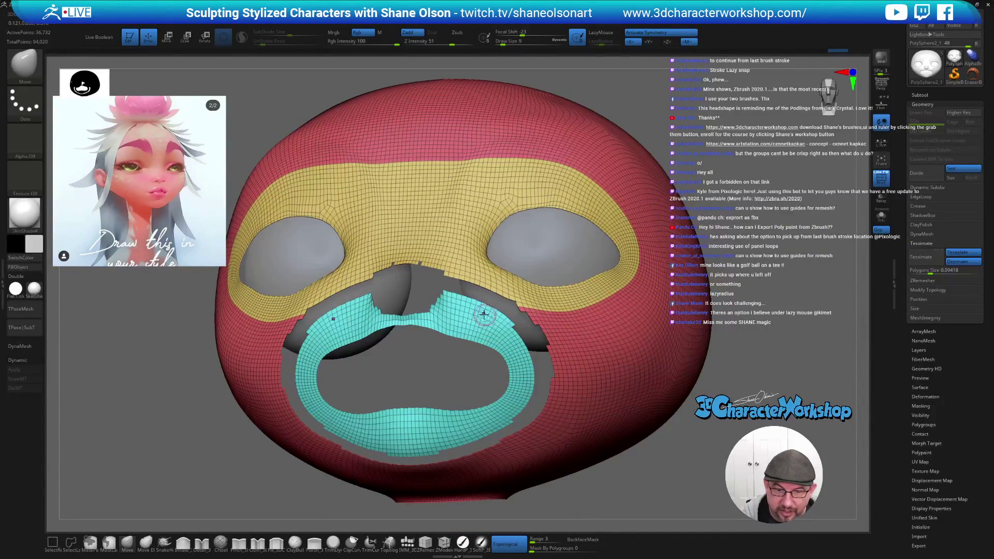
key(ctrl)
mouse_move(415, 318)
ctrl+mouse_down()
mouse_move(479, 335)
mouse_move(514, 360)
mouse_move(520, 384)
mouse_move(510, 405)
mouse_move(412, 410)
ctrl+mouse_up()
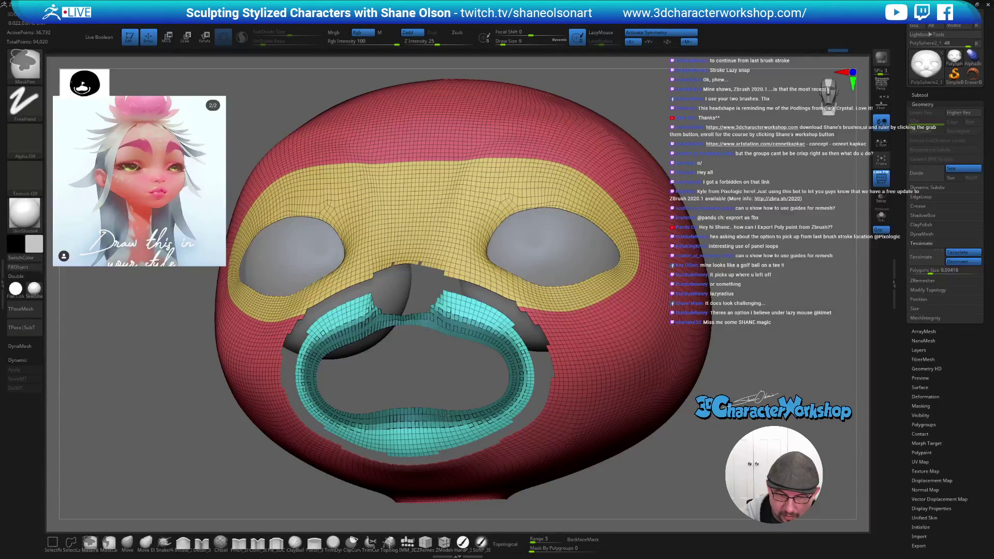
mouse_move(482, 421)
ctrl+mouse_down()
mouse_move(403, 422)
mouse_move(440, 422)
ctrl+mouse_up()
key(ctrl+w)
- Unhide the whole head and review the polygroups around the nose and mouth
alt+drag(746, 395, 738, 386)
ctrl+shift+click(697, 252)
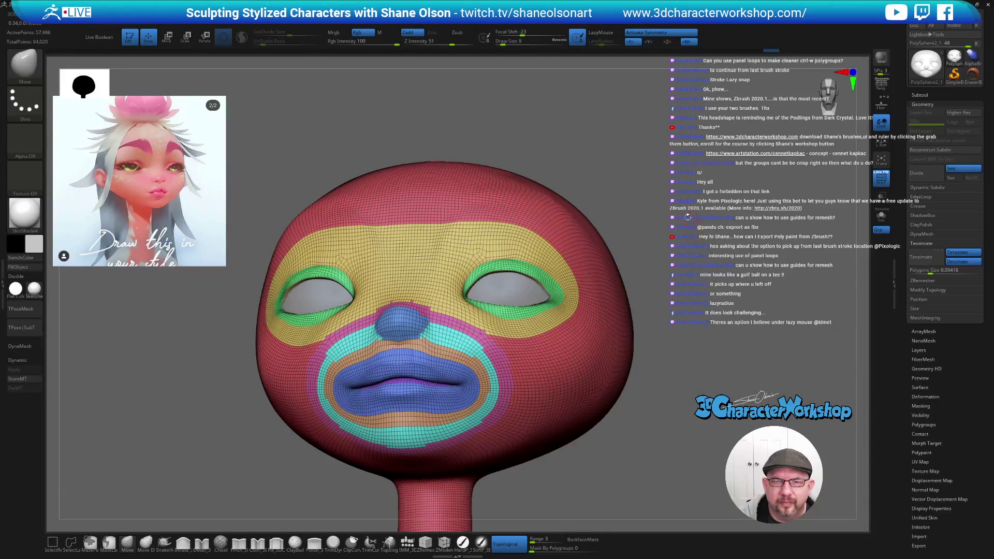
alt+drag(681, 234, 680, 229)
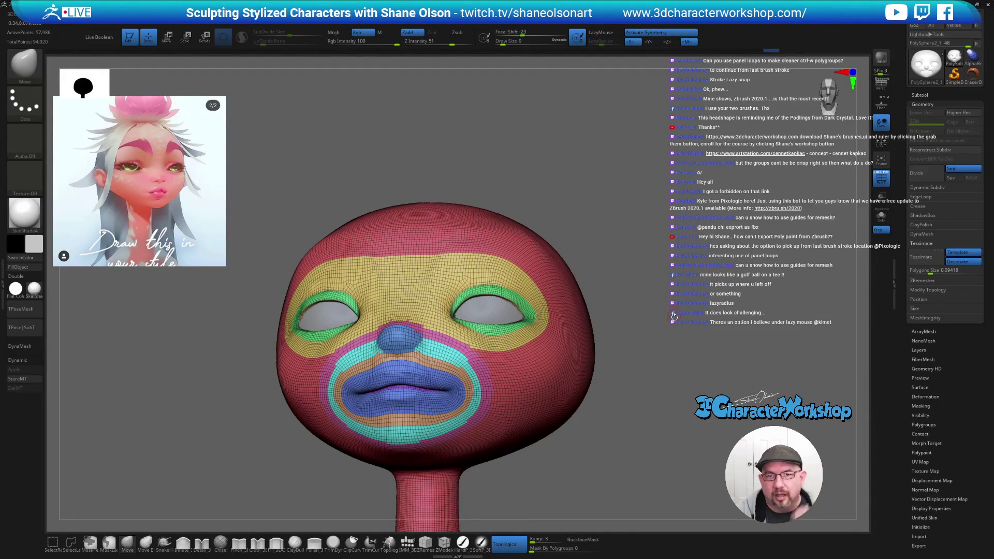
drag(673, 344, 650, 385)
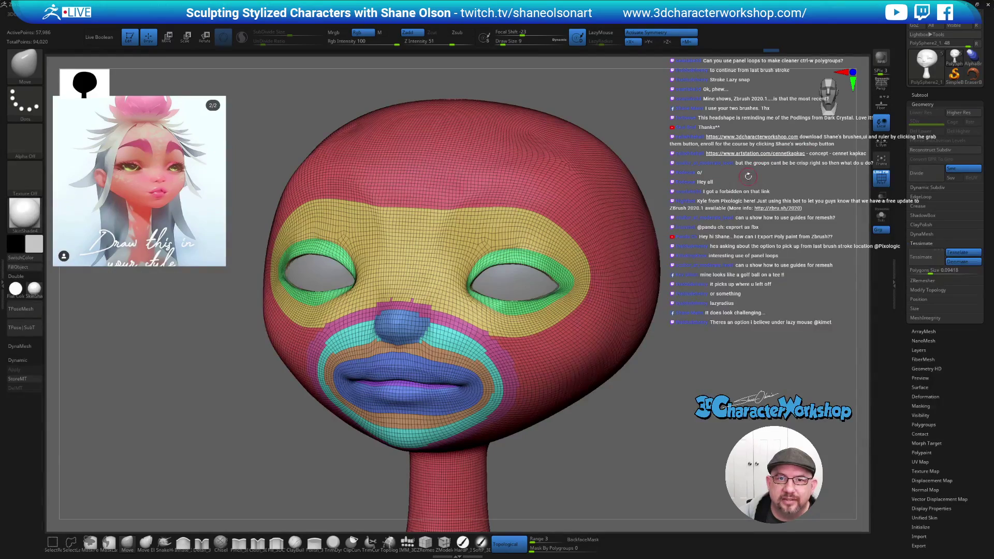
- Isolate the yellow polygroup around the eyes and set the brush's draw size to 16
drag(742, 181, 675, 216)
ctrl+shift+click(473, 285)
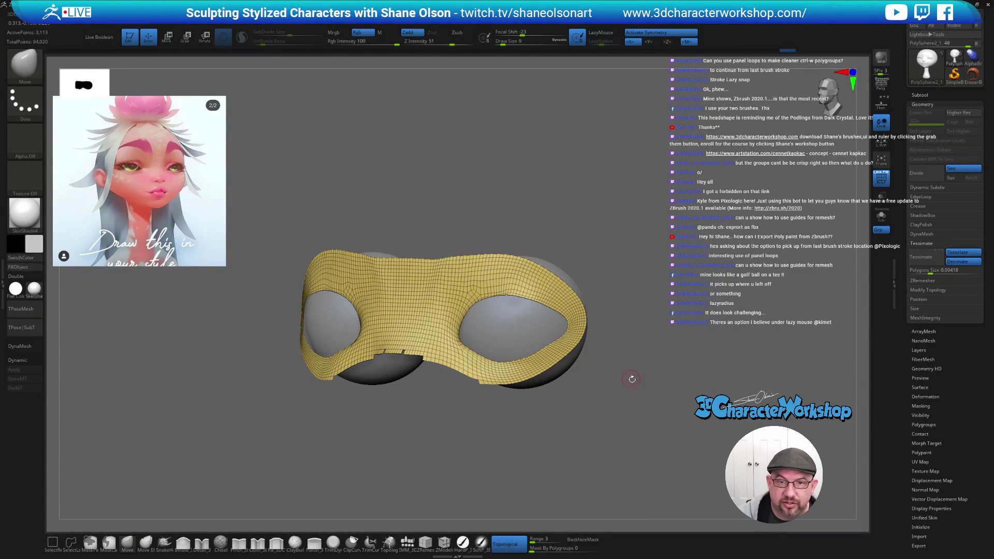
drag(632, 377, 610, 393)
key(s)
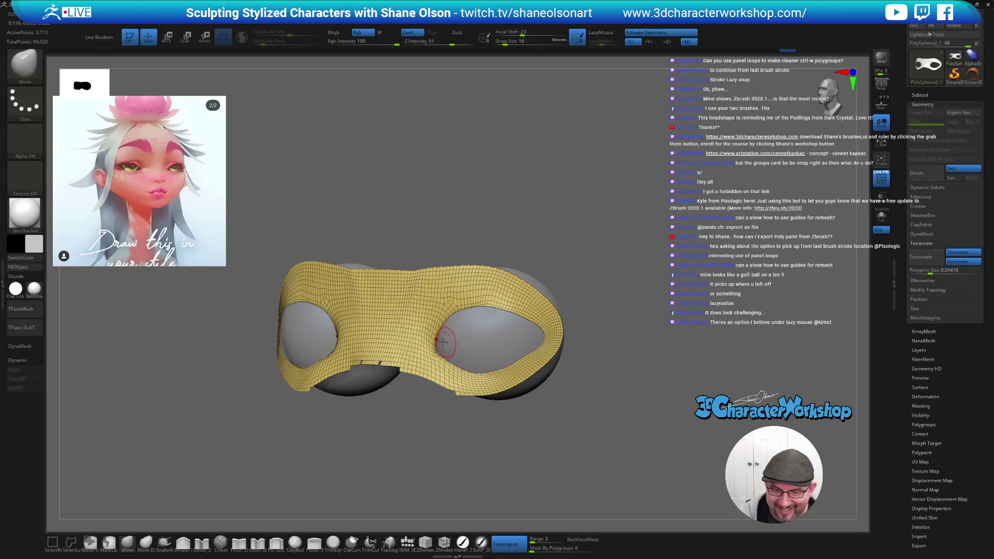
- Mask a ring around both eye openings, refining it at draw size 10, and assign it its own polygroup
mouse_move(434, 346)
ctrl+mouse_down()
mouse_move(445, 310)
mouse_move(513, 296)
mouse_move(553, 337)
ctrl+mouse_up()
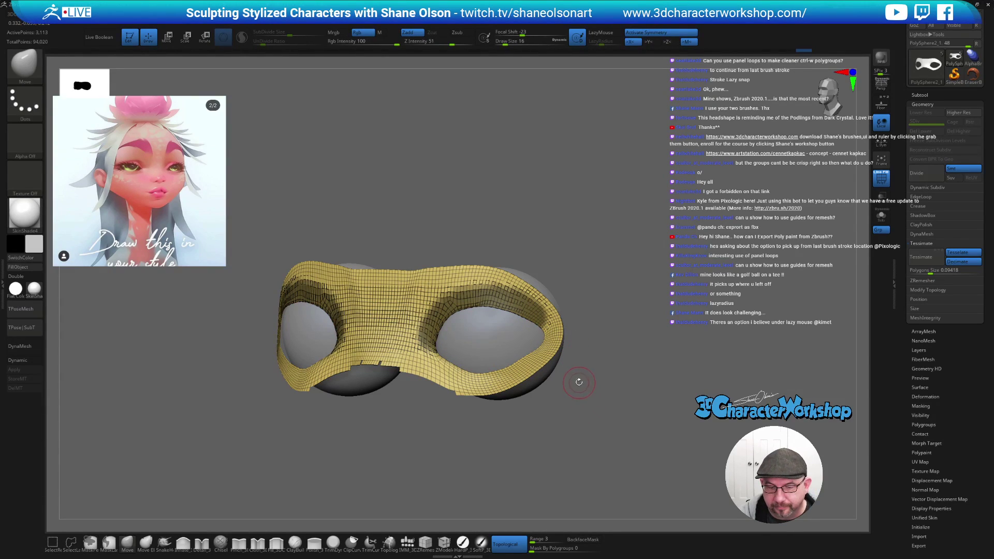
mouse_move(425, 337)
ctrl+mouse_down()
mouse_move(438, 365)
mouse_move(471, 379)
ctrl+mouse_up()
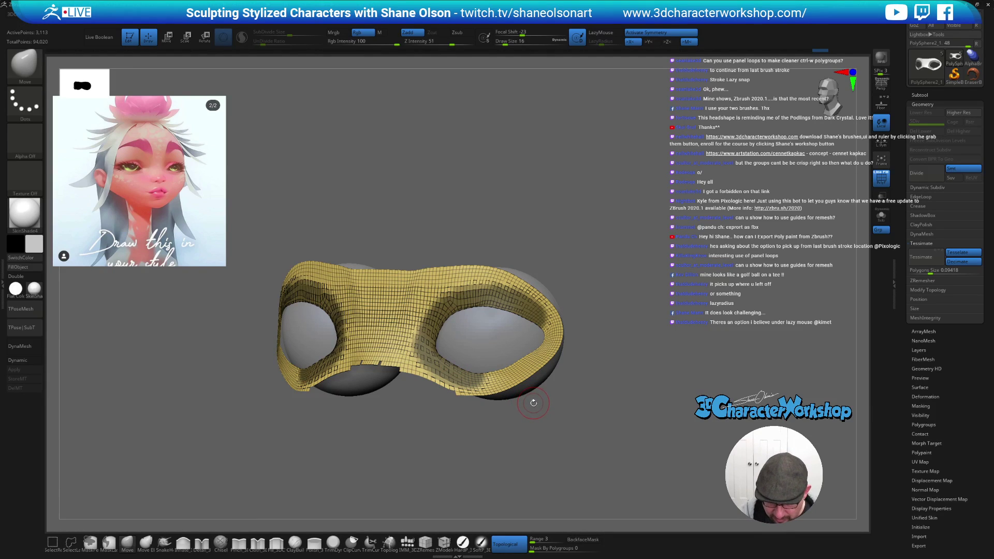
drag(551, 397, 552, 402)
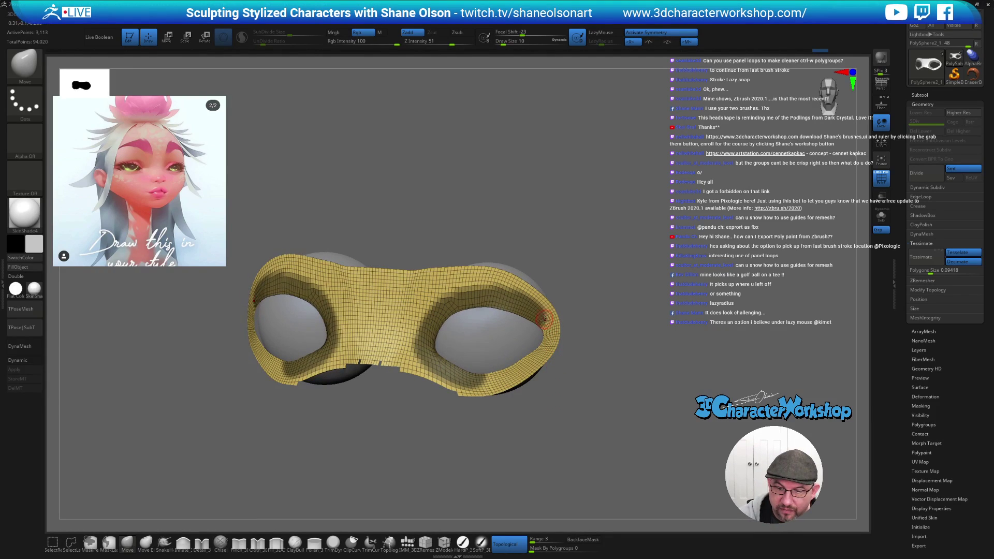
key(ctrl)
mouse_move(545, 340)
ctrl+mouse_down()
mouse_move(527, 361)
mouse_move(483, 379)
ctrl+mouse_up()
drag(585, 428, 497, 394)
key(ctrl)
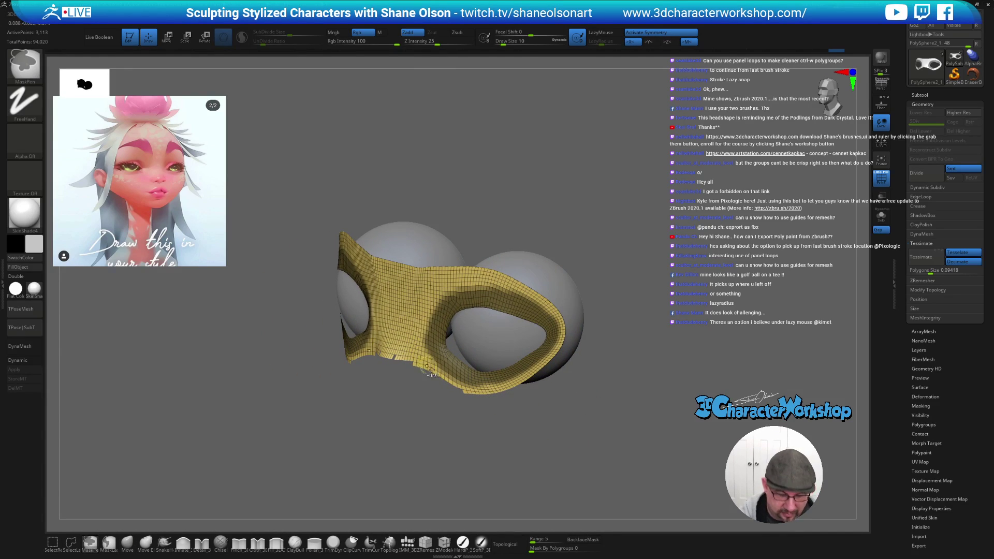
mouse_move(417, 331)
ctrl+mouse_down()
mouse_move(466, 381)
mouse_move(539, 403)
mouse_move(573, 428)
mouse_move(590, 407)
mouse_move(604, 418)
mouse_move(608, 449)
mouse_move(610, 438)
mouse_move(629, 461)
ctrl+mouse_up()
key(ctrl)
key(ctrl+w)
- Hide the eye rings, mask the area between the eyes over the nose bridge and assign it its own polygroup
key(ctrl+shift)
ctrl+alt+shift+click(475, 322)
ctrl+drag(320, 299, 403, 307)
mouse_move(383, 359)
ctrl+mouse_down()
mouse_move(334, 377)
mouse_move(420, 361)
mouse_move(343, 314)
mouse_move(401, 322)
ctrl+mouse_up()
key(m)
right_drag(371, 325, 410, 350)
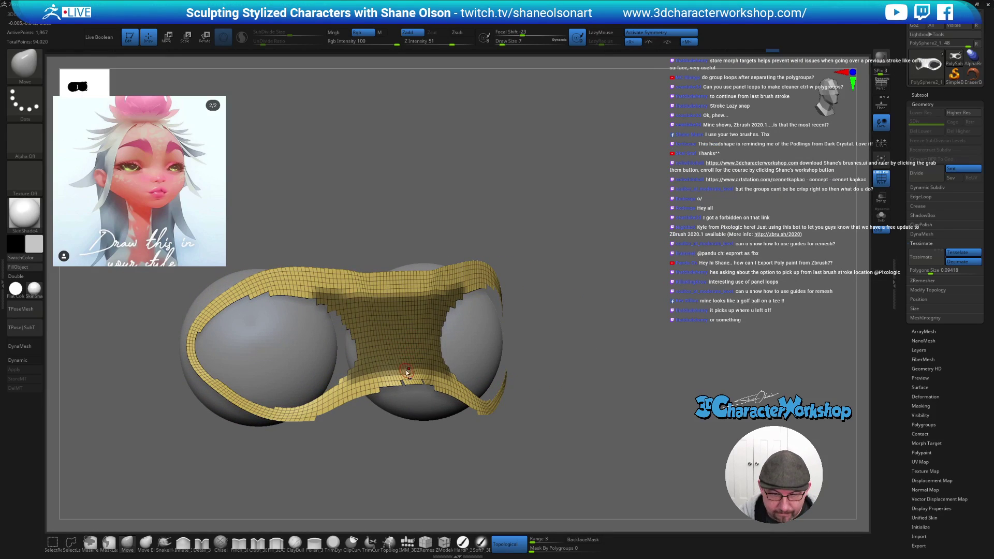
key(ctrl)
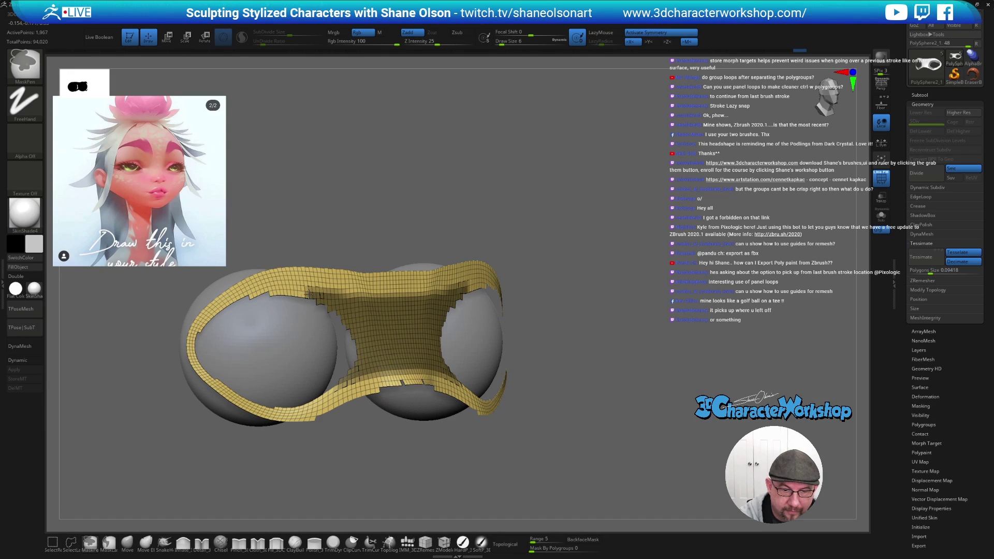
key(ctrl+w)
- Unhide all parts of the head and neck
mouse_move(595, 362)
right_down()
mouse_move(590, 376)
mouse_move(612, 407)
right_up()
ctrl+right_drag(627, 445, 628, 414)
key(ctrl+shift)
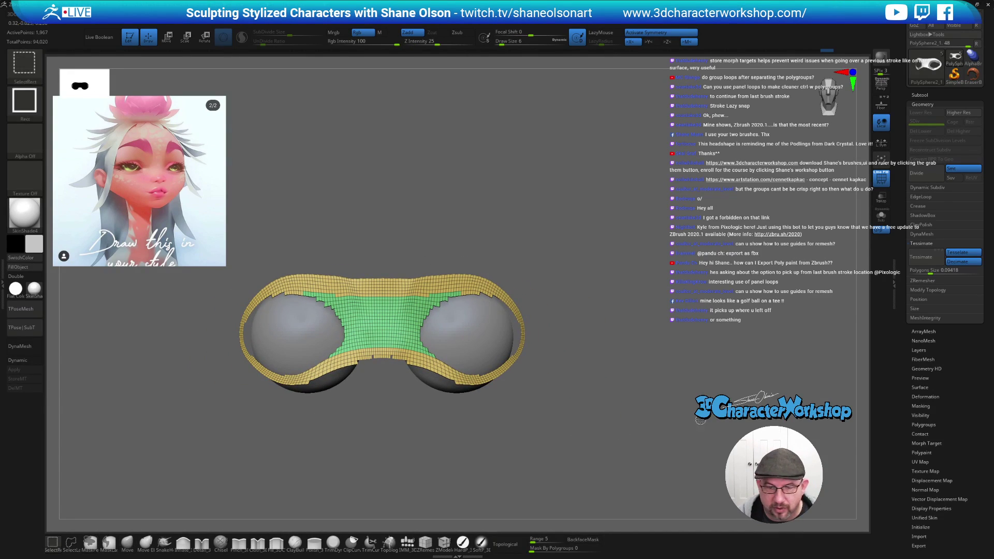
ctrl+shift+click(703, 422)
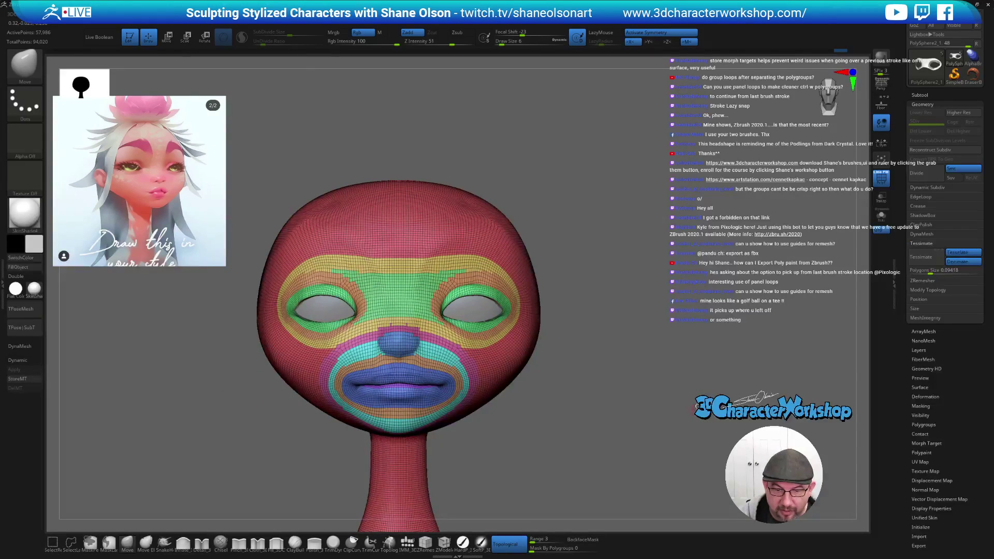
- Isolate the large polygroup covering the skull and cheeks, regroup it until its colour contrasts with the face loops, and unhide the head
ctrl+right_drag(687, 314, 647, 363)
ctrl+shift+click(503, 361)
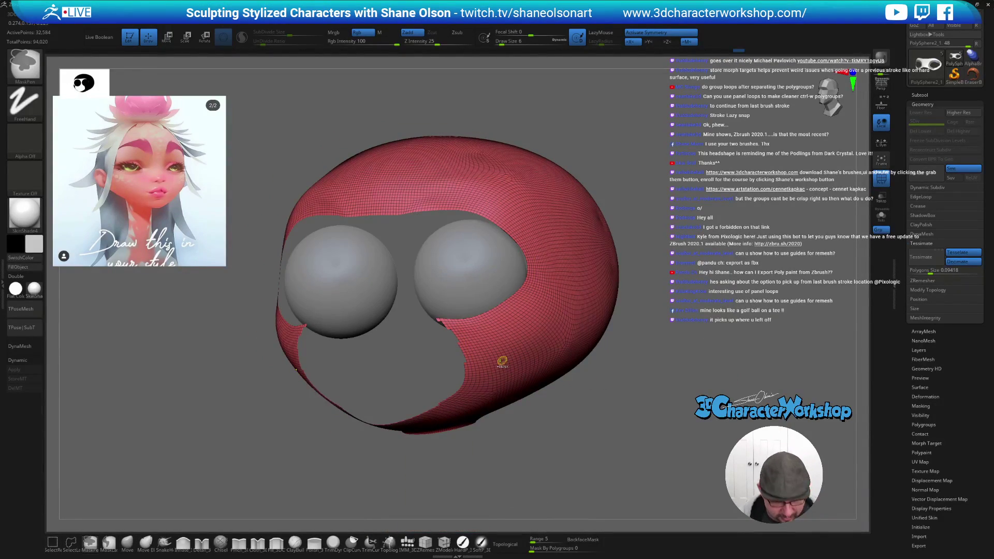
ctrl+shift+click(690, 408)
right_drag(669, 411, 602, 399)
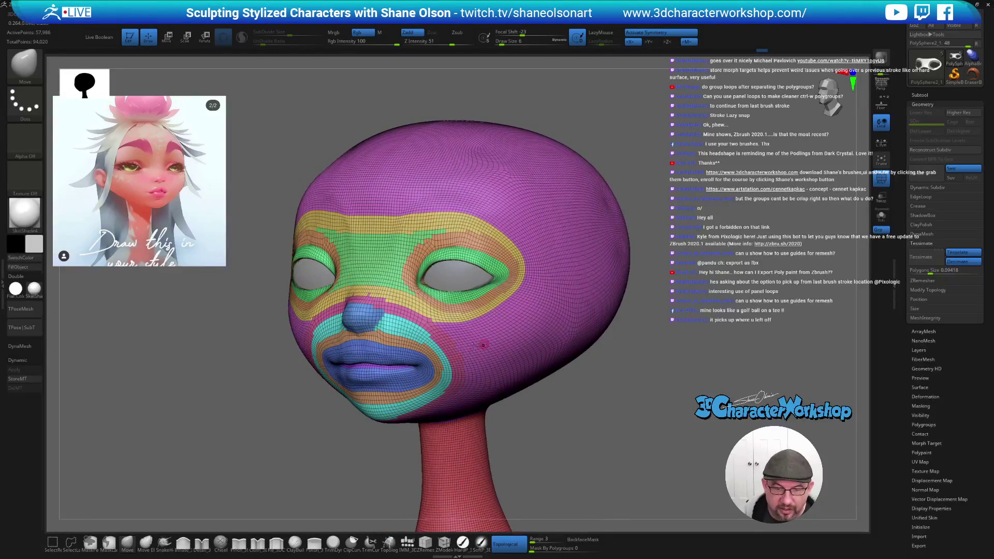
mouse_move(654, 440)
ctrl+right_down()
mouse_move(393, 373)
mouse_move(442, 382)
mouse_move(654, 477)
ctrl+right_up()
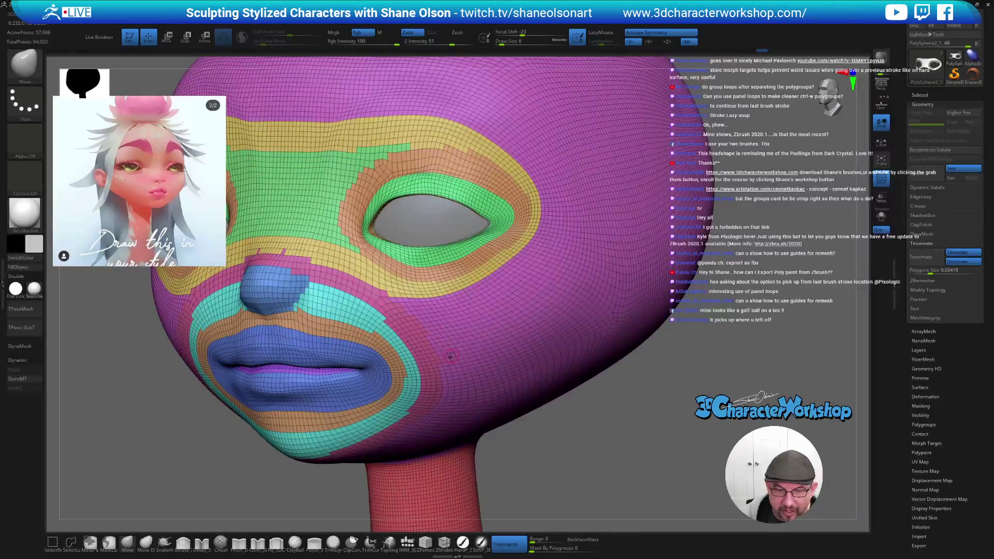
key(f)
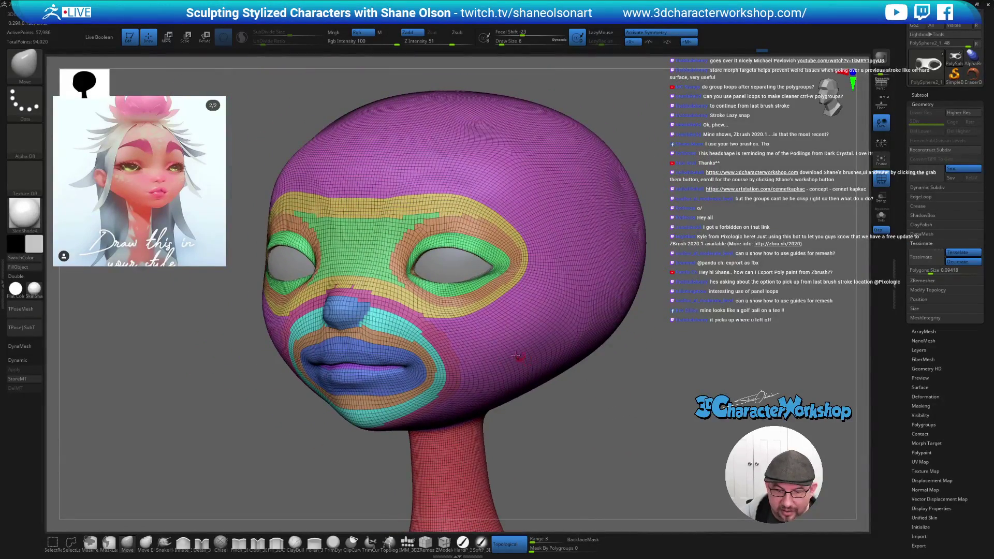
ctrl+shift+click(562, 350)
key(ctrl+w)
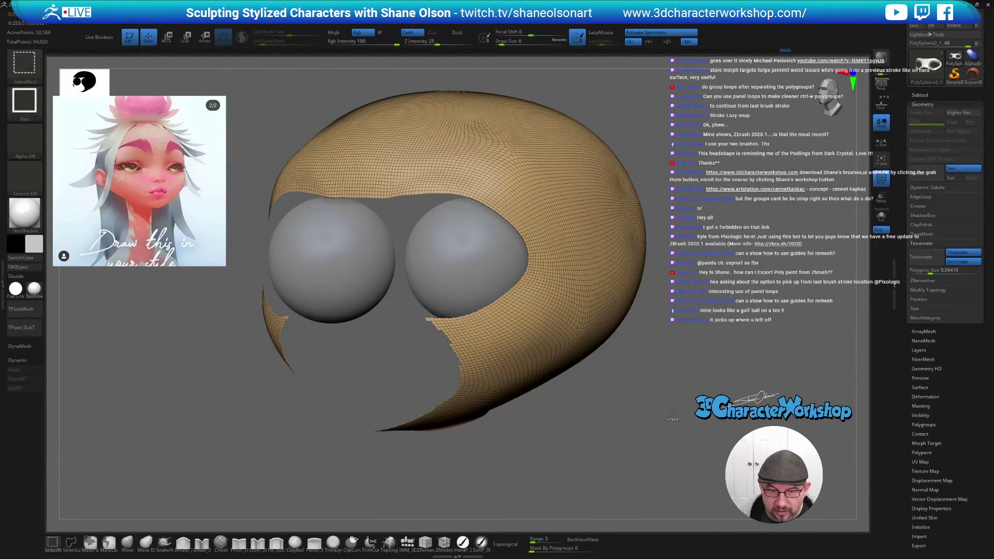
ctrl+shift+click(672, 413)
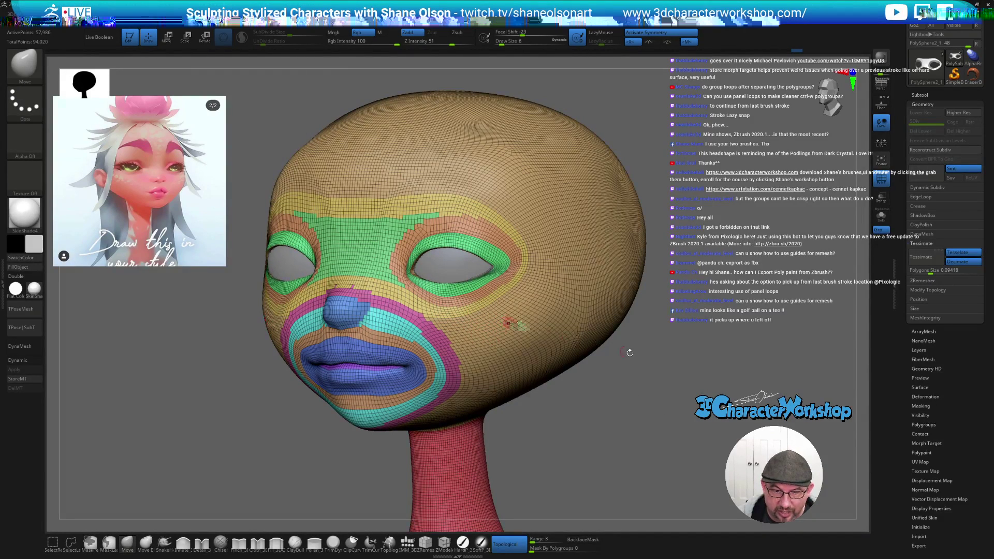
key(ctrl)
ctrl+shift+click(656, 387)
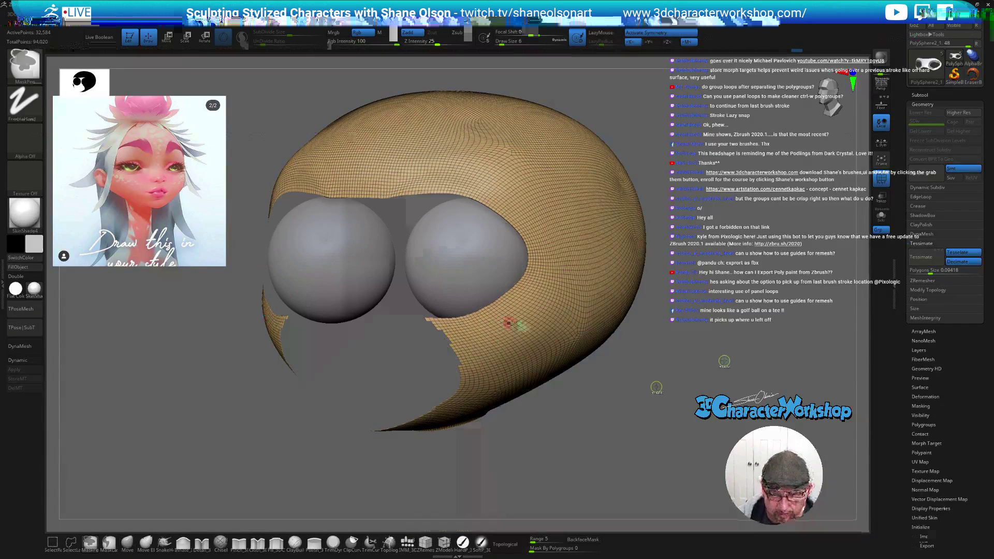
key(ctrl+w)
ctrl+shift+click(743, 312)
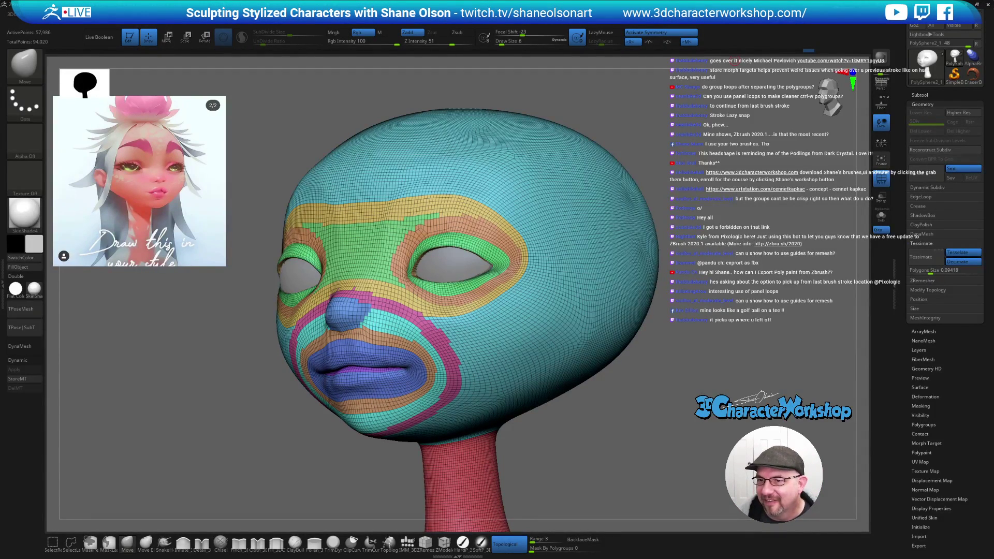
- Examine the polygroup layout of the face, skull and neck from several angles
drag(744, 228, 601, 316)
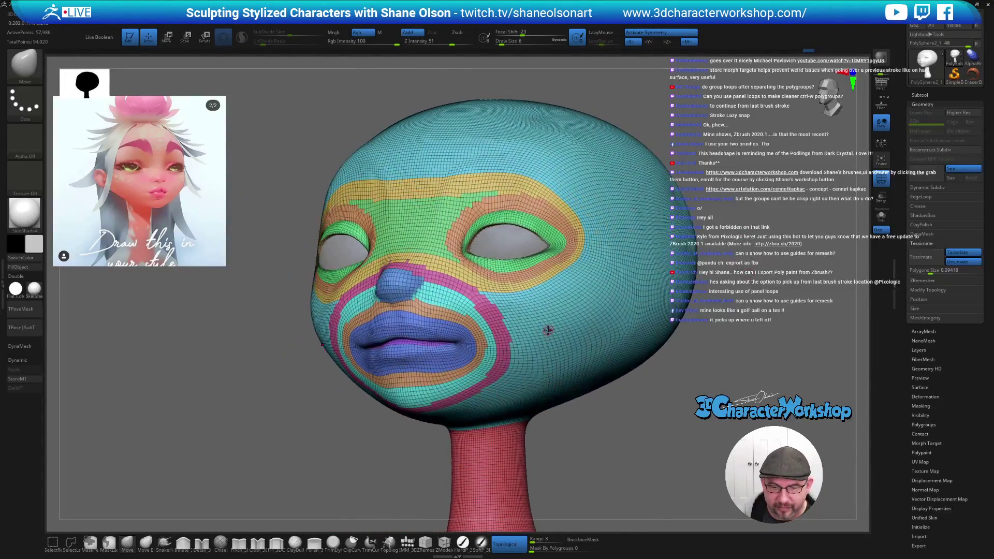
drag(726, 371, 683, 315)
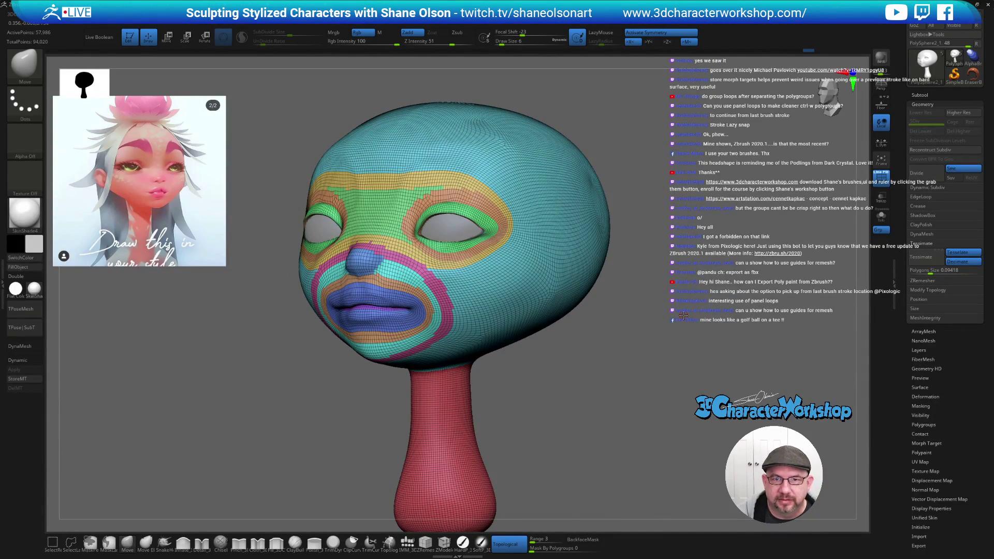
drag(614, 388, 524, 333)
ctrl+right_drag(394, 271, 384, 280)
ctrl+right_drag(649, 444, 635, 412)
drag(635, 412, 658, 398)
drag(561, 369, 523, 398)
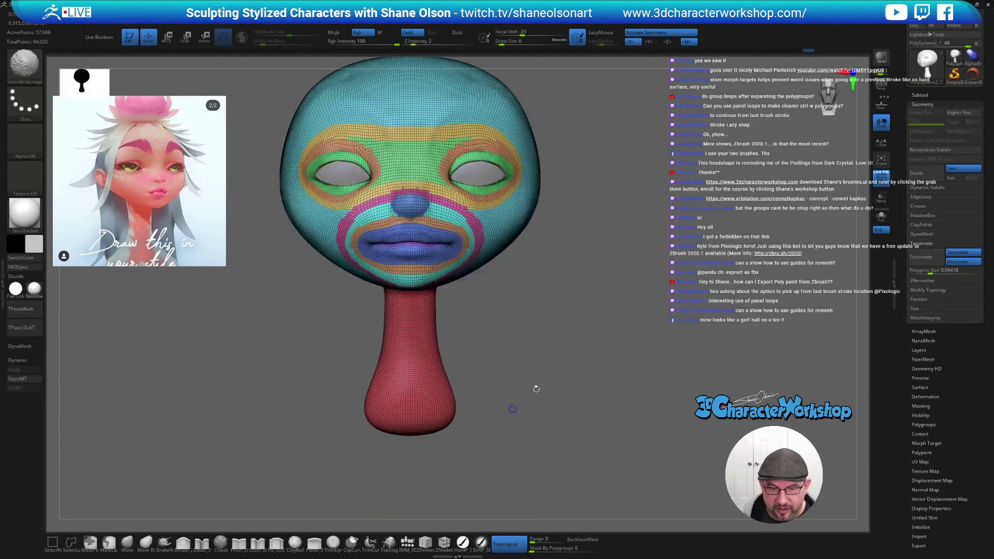
drag(683, 286, 656, 327)
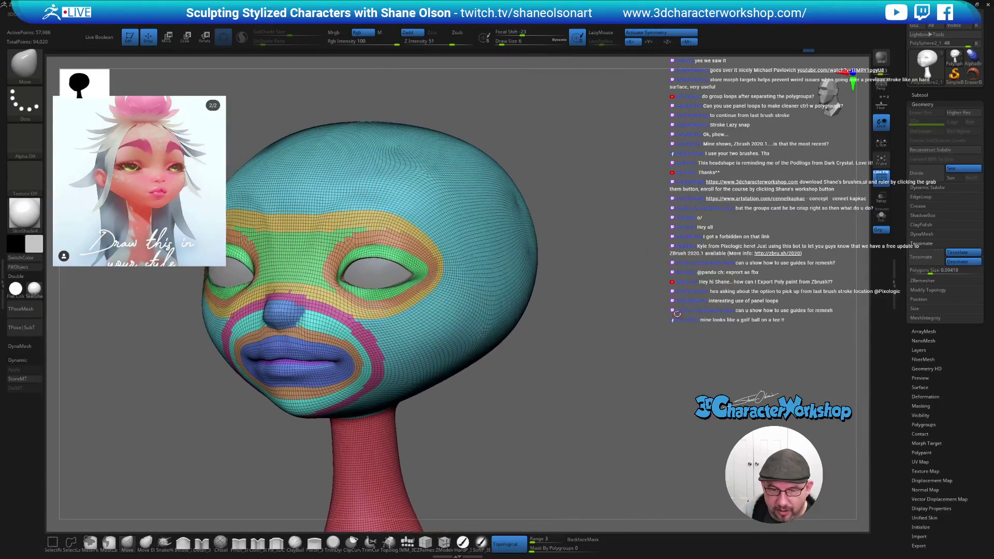
- Insert a QuadSphere-2 mesh at the ear position on the side of the head with the IMM brush
drag(584, 374, 572, 378)
click(407, 543)
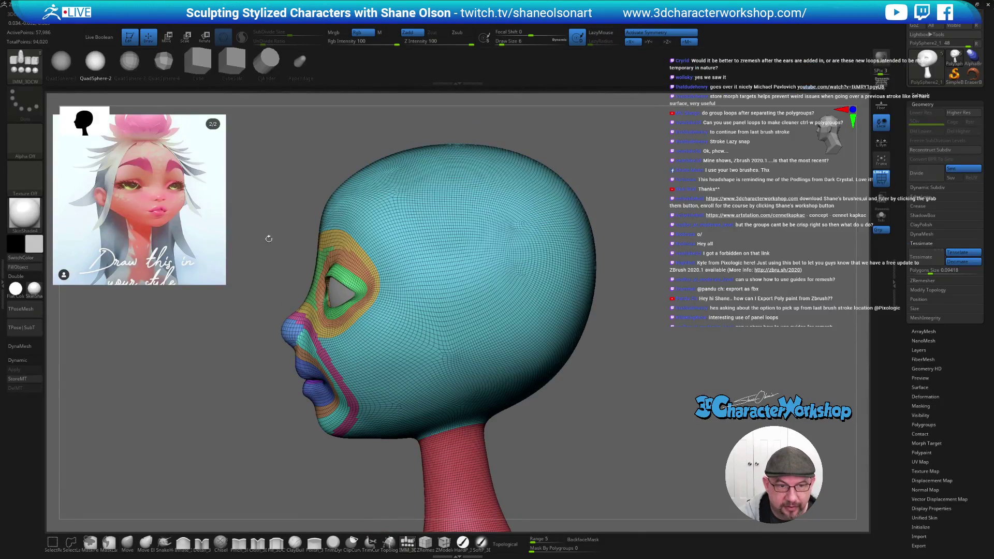
drag(462, 327, 494, 358)
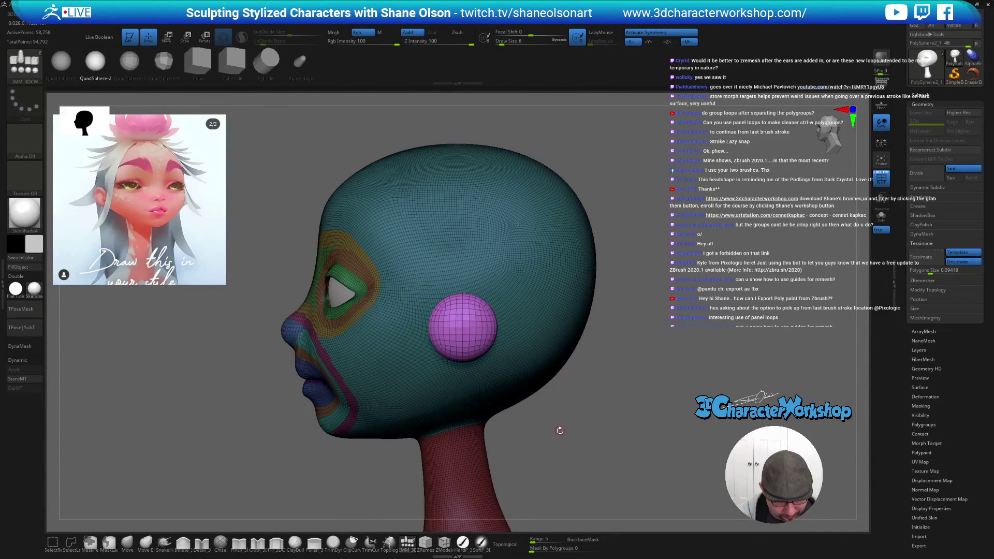
- Move the inserted ear spheres outward so they stick out from both sides of the head
key(w)
drag(437, 328, 534, 331)
drag(577, 366, 580, 452)
mouse_move(491, 350)
mouse_down()
mouse_move(499, 332)
mouse_move(480, 339)
mouse_up()
drag(479, 280, 478, 286)
drag(537, 379, 611, 371)
drag(528, 293, 530, 285)
drag(600, 351, 625, 407)
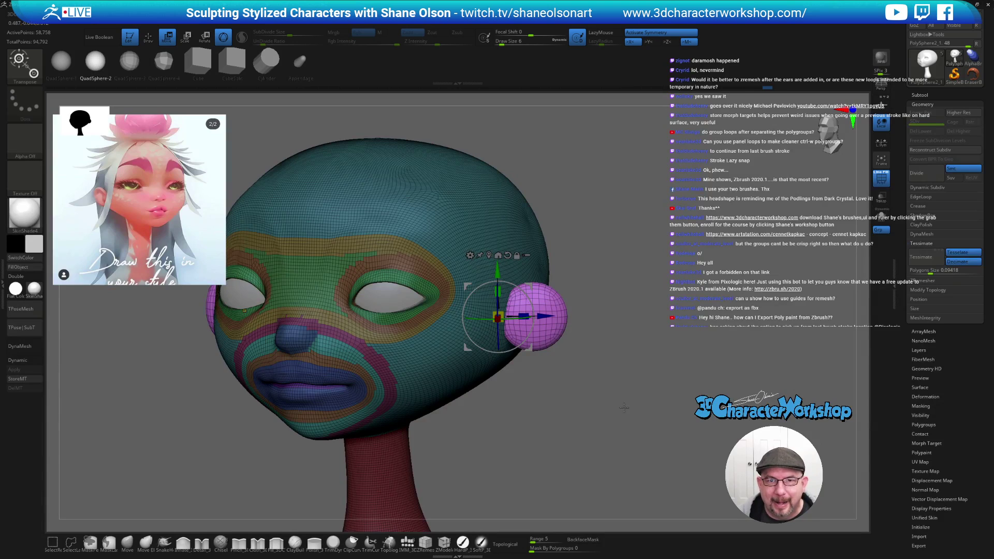
drag(645, 258, 645, 247)
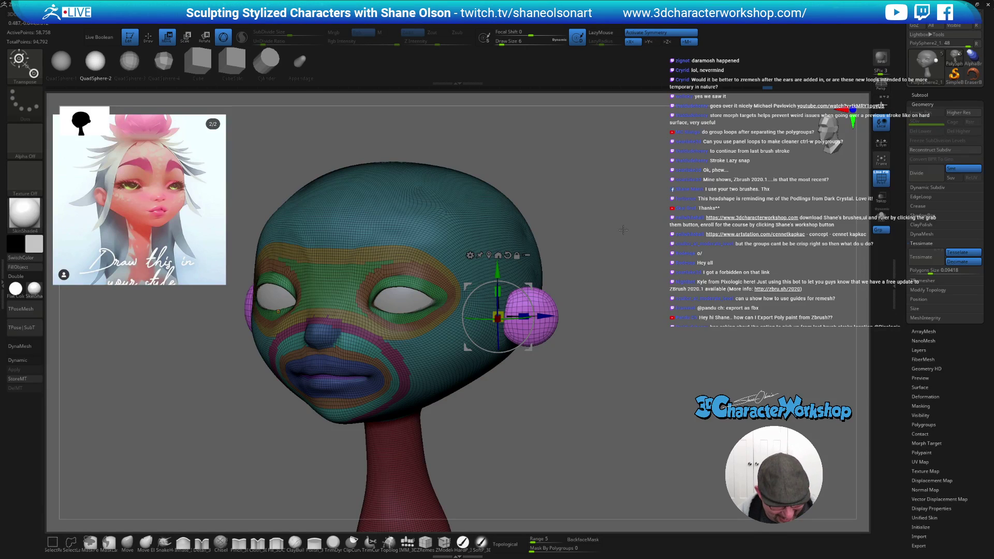
- Flatten the ear spheres into narrow upright ovals with the Move and SnakeHook brushes, setting the draw size to 44
key(q)
drag(621, 277, 509, 351)
mouse_move(345, 294)
alt+mouse_down()
mouse_move(348, 304)
mouse_move(243, 298)
alt+mouse_up()
key(s)
drag(273, 369, 279, 369)
click(165, 542)
key(s)
drag(266, 318, 274, 321)
drag(281, 322, 272, 327)
key(s)
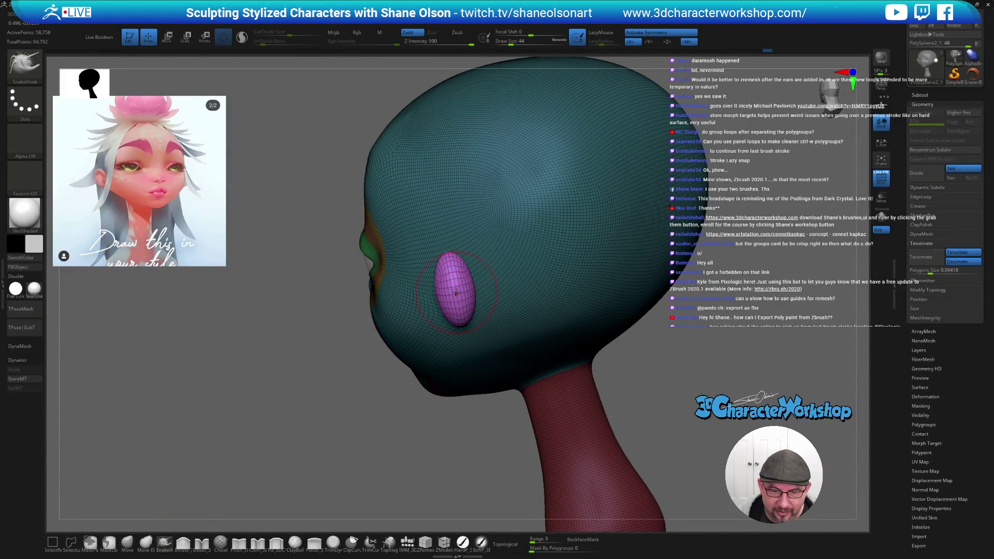
- Push in the front faces of the ears and shape their backs with SnakeHook at draw size 44
drag(439, 294, 449, 292)
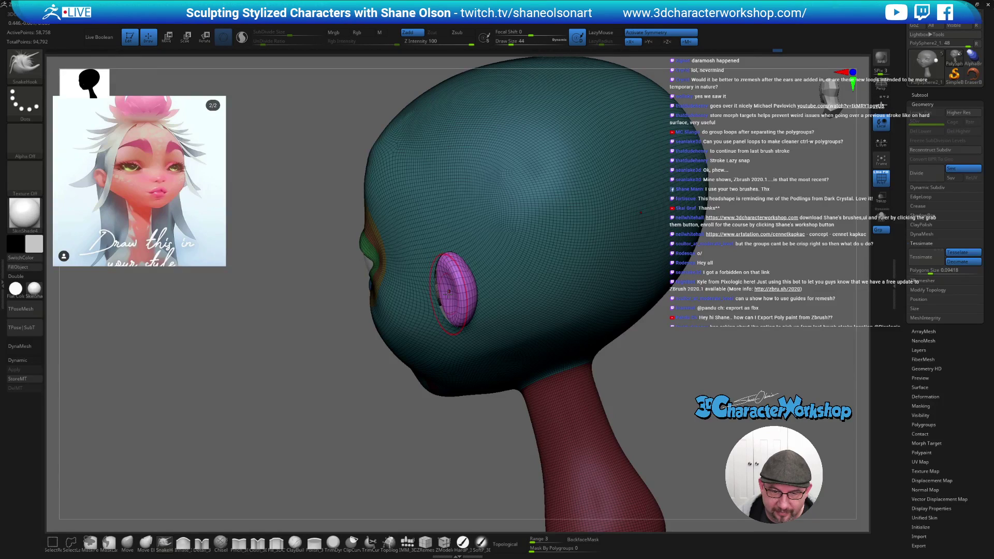
drag(327, 423, 366, 382)
mouse_move(404, 352)
alt+mouse_down()
mouse_move(372, 369)
mouse_move(414, 337)
alt+mouse_up()
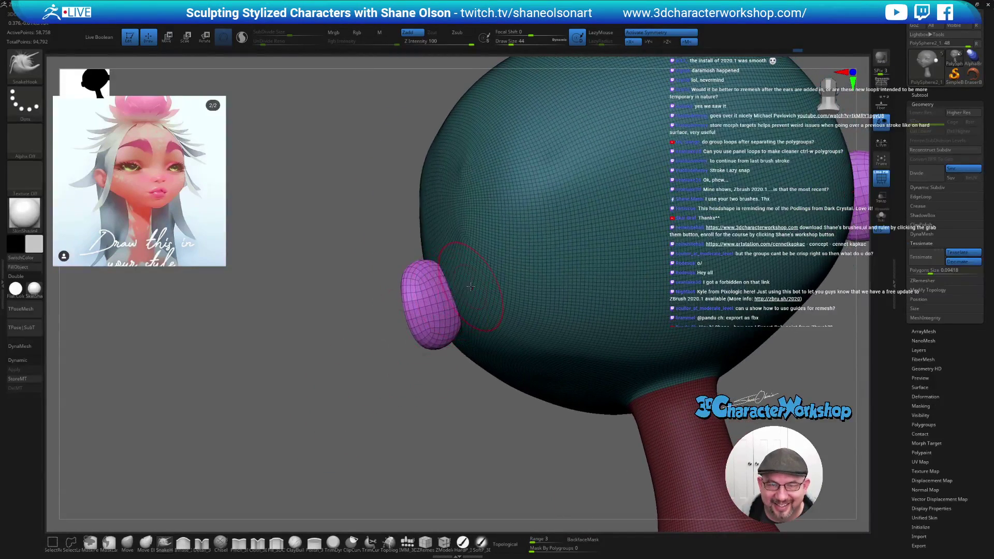
drag(441, 289, 450, 289)
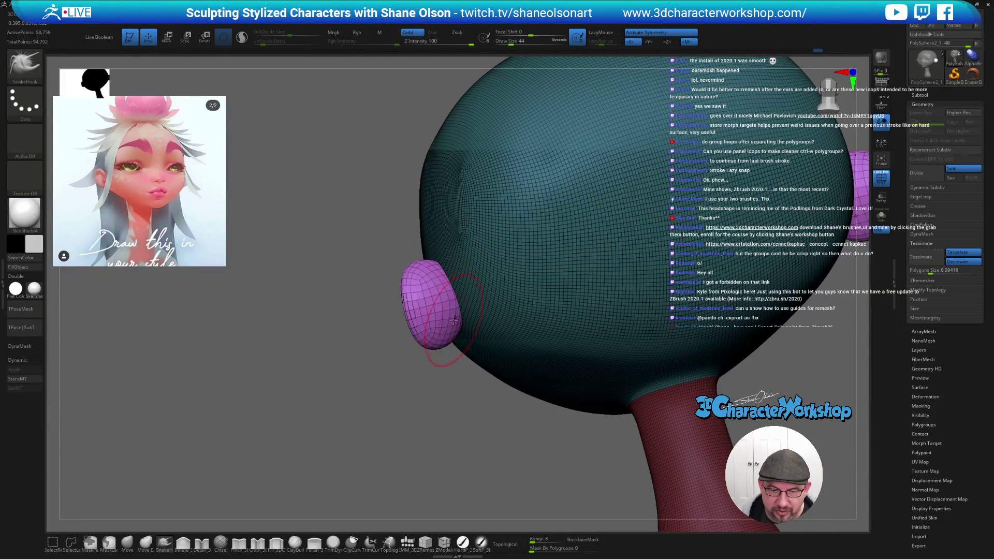
mouse_move(394, 357)
mouse_down()
mouse_move(528, 380)
mouse_move(723, 379)
mouse_up()
- Adjust the outline and lobe of the cupped ears with SnakeHook, starting at draw size 46
key(s)
mouse_move(516, 331)
mouse_down()
mouse_move(466, 313)
mouse_move(455, 341)
mouse_up()
key(s)
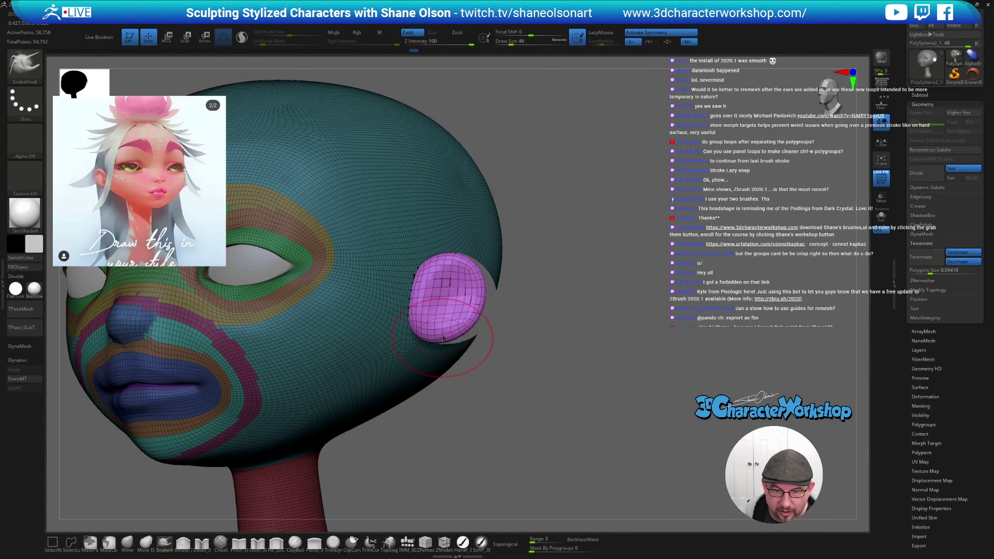
drag(523, 362, 570, 376)
key(s)
mouse_move(531, 335)
mouse_down()
mouse_move(518, 327)
mouse_move(506, 338)
mouse_up()
mouse_move(579, 413)
mouse_down()
mouse_move(573, 391)
mouse_move(619, 391)
mouse_move(624, 405)
mouse_up()
key(s)
drag(629, 362, 625, 362)
- Deepen the inner bowl of the ears with SnakeHook, using draw size 23
key(s)
drag(559, 298, 557, 298)
mouse_move(552, 295)
alt+right_down()
mouse_move(568, 293)
mouse_move(569, 305)
alt+right_up()
key(s)
drag(564, 295, 562, 295)
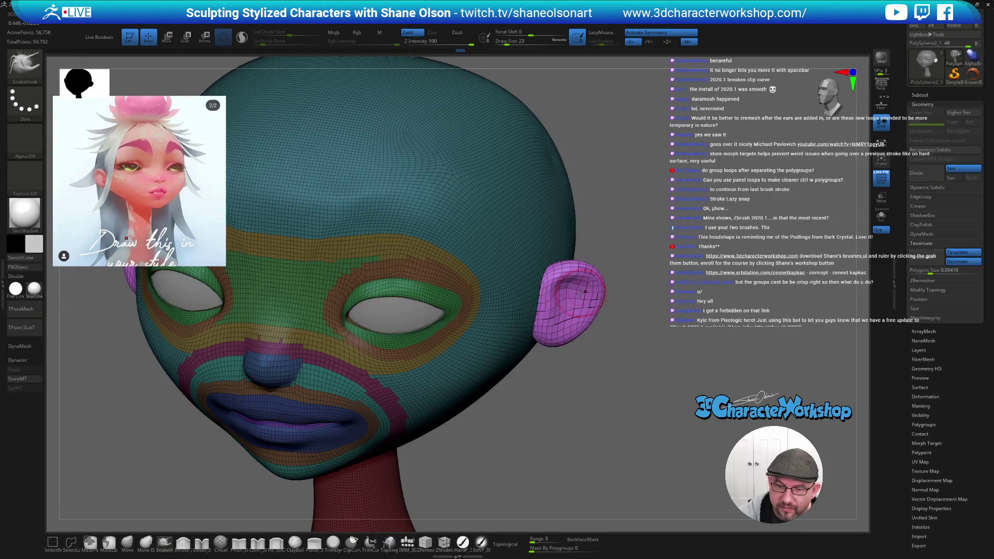
right_drag(580, 296, 570, 316)
- Carve the ear's inner hollow and define the surrounding rim with SnakeHook at draw size 17
key(s)
drag(570, 315, 568, 316)
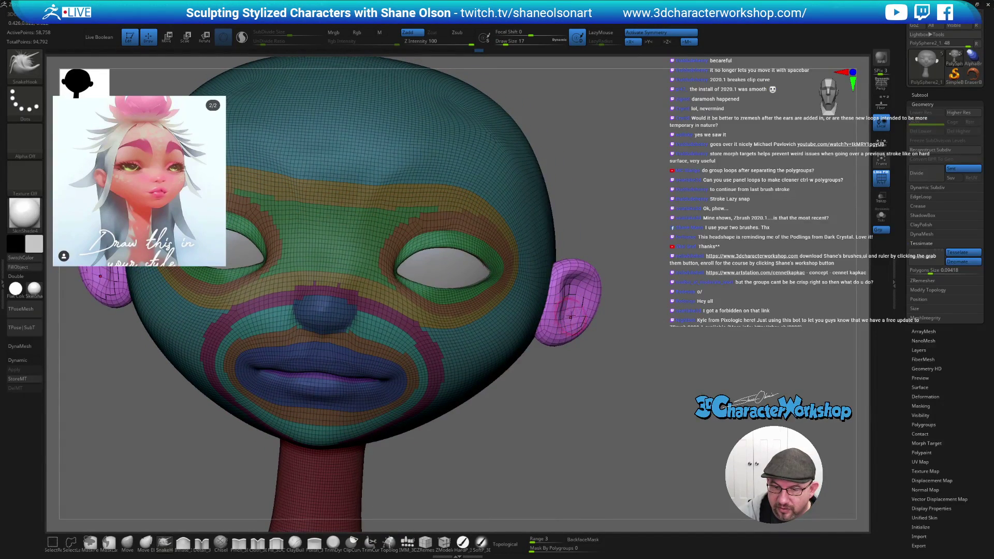
right_drag(566, 289, 558, 317)
drag(577, 280, 573, 282)
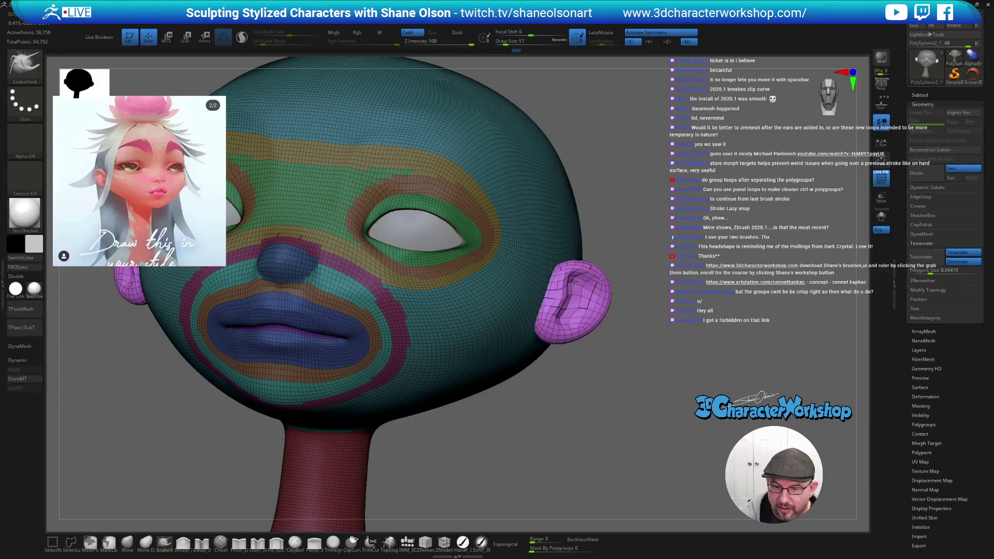
mouse_move(585, 304)
right_down()
mouse_move(582, 294)
mouse_move(569, 310)
right_up()
drag(555, 323, 558, 317)
- Split the unmasked ears into their own subtool, subdivide them once and delete the lower subdivision level
mouse_move(615, 391)
mouse_down()
mouse_move(625, 376)
mouse_move(623, 390)
mouse_move(615, 375)
mouse_up()
key(space)
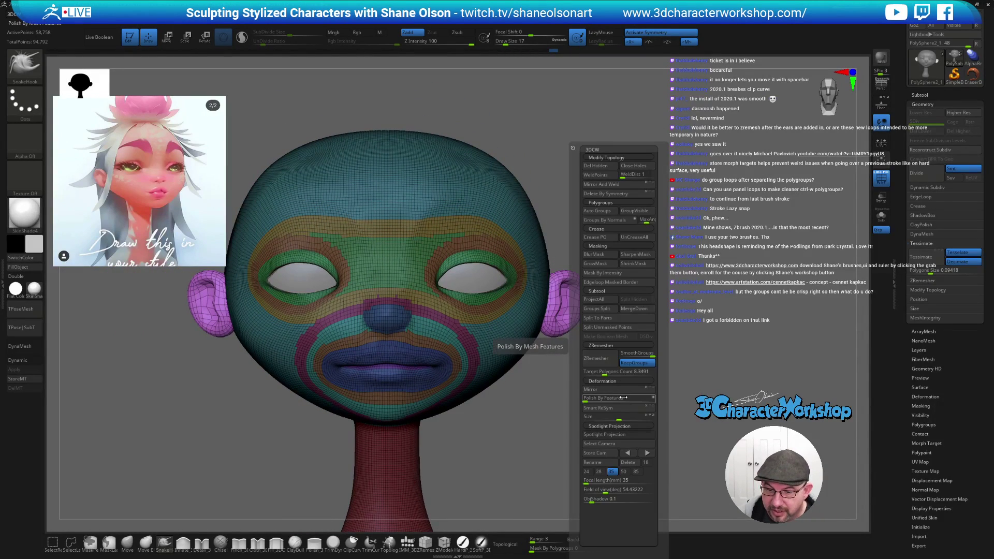
click(607, 327)
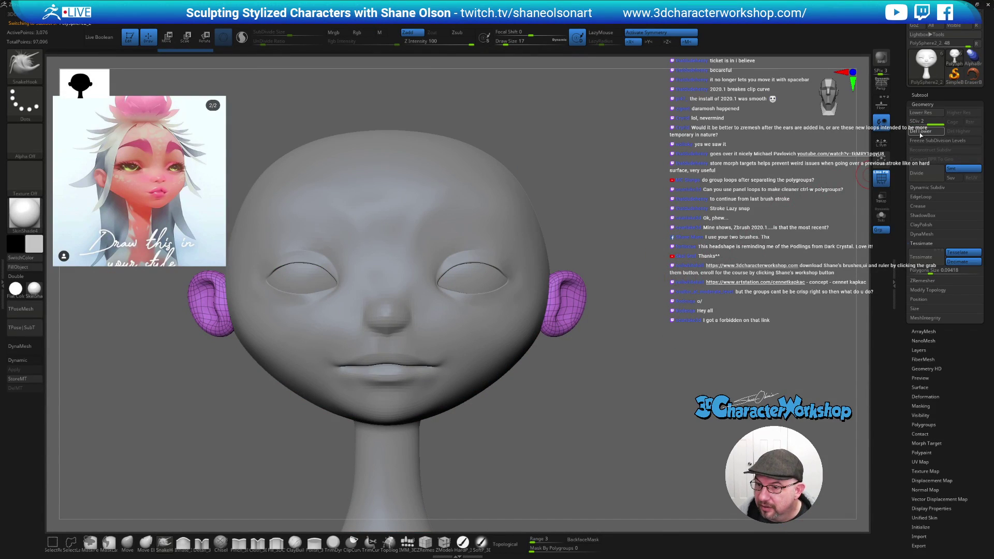
click(921, 135)
- Turn off Topological masking for the Move brush and reshape the ear's inner rim at draw size 23
drag(678, 311, 637, 328)
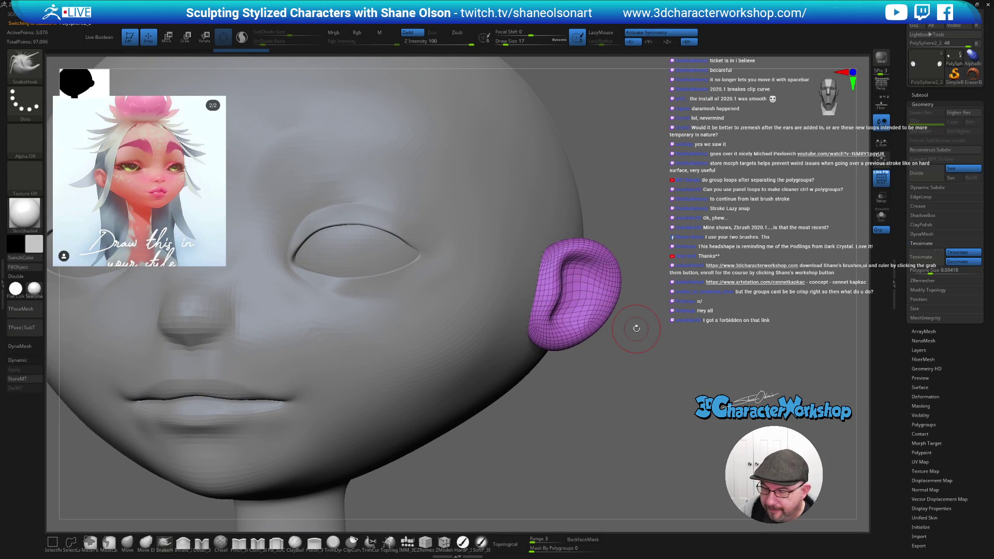
click(138, 548)
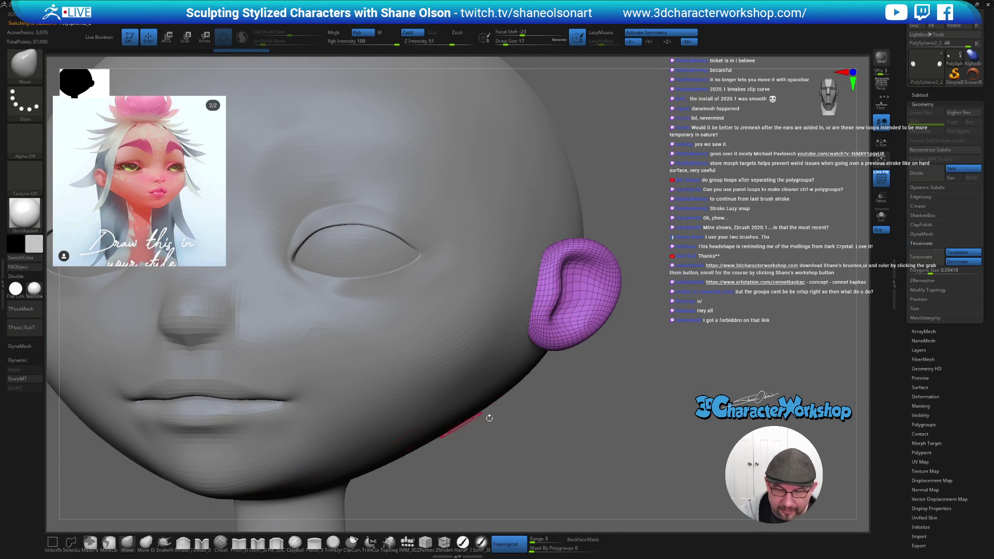
click(509, 545)
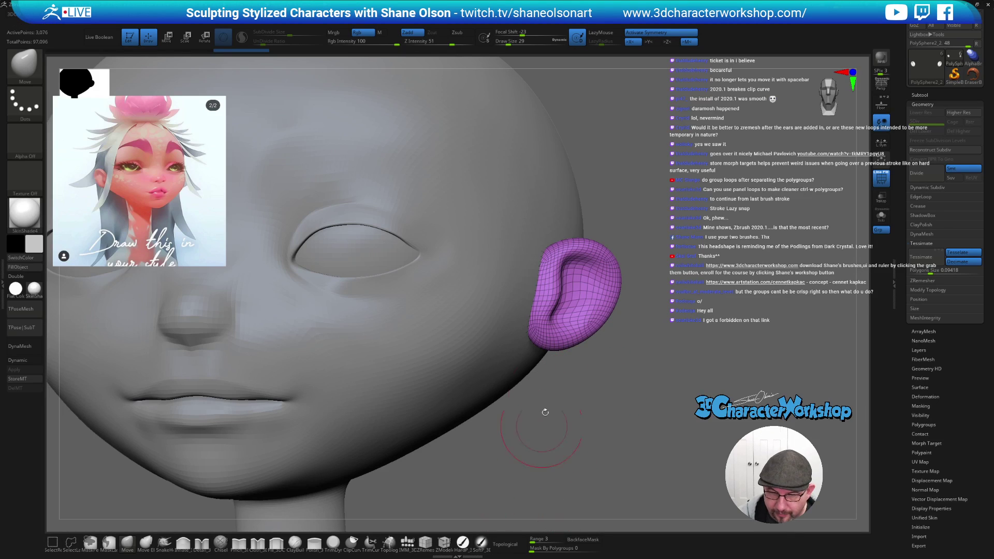
key(s)
drag(566, 274, 564, 274)
drag(565, 271, 559, 265)
right_drag(574, 268, 590, 283)
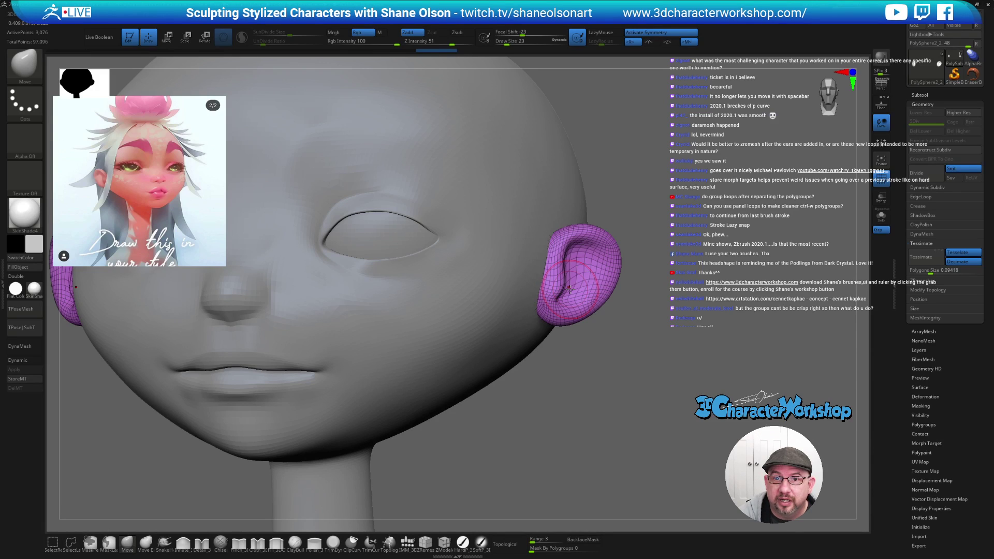
- Refine the upper inner fold of the ears with the Move brush at draw size 14
right_drag(614, 324, 603, 276)
key(s)
drag(589, 262, 582, 263)
right_drag(559, 263, 572, 259)
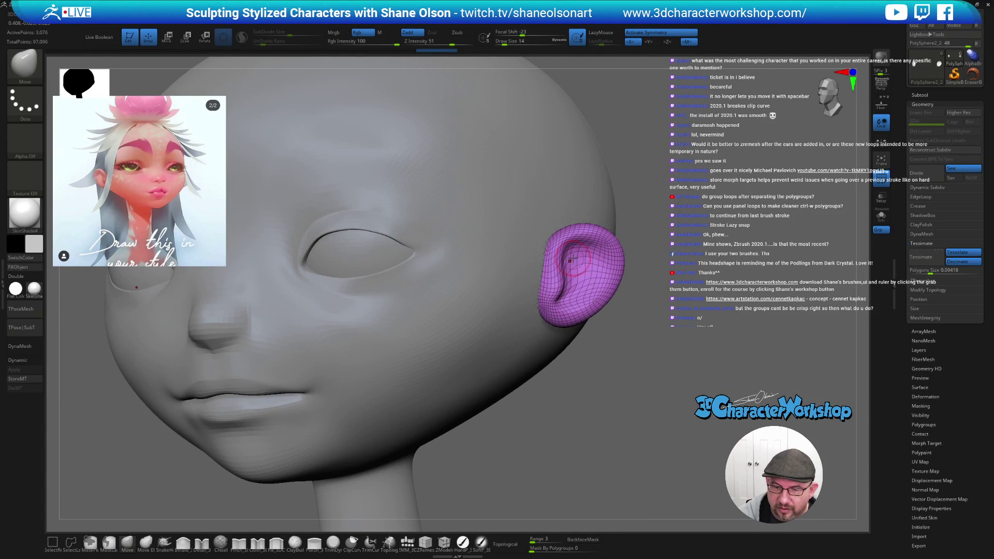
drag(573, 255, 594, 253)
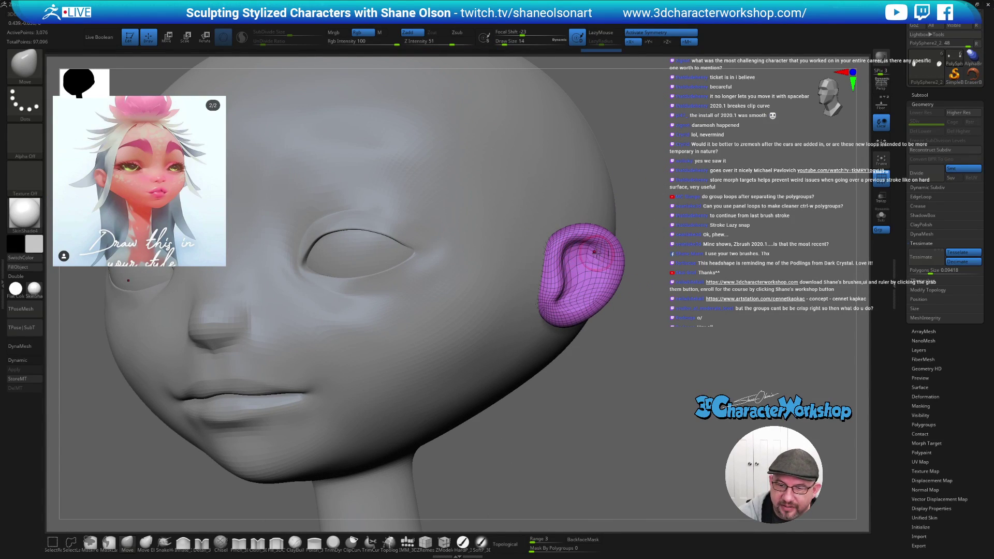
mouse_move(621, 274)
right_down()
mouse_move(573, 261)
mouse_move(617, 274)
mouse_move(597, 261)
mouse_move(575, 298)
right_up()
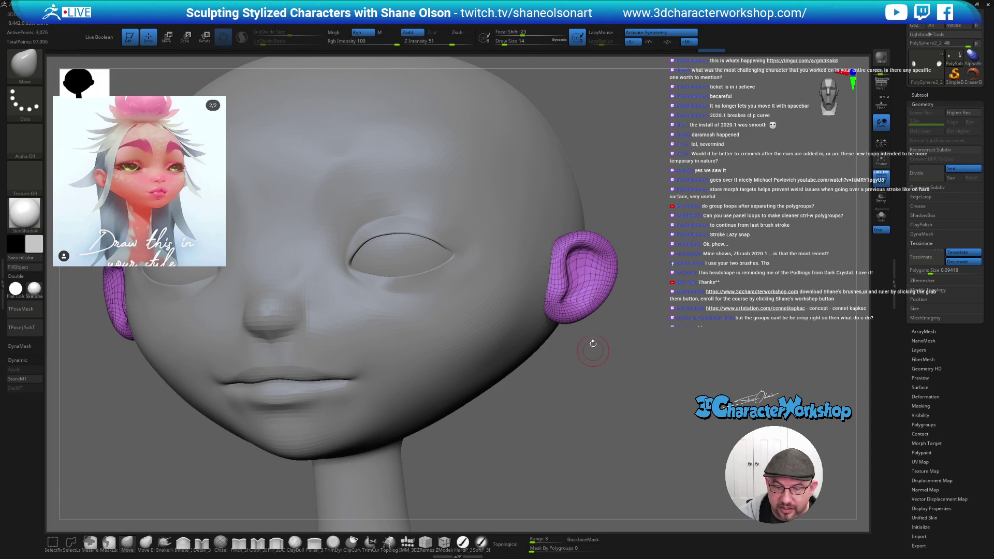
- Adjust the front edge and inner bowl of the ears with the Move brush, enlarging the draw size to 29
key(s)
drag(565, 267, 567, 256)
key(s)
right_drag(644, 392, 656, 394)
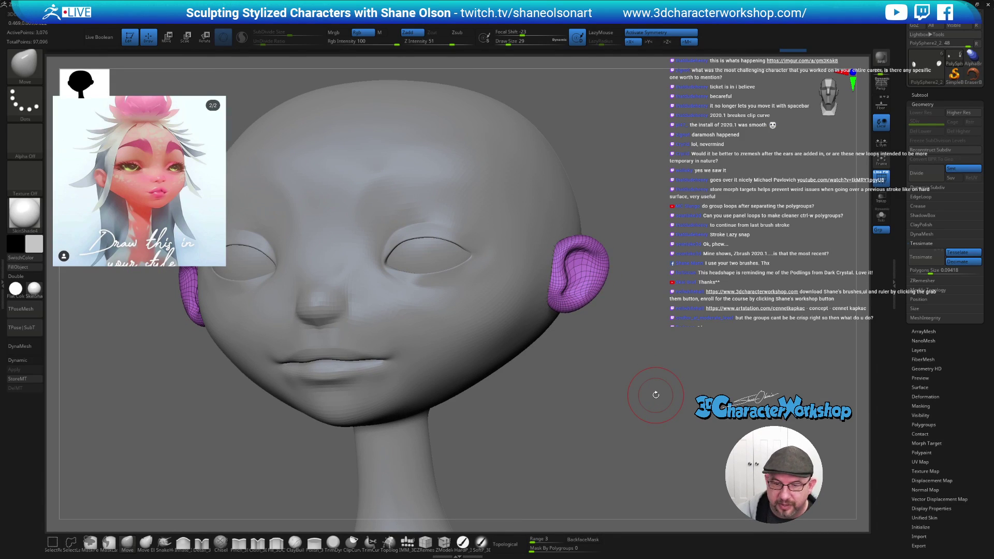
key(s)
drag(602, 315, 610, 315)
drag(596, 277, 583, 291)
- Push the ear's outer rim into a rounder contour with the Move brush and set the draw size to 37
mouse_move(626, 399)
mouse_down()
mouse_move(586, 399)
mouse_move(556, 389)
mouse_move(565, 386)
mouse_up()
drag(615, 299, 611, 295)
right_drag(623, 272, 627, 257)
key(s)
drag(625, 256, 617, 256)
mouse_move(637, 287)
right_down()
mouse_move(619, 324)
mouse_move(521, 337)
mouse_move(542, 347)
right_up()
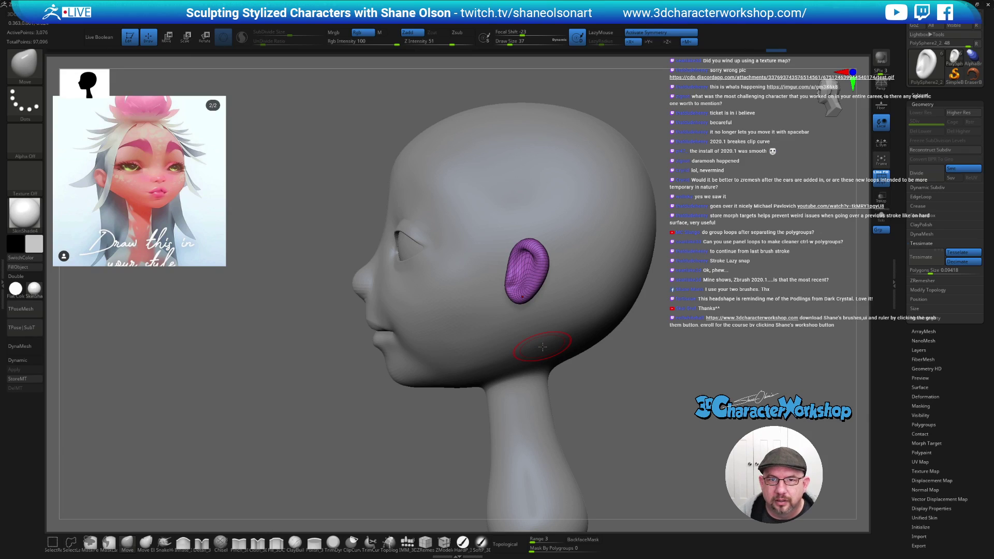
- Check the ears' placement from the side and three-quarter views and nudge the ear pair slightly with the Move gizmo
ctrl+right_drag(695, 322, 635, 335)
right_drag(610, 215, 639, 246)
drag(635, 247, 580, 253)
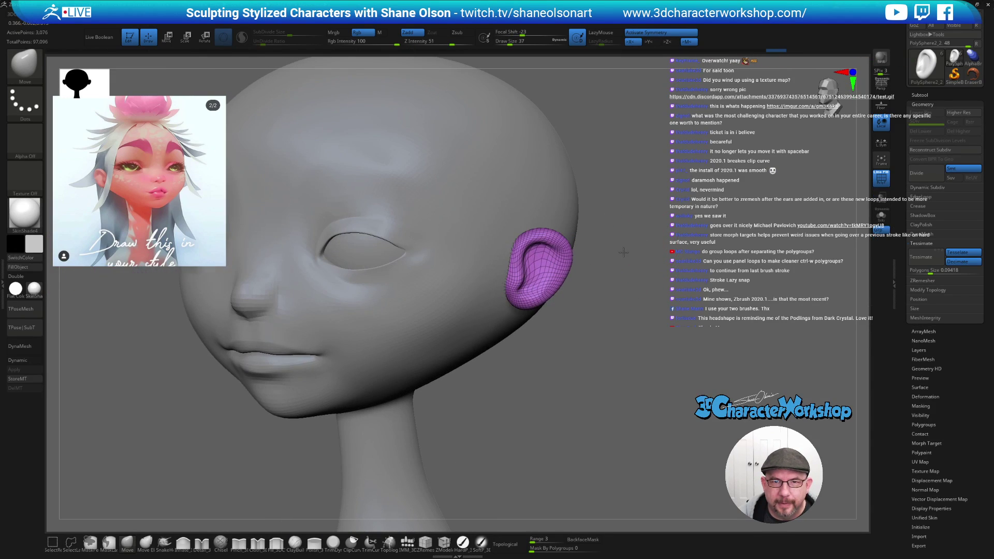
drag(670, 324, 686, 313)
drag(665, 269, 647, 275)
key(w)
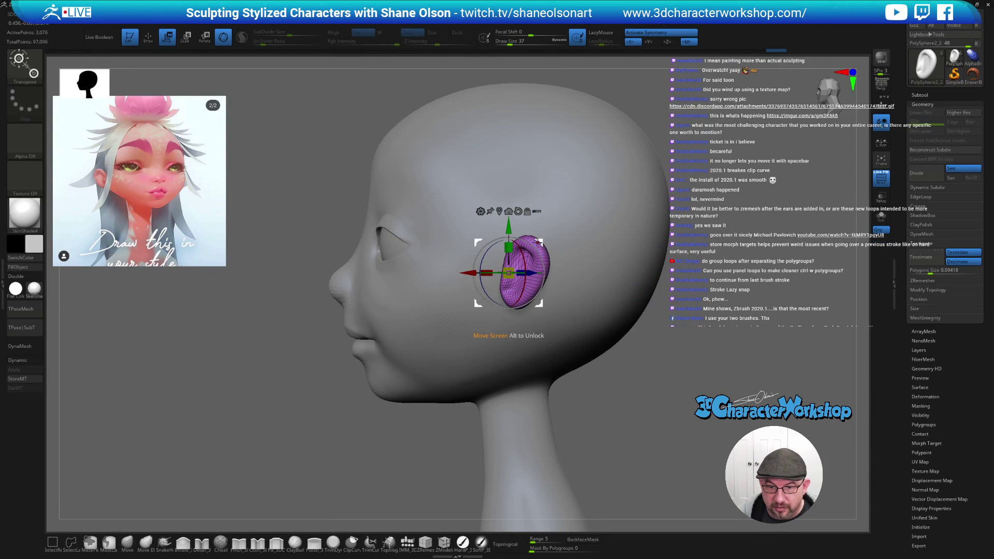
drag(538, 242, 534, 249)
drag(223, 391, 280, 404)
alt+drag(556, 393, 593, 371)
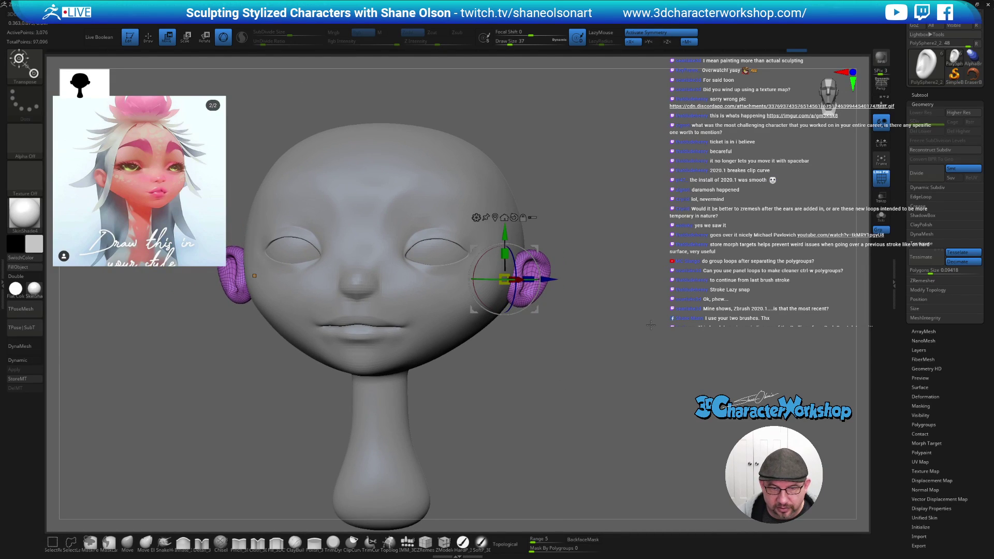
- Select the head subtool and merge the ear subtool below it into the head
click(919, 95)
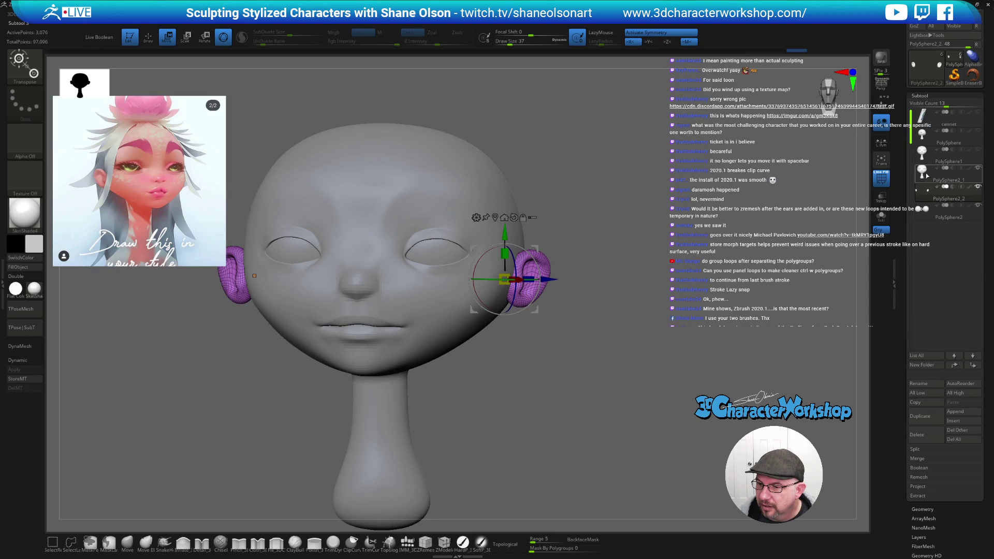
click(927, 175)
key(3)
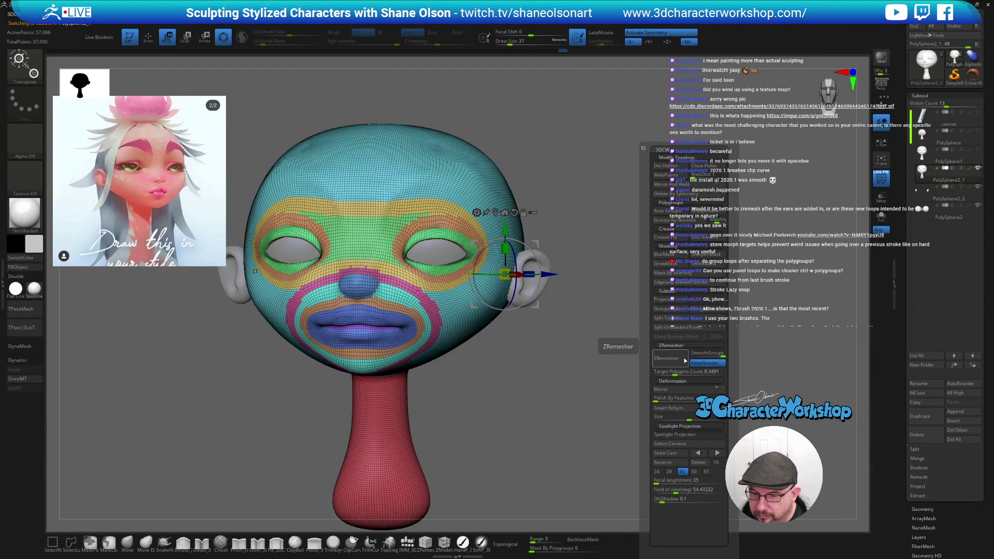
click(717, 309)
click(689, 325)
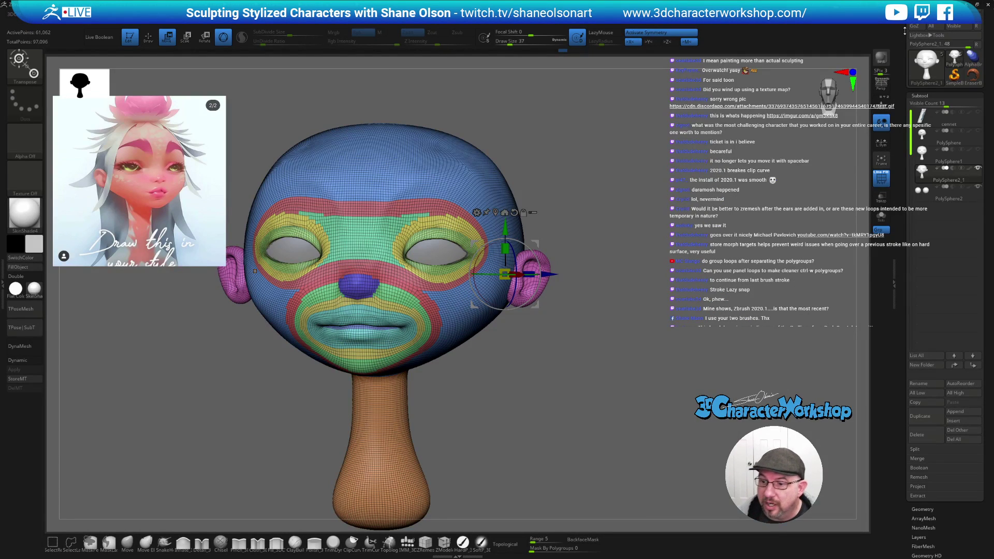
- Save the tool as a new ZTool file named cennet2 in the Twitch folder
drag(905, 31, 906, 78)
click(955, 27)
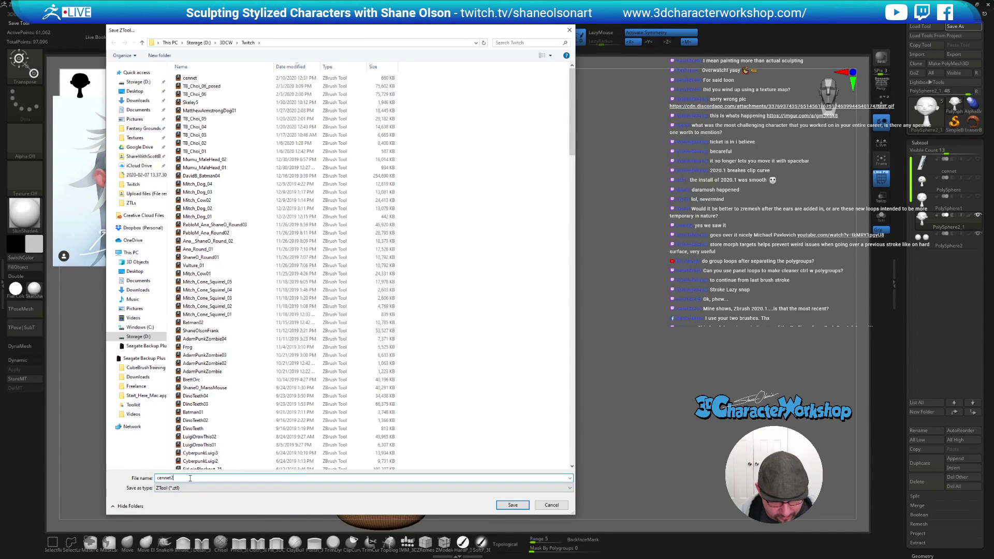
key(Return)
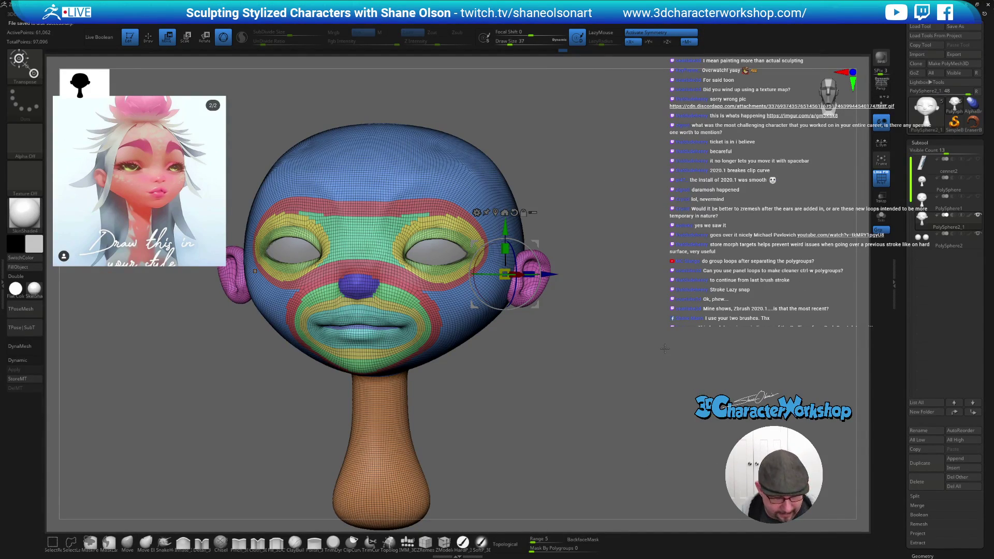
- Fuse the ears with the head using the Remesh By Union deformer, accept the result and reactivate symmetry
key(q)
mouse_move(653, 307)
mouse_down()
mouse_move(603, 329)
mouse_move(657, 357)
mouse_move(665, 379)
mouse_move(683, 329)
mouse_up()
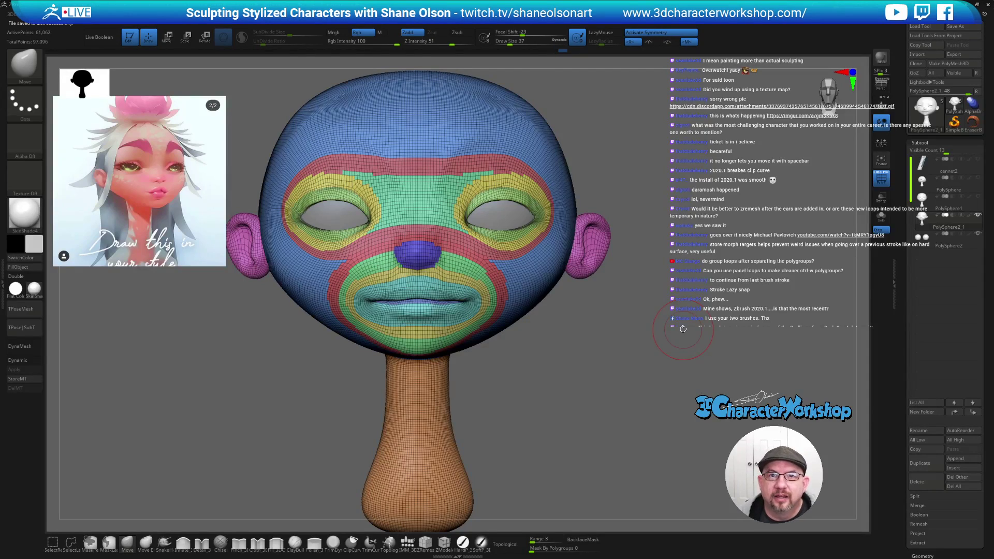
drag(680, 340, 561, 318)
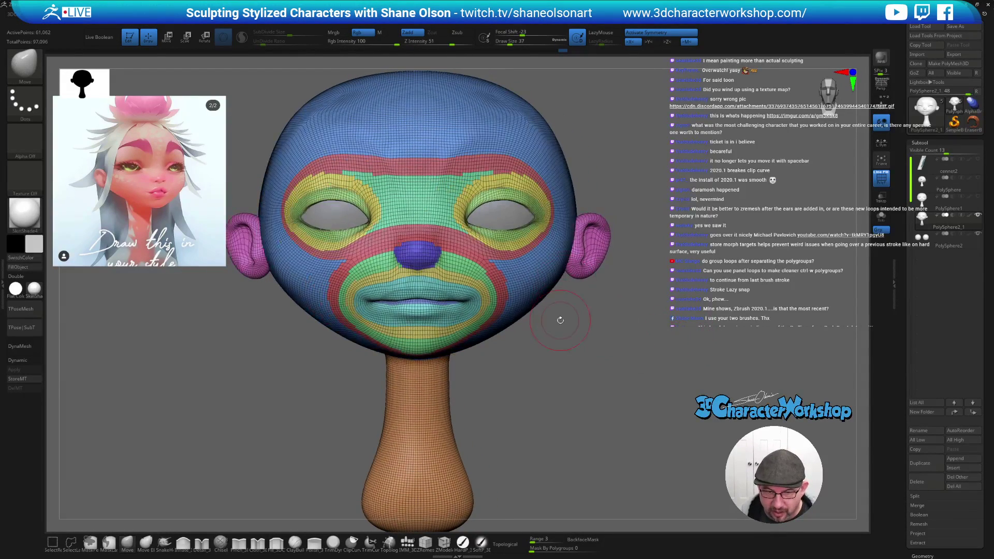
key(space)
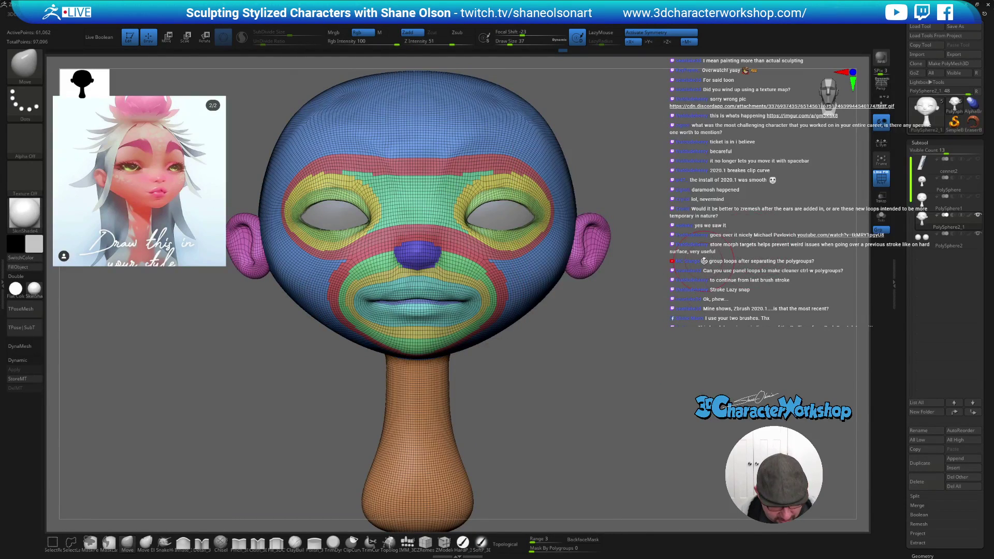
key(w)
click(564, 179)
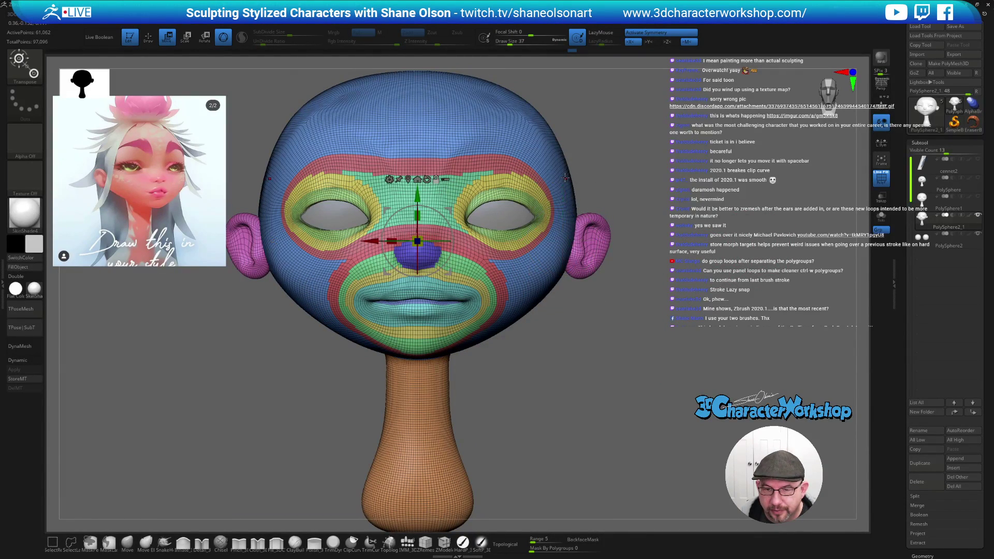
click(389, 179)
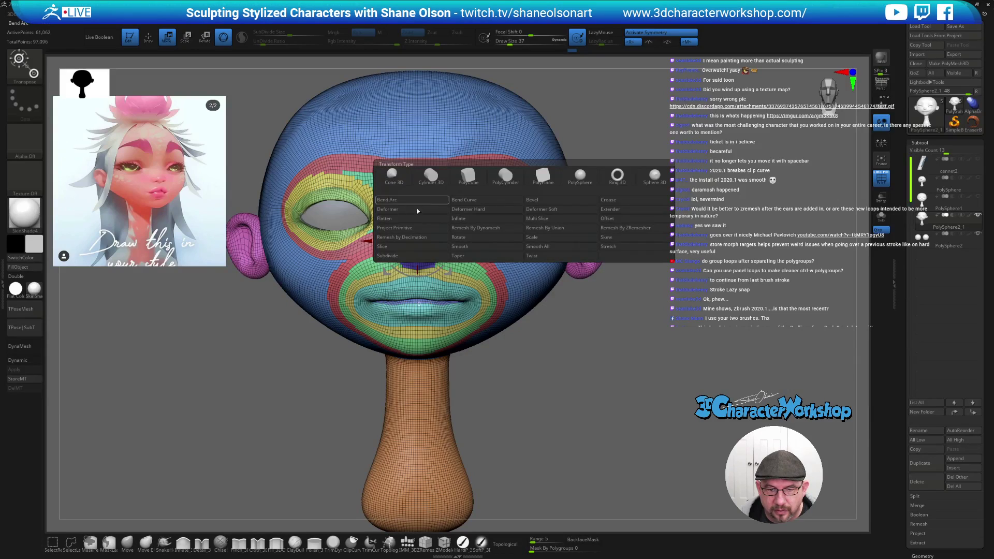
click(545, 228)
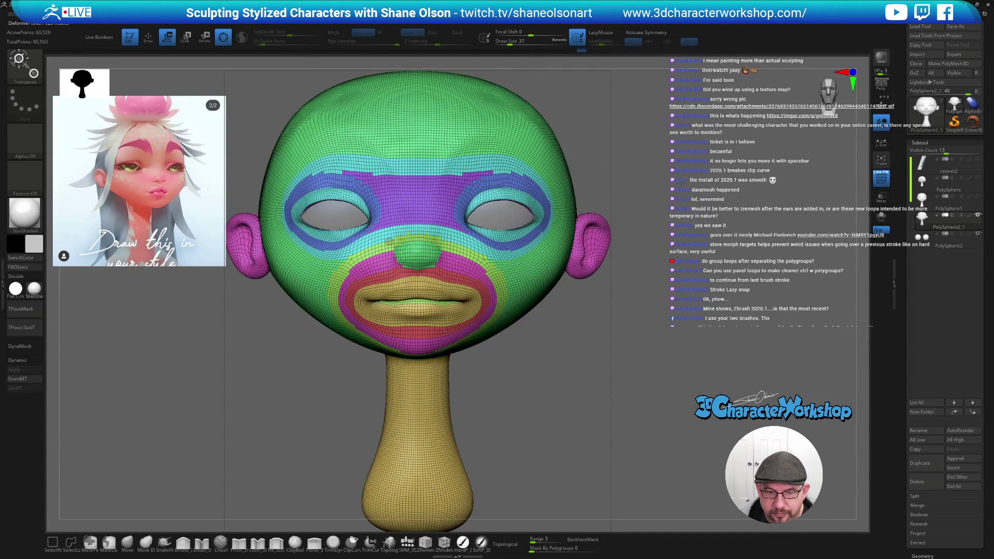
key(space)
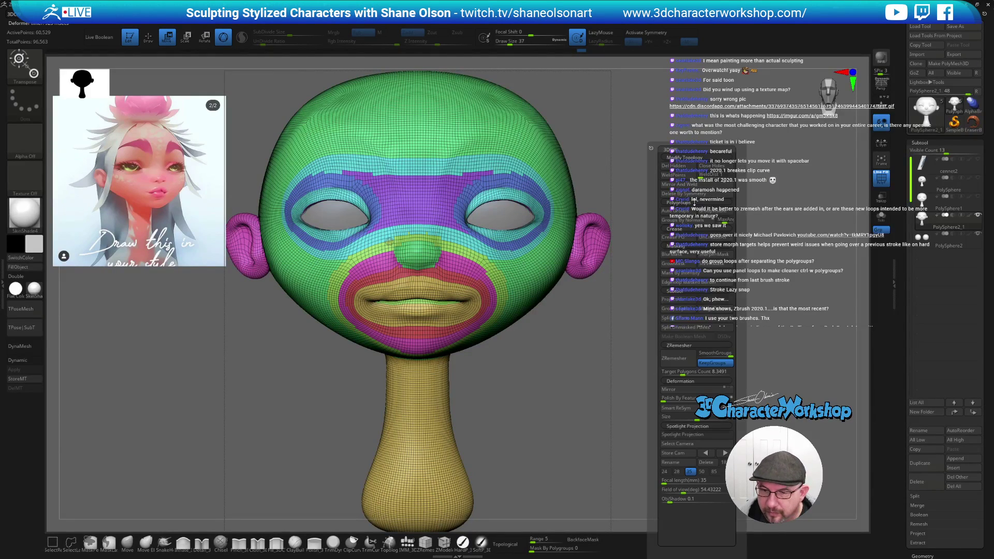
click(394, 227)
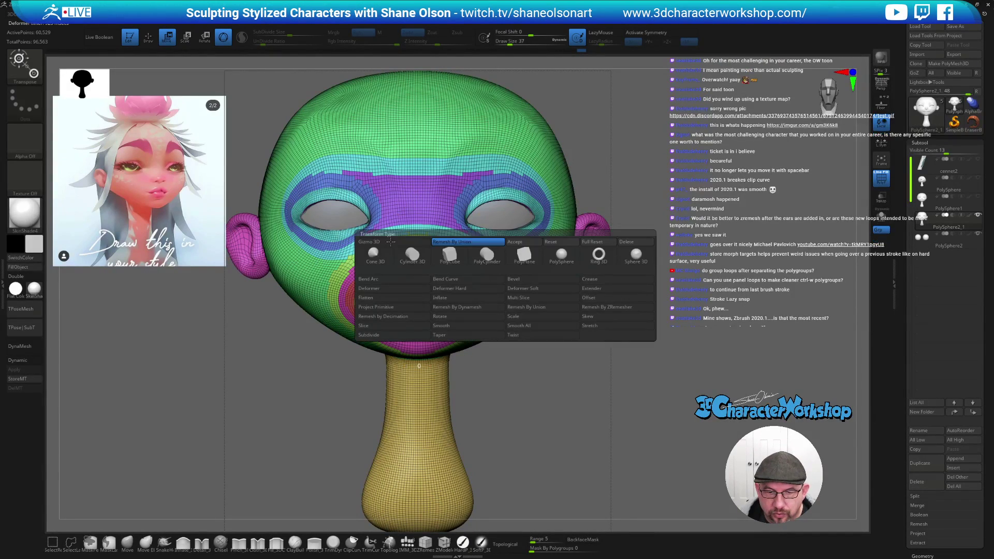
click(529, 245)
key(x)
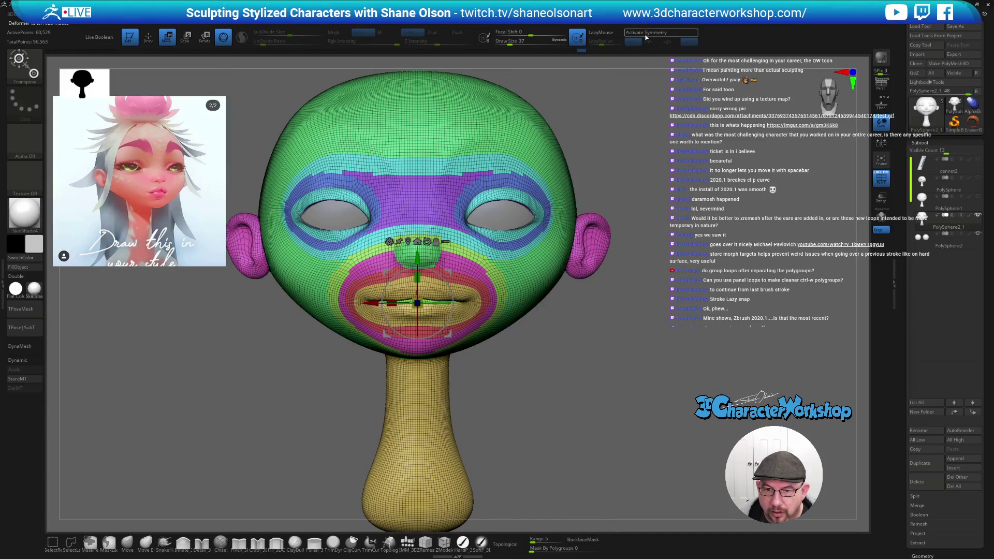
- Mask the inner bowl of the ears at draw size 9 and turn the masked area into its own polygroup
drag(696, 253, 648, 255)
mouse_move(733, 254)
alt+mouse_down()
mouse_move(699, 268)
mouse_move(700, 238)
mouse_move(669, 241)
mouse_move(686, 252)
mouse_move(637, 280)
mouse_move(641, 264)
mouse_move(637, 327)
mouse_move(623, 351)
alt+mouse_up()
key(q)
key(s)
mouse_move(561, 270)
ctrl+mouse_down()
mouse_move(562, 228)
mouse_move(576, 222)
mouse_move(589, 237)
mouse_move(567, 277)
ctrl+mouse_up()
mouse_move(654, 356)
mouse_down()
mouse_move(612, 360)
mouse_move(668, 357)
mouse_move(631, 357)
mouse_up()
key(bracketleft)
key(ctrl)
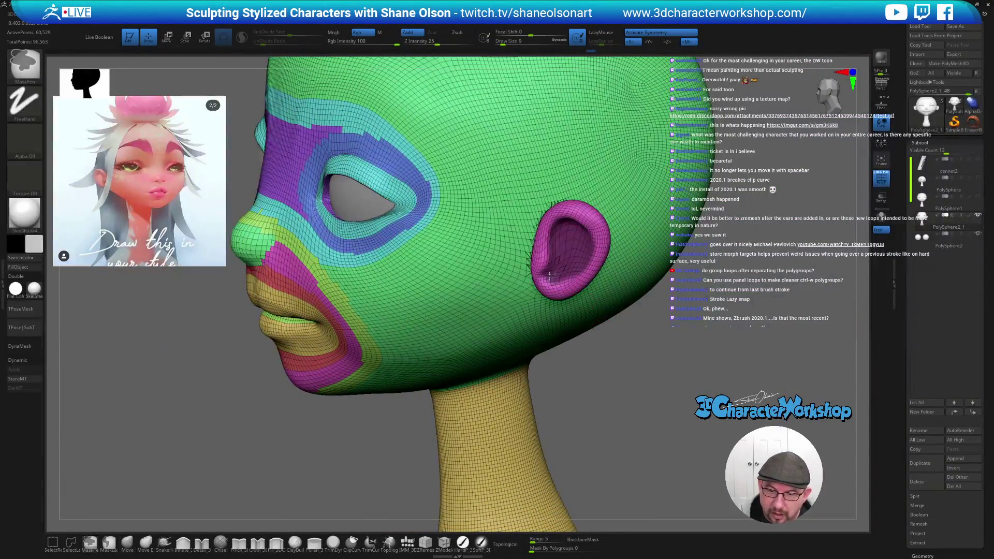
ctrl+drag(549, 276, 554, 282)
key(ctrl+w)
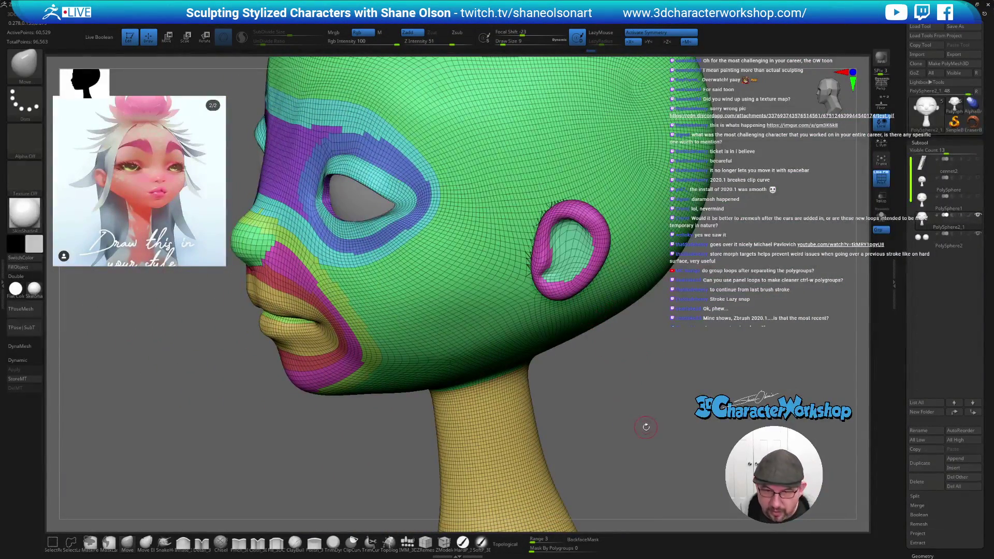
- Isolate the loop polygroup that surrounds the mouth area, give it a different polygroup color, and show the whole head again
mouse_move(665, 430)
mouse_down()
mouse_move(621, 419)
mouse_move(641, 415)
mouse_move(611, 390)
mouse_up()
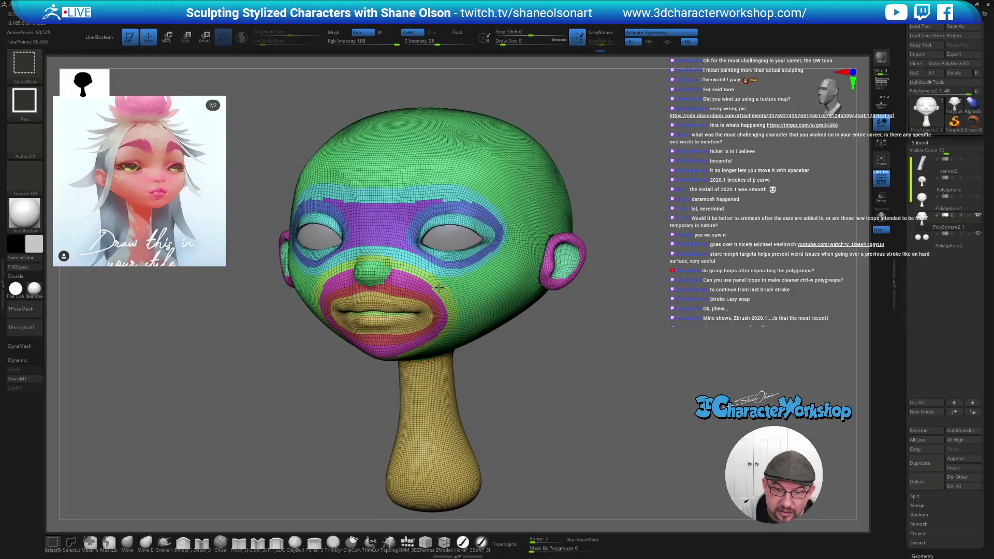
ctrl+shift+click(439, 288)
key(ctrl+w)
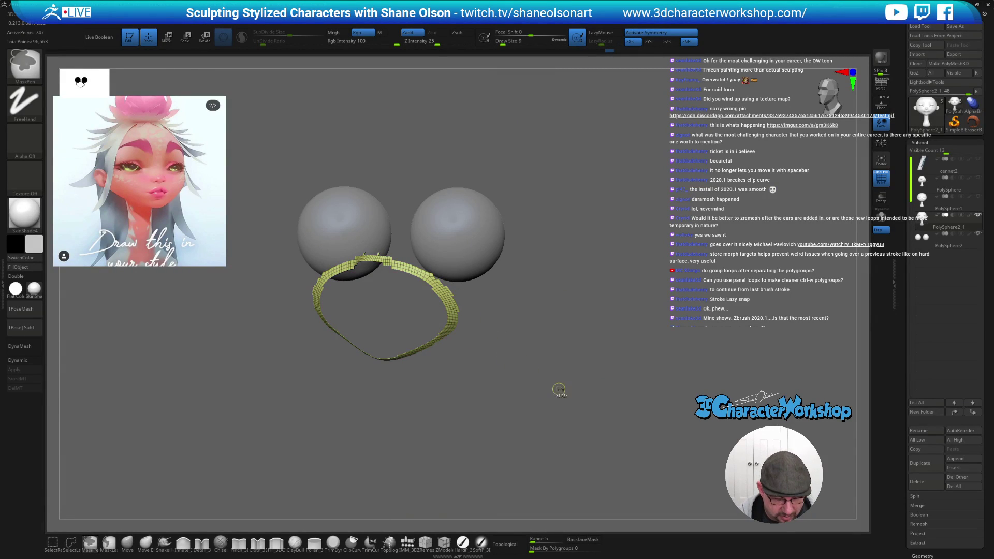
key(ctrl+w)
key(ctrl+w)
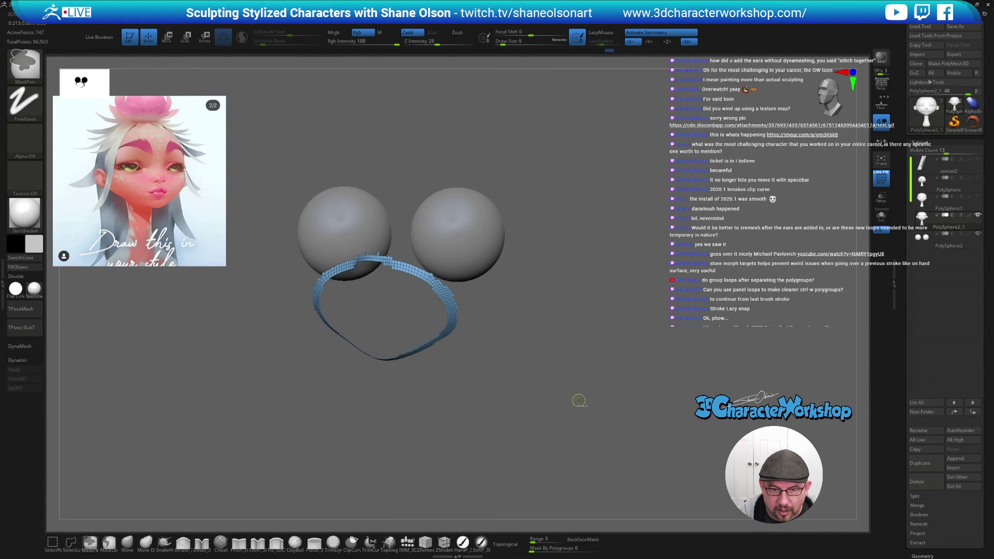
ctrl+shift+click(607, 409)
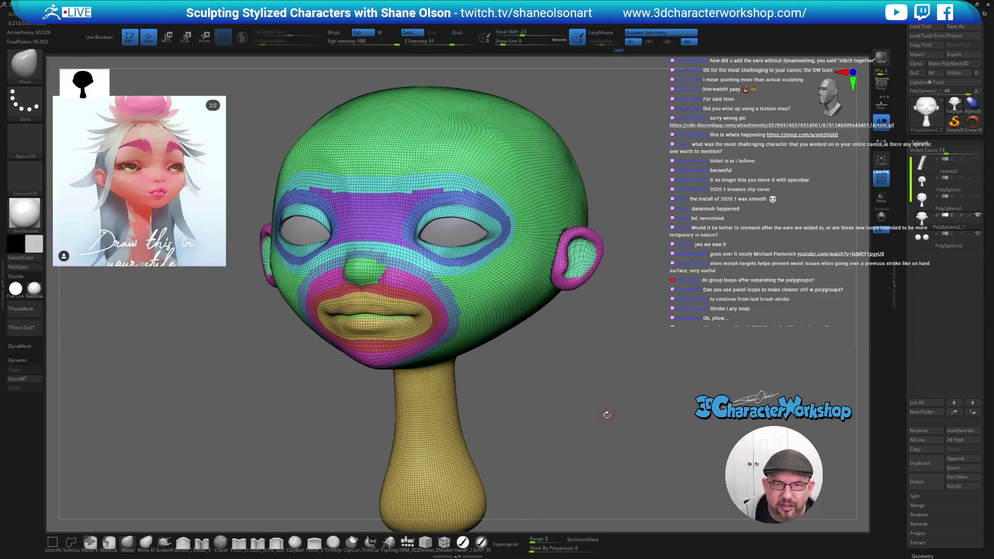
- Examine the polygroup loops around the mouth, nose and eyes on the fused head
shift+drag(606, 414, 621, 406)
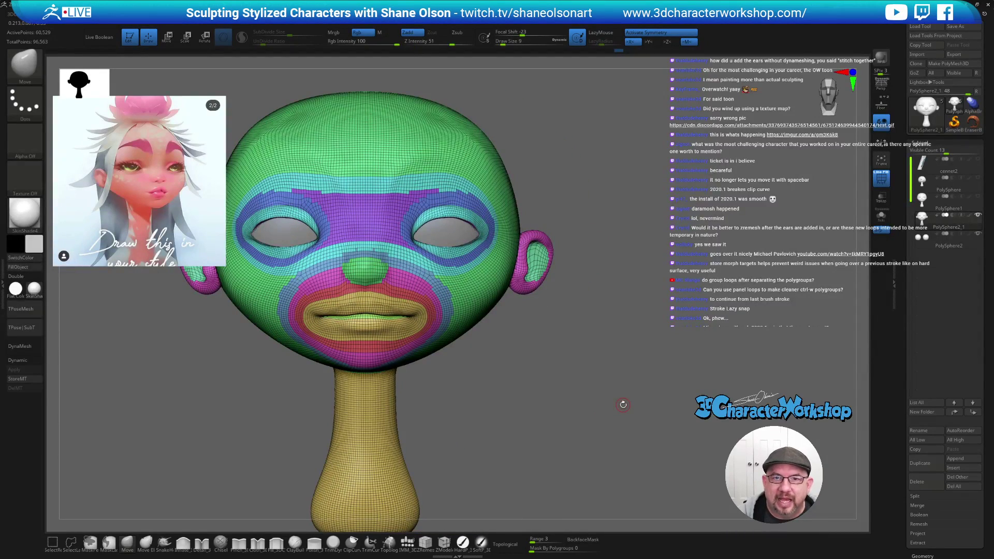
mouse_move(668, 290)
alt+mouse_down()
mouse_move(664, 298)
mouse_move(691, 288)
mouse_move(682, 302)
alt+mouse_up()
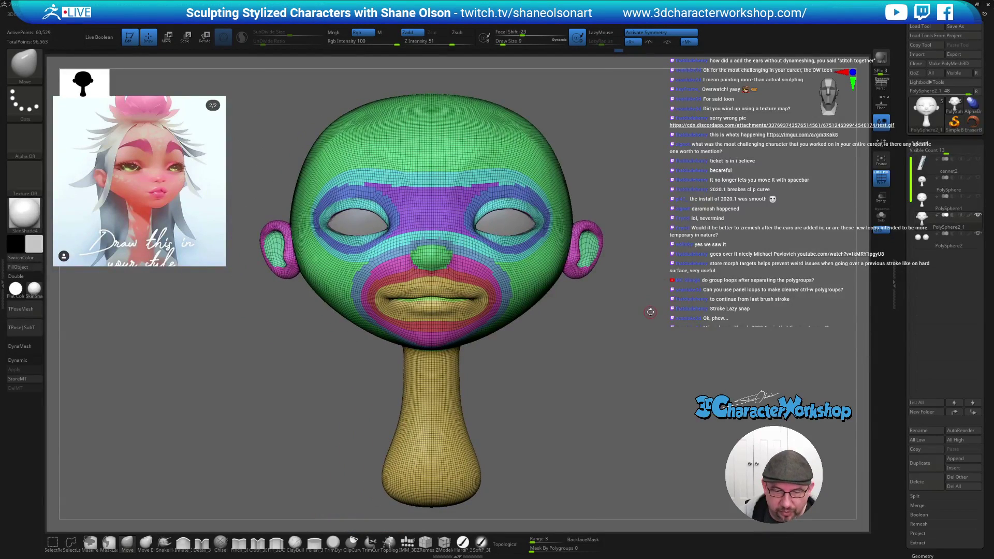
key(w)
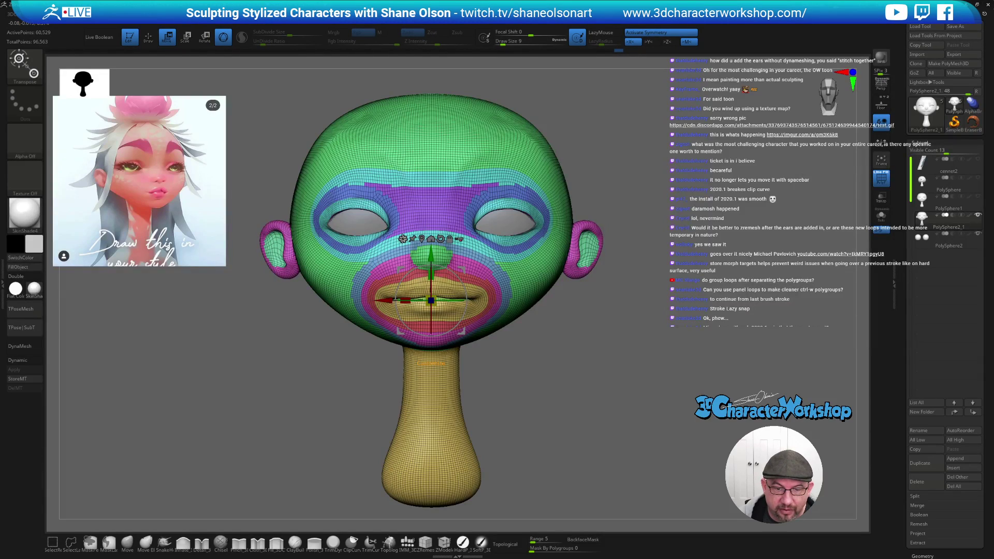
click(403, 239)
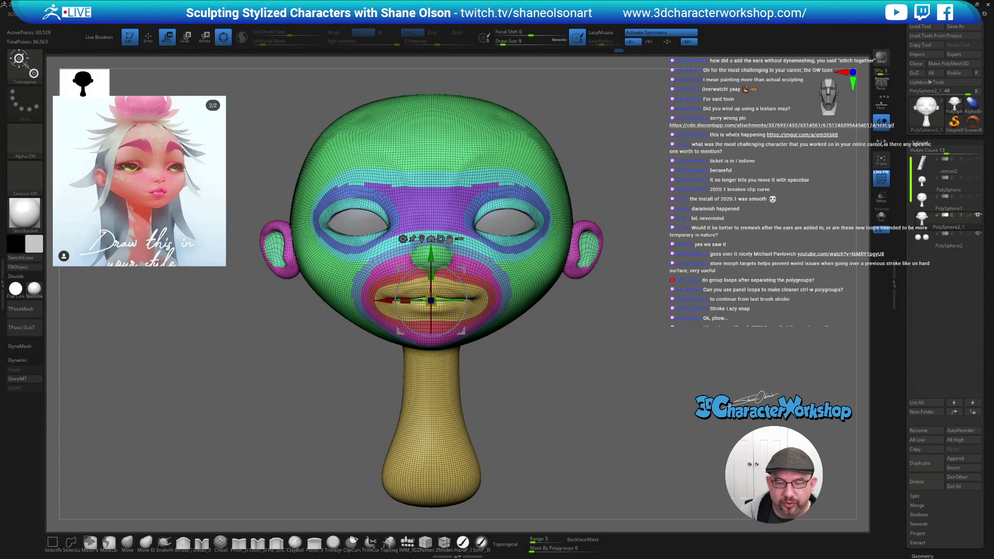
key(q)
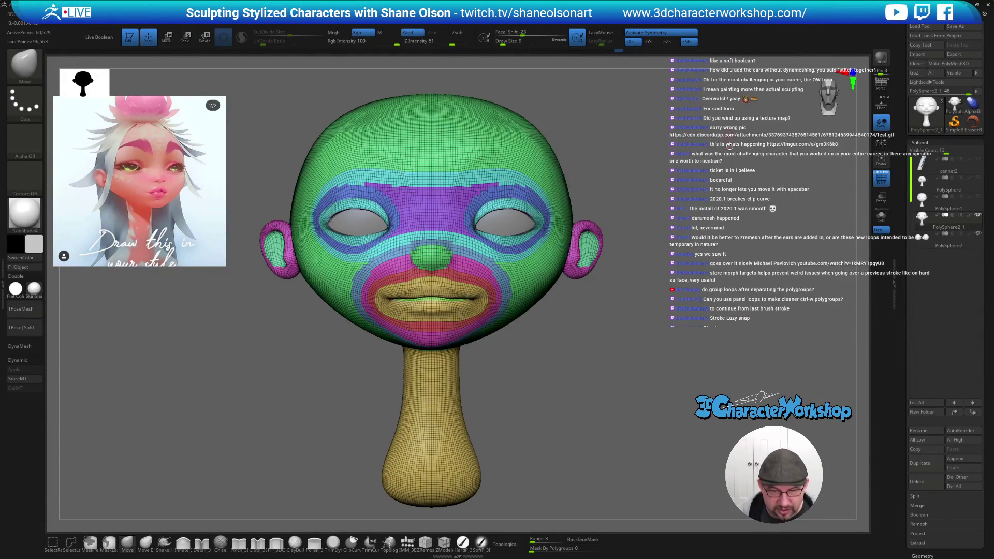
drag(684, 366, 646, 427)
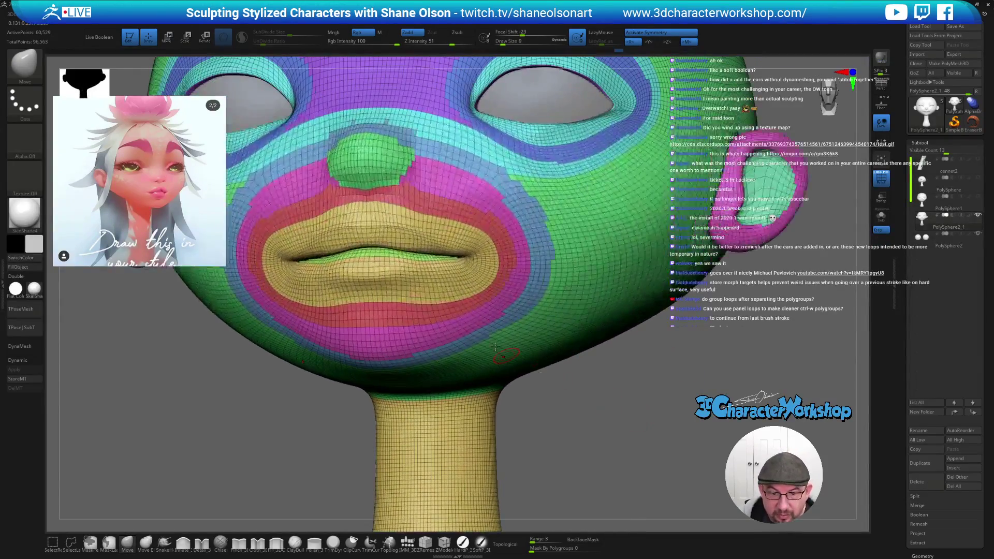
mouse_move(296, 426)
mouse_down()
mouse_move(269, 429)
mouse_move(291, 435)
mouse_up()
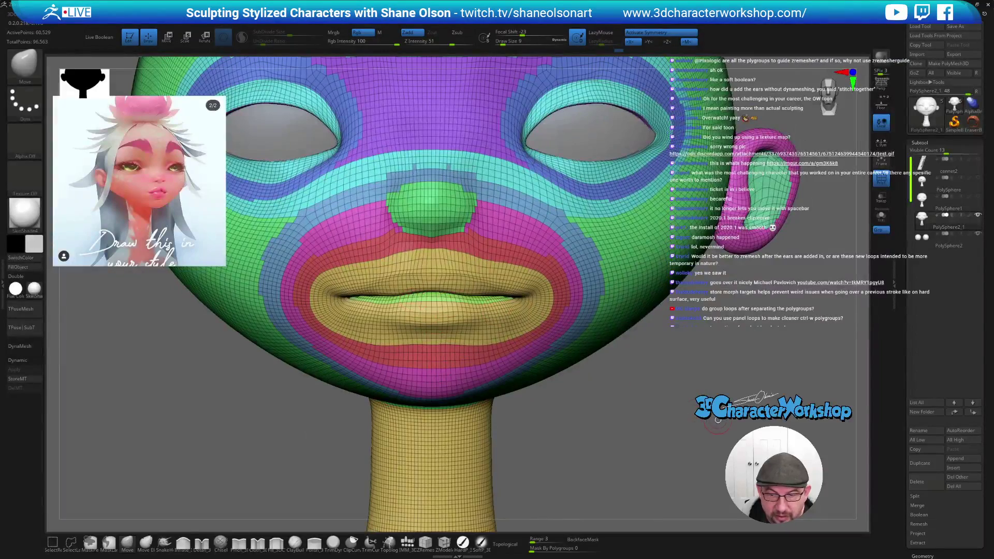
alt+drag(717, 420, 740, 417)
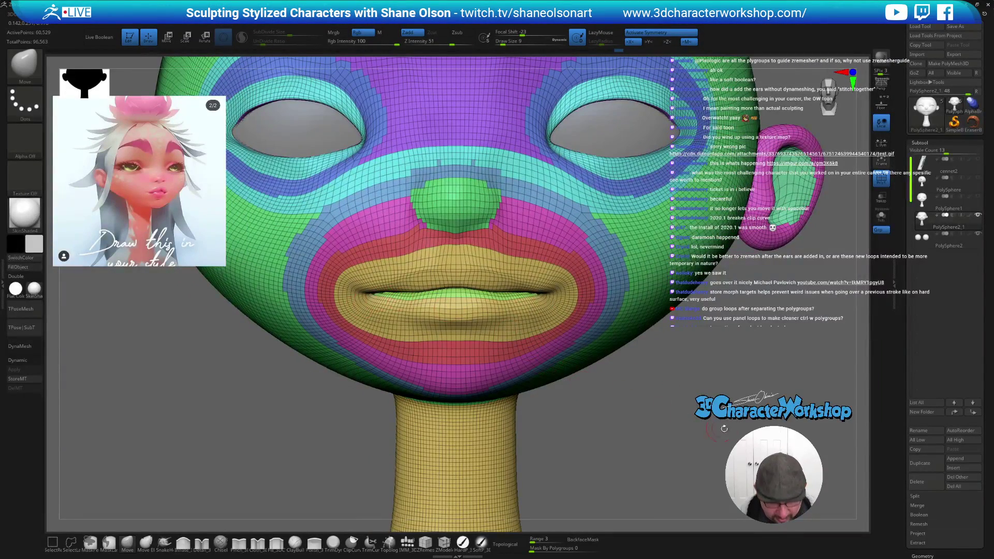
alt+drag(682, 407, 654, 371)
- ZRemesh the fused head with KeepGroups on and the target polygons count set to 10.08142
key(3)
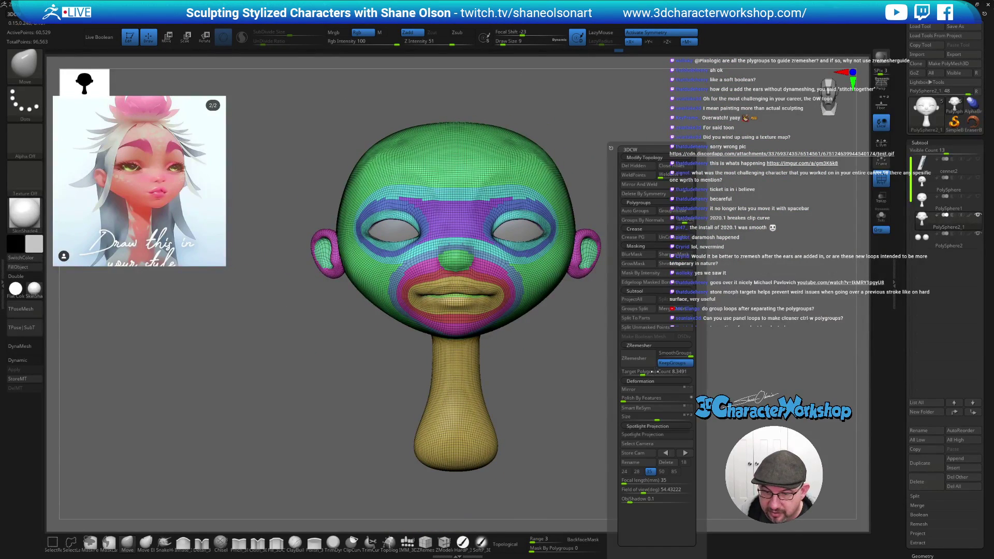
click(642, 372)
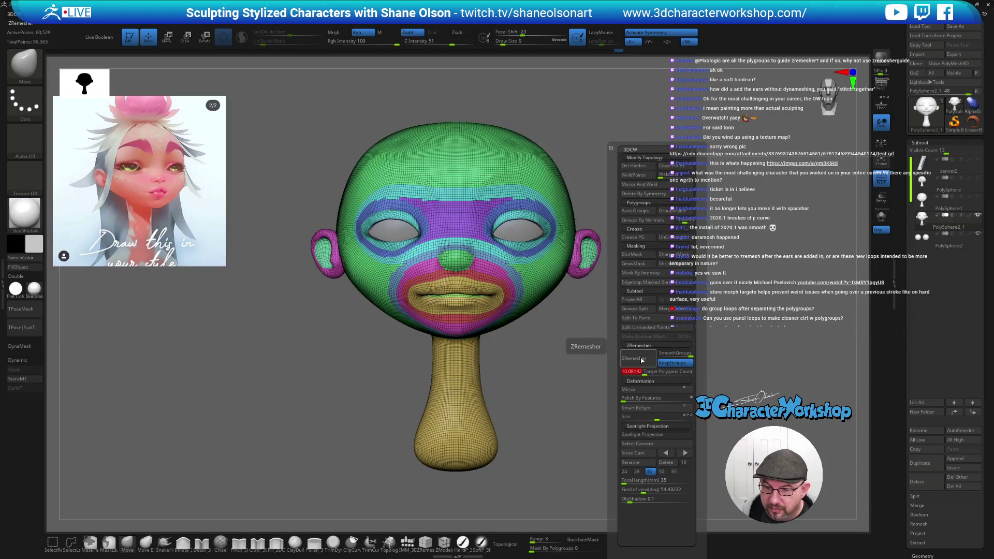
click(641, 359)
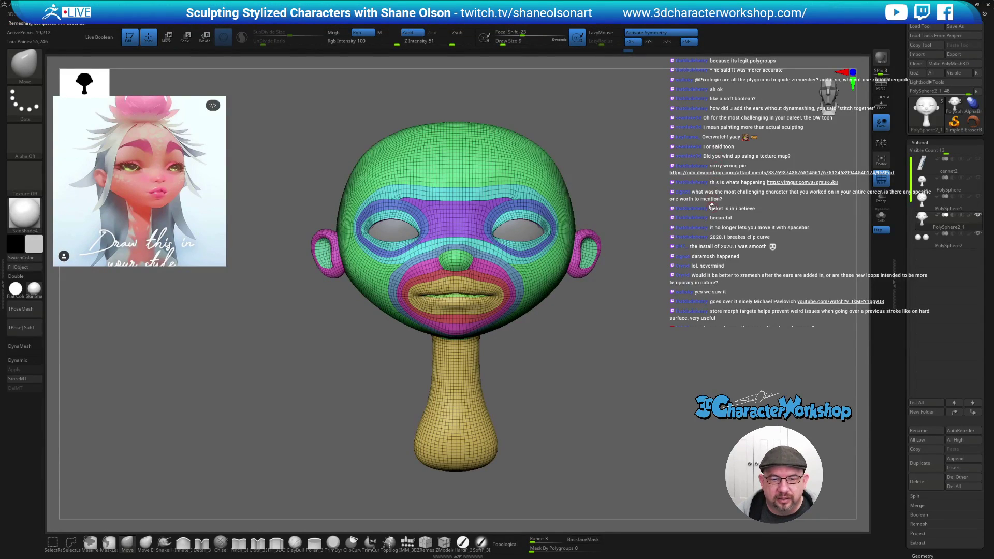
drag(705, 218, 695, 217)
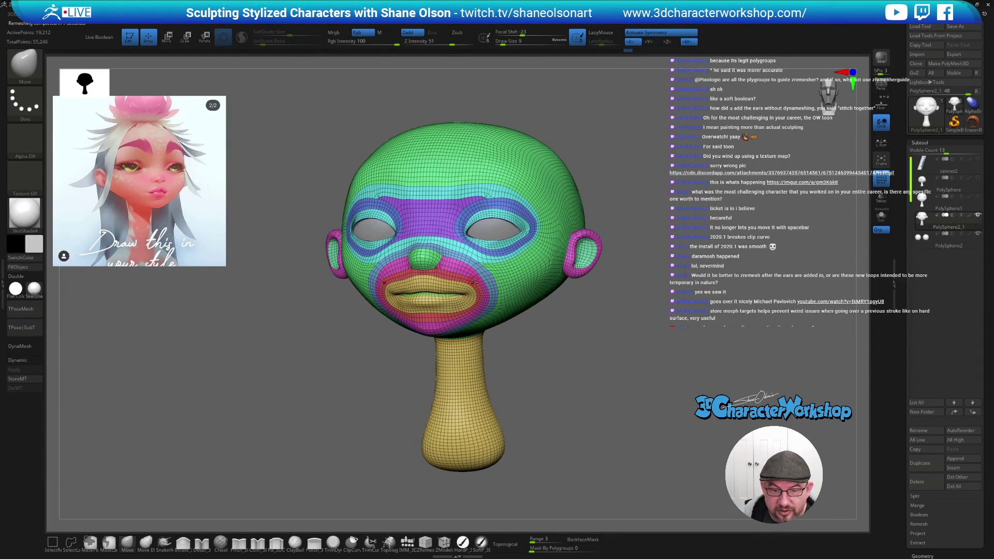
- Adjust the polygroup borders around the mouth, nose and inner brow corners with the Move brush at draw size 13
drag(525, 337, 599, 318)
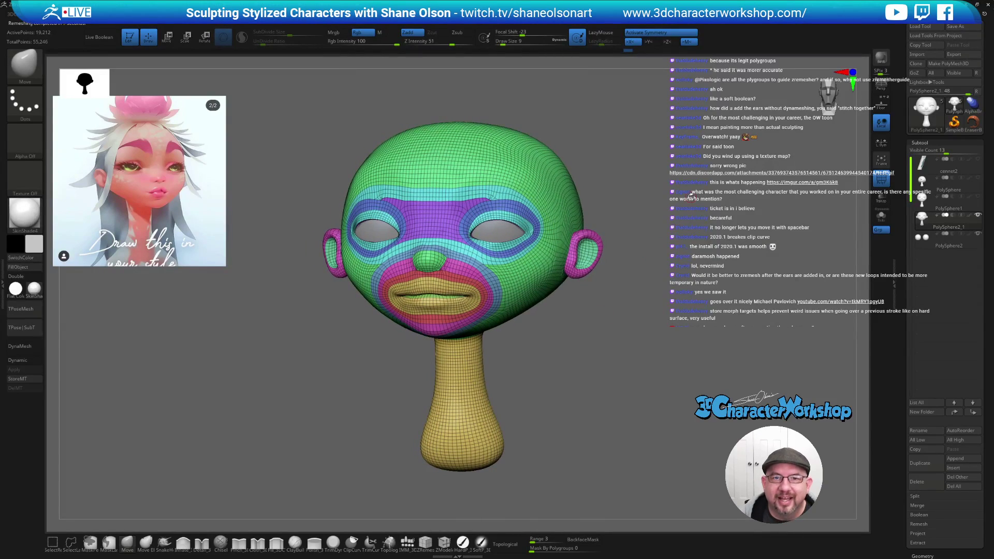
alt+drag(692, 196, 720, 202)
mouse_move(686, 159)
mouse_down()
mouse_move(658, 170)
mouse_move(714, 175)
mouse_move(677, 171)
mouse_move(677, 144)
mouse_up()
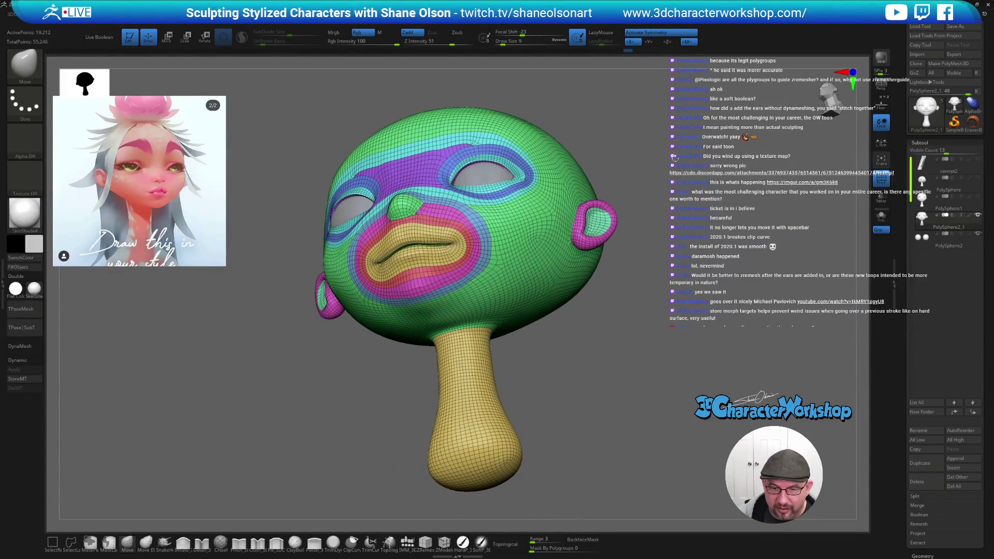
drag(636, 310, 641, 343)
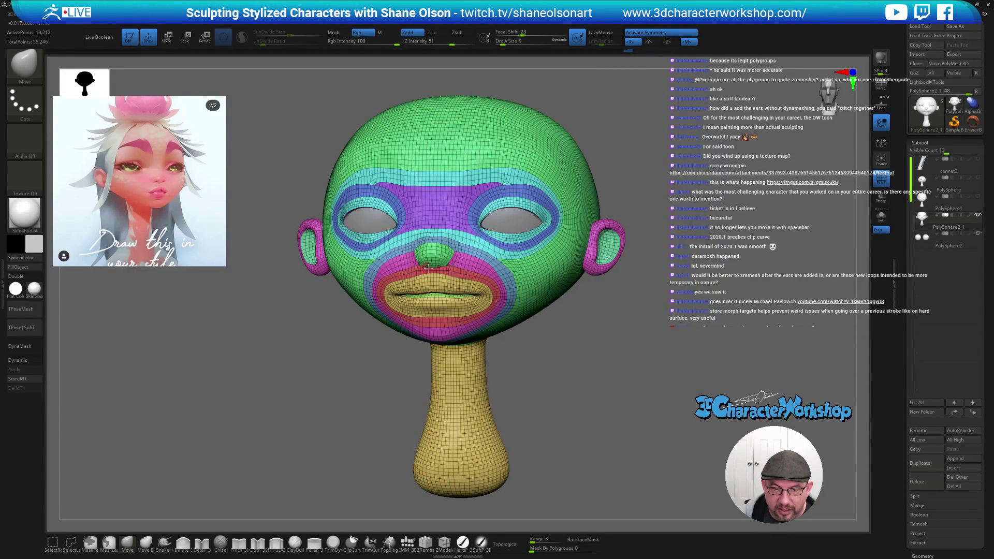
drag(632, 362, 762, 192)
drag(479, 190, 472, 184)
shift+drag(406, 170, 411, 193)
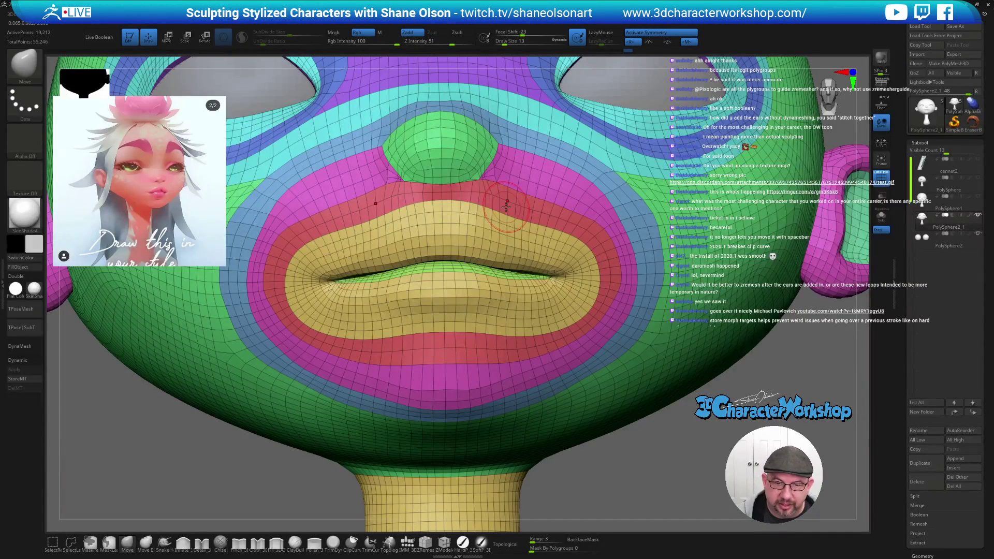
ctrl+right_drag(509, 180, 539, 215)
alt+right_drag(543, 284, 483, 236)
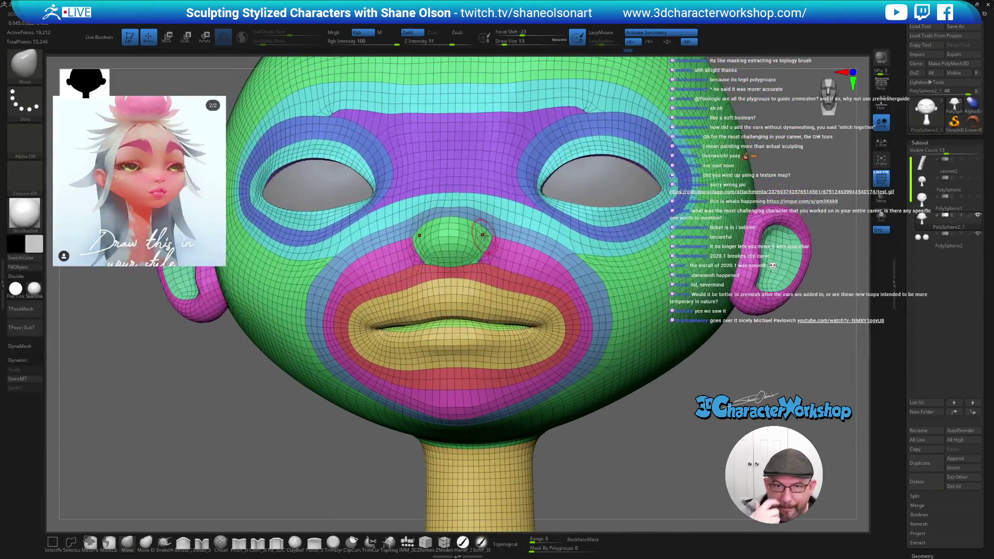
shift+drag(580, 104, 570, 90)
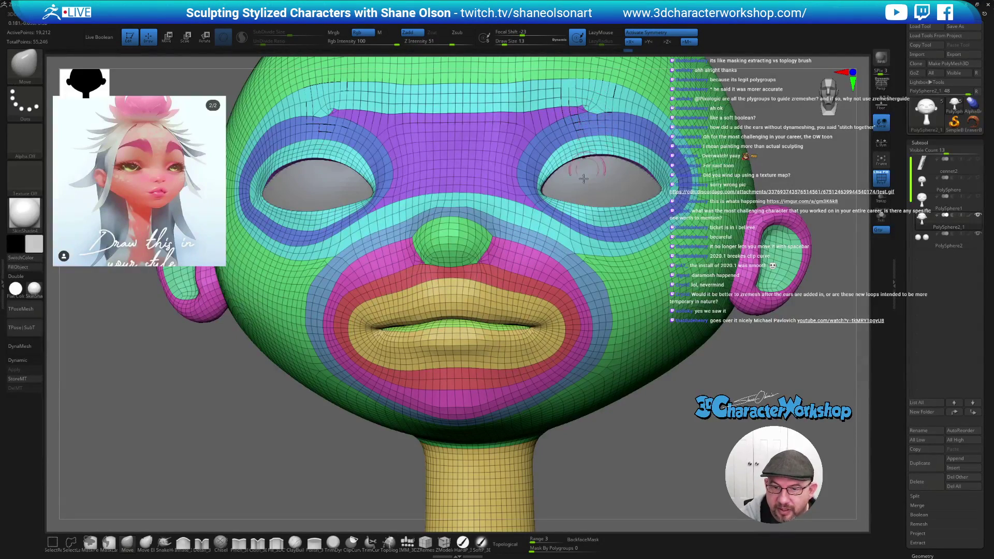
- Smooth the adjusted brow area and ZRemesh the head again with KeepGroups on
mouse_move(533, 346)
ctrl+right_down()
mouse_move(597, 427)
mouse_move(597, 443)
ctrl+right_up()
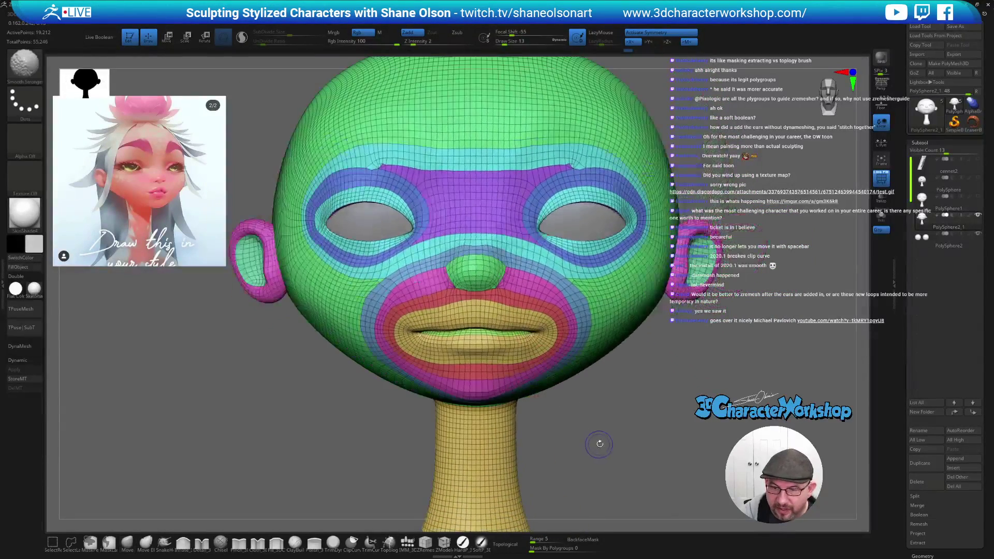
key(space)
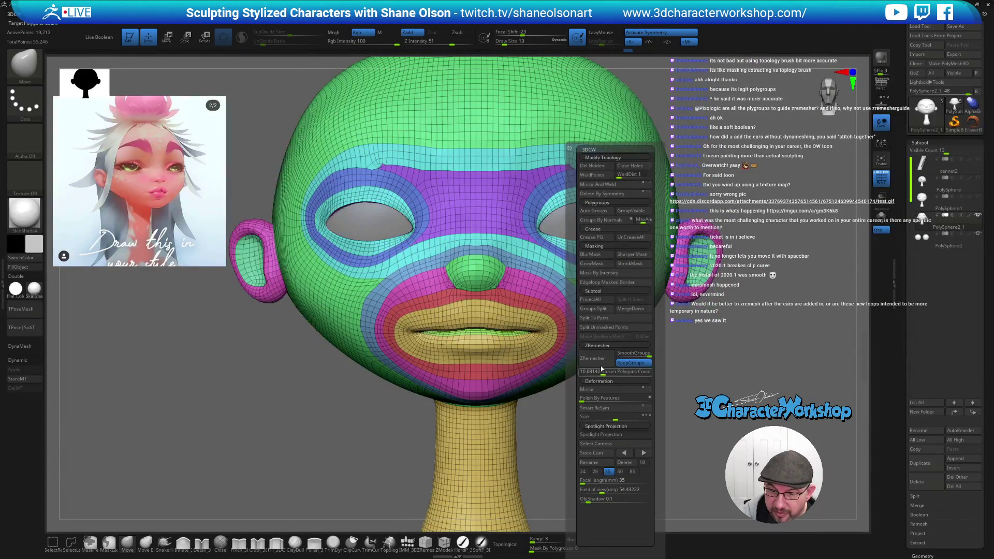
click(600, 361)
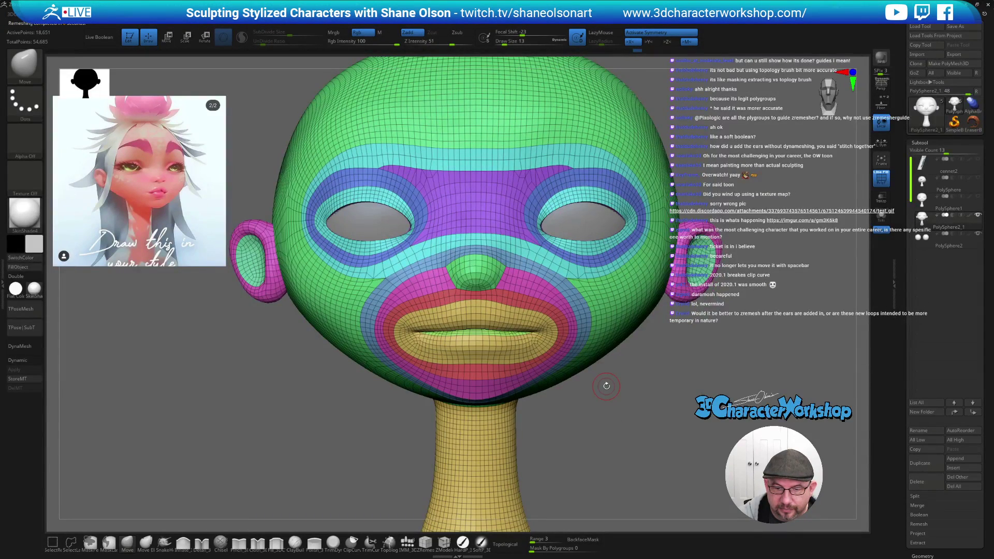
key(shift)
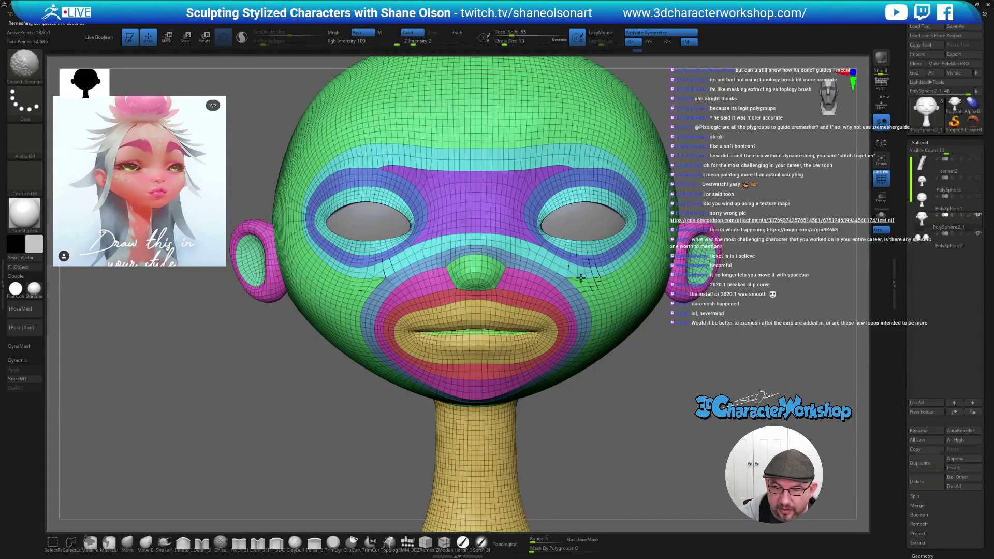
mouse_move(623, 435)
mouse_down()
mouse_move(636, 448)
mouse_move(658, 444)
mouse_up()
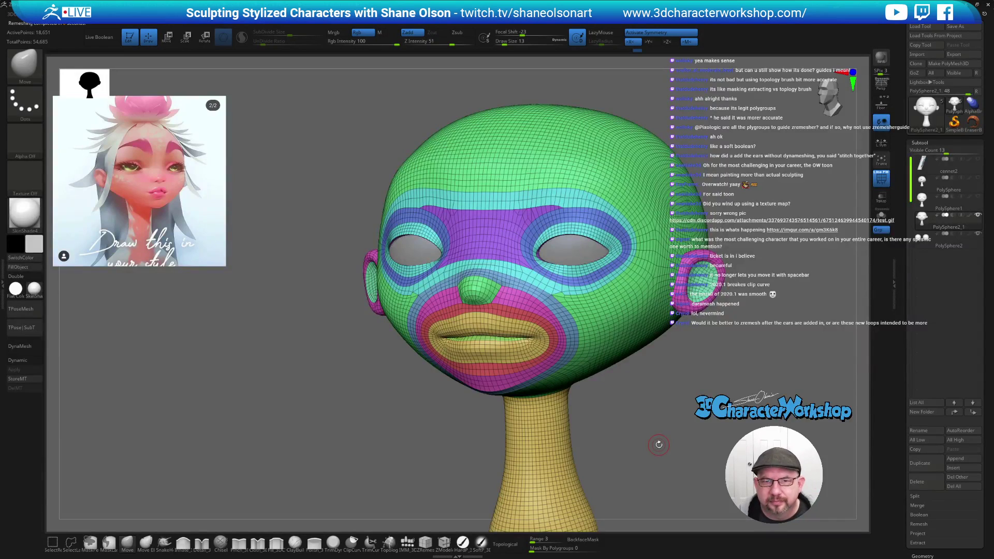
- Turn off the polyframe display and smooth the ridges around the mouth, eyes and cheeks at draw size 49
key(shift+f)
drag(703, 427, 694, 404)
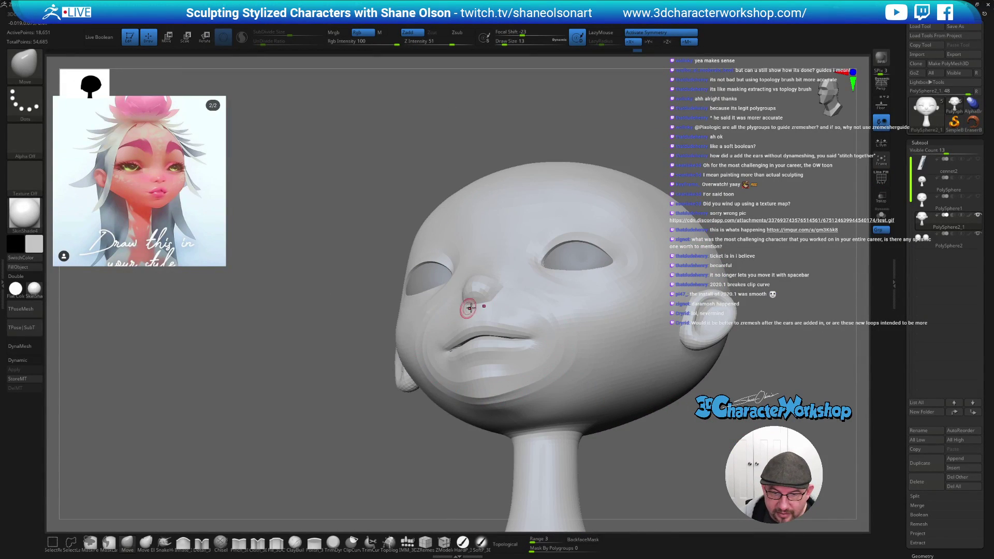
mouse_move(380, 436)
mouse_down()
mouse_move(460, 449)
mouse_move(672, 417)
mouse_move(637, 404)
mouse_up()
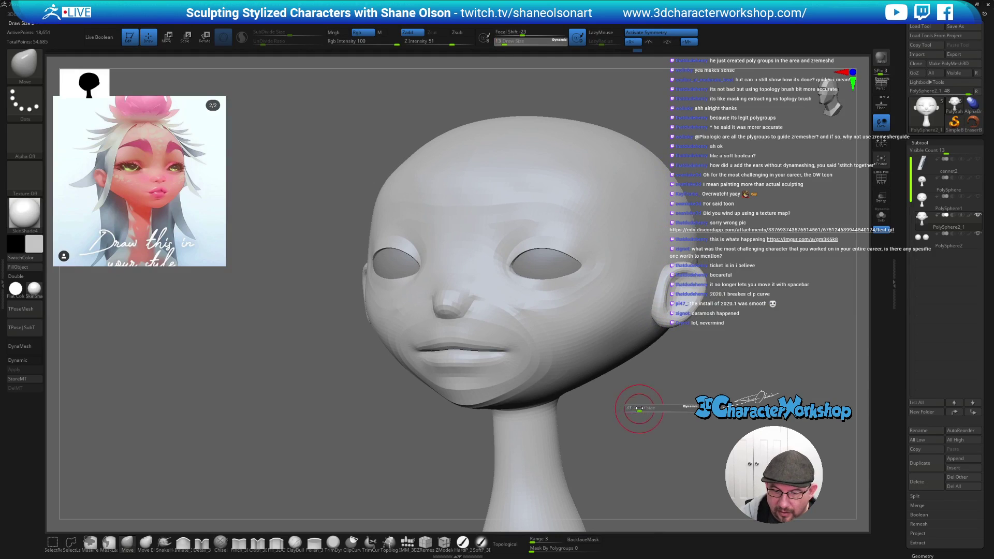
shift+drag(506, 386, 487, 394)
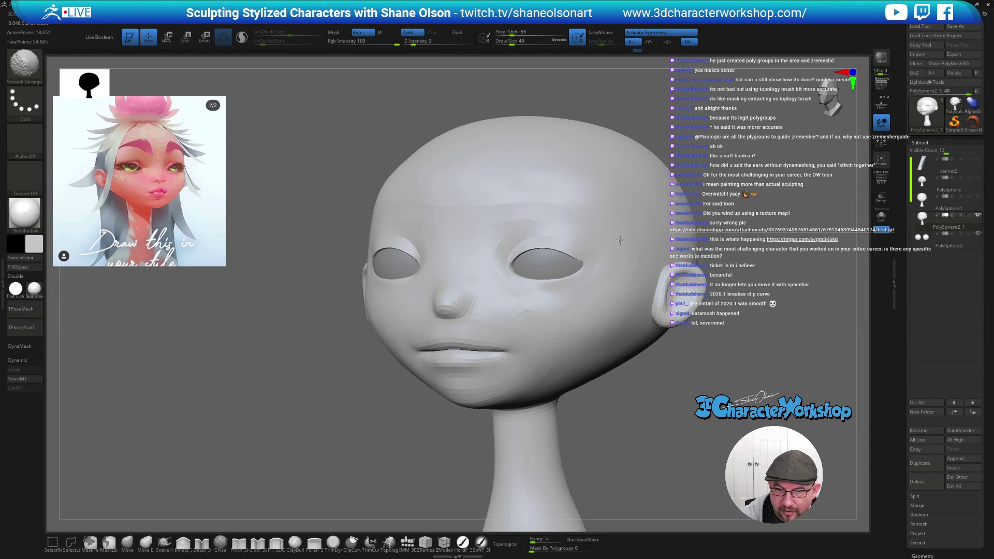
mouse_move(586, 297)
right_down()
mouse_move(594, 288)
mouse_move(586, 295)
right_up()
right_drag(599, 245, 572, 288)
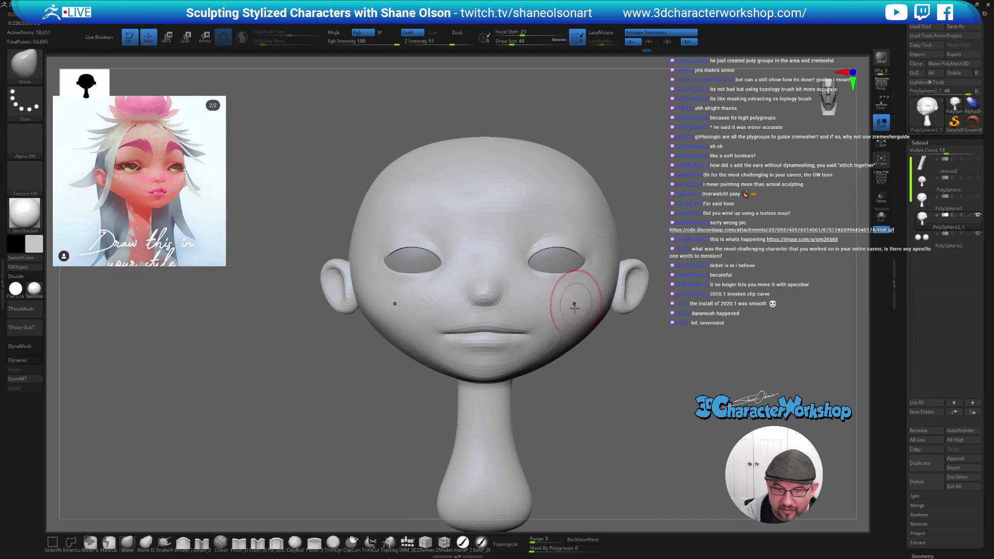
- Smooth the area where the ears meet the sides of the face at draw size 27
right_drag(683, 334, 647, 337)
key(s)
drag(659, 318, 640, 285)
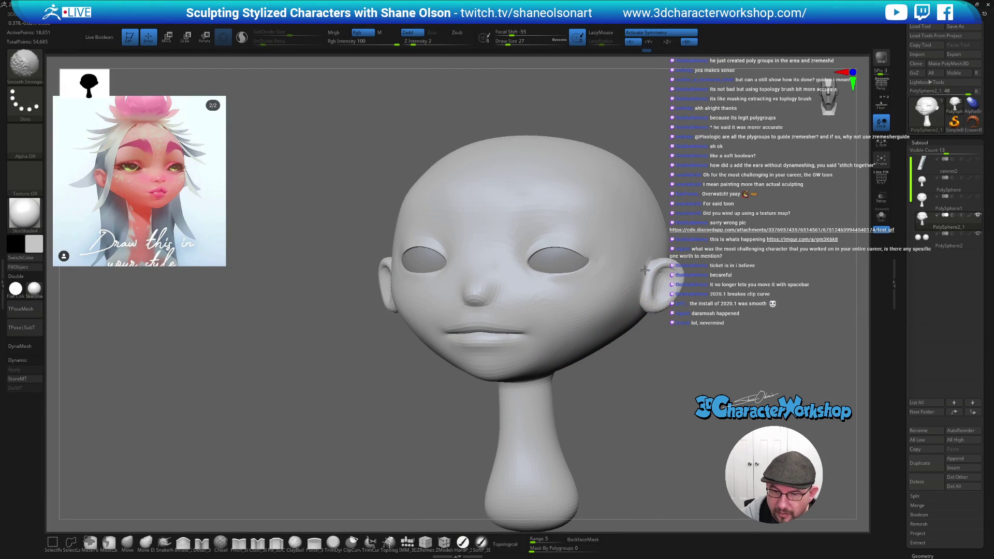
right_drag(645, 263, 643, 281)
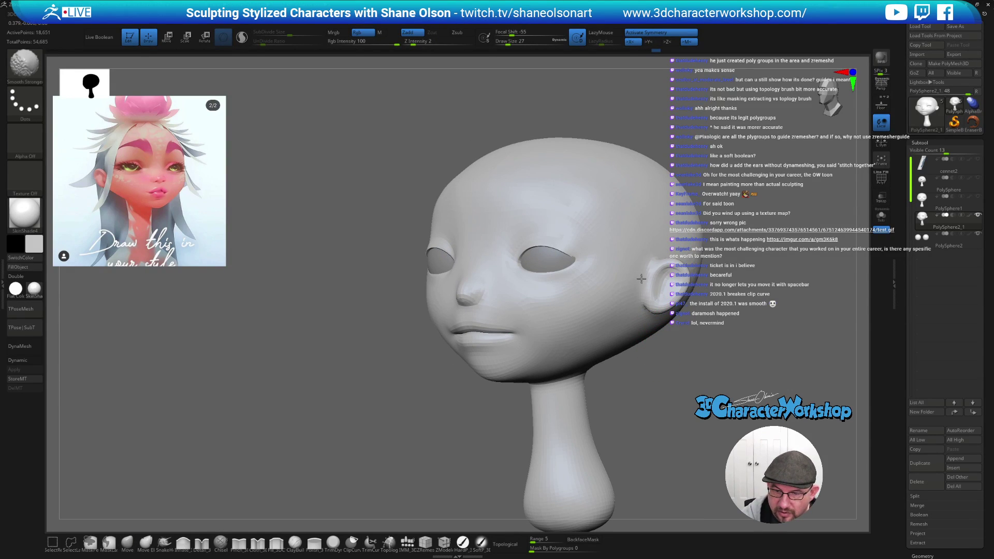
- Reshape the outer contour and lobes of the ears with an enlarged Move brush
mouse_move(646, 364)
right_down()
mouse_move(657, 345)
mouse_move(657, 359)
mouse_move(605, 391)
right_up()
key(s)
drag(616, 374, 630, 374)
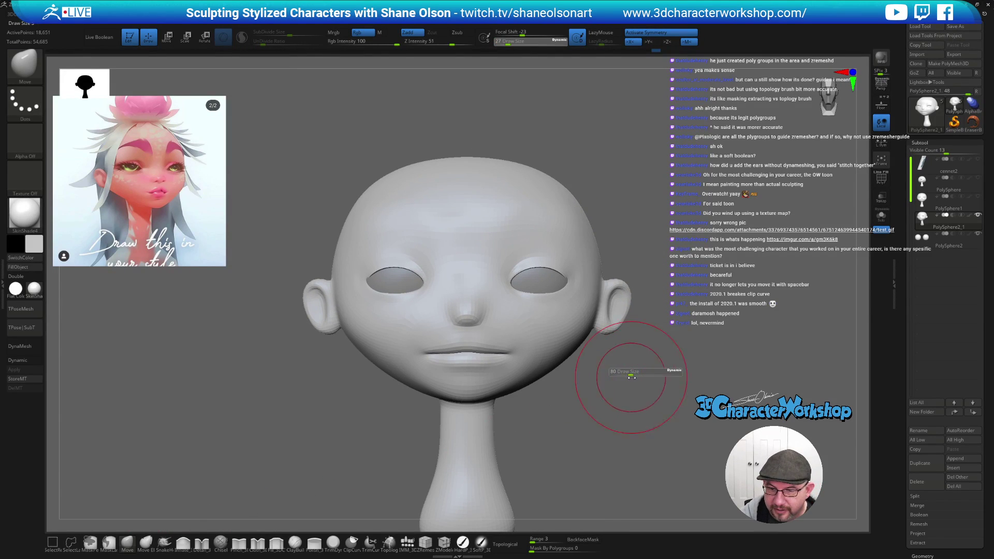
drag(620, 283, 615, 285)
drag(613, 321, 607, 323)
ctrl+right_drag(615, 324, 614, 336)
drag(595, 332, 595, 334)
- Turn on the dynamic subdivision preview and refine the chin and mouth area with the Move brush, reducing the draw size from 51 to 23
ctrl+right_drag(580, 386, 574, 413)
key(s)
drag(580, 413, 573, 414)
key(d)
alt+right_drag(573, 418, 665, 435)
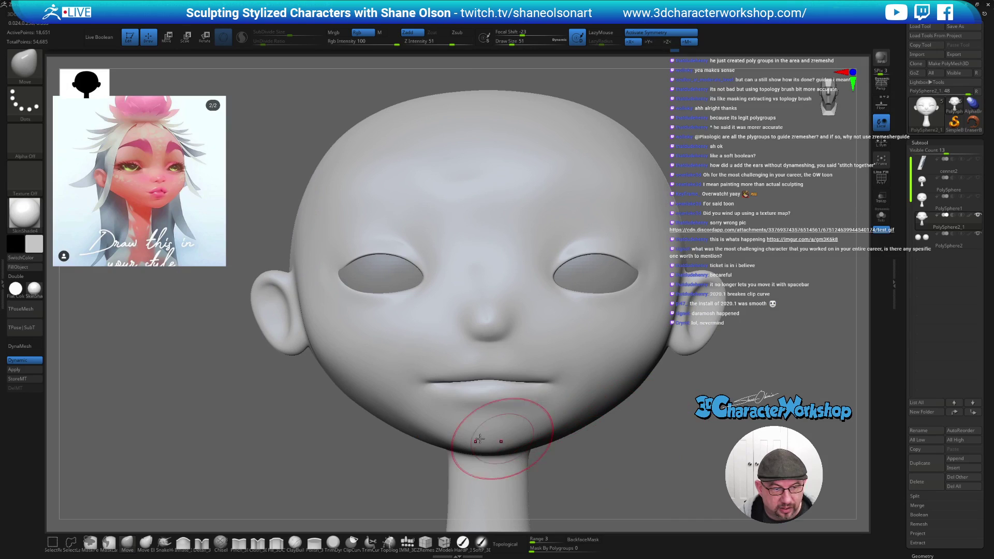
key(s)
drag(516, 357, 511, 357)
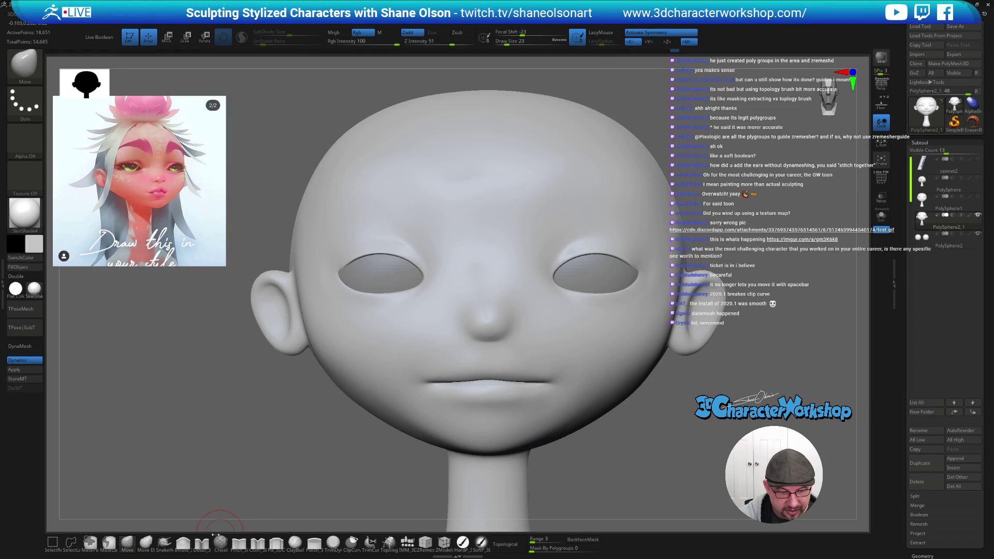
- Switch to the Pinch brush at draw size 14 for the mouth and turn off the dynamic subdivision preview
click(240, 547)
key(s)
drag(584, 455, 581, 454)
key(s)
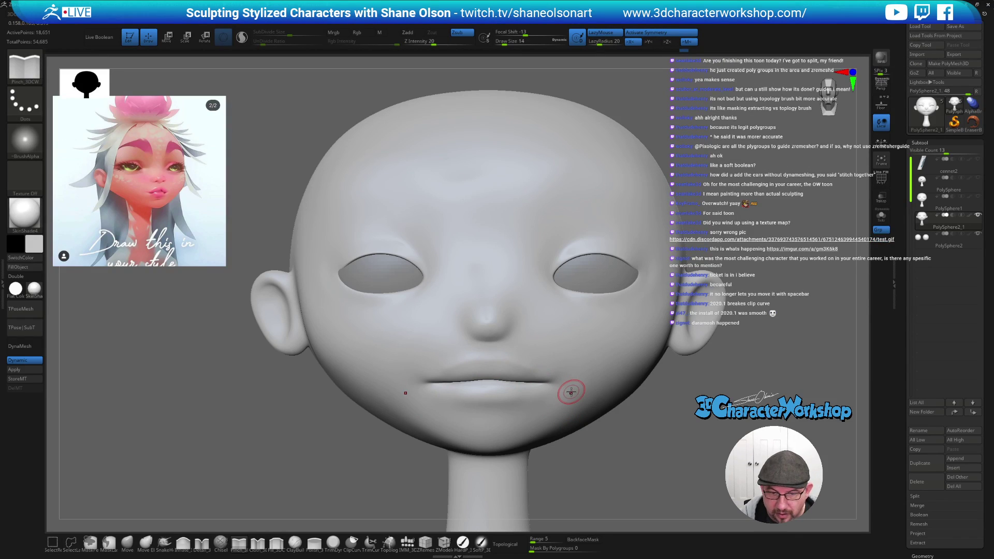
drag(654, 438, 592, 466)
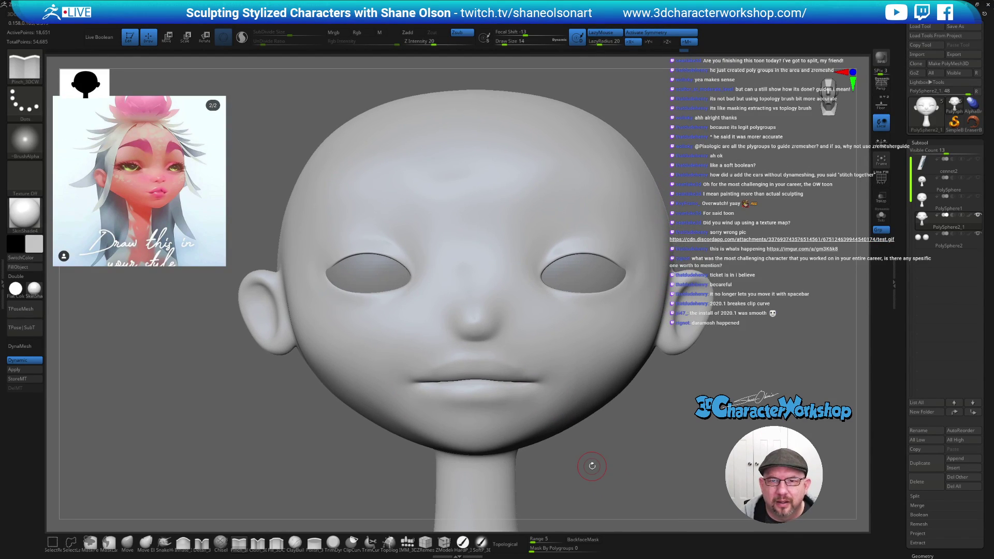
alt+drag(595, 431, 623, 441)
key(shift+d)
- Sharpen the edges of the upper and lower lips and the base of the nose at draw size 17
scroll(623, 441, up, 3)
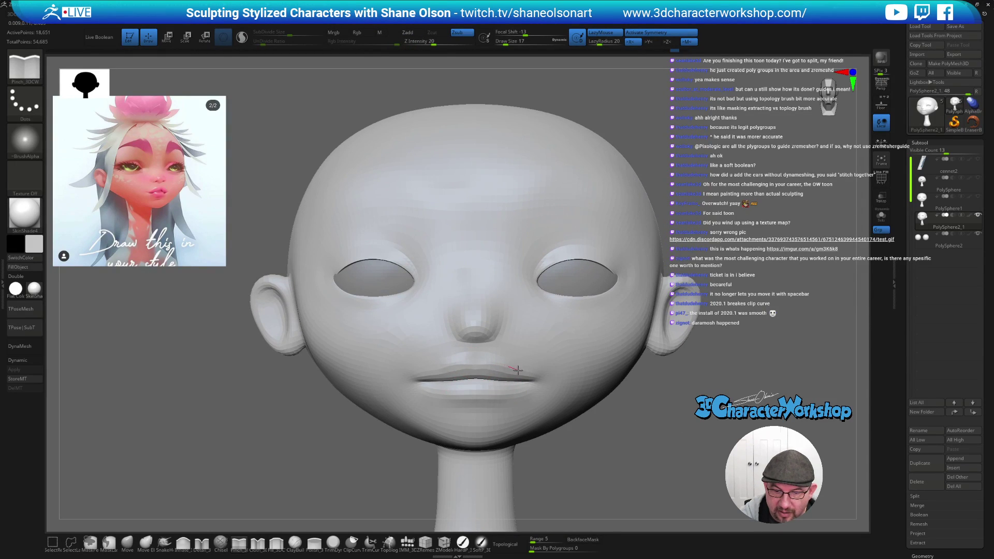
drag(661, 461, 605, 456)
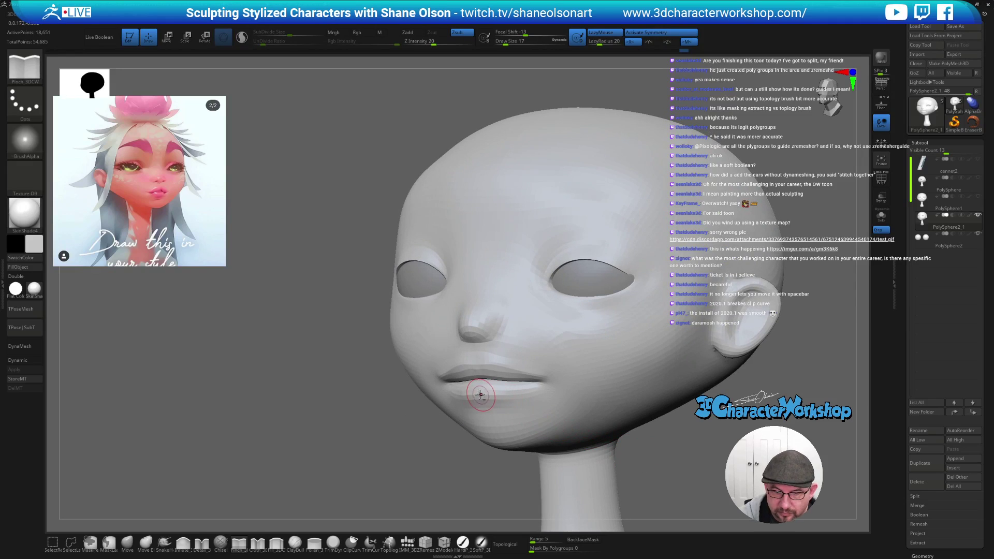
drag(512, 396, 545, 396)
mouse_move(688, 442)
mouse_down()
mouse_move(680, 451)
mouse_move(715, 449)
mouse_up()
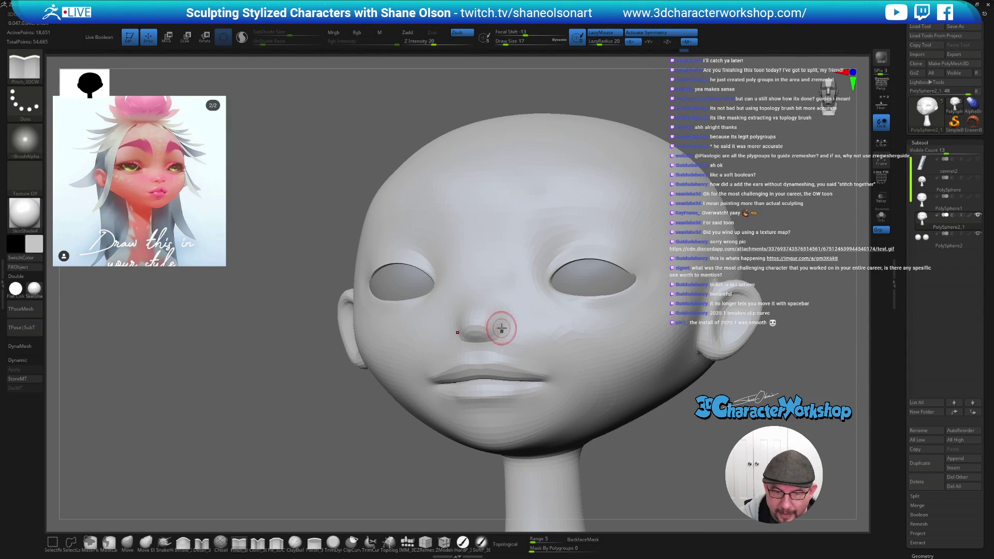
ctrl+right_drag(502, 327, 501, 356)
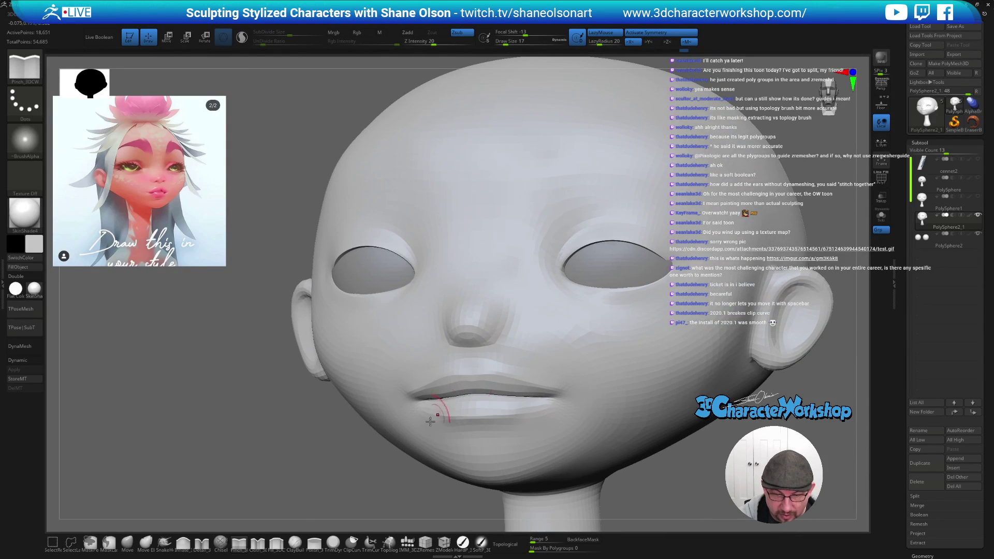
- Shape the nostril wings and underside of the nose with the Move brush, reducing the draw size from 14 to 11
click(127, 542)
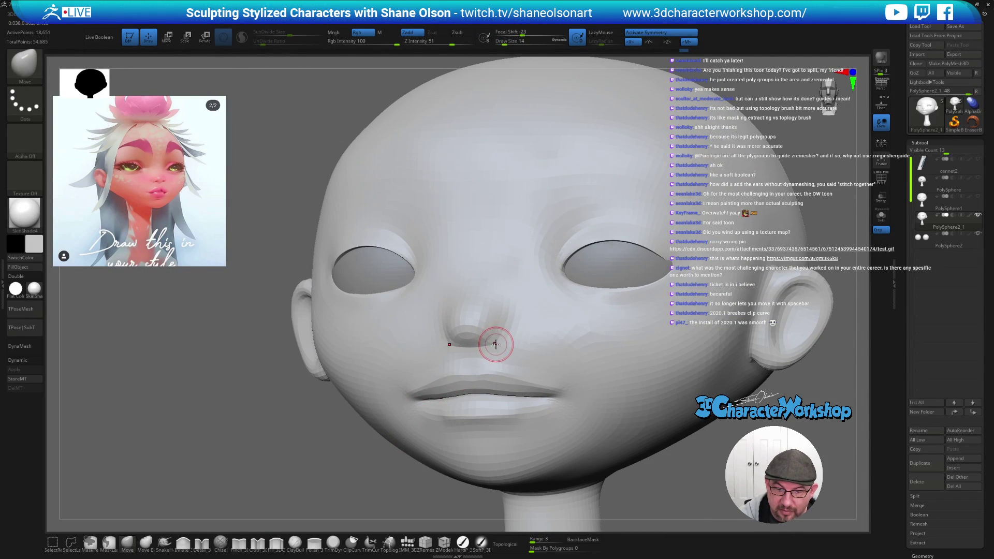
right_drag(494, 338, 504, 339)
key(s)
drag(485, 346, 488, 346)
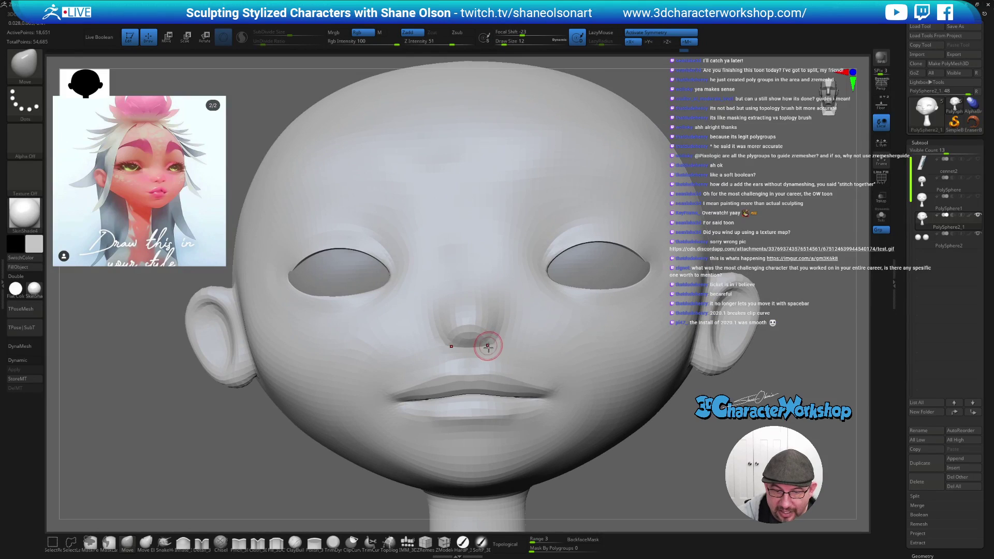
mouse_move(500, 324)
right_down()
mouse_move(517, 359)
mouse_move(521, 344)
mouse_move(500, 330)
right_up()
key(s)
click(501, 321)
mouse_move(506, 373)
right_down()
mouse_move(497, 344)
mouse_move(506, 339)
right_up()
shift+drag(522, 346, 519, 322)
shift+right_drag(520, 322, 542, 339)
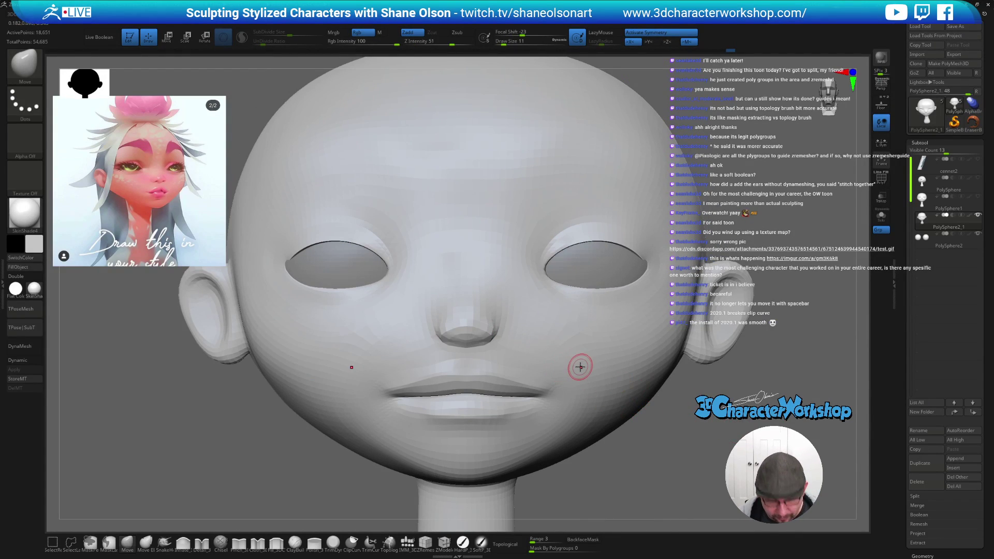
- Show the polyframe and use ZModeler's PolyGroup action on single polygons to give the nostril areas under the nose a separate polygroup
key(shift+f)
mouse_move(734, 428)
mouse_down()
mouse_move(775, 427)
mouse_move(744, 430)
mouse_move(745, 466)
mouse_move(720, 422)
mouse_up()
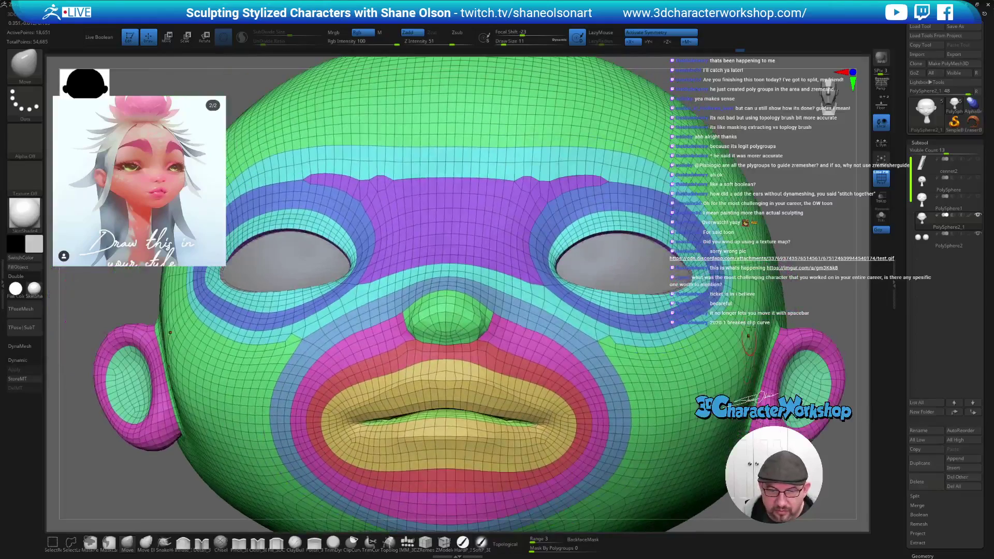
alt+drag(812, 213, 810, 195)
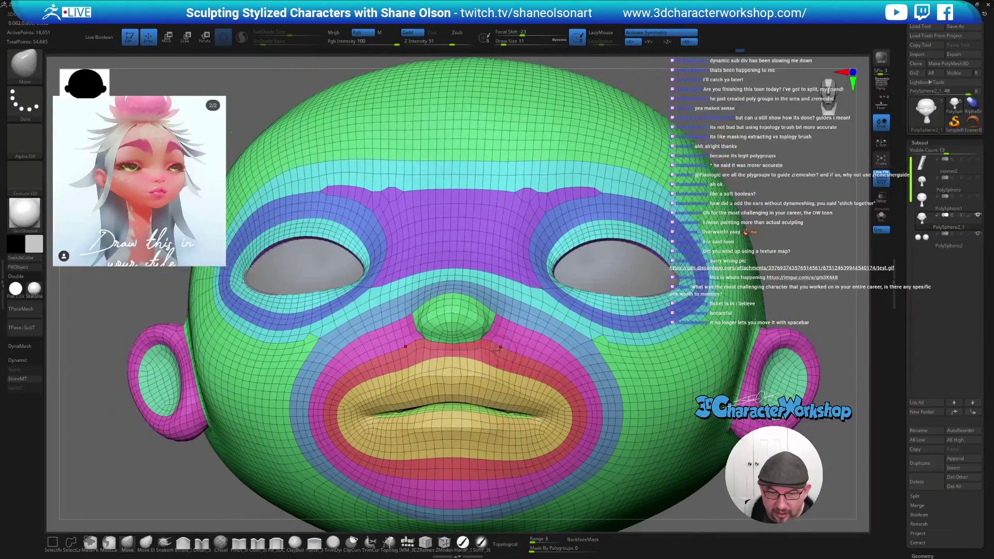
click(446, 544)
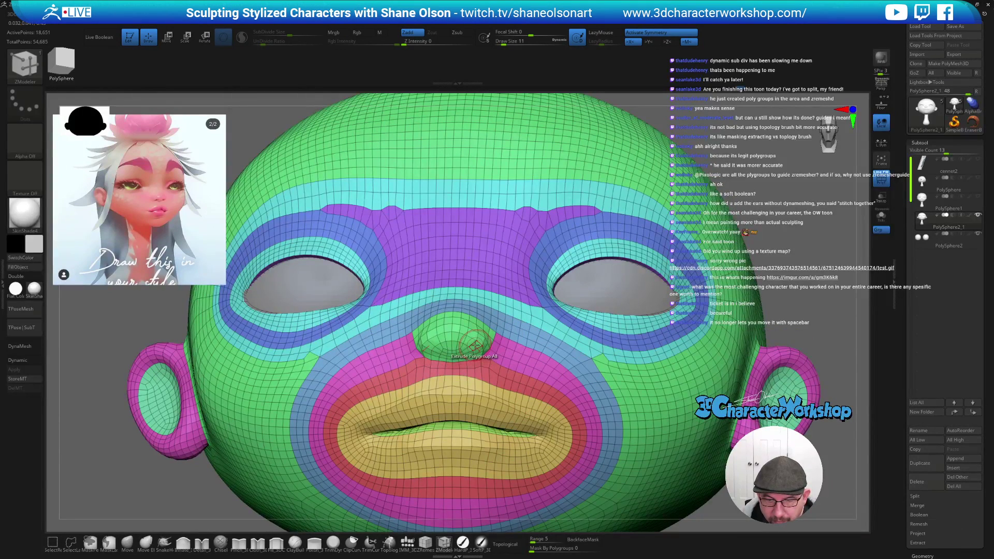
key(space)
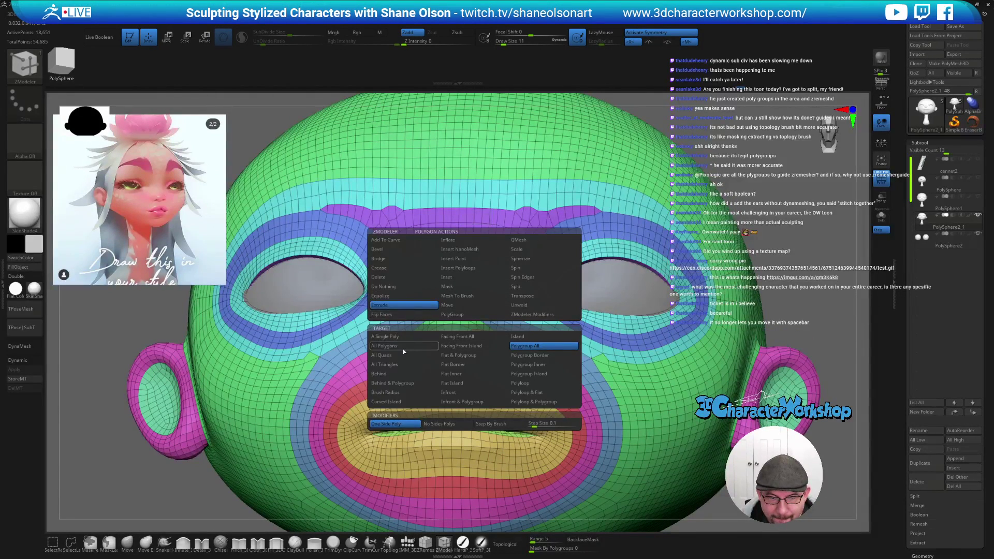
click(474, 315)
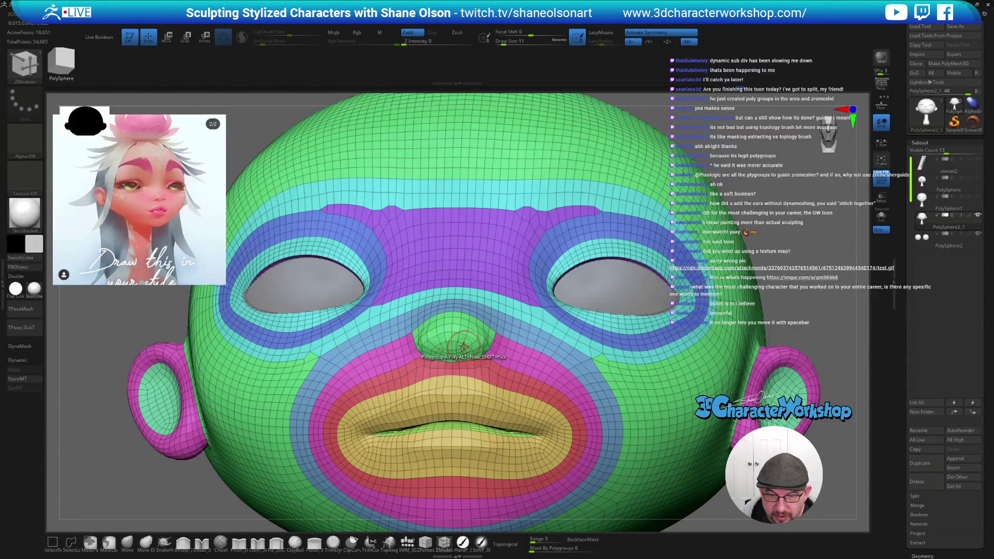
click(469, 341)
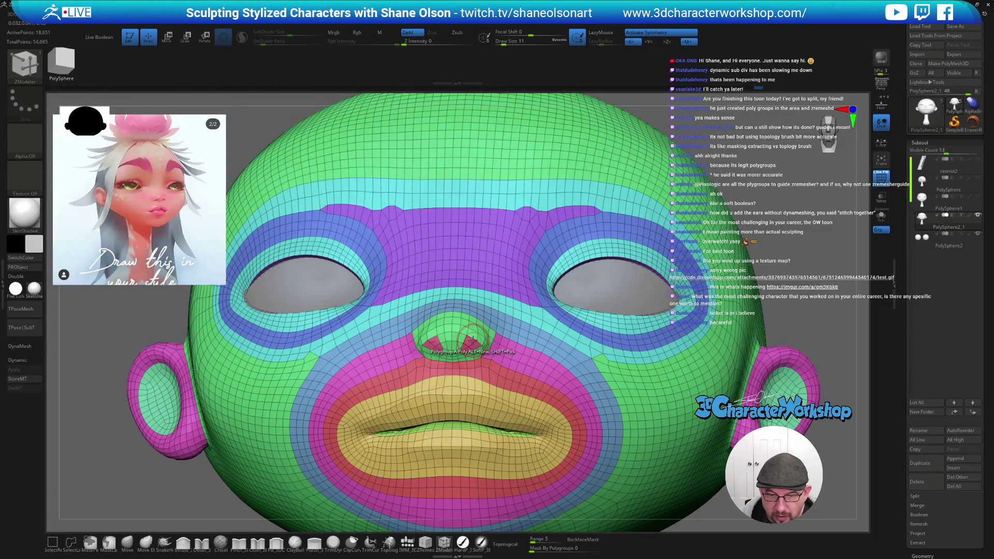
- Extrude the nostril polygroup inward with ZModeler's Extrude action on Polygroup All, and preview the head with dynamic subdivision
key(space)
click(396, 308)
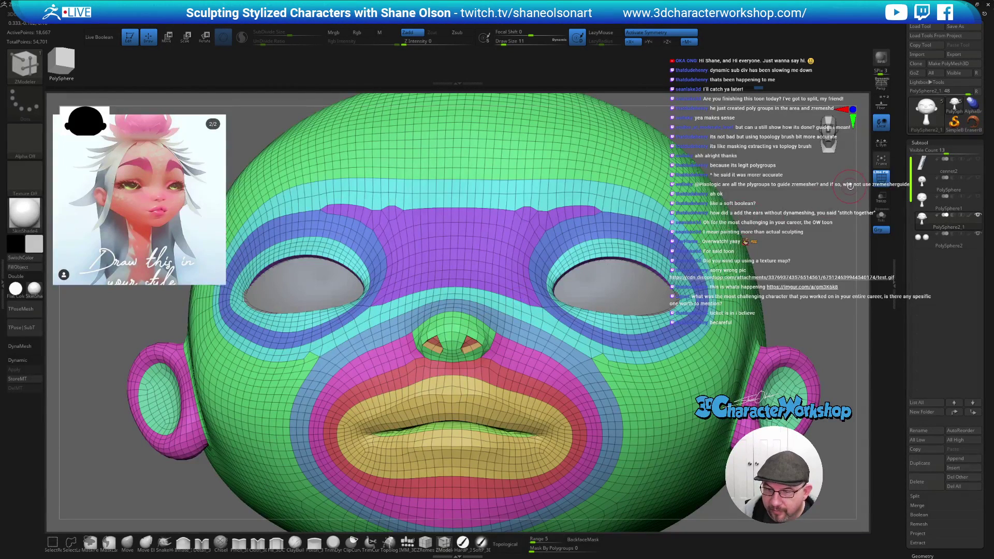
ctrl+right_drag(508, 357, 589, 304)
mouse_move(729, 197)
ctrl+right_down()
mouse_move(557, 297)
mouse_move(472, 390)
mouse_move(502, 386)
mouse_move(511, 401)
mouse_move(491, 415)
mouse_move(511, 418)
ctrl+right_up()
key(shift)
key(d)
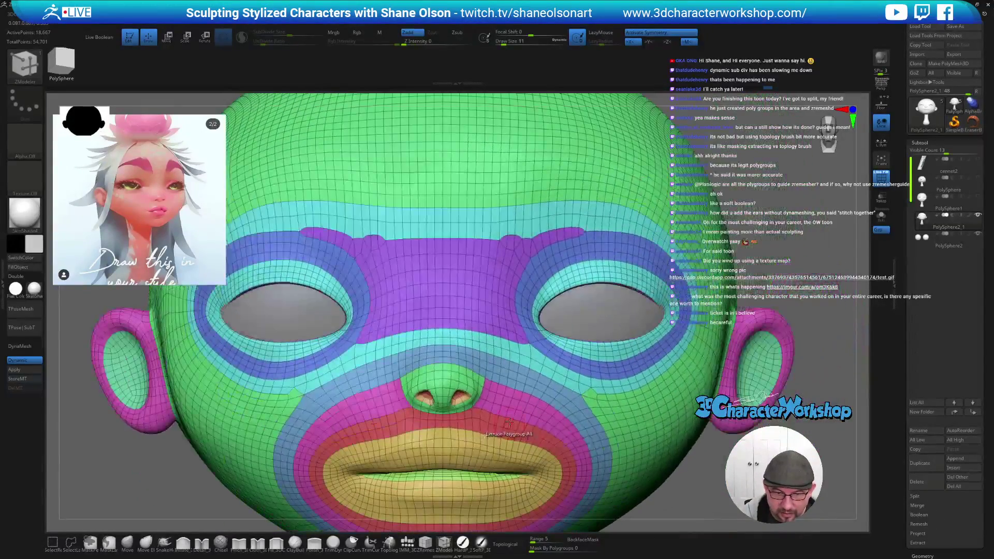
- Refine the nose around the nostrils with light strokes at draw size 12 and Z intensity 5, and hide the polyframe
key(shift)
key(shift+f)
key(shift+f)
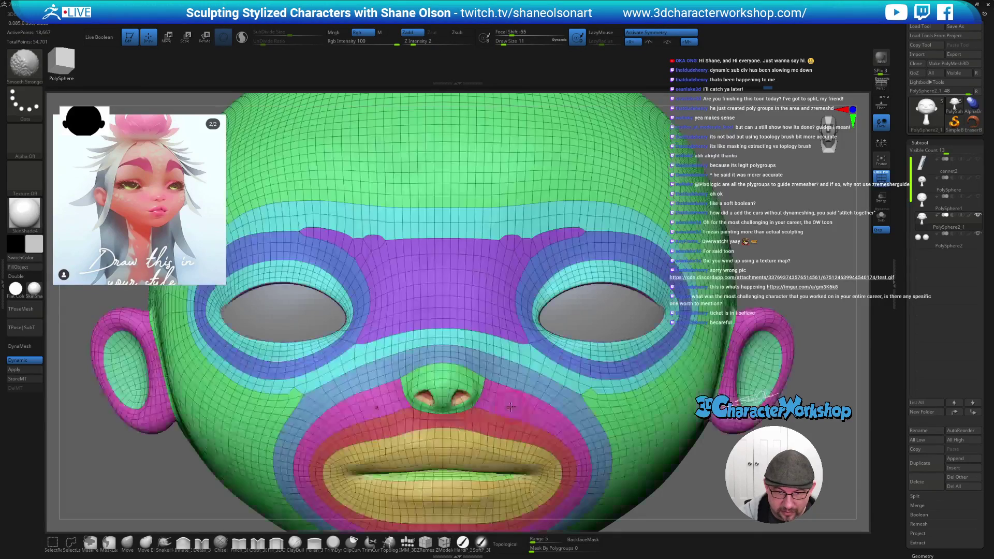
click(183, 543)
key(s)
click(463, 366)
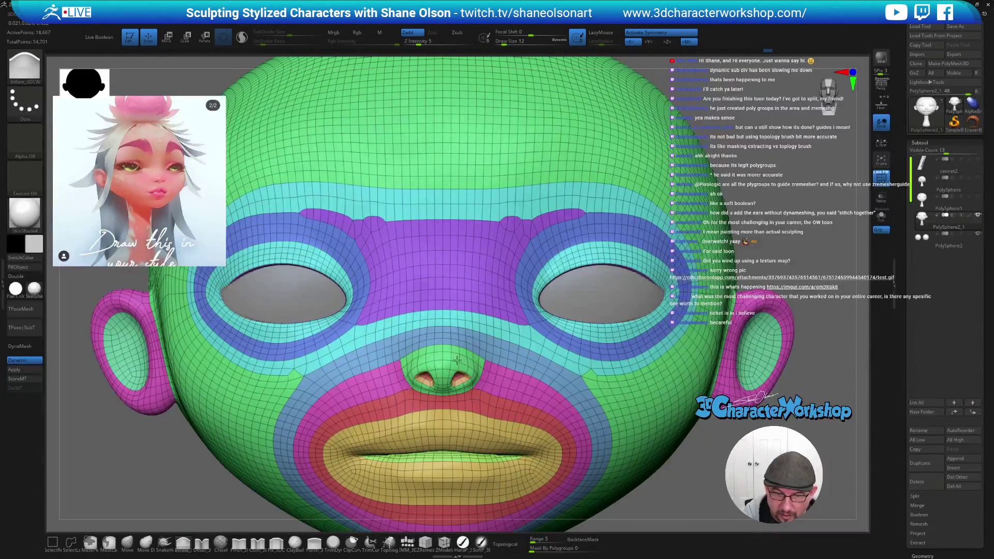
mouse_move(478, 355)
right_down()
mouse_move(473, 380)
mouse_move(477, 370)
mouse_move(512, 380)
mouse_move(513, 352)
mouse_move(569, 402)
right_up()
key(shift+f)
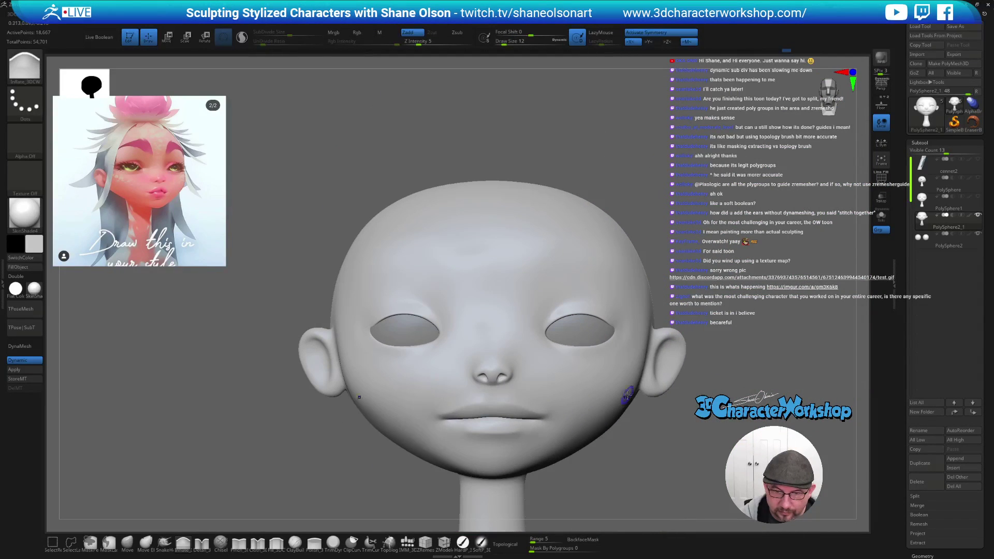
- Reshape the nostril openings and wings with the Move brush at draw size 8, smoothing the surrounding surface
click(127, 542)
mouse_move(546, 388)
right_down()
mouse_move(546, 354)
mouse_move(524, 402)
mouse_move(475, 352)
right_up()
drag(475, 376, 463, 386)
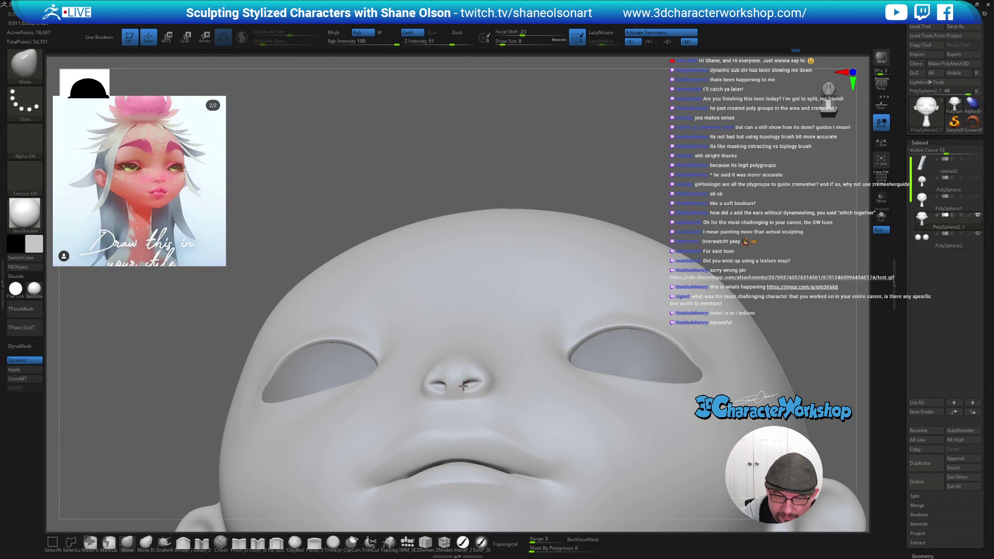
mouse_move(464, 385)
right_down()
mouse_move(498, 411)
mouse_move(491, 438)
mouse_move(492, 414)
right_up()
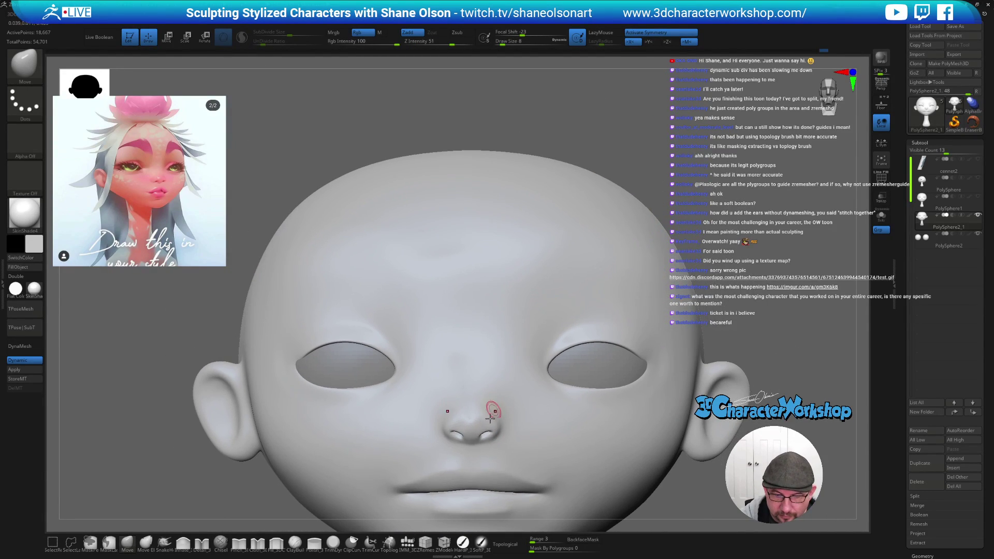
key(shift)
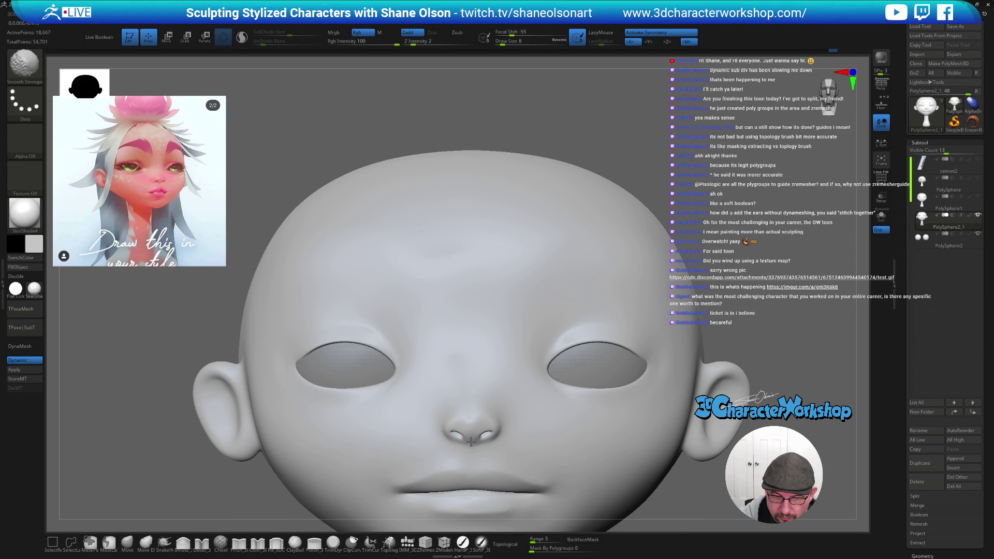
- Adjust the bridge and sides of the nose with the Move brush, raising the draw size from 12 to 14
mouse_move(506, 402)
right_down()
mouse_move(479, 429)
mouse_move(459, 418)
right_up()
key(])
key(])
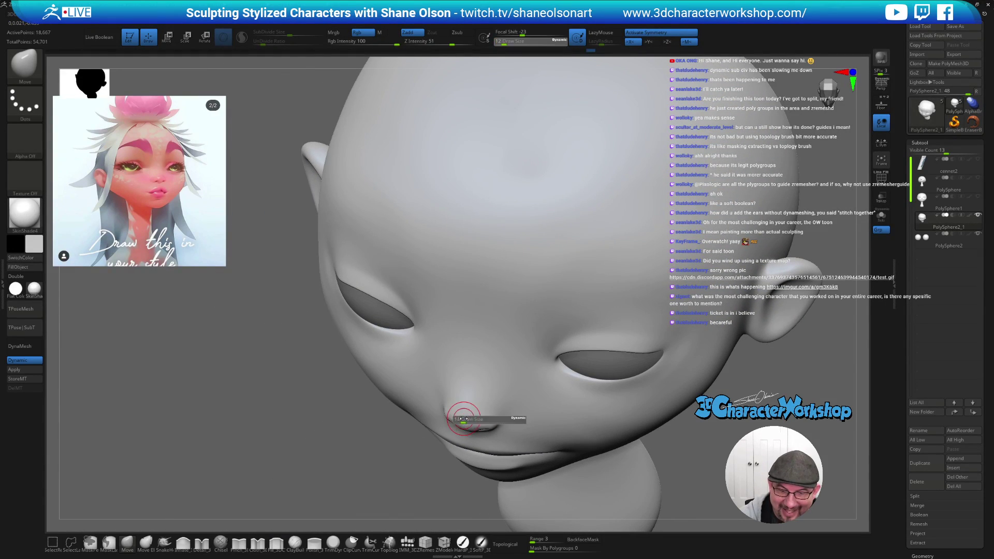
mouse_move(470, 391)
right_down()
mouse_move(477, 425)
mouse_move(524, 406)
mouse_move(493, 416)
mouse_move(521, 415)
mouse_move(501, 388)
right_up()
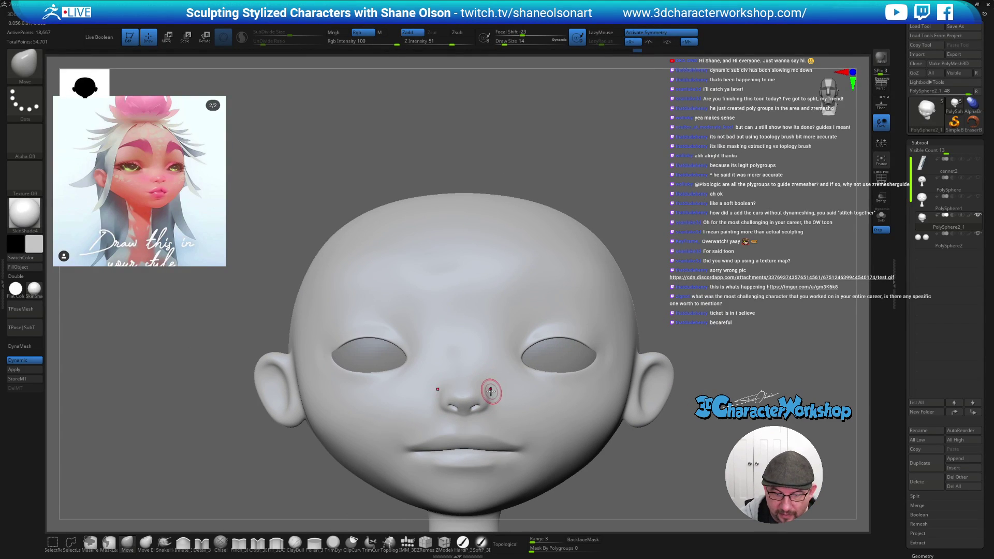
right_drag(481, 388, 487, 393)
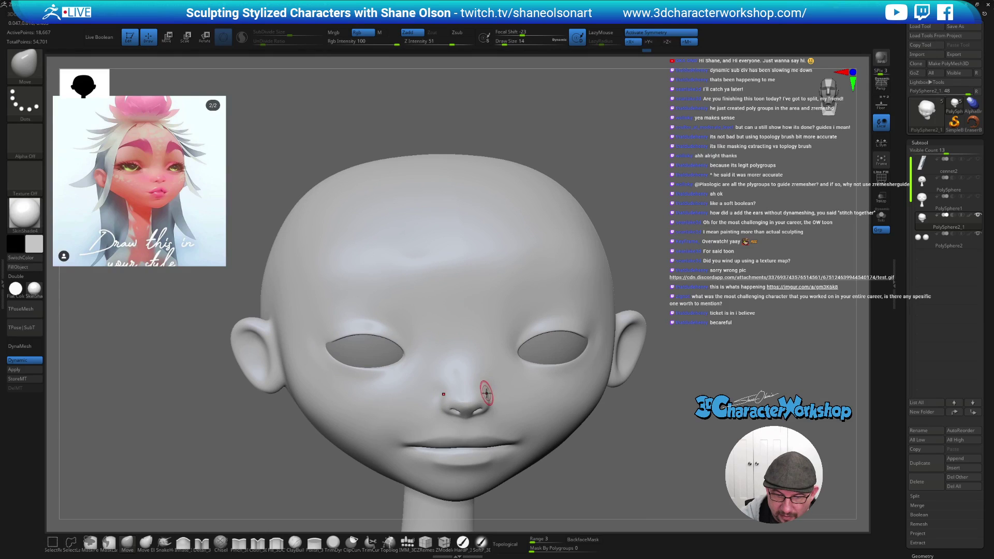
key(shift)
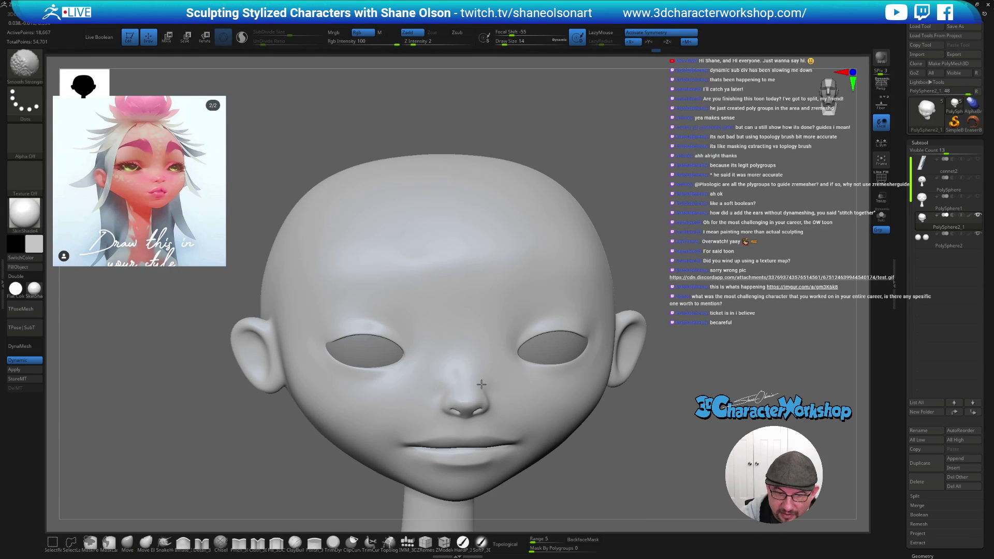
- Shape the side of the nose and the adjoining cheek in profile with the Move brush at draw size 22
shift+drag(431, 396, 453, 349)
mouse_move(528, 378)
shift+right_down()
mouse_move(517, 378)
mouse_move(564, 407)
mouse_move(527, 405)
shift+right_up()
shift+right_drag(513, 409, 512, 405)
key(s)
drag(508, 403, 511, 403)
ctrl+right_drag(510, 402, 507, 406)
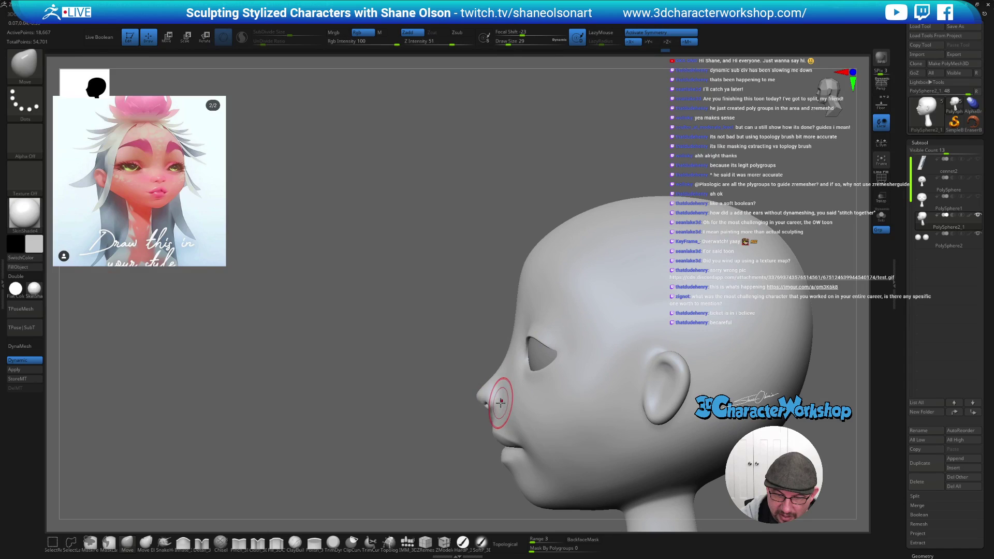
drag(500, 401, 496, 401)
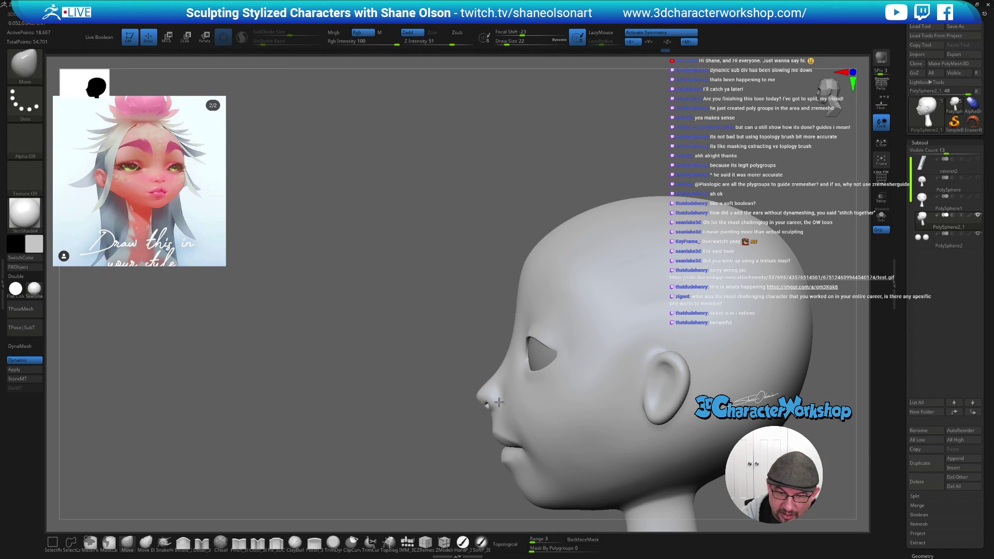
key(shift)
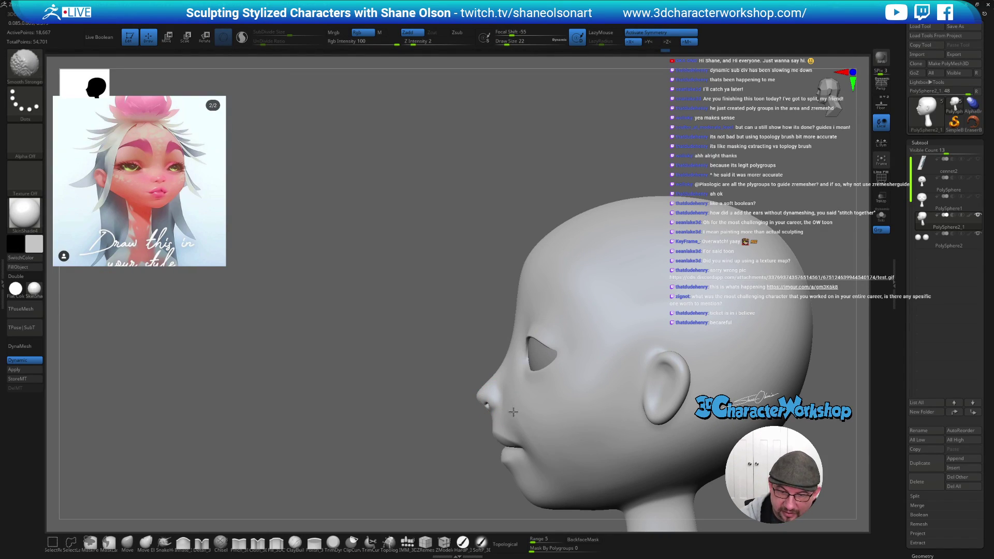
mouse_move(546, 432)
right_down()
mouse_move(577, 438)
mouse_move(559, 403)
mouse_move(535, 399)
right_up()
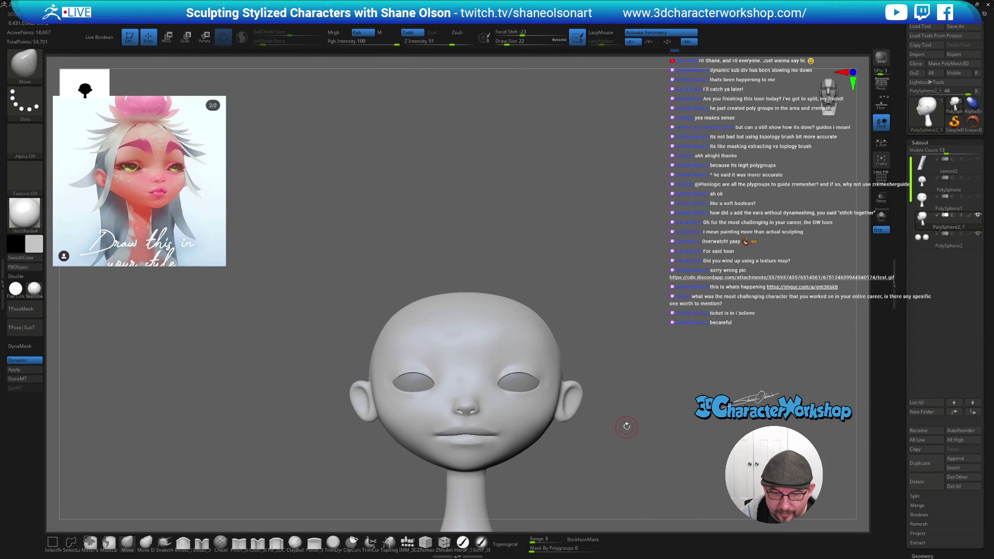
- Reposition the mouth corners and surrounding cheeks with the Move brush at draw size 41
right_drag(625, 429, 619, 428)
key(s)
drag(549, 382, 552, 383)
key(shift)
mouse_move(528, 406)
shift+right_down()
mouse_move(498, 435)
mouse_move(503, 415)
mouse_move(490, 424)
shift+right_up()
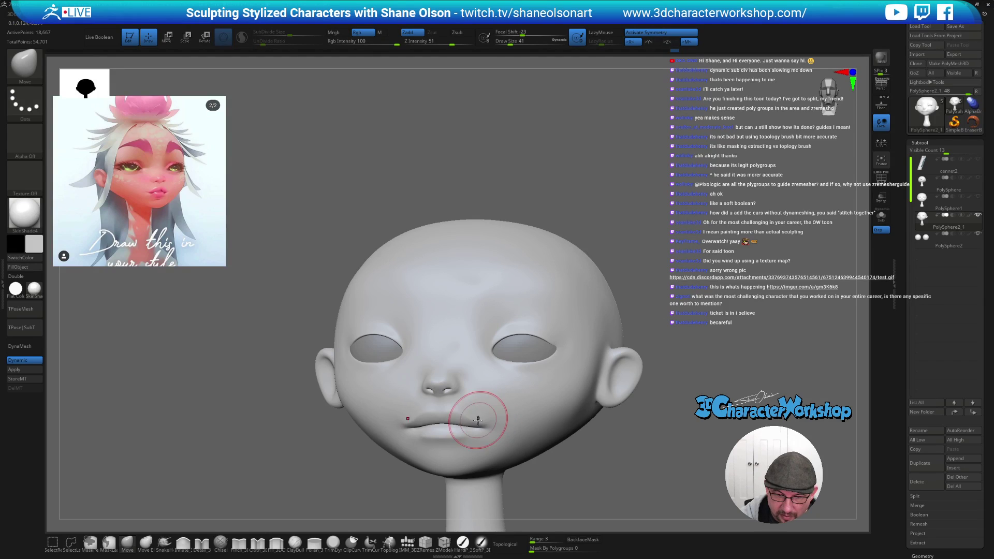
mouse_move(475, 406)
right_down()
mouse_move(479, 435)
mouse_move(478, 386)
right_up()
alt+right_drag(478, 386, 460, 353)
mouse_move(581, 420)
right_down()
mouse_move(543, 446)
mouse_move(580, 437)
right_up()
- Adjust the upper lip and the area below the nose with the Move brush at draw size 22
key(s)
drag(561, 453, 557, 455)
mouse_move(559, 452)
right_down()
mouse_move(559, 436)
mouse_move(558, 446)
right_up()
key(s)
drag(449, 391, 444, 391)
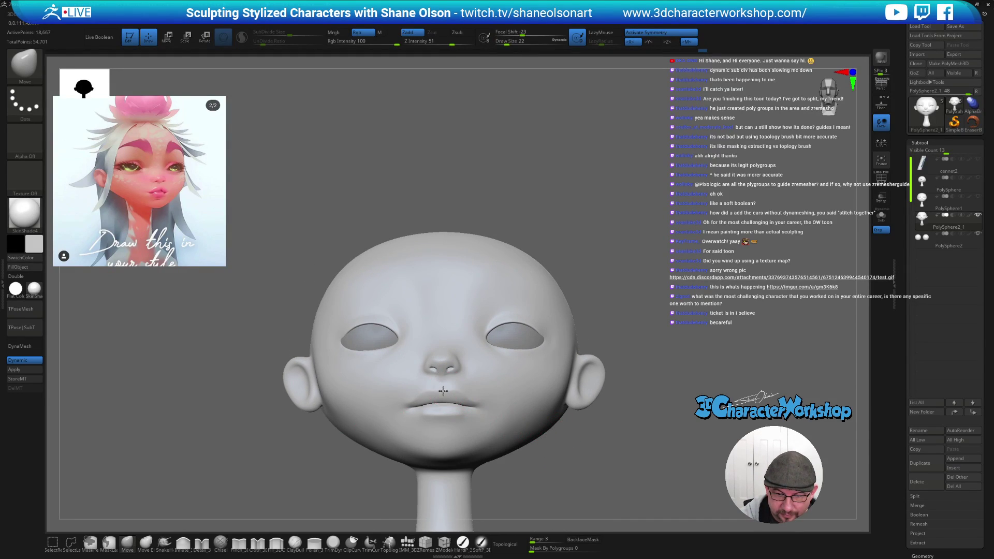
right_drag(454, 386, 443, 427)
- Reshape the lower lip and chin at draw size 35 and the jawline at draw size 77 with the Move brush
key(s)
drag(445, 417, 450, 417)
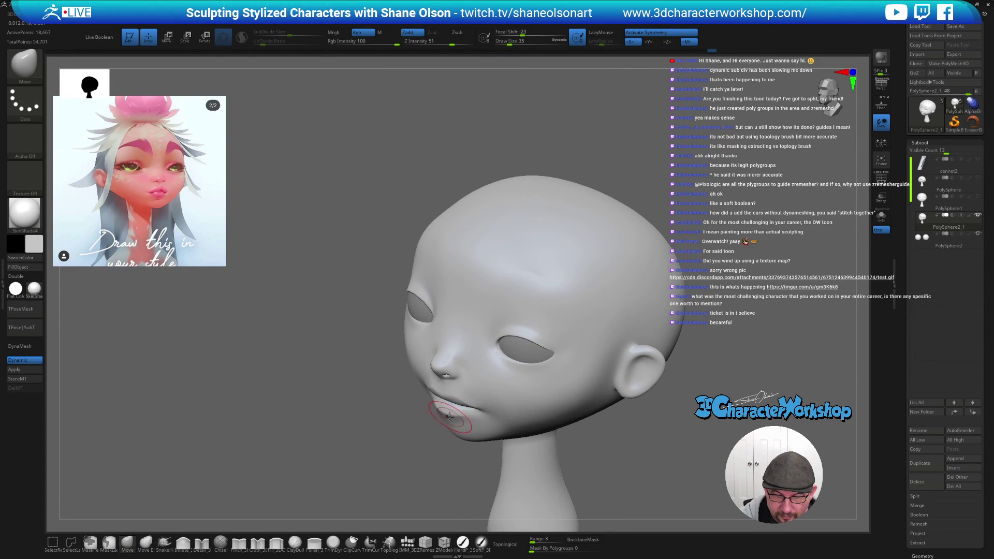
right_drag(481, 417, 463, 417)
mouse_move(552, 441)
right_down()
mouse_move(564, 437)
mouse_move(573, 450)
right_up()
key(s)
drag(541, 433, 554, 433)
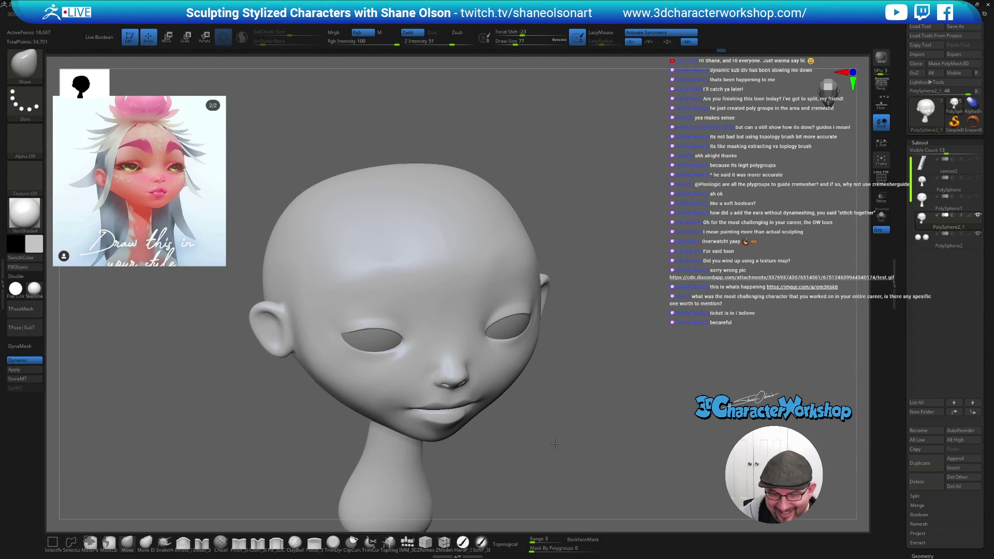
right_drag(553, 433, 498, 423)
drag(494, 418, 494, 416)
mouse_move(565, 446)
right_down()
mouse_move(564, 433)
mouse_move(593, 433)
mouse_move(584, 453)
right_up()
- Refine the brow and upper eye contours with the Move brush at draw size 35
right_drag(610, 418, 642, 338)
right_drag(506, 324, 504, 328)
key(s)
mouse_move(494, 325)
mouse_down()
mouse_move(477, 333)
mouse_move(487, 331)
mouse_up()
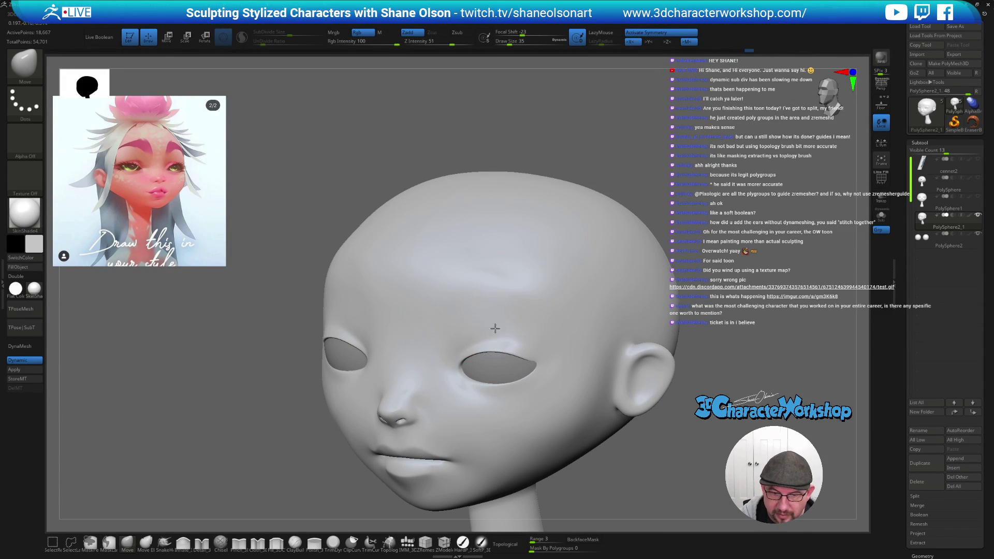
ctrl+right_drag(551, 333, 526, 323)
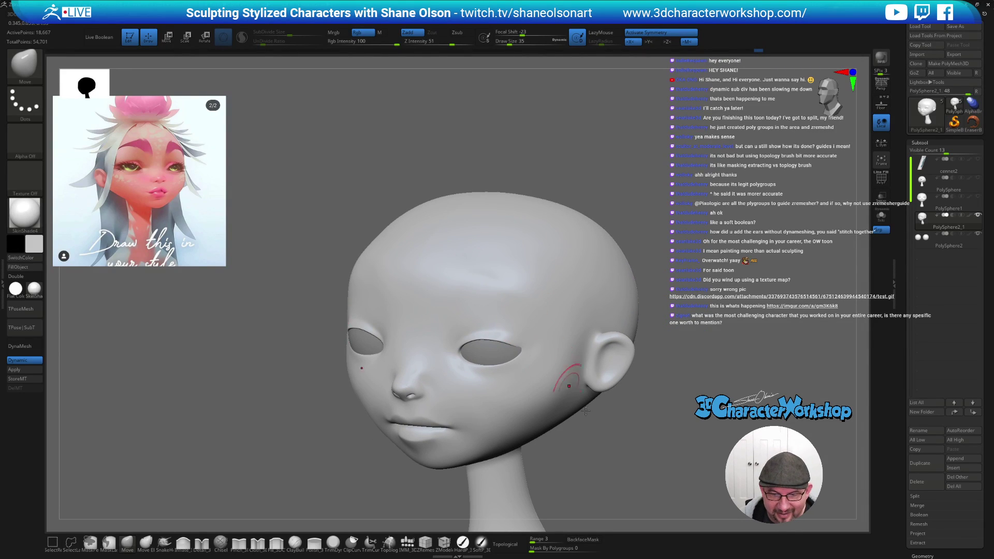
shift+right_drag(628, 440, 599, 456)
- Switch to the Pinch brush at draw size 17 and work on the brow area above the eyes
click(290, 549)
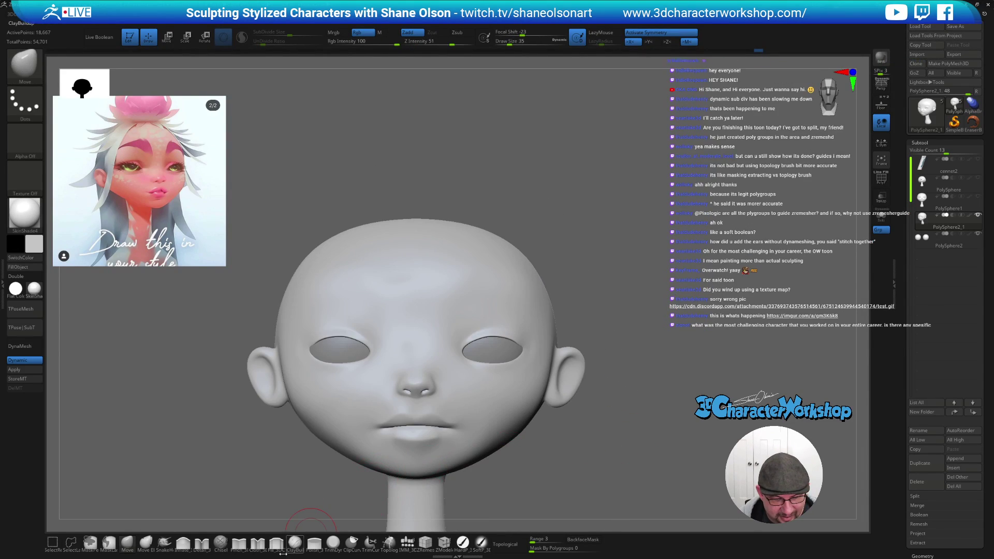
click(253, 547)
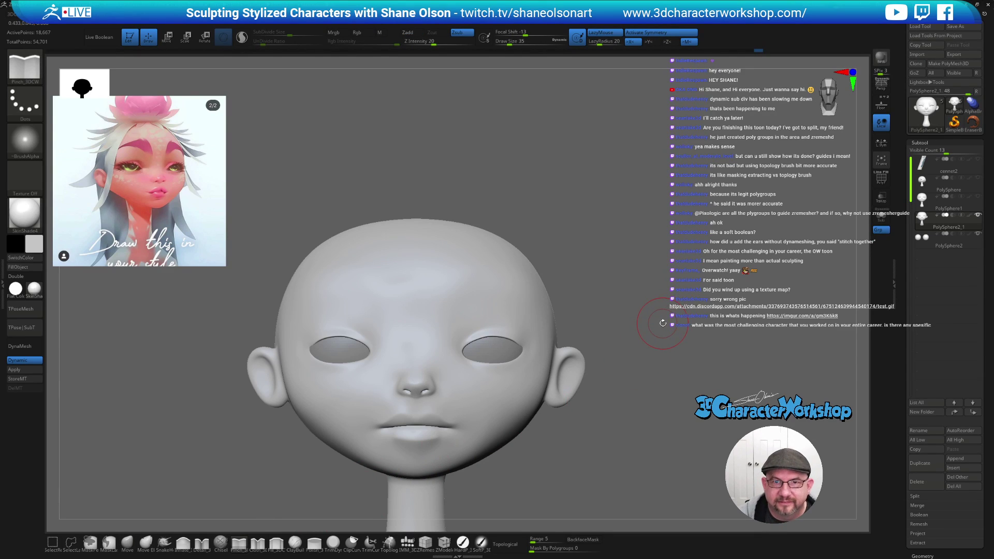
right_drag(626, 302, 638, 285)
key(bracketleft)
key(bracketleft)
key(bracketleft)
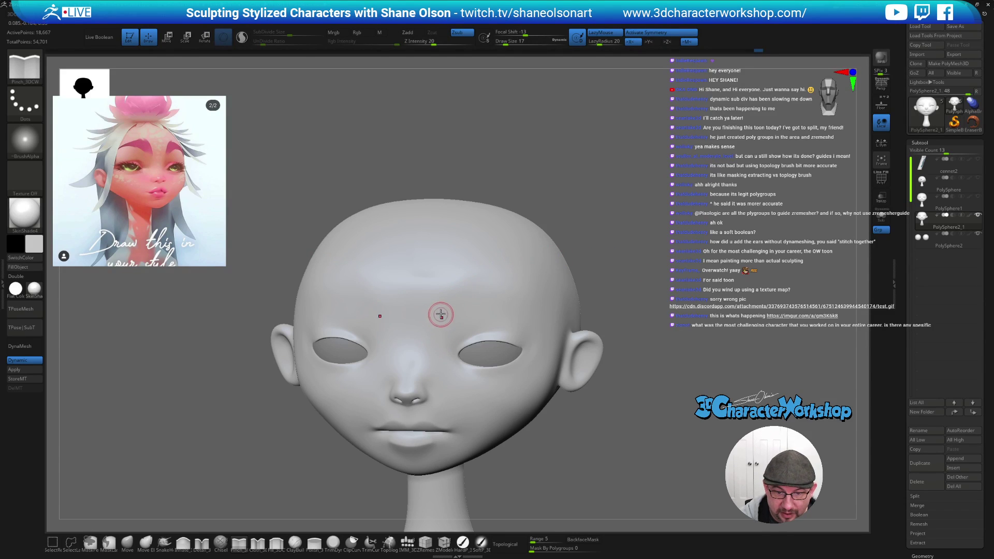
right_drag(450, 317, 455, 311)
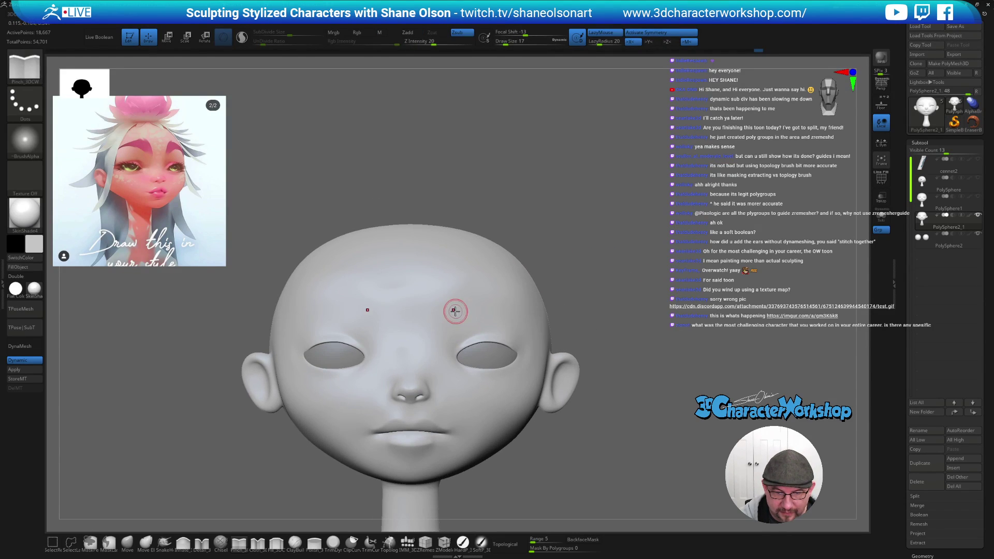
- Shape the inner brow and eye socket beside the nose bridge with the Move brush at draw size 29
click(131, 542)
mouse_move(455, 406)
right_down()
mouse_move(470, 407)
mouse_move(459, 384)
right_up()
key(s)
click(470, 407)
click(460, 385)
drag(460, 384, 457, 383)
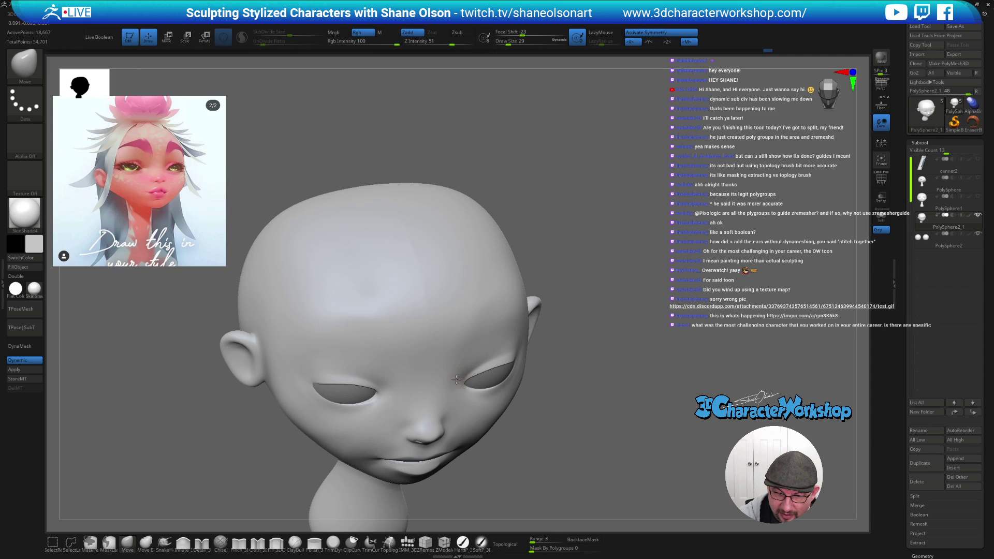
right_drag(477, 388, 462, 383)
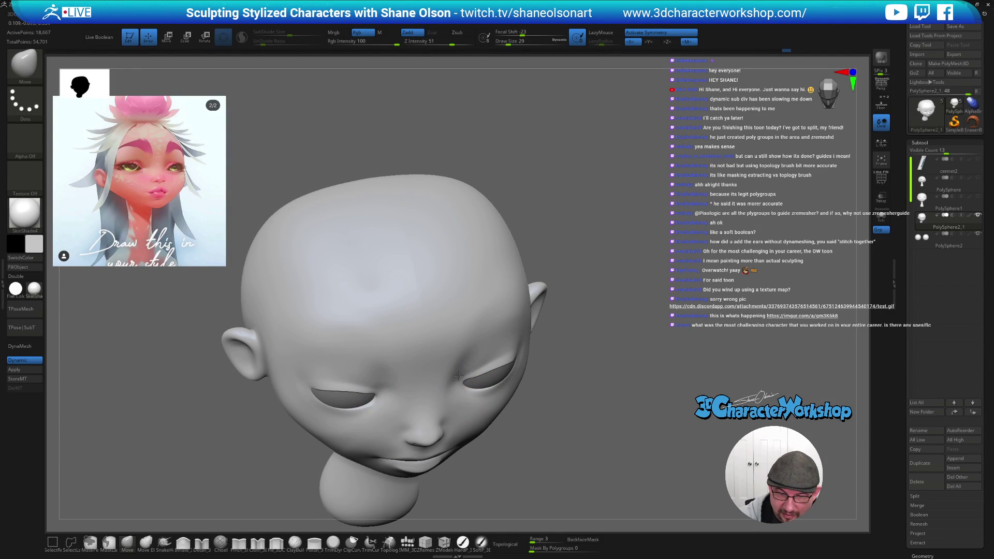
- Refine the brow ridge above the eyes with further Move strokes and smooth the transition into the forehead
right_drag(575, 408, 541, 370)
shift+drag(470, 363, 480, 355)
right_drag(479, 354, 471, 358)
mouse_move(458, 396)
right_down()
mouse_move(460, 409)
mouse_move(609, 399)
mouse_move(611, 366)
mouse_move(582, 340)
mouse_move(575, 370)
mouse_move(497, 337)
right_up()
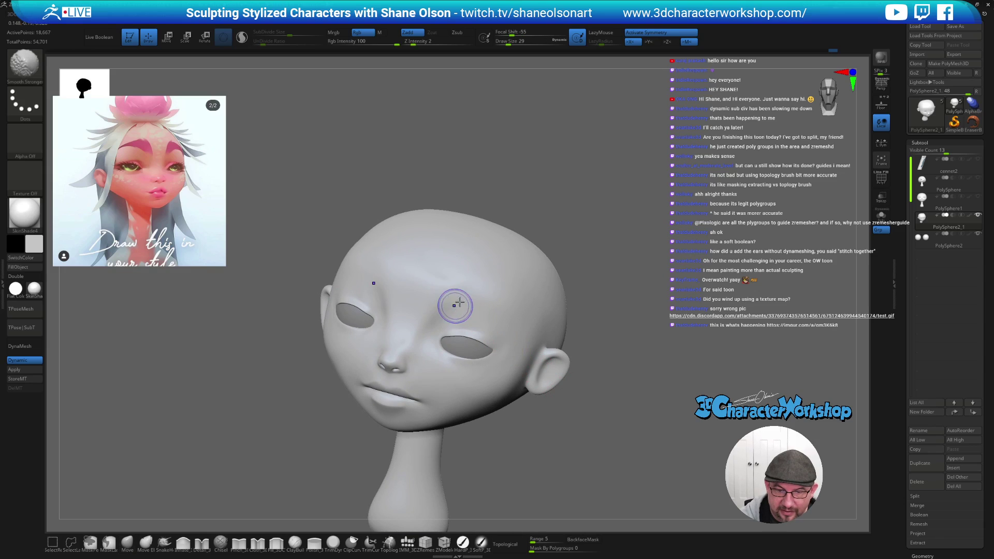
mouse_move(581, 349)
right_down()
mouse_move(617, 394)
mouse_move(601, 408)
mouse_move(603, 453)
right_up()
- Adjust the outer brow and lower forehead with the Move brush at draw size 33
key(s)
drag(610, 446, 620, 445)
right_drag(614, 440, 598, 474)
mouse_move(404, 266)
right_down()
mouse_move(455, 273)
mouse_move(457, 306)
right_up()
key(s)
drag(486, 309, 477, 308)
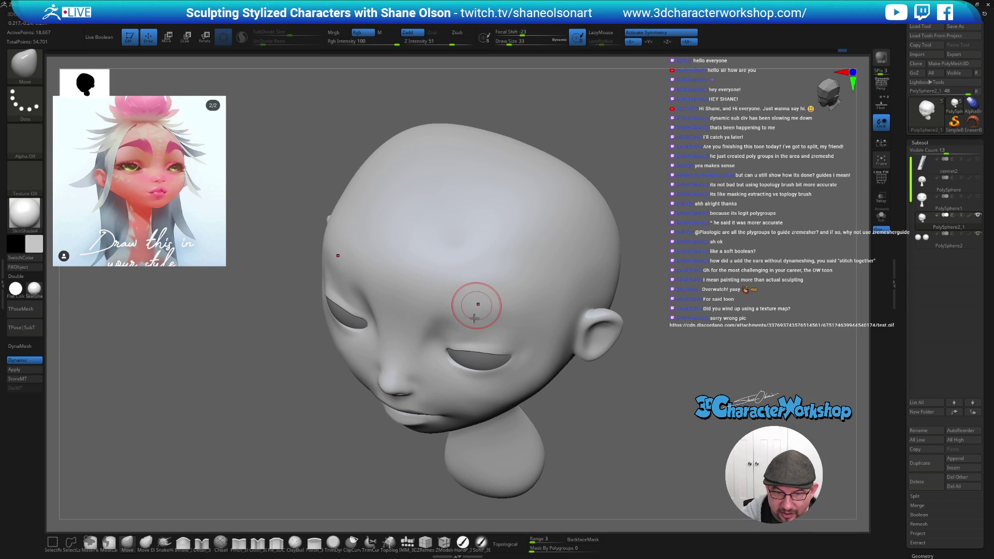
right_drag(477, 304, 474, 325)
- Fine-tune the upper eyelid contours with the Move brush at draw size 16
mouse_move(607, 427)
right_down()
mouse_move(630, 412)
mouse_move(604, 428)
mouse_move(491, 342)
right_up()
mouse_move(488, 378)
right_down()
mouse_move(508, 381)
mouse_move(484, 346)
right_up()
key(s)
drag(468, 336, 451, 327)
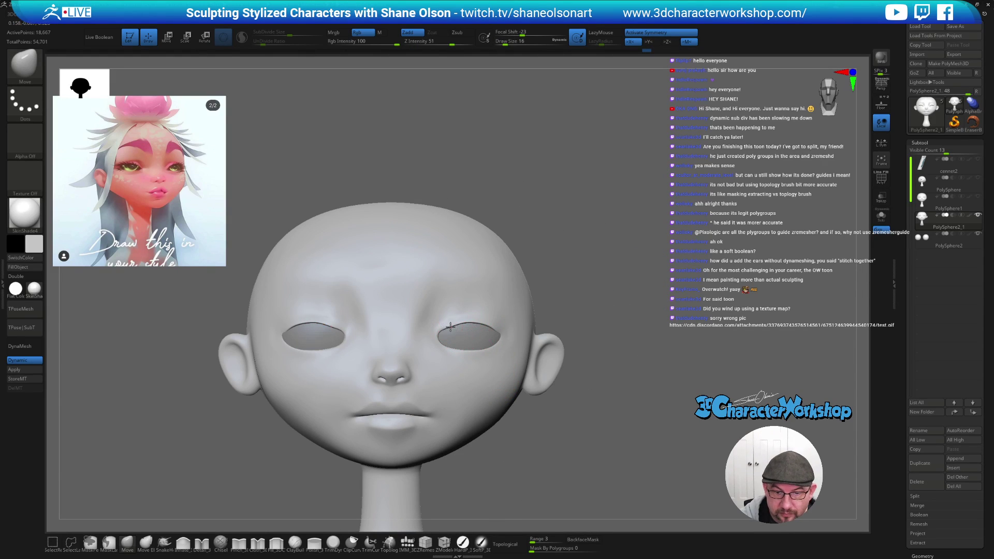
- Sharpen the folds above the upper eyelids with the Pinch brush at draw size 16
click(247, 541)
ctrl+right_drag(562, 398, 564, 411)
right_drag(600, 444, 599, 463)
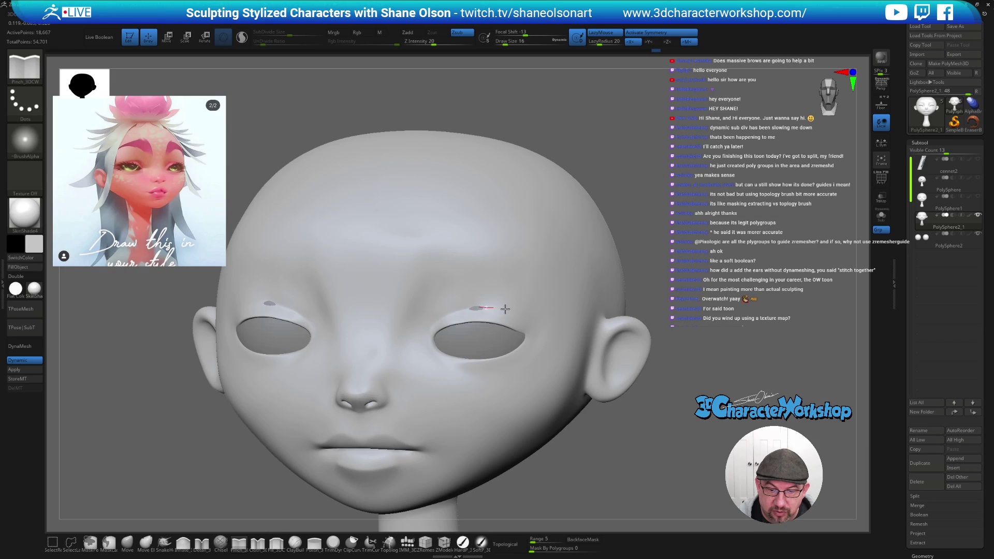
right_drag(564, 322, 547, 323)
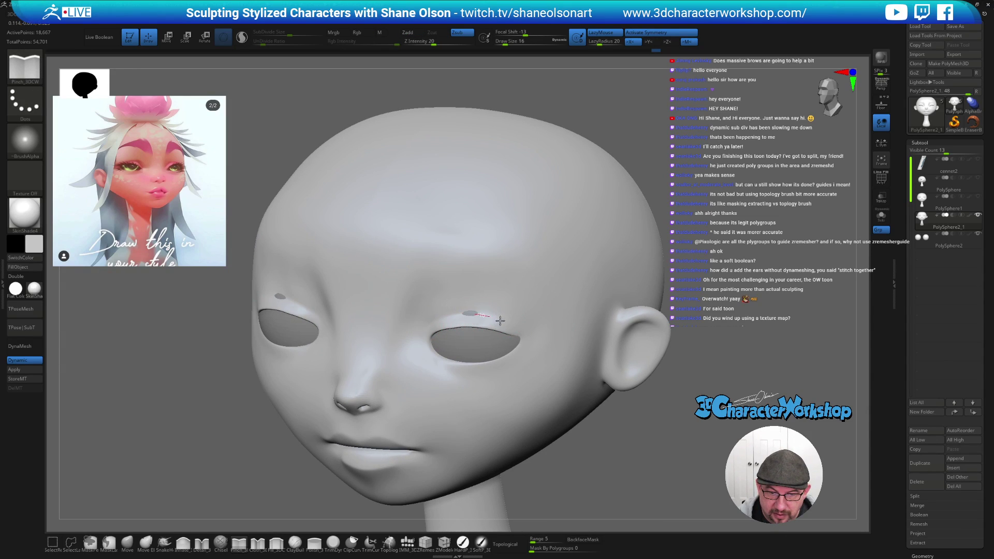
mouse_move(544, 382)
right_down()
mouse_move(558, 371)
mouse_move(644, 413)
mouse_move(621, 384)
right_up()
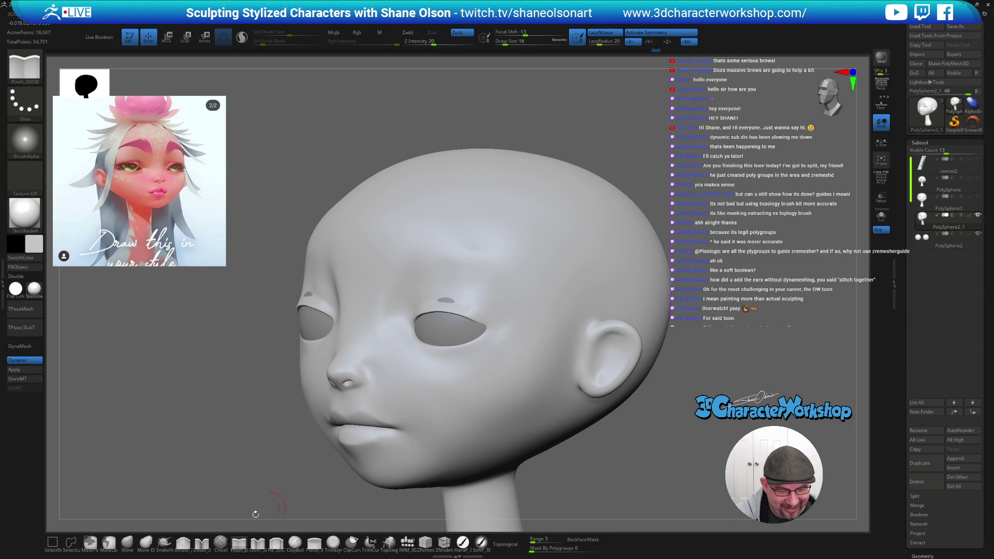
- Adjust the inner brow above the eye with the Move brush at draw size 17 and smooth it
click(131, 541)
right_drag(468, 285, 398, 287)
key(s)
mouse_move(459, 271)
right_down()
mouse_move(455, 297)
mouse_move(443, 280)
mouse_move(456, 262)
mouse_move(423, 274)
right_up()
key(bracketleft)
key(bracketleft)
key(shift)
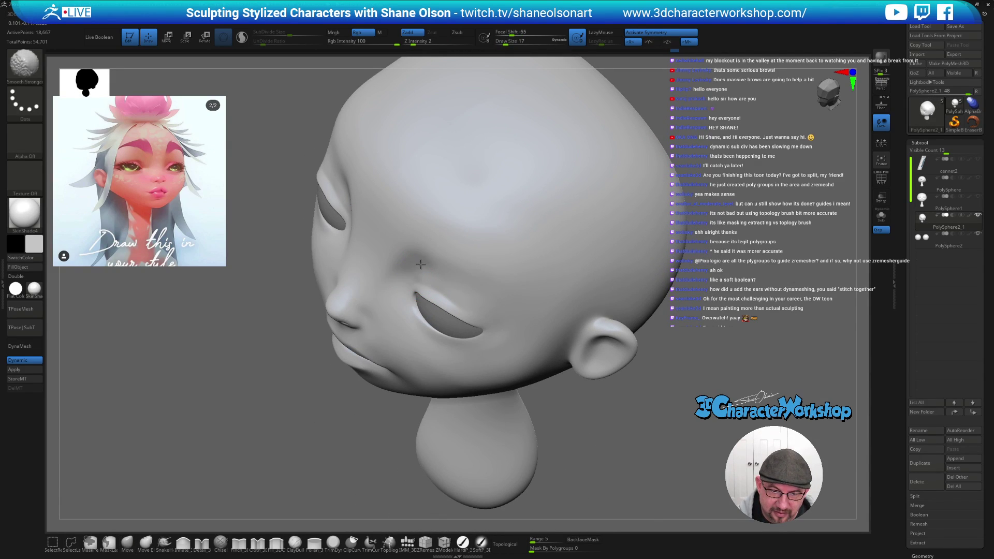
right_drag(437, 257, 435, 260)
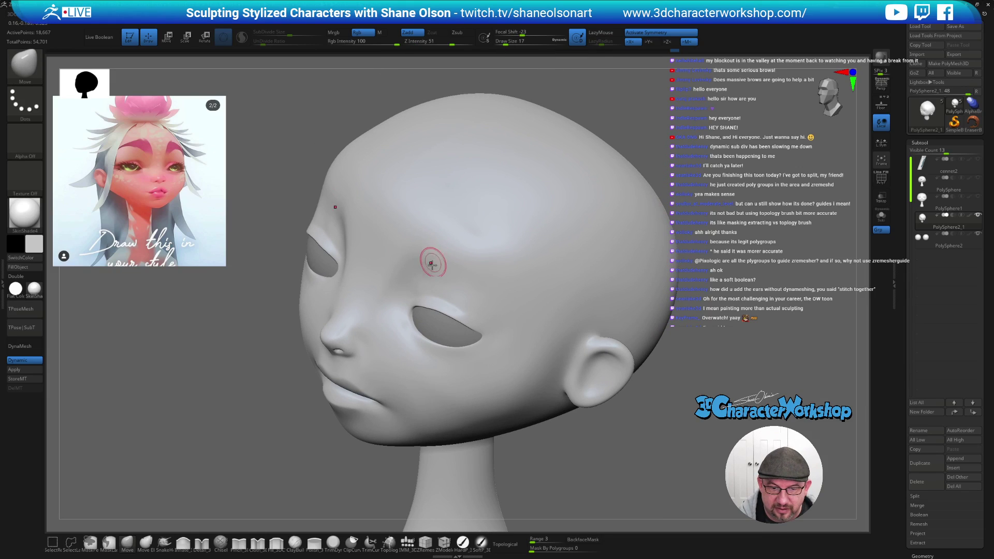
- Shape the cheek below the eye with the Move brush at draw size 31 and smooth the surface
mouse_move(505, 318)
right_down()
mouse_move(511, 297)
mouse_move(513, 319)
right_up()
ctrl+right_drag(513, 368, 507, 334)
key(s)
drag(465, 376, 468, 377)
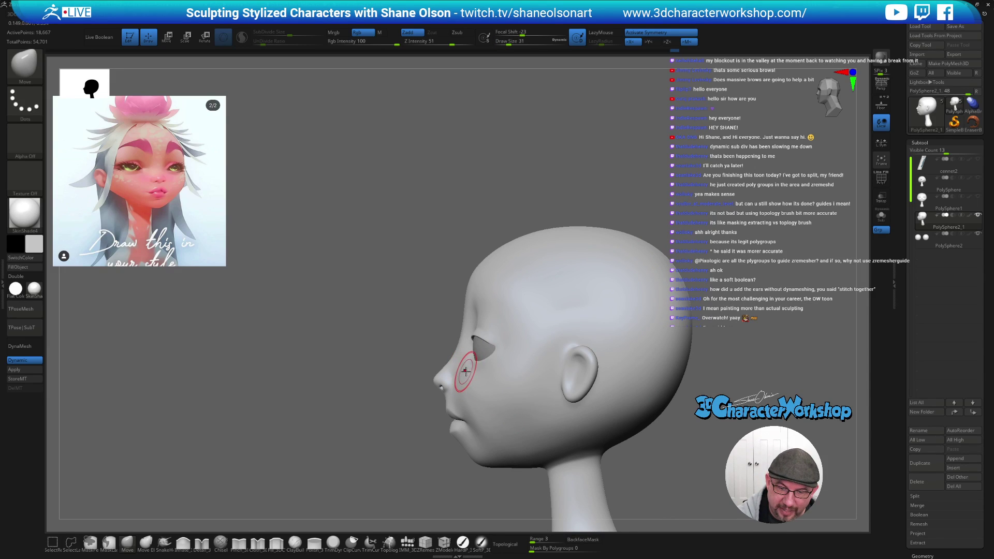
key(shift)
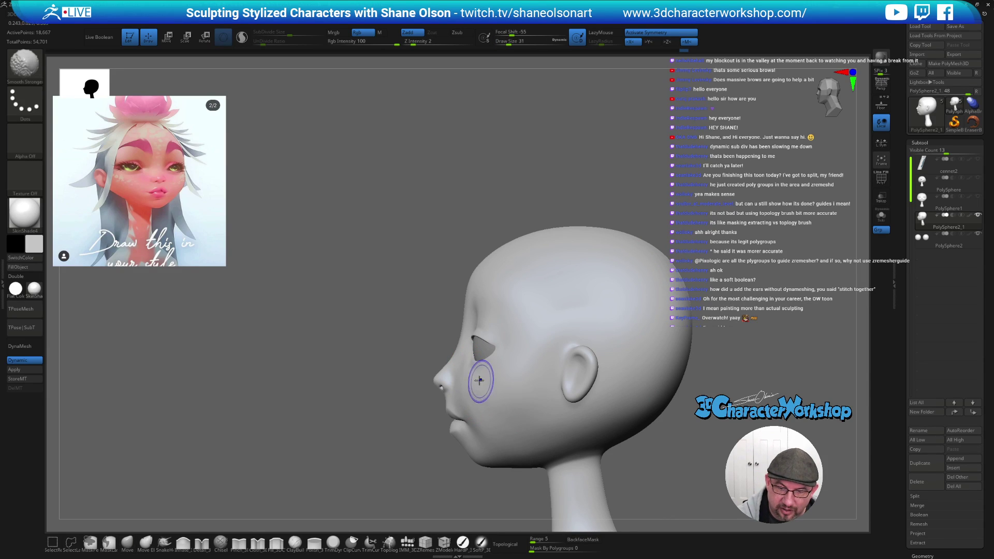
- Reshape the chin and jawline with the Move brush at draw size 54
mouse_move(487, 437)
shift+mouse_down()
mouse_move(486, 426)
mouse_move(471, 427)
mouse_move(473, 460)
shift+mouse_up()
key(bracketright)
key(bracketright)
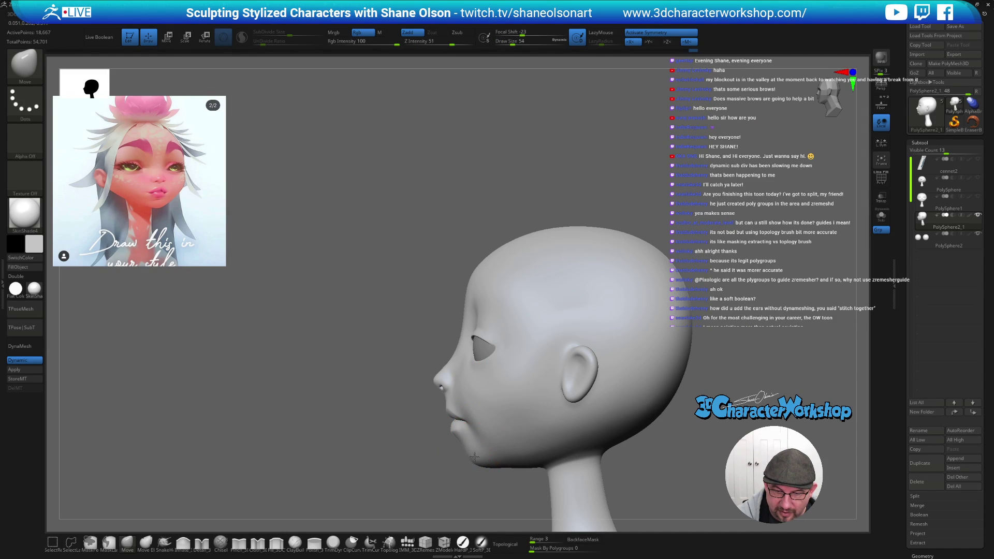
right_drag(537, 386, 556, 402)
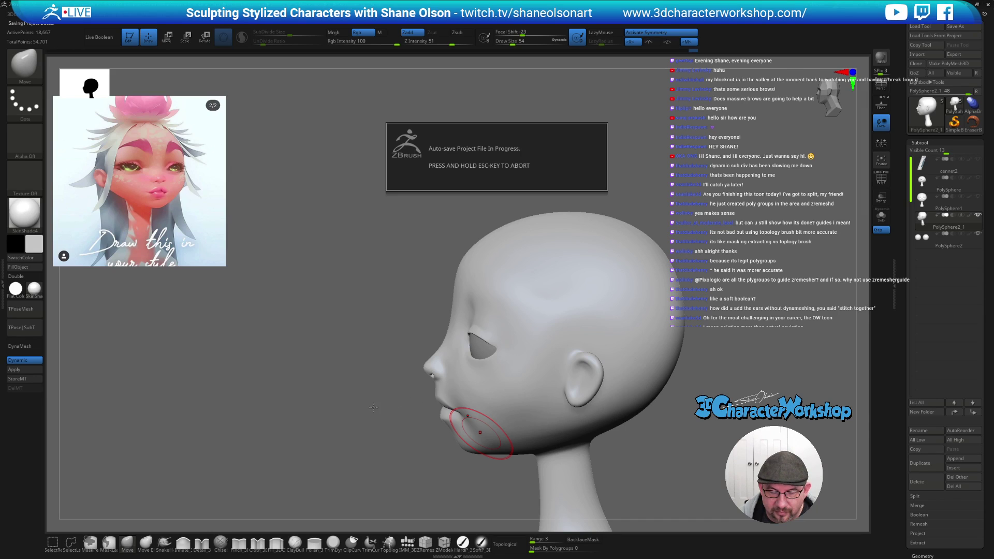
drag(374, 403, 397, 400)
drag(641, 440, 626, 444)
right_drag(626, 444, 622, 423)
ctrl+right_drag(307, 416, 312, 444)
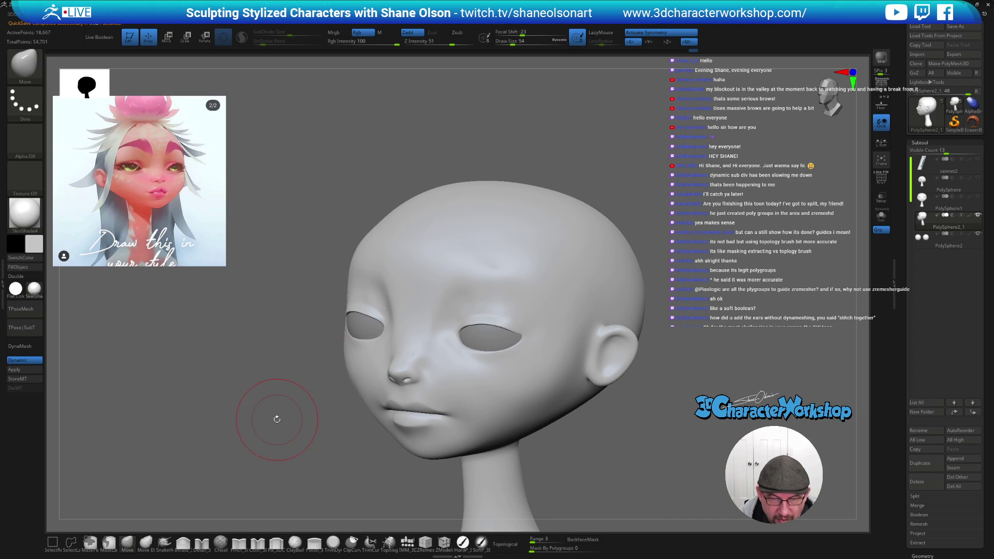
mouse_move(283, 411)
ctrl+right_down()
mouse_move(280, 390)
mouse_move(608, 376)
mouse_move(633, 405)
mouse_move(564, 409)
mouse_move(582, 408)
mouse_move(595, 423)
ctrl+right_up()
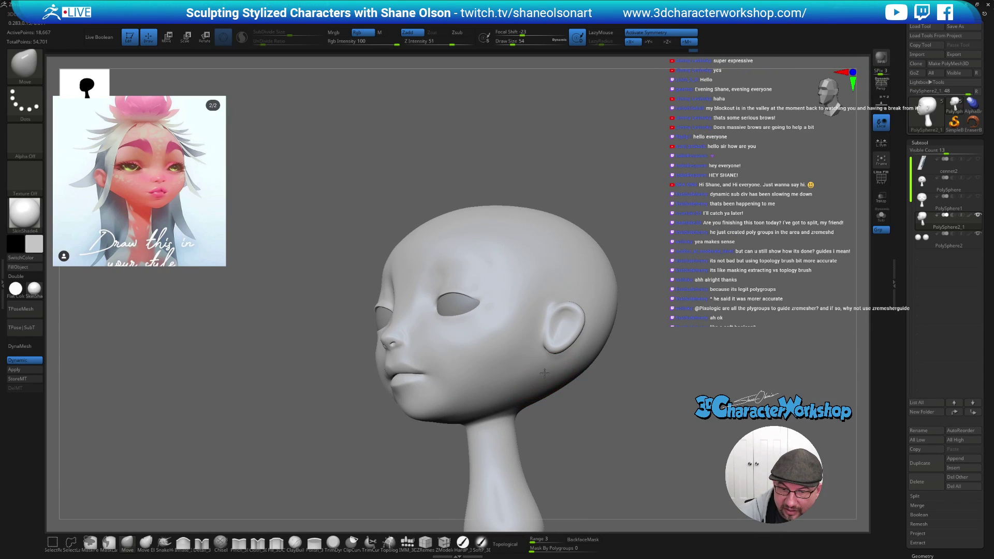
- Refine the rear jaw and its transition into the neck with Move strokes at draw size 54, smoothing the junction
right_drag(549, 395, 563, 364)
mouse_move(585, 404)
right_down()
mouse_move(577, 388)
mouse_move(508, 407)
right_up()
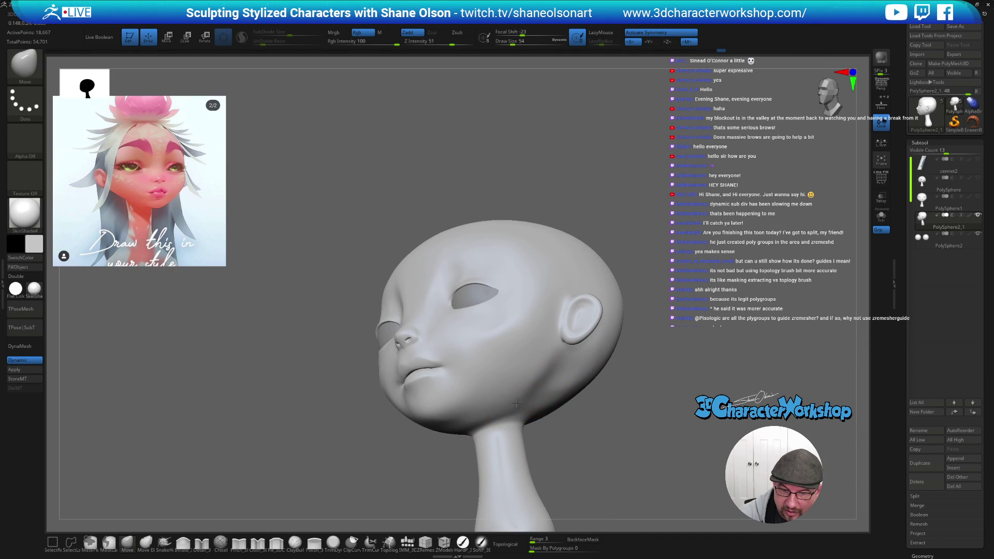
key(shift)
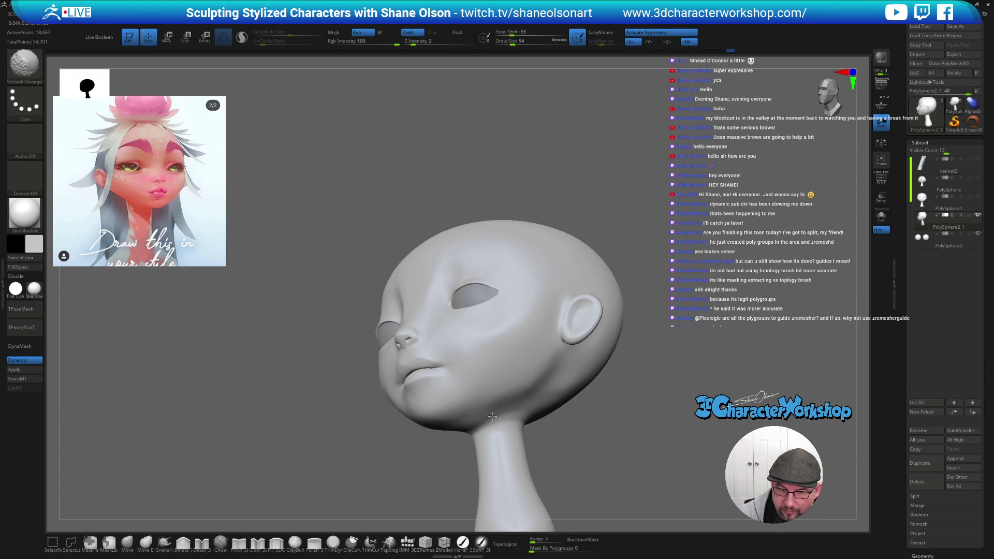
shift+drag(493, 417, 502, 415)
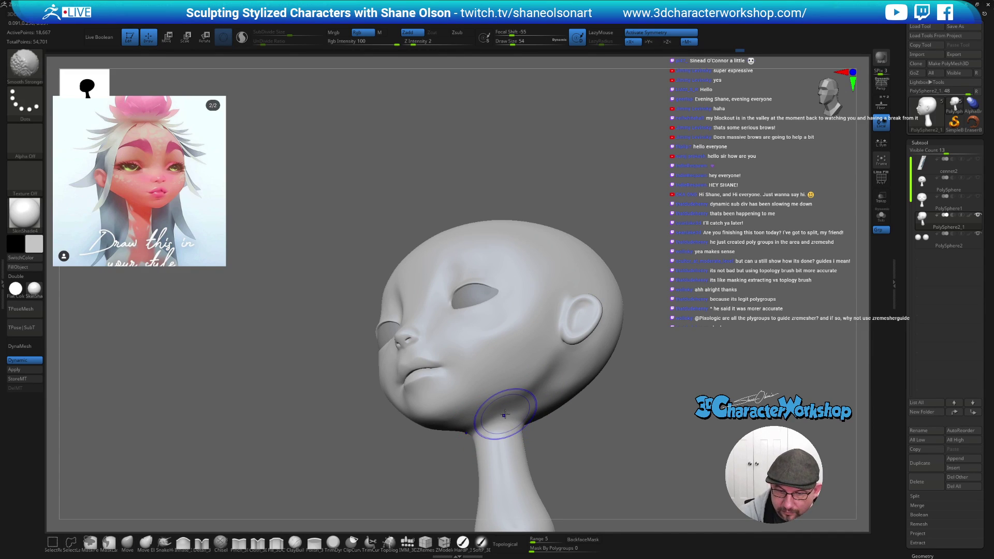
- Set the Smooth brush intensity to 6 and smooth the area below the ear at draw size 87
shift+click(422, 45)
shift+drag(496, 432, 485, 430)
mouse_move(548, 418)
mouse_down()
mouse_move(577, 399)
mouse_move(577, 431)
mouse_move(547, 376)
mouse_move(563, 359)
mouse_move(549, 380)
mouse_up()
key(s)
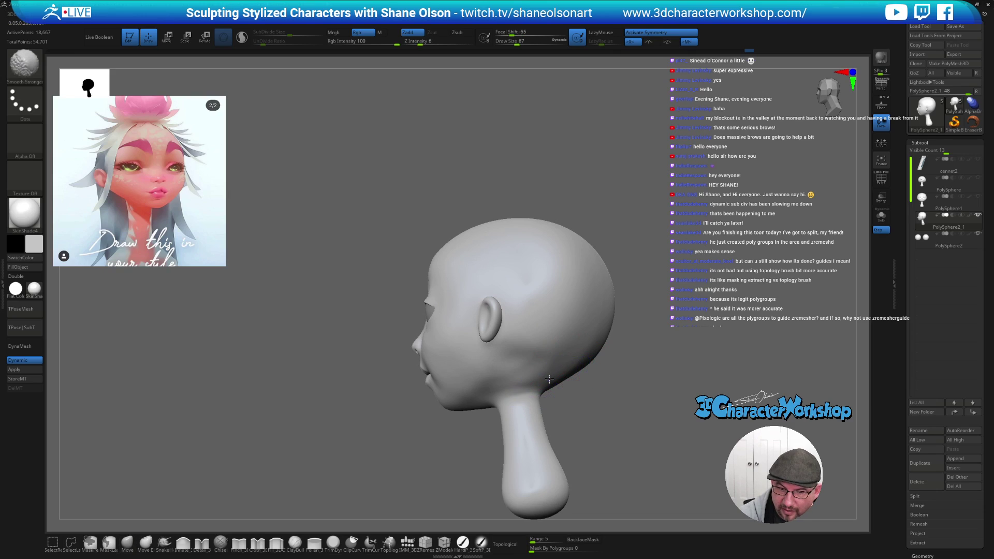
key(shift)
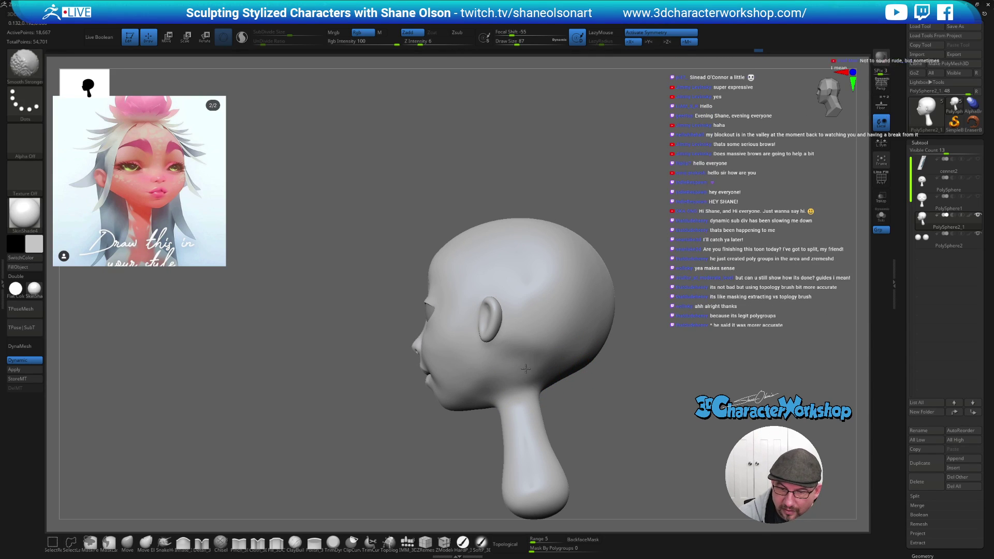
mouse_move(609, 396)
mouse_down()
mouse_move(610, 406)
mouse_move(561, 351)
mouse_move(525, 358)
mouse_move(526, 347)
mouse_up()
- Refine the side of the face and jaw with resized Move strokes and smooth the area
key(s)
right_drag(458, 308, 476, 312)
key(s)
drag(451, 316, 448, 317)
mouse_move(443, 314)
right_down()
mouse_move(448, 300)
mouse_move(466, 304)
mouse_move(434, 310)
right_up()
key(shift)
mouse_move(485, 334)
right_down()
mouse_move(501, 366)
mouse_move(461, 368)
mouse_move(458, 382)
mouse_move(477, 355)
mouse_move(537, 372)
mouse_move(480, 323)
right_up()
right_drag(513, 368, 469, 320)
- Adjust the front of the neck below the jaw with the Move brush at draw size 68
mouse_move(497, 390)
right_down()
mouse_move(452, 323)
mouse_move(523, 386)
mouse_move(559, 382)
mouse_move(557, 392)
mouse_move(493, 343)
right_up()
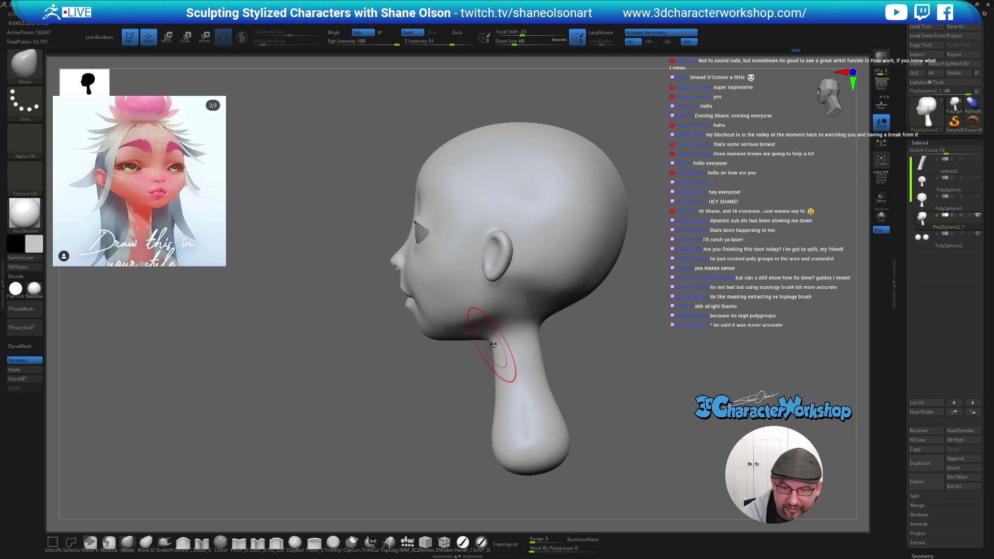
right_drag(470, 386, 479, 357)
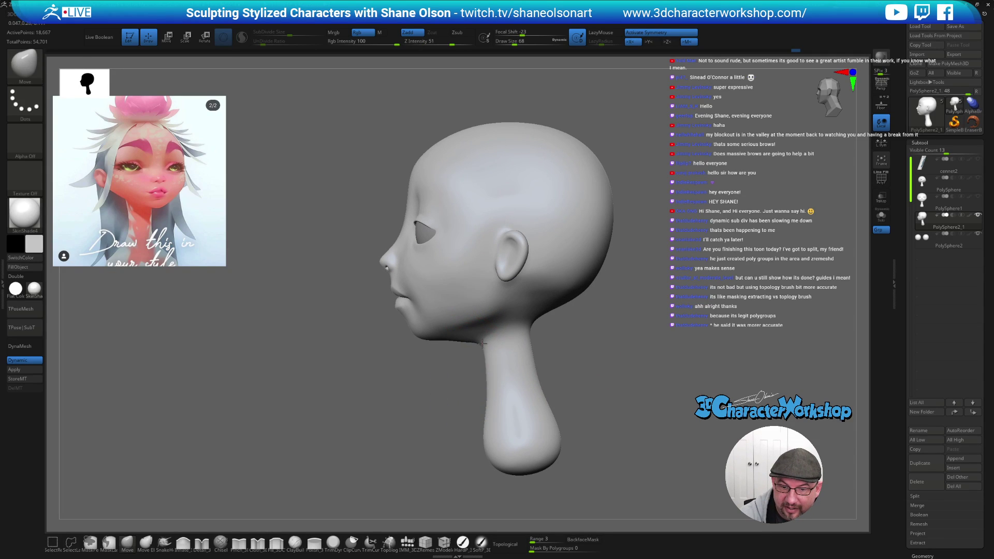
mouse_move(461, 395)
right_down()
mouse_move(479, 344)
mouse_move(483, 382)
right_up()
- Smooth the back of the skull behind the ear with a resized brush
key(s)
mouse_move(564, 291)
mouse_down()
mouse_move(581, 288)
mouse_move(572, 280)
mouse_up()
key(s)
key(shift)
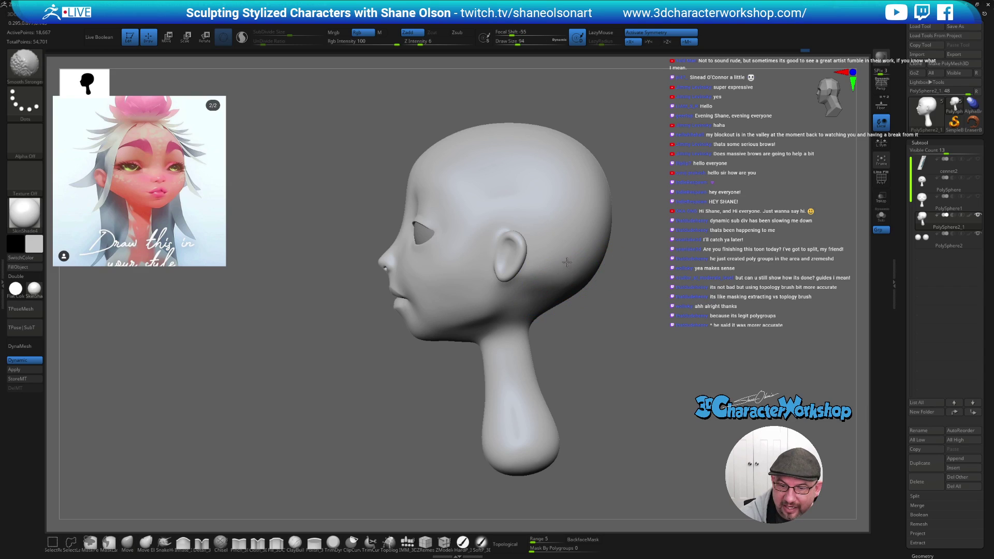
- Refine the nape where the skull meets the neck with the Move brush, reducing the draw size to 49, and smooth it
key(s)
drag(568, 322, 547, 336)
key(s)
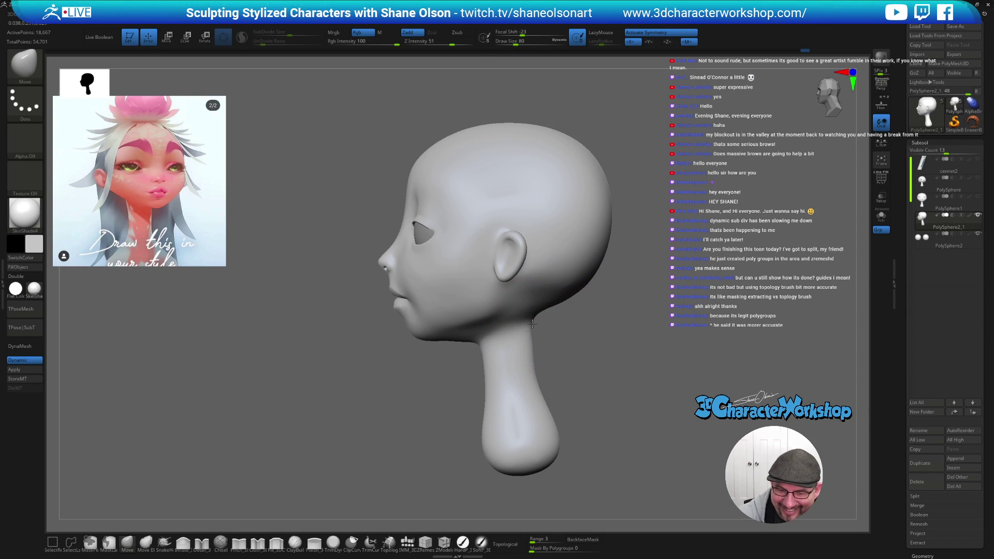
key(shift)
key(s)
drag(528, 337, 524, 338)
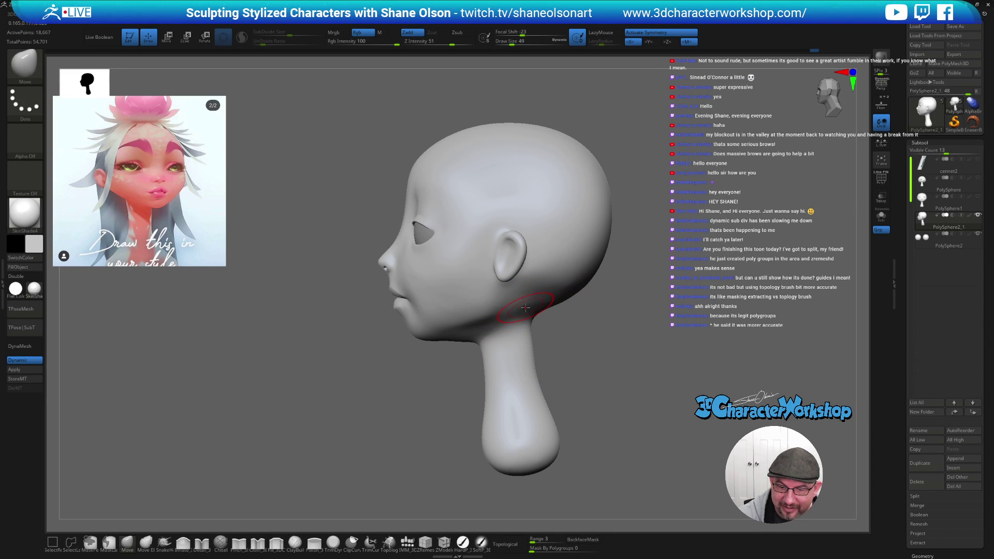
key(shift)
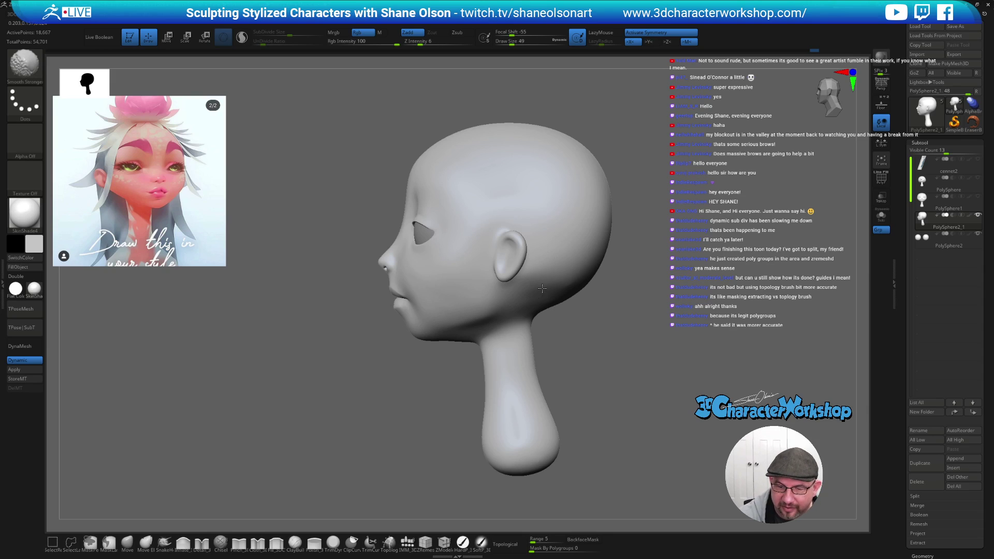
- Smooth the base of the skull from behind at draw size 87 and adjust the neck with the Move brush at draw size 65
mouse_move(592, 337)
mouse_down()
mouse_move(564, 355)
mouse_move(599, 335)
mouse_move(608, 317)
mouse_move(602, 325)
mouse_move(600, 299)
mouse_up()
key(s)
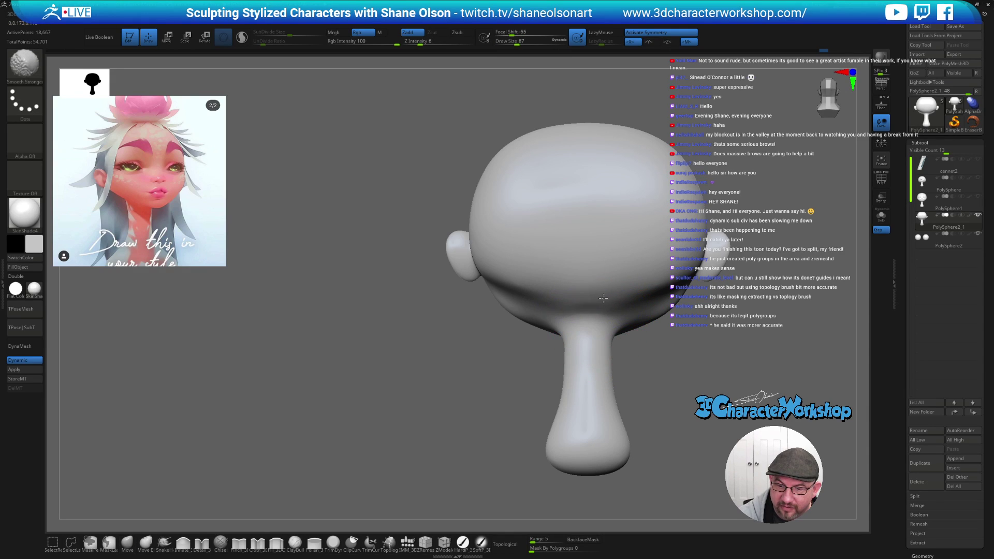
shift+drag(534, 289, 569, 298)
mouse_move(595, 355)
mouse_down()
mouse_move(623, 346)
mouse_move(615, 377)
mouse_move(593, 386)
mouse_up()
mouse_move(613, 380)
mouse_down()
mouse_move(596, 383)
mouse_move(612, 381)
mouse_up()
key(s)
mouse_move(528, 310)
mouse_down()
mouse_move(507, 305)
mouse_move(503, 317)
mouse_up()
shift+drag(617, 388, 584, 393)
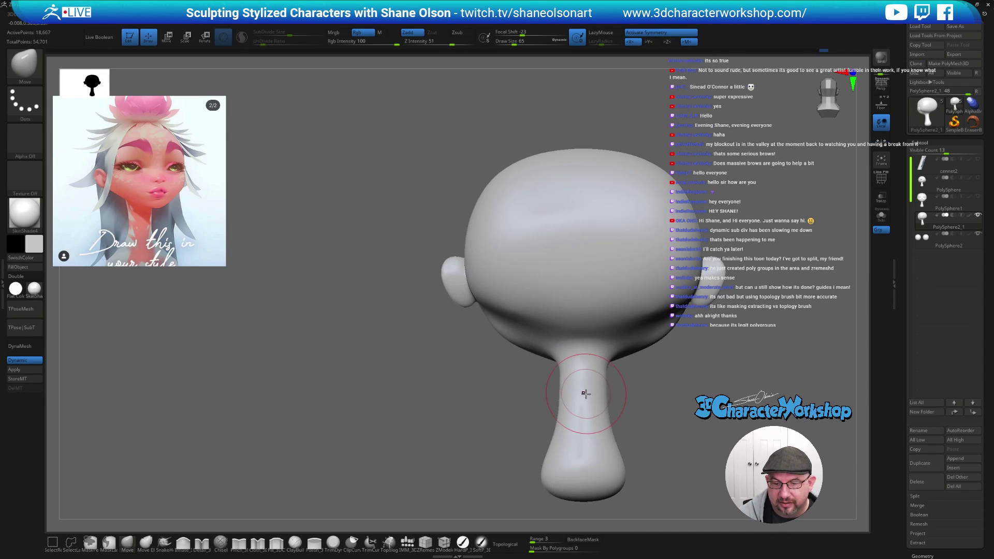
alt+drag(667, 423, 606, 410)
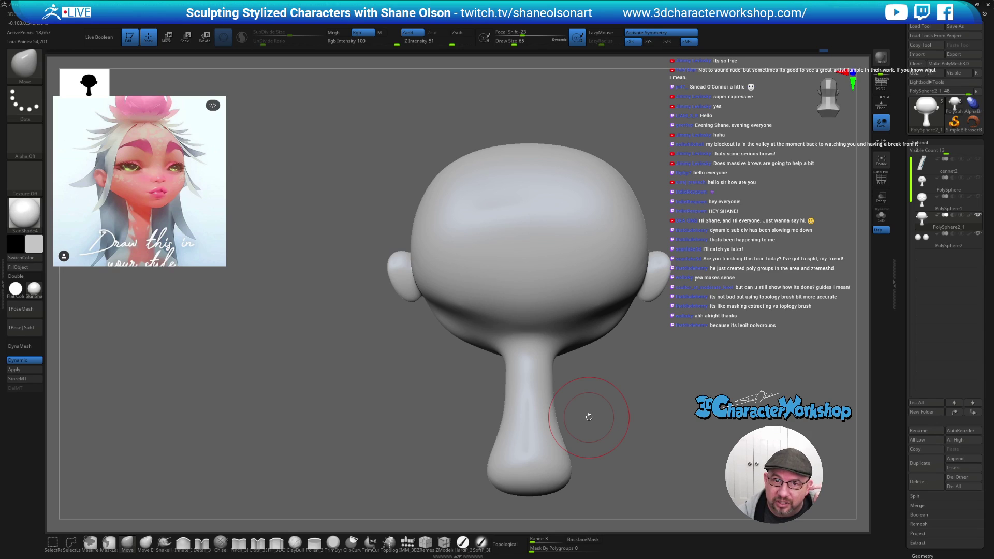
- Adjust the center of the skull base above the neck with the Move brush at draw size 77
key(s)
drag(402, 381, 404, 382)
drag(531, 334, 531, 325)
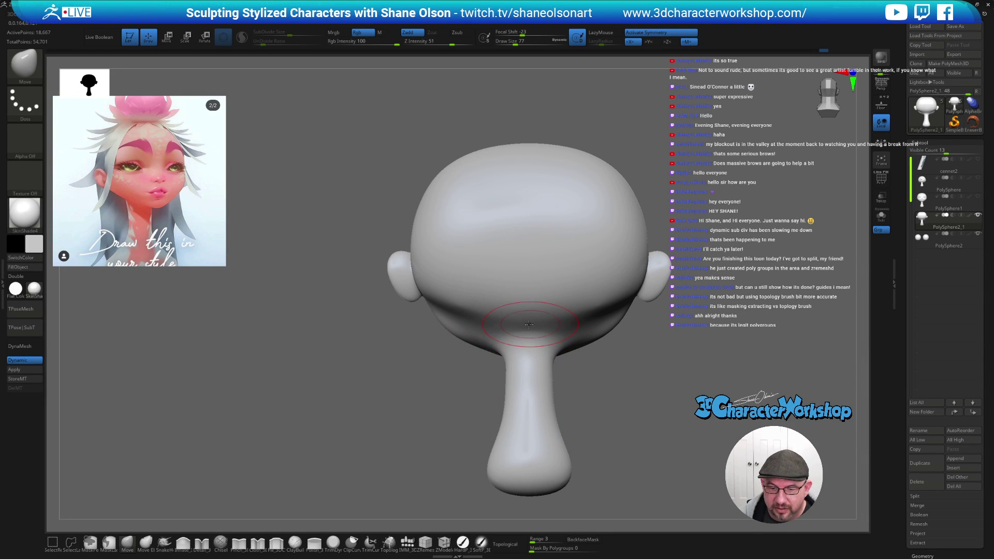
drag(399, 389, 467, 374)
- Refine the nose bridge and inner eye area from the front with the Move brush, finishing at draw size 35
drag(614, 362, 588, 357)
mouse_move(587, 357)
mouse_down()
mouse_move(622, 362)
mouse_move(623, 383)
mouse_move(564, 386)
mouse_move(575, 406)
mouse_move(562, 402)
mouse_up()
key(s)
key(s)
right_drag(469, 295, 460, 292)
key(s)
drag(464, 298, 457, 298)
mouse_move(457, 299)
right_down()
mouse_move(456, 318)
mouse_move(473, 277)
mouse_move(488, 287)
right_up()
key(bracketright)
drag(481, 295, 488, 296)
right_drag(489, 298, 486, 285)
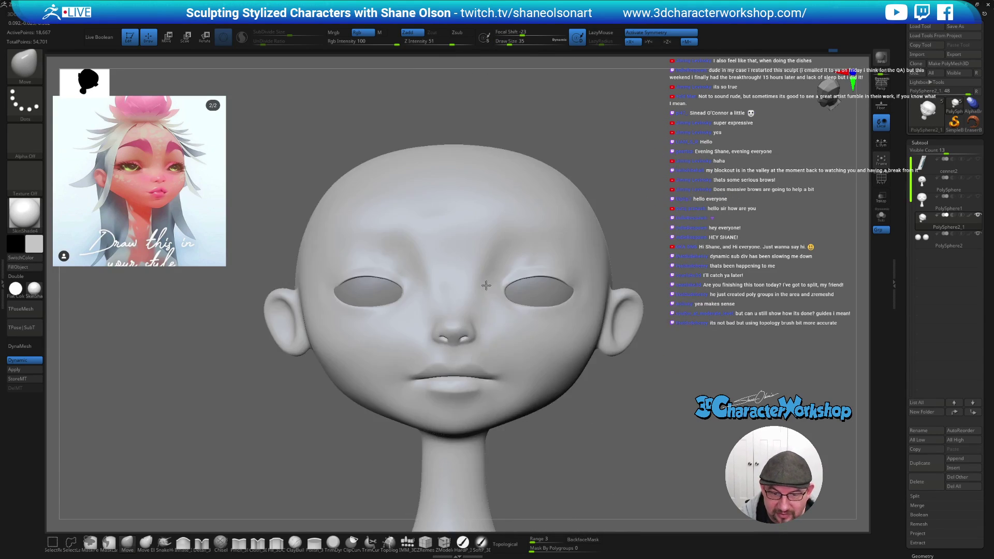
- Round the outline of the crown and upper forehead with the Move brush at draw size 74
ctrl+right_drag(626, 437, 597, 400)
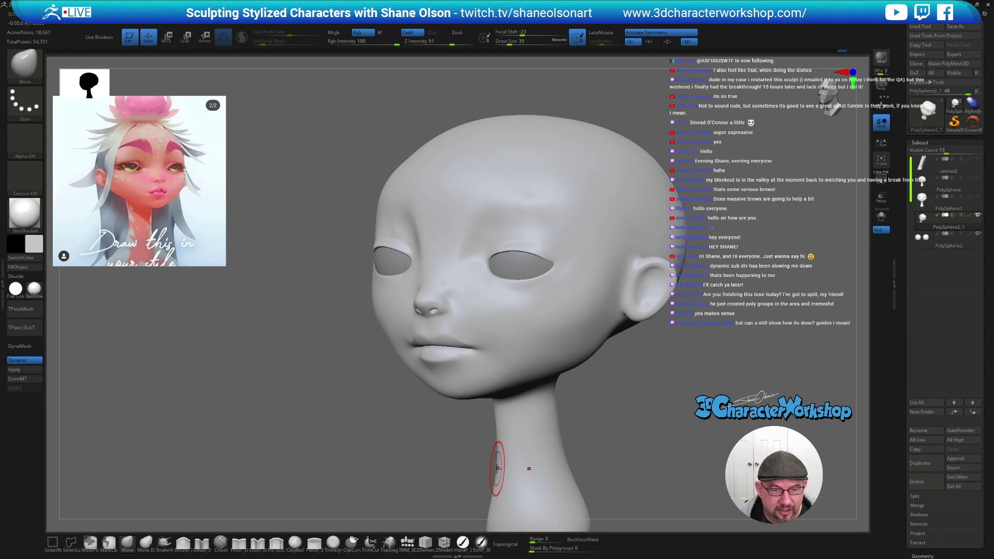
key(s)
drag(358, 356, 364, 356)
drag(416, 151, 409, 144)
right_drag(389, 150, 433, 162)
drag(389, 146, 380, 142)
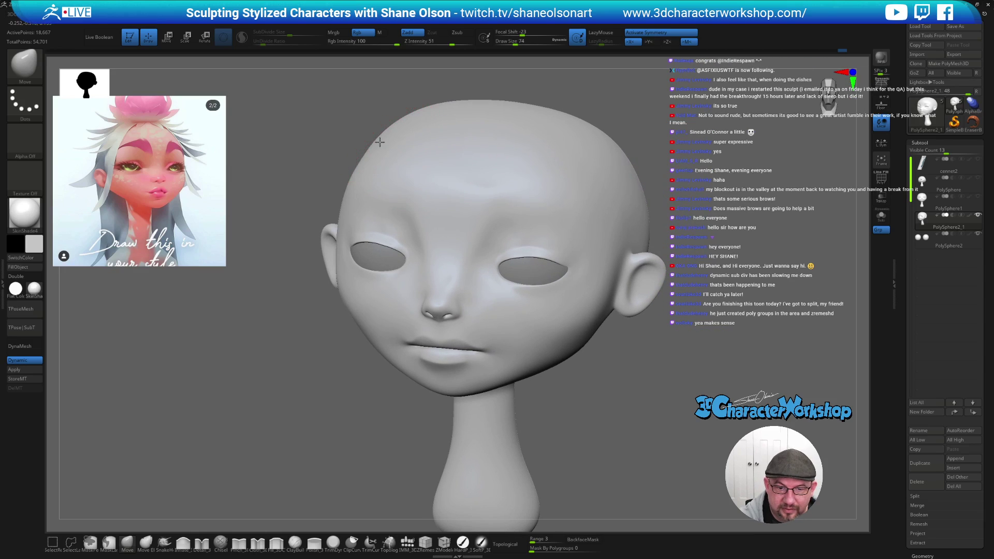
ctrl+right_drag(409, 148, 505, 181)
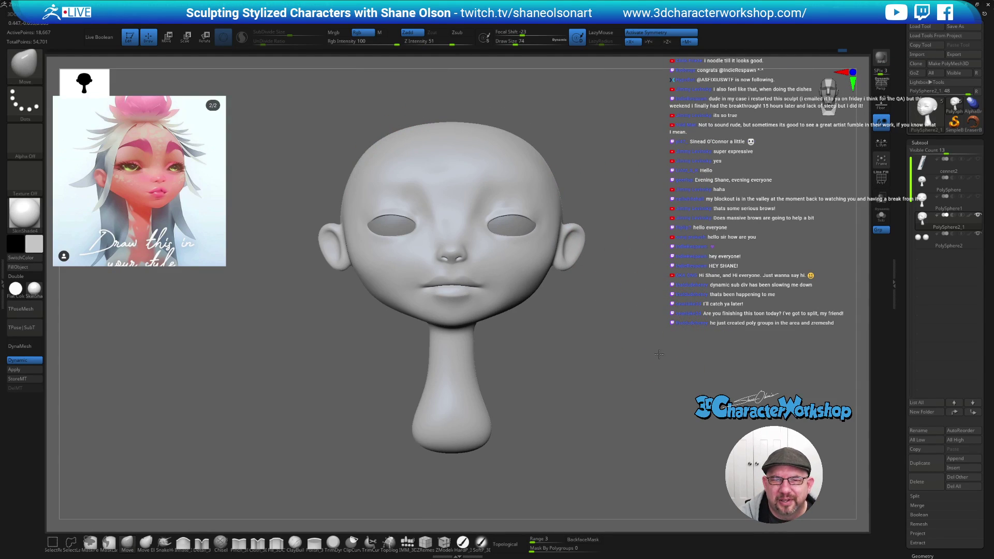
ctrl+right_drag(659, 354, 662, 347)
mouse_move(630, 285)
ctrl+right_down()
mouse_move(619, 325)
mouse_move(643, 352)
ctrl+right_up()
key(s)
drag(674, 387, 669, 387)
alt+right_drag(732, 311, 681, 342)
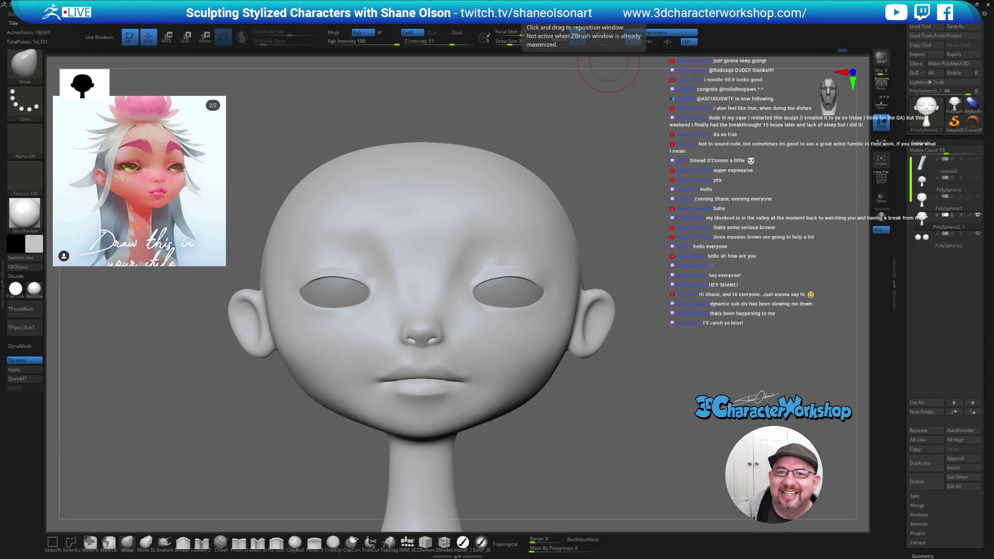
mouse_move(625, 413)
mouse_down()
mouse_move(617, 437)
mouse_move(598, 438)
mouse_move(644, 455)
mouse_up()
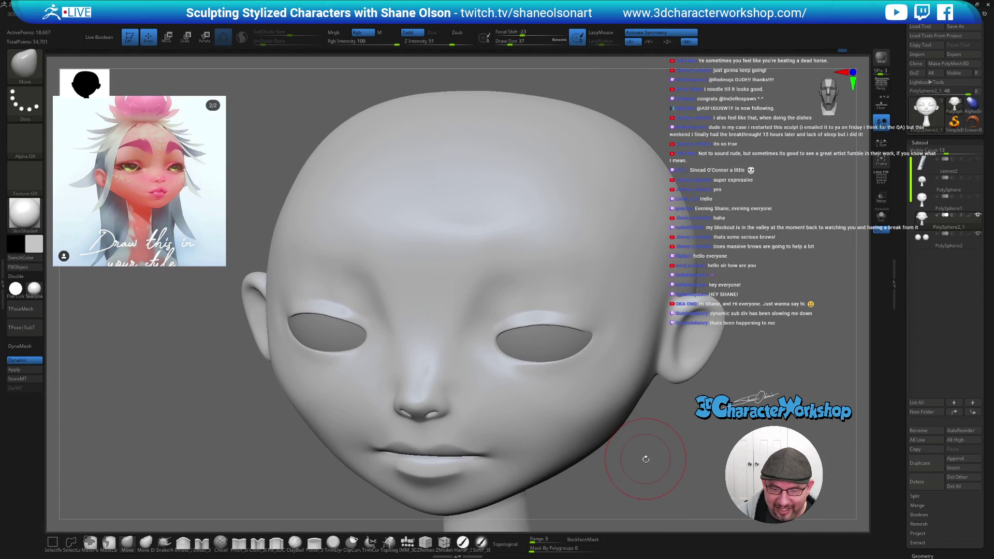
- Tighten the outer parts of the upper eyelid folds with the Pinch brush at draw size 16
click(239, 544)
key(bracketleft)
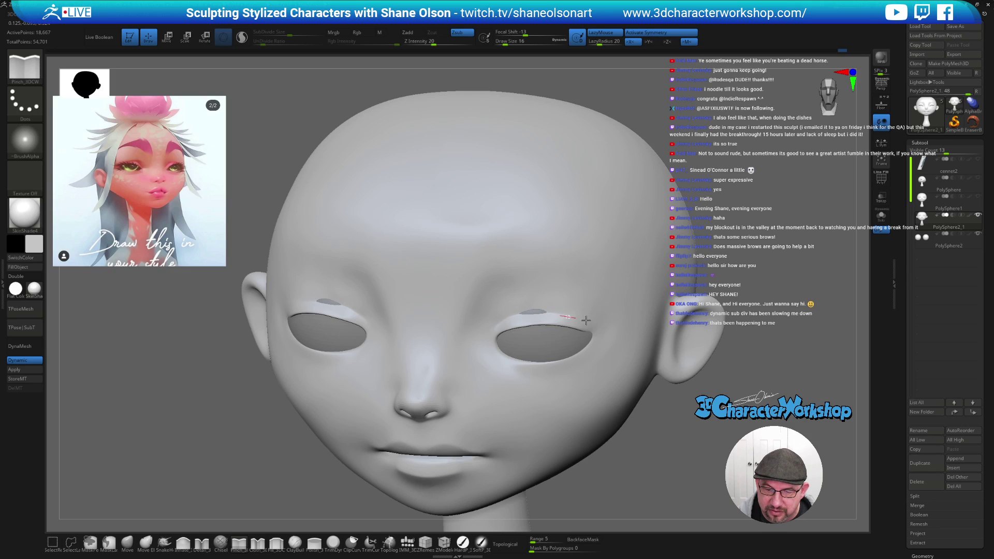
mouse_move(603, 306)
right_down()
mouse_move(578, 304)
mouse_move(561, 275)
right_up()
key(shift)
mouse_move(580, 327)
right_down()
mouse_move(595, 337)
mouse_move(608, 308)
mouse_move(578, 332)
right_up()
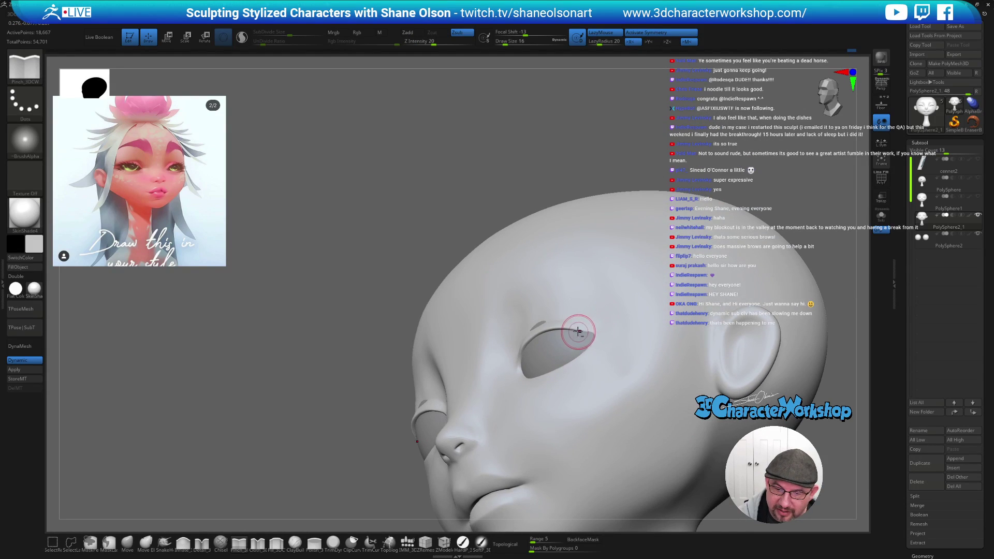
drag(604, 338, 599, 328)
mouse_move(599, 328)
right_down()
mouse_move(616, 349)
mouse_move(607, 359)
mouse_move(573, 360)
mouse_move(523, 321)
mouse_move(505, 290)
right_up()
- Refine the upper eyelids and inner brows with the Move brush at draw sizes 16 and 22, smoothing the brow area
click(126, 543)
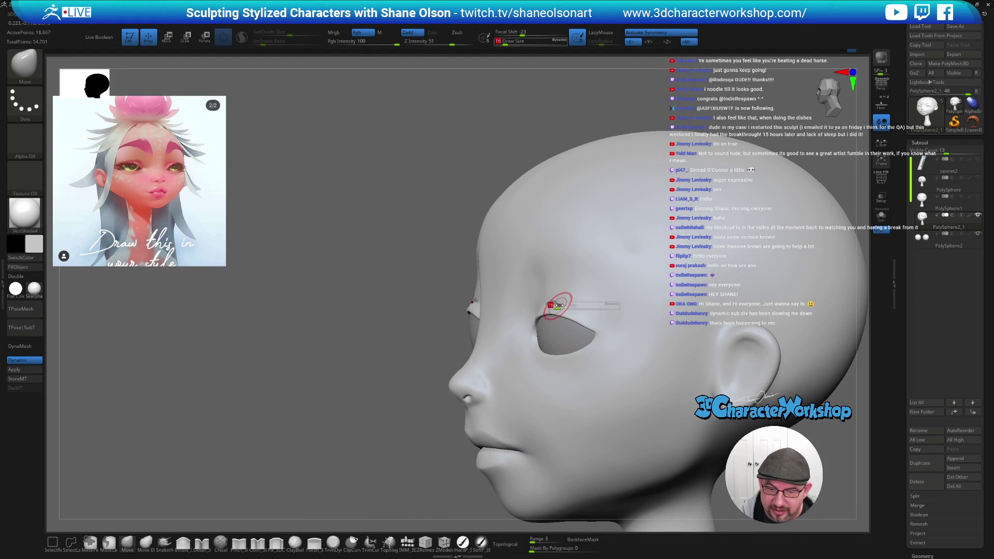
drag(555, 302, 557, 298)
right_drag(561, 305, 596, 301)
right_drag(532, 276, 510, 283)
key(s)
drag(528, 286, 523, 286)
mouse_move(527, 283)
right_down()
mouse_move(515, 284)
mouse_move(543, 281)
mouse_move(483, 306)
right_up()
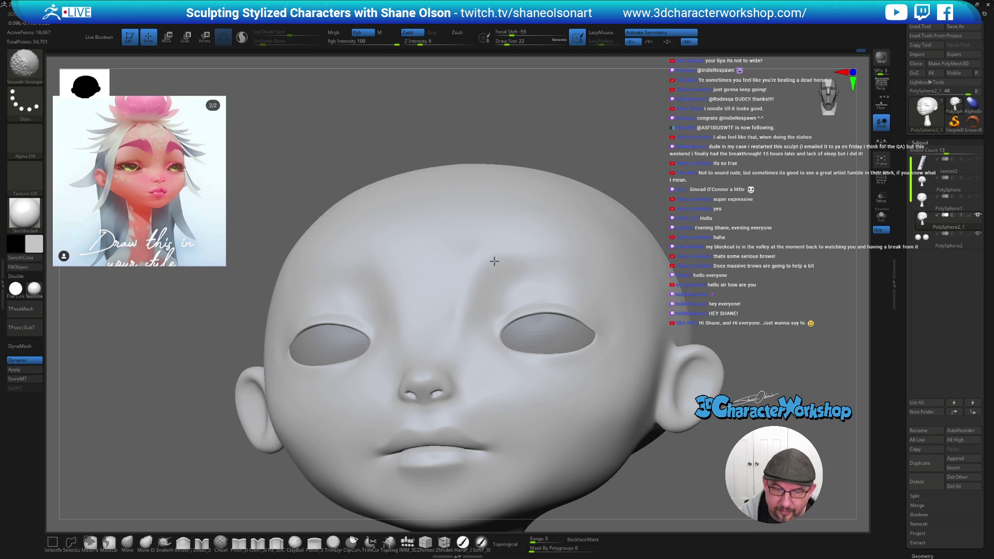
mouse_move(561, 262)
right_down()
mouse_move(570, 264)
mouse_move(551, 246)
right_up()
alt+right_drag(550, 246, 532, 217)
- Refine the upper lip and mouth corners with the Move brush at draw size 18
right_drag(610, 387, 600, 425)
key(s)
drag(476, 337, 473, 338)
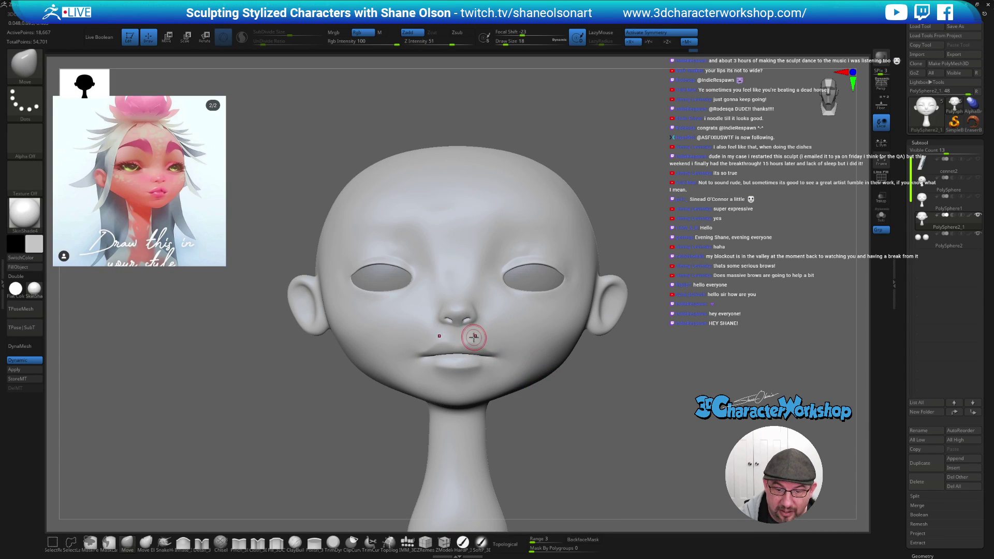
mouse_move(469, 337)
right_down()
mouse_move(471, 306)
mouse_move(506, 348)
mouse_move(475, 342)
mouse_move(521, 326)
mouse_move(568, 413)
right_up()
drag(592, 392, 496, 373)
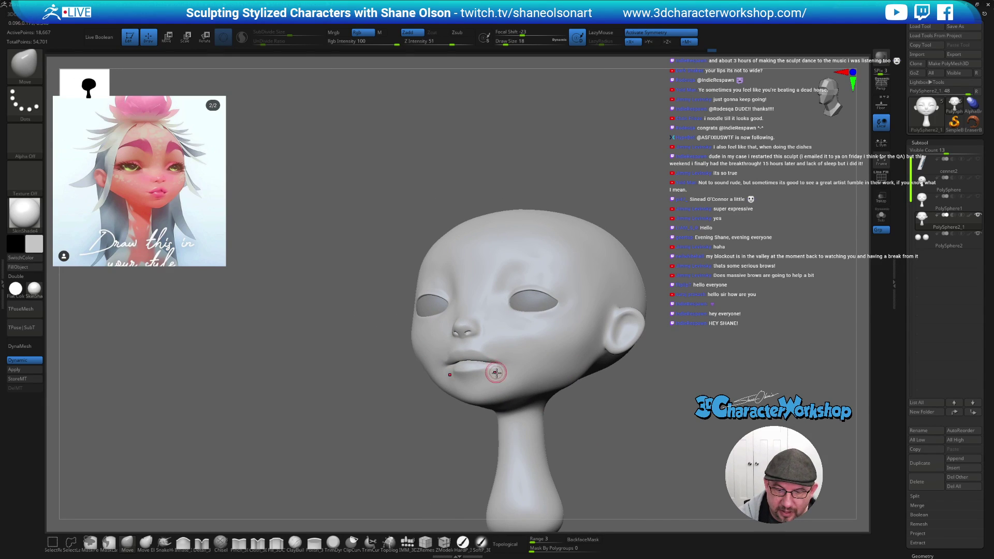
right_drag(510, 359, 519, 368)
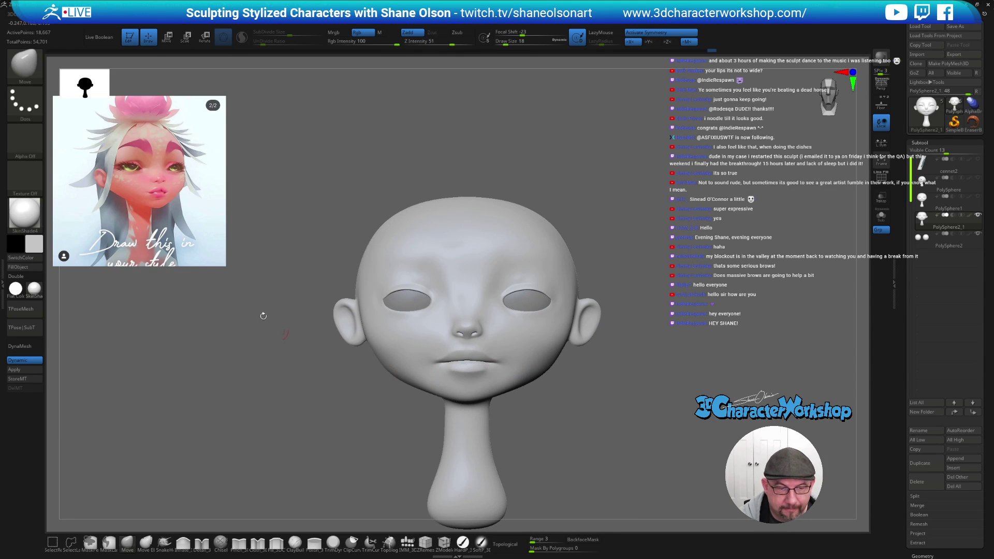
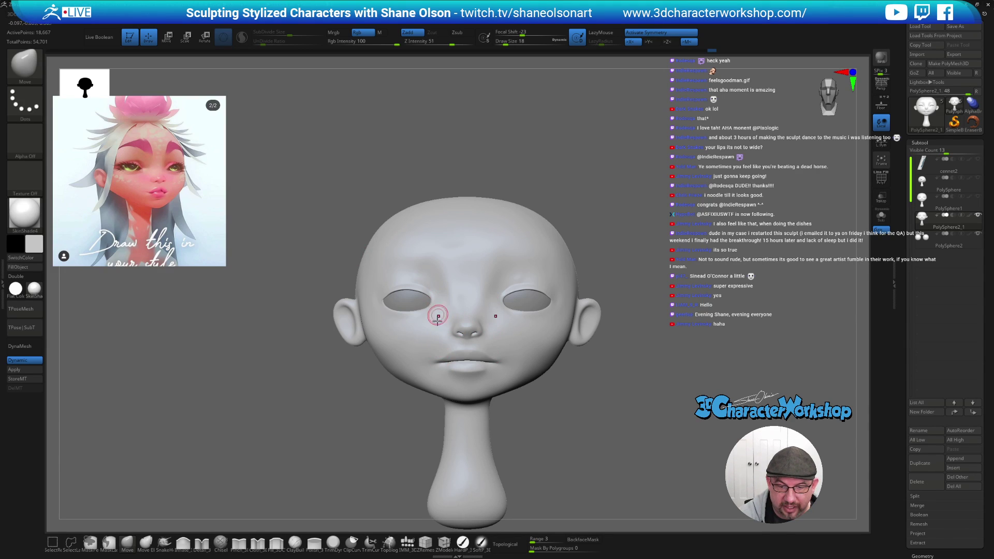
- Refine the inner eye corners with the Move brush at draw size 18, smoothing with a draw size of 17
mouse_move(511, 303)
right_down()
mouse_move(496, 309)
mouse_move(469, 289)
mouse_move(440, 300)
right_up()
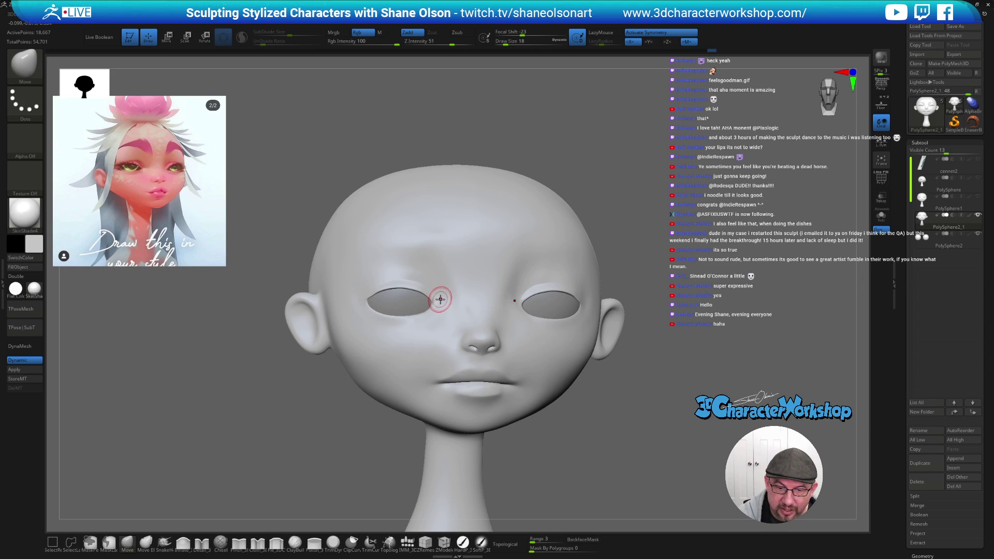
drag(433, 301, 437, 306)
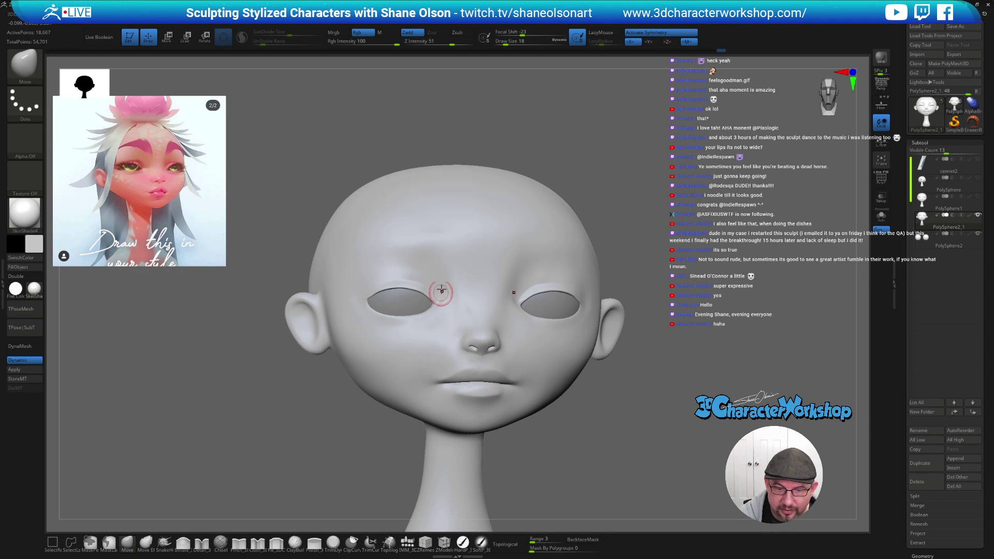
mouse_move(505, 340)
right_down()
mouse_move(520, 364)
mouse_move(548, 361)
mouse_move(523, 363)
mouse_move(532, 362)
right_up()
key(s)
drag(488, 368, 498, 354)
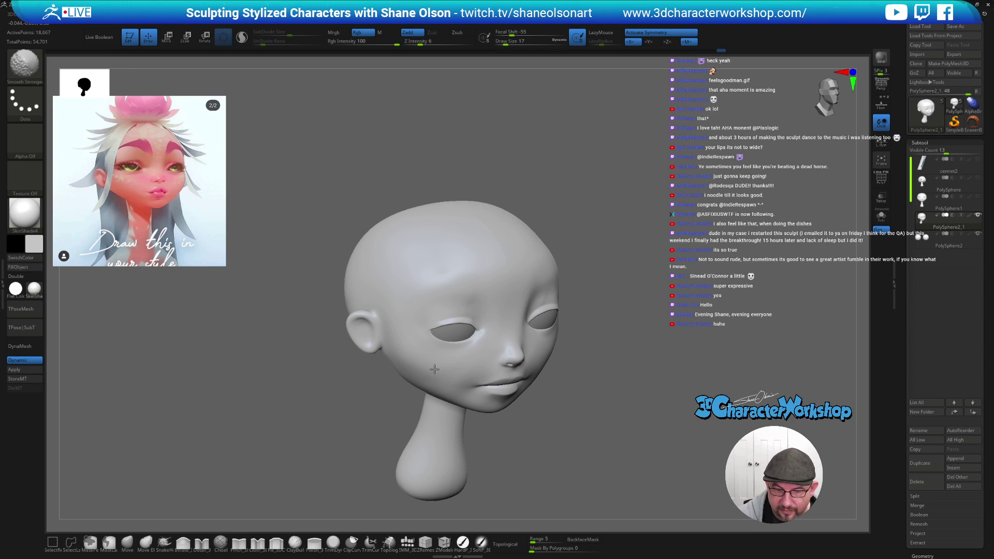
- Adjust the outer upper eyelids with the Move brush at draw sizes 37 and 12, smoothing the area above the eyes
mouse_move(556, 373)
right_down()
mouse_move(640, 407)
mouse_move(640, 386)
right_up()
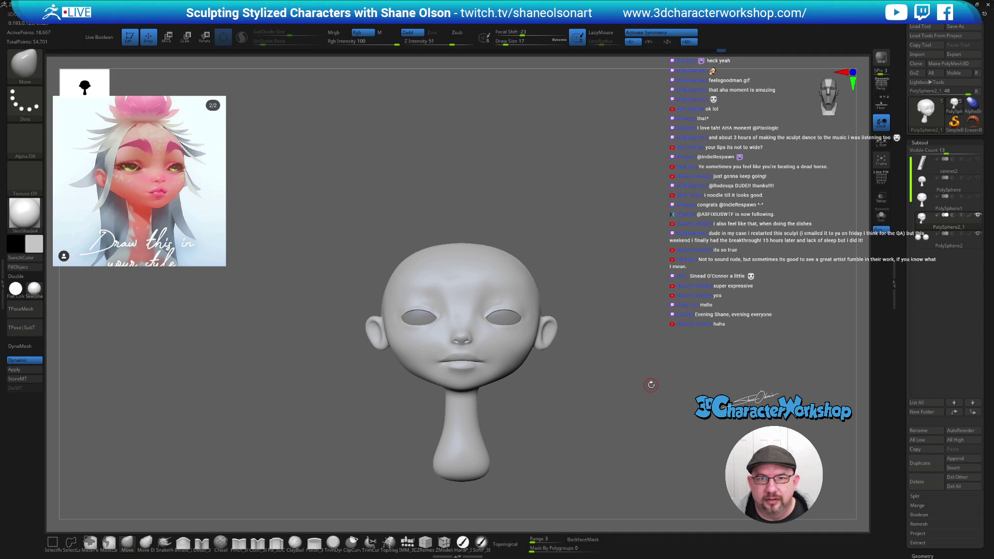
mouse_move(653, 275)
ctrl+right_down()
mouse_move(656, 301)
mouse_move(640, 270)
ctrl+right_up()
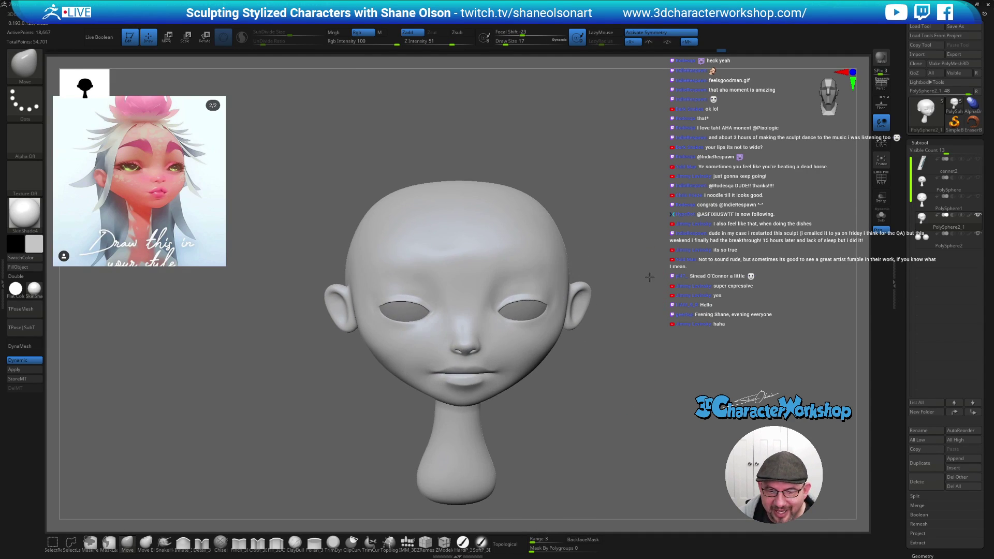
mouse_move(622, 233)
right_down()
mouse_move(651, 255)
mouse_move(651, 275)
right_up()
key(bracketright)
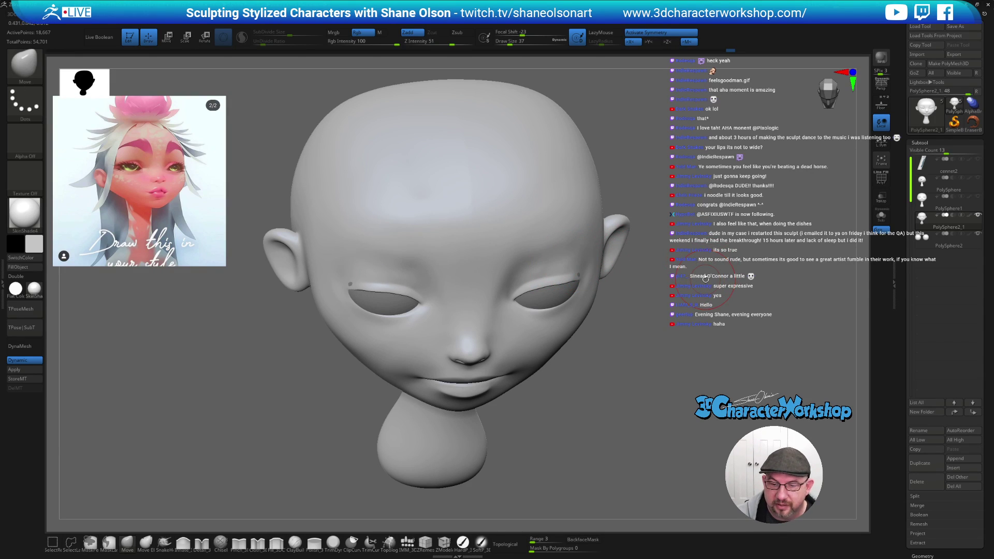
mouse_move(687, 403)
mouse_down()
mouse_move(673, 371)
mouse_move(688, 398)
mouse_up()
key([)
drag(582, 280, 585, 281)
right_drag(596, 291, 577, 281)
key(s)
drag(559, 254, 554, 255)
key(shift)
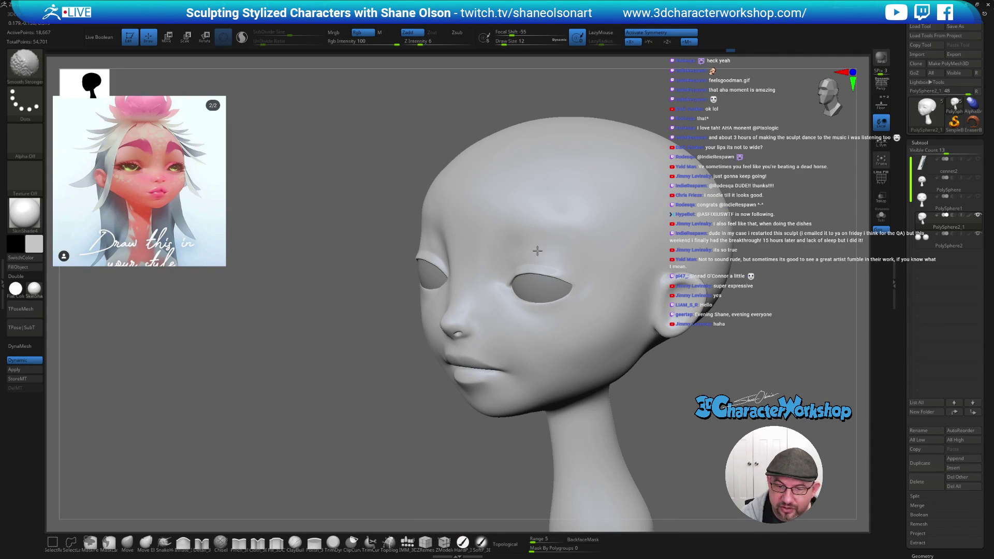
- Shape the cheeks beside the nose and below the inner eye corners with the Move brush at draw size 27, smoothing them
mouse_move(611, 297)
right_down()
mouse_move(624, 295)
mouse_move(603, 378)
right_up()
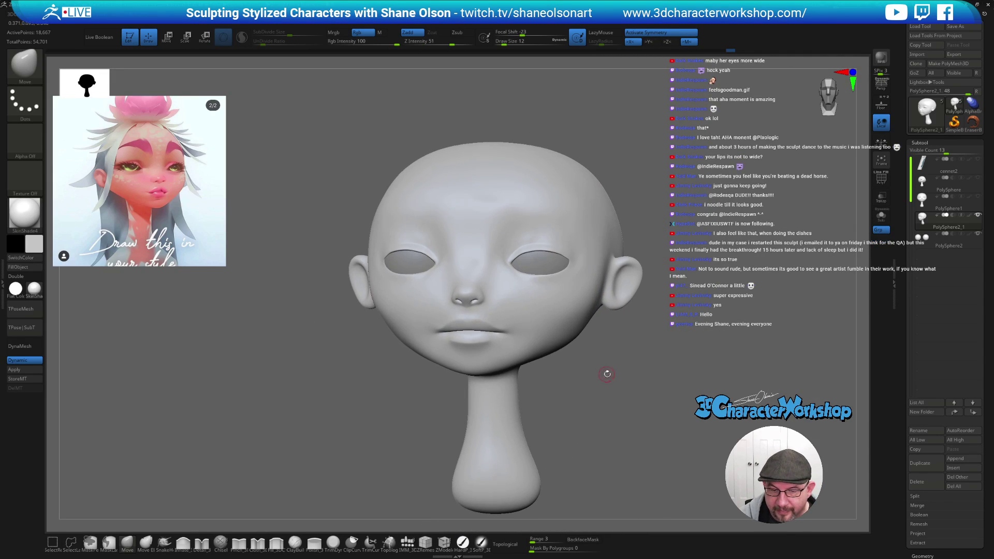
drag(565, 380, 569, 380)
shift+drag(509, 295, 509, 263)
mouse_move(506, 264)
right_down()
mouse_move(501, 282)
mouse_move(488, 282)
right_up()
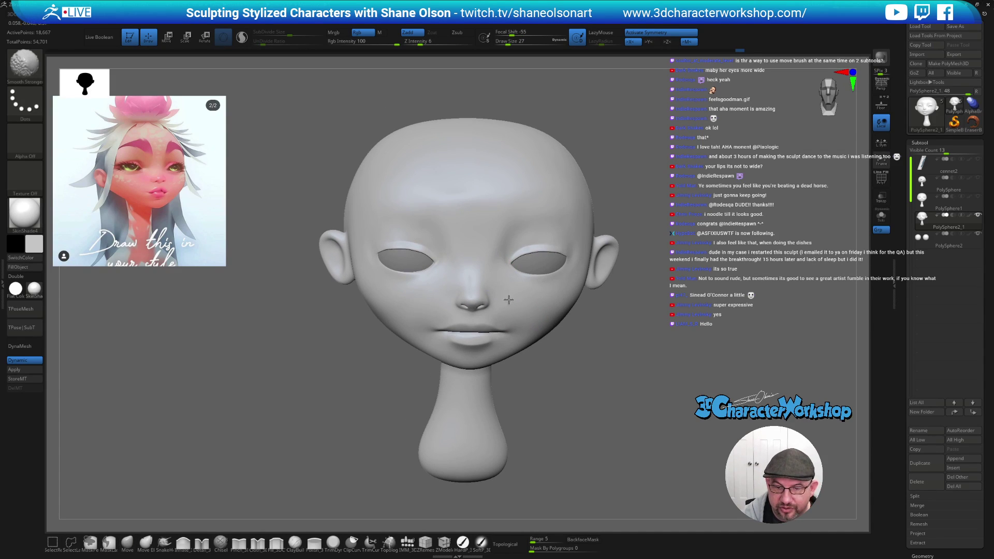
right_drag(628, 406, 621, 429)
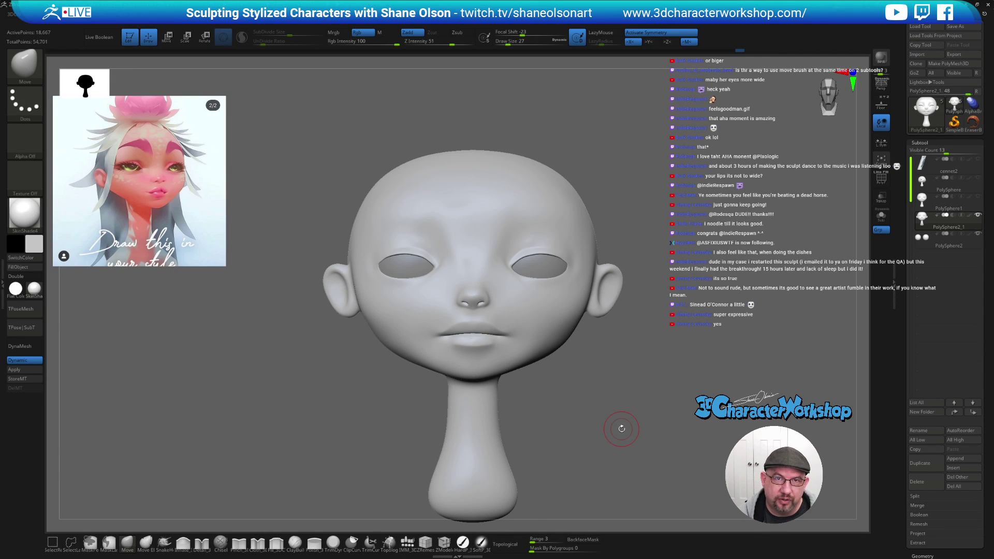
- Reshape the lower back of the skull behind the ears with the Move brush at draw size 83
mouse_move(640, 378)
mouse_down()
mouse_move(629, 378)
mouse_move(654, 382)
mouse_up()
key(s)
drag(625, 258, 616, 259)
drag(618, 265, 616, 267)
drag(623, 273, 621, 274)
mouse_move(643, 319)
mouse_down()
mouse_move(656, 318)
mouse_move(623, 284)
mouse_up()
right_drag(635, 285, 627, 254)
mouse_move(664, 320)
mouse_down()
mouse_move(720, 313)
mouse_move(660, 328)
mouse_move(644, 355)
mouse_move(649, 347)
mouse_up()
drag(548, 323, 570, 316)
drag(562, 321, 569, 323)
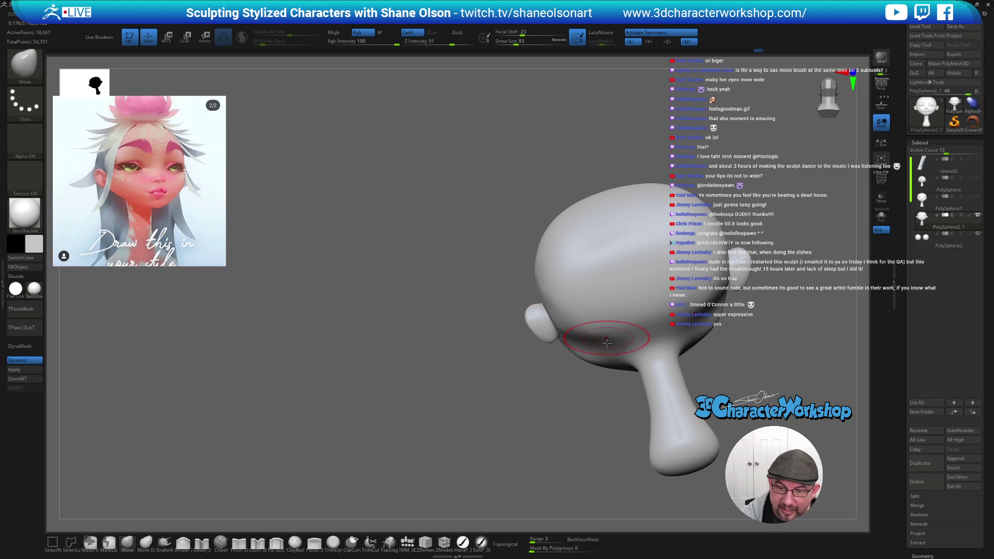
- Even out the back and side of the skull at draw size 94, smoothing the surface above the ear
mouse_move(644, 337)
right_down()
mouse_move(633, 337)
mouse_move(669, 333)
mouse_move(622, 316)
right_up()
key(s)
drag(621, 319, 625, 320)
shift+drag(582, 288, 586, 290)
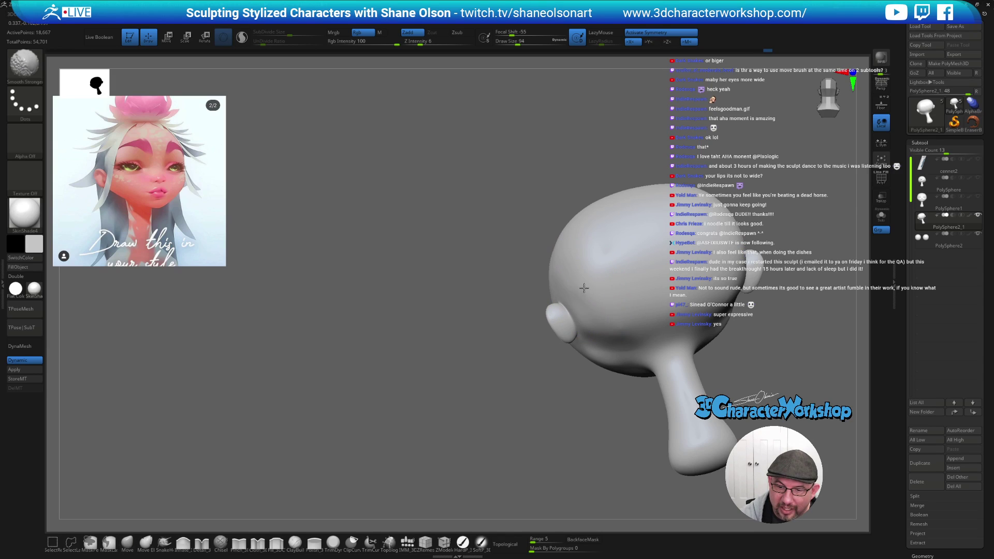
right_drag(621, 289, 636, 290)
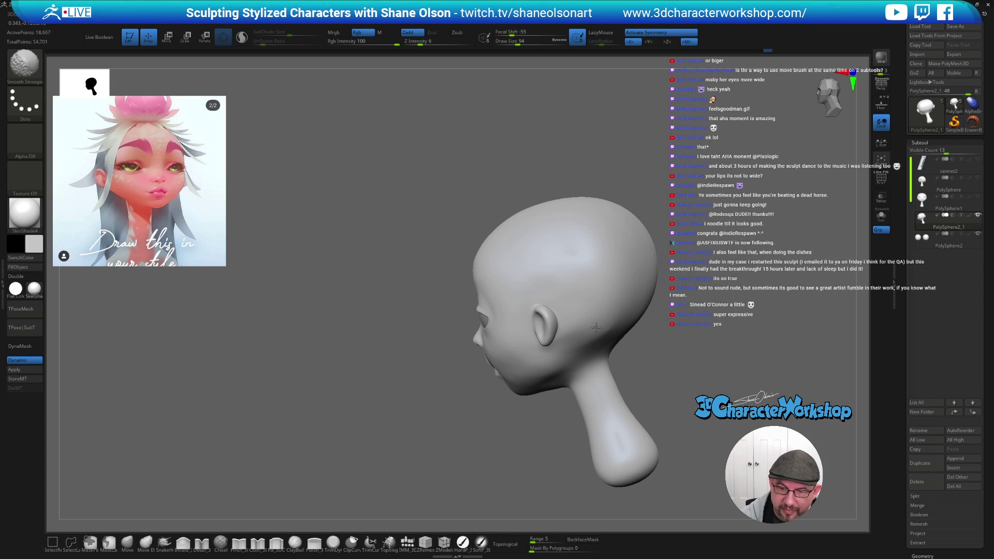
- Adjust the side of the head with the Move brush at draw sizes 65 and 44, smoothing the brow area at 27
mouse_move(574, 332)
right_down()
mouse_move(617, 373)
mouse_move(663, 365)
mouse_move(637, 399)
mouse_move(616, 394)
mouse_move(637, 401)
right_up()
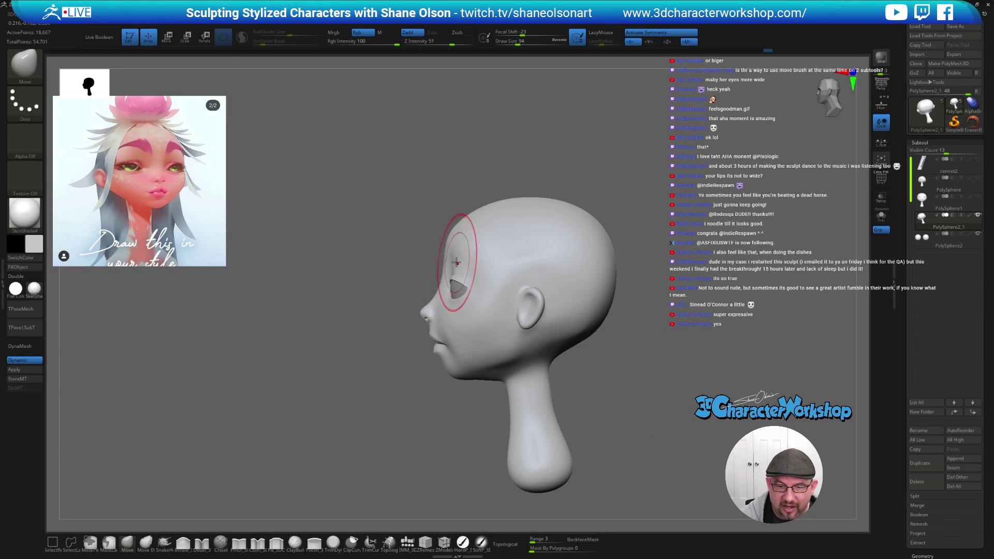
key(bracketleft)
key(bracketleft)
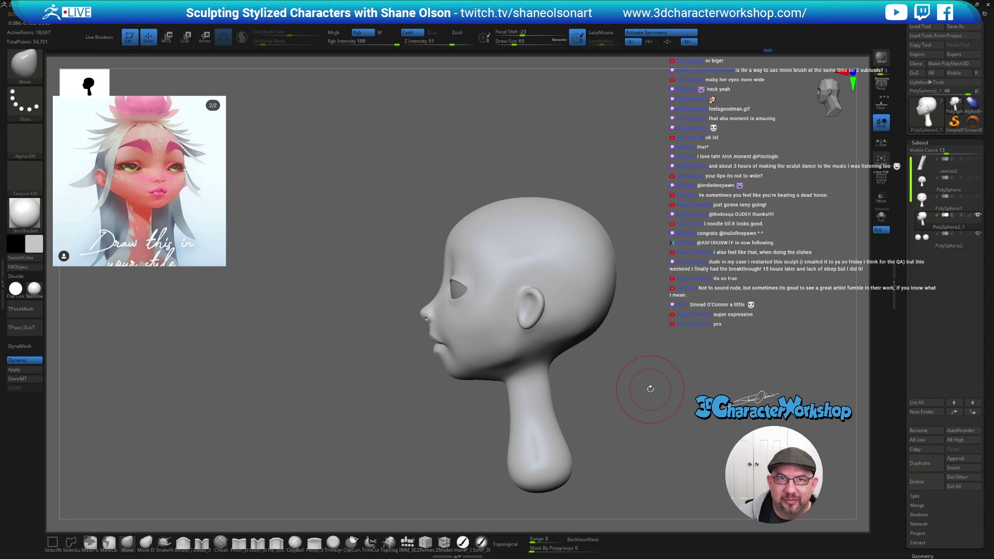
mouse_move(630, 333)
mouse_down()
mouse_move(642, 339)
mouse_move(611, 389)
mouse_move(615, 419)
mouse_up()
key(bracketleft)
key(bracketleft)
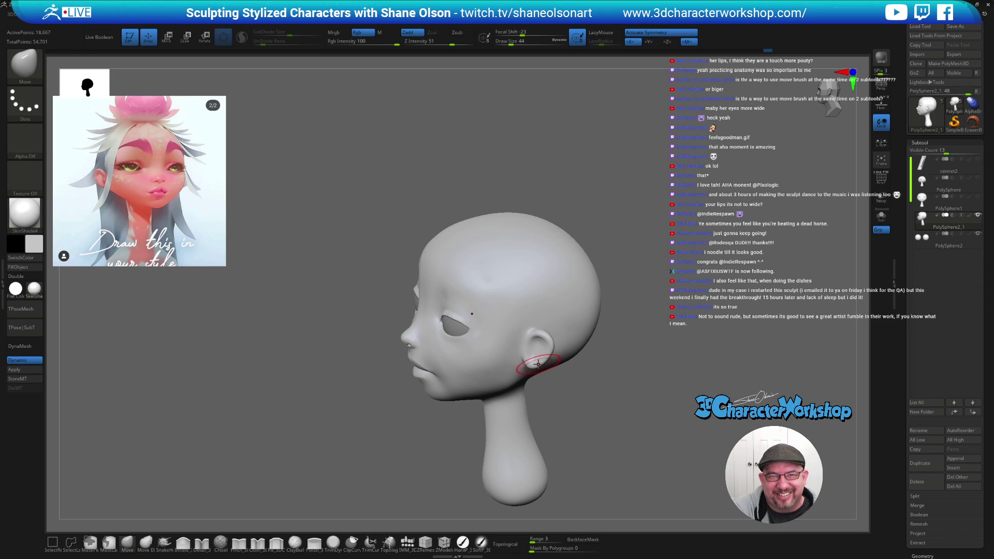
mouse_move(611, 387)
mouse_down()
mouse_move(624, 385)
mouse_move(617, 407)
mouse_move(605, 389)
mouse_move(618, 388)
mouse_up()
key(s)
drag(461, 302, 457, 302)
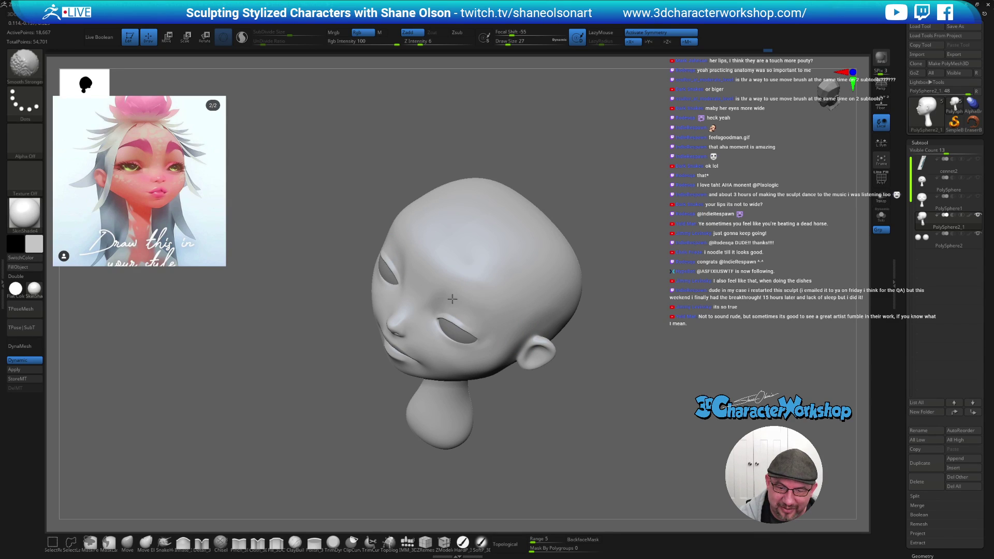
mouse_move(563, 410)
mouse_down()
mouse_move(593, 429)
mouse_move(588, 415)
mouse_move(620, 429)
mouse_up()
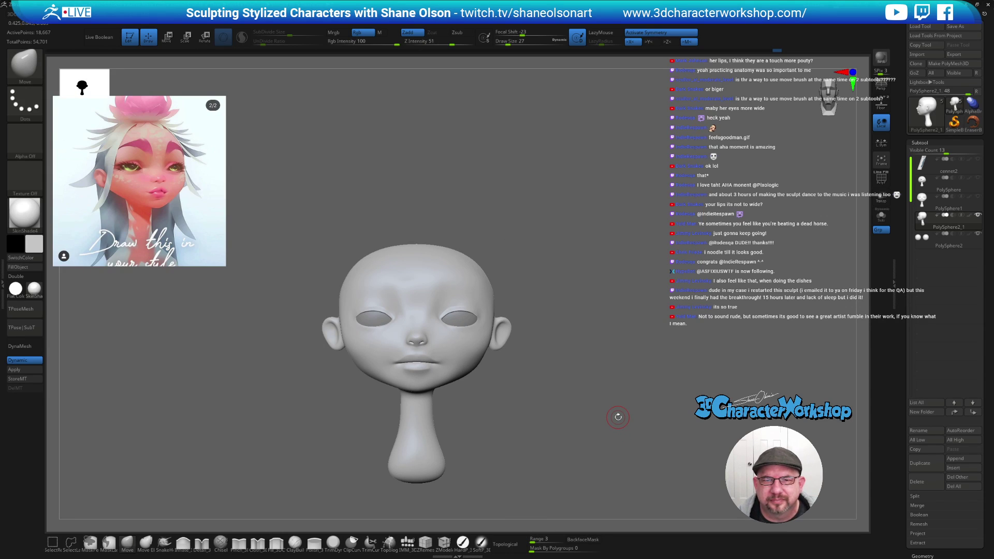
- Refine the profile of the upper lip and mouth with the Move brush at draw size 23
drag(572, 290, 580, 310)
mouse_move(628, 286)
mouse_down()
mouse_move(642, 284)
mouse_move(627, 293)
mouse_move(666, 368)
mouse_move(659, 378)
mouse_move(641, 393)
mouse_move(537, 382)
mouse_up()
key(s)
drag(378, 351, 404, 352)
mouse_move(404, 353)
alt+mouse_down()
mouse_move(413, 384)
mouse_move(432, 373)
mouse_move(421, 390)
mouse_move(433, 389)
alt+mouse_up()
key(s)
key(s)
drag(445, 353, 442, 353)
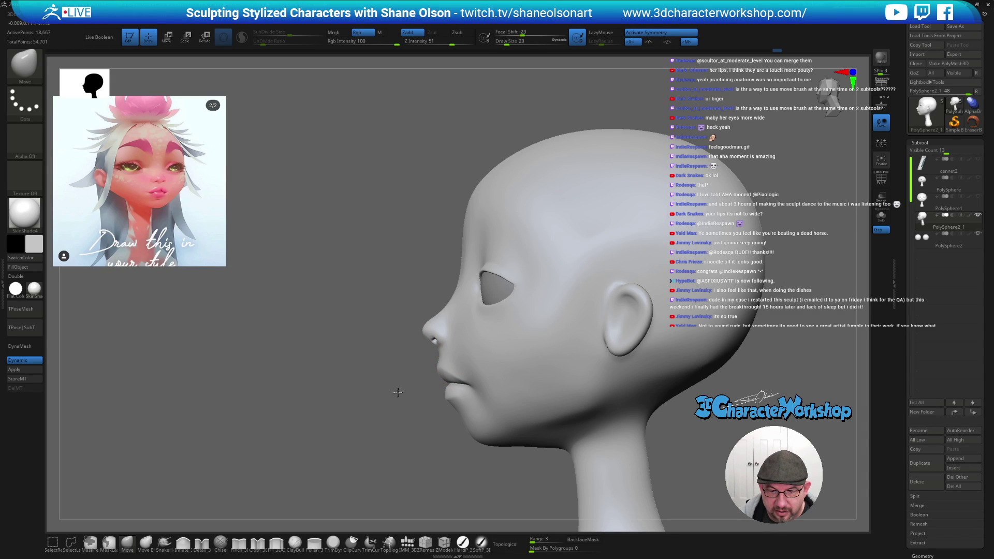
shift+drag(400, 392, 403, 390)
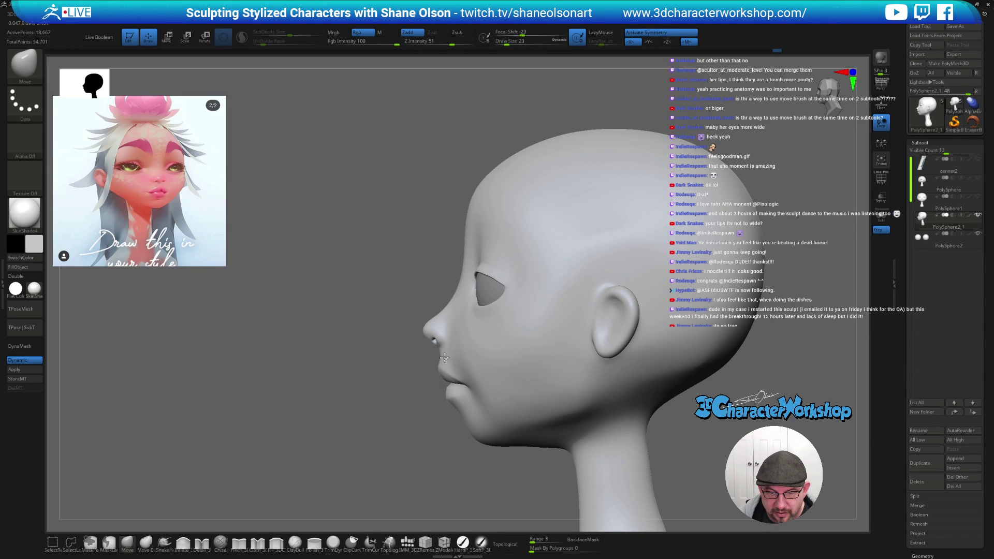
drag(415, 387, 621, 375)
mouse_move(668, 407)
alt+mouse_down()
mouse_move(676, 370)
mouse_move(635, 372)
alt+mouse_up()
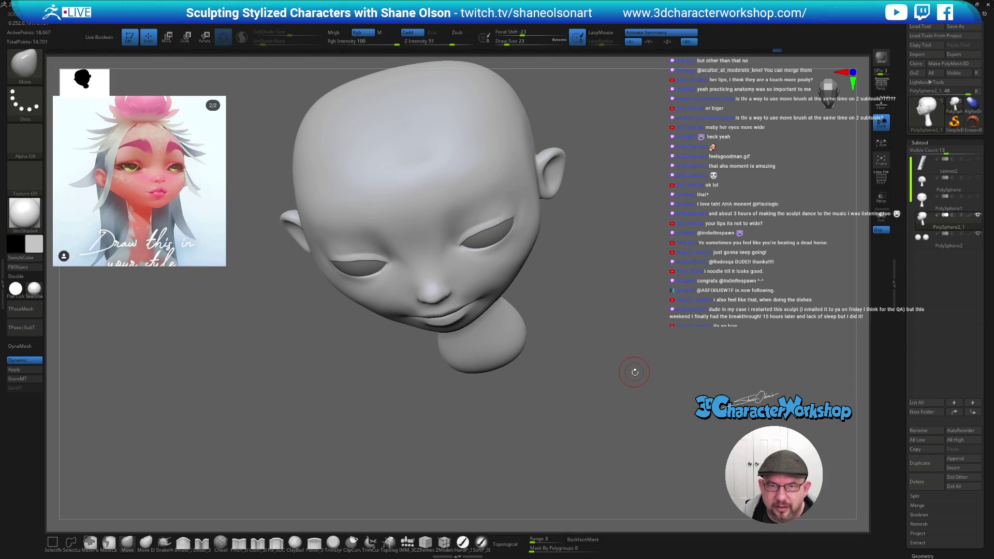
alt+drag(585, 328, 592, 361)
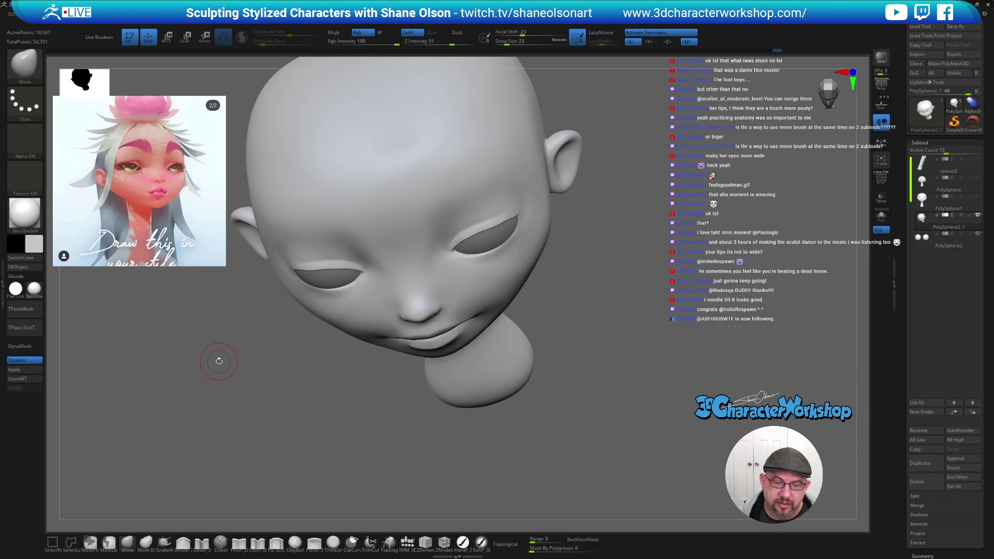
drag(586, 389, 593, 382)
key(s)
drag(569, 338, 575, 338)
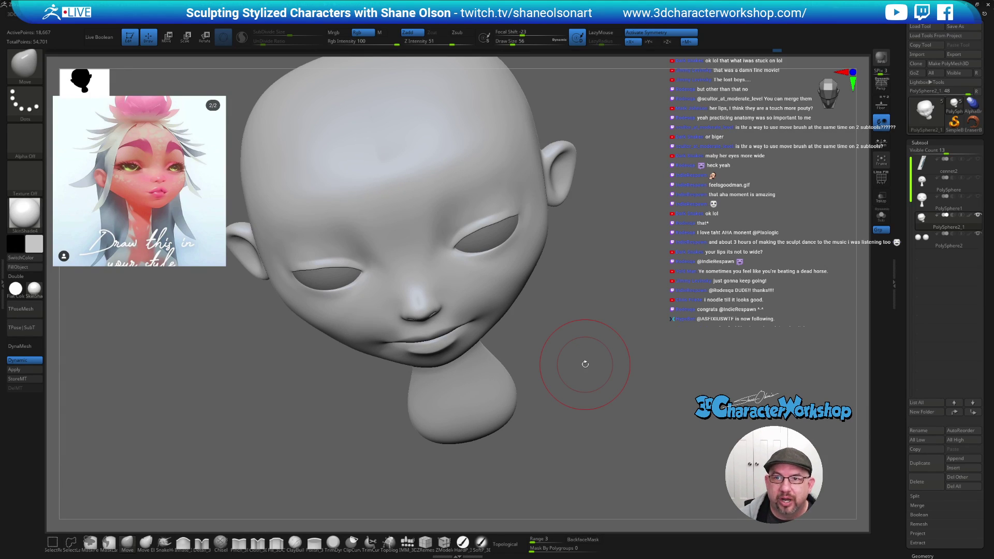
mouse_move(572, 373)
mouse_down()
mouse_move(573, 344)
mouse_move(571, 363)
mouse_up()
- Choose the FB_eyelashes insert brush and reduce its draw size to 14
key(b)
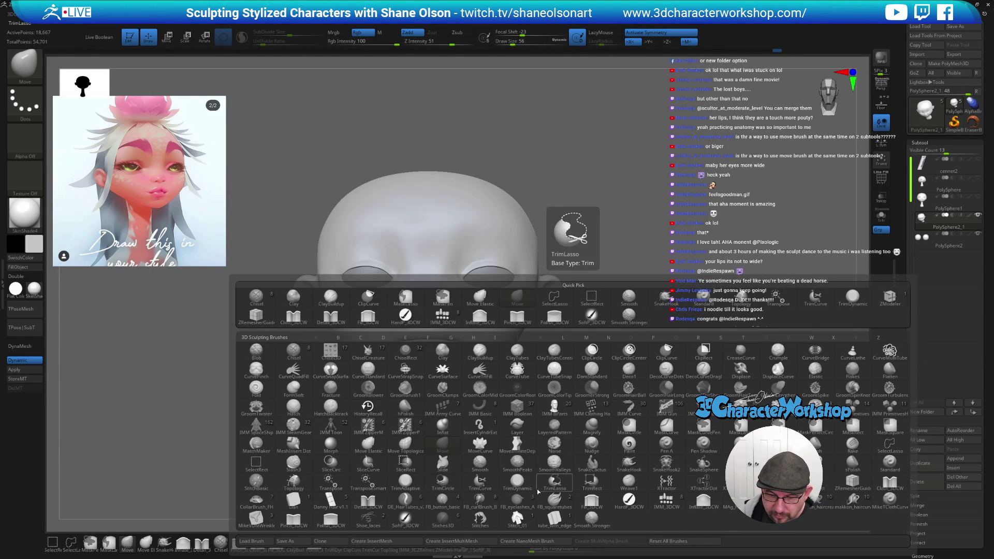
click(517, 501)
mouse_move(621, 285)
alt+mouse_down()
mouse_move(633, 294)
mouse_move(635, 252)
mouse_move(641, 257)
alt+mouse_up()
key(bracketleft)
key(bracketleft)
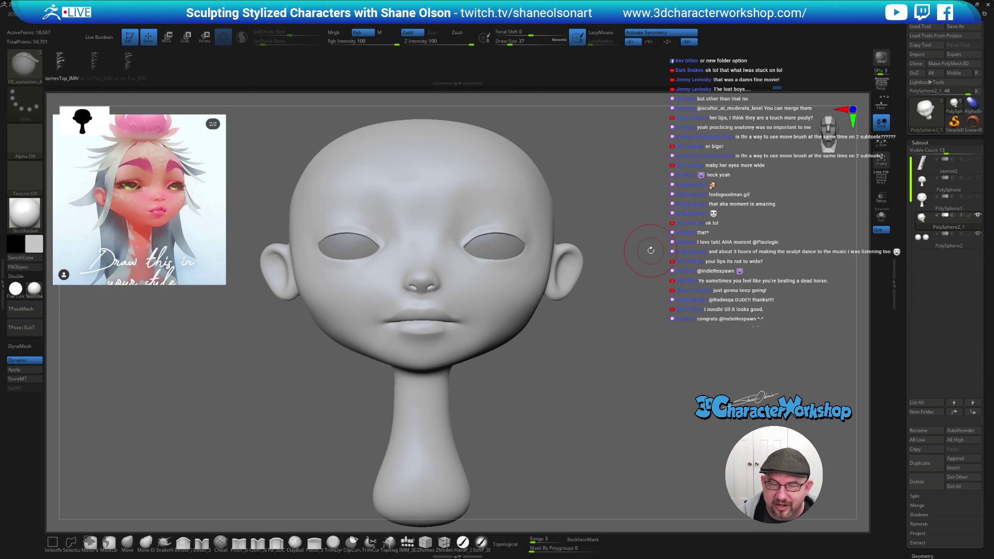
drag(629, 325, 615, 351)
key(bracketleft)
key(bracketleft)
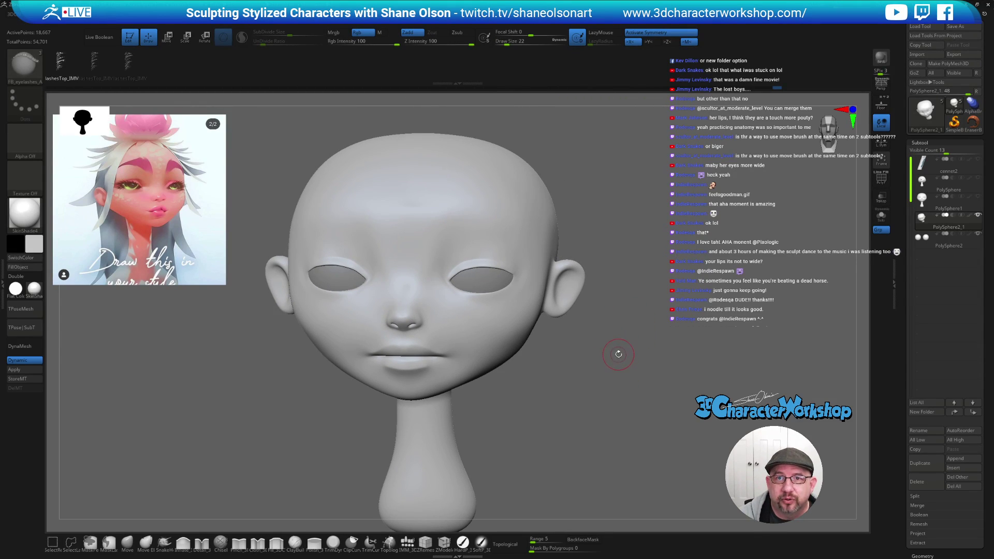
key(bracketleft)
key(bracketleft)
alt+drag(619, 349, 599, 391)
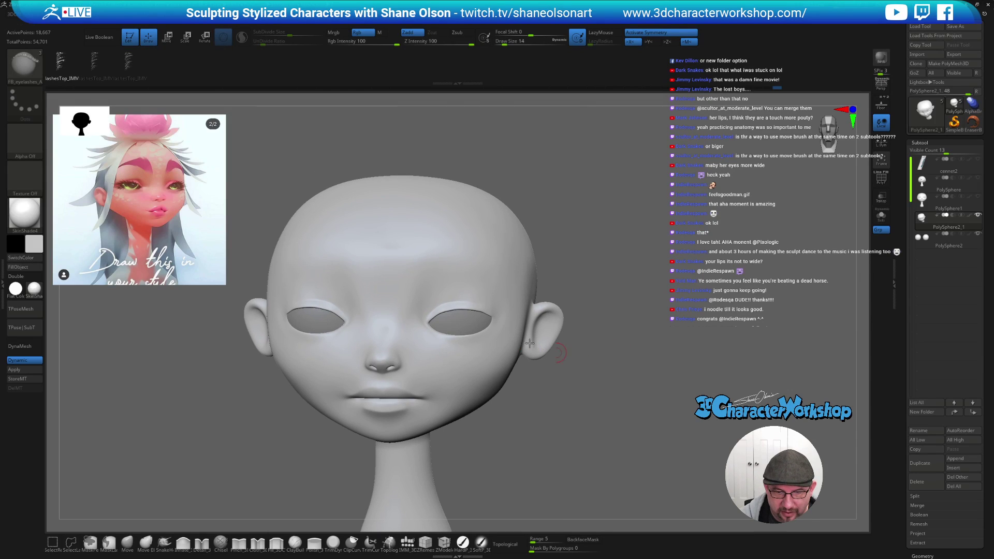
mouse_move(429, 317)
mouse_down()
mouse_move(451, 308)
mouse_move(496, 316)
mouse_up()
drag(608, 428, 609, 383)
mouse_move(609, 336)
alt+mouse_down()
mouse_move(605, 380)
mouse_move(645, 309)
mouse_move(645, 344)
mouse_move(670, 339)
alt+mouse_up()
key(ctrl+z)
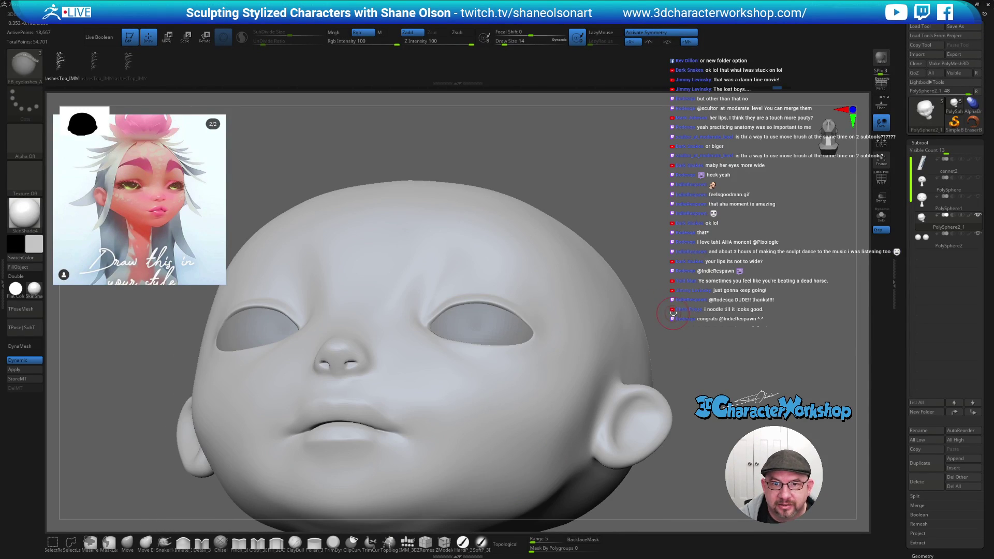
- Draw a mirrored strip of upper lashes along the upper eyelid edge with the eyelash brush at draw size 18
mouse_move(673, 302)
mouse_down()
mouse_move(689, 392)
mouse_move(707, 386)
mouse_move(695, 308)
mouse_up()
drag(615, 253, 604, 220)
key(])
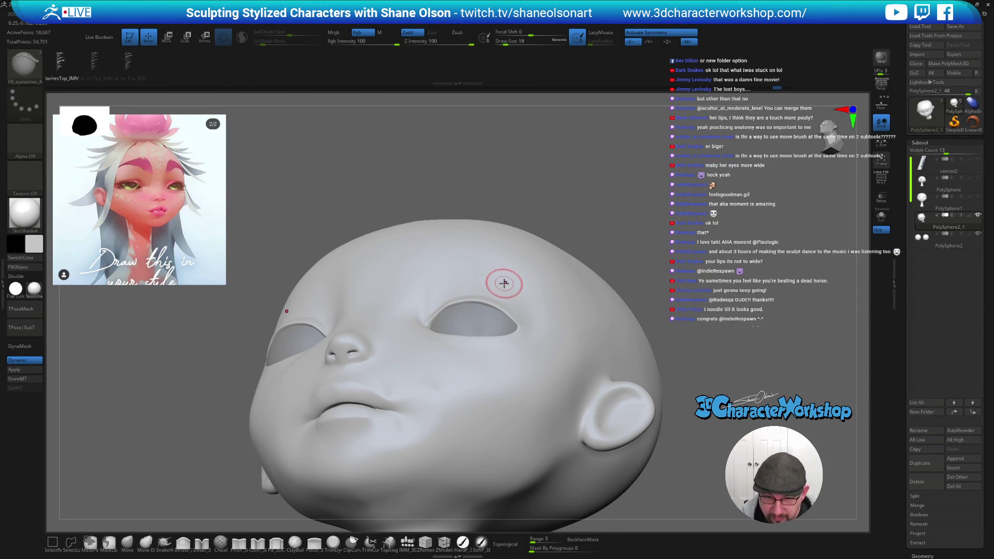
mouse_move(428, 326)
mouse_down()
mouse_move(437, 311)
mouse_move(496, 306)
mouse_move(527, 338)
mouse_up()
mouse_move(687, 335)
mouse_down()
mouse_move(693, 429)
mouse_move(665, 432)
mouse_move(666, 409)
mouse_up()
key(bracketright)
- Adjust the lash curve and its end points so the strip follows the upper eyelid from corner to corner
click(464, 389)
drag(464, 389, 469, 394)
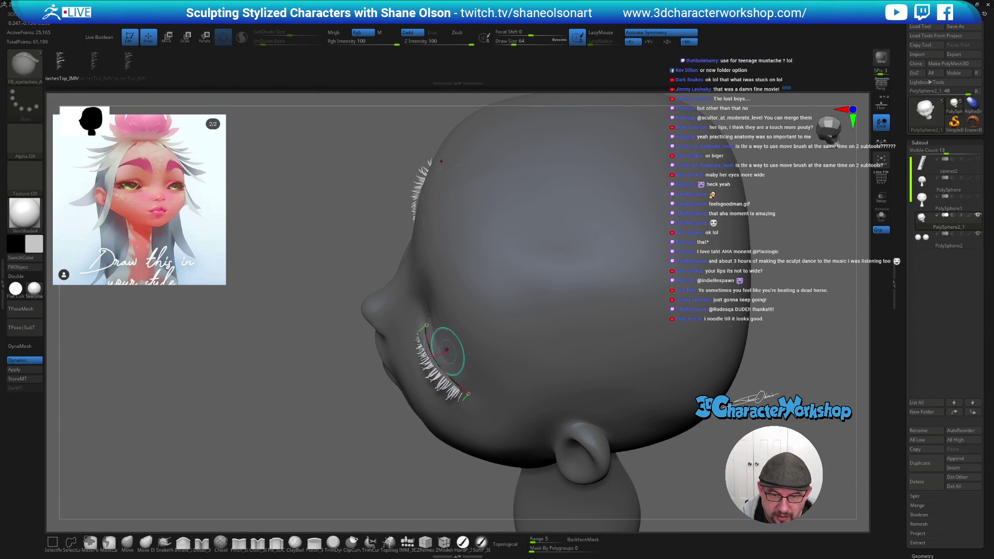
drag(428, 324, 430, 319)
right_drag(517, 361, 546, 349)
drag(546, 349, 593, 311)
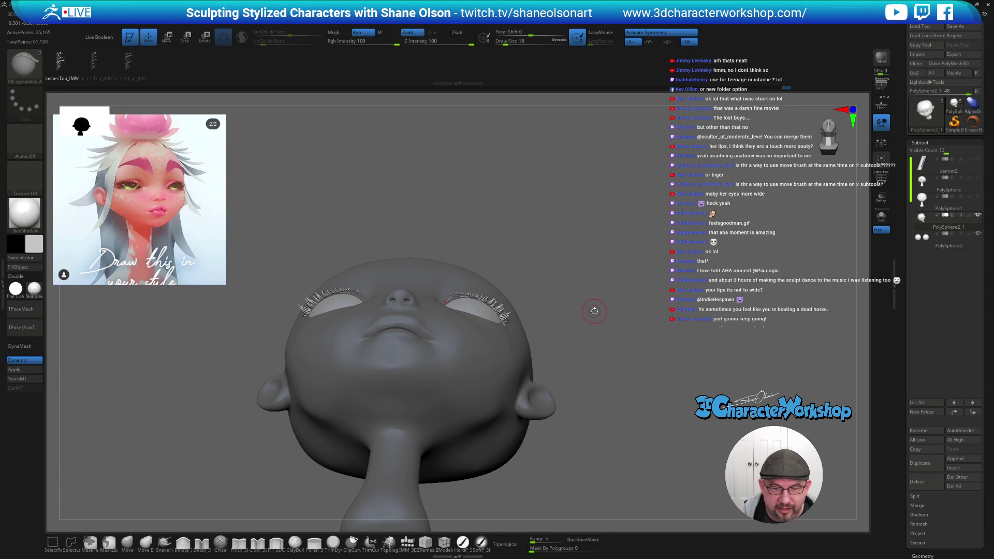
mouse_move(543, 235)
alt+mouse_down()
mouse_move(553, 272)
mouse_move(523, 282)
mouse_move(385, 155)
mouse_move(400, 178)
alt+mouse_up()
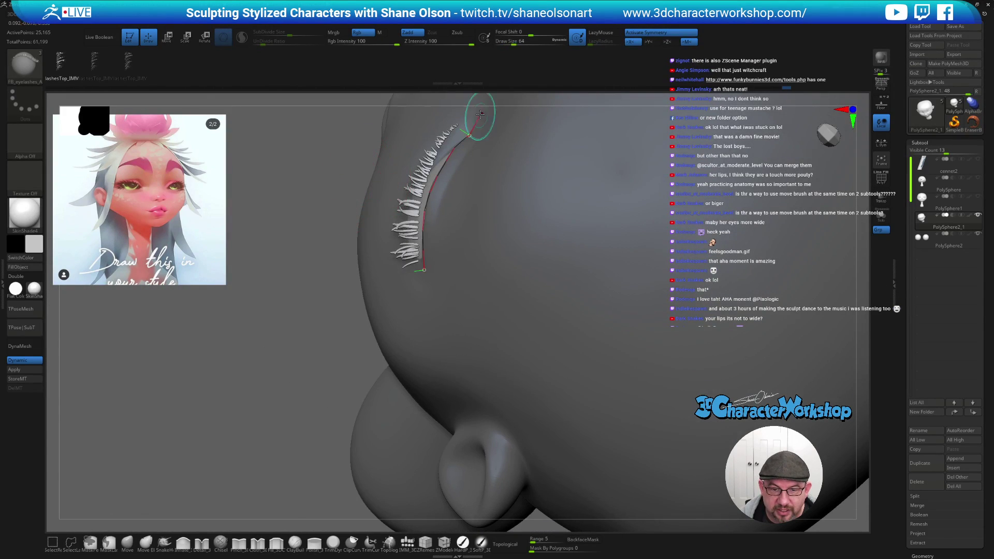
mouse_move(333, 322)
mouse_down()
mouse_move(309, 311)
mouse_move(290, 357)
mouse_move(257, 396)
mouse_up()
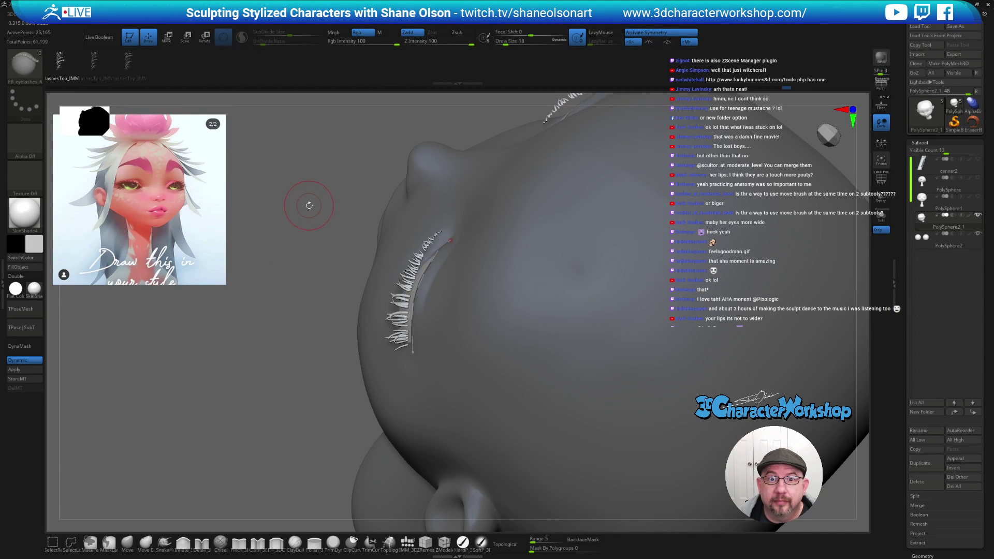
drag(296, 220, 303, 212)
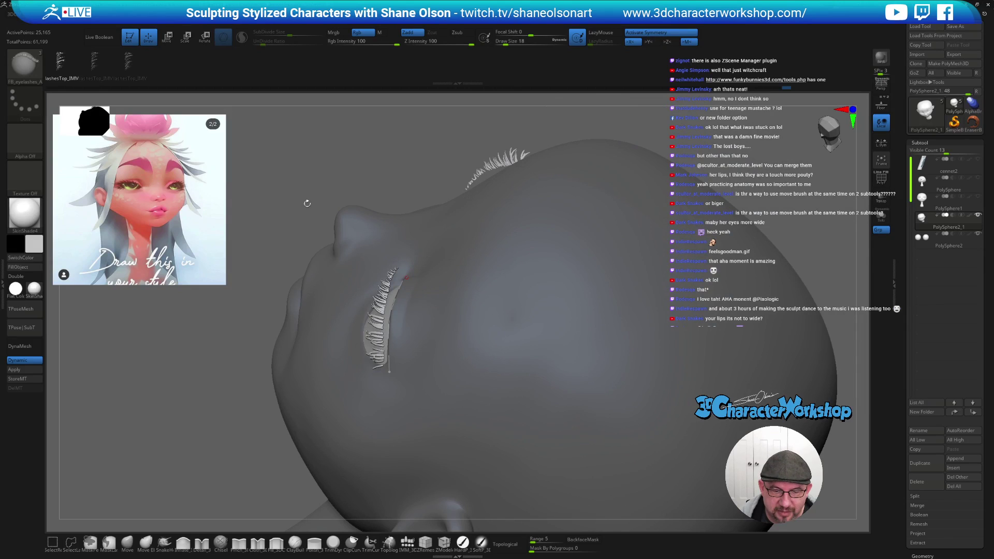
drag(349, 159, 398, 152)
mouse_move(526, 222)
mouse_down()
mouse_move(516, 216)
mouse_move(552, 244)
mouse_move(559, 318)
mouse_move(634, 280)
mouse_move(636, 292)
mouse_up()
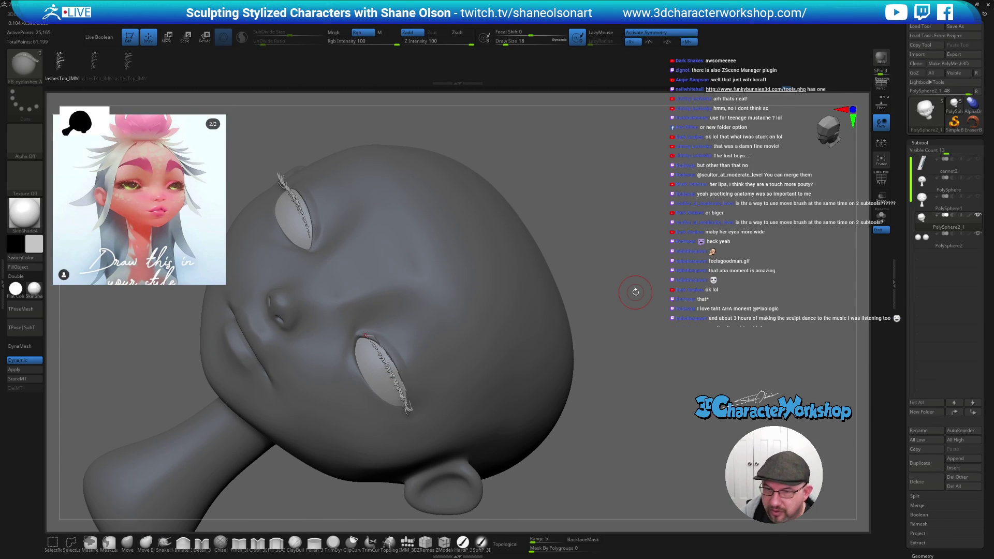
- Rebuild the lash strip on the upper eyelid with larger lashes by updating its curve at draw size 64
alt+drag(630, 359, 677, 360)
alt+drag(679, 320, 681, 381)
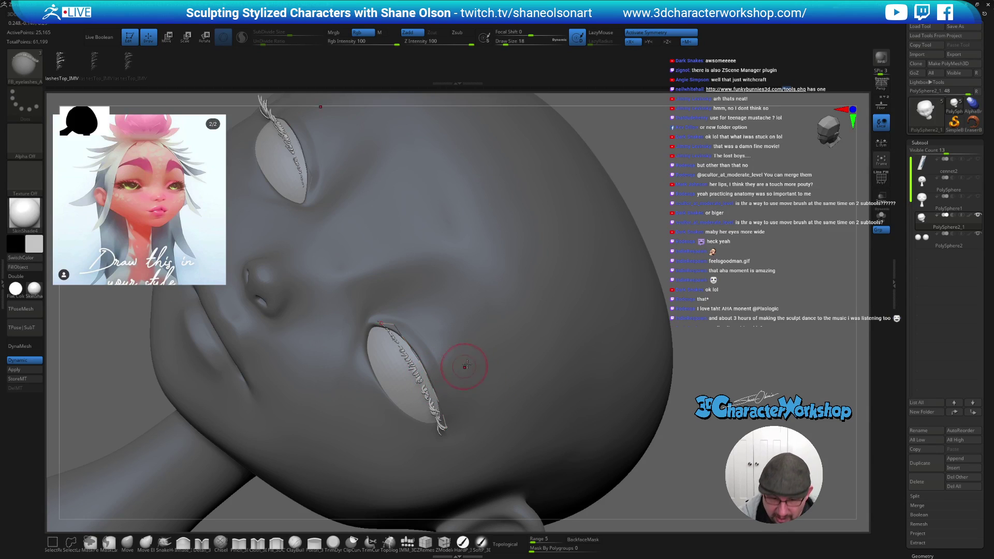
click(419, 360)
mouse_move(497, 337)
right_down()
mouse_move(501, 360)
mouse_move(520, 325)
mouse_move(515, 316)
mouse_move(492, 337)
mouse_move(440, 341)
right_up()
key(bracketright)
key(bracketright)
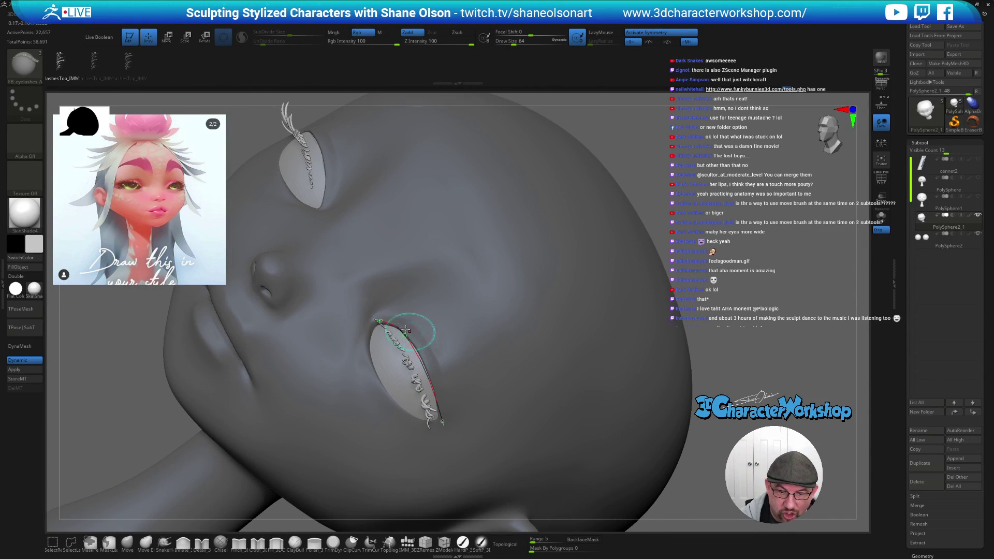
right_drag(480, 396, 471, 404)
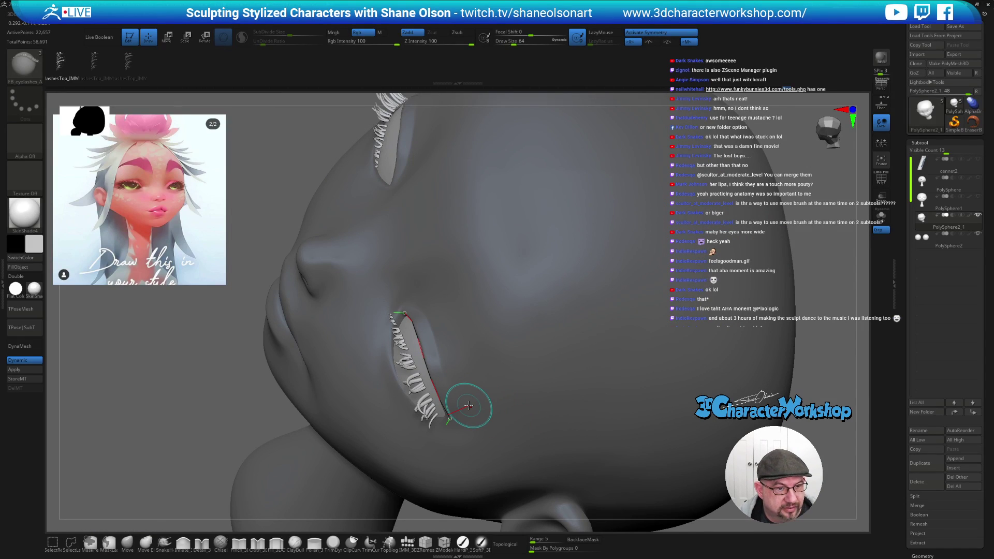
- Reduce the draw size to 26, drop the lash curve and split the eyelashes from the head into their own subtool
key(bracketleft)
key(bracketleft)
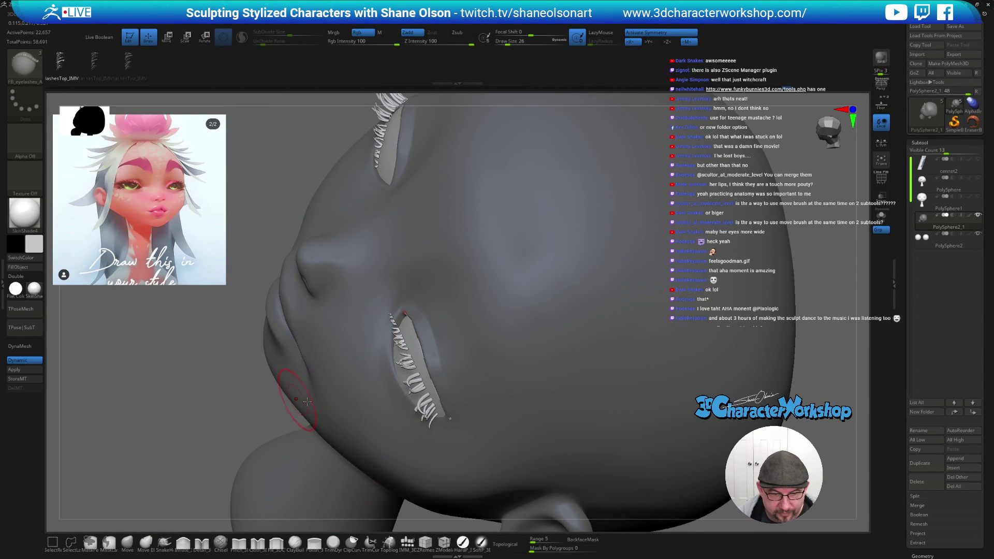
right_drag(195, 395, 213, 389)
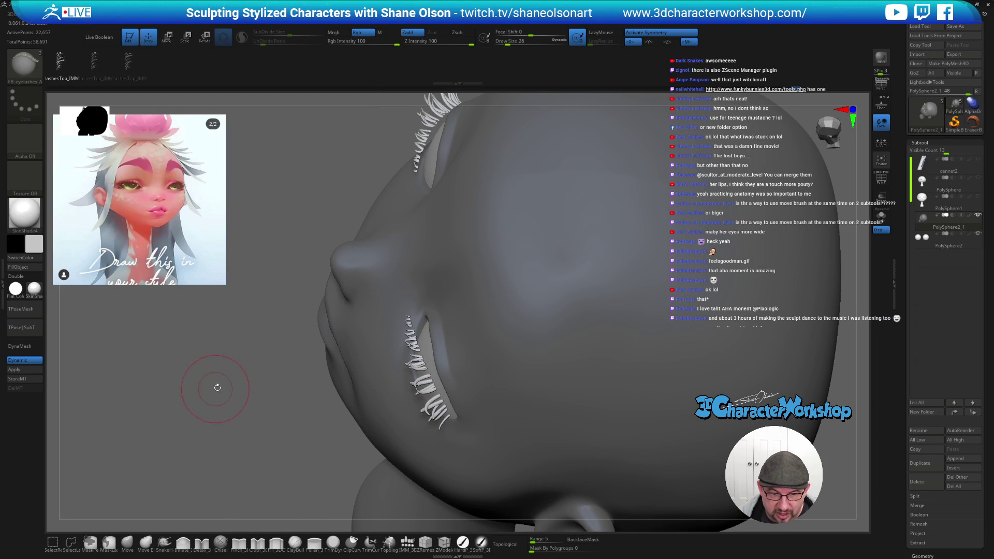
key(space)
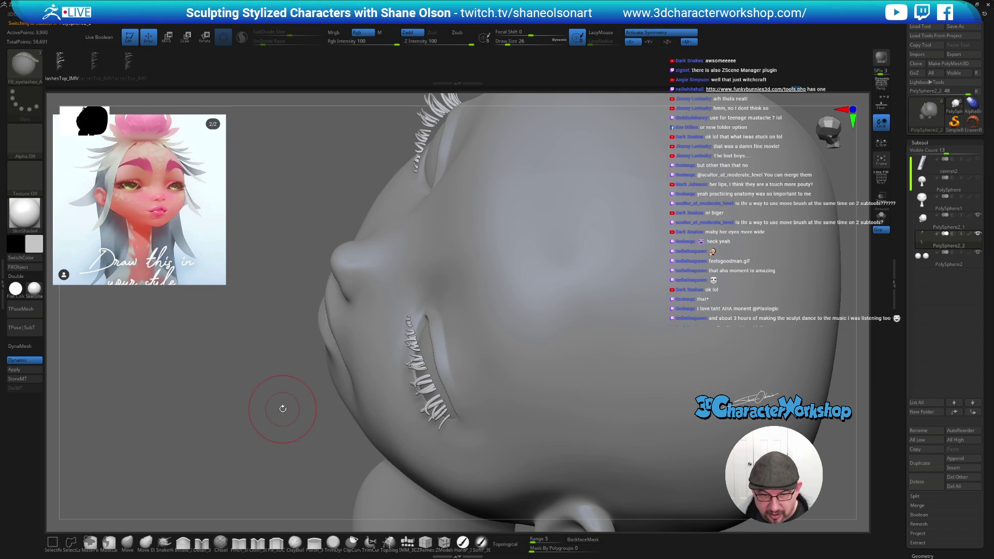
right_drag(285, 387, 285, 387)
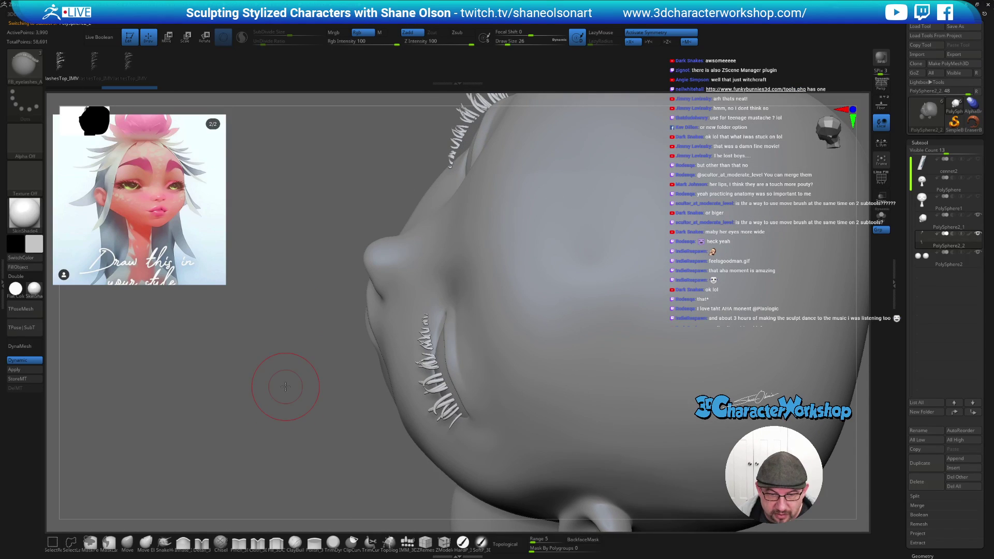
- Pull the mirrored lash strips back against the upper eyelids with the Move Elastic brush at draw size 74
click(146, 542)
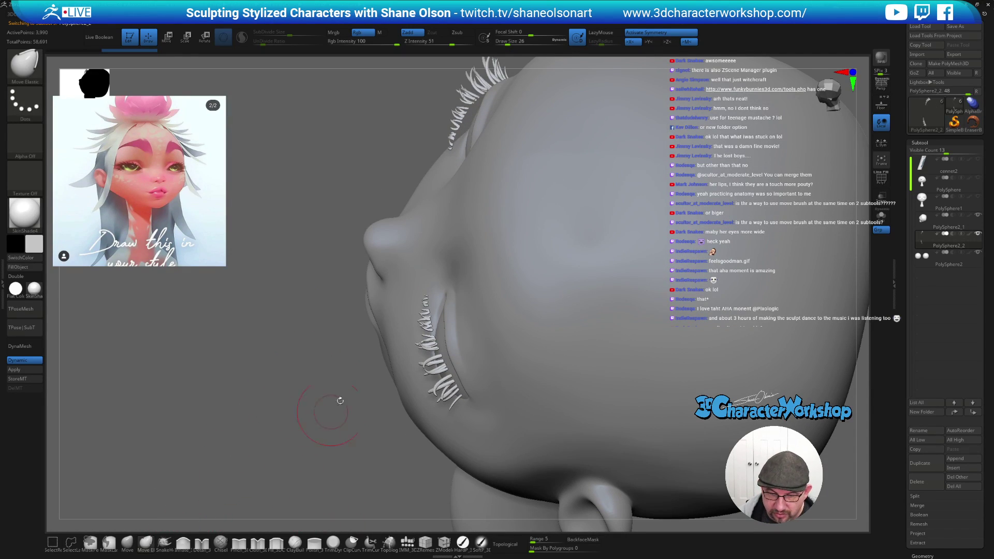
right_drag(444, 277, 411, 284)
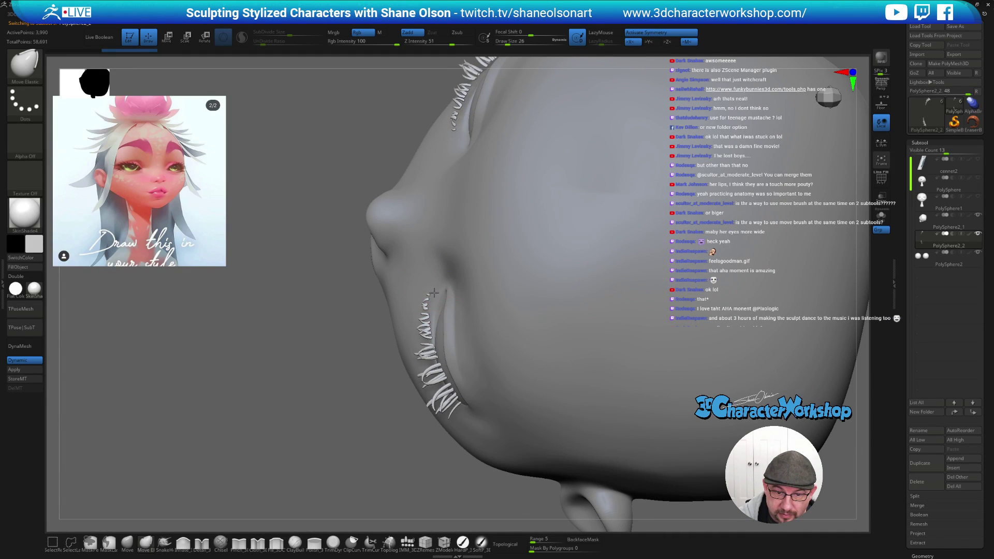
key(s)
mouse_move(440, 298)
mouse_down()
mouse_move(448, 298)
mouse_move(434, 311)
mouse_up()
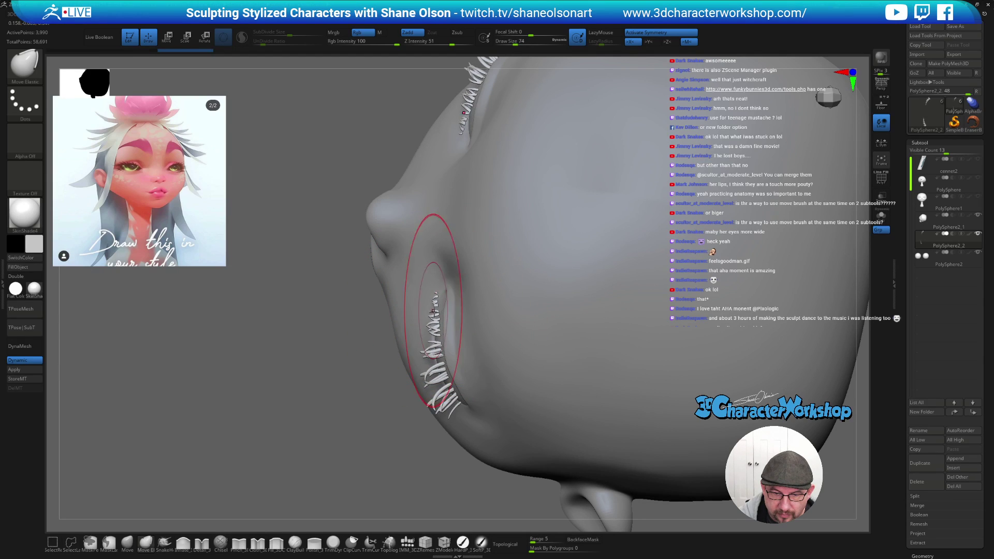
drag(444, 370, 464, 402)
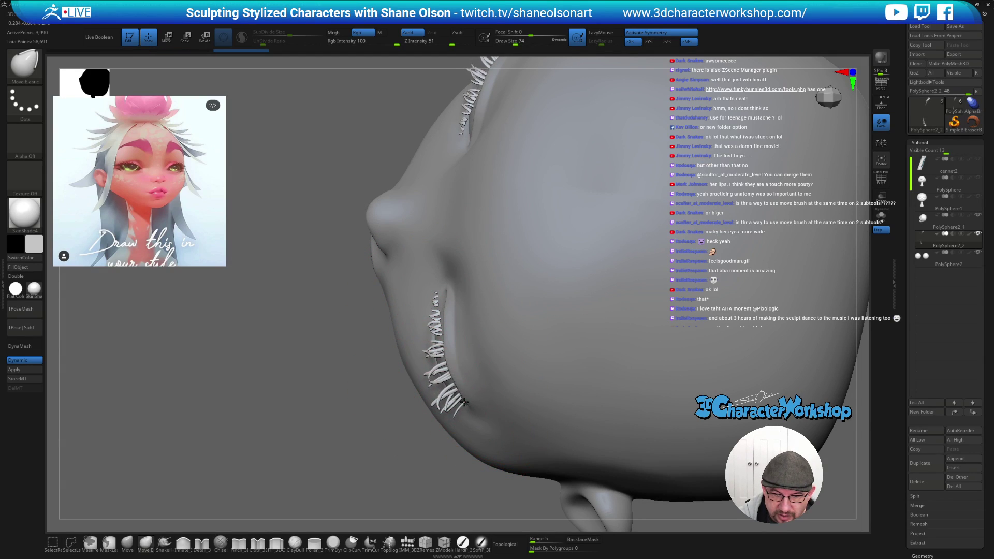
- Refine the fit of the lash strip from inner to outer eye corner with the Move Elastic brush at draw size 37
key(s)
drag(442, 293, 447, 343)
mouse_move(487, 385)
right_down()
mouse_move(516, 317)
mouse_move(502, 378)
mouse_move(505, 358)
right_up()
key(s)
mouse_move(456, 348)
mouse_down()
mouse_move(433, 366)
mouse_move(439, 358)
mouse_up()
drag(448, 369, 453, 365)
mouse_move(390, 322)
mouse_down()
mouse_move(384, 328)
mouse_move(427, 333)
mouse_up()
key(s)
right_drag(495, 399, 483, 403)
drag(460, 401, 462, 402)
drag(451, 379, 449, 371)
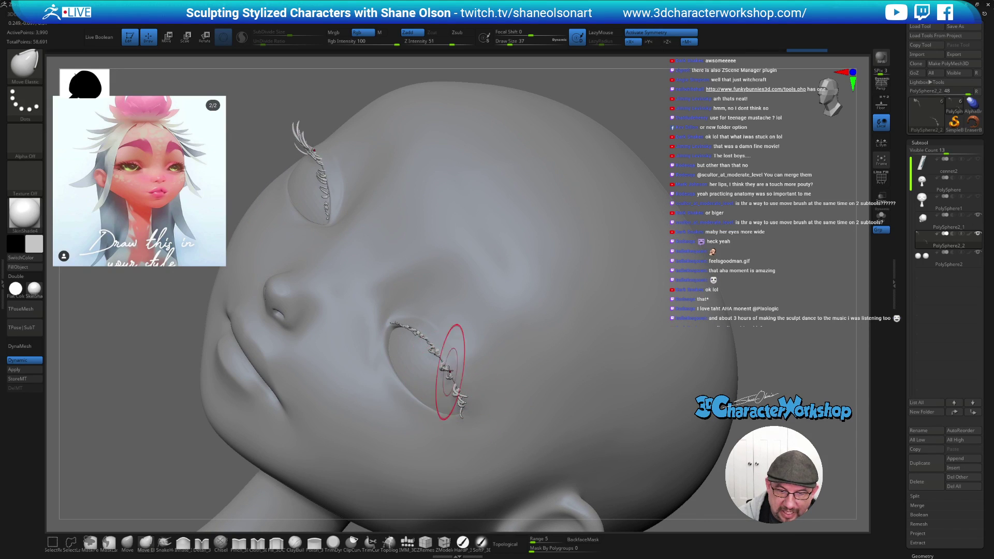
mouse_move(456, 333)
right_down()
mouse_move(459, 295)
mouse_move(484, 315)
mouse_move(476, 326)
mouse_move(409, 342)
right_up()
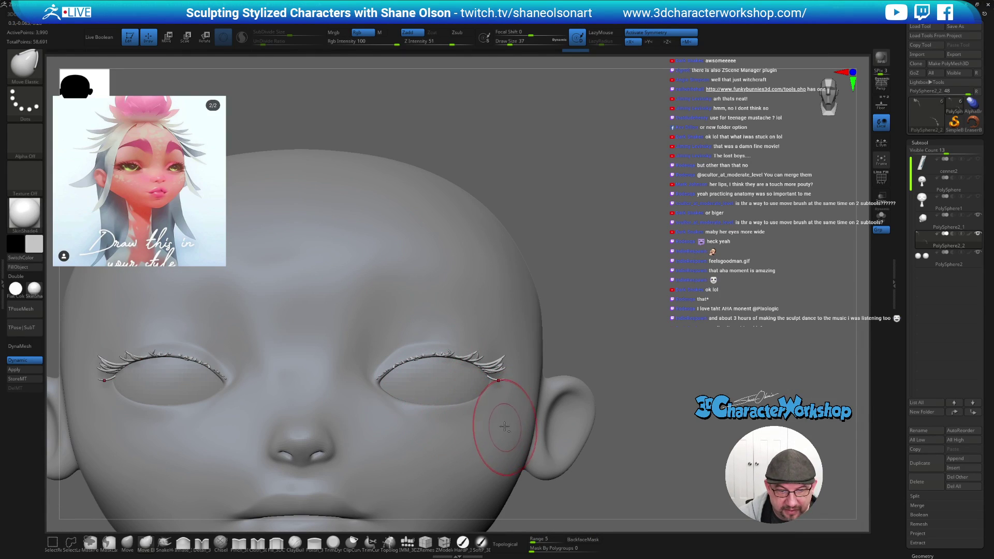
ctrl+right_drag(506, 427, 503, 422)
- Fine-tune the inner lashes along the upper eyelid from below and reduce the draw size to 18
mouse_move(661, 407)
ctrl+right_down()
mouse_move(648, 401)
mouse_move(628, 429)
mouse_move(658, 431)
ctrl+right_up()
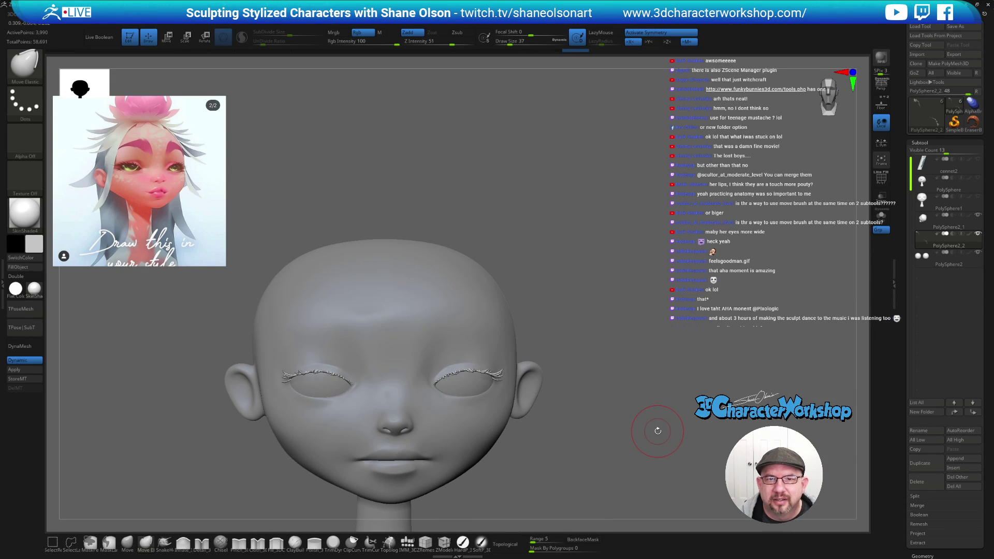
mouse_move(555, 254)
right_down()
mouse_move(626, 278)
mouse_move(628, 399)
right_up()
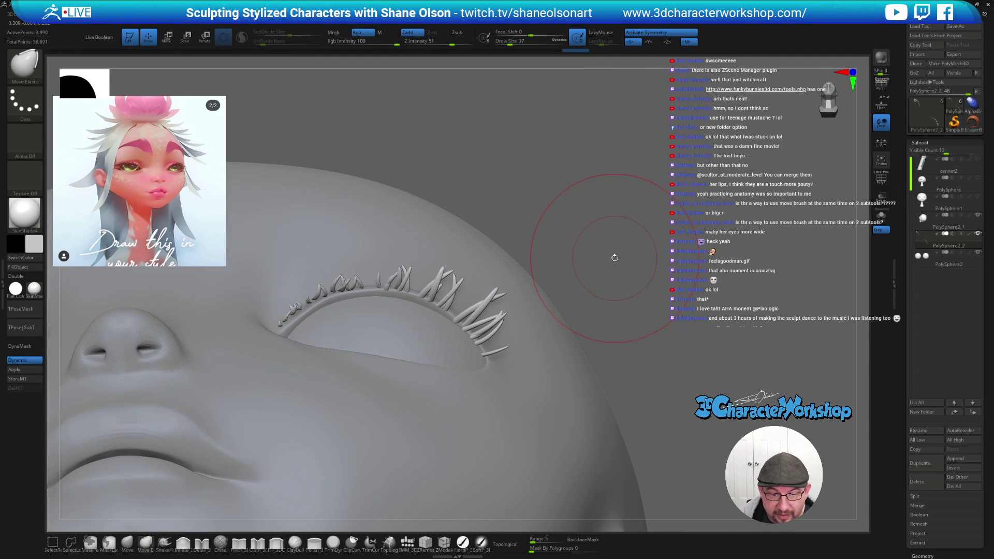
right_drag(615, 258, 613, 242)
drag(291, 319, 348, 299)
mouse_move(569, 220)
right_down()
mouse_move(590, 266)
mouse_move(686, 293)
right_up()
mouse_move(595, 235)
ctrl+right_down()
mouse_move(574, 260)
mouse_move(573, 283)
mouse_move(634, 278)
mouse_move(635, 298)
mouse_move(637, 233)
mouse_move(633, 243)
mouse_move(677, 227)
ctrl+right_up()
key([)
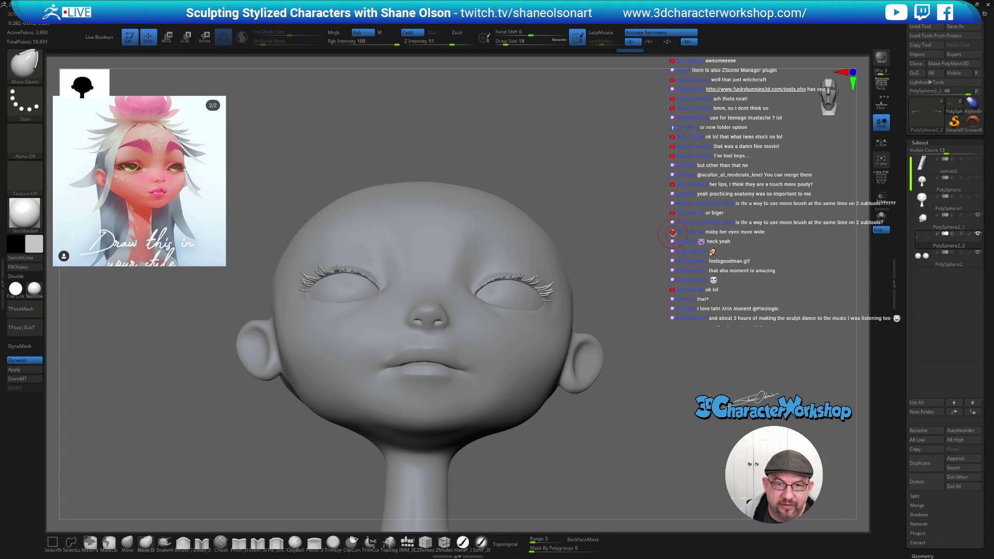
right_drag(674, 236, 673, 244)
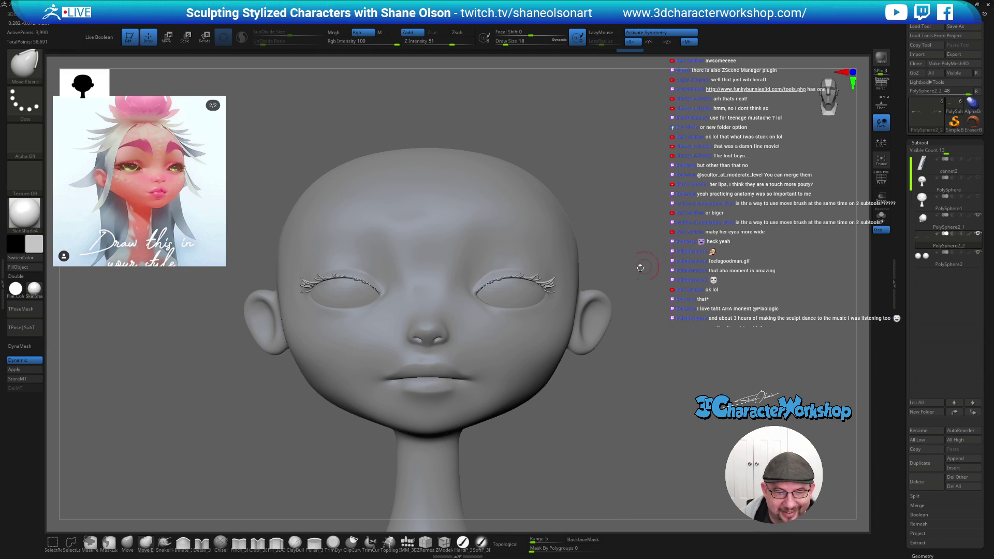
- Choose a dark brown colour and the HardP_3DCW paint brush, and fill the eyelash subtool with the colour
click(40, 248)
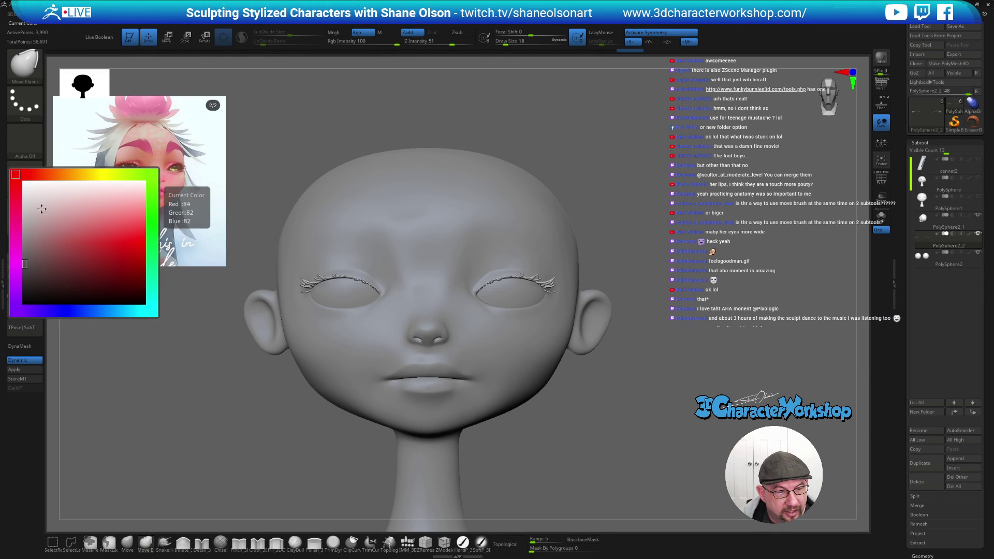
click(59, 175)
click(44, 268)
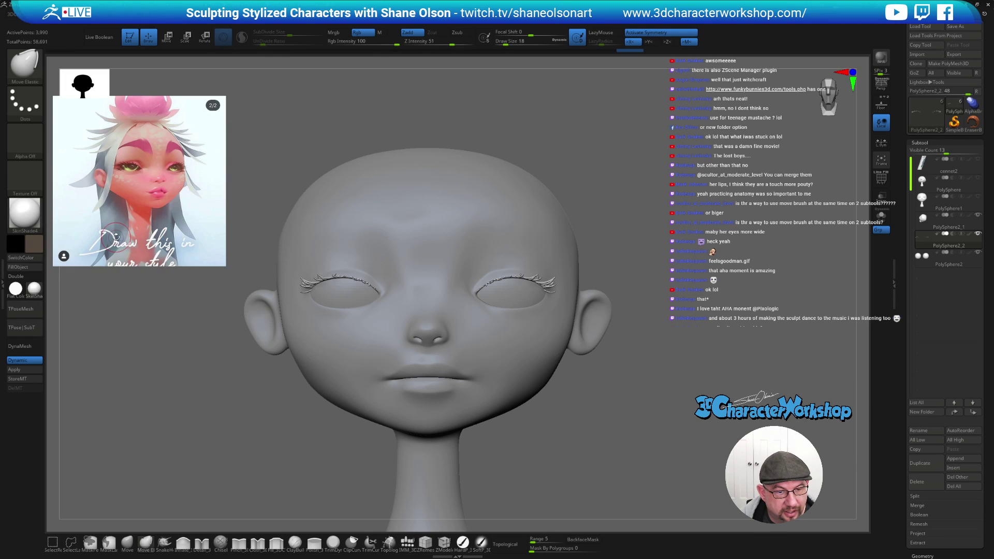
click(462, 543)
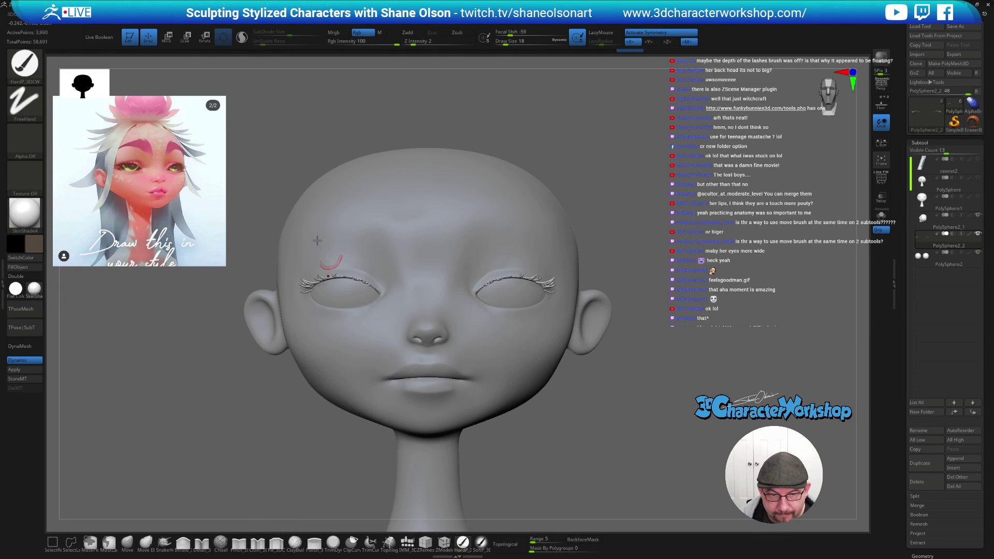
click(20, 267)
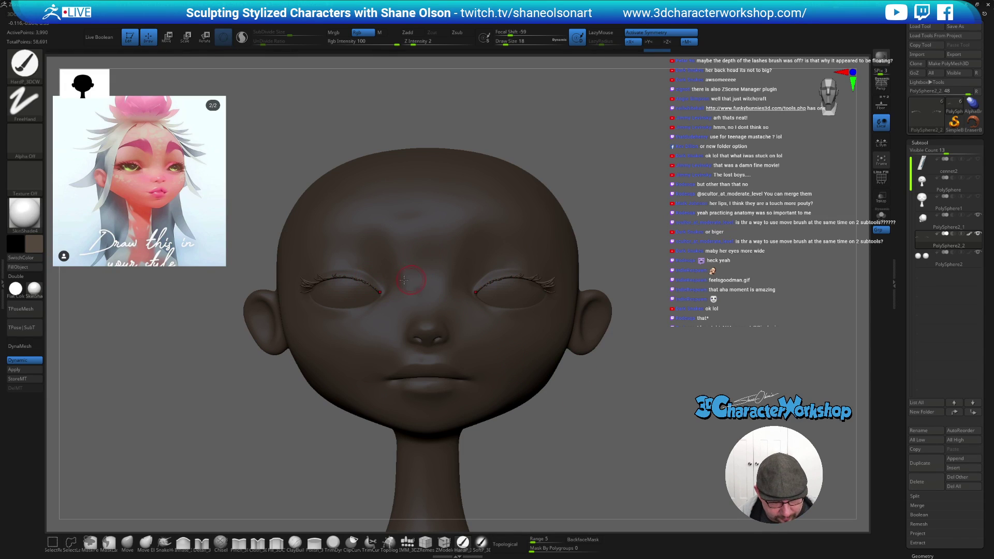
- Sample a pink skin tone from the concept image and make the head the active subtool
key(z)
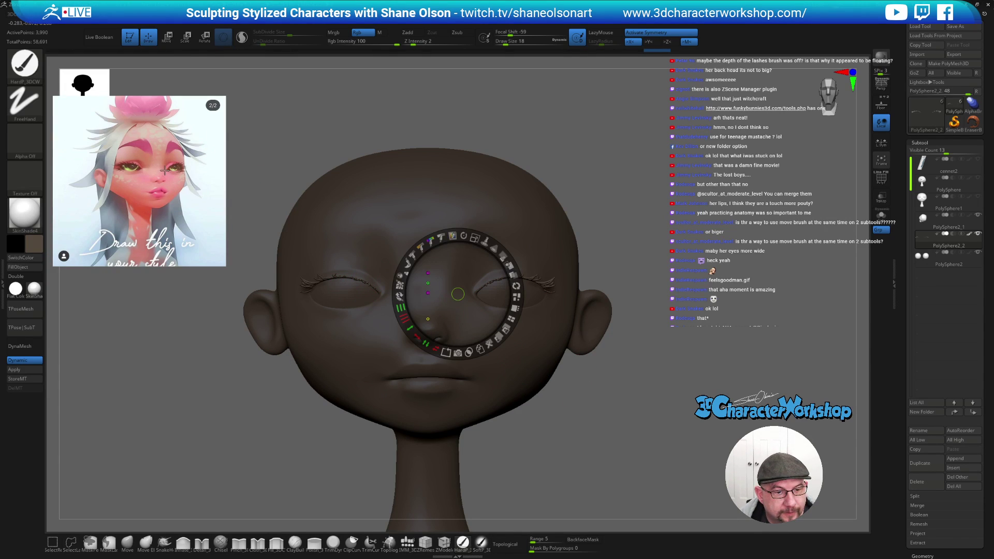
key(c)
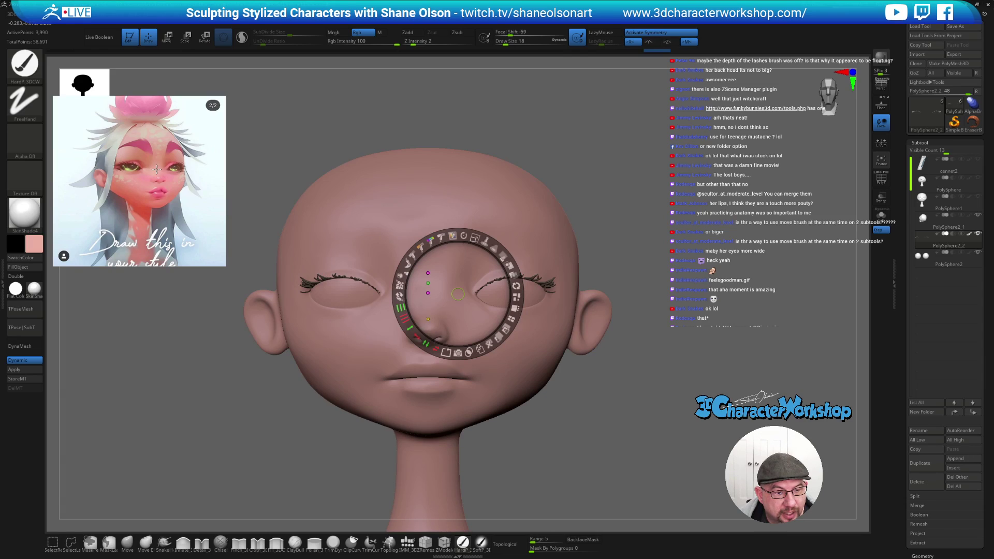
alt+click(348, 363)
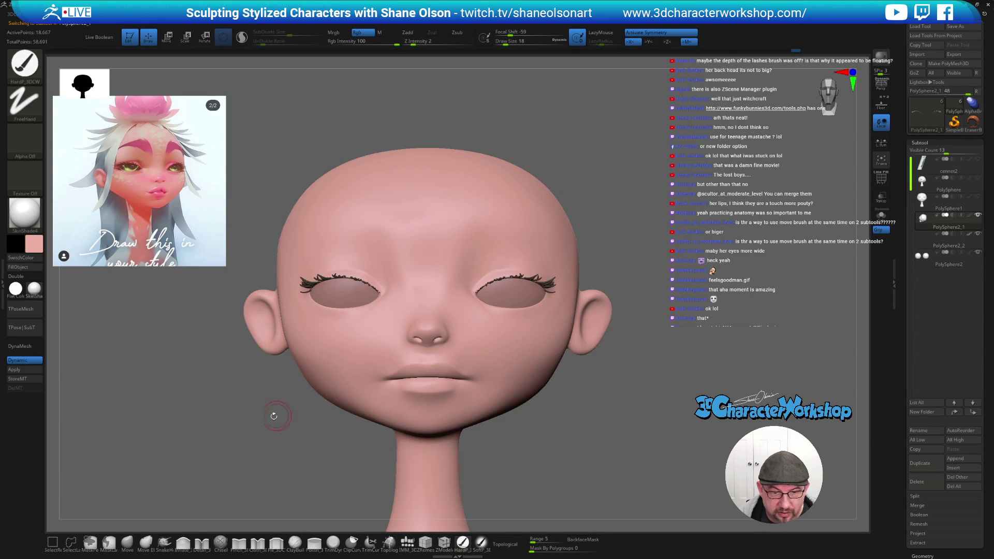
alt+drag(666, 417, 669, 349)
- Sample a paler skin tone from the concept image's face and fill the head subtool with it
key(z)
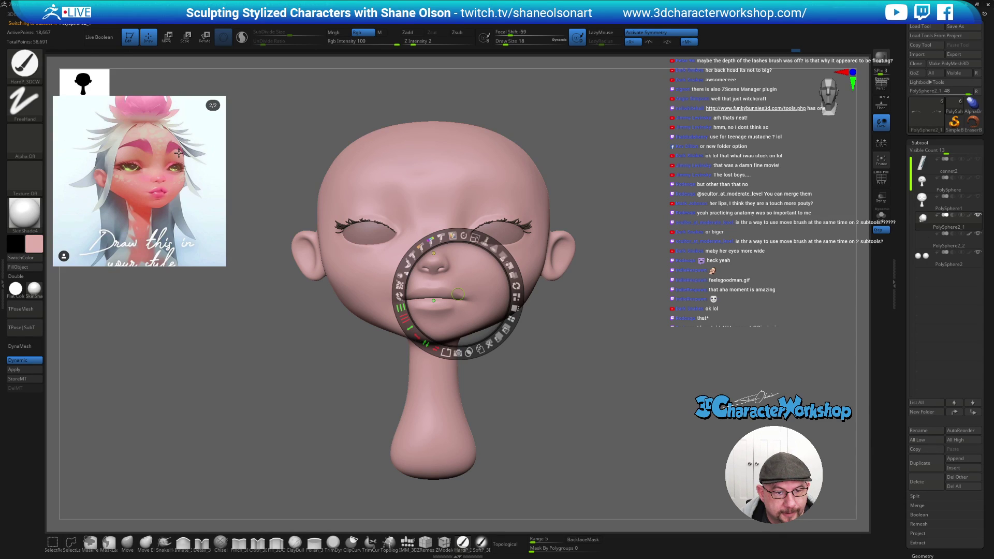
key(c)
key(c)
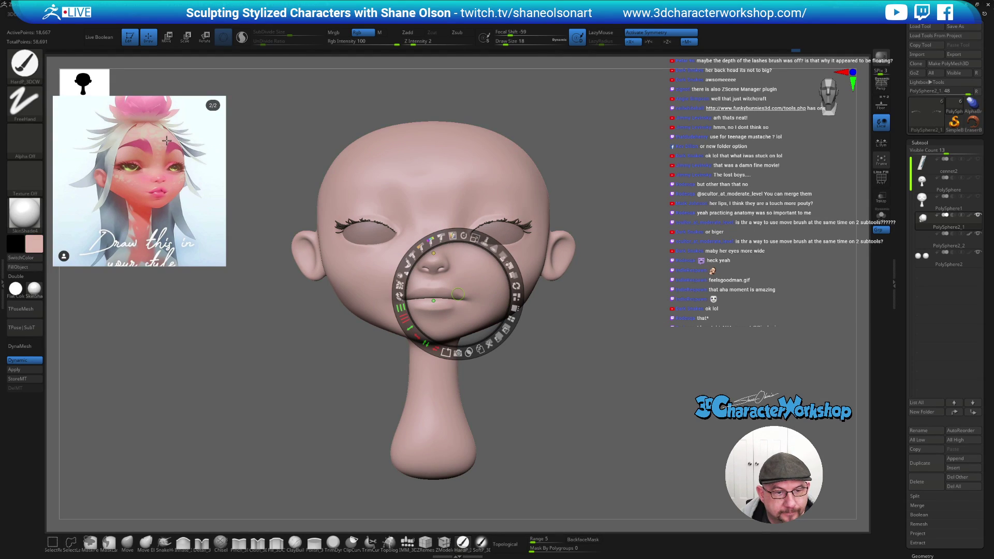
key(z)
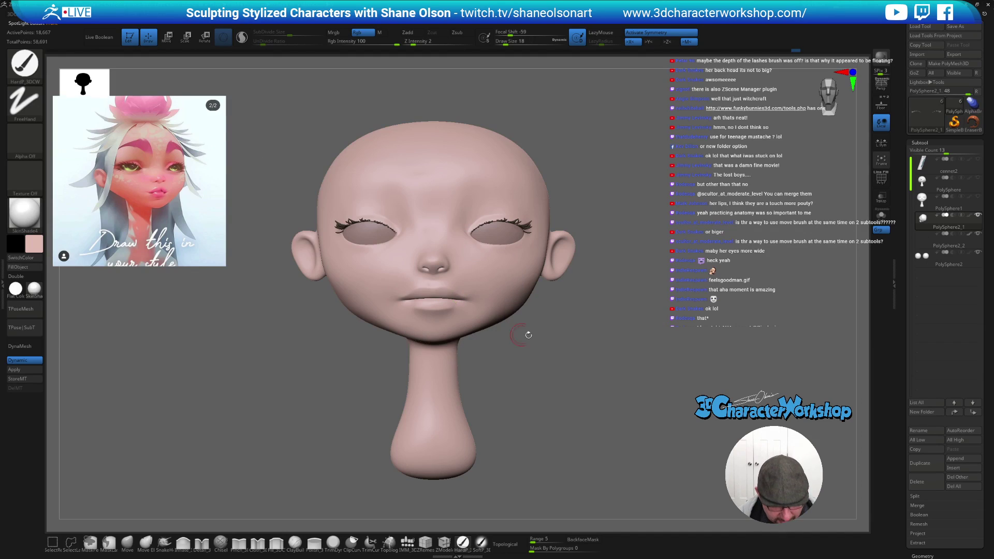
alt+drag(685, 354, 551, 309)
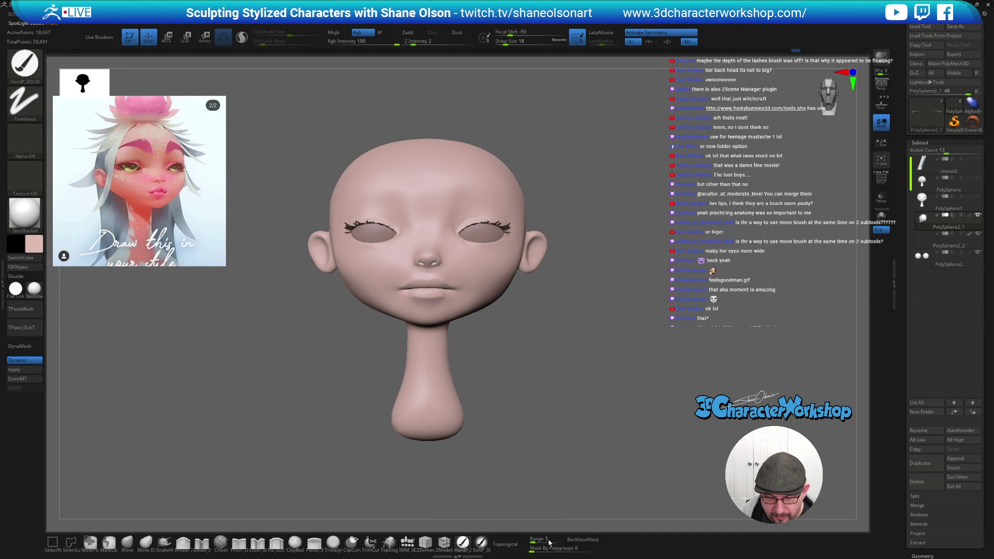
mouse_move(628, 356)
mouse_down()
mouse_move(643, 348)
mouse_move(606, 333)
mouse_move(646, 322)
mouse_up()
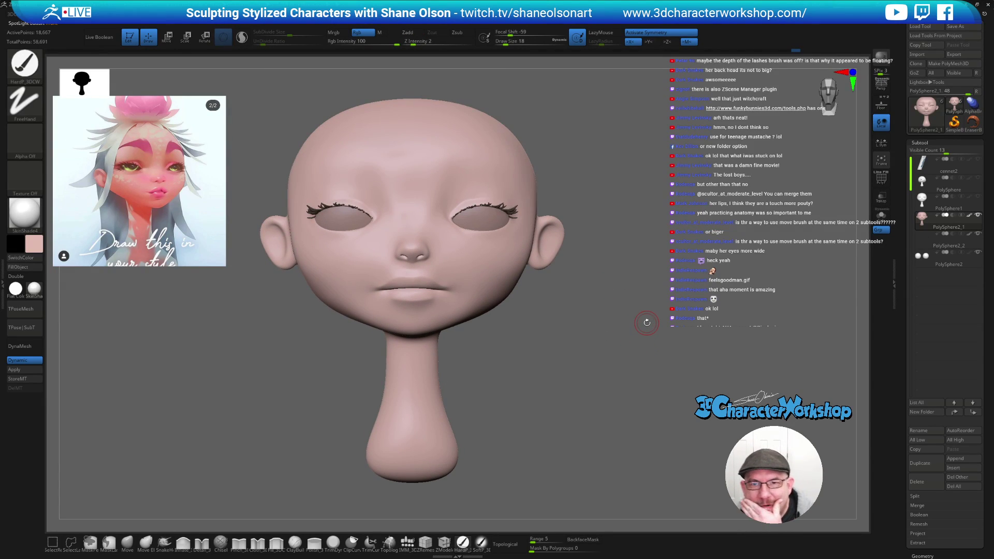
alt+drag(648, 326, 621, 306)
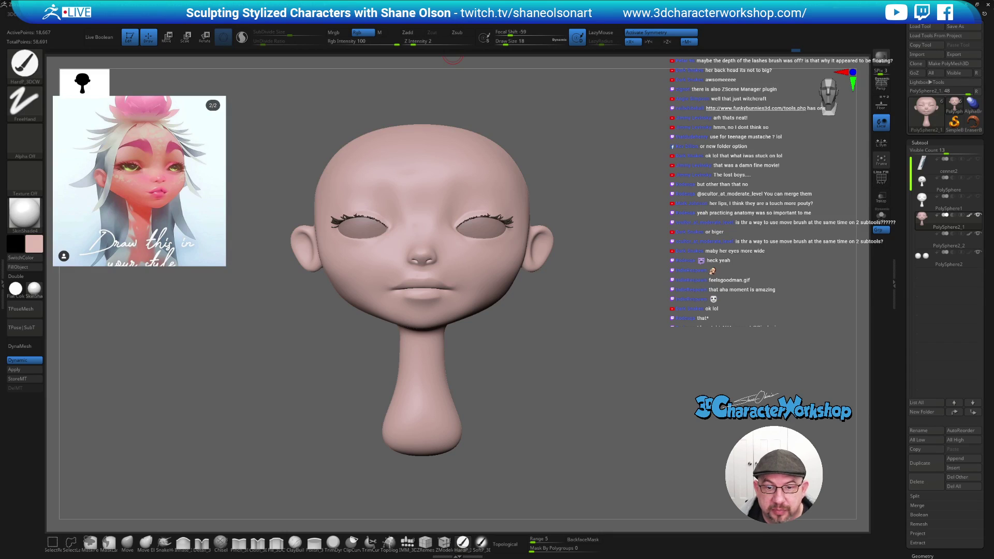
- Select the FB_eyelashes_A insert brush and adjust its embed depth in the brush depth settings
click(387, 23)
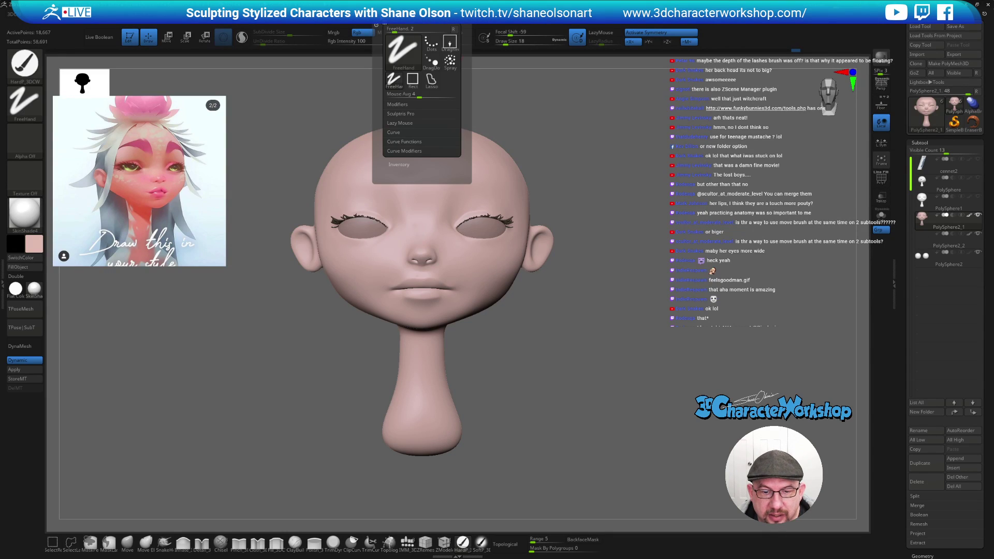
click(414, 105)
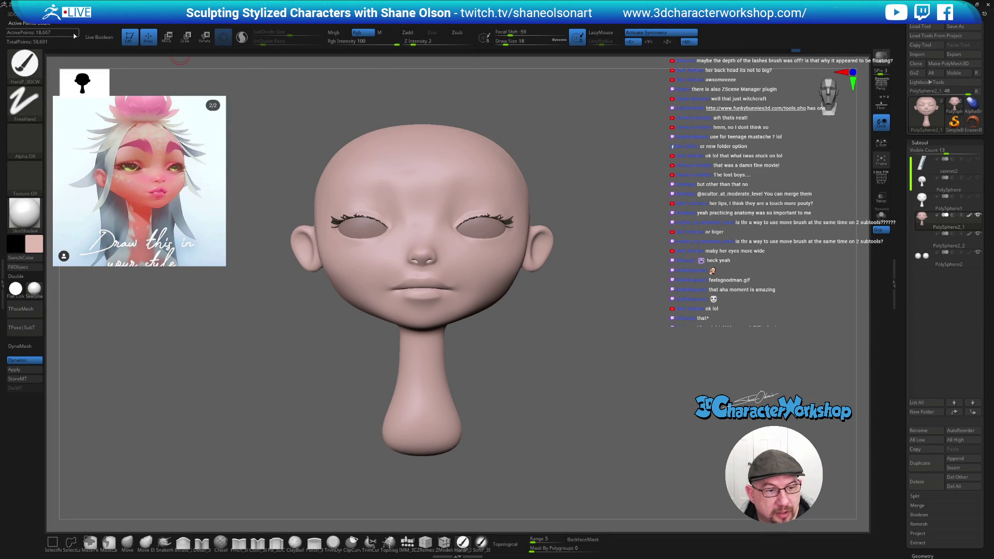
click(54, 16)
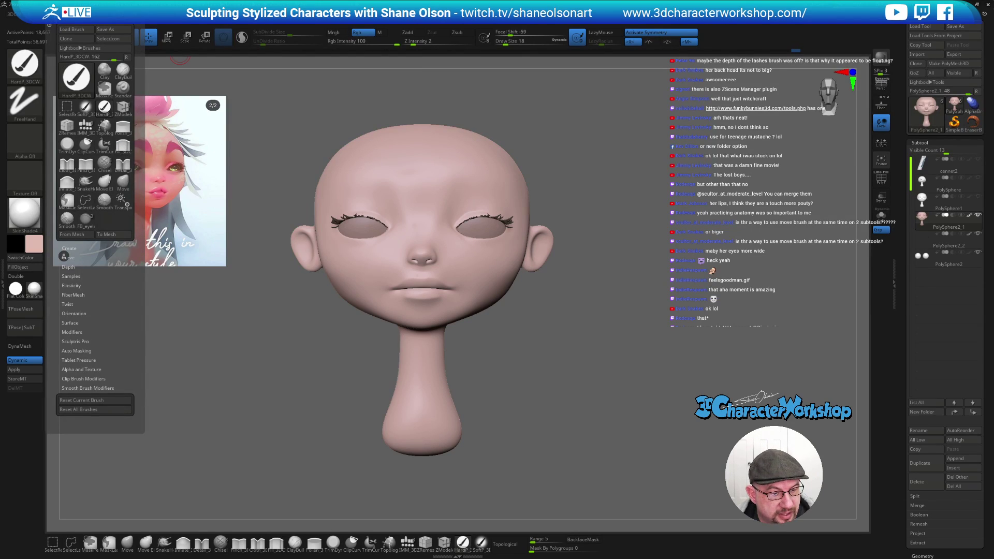
click(67, 266)
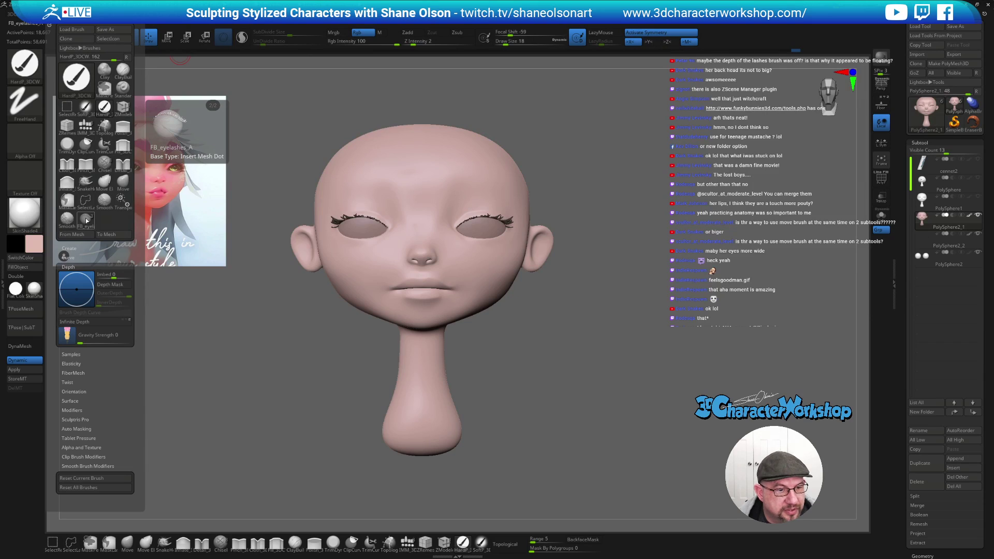
click(86, 219)
drag(77, 280, 77, 292)
alt+drag(683, 306, 685, 351)
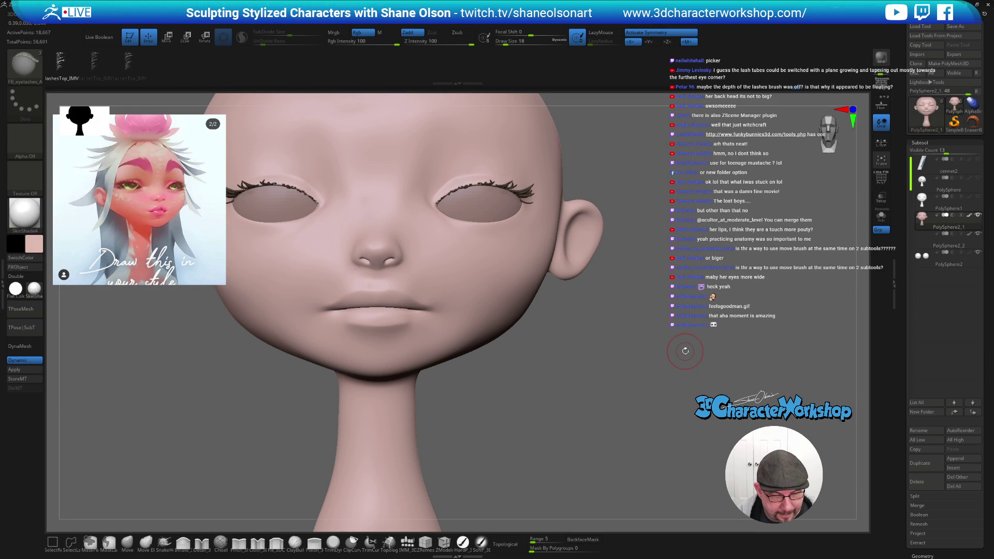
- Set the insert brush's draw size to 12 and sample the dark brown lash colour from the upper eyelashes
key(s)
drag(527, 407, 530, 437)
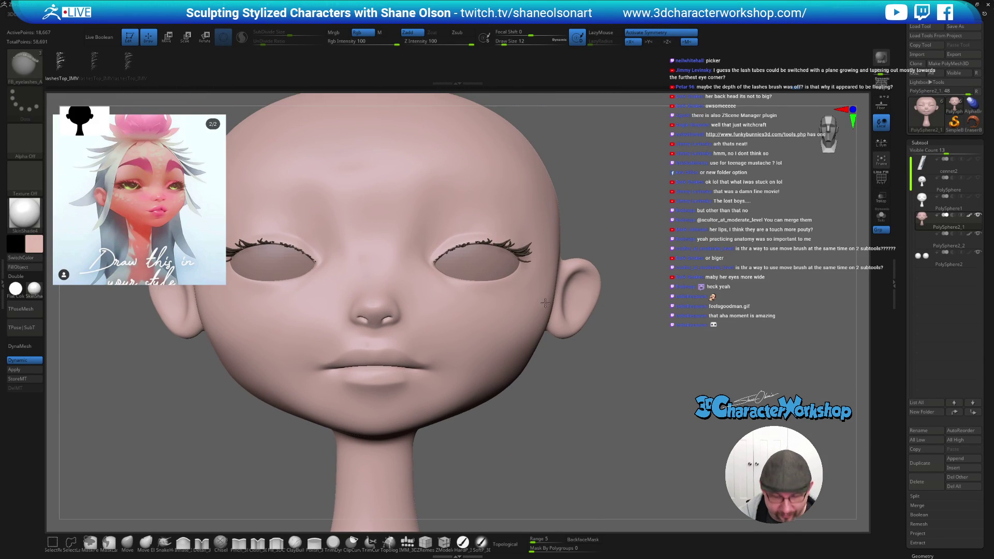
key(c)
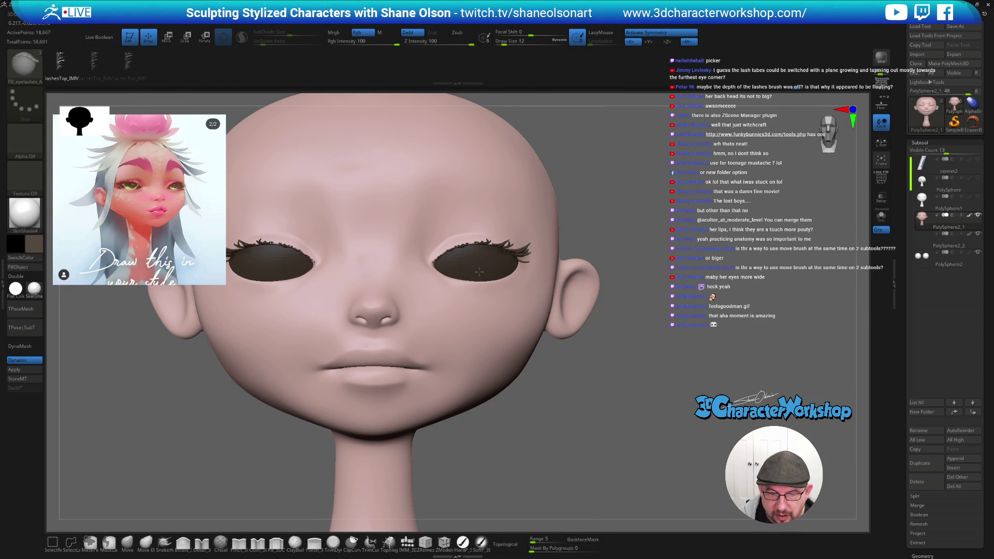
right_drag(480, 271, 443, 273)
mouse_move(592, 378)
mouse_down()
mouse_move(617, 289)
mouse_move(657, 321)
mouse_move(713, 307)
mouse_up()
key(ctrl+z)
mouse_move(451, 284)
mouse_down()
mouse_move(559, 309)
mouse_move(663, 297)
mouse_up()
mouse_move(686, 386)
right_down()
mouse_move(549, 389)
mouse_move(686, 389)
right_up()
key(ctrl+z)
mouse_move(627, 345)
right_down()
mouse_move(637, 373)
mouse_move(633, 365)
right_up()
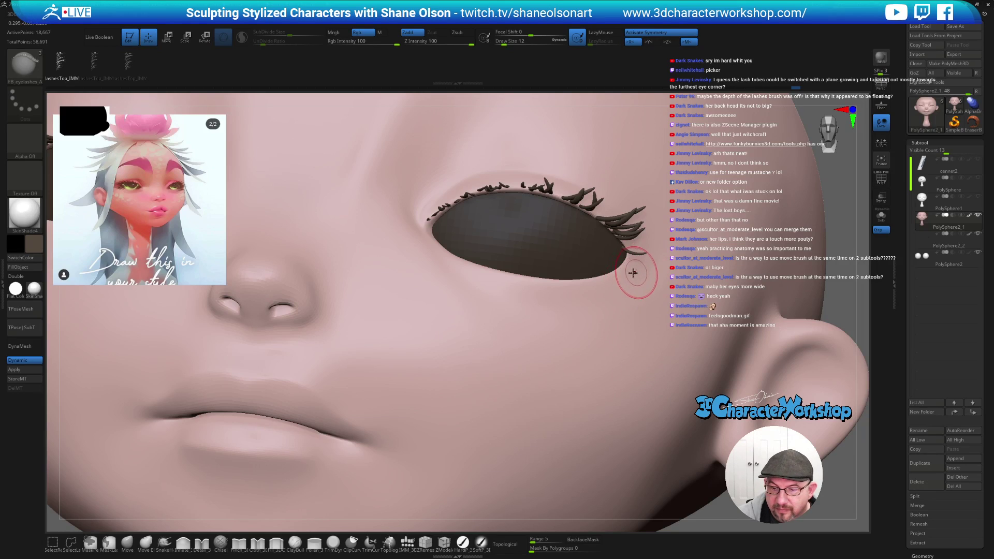
click(531, 278)
right_drag(641, 345, 639, 290)
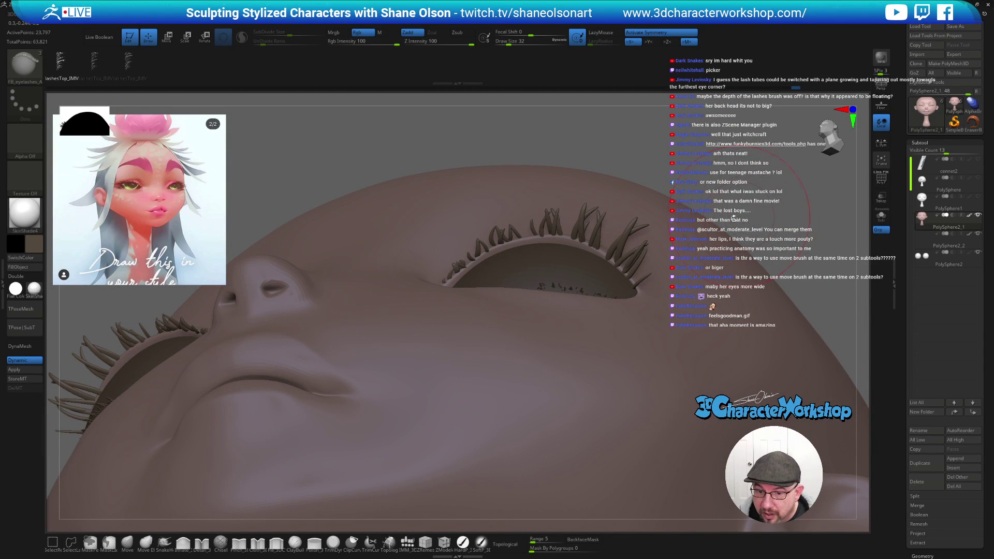
click(609, 290)
right_drag(726, 182, 694, 241)
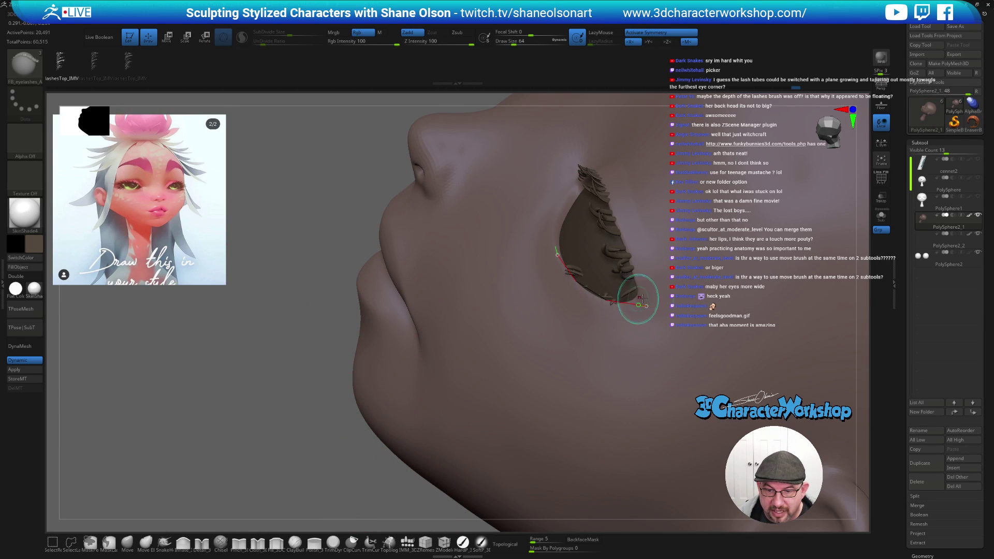
key(ctrl)
key(ctrl+z)
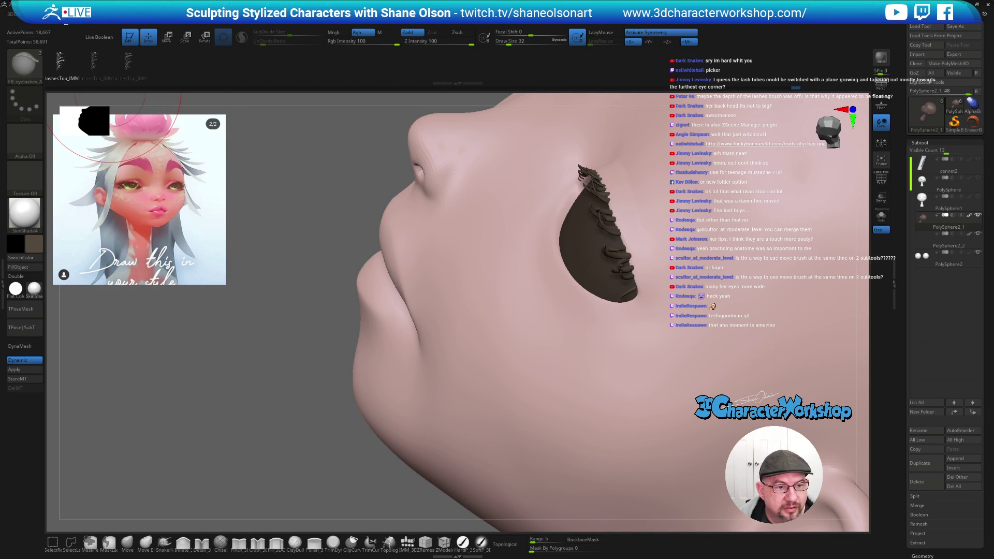
- Insert a row of lashes along the outer part of the lower eyelid at draw size 16
click(67, 23)
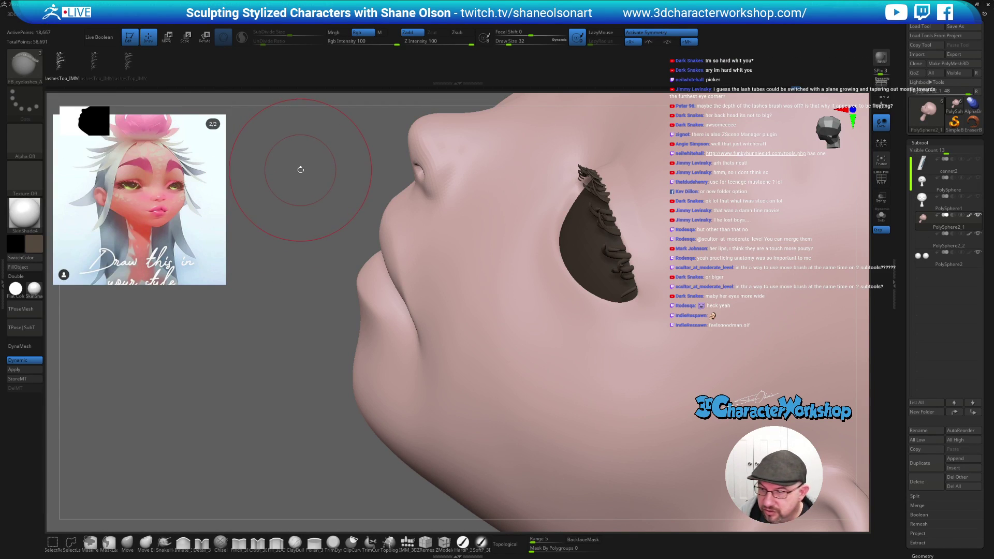
mouse_move(649, 318)
right_down()
mouse_move(659, 313)
mouse_move(655, 322)
right_up()
key(s)
drag(651, 333, 648, 333)
click(648, 333)
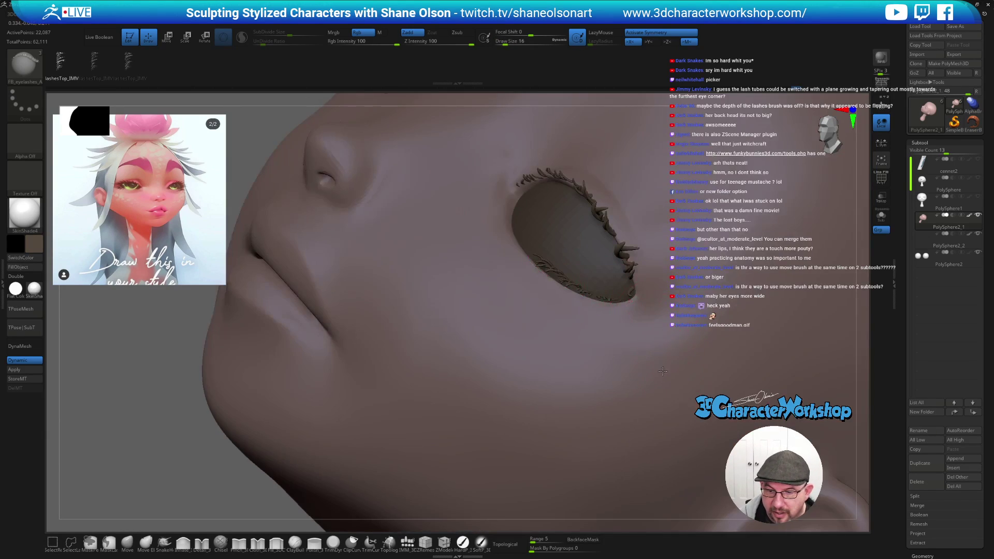
mouse_move(709, 378)
right_down()
mouse_move(627, 404)
mouse_move(664, 406)
right_up()
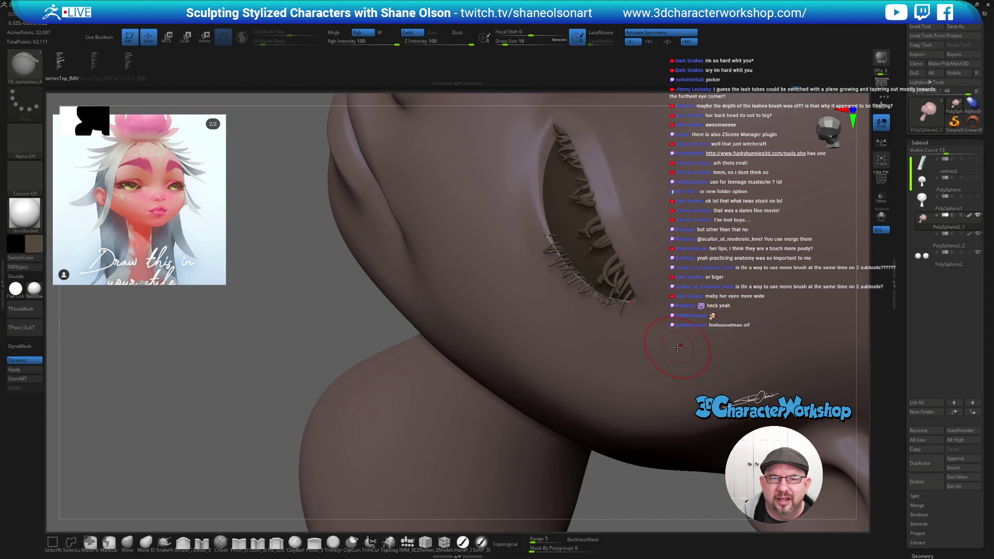
- Inspect the lower lashes from several angles and reapply their curve with a different brush size
mouse_move(296, 358)
right_down()
mouse_move(333, 315)
mouse_move(324, 327)
right_up()
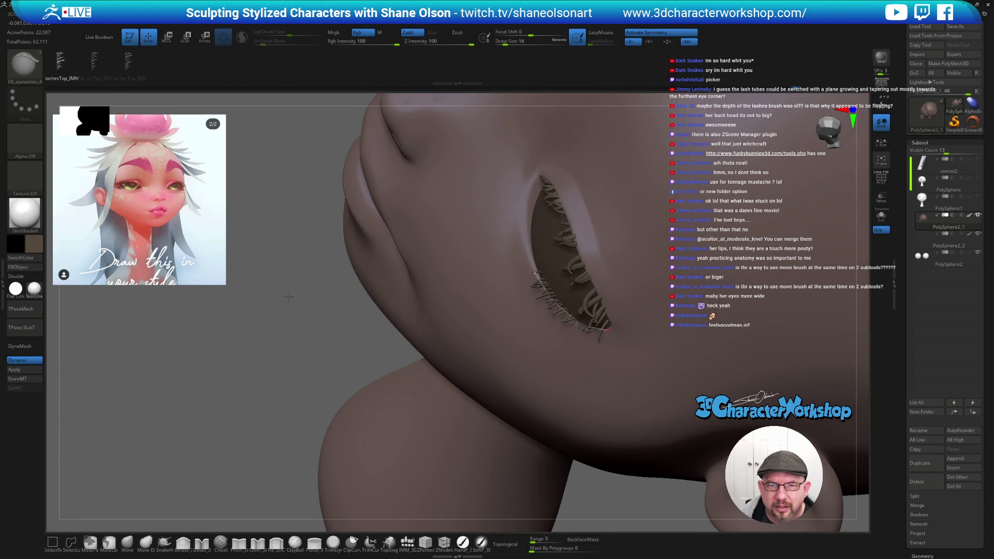
right_drag(288, 299, 291, 299)
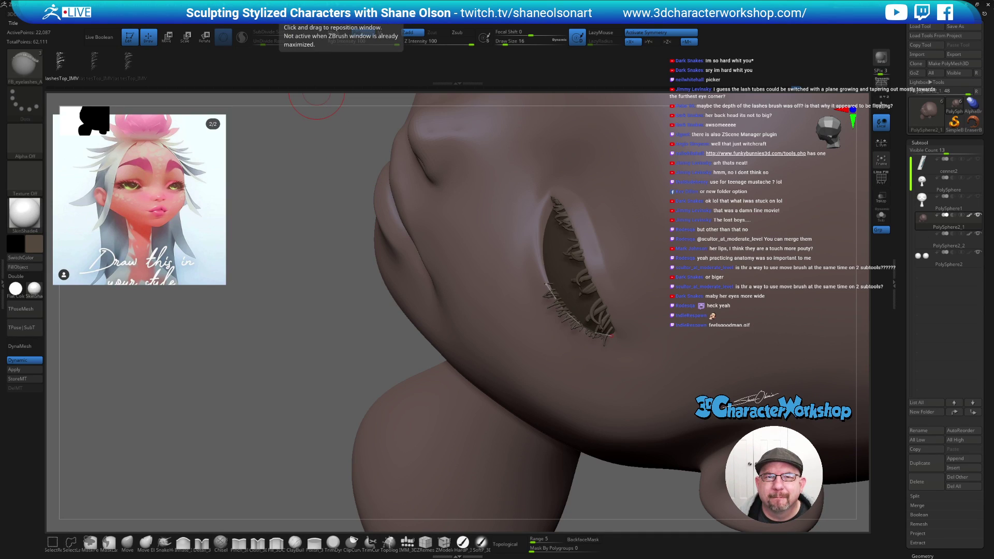
drag(324, 234, 322, 206)
drag(382, 217, 405, 325)
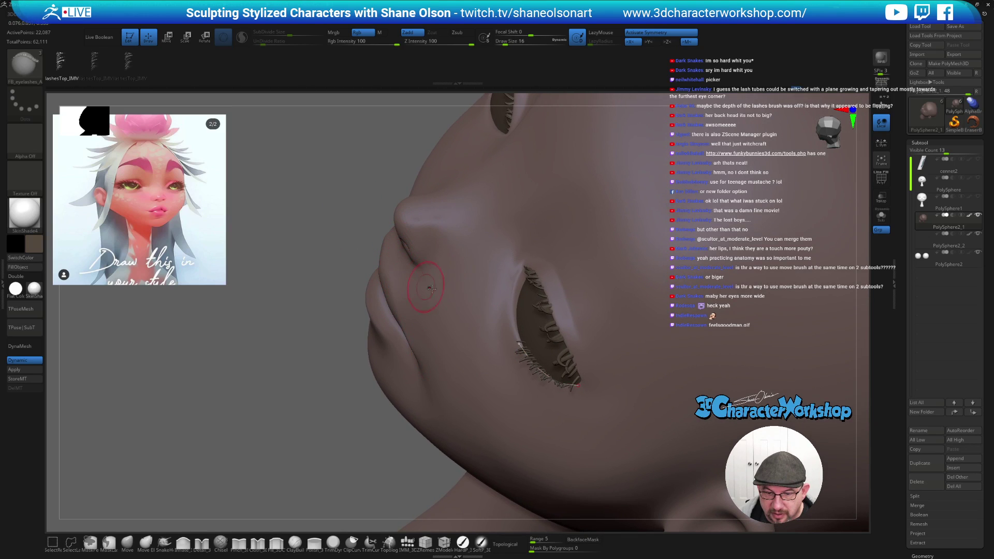
drag(322, 411, 333, 328)
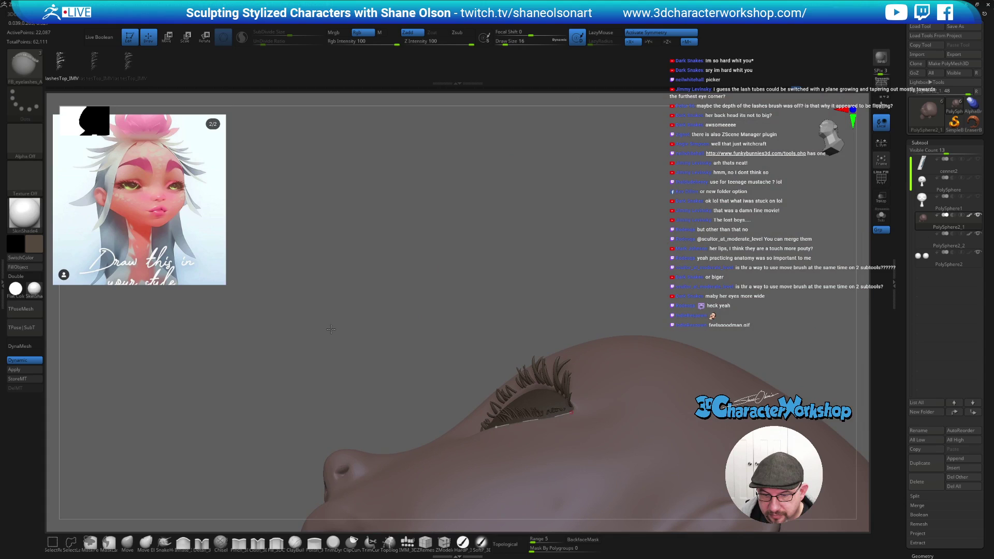
drag(538, 232, 550, 221)
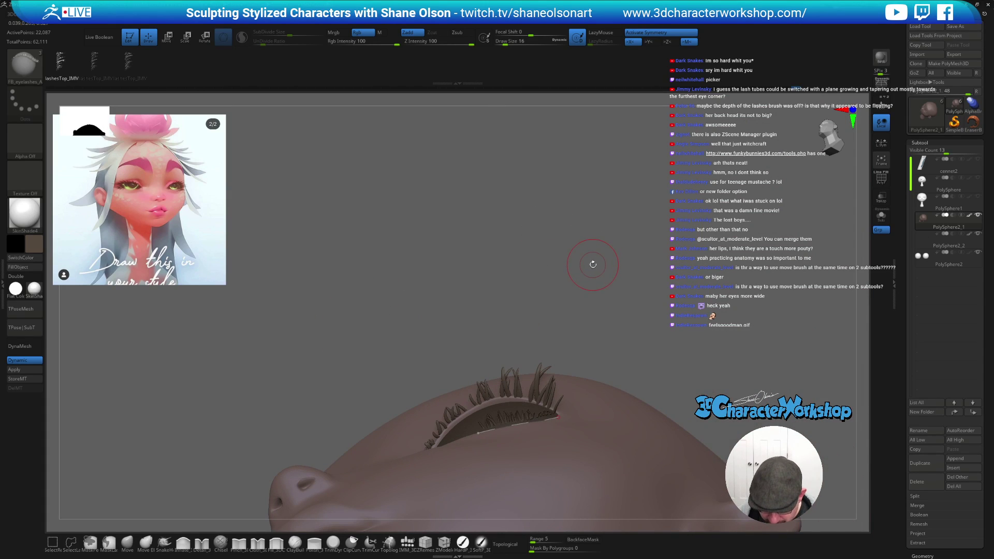
click(533, 422)
click(533, 422)
drag(645, 270, 694, 457)
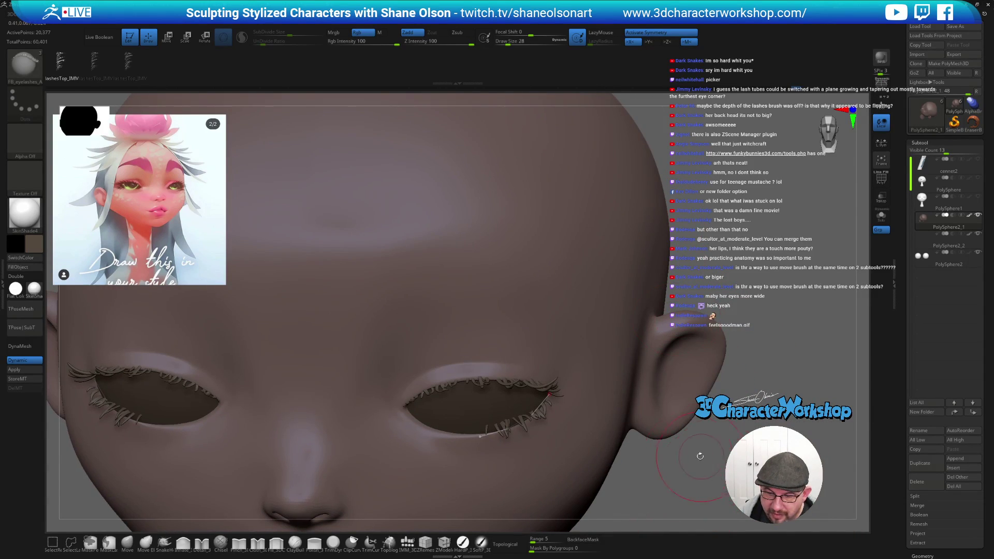
- Reapply the lower lash curve with varied brush sizes, leaving shorter lashes at the outer corner of the lower lid
click(531, 420)
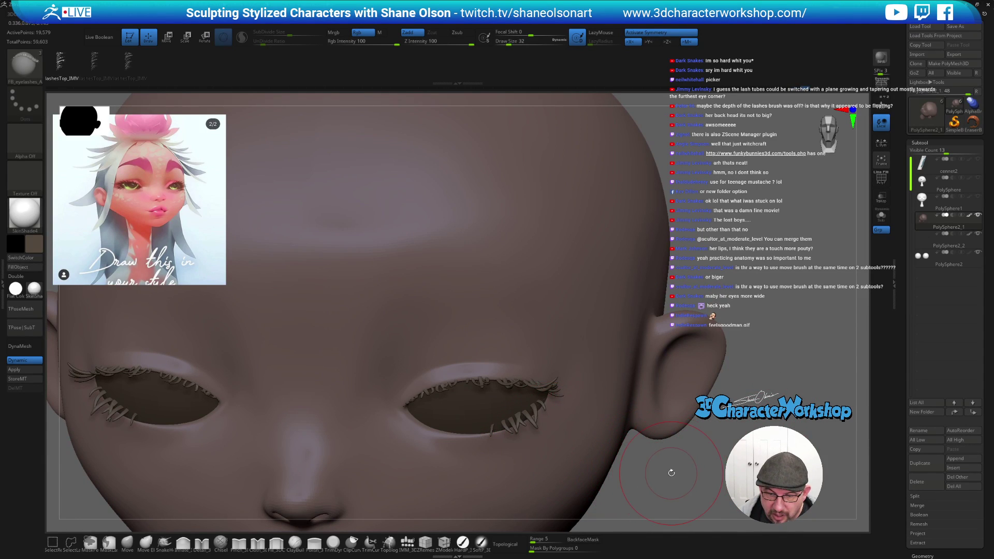
drag(534, 419, 534, 423)
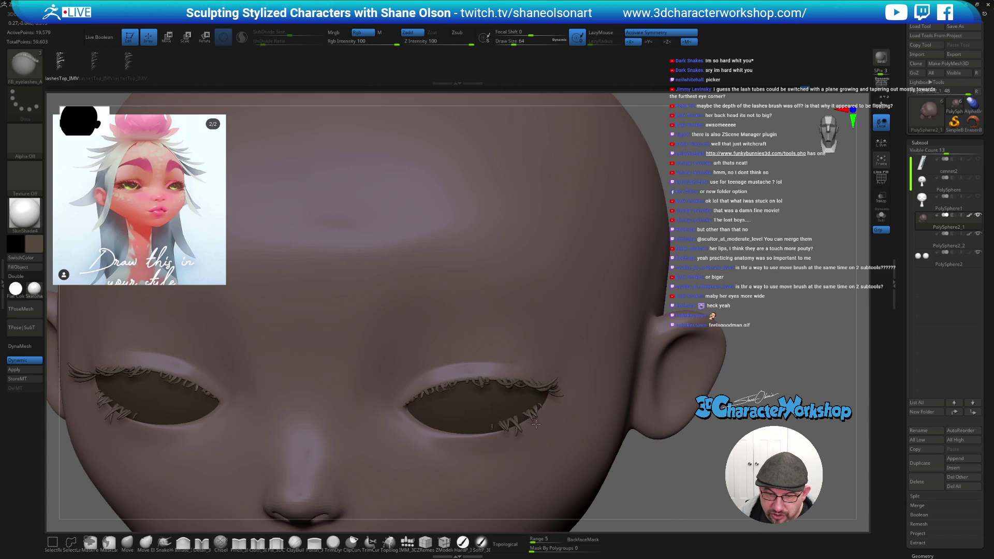
drag(717, 455, 769, 291)
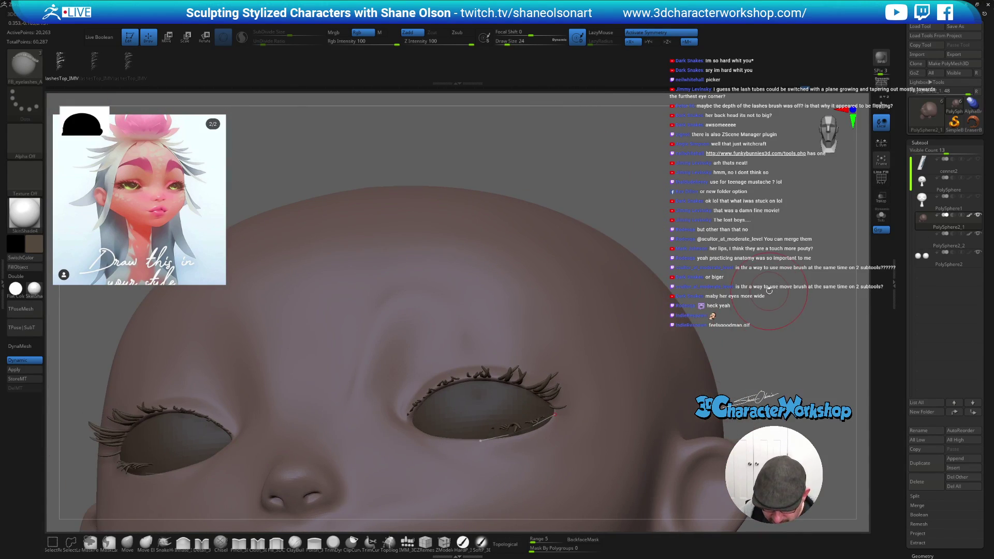
click(526, 435)
drag(729, 265, 728, 325)
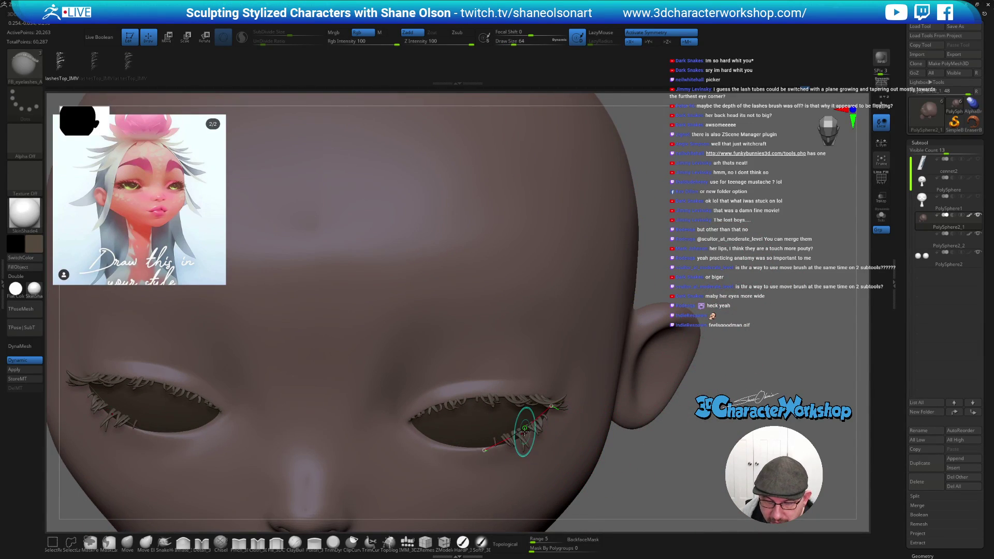
click(522, 433)
click(530, 430)
drag(669, 473, 691, 444)
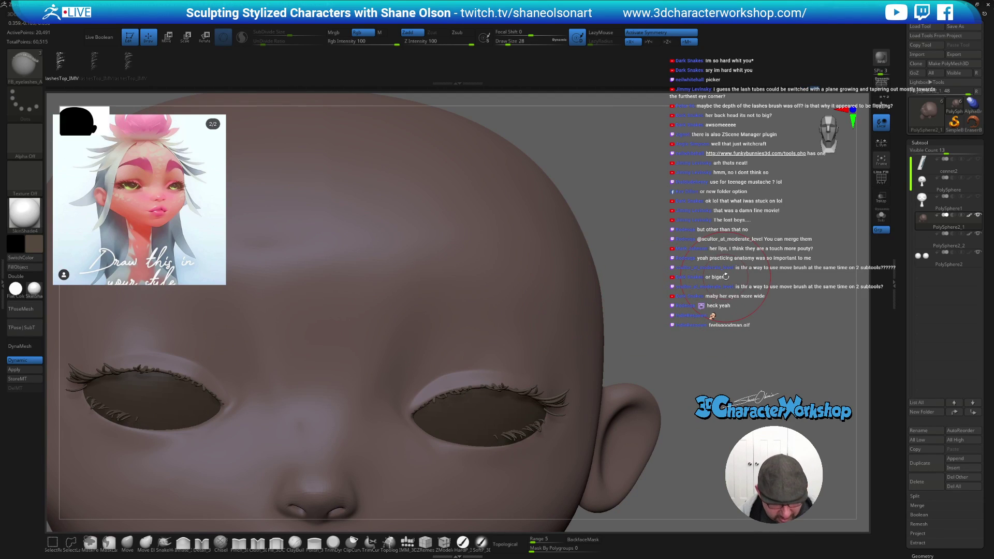
- Split the lower lashes off the head into their own subtool and make that subtool active
key(space)
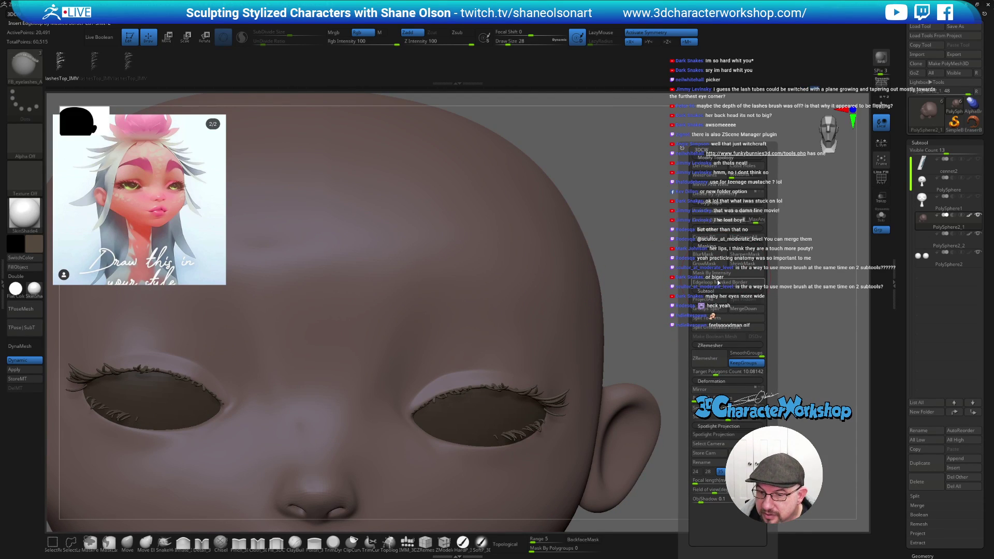
click(724, 328)
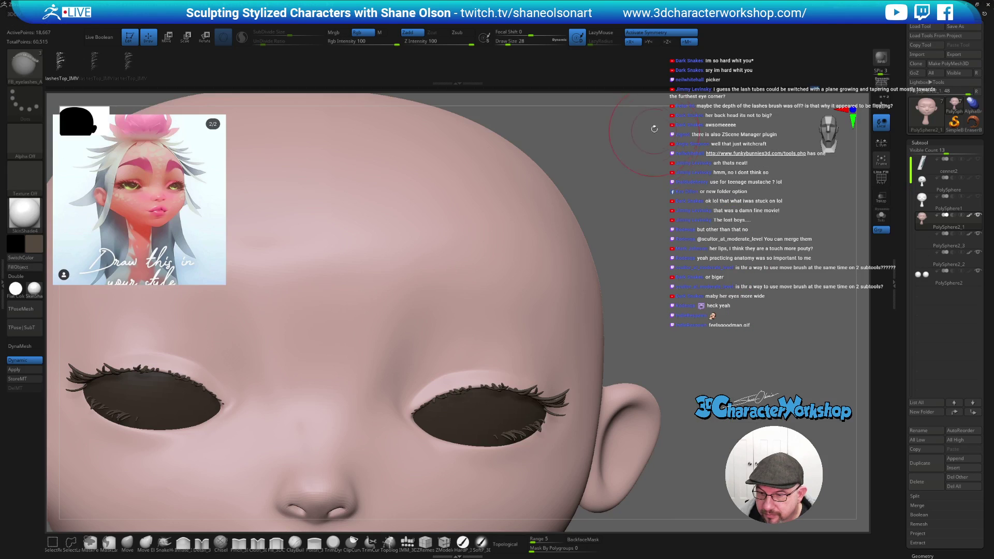
key(Down)
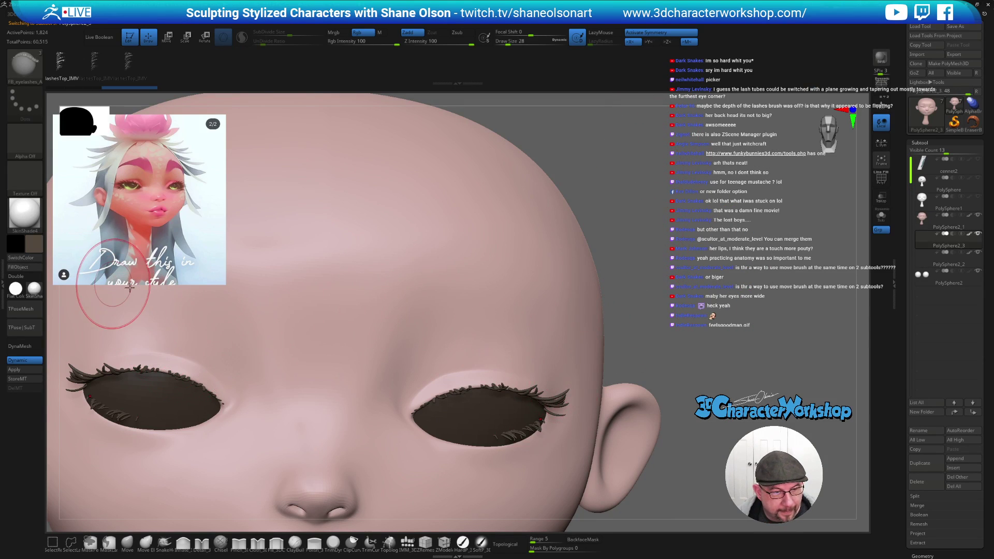
- Choose the HardP_3DCW brush, make the eyeballs the active subtool and fill them with an off-white colour
click(462, 541)
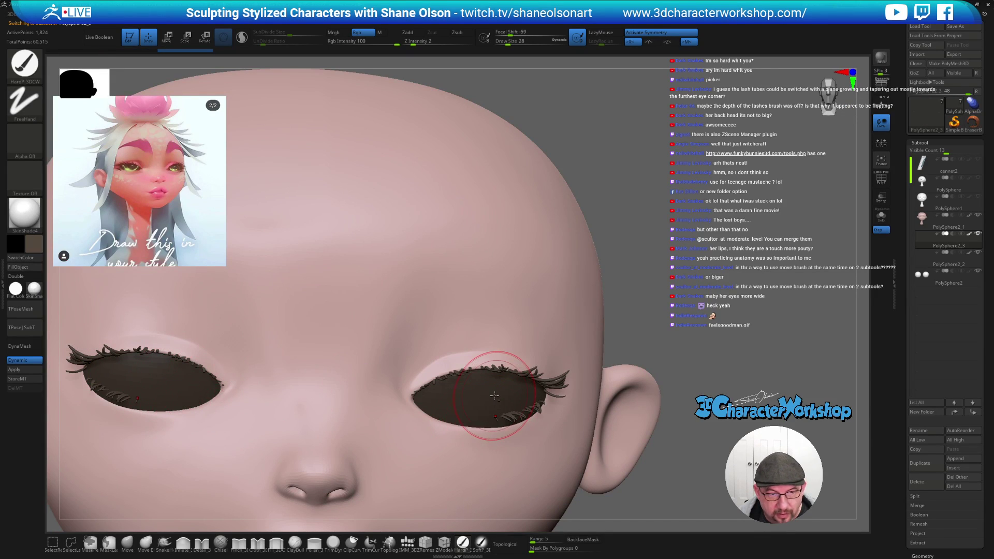
alt+click(444, 388)
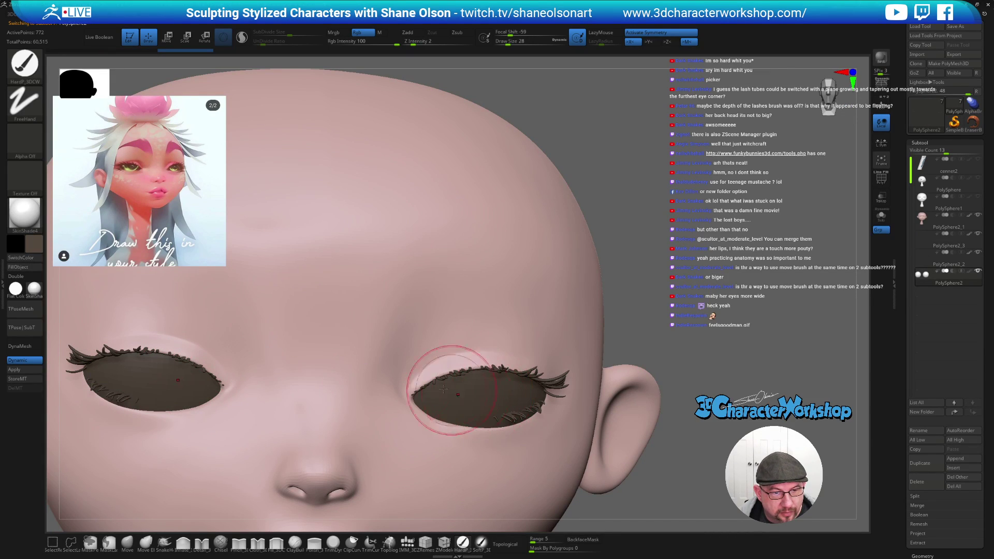
click(35, 244)
click(35, 206)
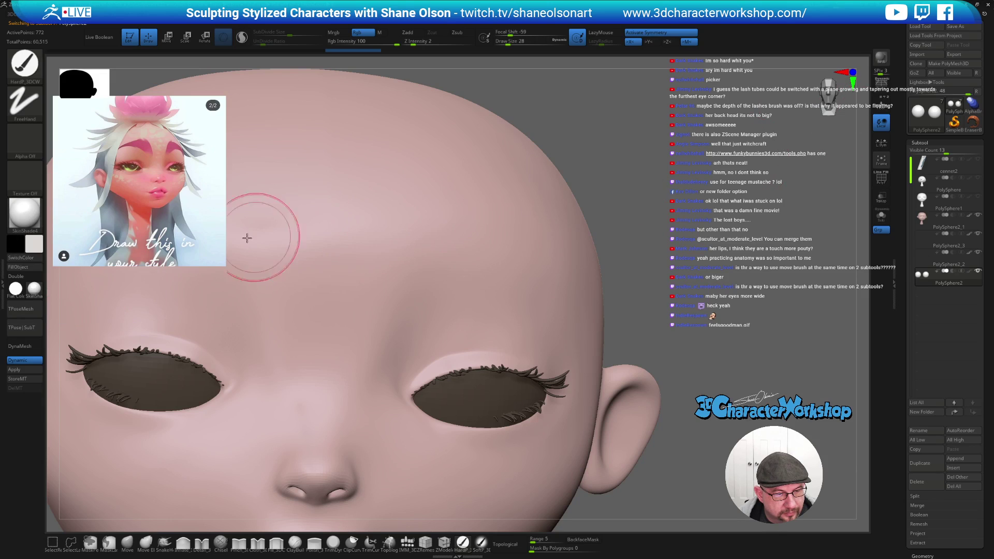
click(31, 267)
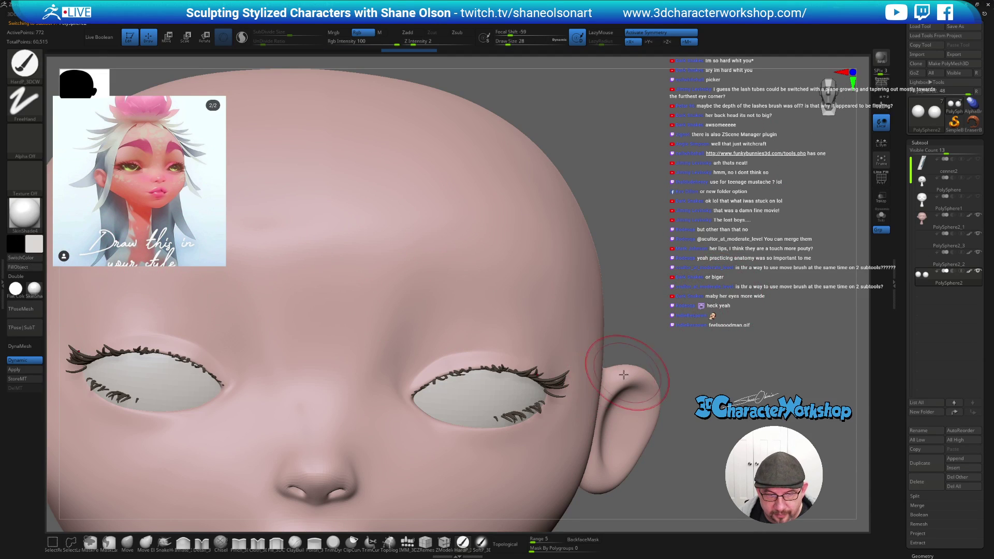
- Make the lower lashes the active subtool and reshape them outward with the Move Elastic brush at adjusted sizes
alt+click(533, 410)
mouse_move(709, 306)
mouse_down()
mouse_move(697, 307)
mouse_move(705, 306)
mouse_up()
drag(691, 357, 673, 282)
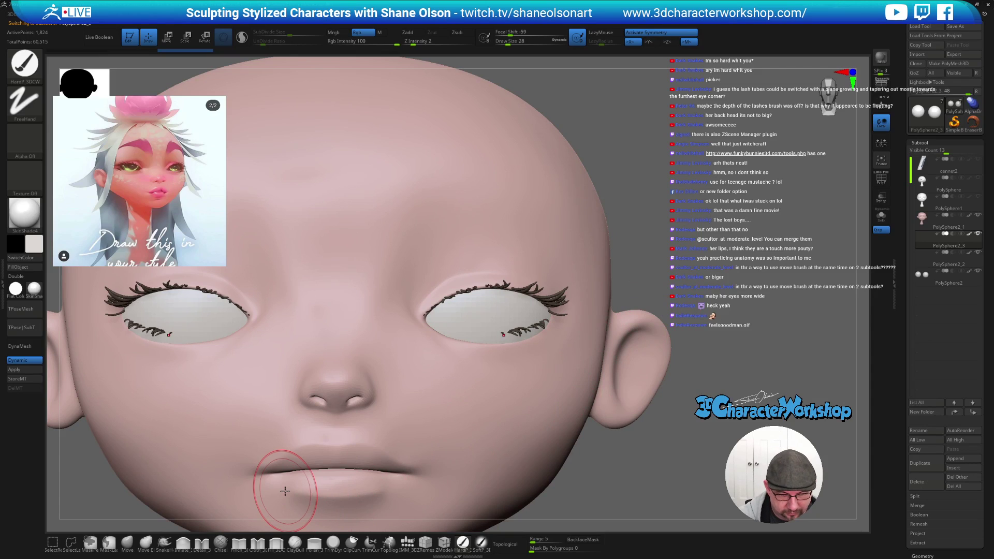
click(145, 546)
key(s)
drag(496, 369, 505, 369)
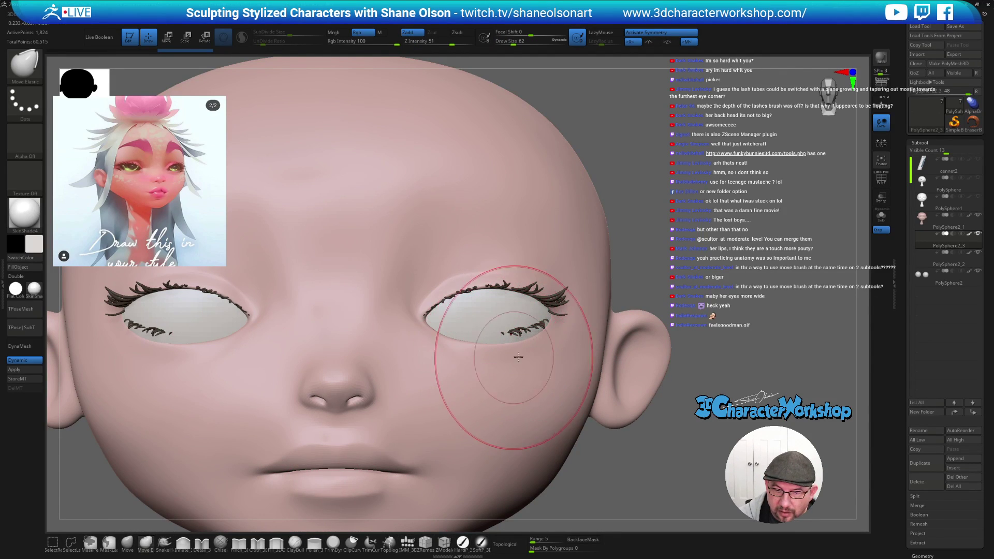
mouse_move(515, 324)
mouse_down()
mouse_move(558, 324)
mouse_move(529, 335)
mouse_move(554, 325)
mouse_move(542, 335)
mouse_up()
key(s)
mouse_move(551, 381)
right_down()
mouse_move(539, 400)
mouse_move(574, 418)
mouse_move(573, 337)
right_up()
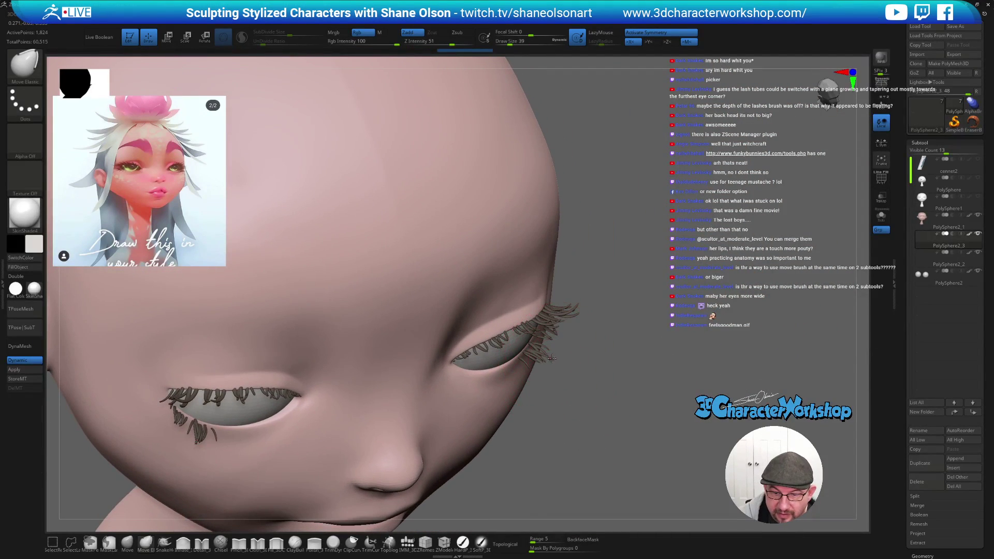
key(s)
drag(550, 360, 546, 359)
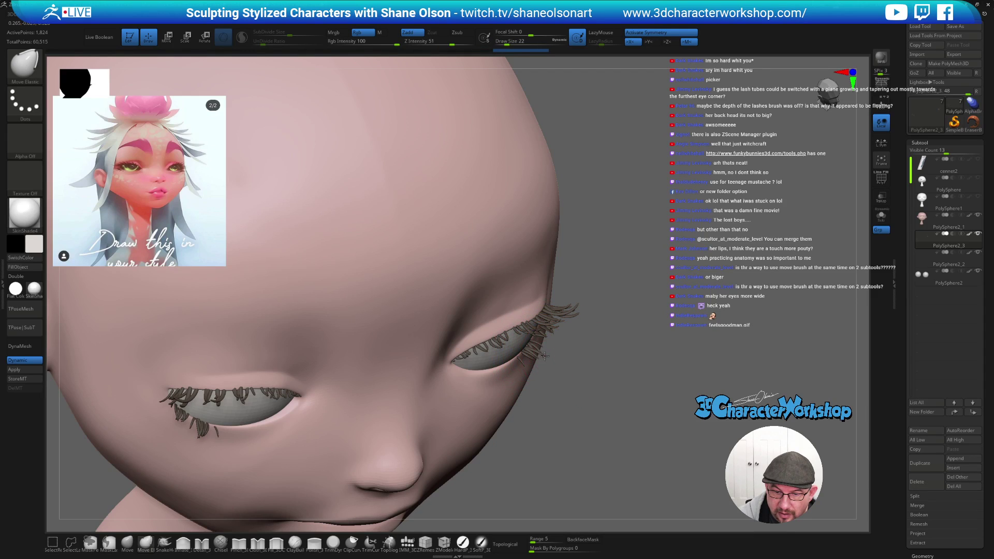
- Isolate the lower lashes and straighten and separate the individual hairs with the Move Elastic brush at draw sizes 13 and 9
click(881, 216)
ctrl+right_drag(623, 403, 617, 466)
key(s)
drag(614, 413, 610, 410)
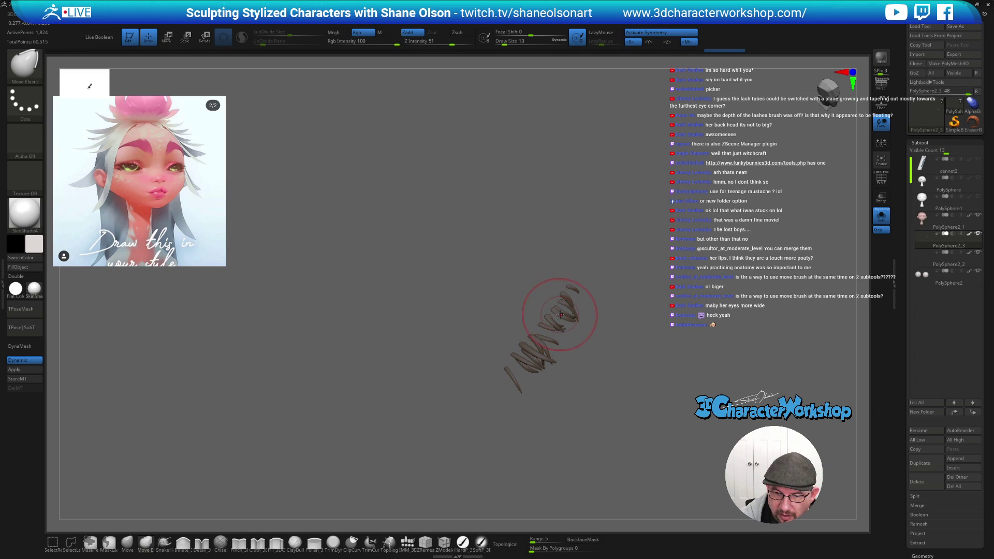
drag(616, 349, 574, 363)
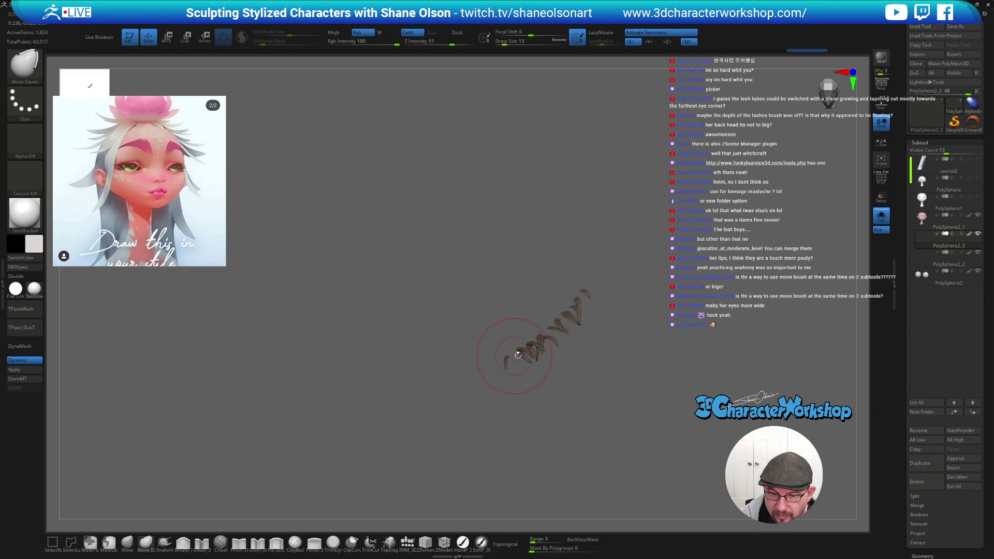
drag(578, 421, 512, 371)
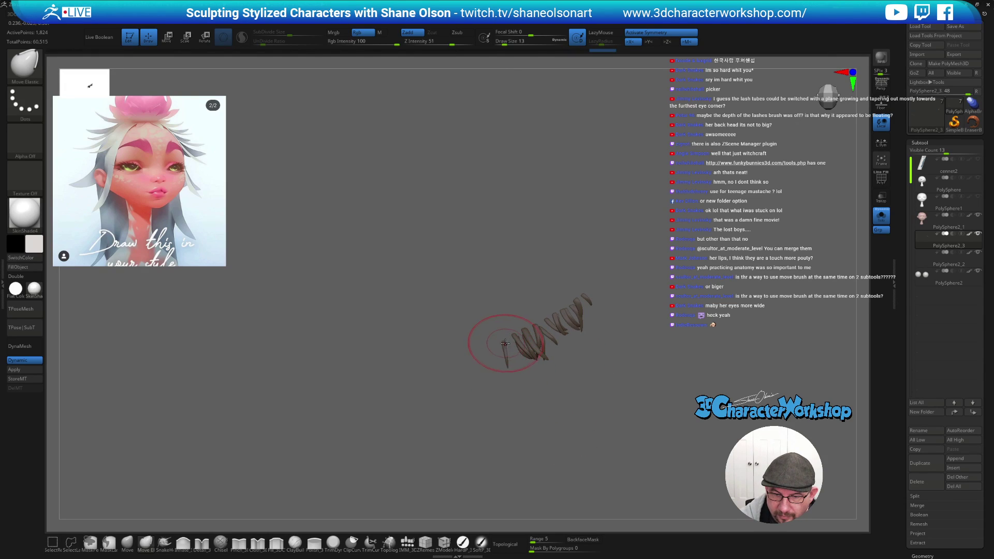
key(bracketleft)
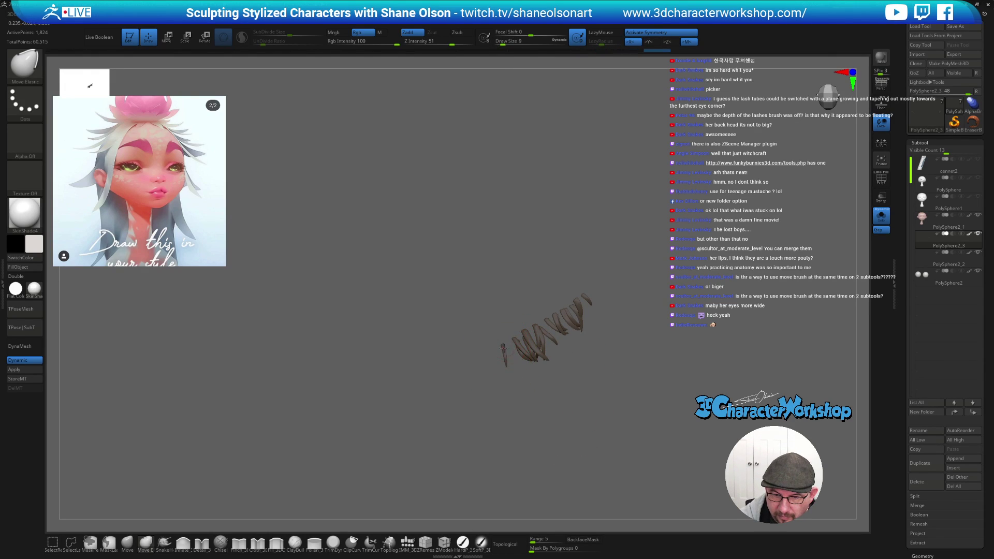
drag(611, 394, 744, 315)
click(883, 221)
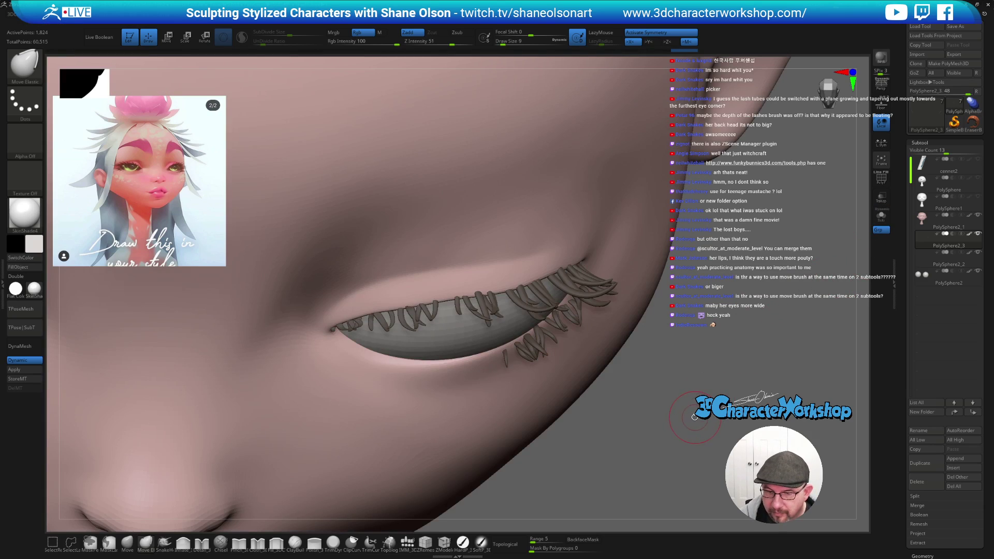
- Fit the lower lashes to the outer eye corner against the visible face with the Move Elastic brush at draw sizes 20, 12 and 29
key(s)
drag(659, 375, 662, 376)
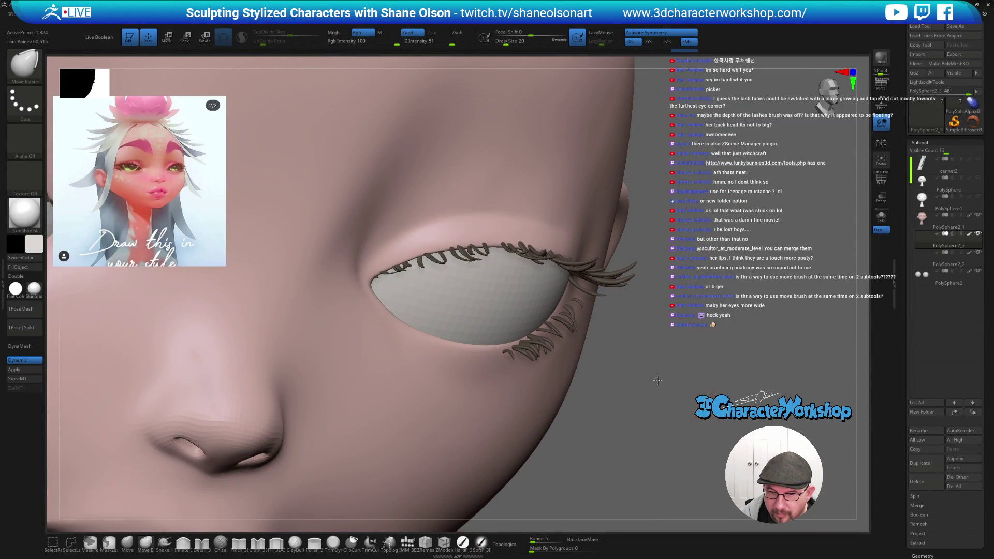
drag(564, 254, 583, 299)
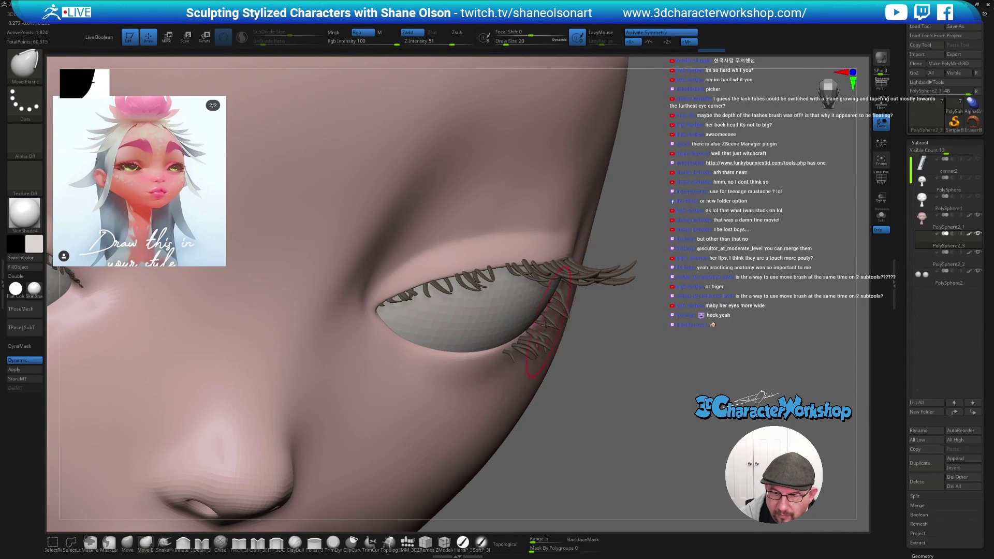
key(bracketleft)
drag(614, 400, 575, 349)
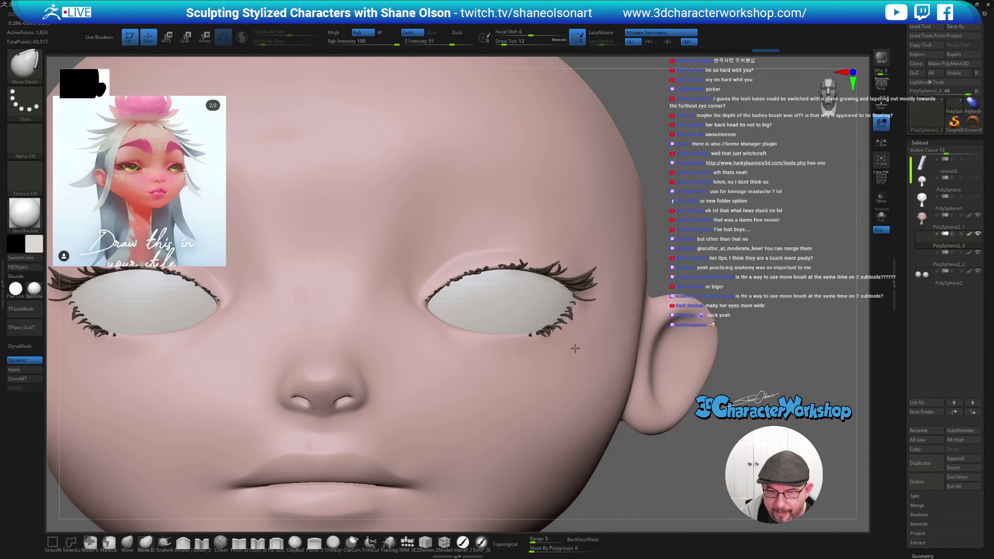
key(f)
mouse_move(695, 306)
right_down()
mouse_move(589, 313)
mouse_move(588, 352)
mouse_move(573, 337)
right_up()
key(s)
mouse_move(572, 332)
mouse_down()
mouse_move(580, 326)
mouse_move(549, 343)
mouse_up()
right_drag(581, 366, 595, 368)
ctrl+right_drag(572, 314, 667, 393)
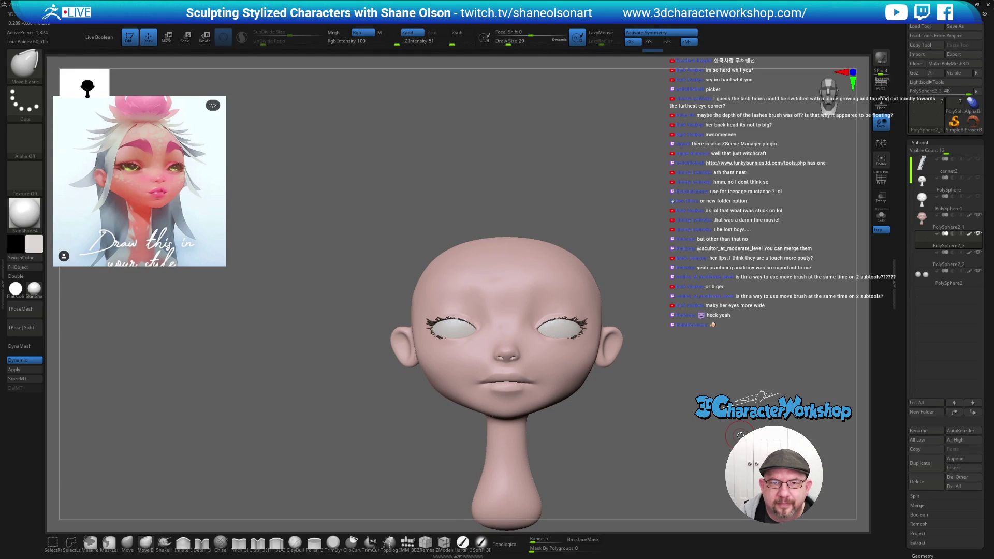
alt+right_drag(729, 244, 665, 228)
mouse_move(597, 220)
right_down()
mouse_move(594, 206)
mouse_move(576, 201)
mouse_move(595, 236)
mouse_move(641, 237)
mouse_move(650, 200)
right_up()
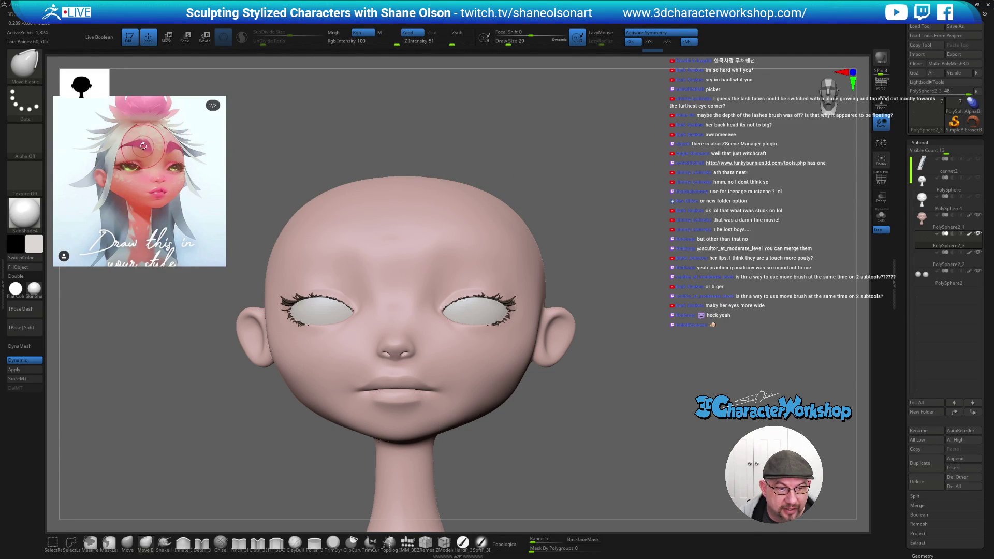
drag(344, 156, 539, 126)
drag(654, 186, 644, 221)
drag(548, 386, 553, 380)
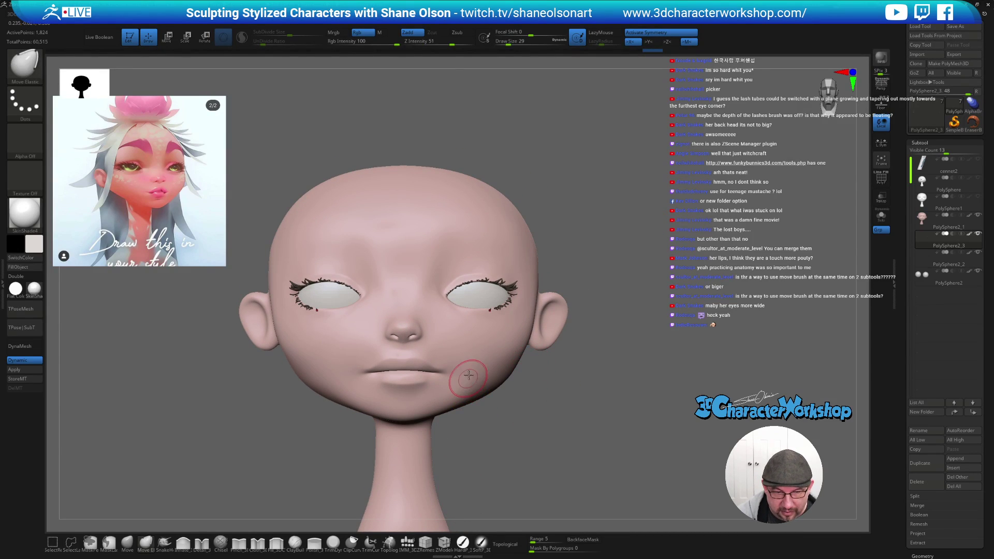
alt+drag(619, 346, 616, 358)
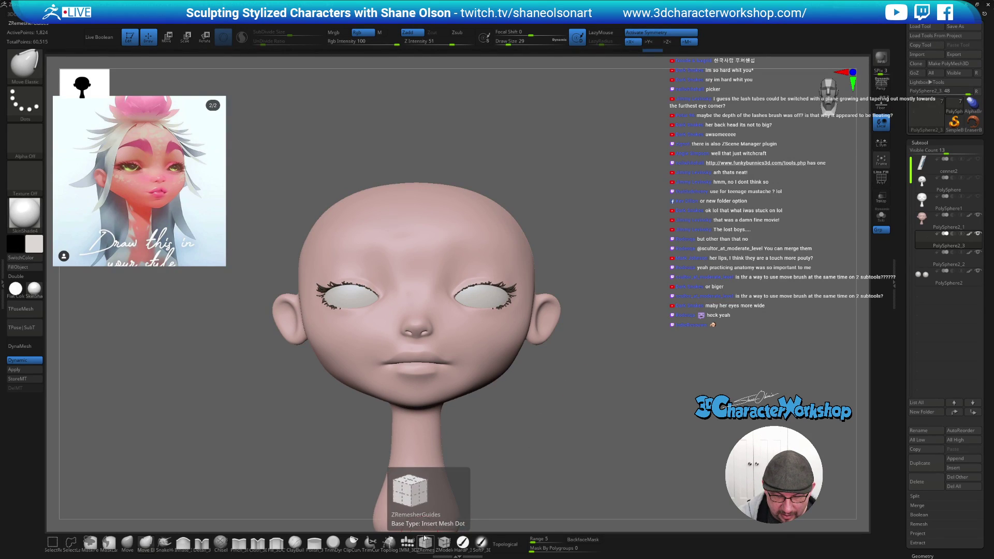
- Outline an arched eyebrow on the forehead with Topology brush curves along its inner, upper and lower edges
click(389, 542)
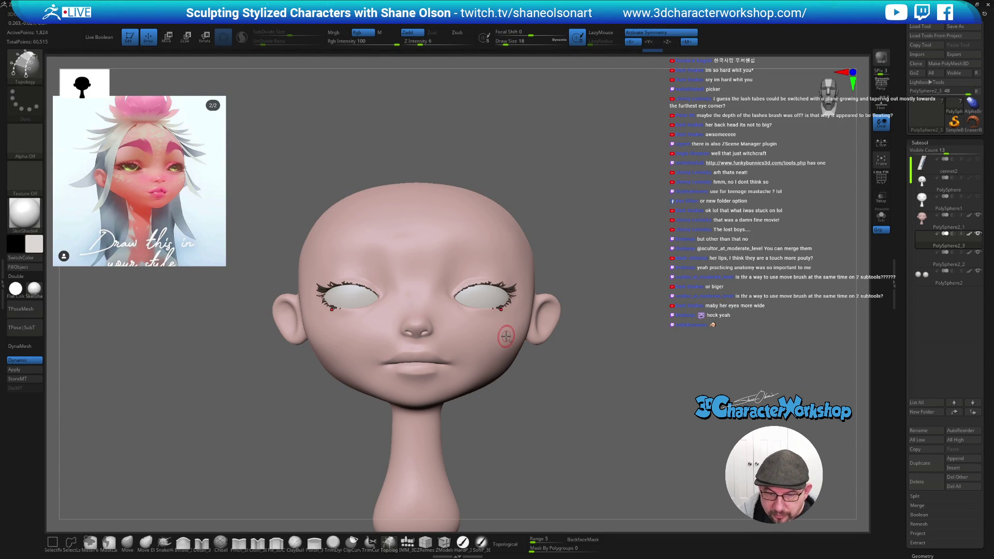
alt+drag(554, 401, 551, 406)
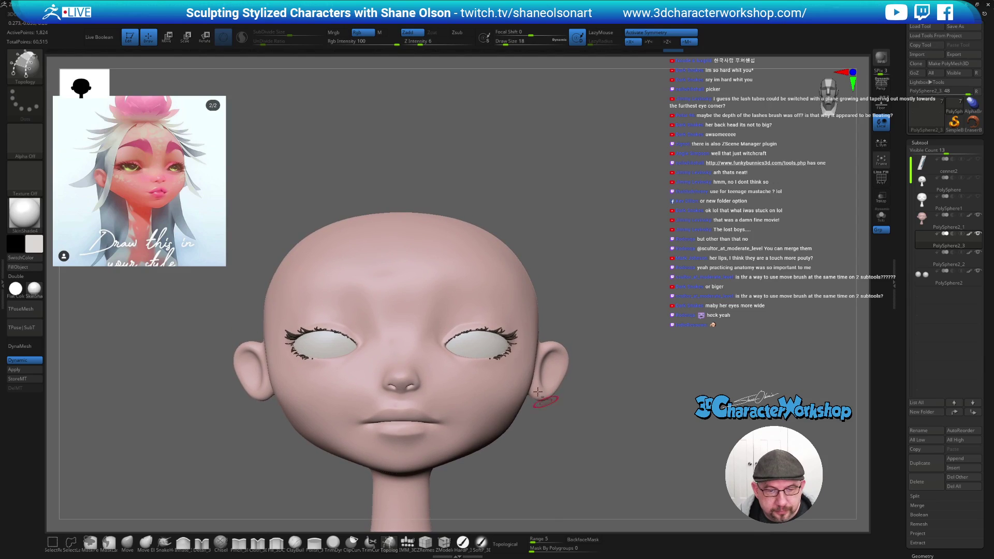
drag(452, 255, 453, 254)
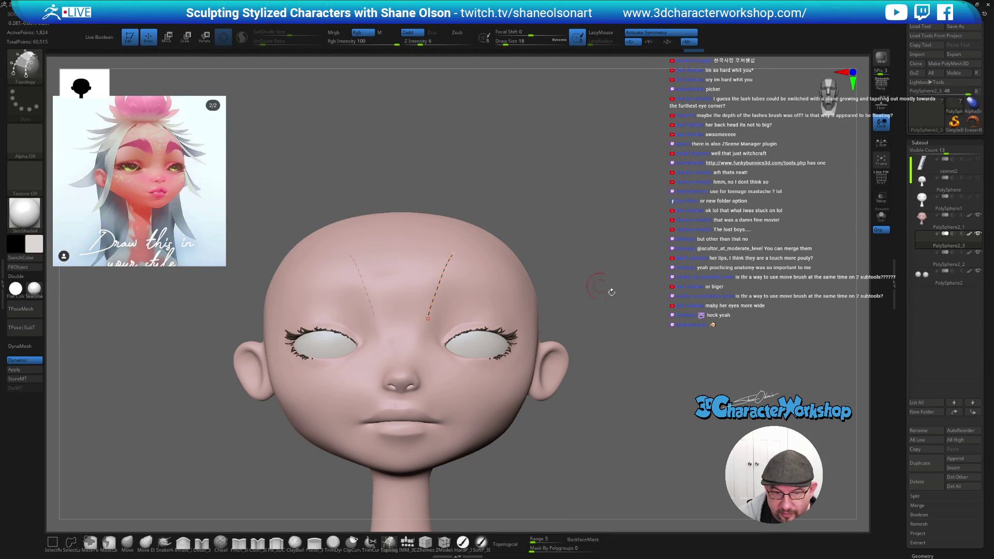
drag(667, 354, 659, 395)
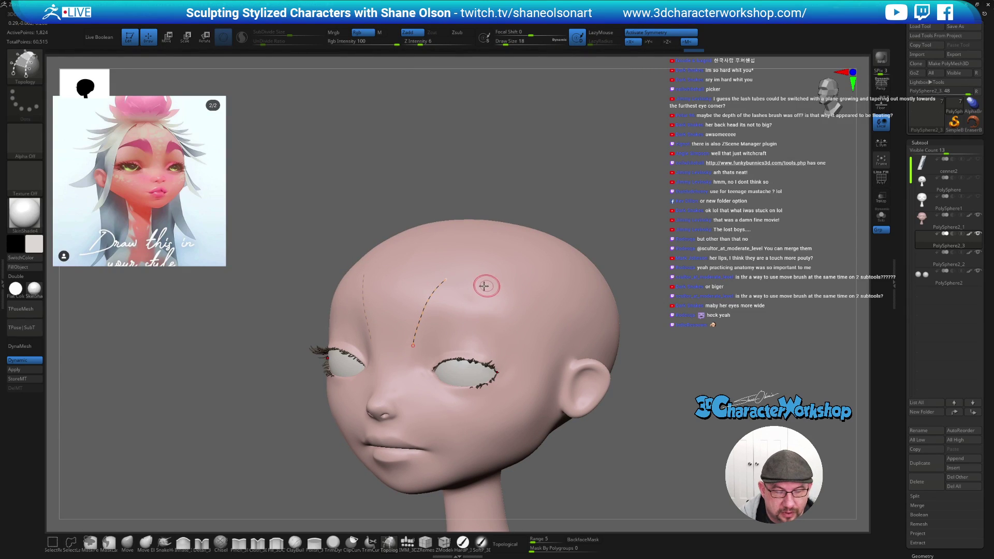
drag(474, 292, 537, 345)
mouse_move(642, 441)
mouse_down()
mouse_move(664, 431)
mouse_move(658, 441)
mouse_up()
drag(670, 367, 662, 357)
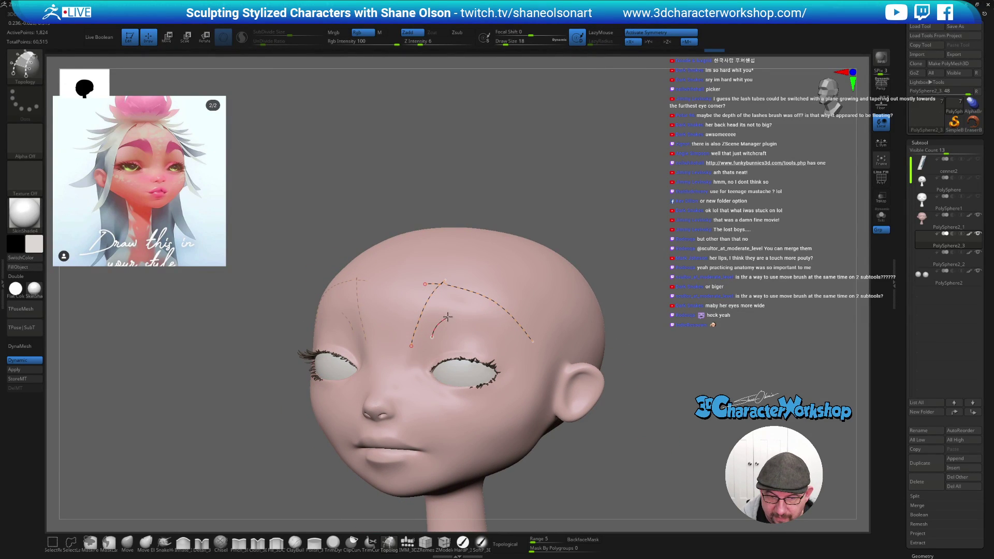
drag(682, 416, 710, 422)
right_drag(485, 250, 485, 282)
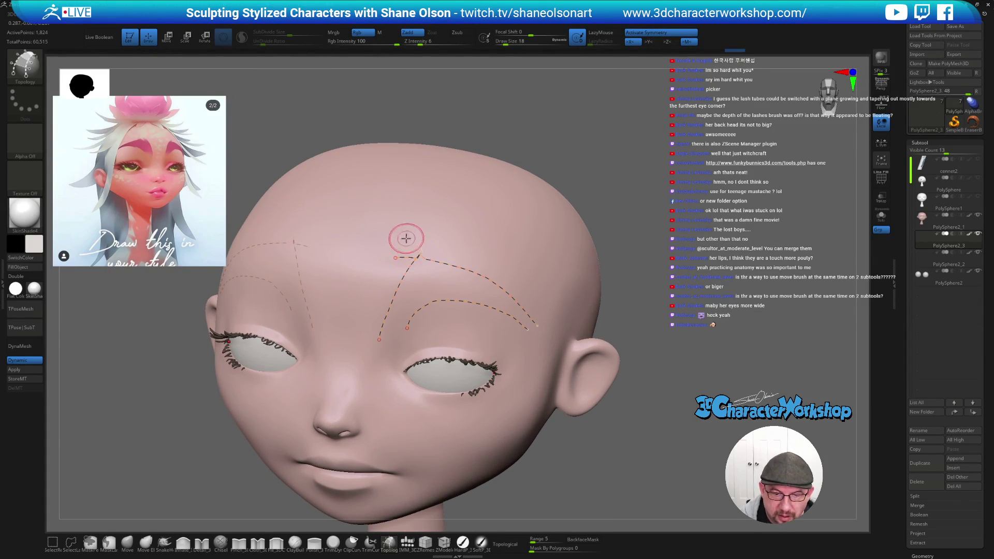
- Draw Topology cross curves over the eyebrow outline to divide it into quad panels from inner end to tail
drag(422, 263, 447, 321)
drag(458, 248, 469, 325)
drag(505, 265, 492, 324)
mouse_move(590, 285)
right_down()
mouse_move(581, 266)
mouse_move(532, 301)
right_up()
drag(383, 273, 424, 318)
mouse_move(525, 258)
ctrl+right_down()
mouse_move(518, 248)
mouse_move(508, 295)
ctrl+right_up()
- Redraw the curves at the eyebrow's inner peak to close the remaining panels, and trim the loose curve ends
alt+drag(360, 137, 389, 201)
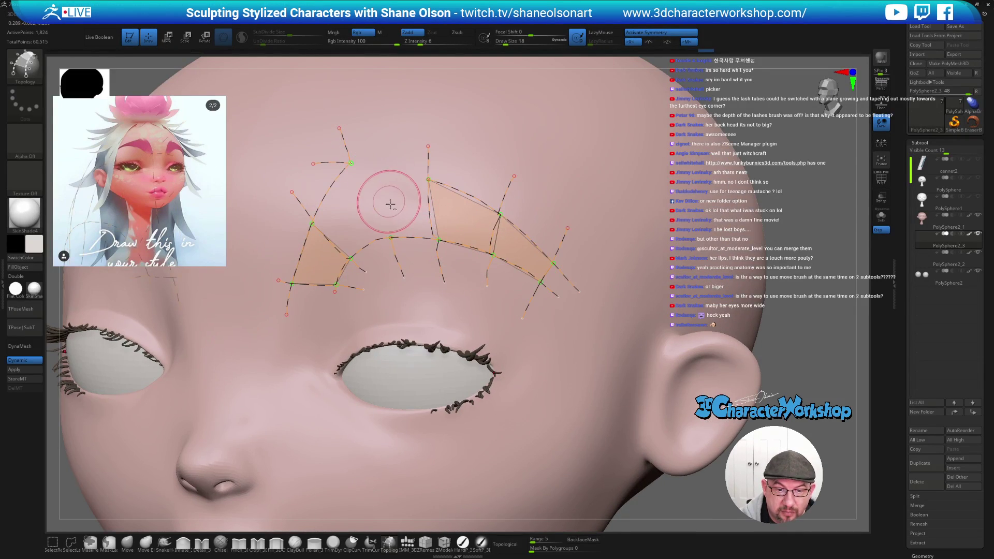
mouse_move(317, 180)
alt+mouse_down()
mouse_move(361, 134)
mouse_move(350, 164)
alt+mouse_up()
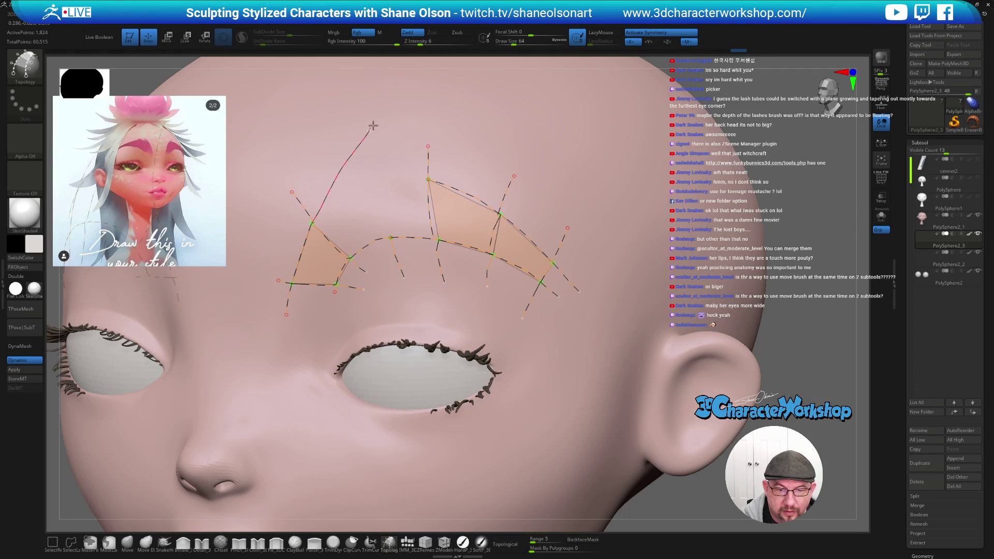
drag(404, 173, 315, 159)
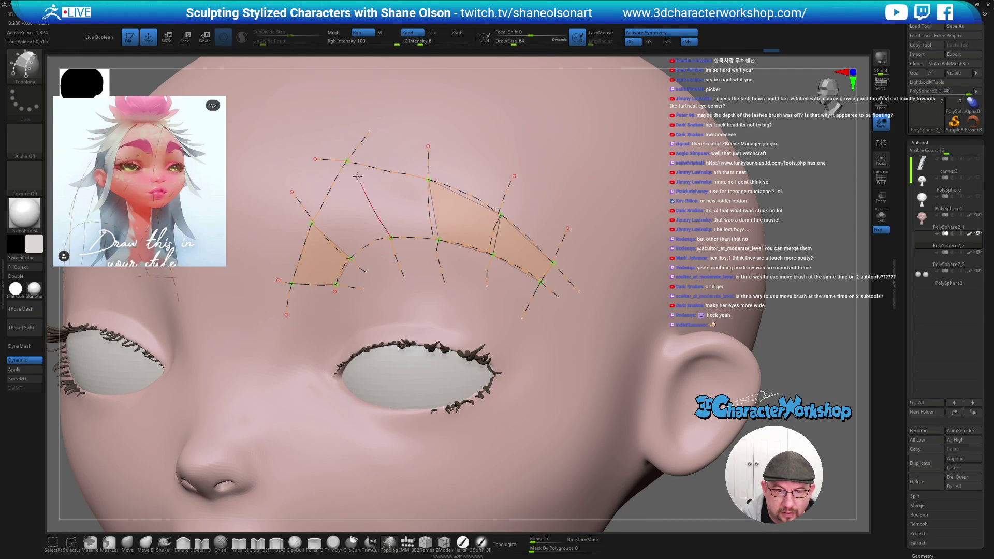
drag(333, 112, 333, 111)
right_drag(608, 250, 604, 246)
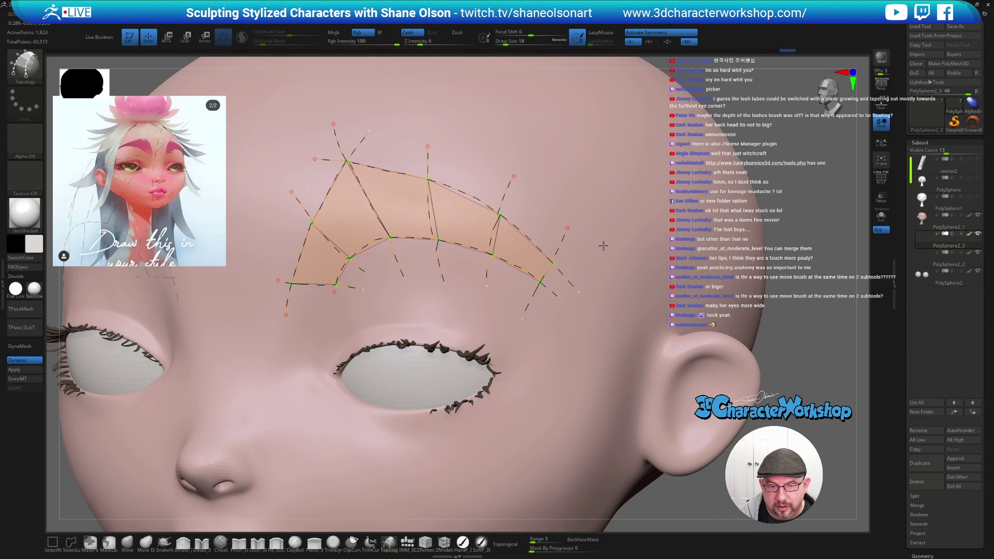
alt+right_drag(575, 330, 568, 314)
alt+click(587, 347)
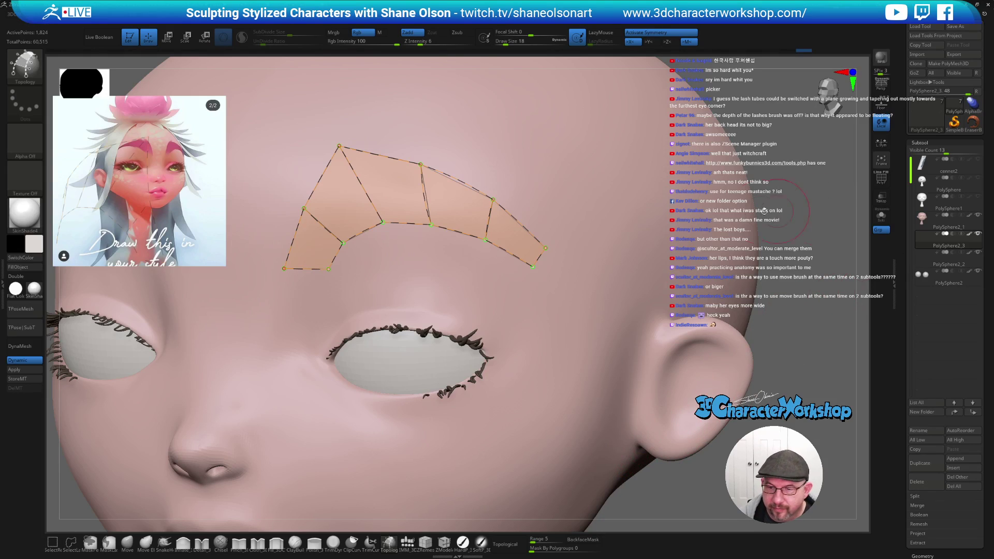
- Generate the eyebrow mesh from the topology curves at draw size 1 and split it into its own active subtool
key(s)
drag(809, 186, 794, 189)
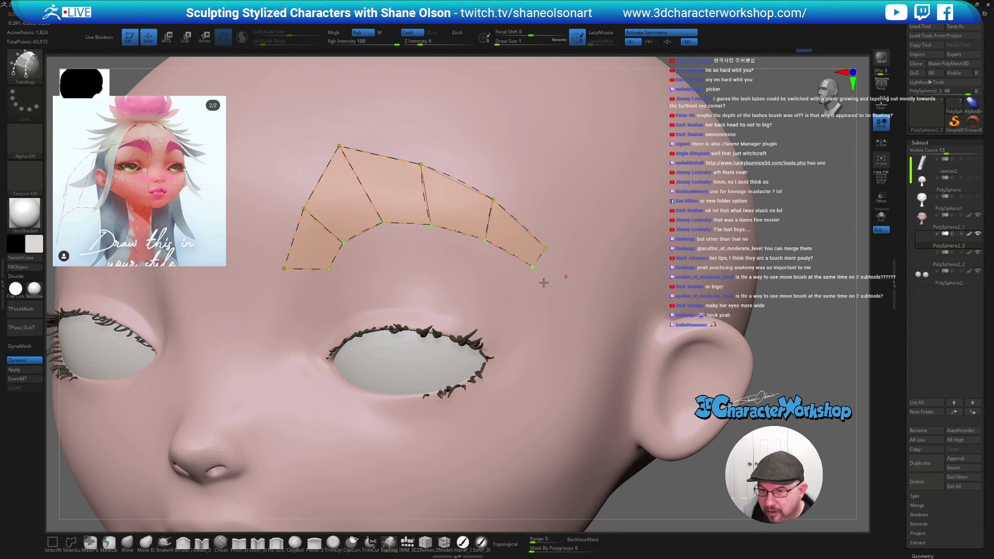
click(472, 288)
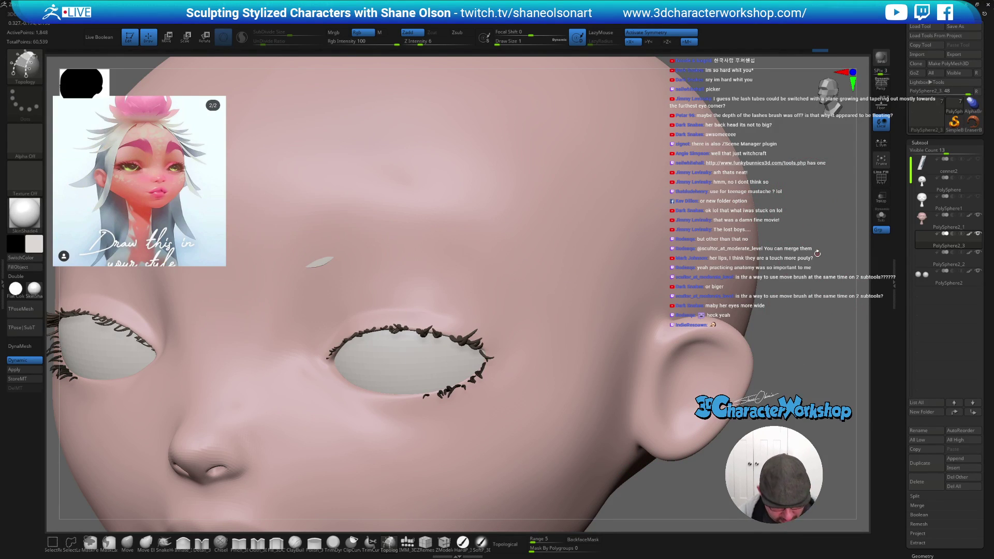
key(space)
click(808, 327)
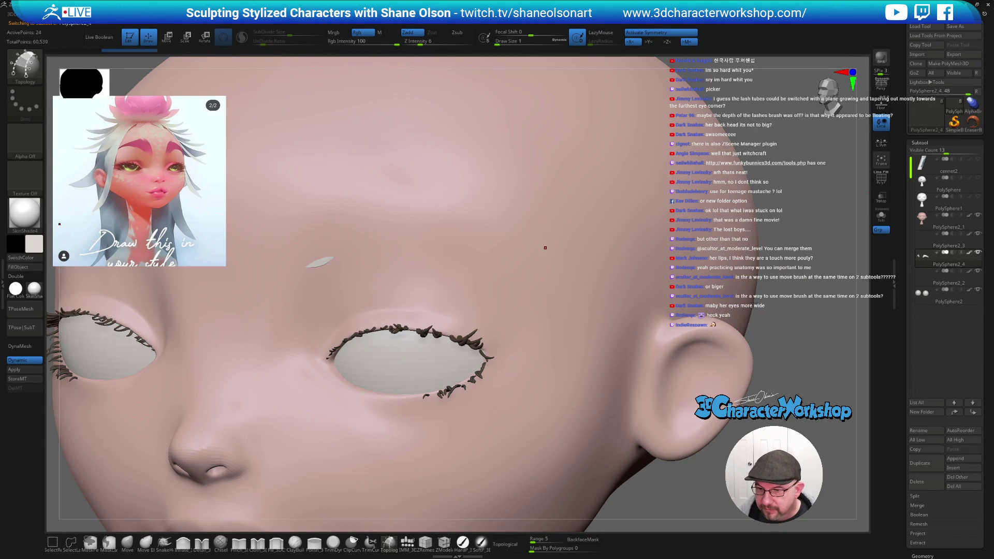
- Show the head as transparent and pull the eyebrows forward out of the forehead with the Move Elastic brush at draw size 68
click(881, 199)
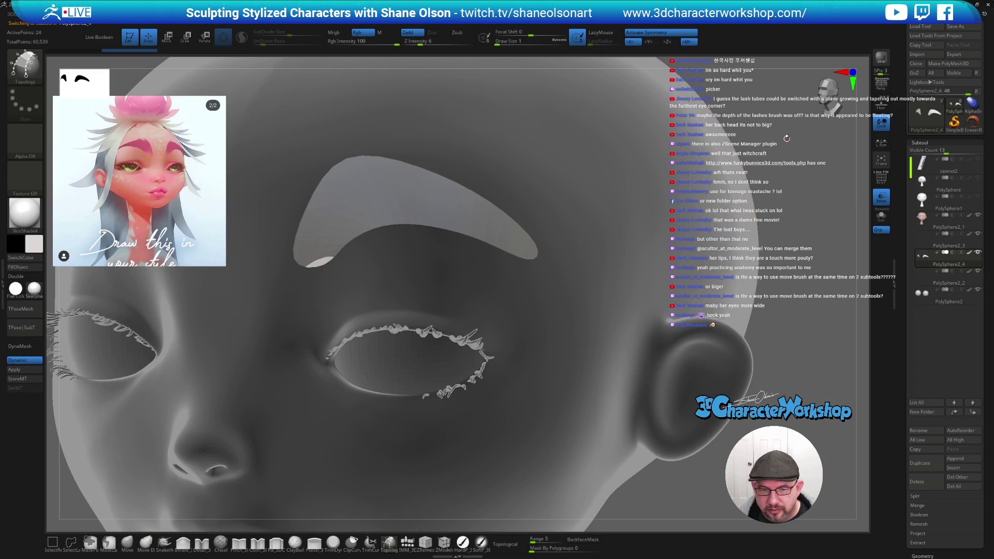
alt+drag(778, 134, 722, 204)
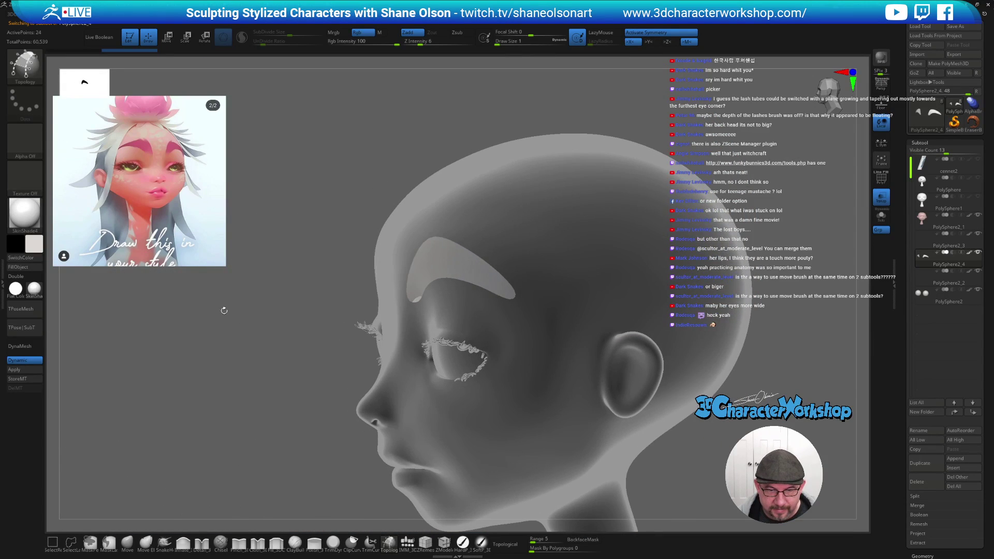
shift+drag(225, 311, 244, 314)
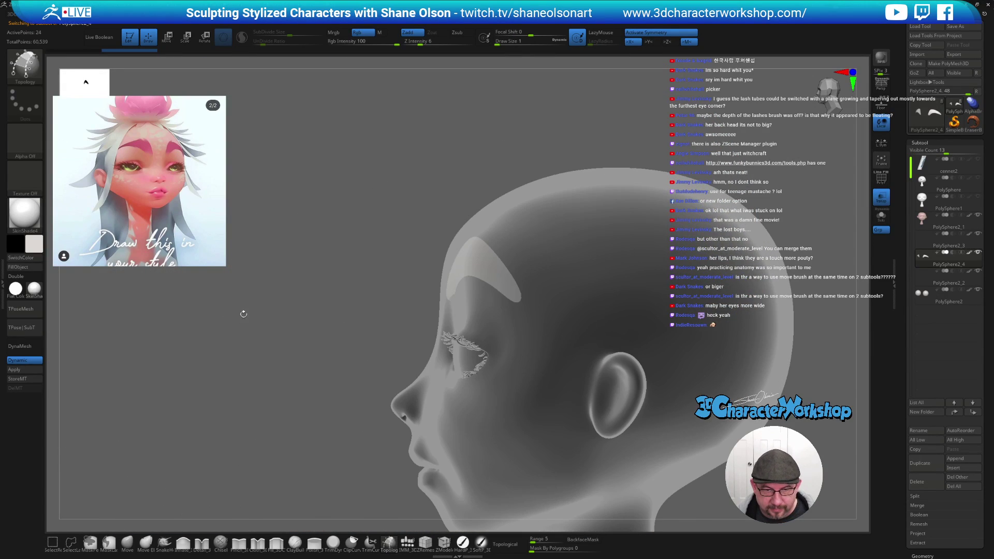
click(145, 543)
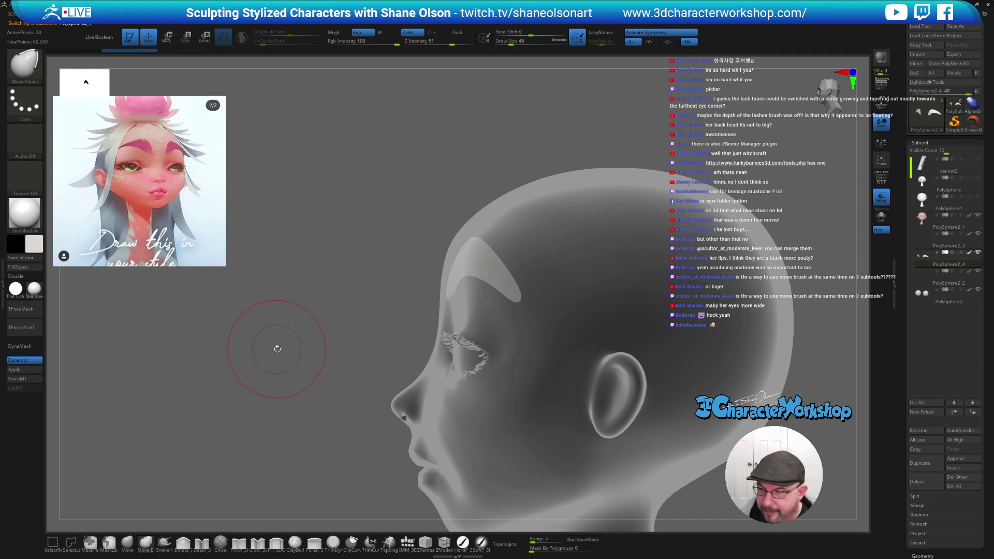
key(s)
drag(483, 262, 487, 262)
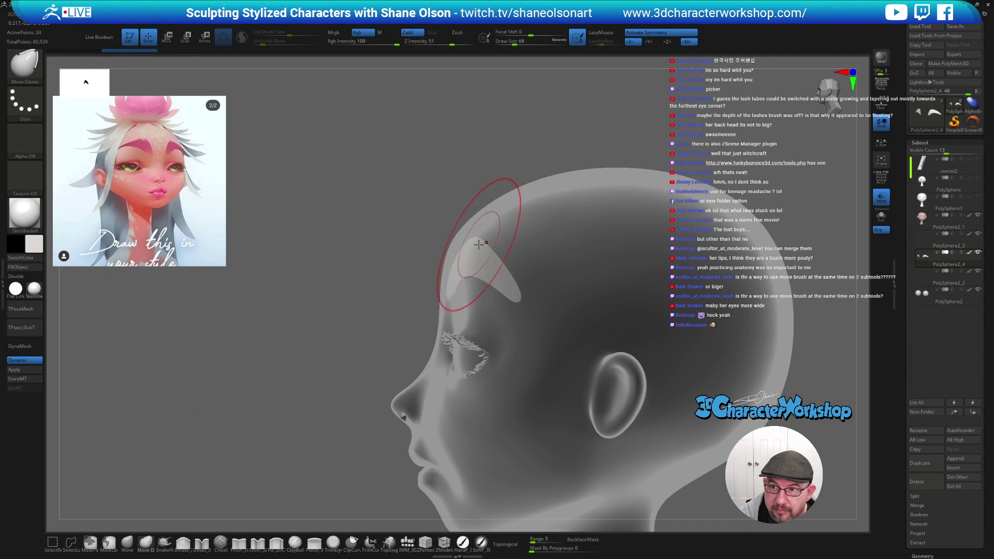
alt+right_drag(484, 246, 469, 245)
drag(464, 245, 460, 242)
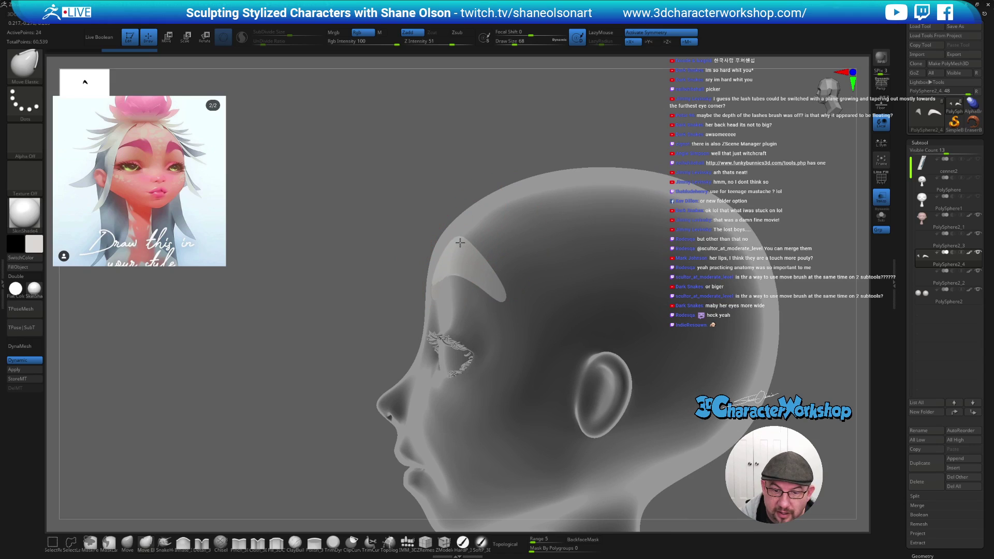
drag(460, 244, 621, 219)
- Sample the dark pink from the concept's eyebrow and fill the eyebrows with it using the HardP_3DCW brush
key(z)
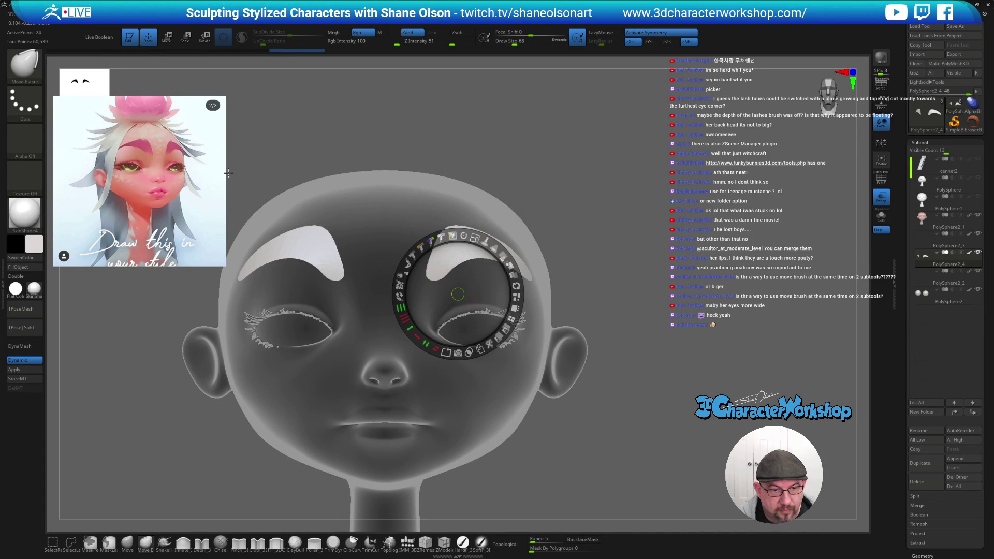
key(c)
key(z)
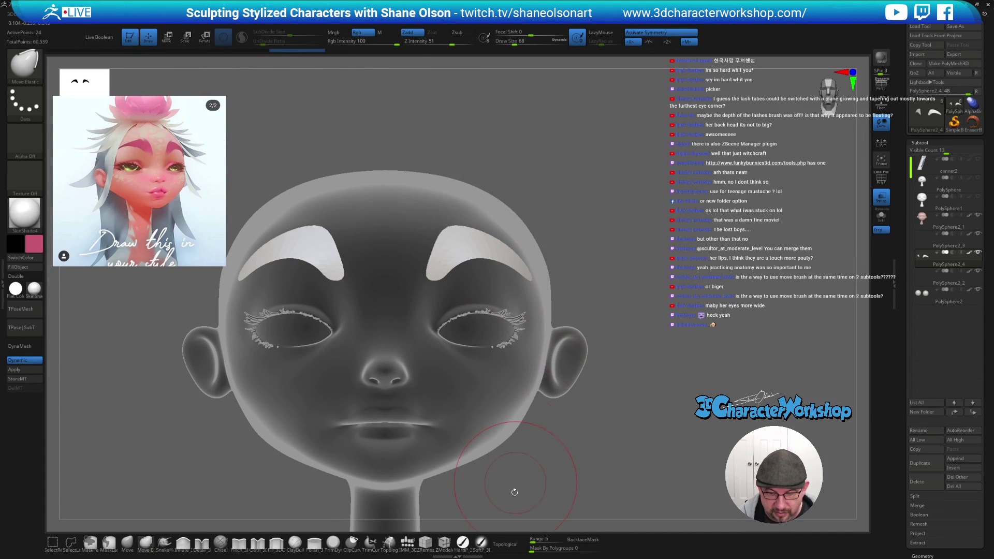
click(464, 543)
click(18, 267)
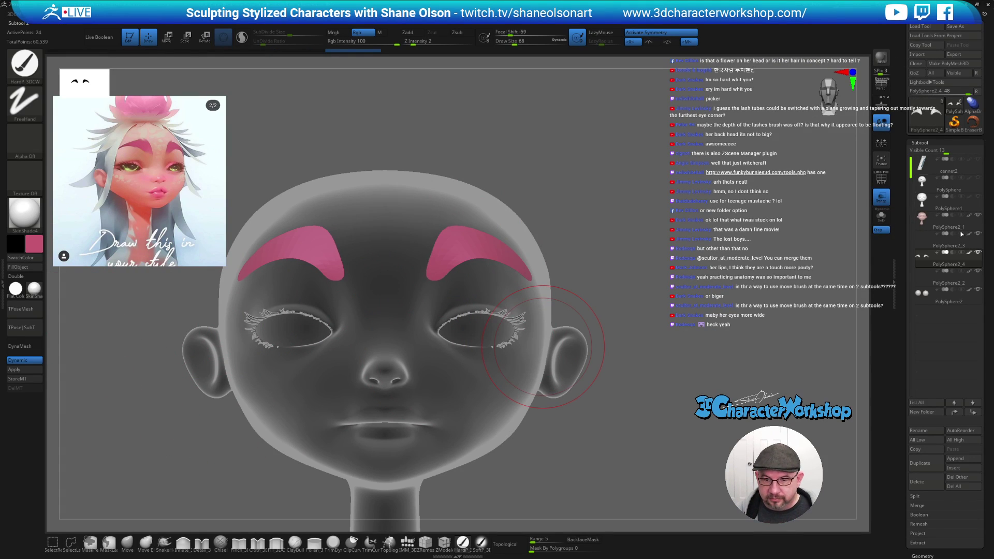
- Turn off the transparent display so the head is shown solid behind the pink eyebrows
click(646, 287)
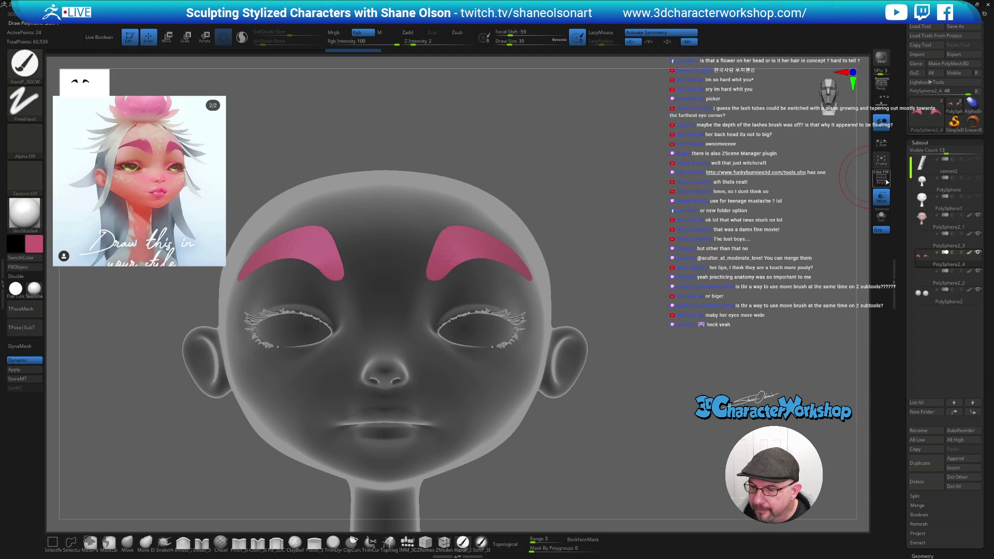
click(885, 203)
alt+drag(688, 209, 661, 235)
drag(692, 283, 671, 176)
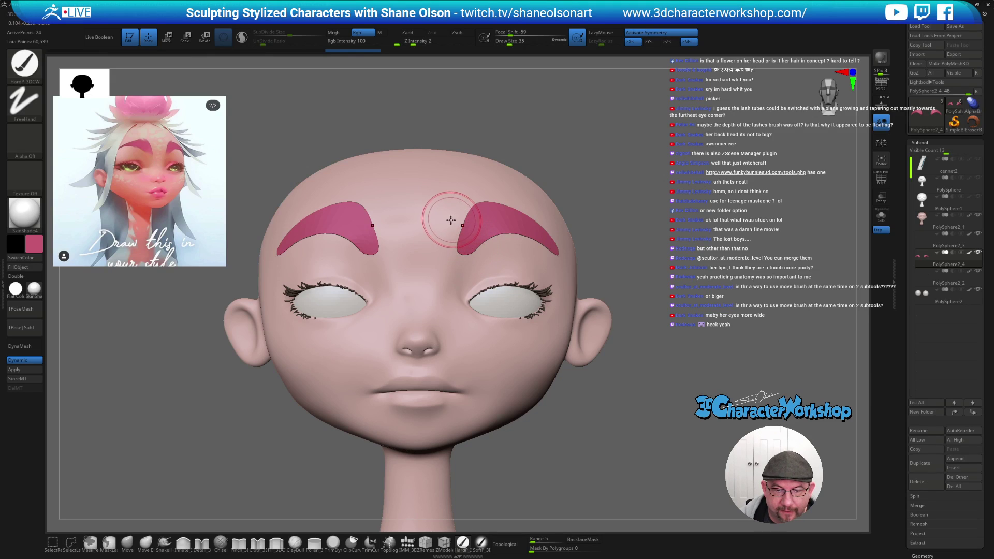
- Reshape the main arch of the eyebrows with the Move Elastic brush at draw size 62
click(128, 545)
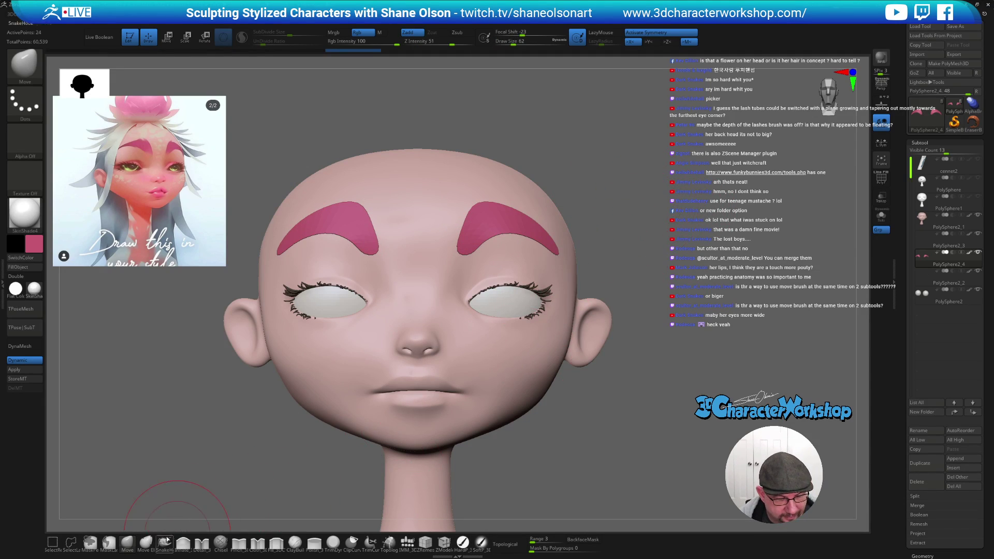
click(146, 544)
drag(541, 441, 630, 244)
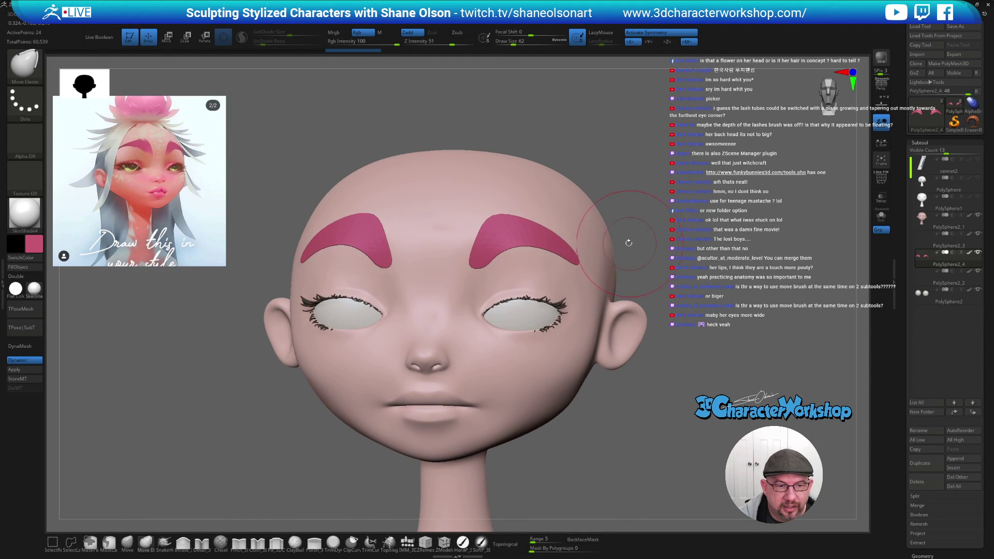
right_drag(494, 231, 500, 228)
mouse_move(491, 228)
mouse_down()
mouse_move(480, 228)
mouse_move(507, 238)
mouse_up()
mouse_move(508, 238)
right_down()
mouse_move(495, 238)
mouse_move(506, 230)
mouse_move(488, 235)
right_up()
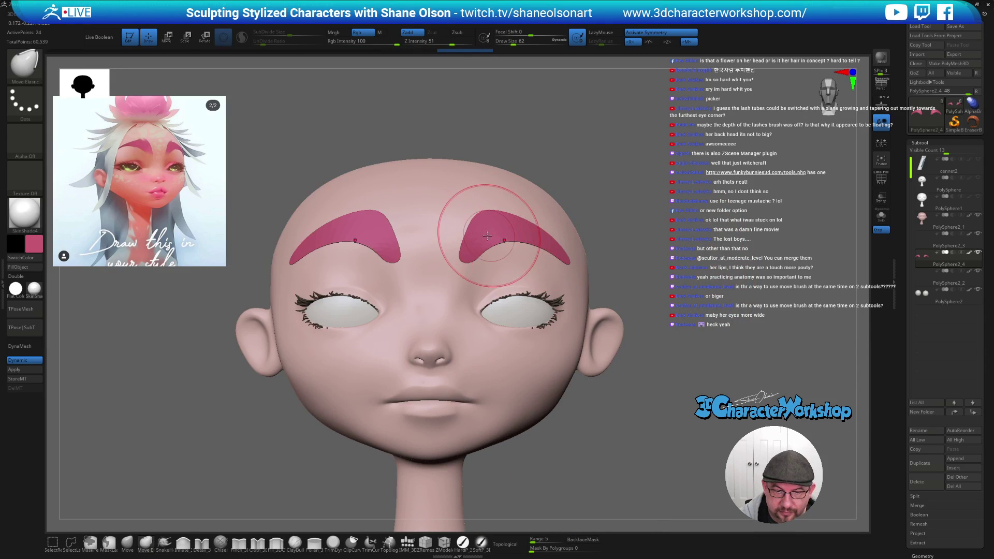
- Refine the eyebrows' inner upper corners and outer tips with Move Elastic at draw sizes 25 and 35
key(s)
drag(481, 247, 473, 245)
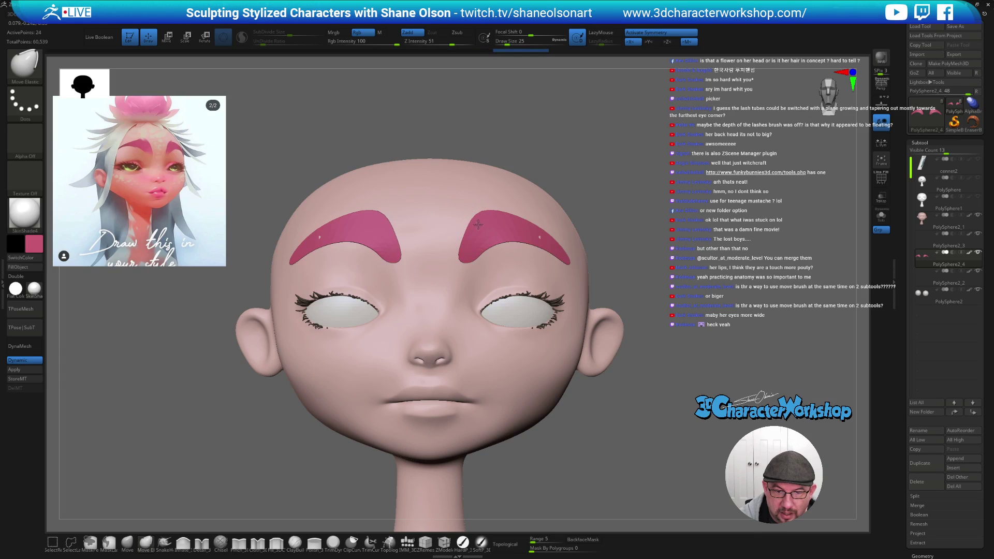
right_drag(486, 214, 479, 210)
key(s)
drag(481, 215, 511, 239)
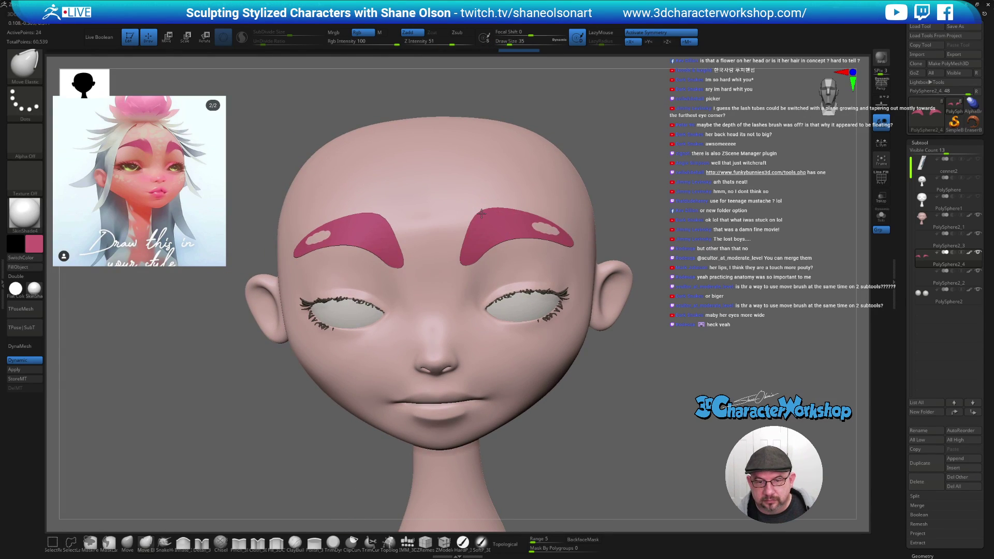
right_drag(573, 250, 561, 236)
right_drag(606, 262, 564, 332)
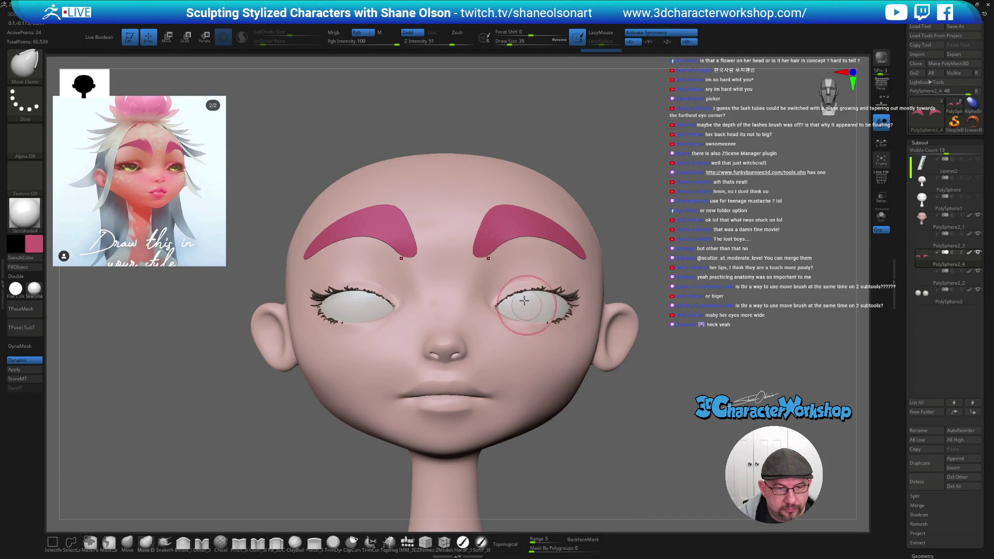
- Adjust the eyebrows' inner ends against the forehead with Move Elastic, enlarging the draw size to 54
right_drag(512, 233, 496, 248)
key(s)
drag(496, 248, 510, 248)
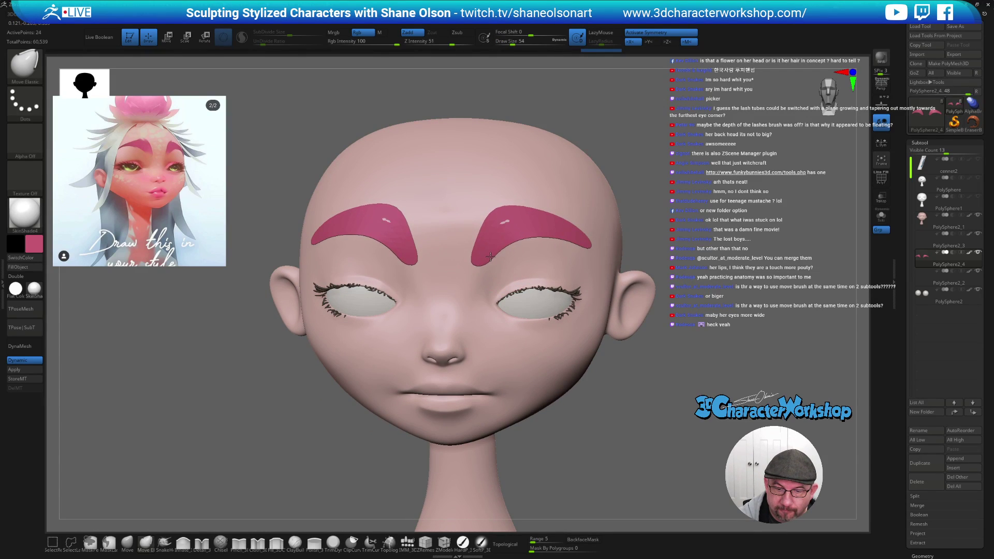
mouse_move(497, 231)
right_down()
mouse_move(534, 256)
mouse_move(509, 222)
mouse_move(539, 366)
mouse_move(427, 475)
right_up()
- Make the head the active subtool and start sculpting the plane beside the nose bridge at draw size 27 and Z Intensity 11
alt+click(542, 358)
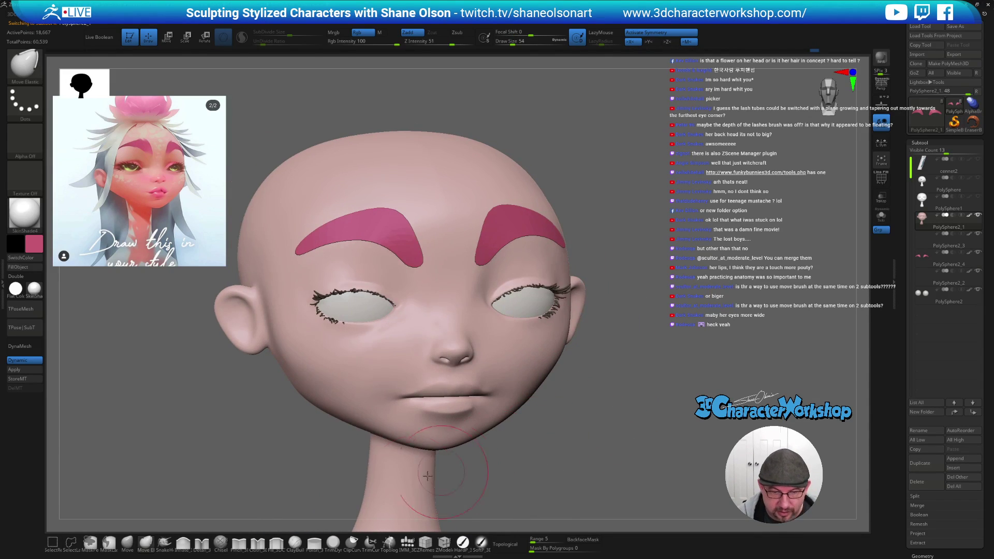
click(259, 541)
right_drag(469, 290, 464, 299)
drag(464, 314, 474, 258)
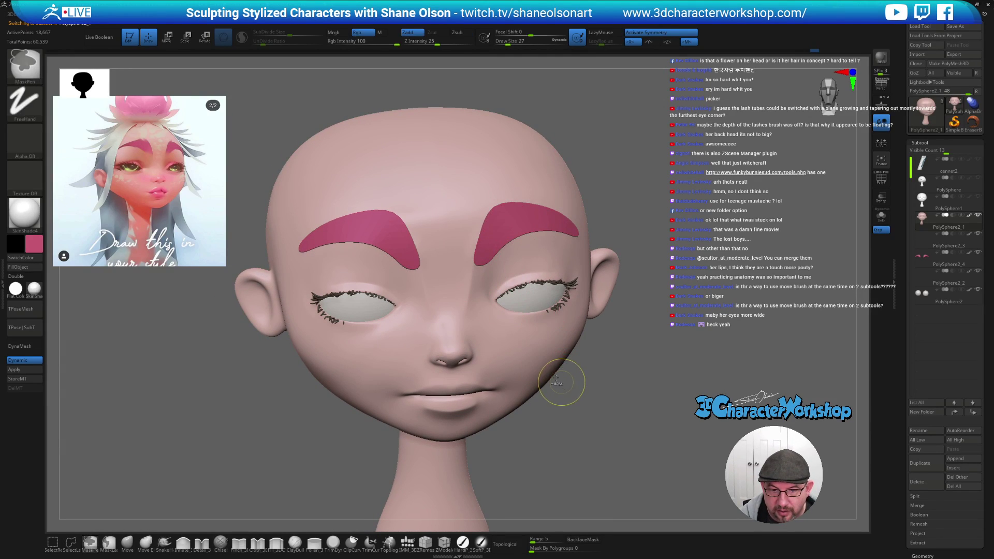
drag(465, 300, 475, 259)
key(ctrl+z)
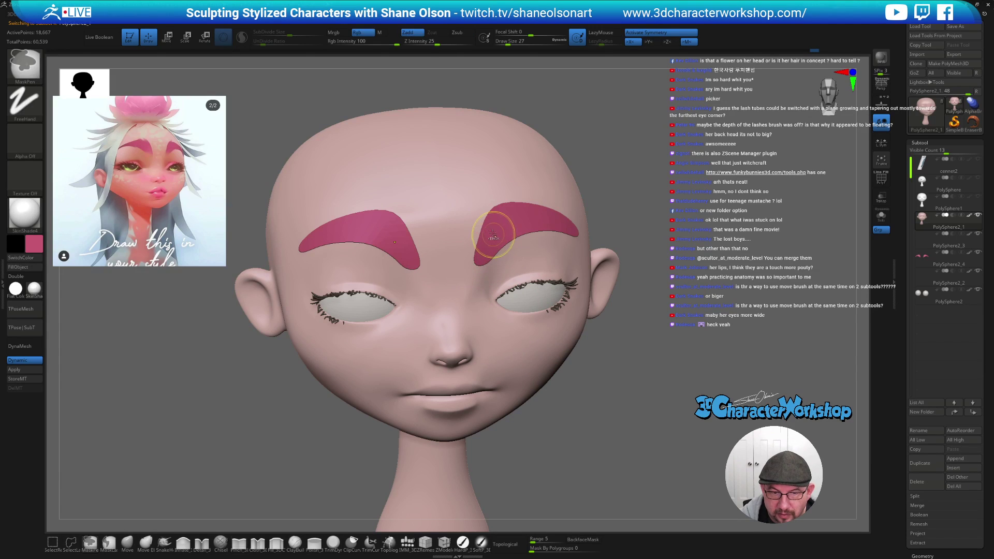
drag(434, 43, 427, 42)
drag(466, 303, 466, 302)
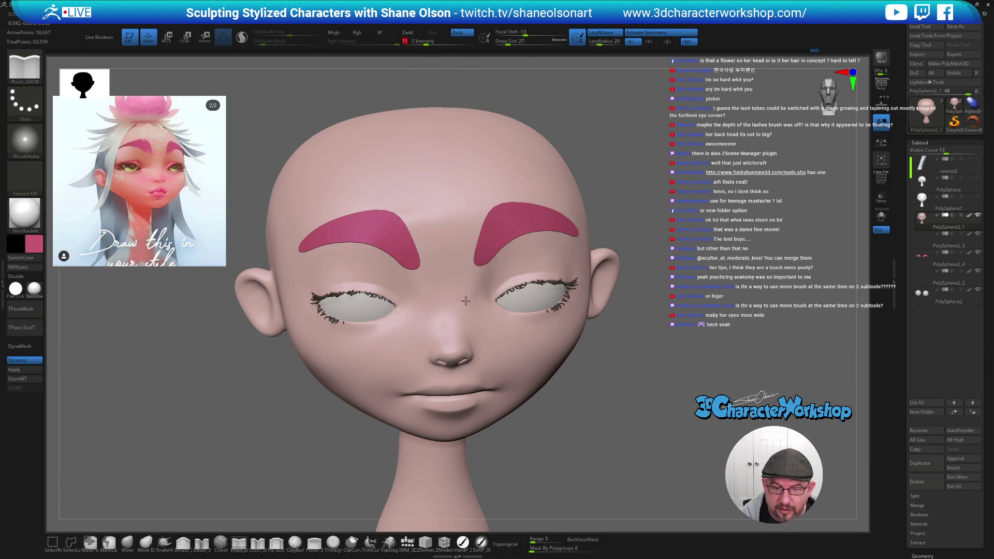
drag(611, 372, 581, 341)
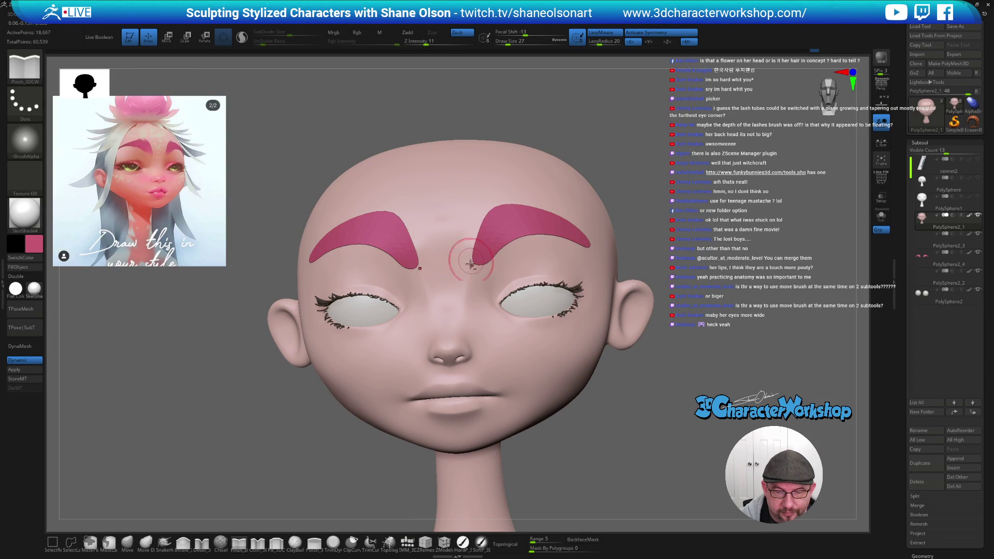
- Redo the strokes running from the nose bridge up along the eyebrow's inner edge, and smooth the transition
drag(455, 288, 476, 237)
drag(493, 200, 510, 206)
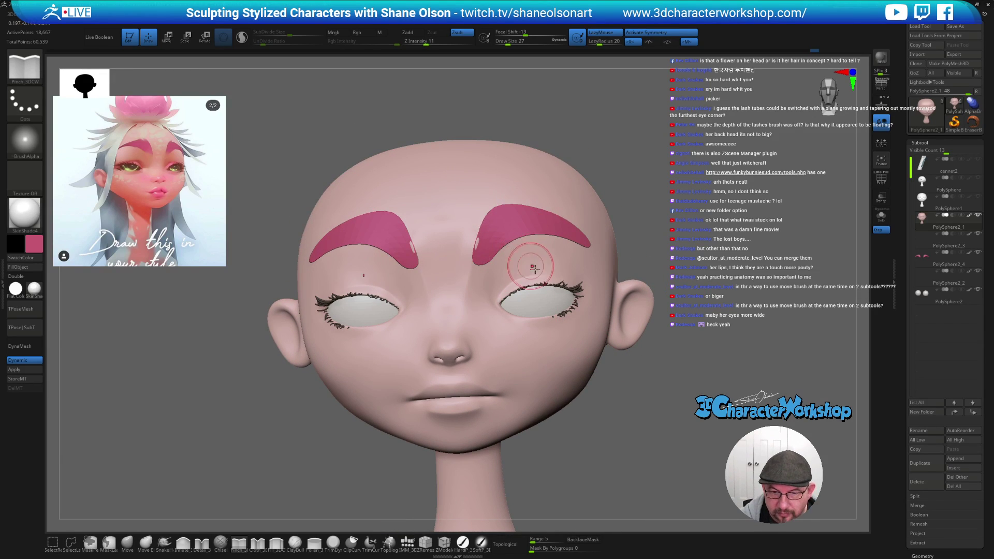
shift+drag(479, 244, 488, 222)
key(ctrl+z)
drag(469, 282, 473, 256)
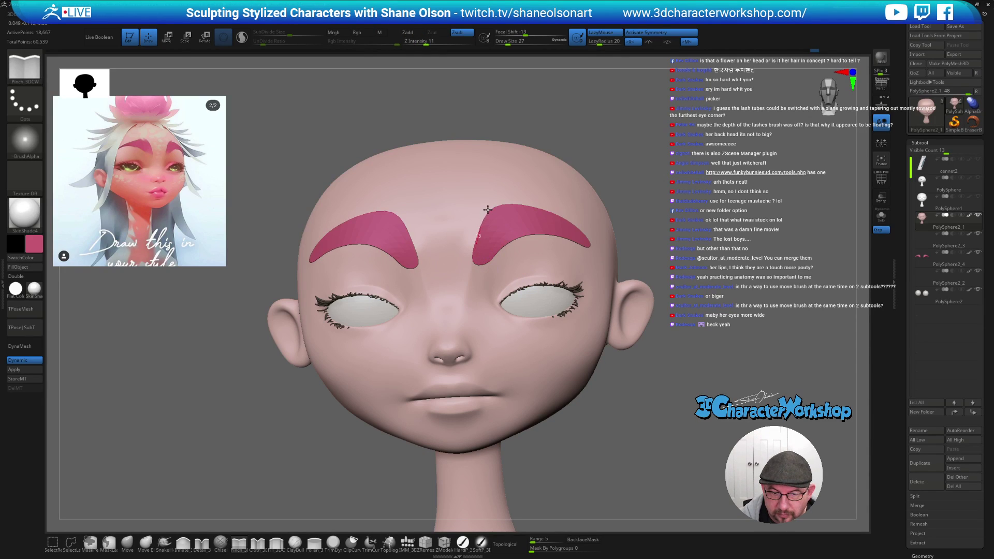
drag(508, 190, 510, 190)
shift+drag(481, 229, 465, 288)
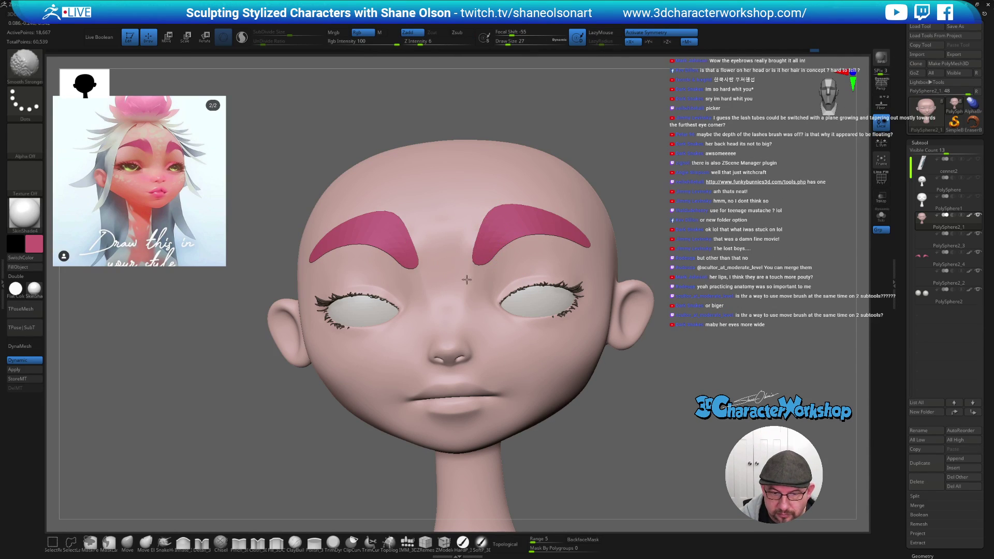
- Examine the brows, eyes and overall face shape against the concept from front and three-quarter views
mouse_move(642, 364)
mouse_down()
mouse_move(640, 392)
mouse_move(653, 404)
mouse_move(639, 410)
mouse_move(647, 403)
mouse_up()
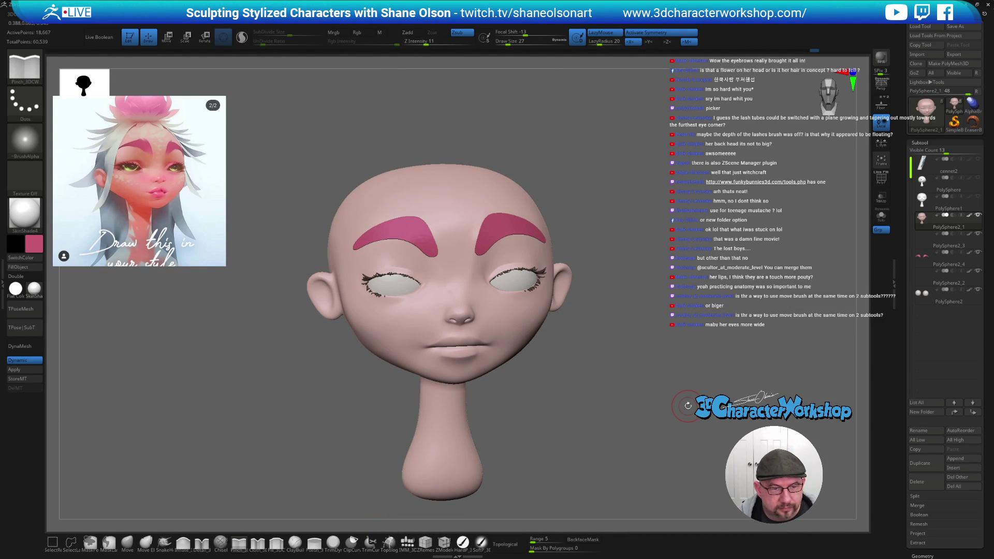
drag(650, 302, 658, 254)
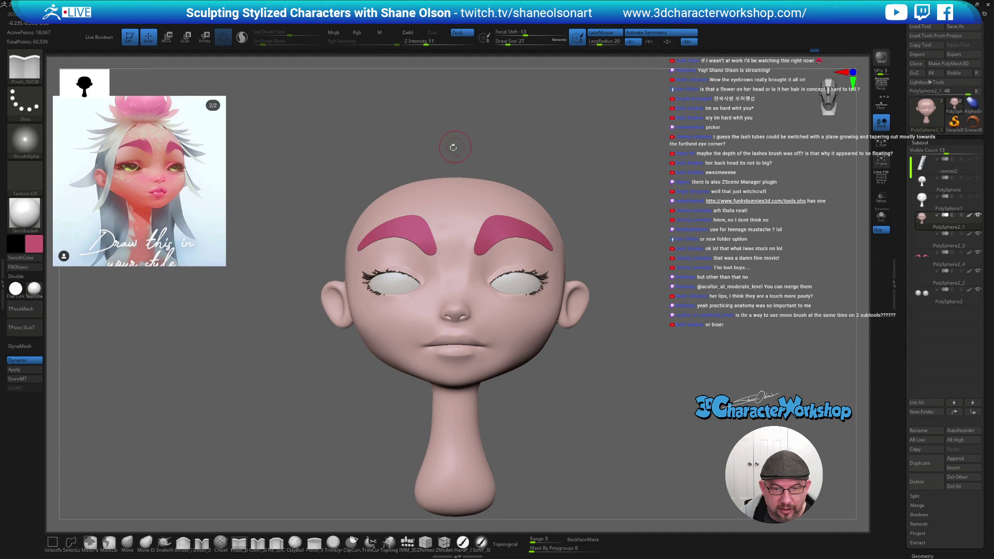
drag(249, 401, 249, 397)
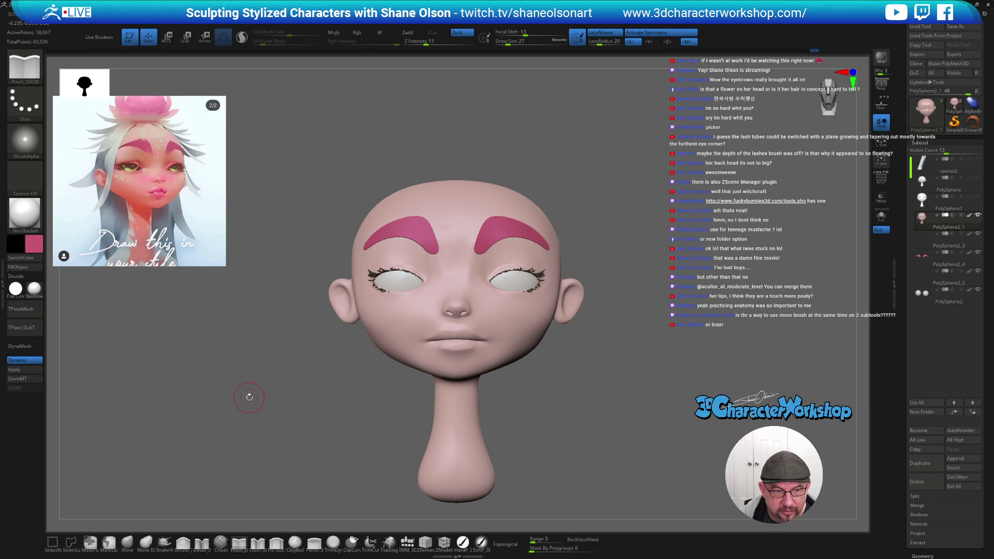
mouse_move(543, 370)
mouse_down()
mouse_move(551, 366)
mouse_move(552, 385)
mouse_up()
drag(589, 345, 624, 349)
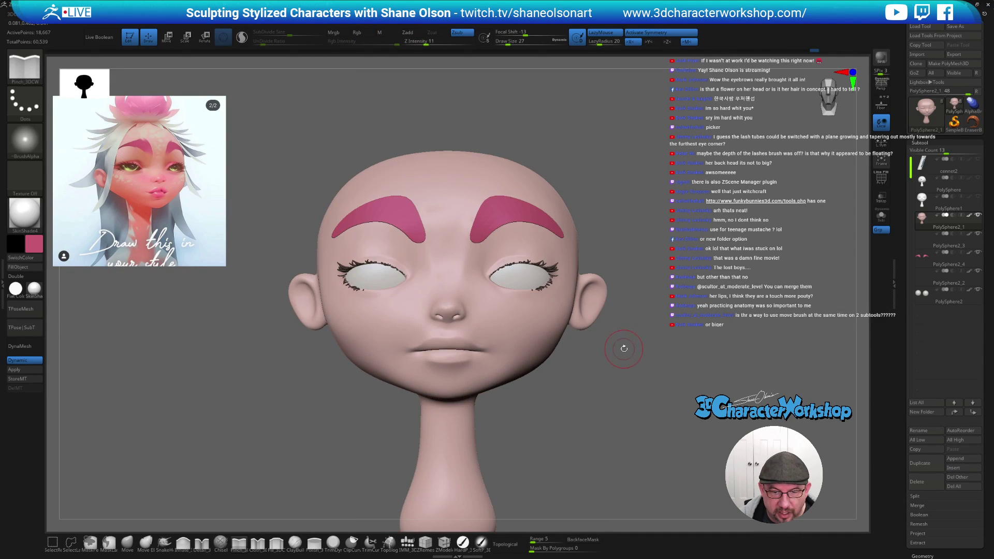
mouse_move(332, 381)
mouse_down()
mouse_move(337, 395)
mouse_move(374, 403)
mouse_move(561, 392)
mouse_move(554, 383)
mouse_move(537, 394)
mouse_up()
key(s)
drag(546, 345, 387, 324)
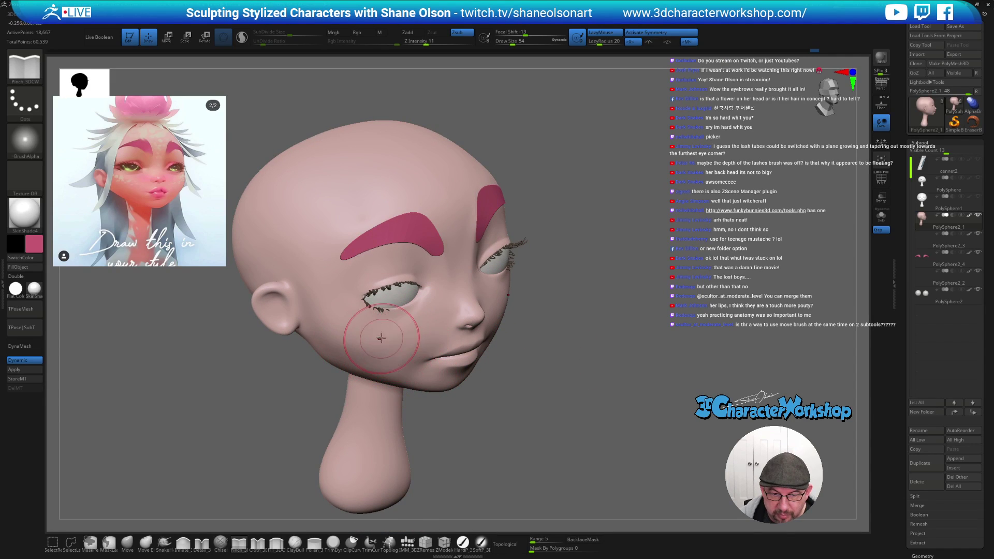
shift+drag(581, 404, 571, 370)
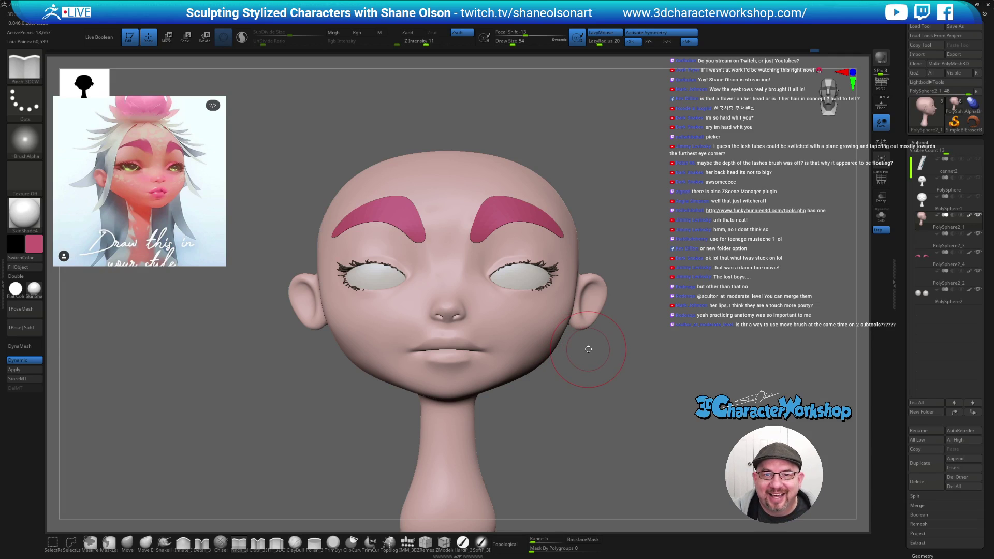
mouse_move(611, 395)
mouse_down()
mouse_move(619, 400)
mouse_move(574, 358)
mouse_move(583, 349)
mouse_up()
- Smooth the area between the eyebrow's inner end and the nose bridge at draw size 29
key(bracketleft)
key(shift)
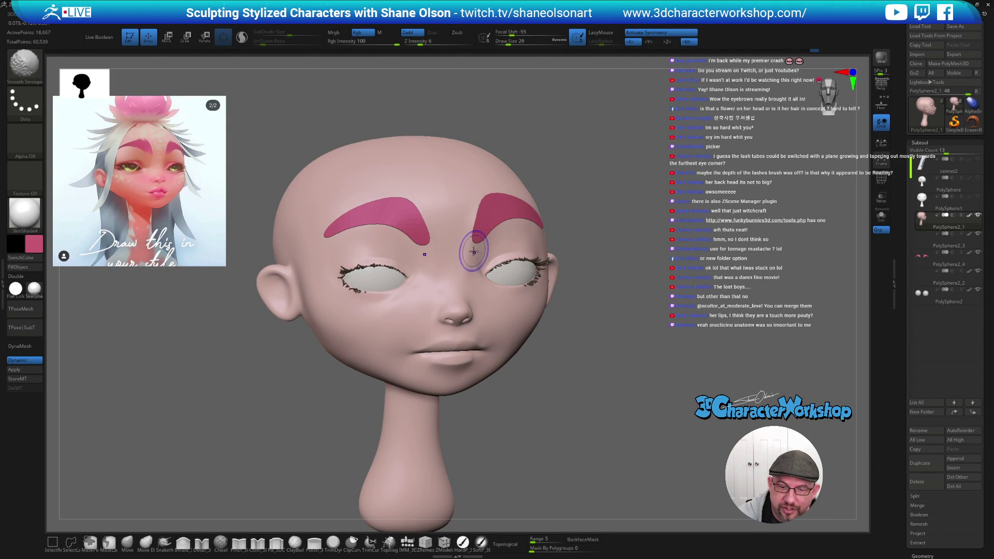
drag(569, 316, 583, 333)
key(bracketleft)
- Reshape the nose bridge and inner eye sockets with the Move brush at draw sizes 22 and 27
click(130, 543)
right_drag(483, 253, 482, 245)
key(s)
drag(480, 261, 482, 261)
right_drag(486, 269, 478, 259)
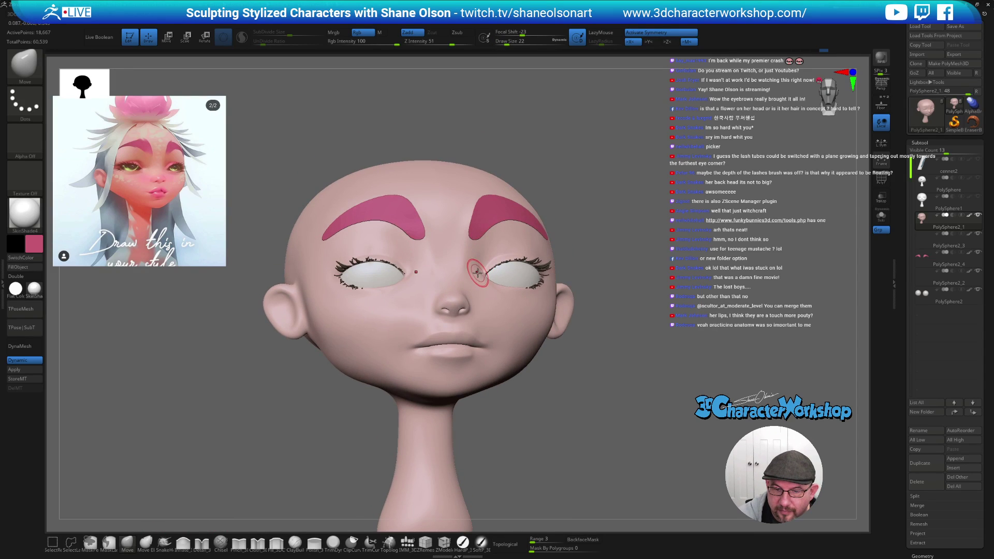
right_drag(488, 301, 481, 271)
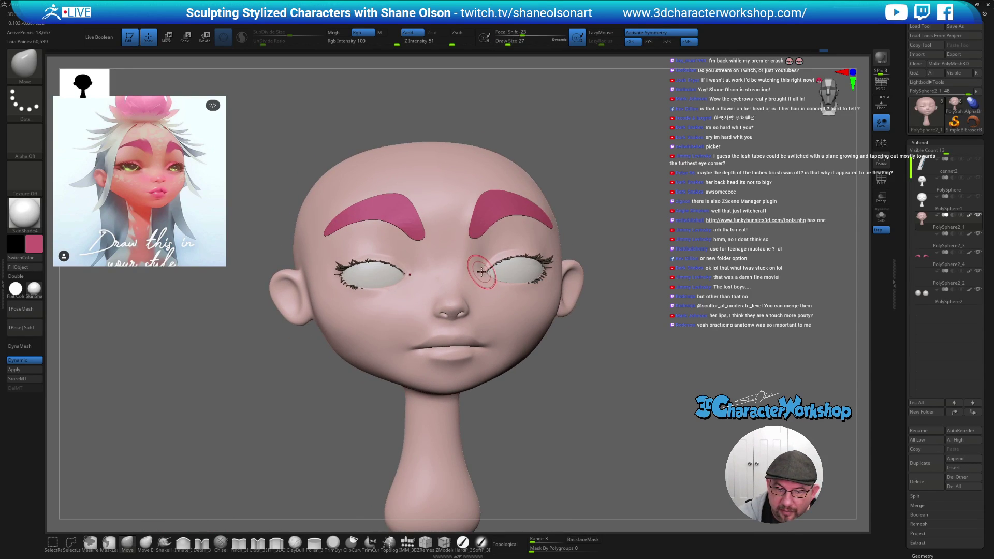
key(shift)
mouse_move(479, 285)
right_down()
mouse_move(533, 331)
mouse_move(536, 295)
right_up()
- Adjust the brow bone above the outer eyelid with the Move brush at draw size 37
mouse_move(549, 343)
right_down()
mouse_move(501, 338)
mouse_move(543, 320)
mouse_move(518, 311)
mouse_move(526, 279)
mouse_move(507, 274)
right_up()
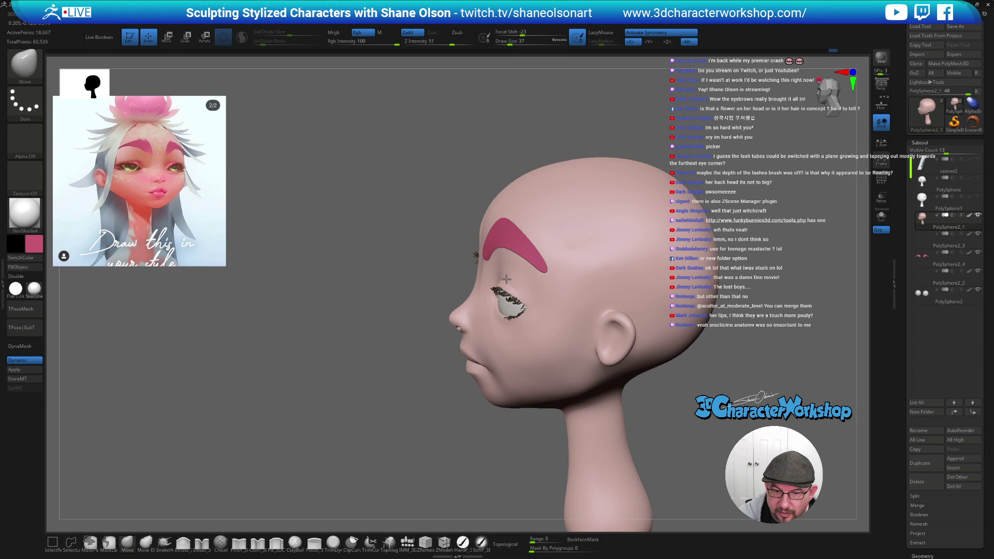
mouse_move(510, 268)
right_down()
mouse_move(551, 265)
mouse_move(524, 278)
right_up()
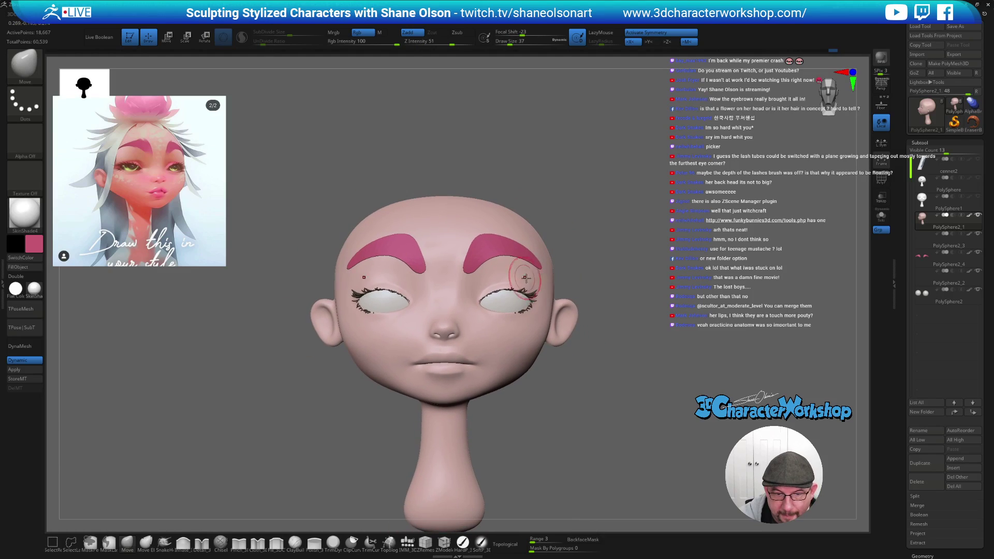
mouse_move(584, 382)
right_down()
mouse_move(538, 384)
mouse_move(546, 395)
mouse_move(567, 395)
right_up()
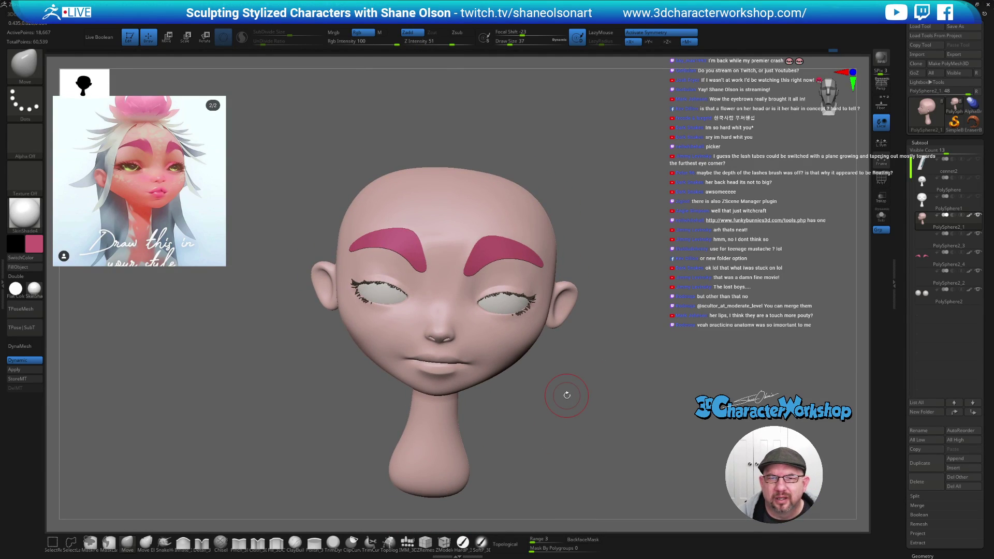
- Reshape the lower cheeks and jaw with the Move brush, enlarging the draw size to 77
mouse_move(670, 369)
ctrl+right_down()
mouse_move(630, 321)
mouse_move(602, 371)
mouse_move(579, 381)
mouse_move(607, 409)
ctrl+right_up()
key(bracketright)
key(bracketright)
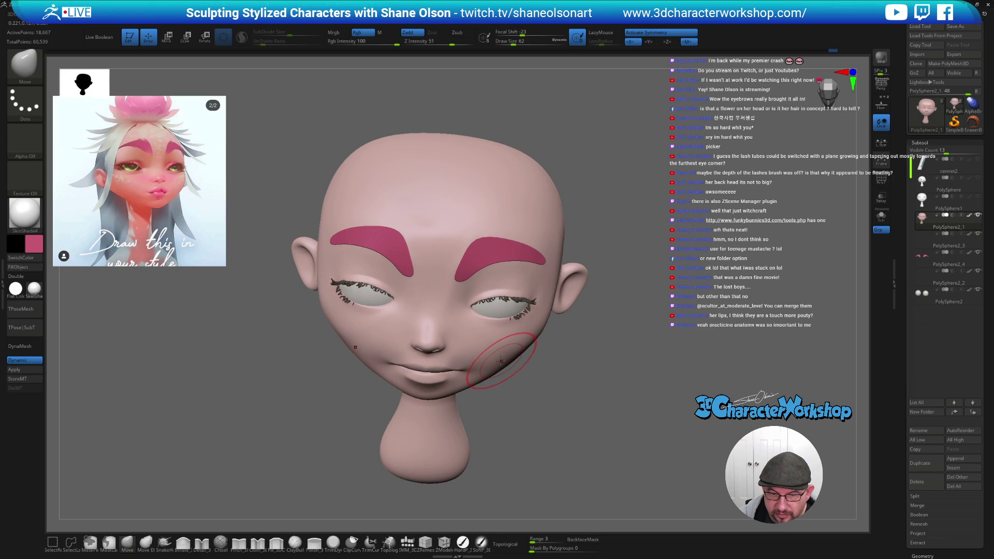
key(s)
drag(499, 362, 503, 362)
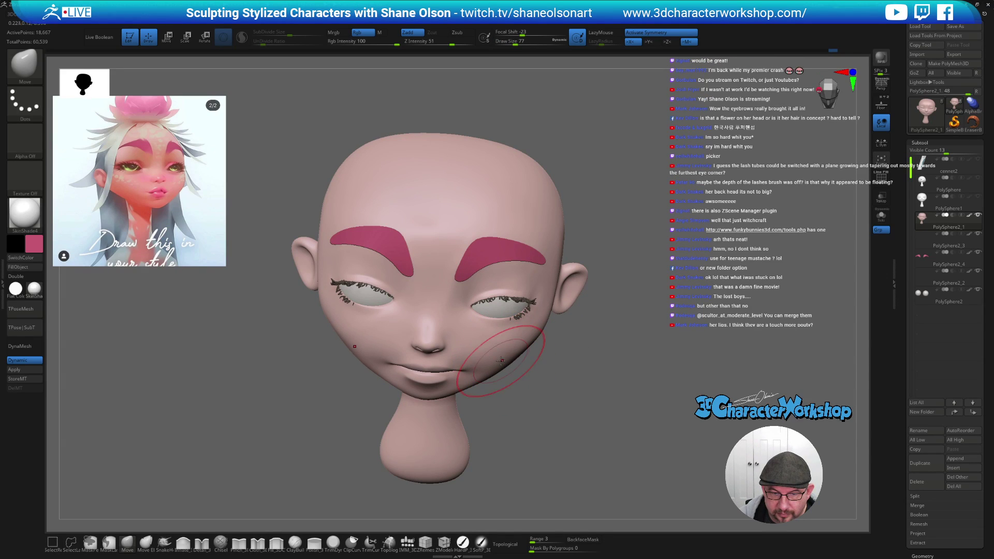
mouse_move(545, 375)
right_down()
mouse_move(527, 360)
mouse_move(546, 360)
mouse_move(521, 361)
right_up()
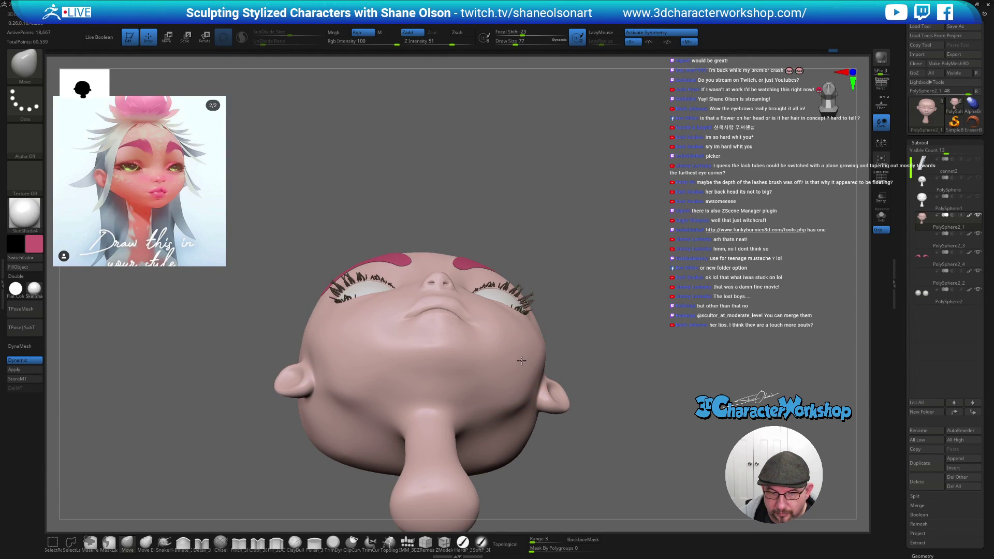
- Smooth the side of the cheek in front of the ear in profile view at draw size 77
right_drag(607, 325, 577, 396)
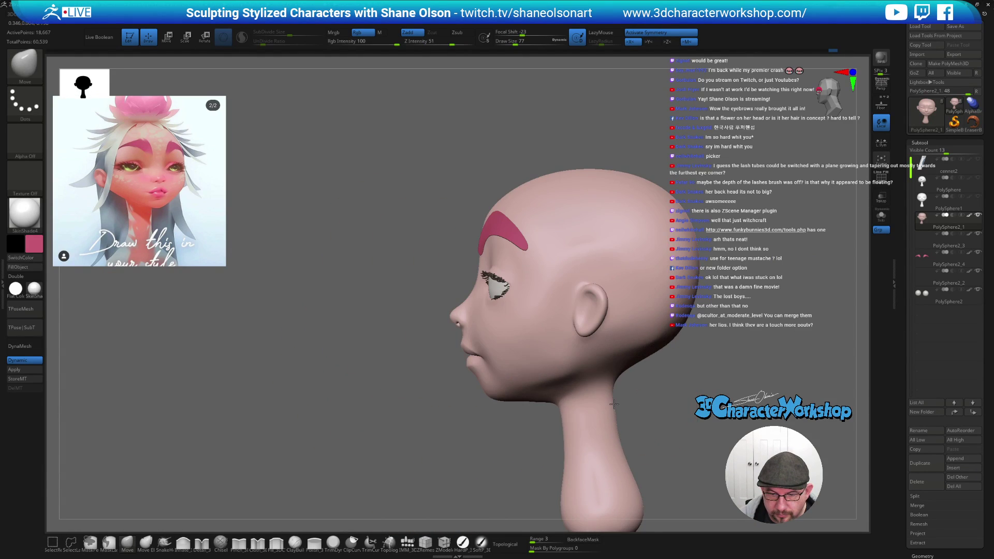
key(shift)
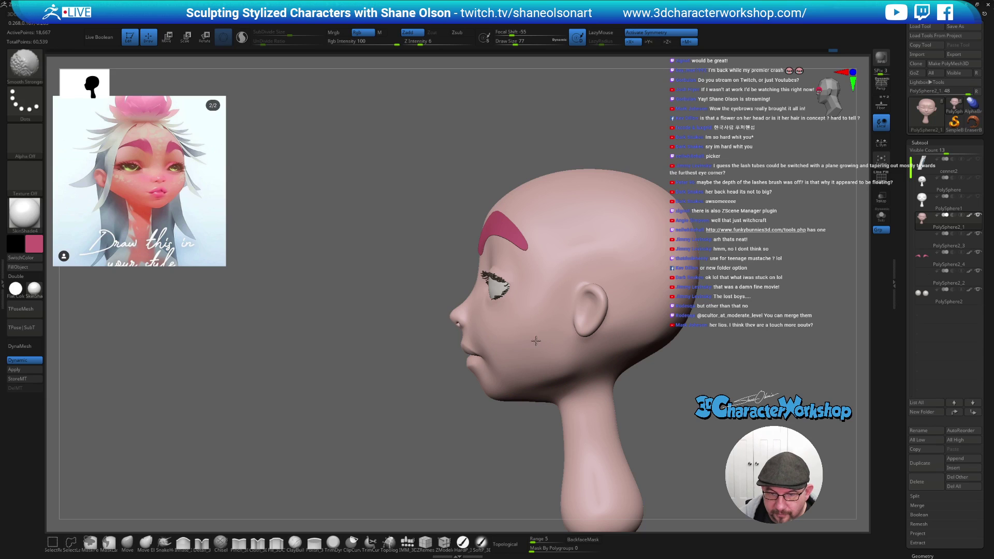
shift+drag(563, 305, 569, 305)
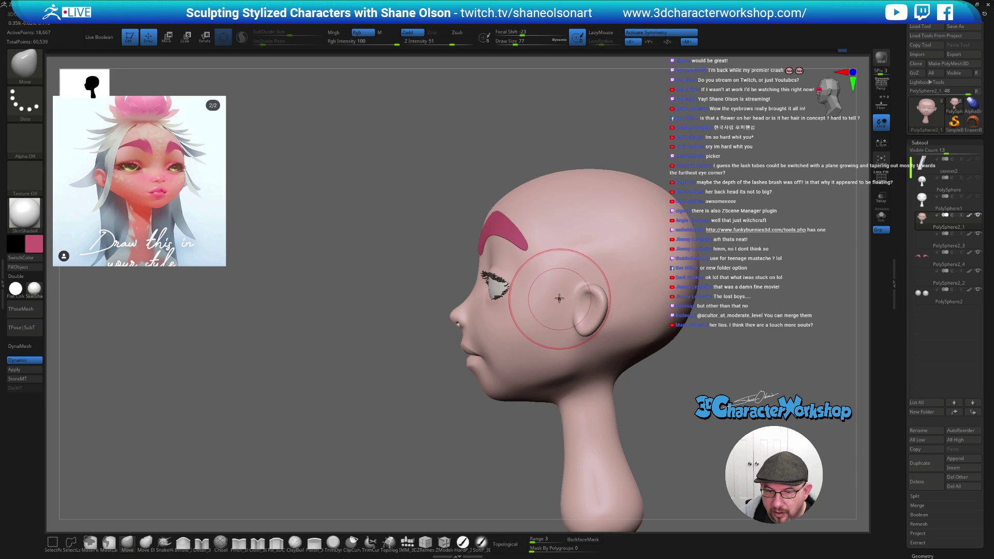
drag(438, 430, 679, 351)
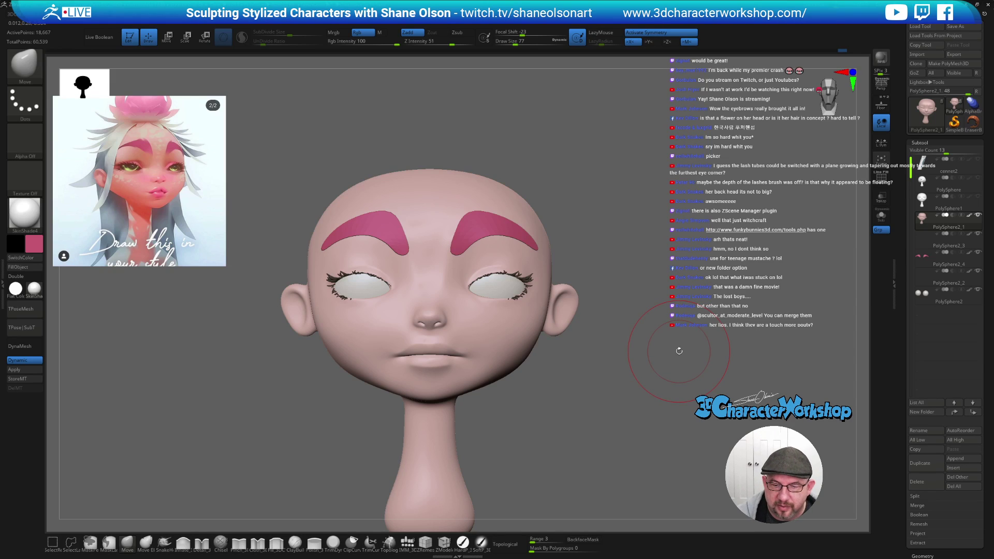
- Reshape the temples and head sides beside the ears with the Move brush at draw size 65, and smooth at draw size 46
key(bracketleft)
drag(591, 275, 593, 299)
key(bracketright)
drag(590, 304, 588, 280)
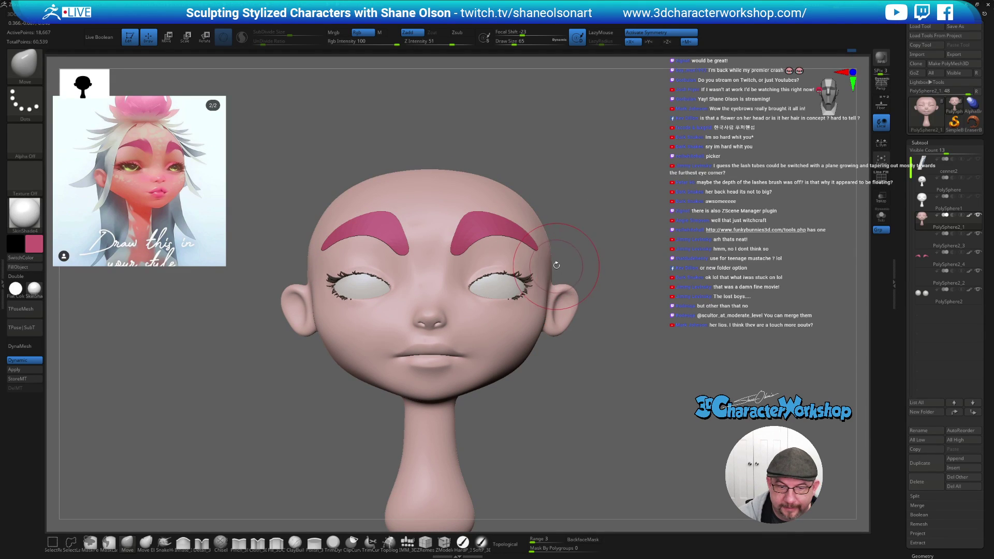
right_drag(557, 266, 540, 269)
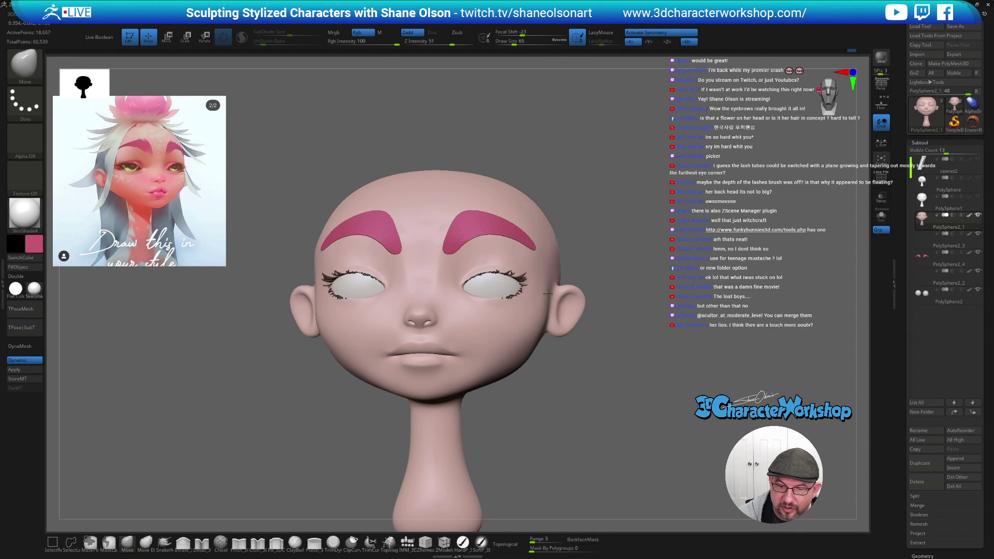
drag(555, 282, 561, 262)
key(shift)
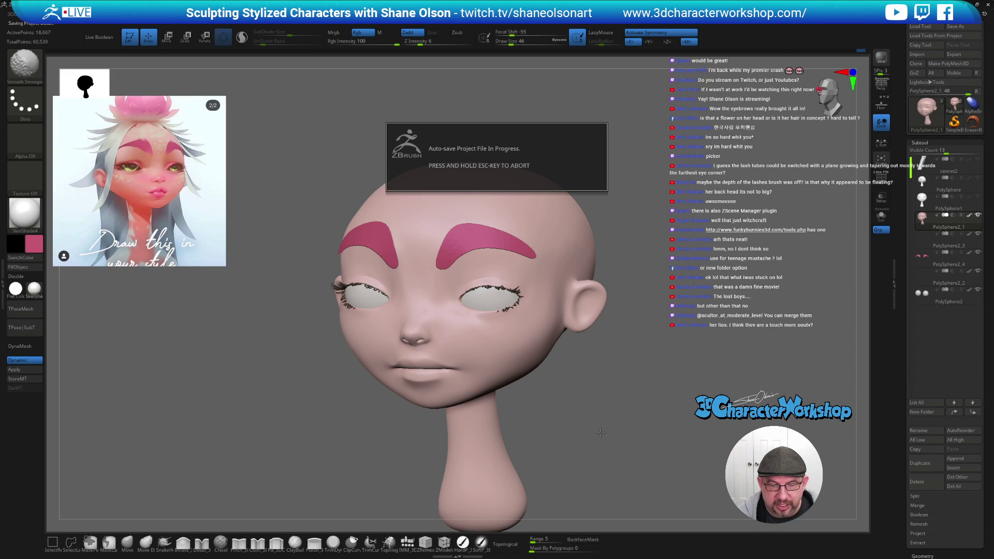
drag(600, 433, 605, 437)
mouse_move(599, 387)
shift+mouse_down()
mouse_move(613, 393)
mouse_move(597, 435)
mouse_move(618, 430)
mouse_move(561, 405)
shift+mouse_up()
- Define the inner eye corners with the pinching detail brush at draw size 17
key(b)
key(m)
key(v)
click(242, 546)
key(s)
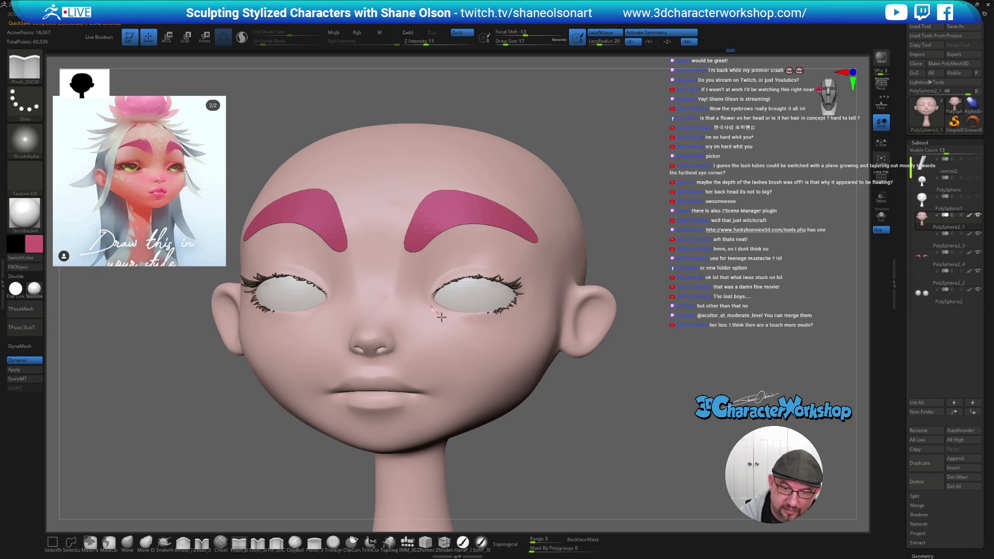
drag(548, 430, 466, 417)
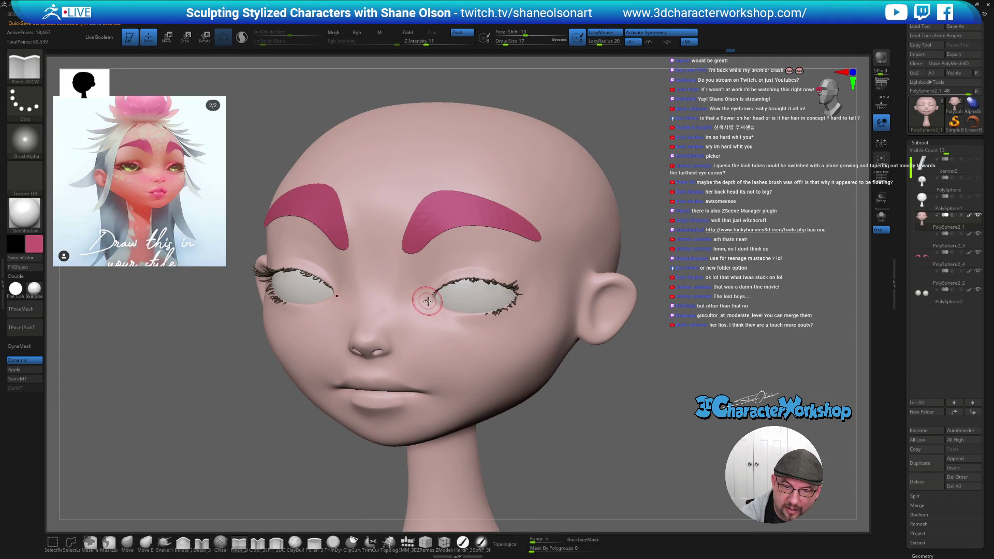
- Smooth the cheek below the inner eye corner at draw size 17 and enlarge the draw size to 33
mouse_move(585, 412)
mouse_down()
mouse_move(580, 435)
mouse_move(561, 402)
mouse_up()
shift+drag(441, 330, 432, 324)
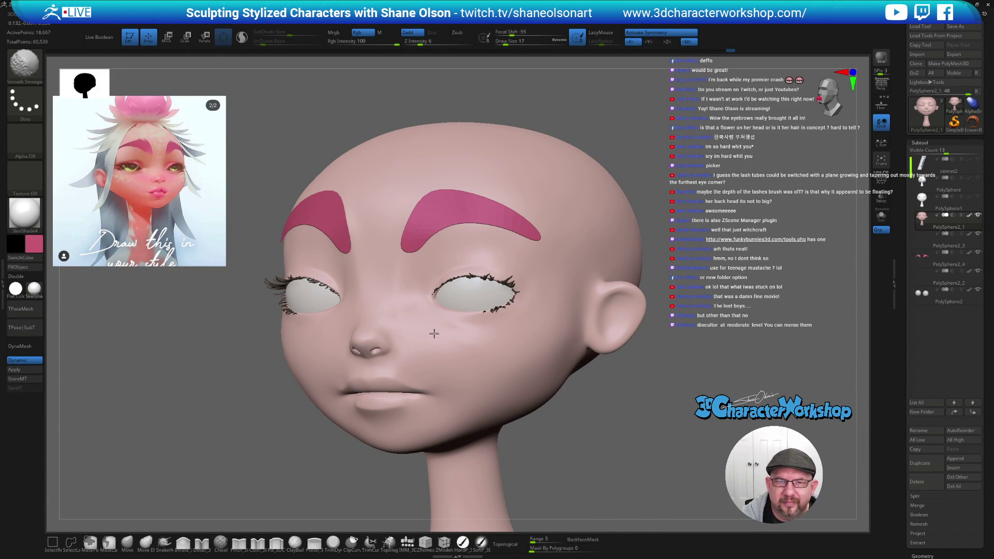
ctrl+right_drag(491, 354, 487, 344)
mouse_move(566, 424)
mouse_down()
mouse_move(581, 427)
mouse_move(562, 422)
mouse_up()
key(s)
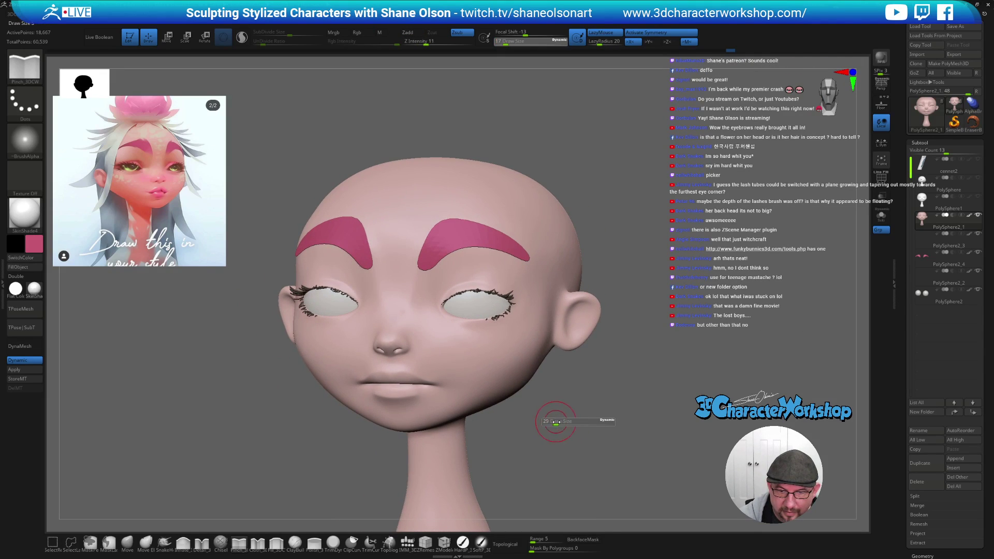
key(shift)
mouse_move(562, 414)
mouse_down()
mouse_move(569, 448)
mouse_move(578, 450)
mouse_move(557, 385)
mouse_move(539, 395)
mouse_up()
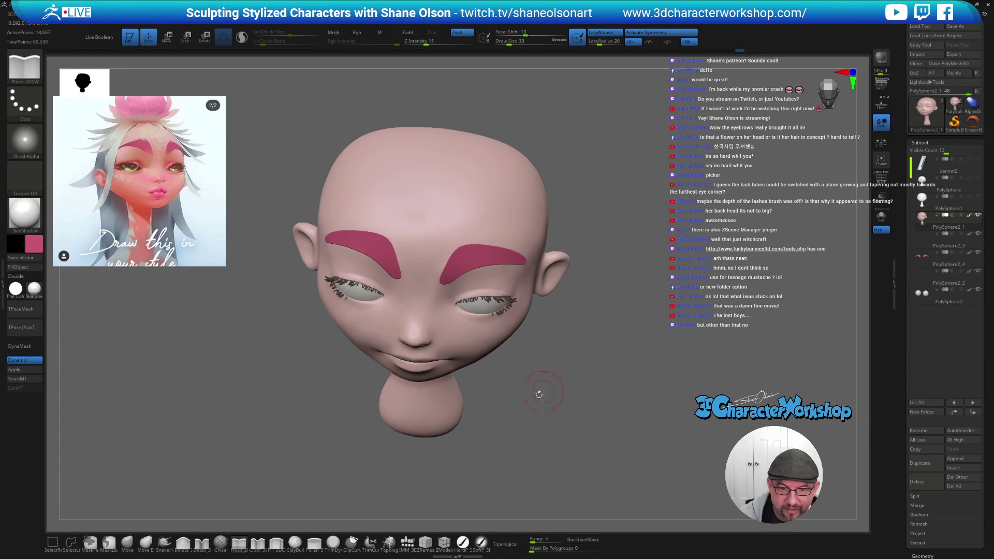
- Adjust the outer cheek contour from a high front view with the Move brush at draw size 65
click(129, 541)
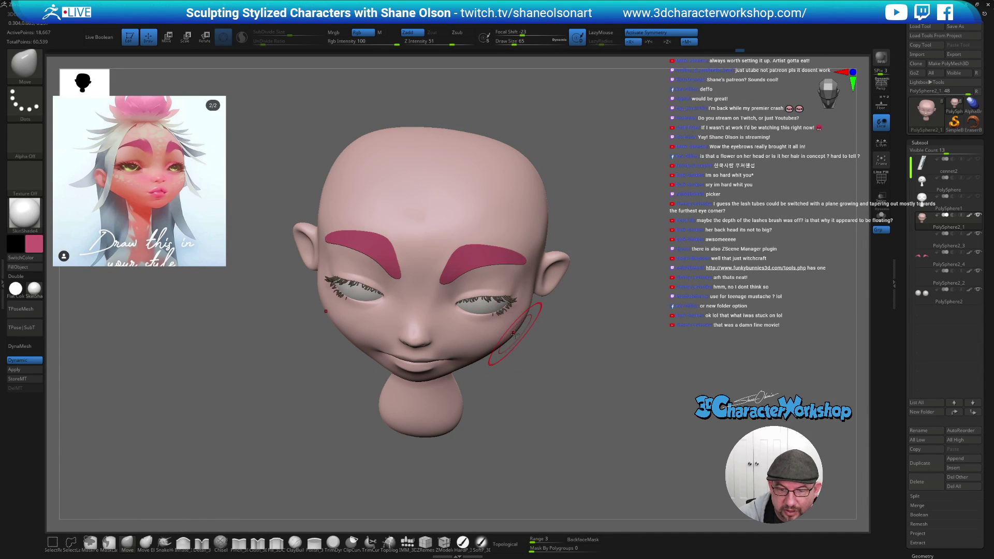
mouse_move(540, 363)
mouse_down()
mouse_move(547, 399)
mouse_move(464, 382)
mouse_move(506, 372)
mouse_move(507, 271)
mouse_move(503, 448)
mouse_move(478, 510)
mouse_up()
key(s)
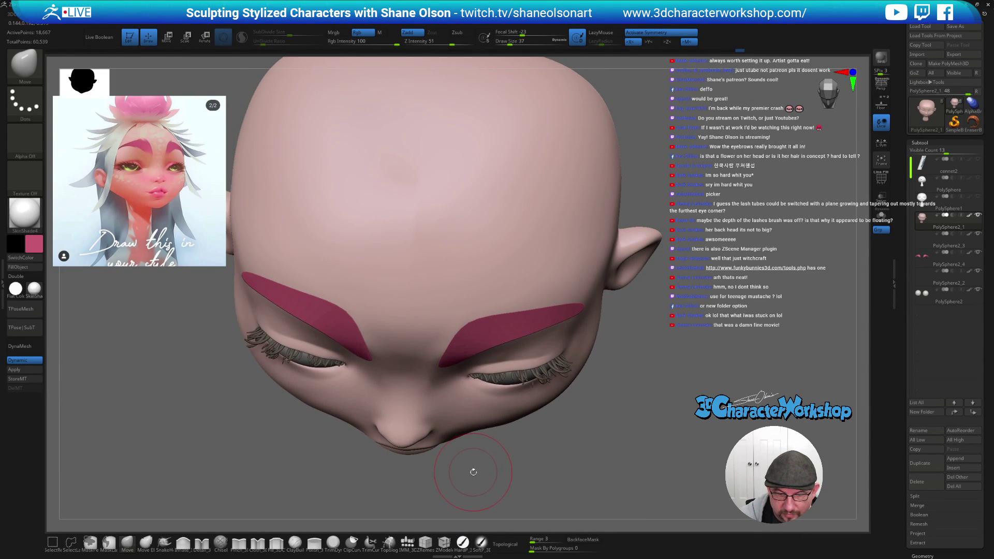
- Reshape the nose tip and the cheeks beside the nose with the Move brush at draw size 17
key(s)
drag(471, 473, 466, 464)
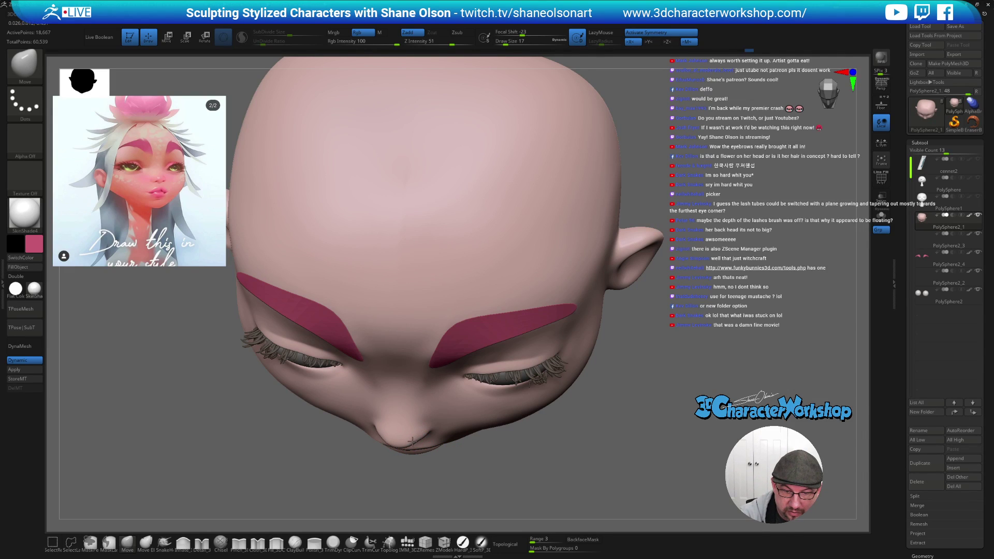
drag(518, 473, 519, 422)
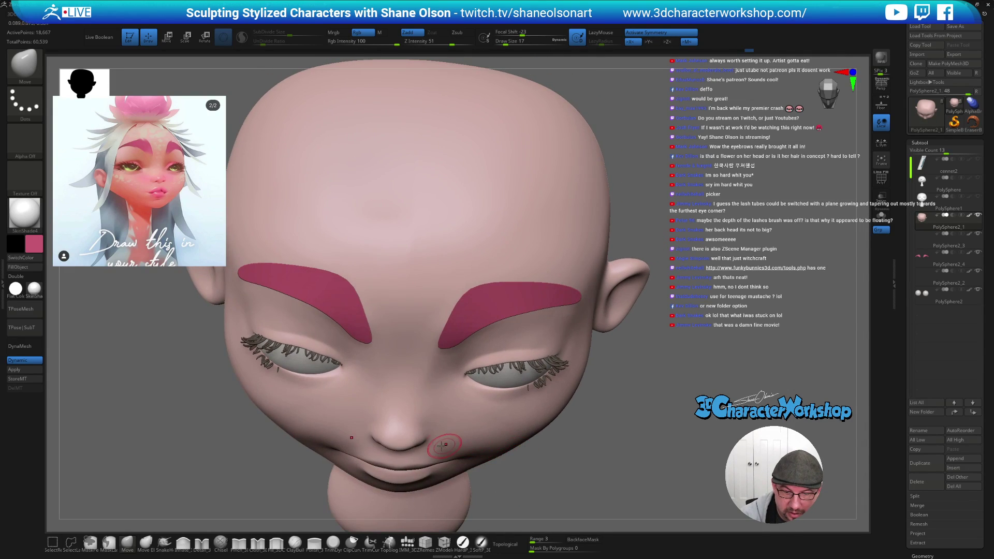
drag(417, 432, 418, 317)
right_drag(417, 318, 484, 396)
alt+drag(484, 396, 484, 382)
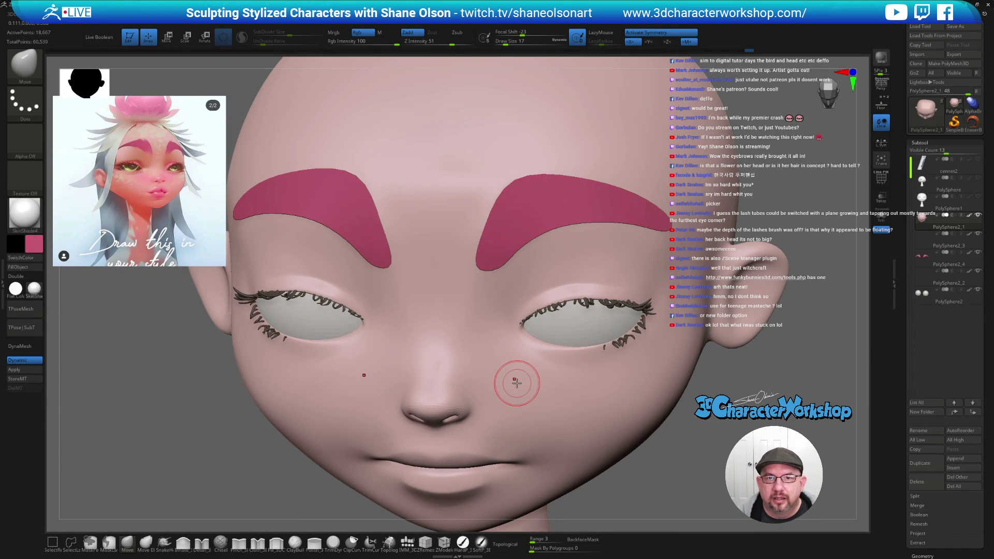
alt+right_drag(475, 391, 465, 343)
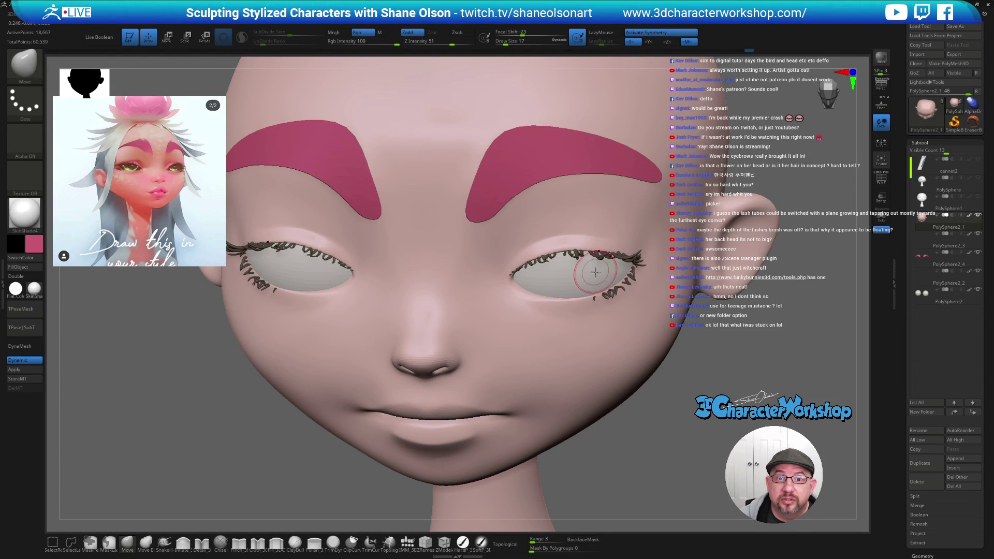
drag(741, 393, 725, 374)
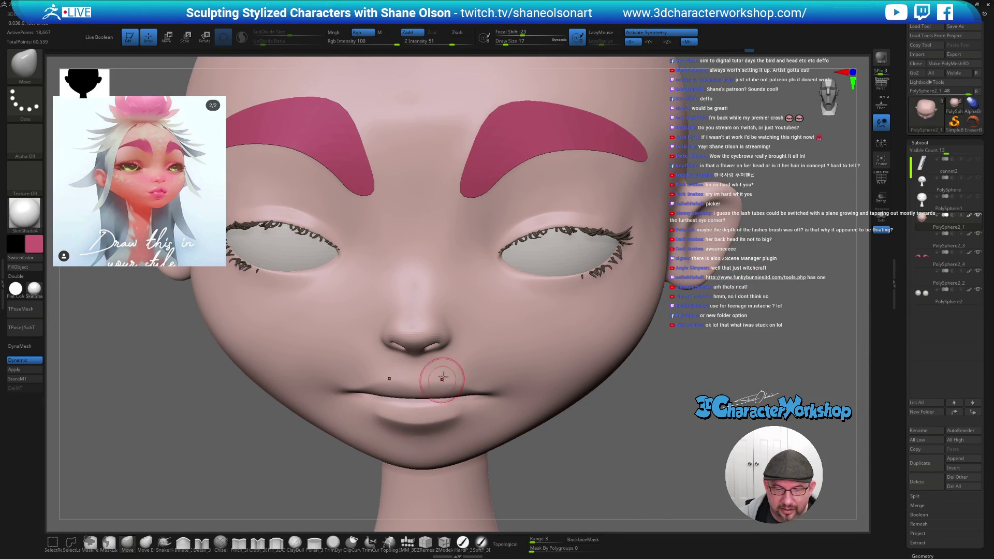
- Reshape the nostrils and the underside of the nose with the Move brush at draw sizes 11 and 8
key(s)
drag(444, 359, 441, 360)
drag(714, 449, 710, 396)
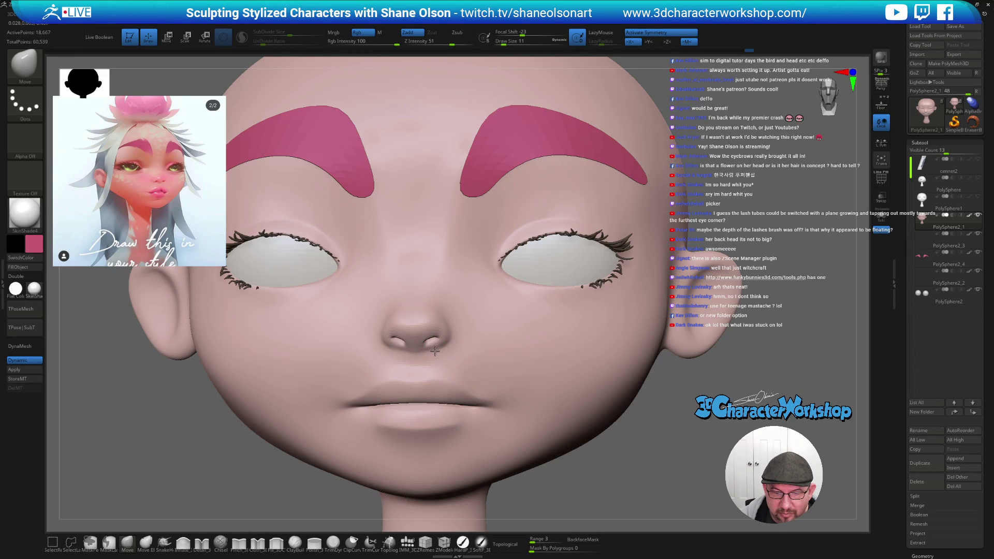
drag(664, 434, 689, 423)
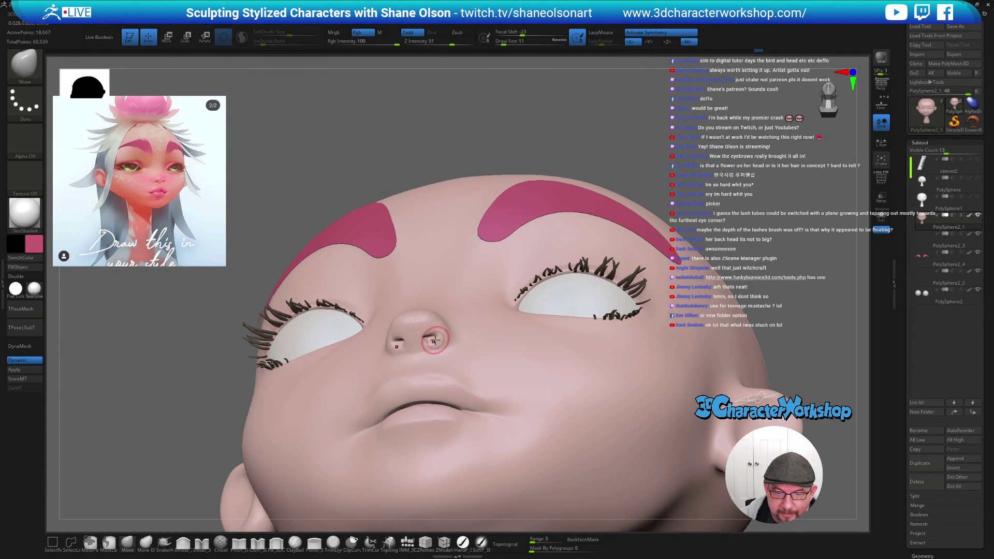
key(s)
drag(435, 337, 431, 335)
drag(591, 149, 553, 212)
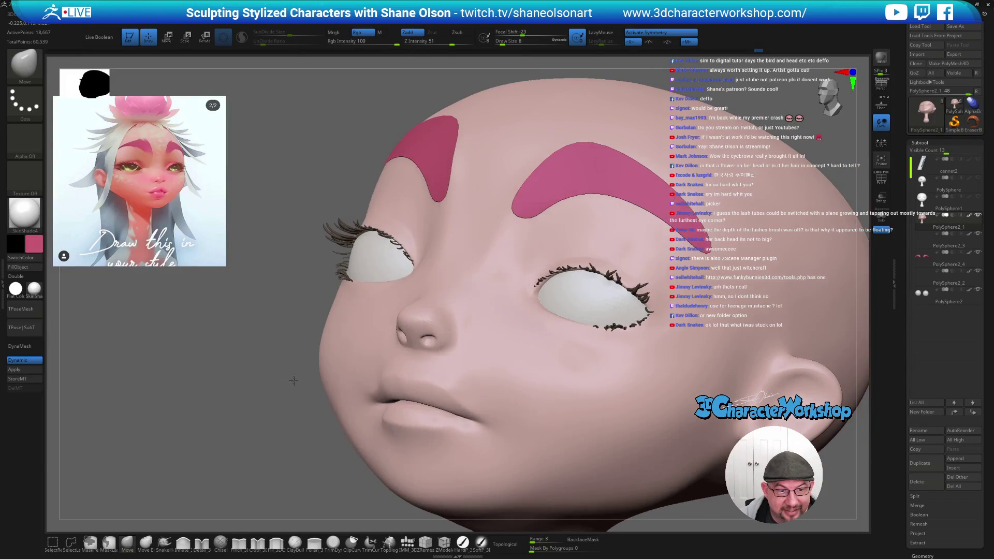
shift+drag(293, 382, 363, 362)
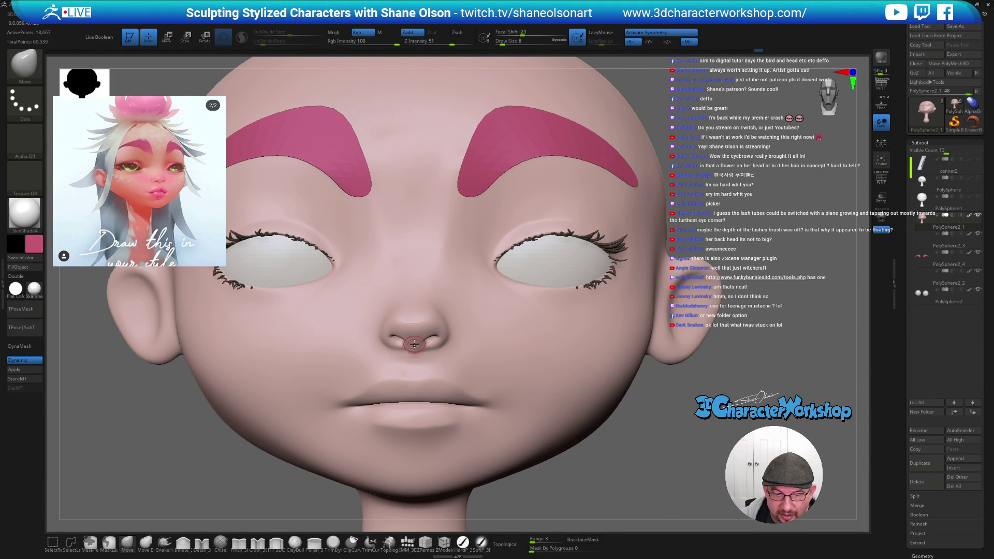
- Adjust the width of the nostril wings with the Move brush at draw size 16
key(s)
drag(483, 342, 451, 342)
drag(451, 339, 453, 331)
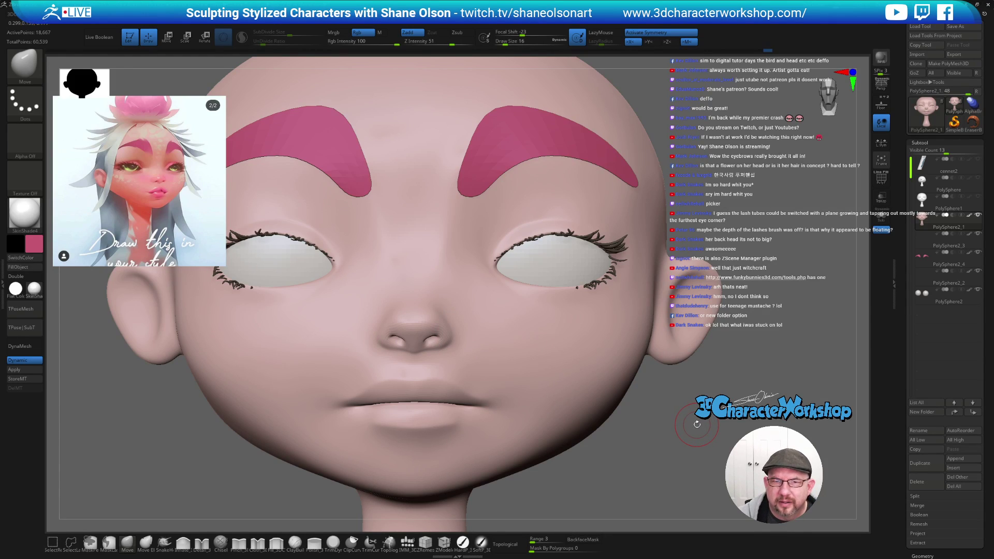
drag(628, 441, 635, 452)
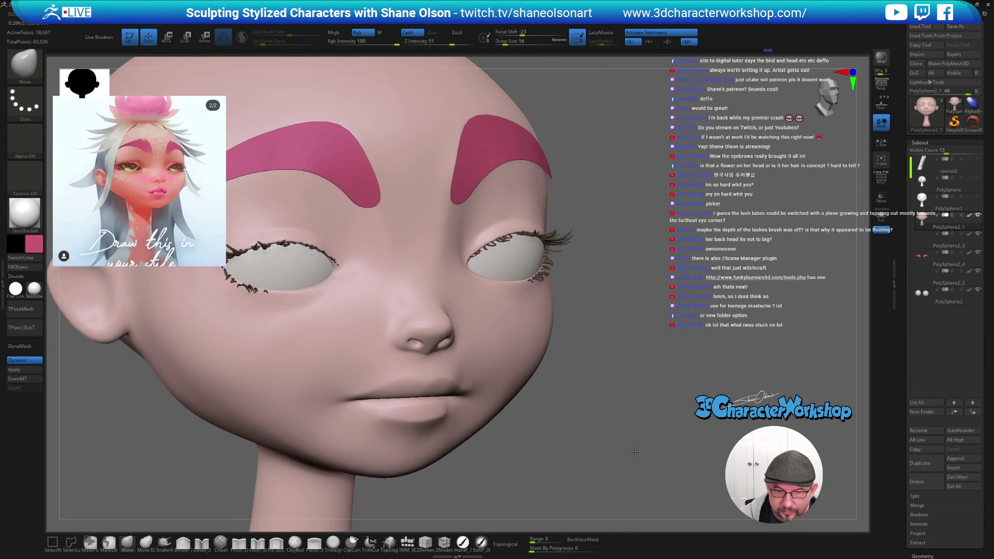
- Smooth the nostril rims and the base of the nose at draw size 5
key(shift)
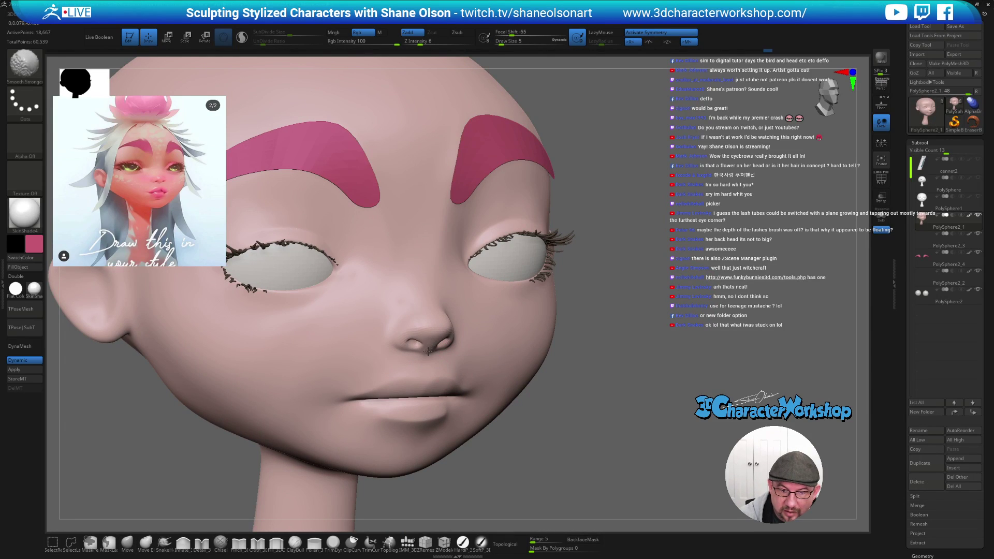
shift+right_drag(459, 369, 449, 357)
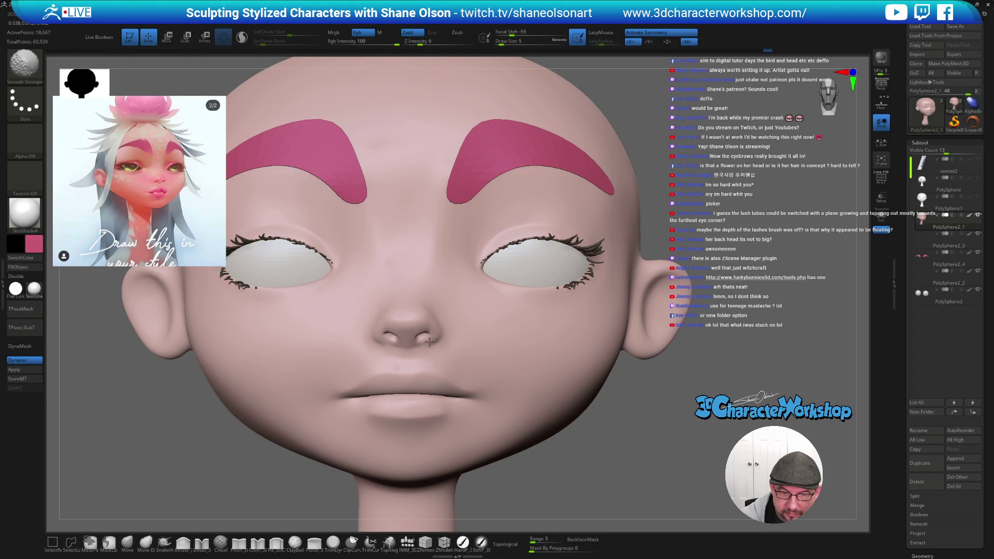
right_drag(469, 339, 461, 345)
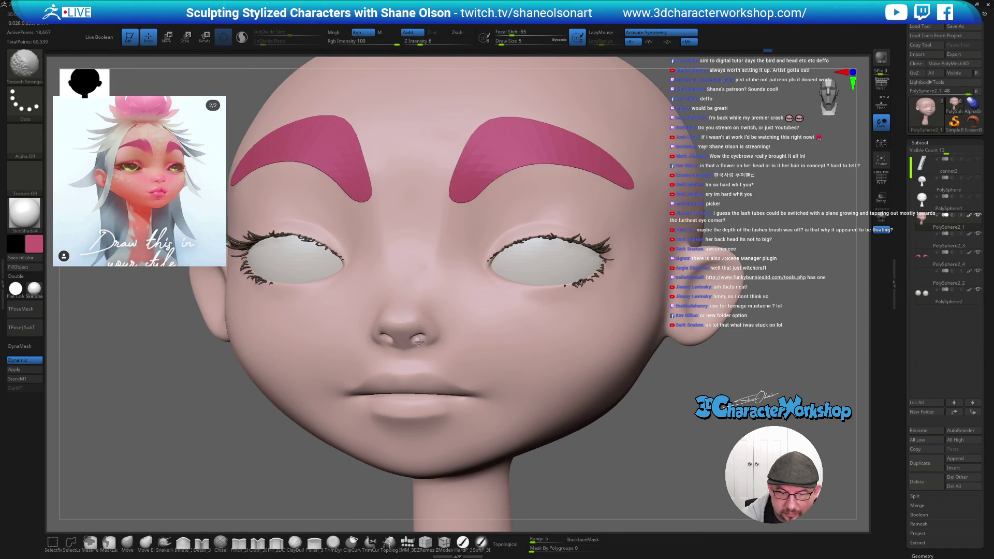
right_drag(477, 352, 483, 359)
- Define the fold around the outer nostril wings with the pinching detail brush at draw size 14
click(239, 543)
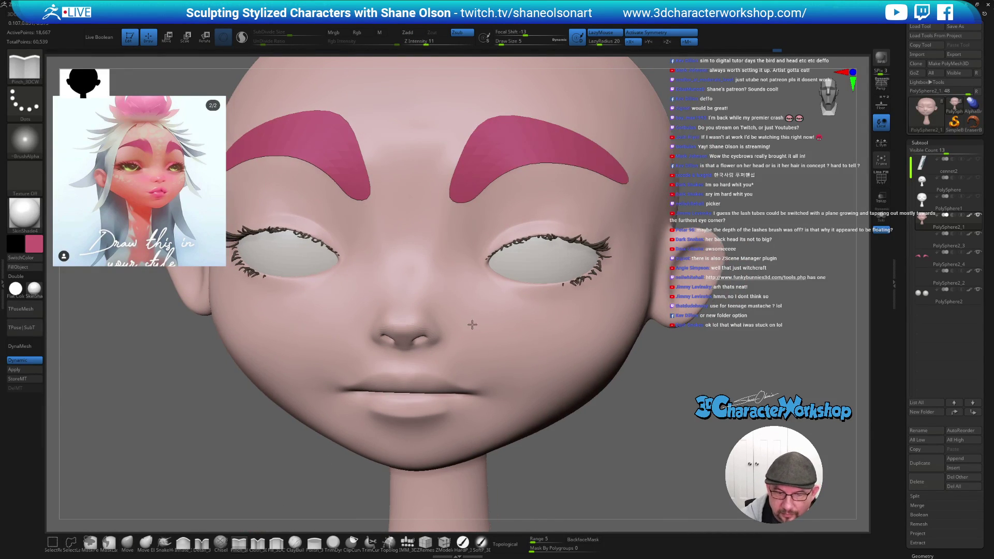
right_drag(474, 325, 446, 334)
key(s)
drag(444, 342, 447, 342)
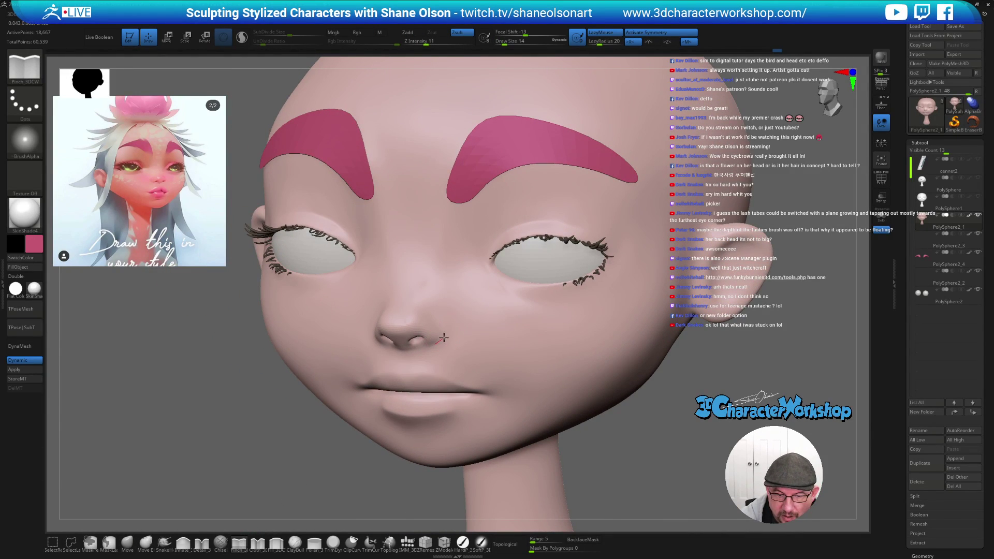
right_drag(482, 354, 442, 343)
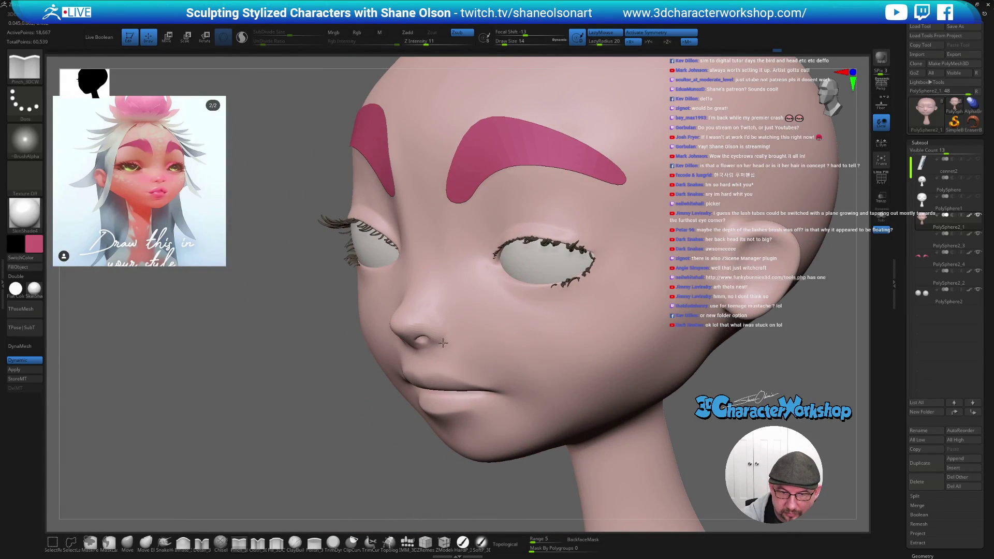
right_drag(466, 310, 548, 403)
ctrl+right_drag(591, 443, 557, 411)
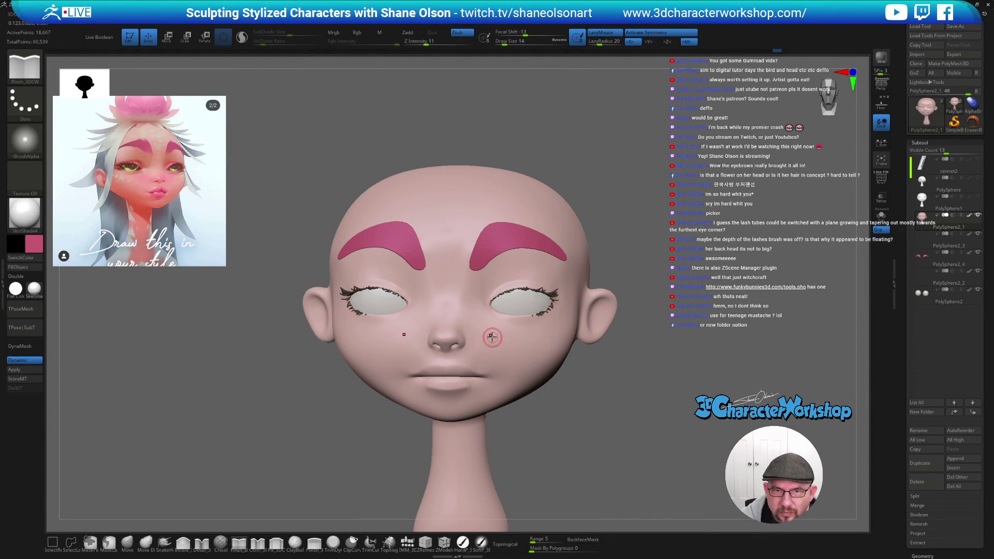
- Refine the cheeks beside the nose with the pinching detail brush at draw size 16 and smooth the transition
ctrl+right_drag(494, 333, 493, 349)
key(bracketright)
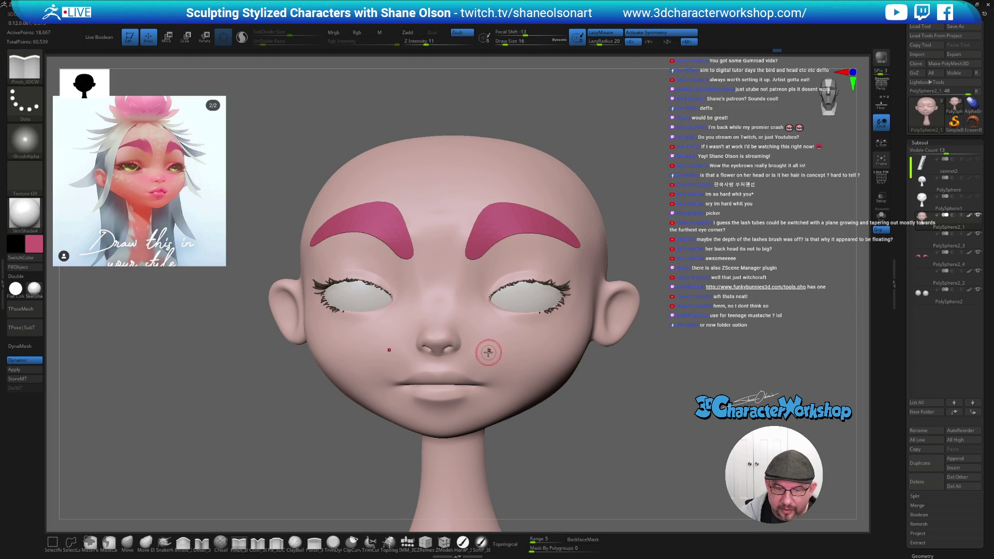
key(shift)
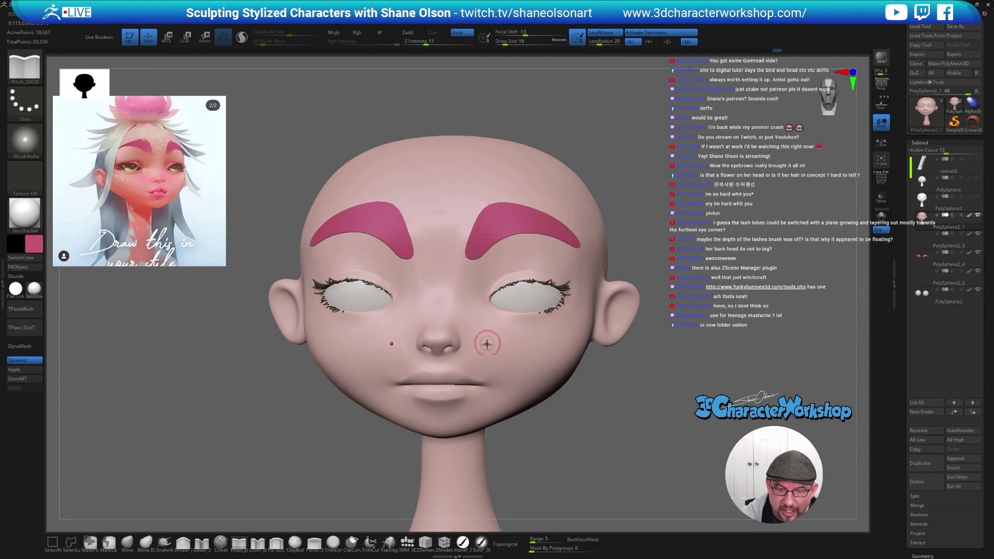
right_drag(526, 363, 525, 405)
ctrl+right_drag(472, 365, 468, 370)
- Define the upper lip edge with the pinching detail brush at draw size 14 and smooth the area below the nose
key(bracketleft)
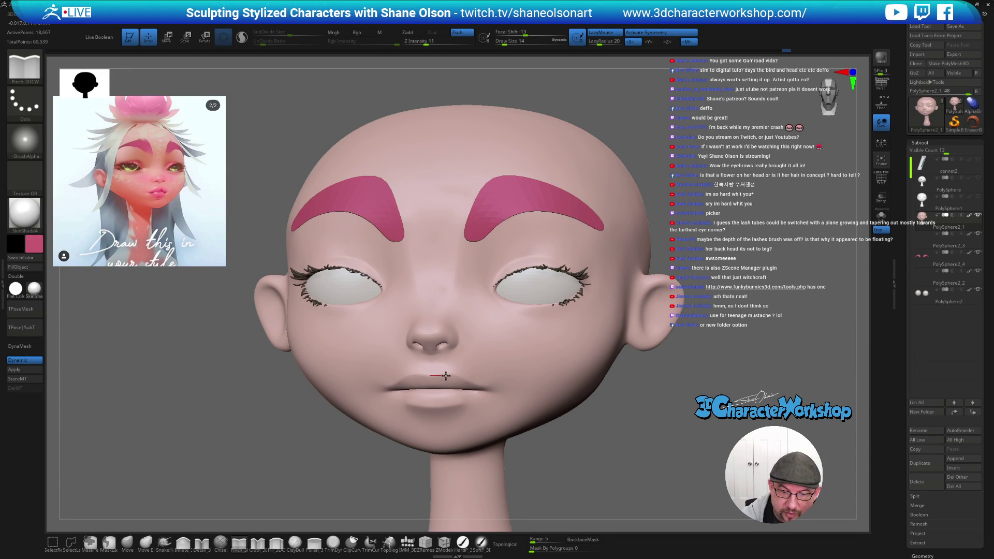
drag(496, 391, 502, 391)
right_drag(542, 370, 527, 375)
key(shift)
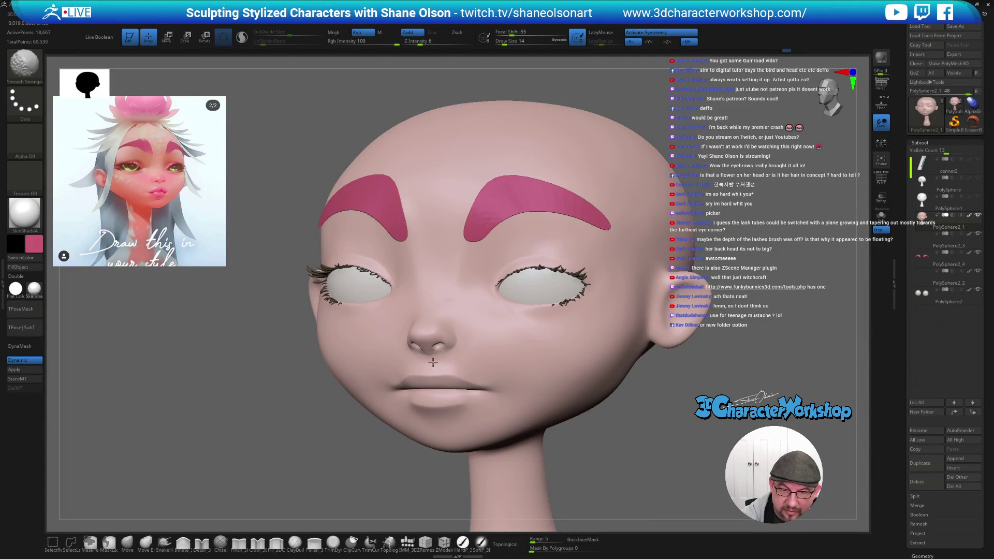
right_drag(457, 355, 514, 349)
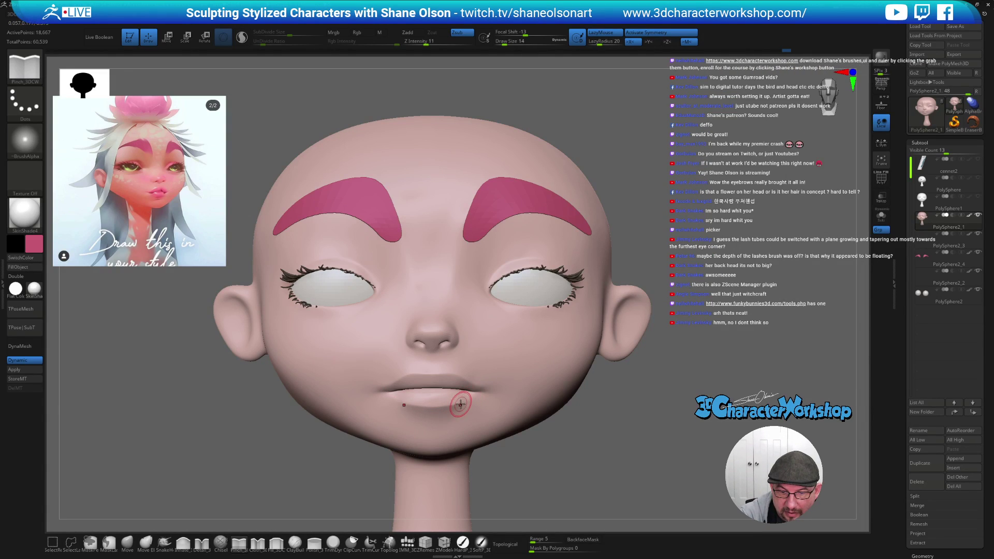
- Sharpen the mouth corners and the lower lip edge with the pinching detail brush at draw size 14
right_drag(501, 397, 477, 410)
mouse_move(477, 410)
shift+mouse_down()
mouse_move(460, 404)
mouse_move(456, 412)
shift+mouse_up()
right_drag(500, 404, 521, 390)
shift+drag(475, 408, 478, 405)
mouse_move(515, 408)
right_down()
mouse_move(474, 411)
mouse_move(520, 364)
mouse_move(499, 401)
right_up()
shift+drag(477, 390, 473, 383)
alt+right_drag(473, 388, 472, 363)
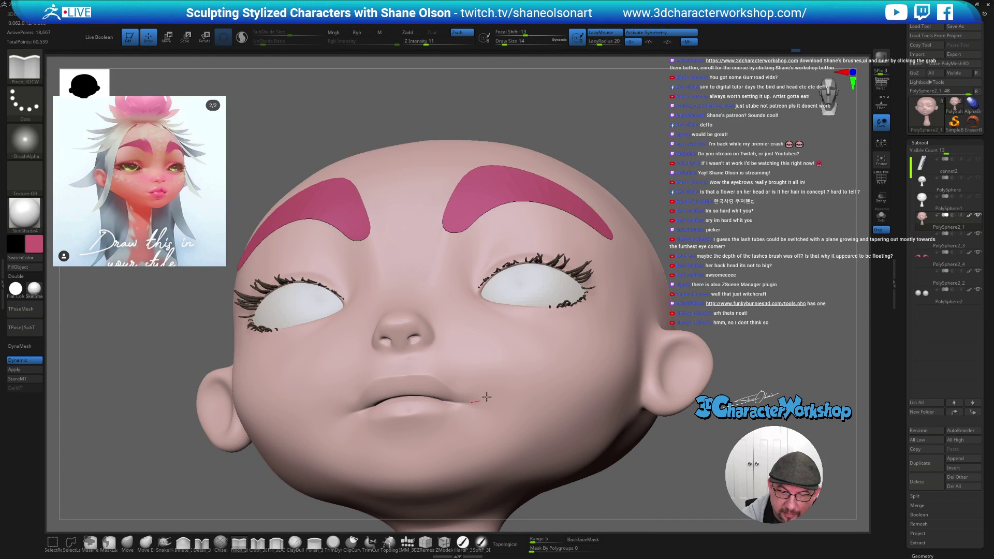
mouse_move(501, 393)
right_down()
mouse_move(517, 432)
mouse_move(515, 413)
right_up()
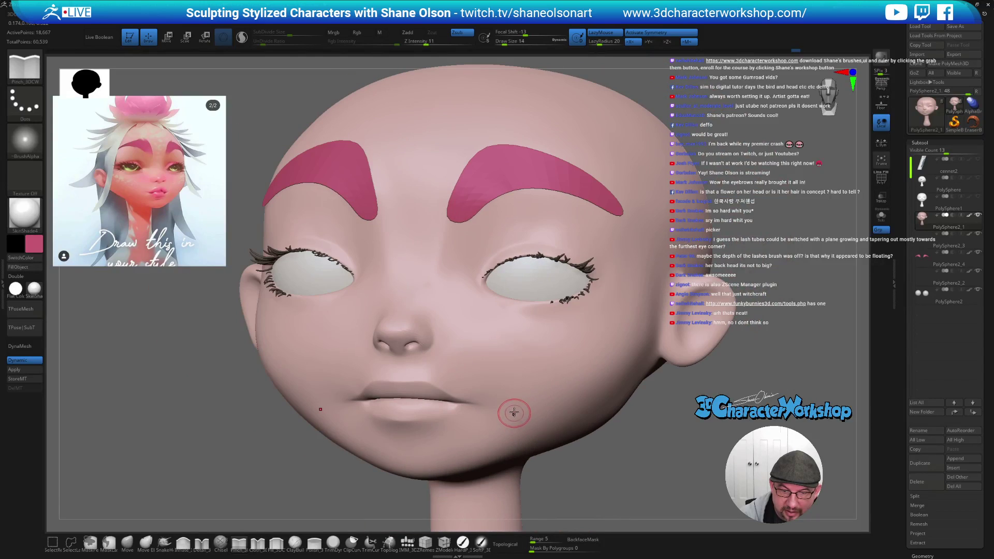
- Smooth the skin between the nostril wings and the upper lip at draw size 14
key(shift)
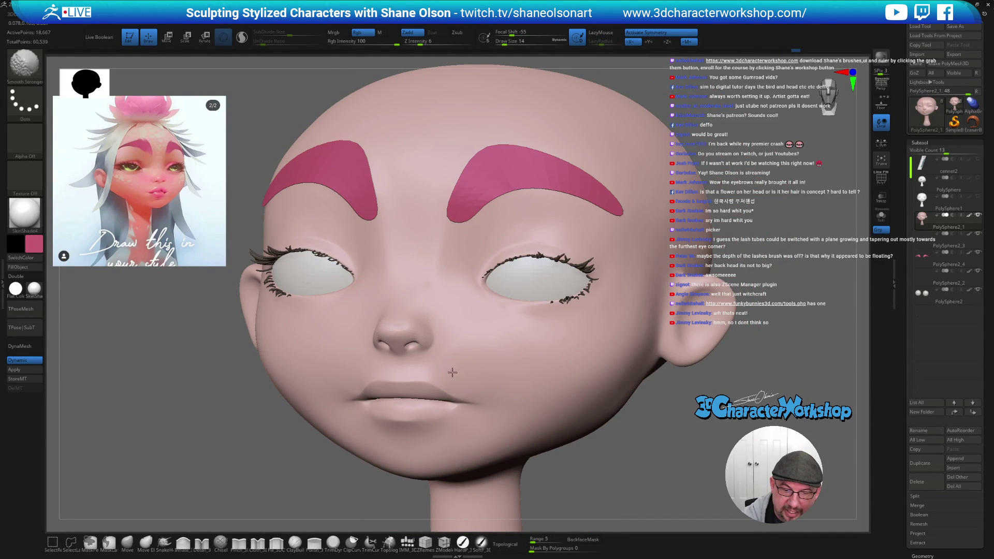
right_drag(451, 351, 433, 362)
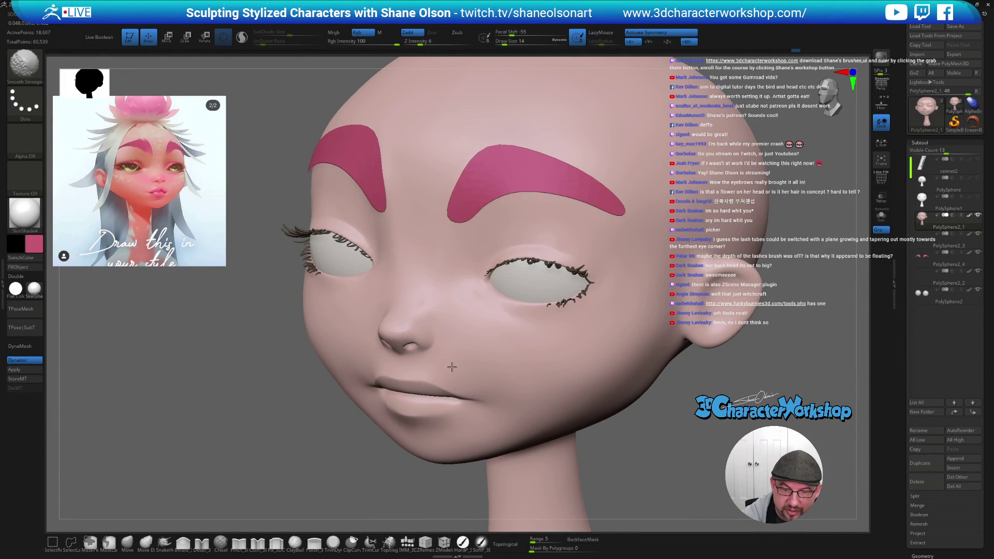
right_drag(508, 374, 526, 380)
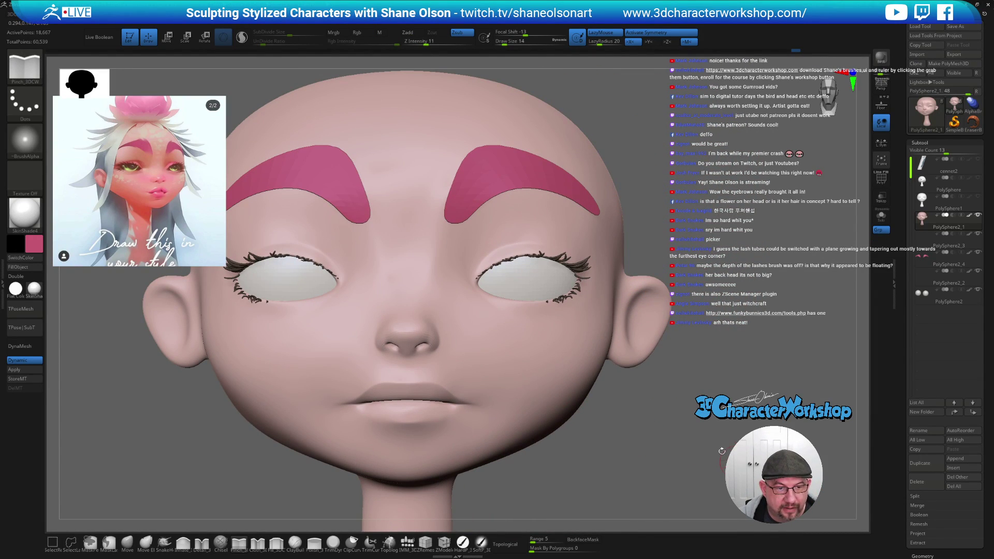
- Adjust the lips and the lower cheeks around the mouth with the Move brush at draw sizes 39 and 46
ctrl+right_drag(732, 399, 611, 246)
right_drag(611, 246, 644, 250)
ctrl+right_drag(682, 357, 659, 334)
alt+right_drag(658, 335, 600, 263)
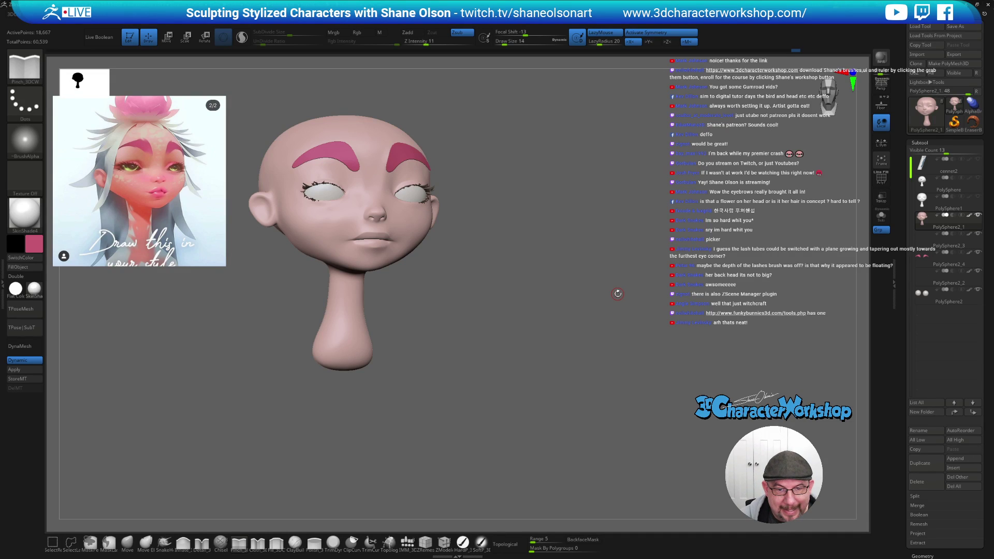
right_drag(611, 288, 610, 292)
ctrl+right_drag(510, 207, 572, 265)
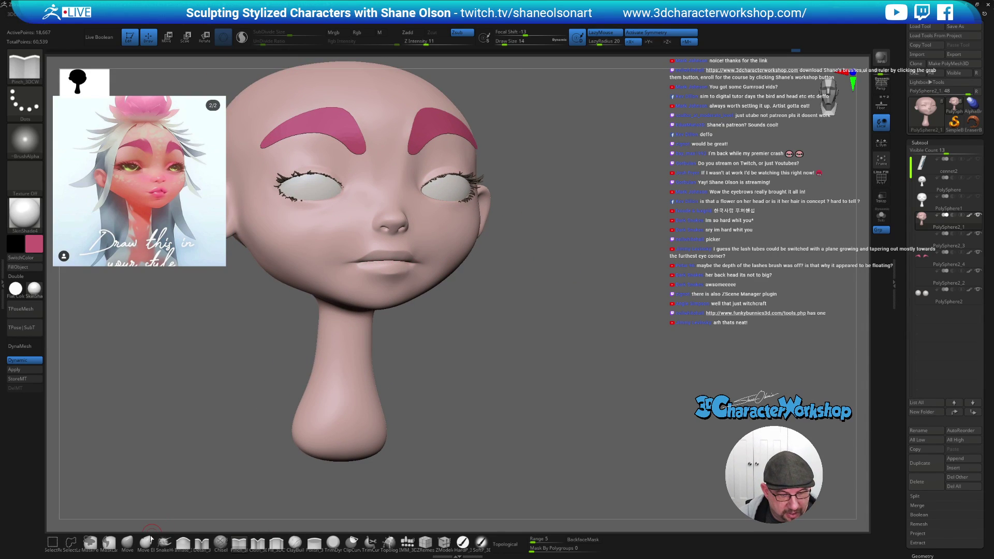
click(126, 542)
key(s)
drag(504, 291, 509, 293)
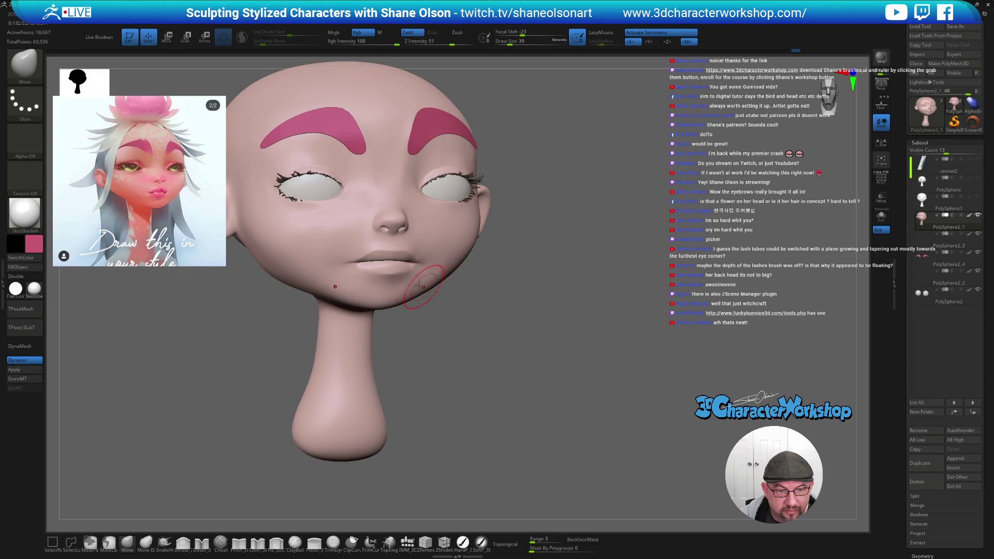
right_drag(513, 284, 494, 283)
key(s)
mouse_move(364, 266)
mouse_down()
mouse_move(366, 247)
mouse_move(363, 274)
mouse_up()
drag(561, 306, 614, 306)
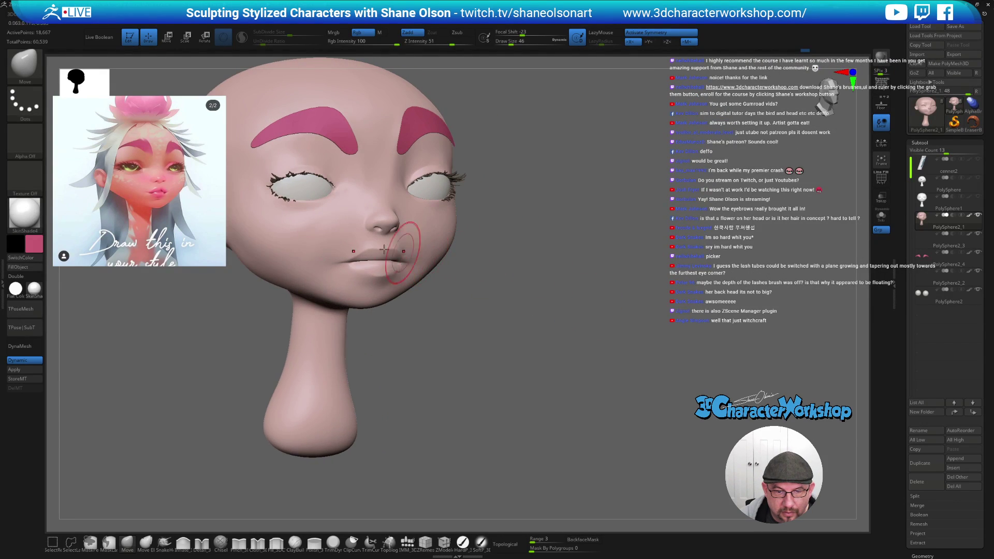
drag(374, 249, 375, 246)
- Reshape the chin and jaw profile in side view with the Move brush at draw size 49
mouse_move(577, 332)
mouse_down()
mouse_move(622, 290)
mouse_move(594, 288)
mouse_move(602, 294)
mouse_up()
key(s)
key(s)
drag(519, 323, 526, 321)
mouse_move(533, 316)
mouse_down()
mouse_move(577, 272)
mouse_move(508, 280)
mouse_move(432, 335)
mouse_move(397, 337)
mouse_up()
key(s)
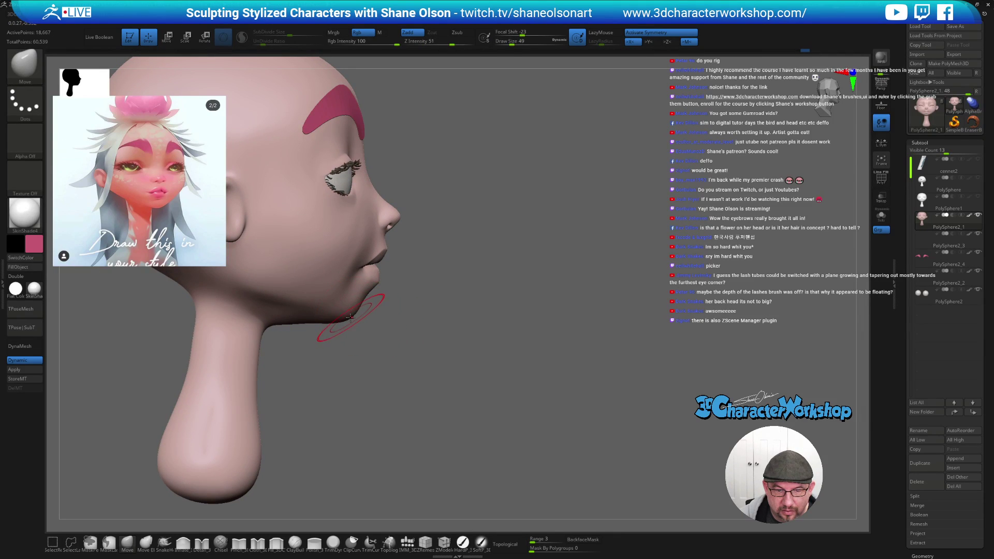
drag(415, 305, 406, 310)
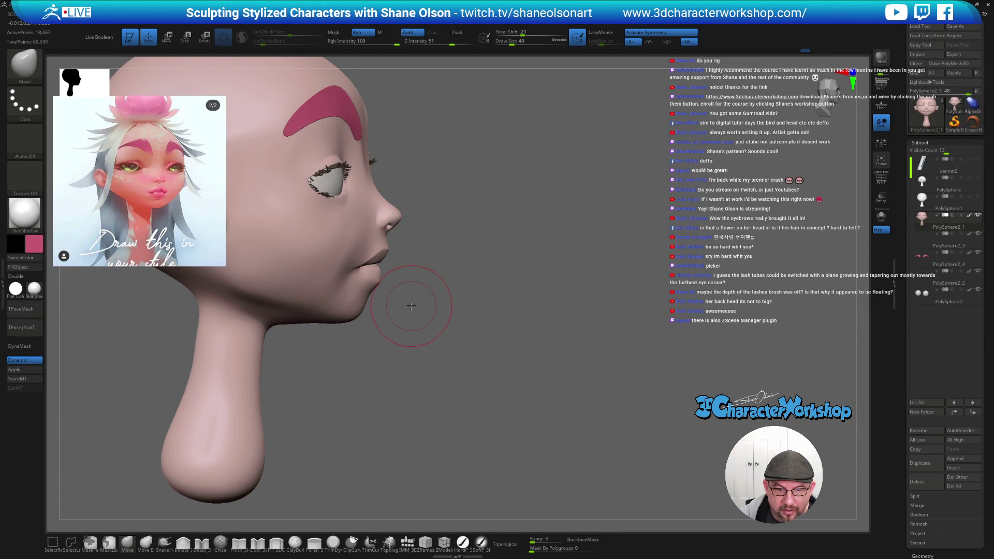
- Smooth the cheek beside the mouth corner and the jaw at draw size 29
key(shift)
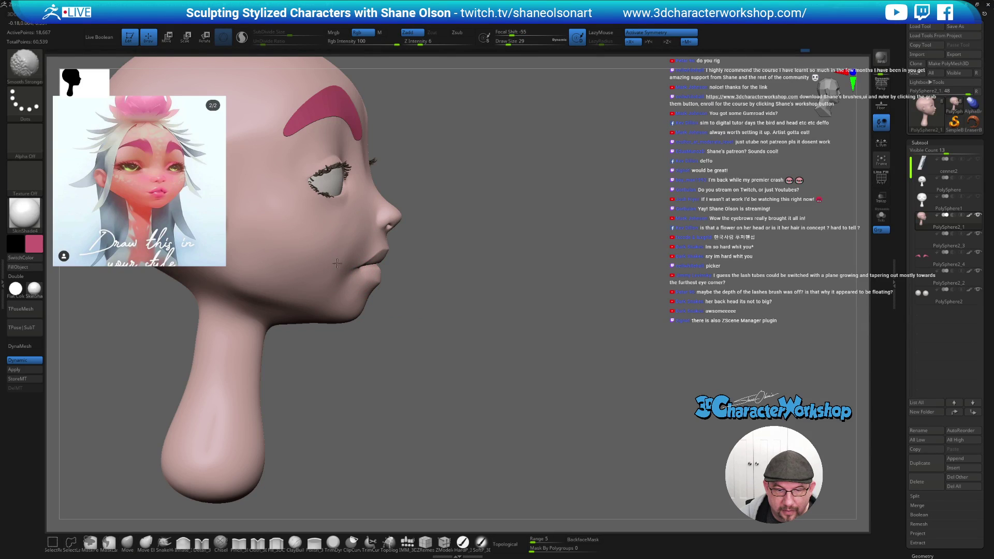
drag(422, 321, 479, 339)
mouse_move(393, 318)
mouse_down()
mouse_move(371, 315)
mouse_move(435, 328)
mouse_up()
key(shift)
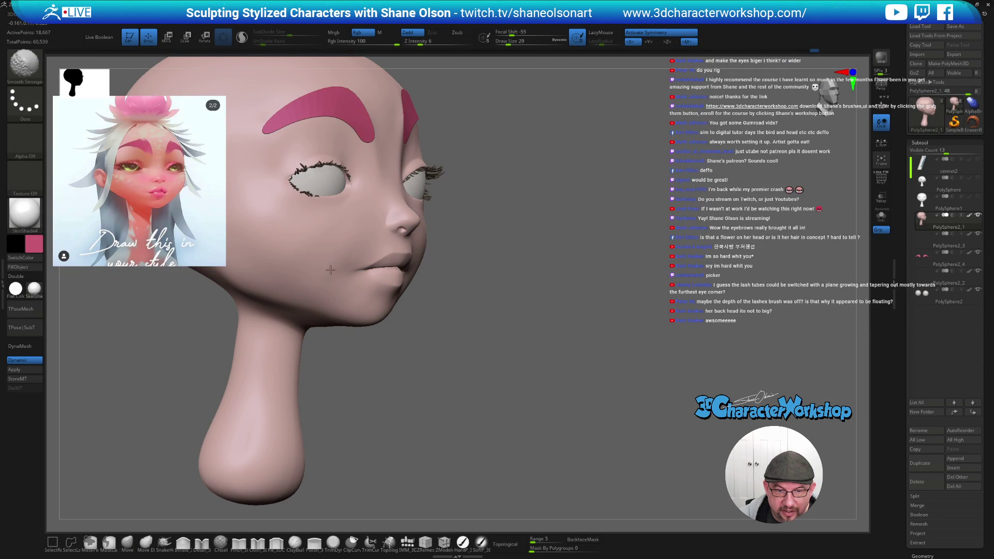
drag(541, 306, 572, 314)
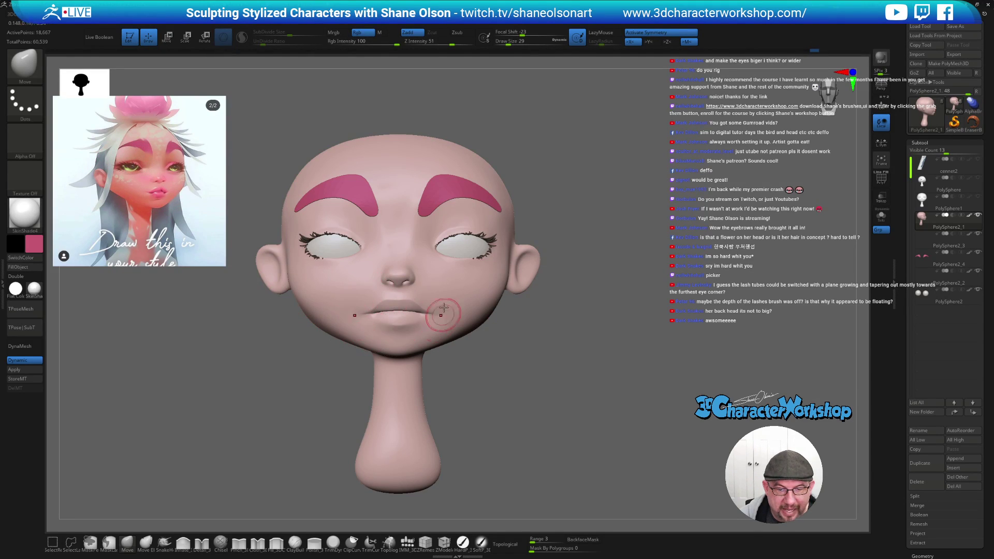
- Examine the front view of the head at several distances and compare its proportions with the concept image
drag(240, 377, 240, 385)
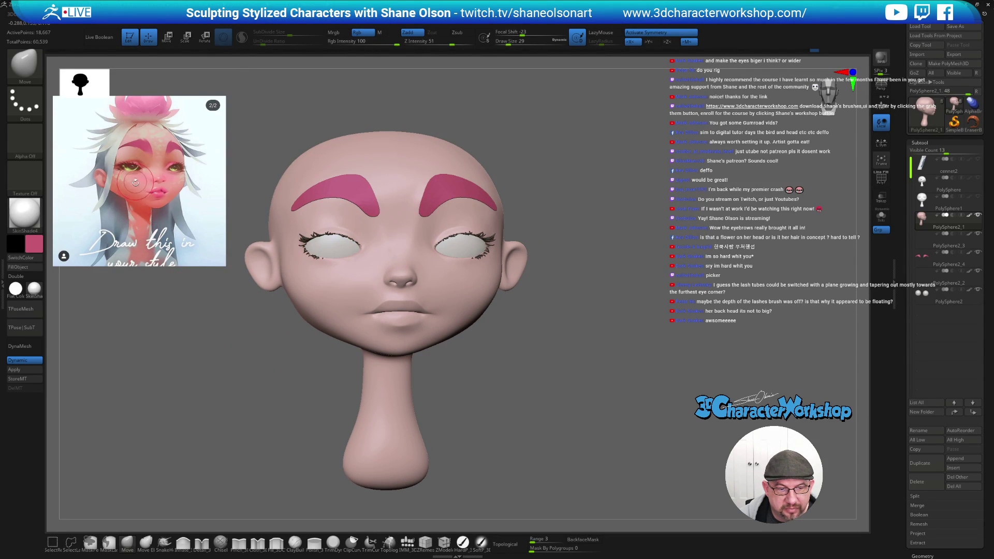
drag(212, 354, 246, 342)
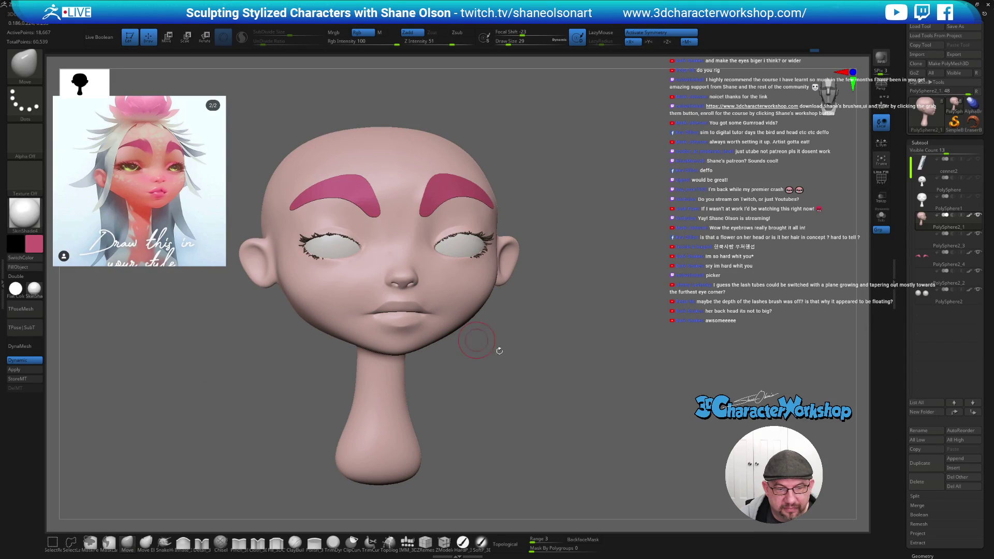
drag(490, 346, 510, 360)
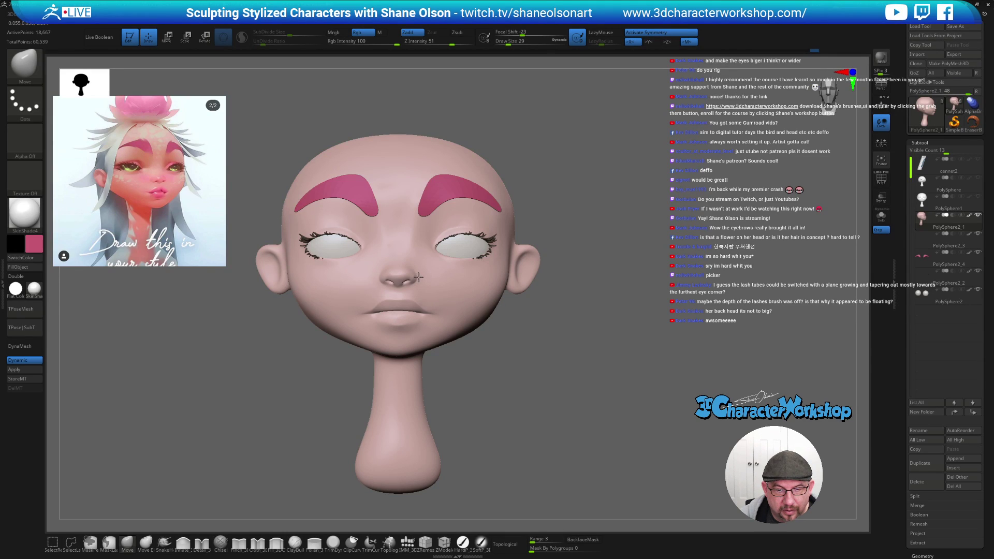
drag(553, 380, 524, 365)
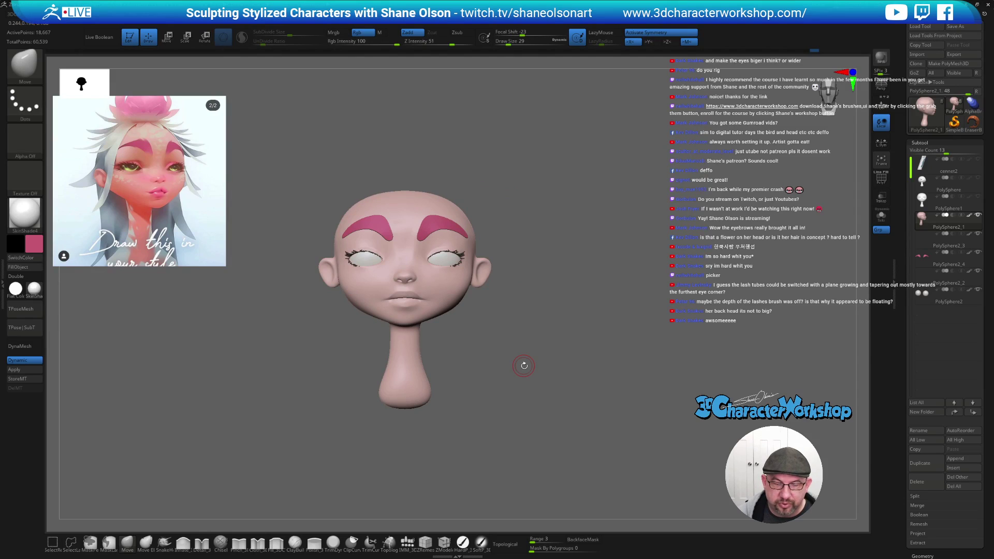
alt+drag(591, 251, 623, 214)
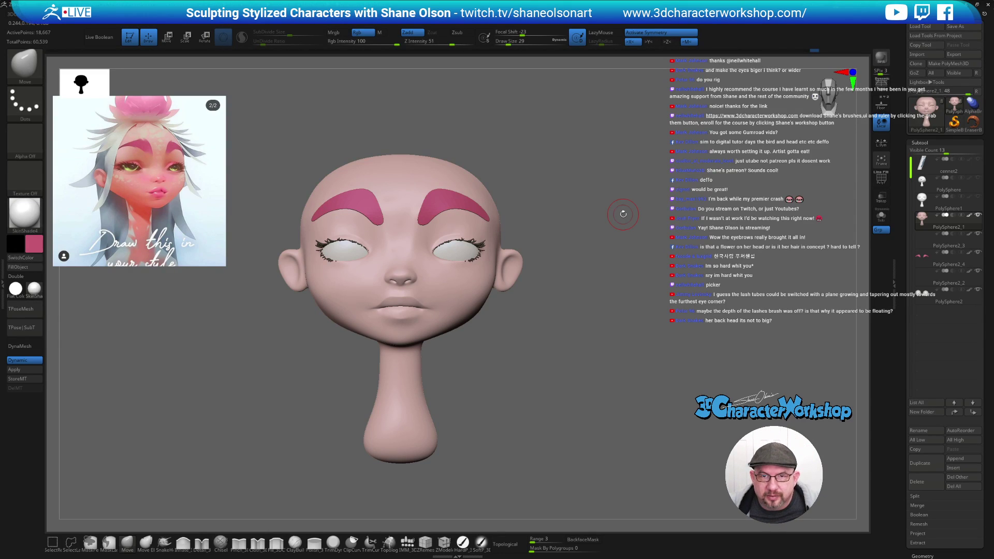
alt+drag(560, 305, 581, 344)
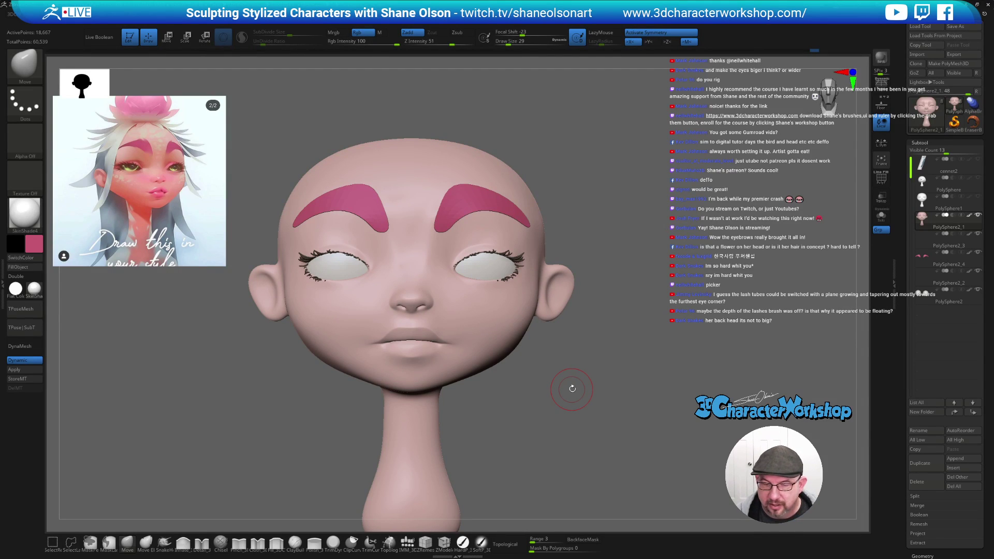
mouse_move(568, 343)
mouse_down()
mouse_move(595, 344)
mouse_move(591, 366)
mouse_move(604, 343)
mouse_up()
- Mask the areas around both eyes on the isolated head with dynamic subdivision turned off
mouse_move(474, 233)
ctrl+mouse_down()
mouse_move(489, 220)
mouse_move(528, 222)
ctrl+mouse_up()
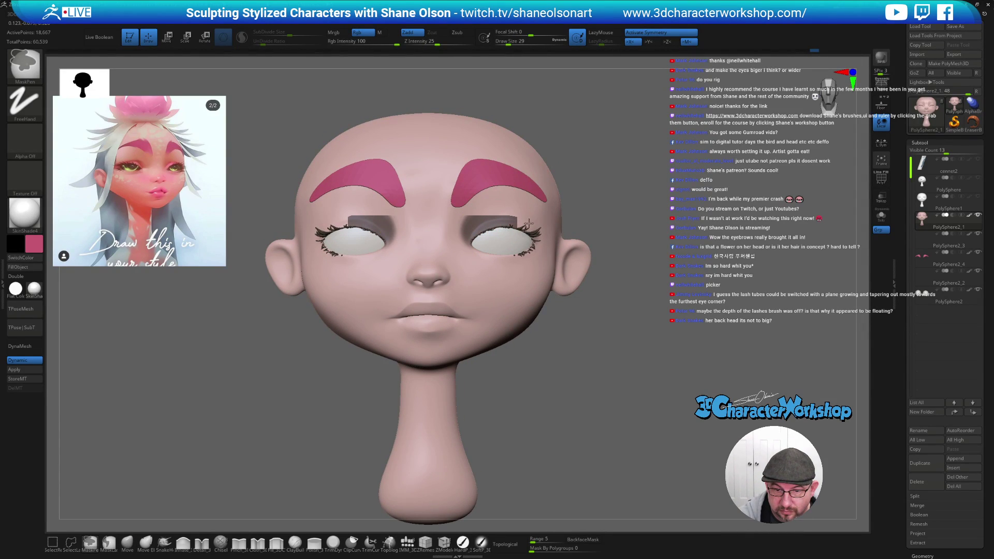
ctrl+click(452, 396)
key(shift+d)
drag(559, 395, 527, 393)
mouse_move(461, 230)
ctrl+mouse_down()
mouse_move(466, 261)
mouse_move(500, 269)
mouse_move(547, 252)
mouse_move(500, 243)
ctrl+mouse_up()
click(881, 216)
drag(630, 383, 646, 374)
- Blur the eye mask and invert it so that only the soft-edged eye areas stay editable
ctrl+click(544, 313)
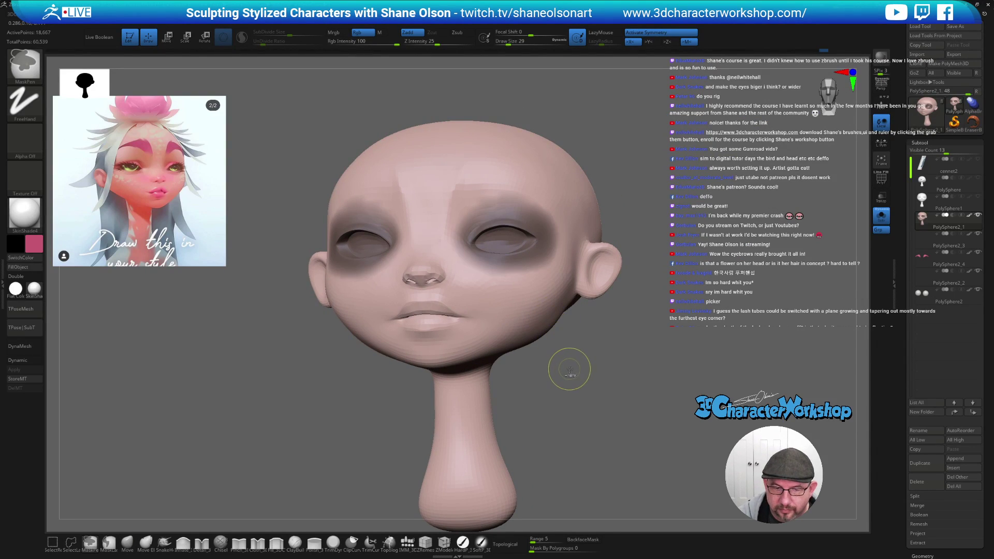
ctrl+click(578, 383)
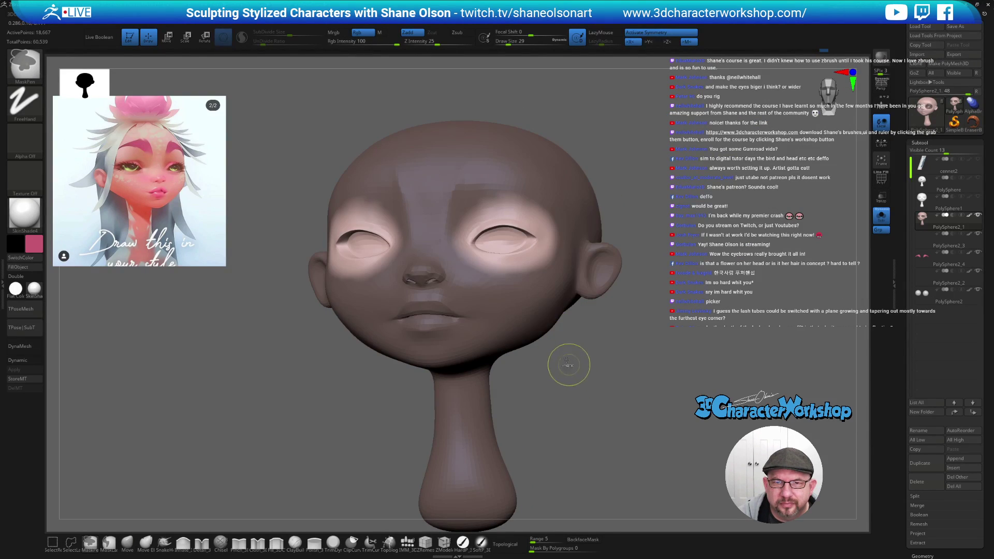
ctrl+click(529, 310)
ctrl+click(605, 403)
drag(607, 405, 613, 415)
ctrl+click(617, 427)
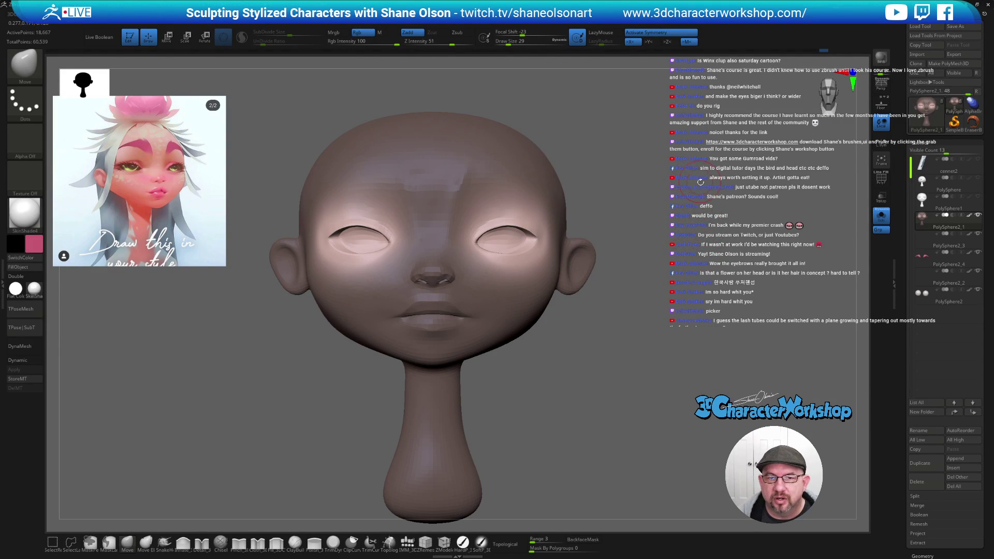
- Leave solo mode and shift the unmasked eye areas, eyeballs and lashes back into the head by about 0.0188 in side view
drag(692, 194, 580, 203)
drag(748, 255, 767, 253)
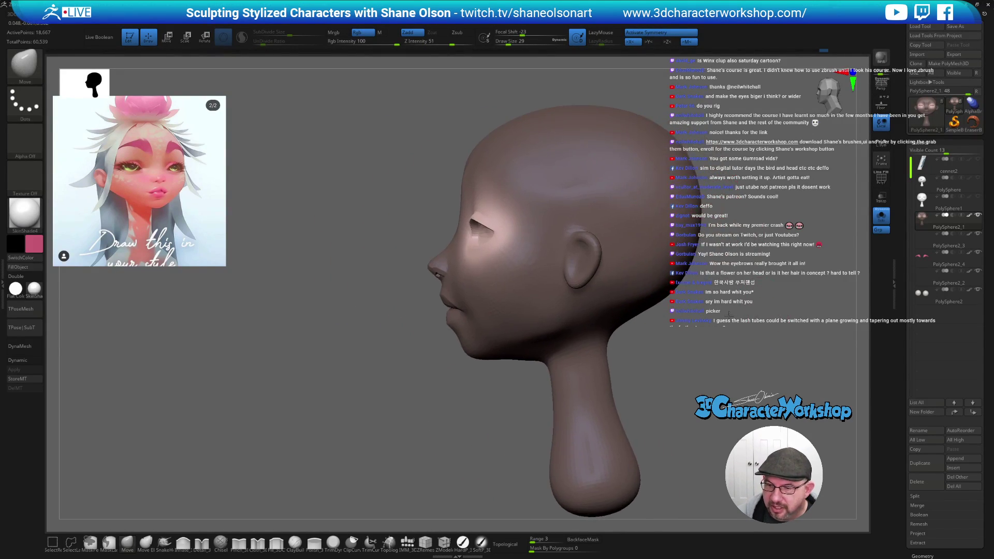
mouse_move(927, 259)
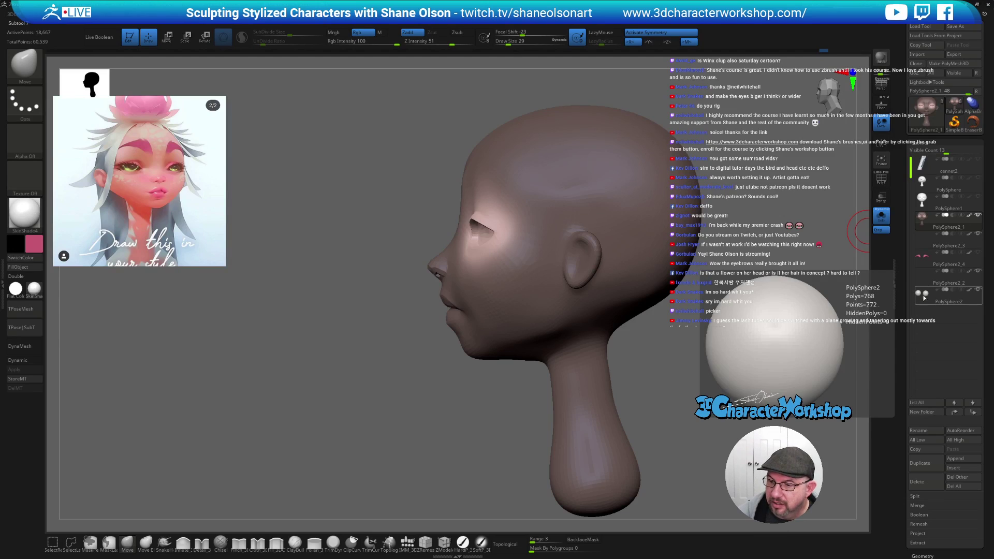
click(880, 216)
alt+drag(827, 325, 705, 316)
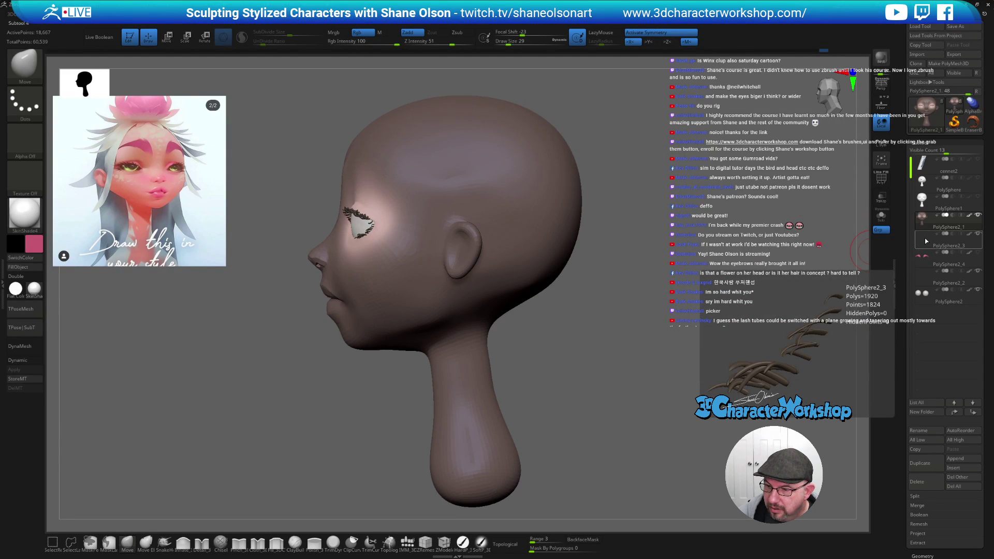
mouse_move(754, 217)
alt+mouse_down()
mouse_move(757, 225)
mouse_move(744, 218)
alt+mouse_up()
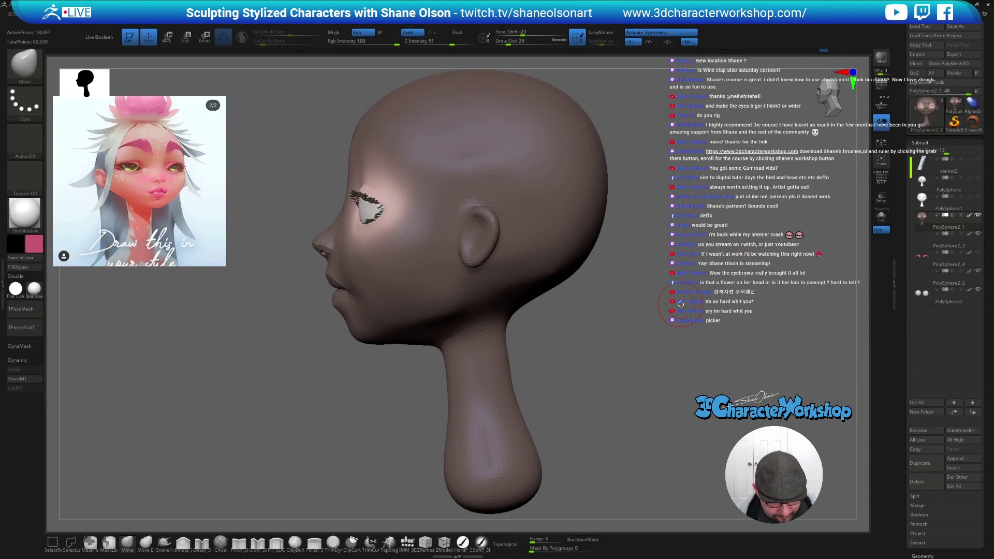
key(w)
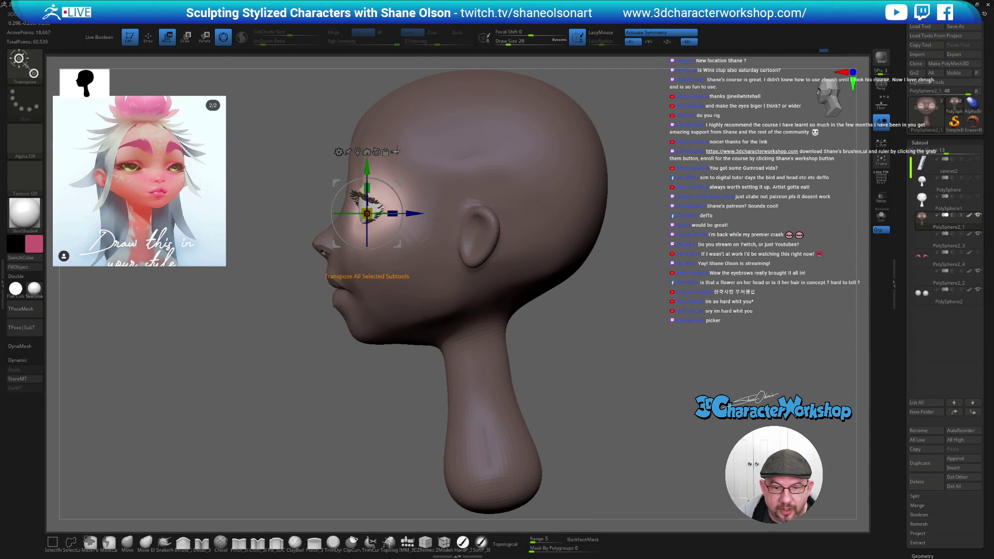
alt+drag(396, 183, 681, 216)
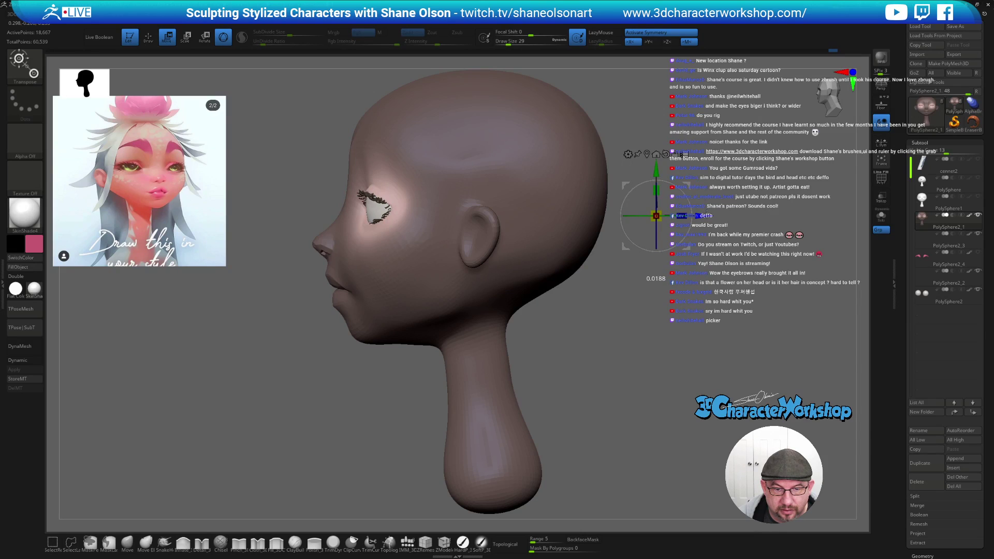
- Clear the mask from the head, return to sculpting mode and smooth the forehead above the brow
drag(722, 353, 662, 384)
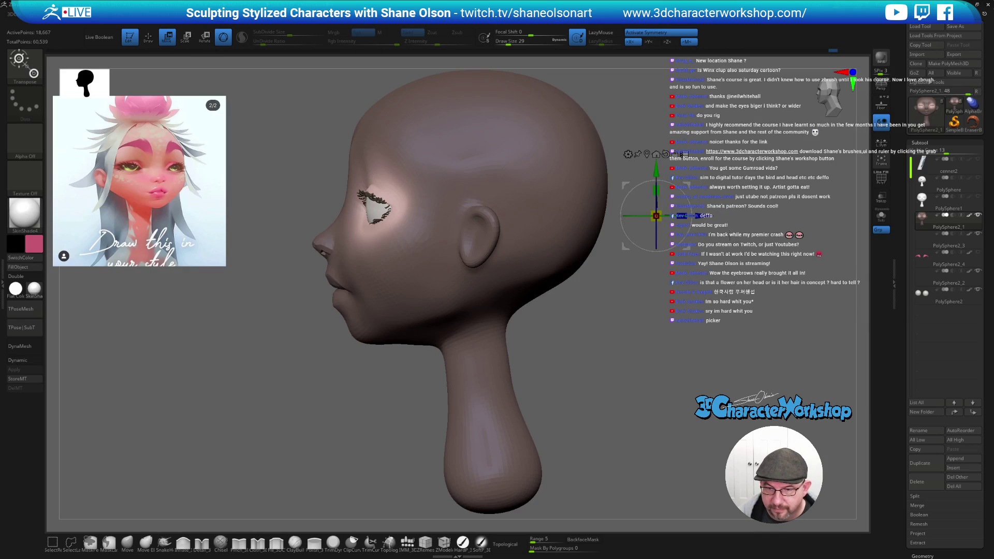
mouse_move(619, 316)
ctrl+mouse_down()
mouse_move(638, 334)
mouse_move(655, 330)
mouse_move(636, 348)
ctrl+mouse_up()
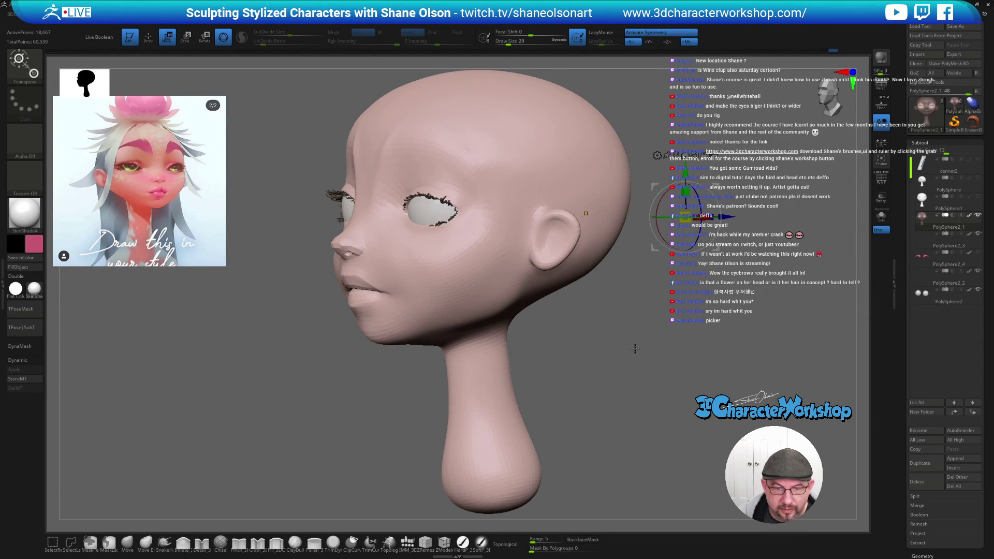
key(q)
shift+drag(379, 142, 401, 133)
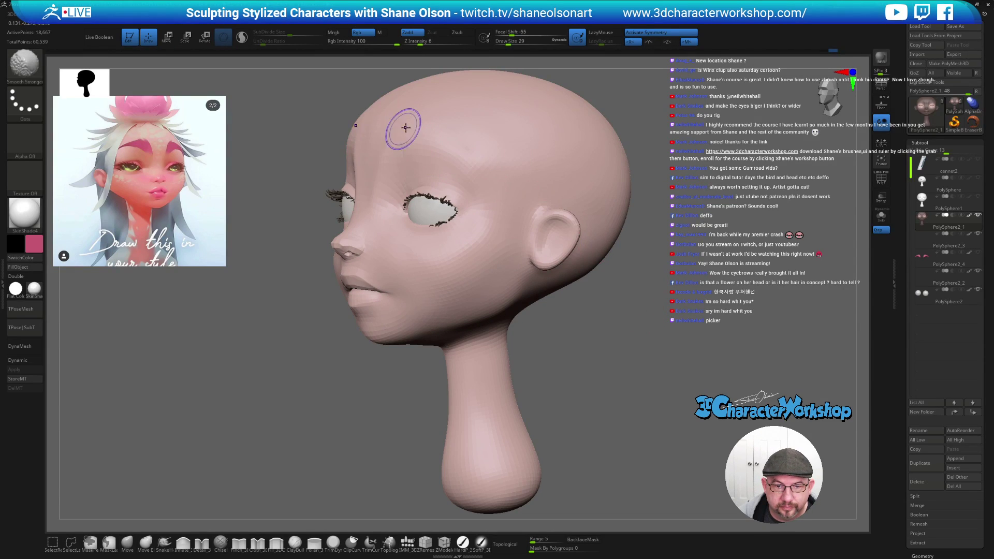
- Nudge the inner brow areas upward beside the nose bridge with the Move brush and smooth them
shift+drag(655, 310, 723, 322)
alt+drag(653, 357, 609, 406)
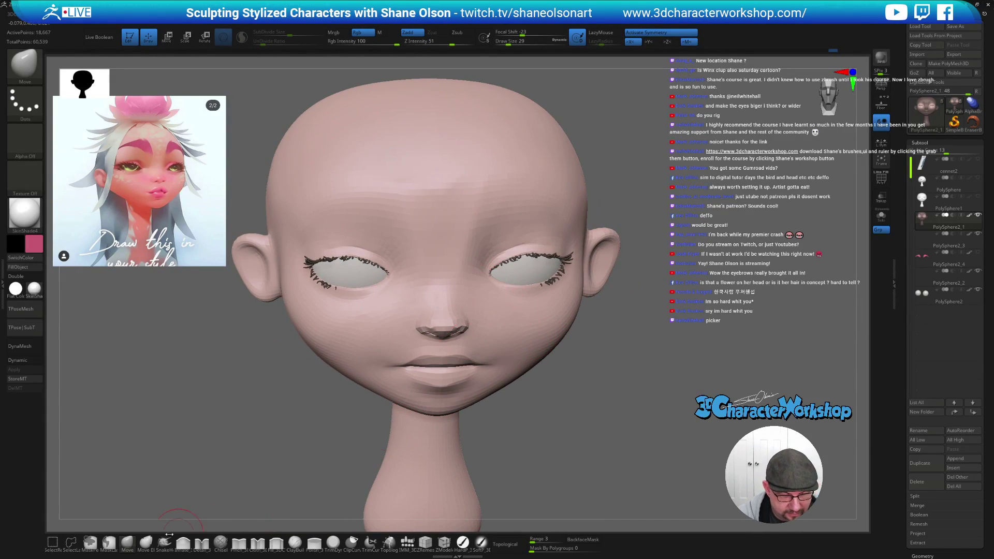
drag(477, 250, 479, 239)
drag(613, 325, 602, 356)
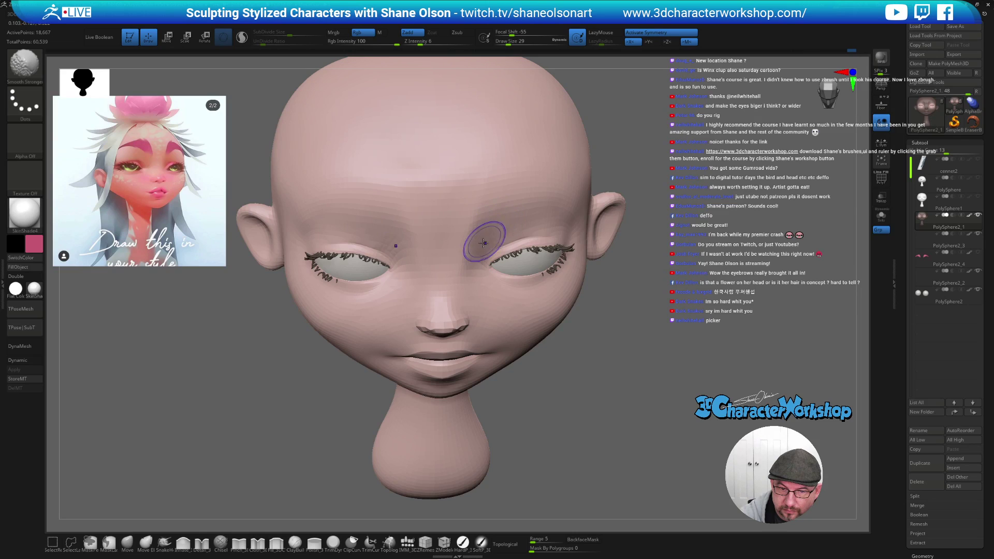
drag(614, 333, 616, 315)
mouse_move(626, 413)
mouse_down()
mouse_move(634, 421)
mouse_move(445, 212)
mouse_up()
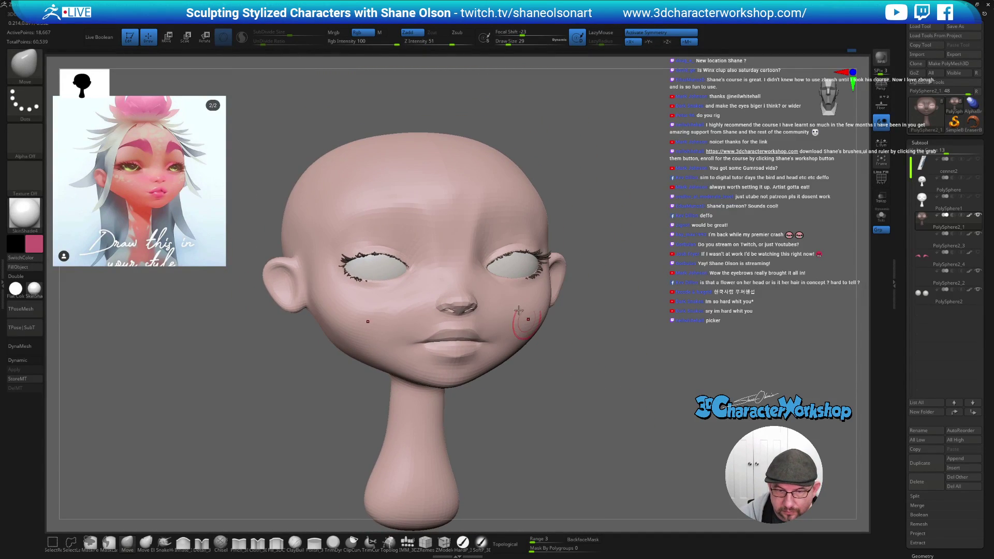
mouse_move(568, 414)
mouse_down()
mouse_move(578, 429)
mouse_move(605, 424)
mouse_move(694, 334)
mouse_move(652, 344)
mouse_move(558, 396)
mouse_up()
mouse_move(395, 419)
mouse_down()
mouse_move(599, 406)
mouse_move(236, 482)
mouse_up()
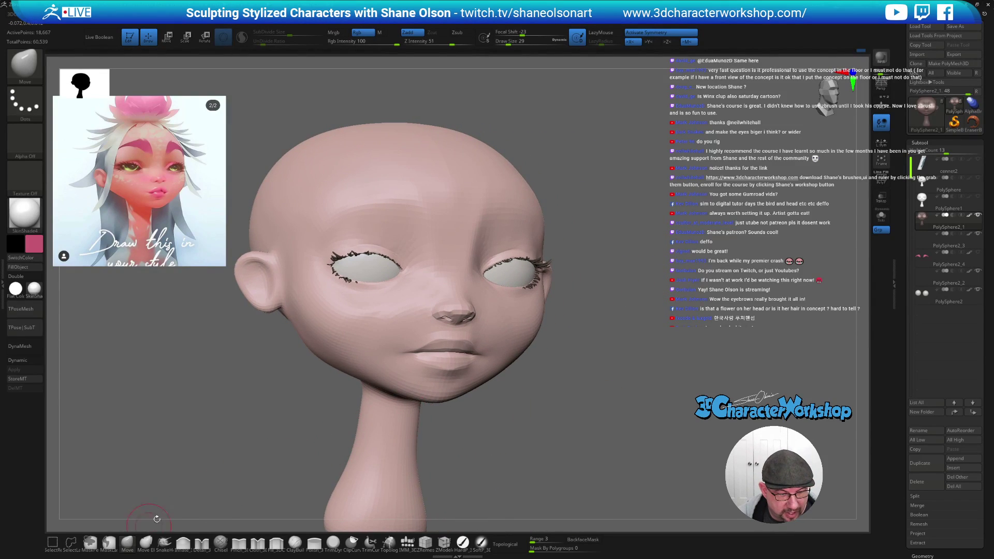
- Enlarge the Move brush to a draw size of 71 and adjust the outer cheek contour below the ear
key(s)
drag(267, 402, 300, 377)
key(s)
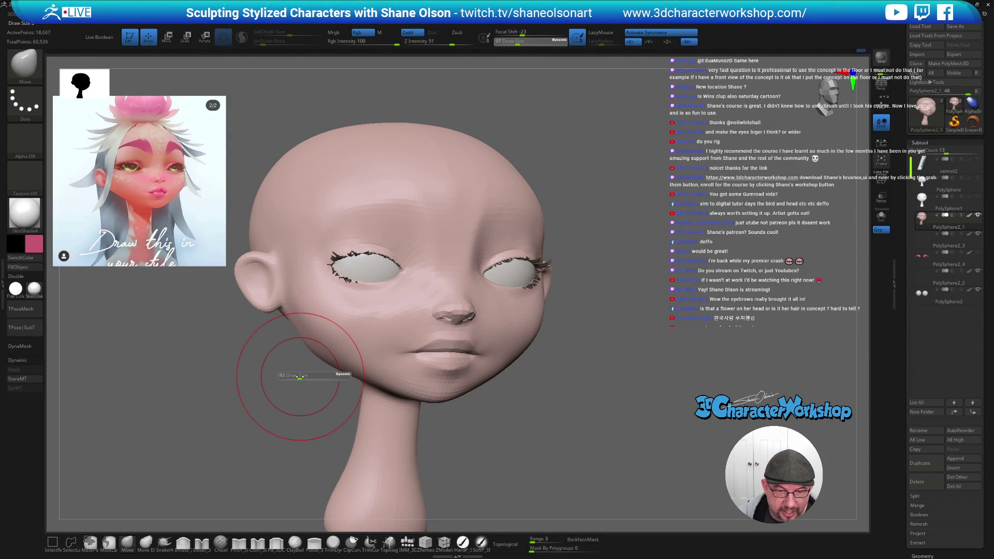
mouse_move(317, 324)
shift+mouse_down()
mouse_move(318, 337)
mouse_move(308, 332)
mouse_move(322, 318)
shift+mouse_up()
key(s)
mouse_move(304, 426)
mouse_down()
mouse_move(532, 399)
mouse_move(577, 410)
mouse_up()
alt+drag(624, 374, 678, 337)
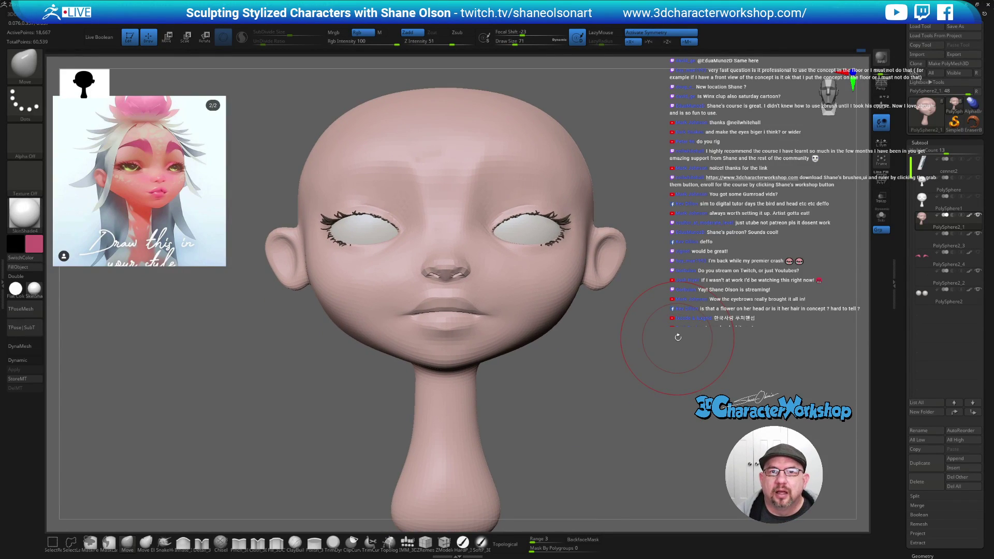
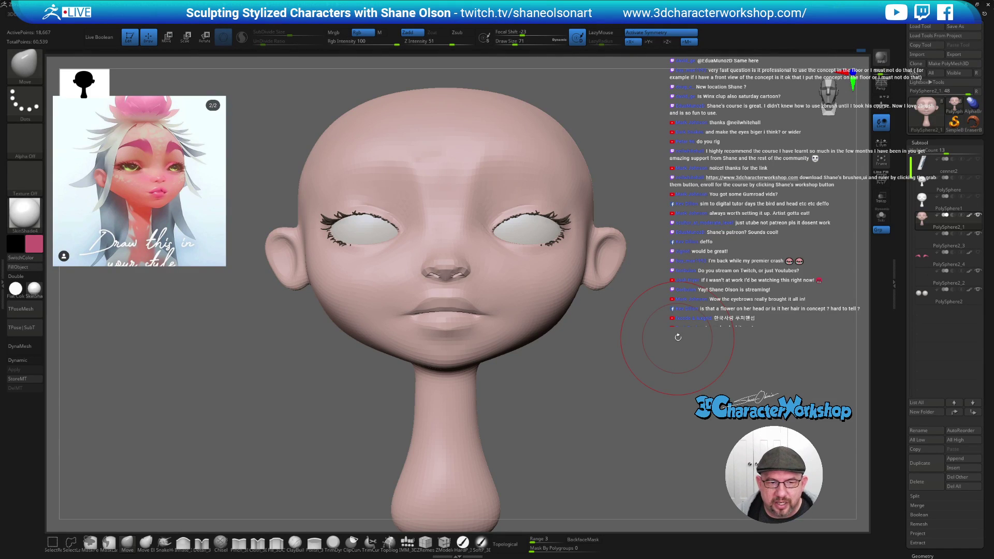
- Reshape the jawline and lower cheeks of the head with the Move brush at draw size 83
drag(647, 348, 651, 352)
key(s)
drag(564, 361, 546, 349)
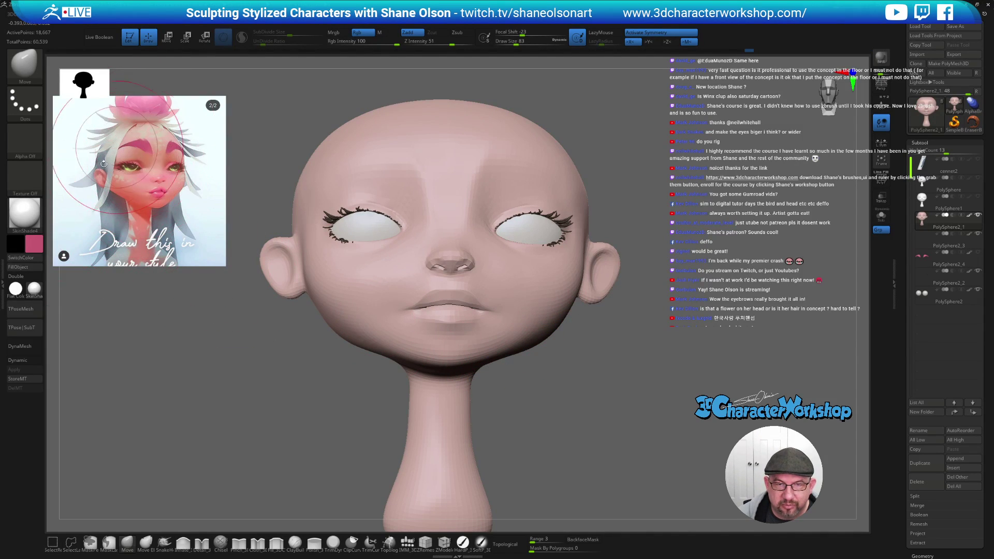
mouse_move(638, 373)
mouse_down()
mouse_move(592, 425)
mouse_move(510, 350)
mouse_move(611, 358)
mouse_move(517, 347)
mouse_move(546, 340)
mouse_up()
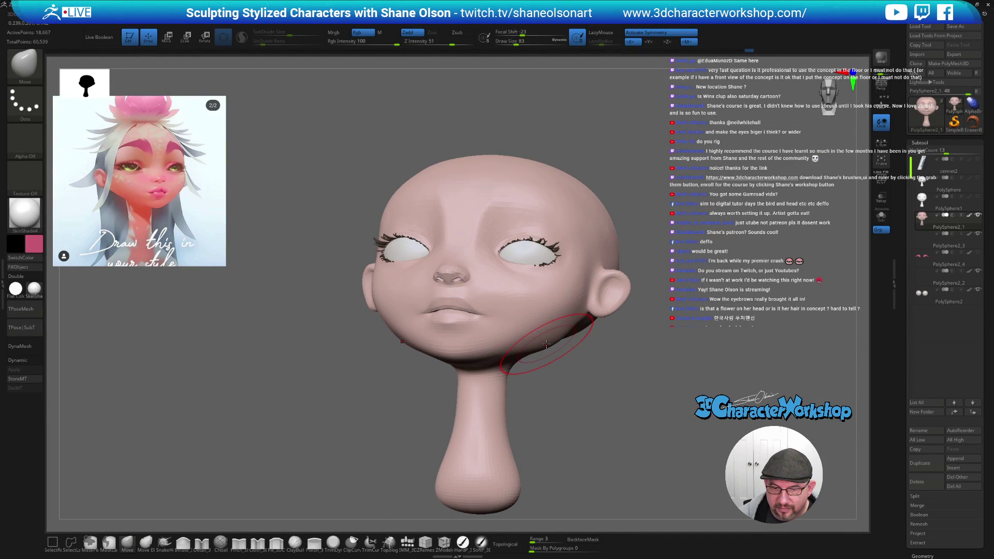
drag(593, 373, 539, 347)
- Smooth the underside of the jaw around the neck and check the face from several angles
key(shift)
mouse_move(614, 402)
mouse_down()
mouse_move(676, 363)
mouse_move(660, 327)
mouse_up()
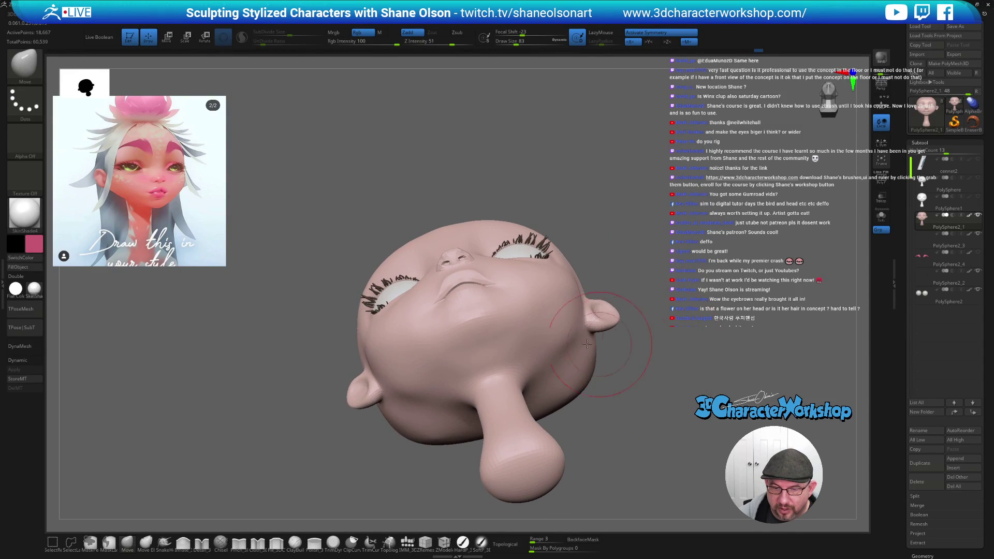
drag(548, 331, 491, 356)
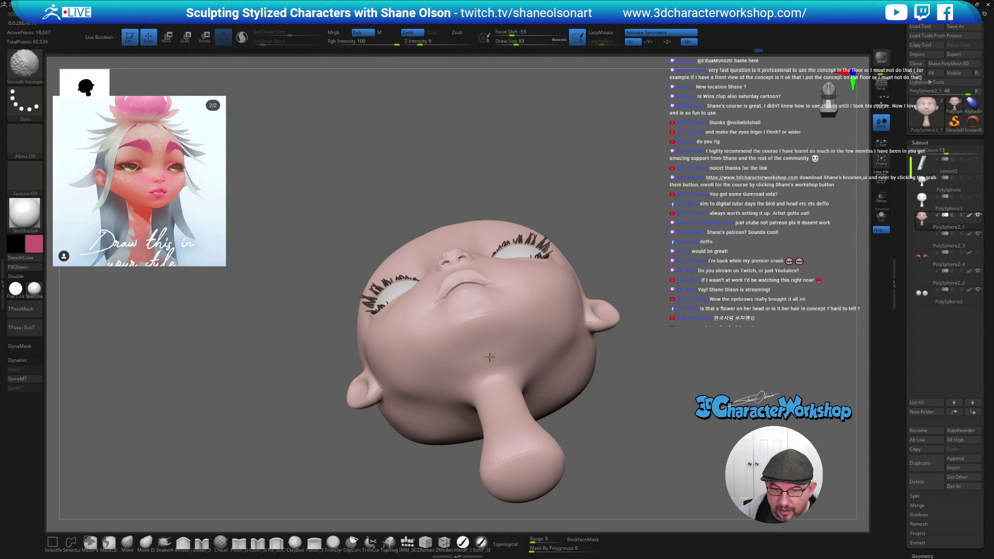
mouse_move(642, 358)
shift+mouse_down()
mouse_move(718, 390)
mouse_move(708, 390)
mouse_move(694, 431)
shift+mouse_up()
drag(725, 307, 817, 305)
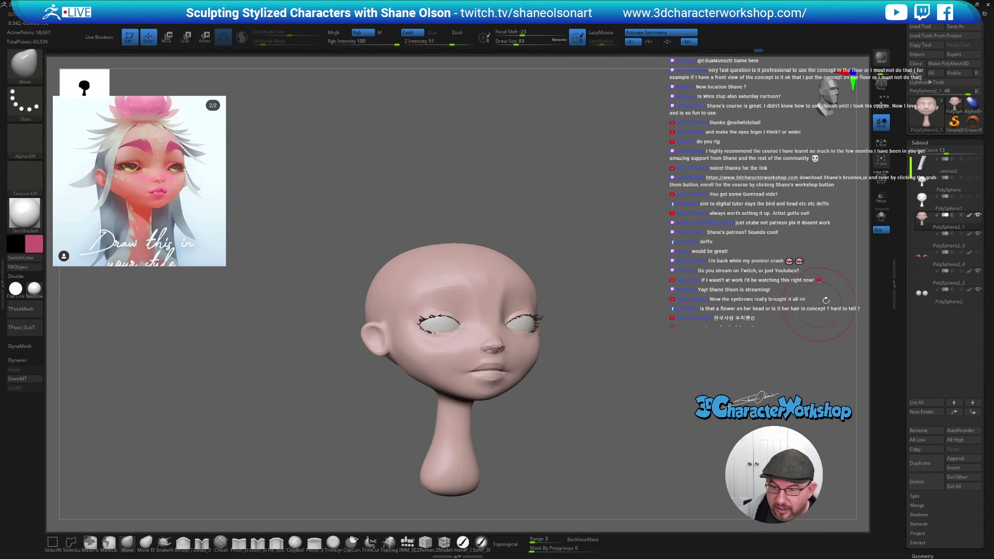
- Make the eyebrow subtool visible and turn on dynamic subdivision for the head
click(977, 234)
shift+drag(648, 317, 647, 313)
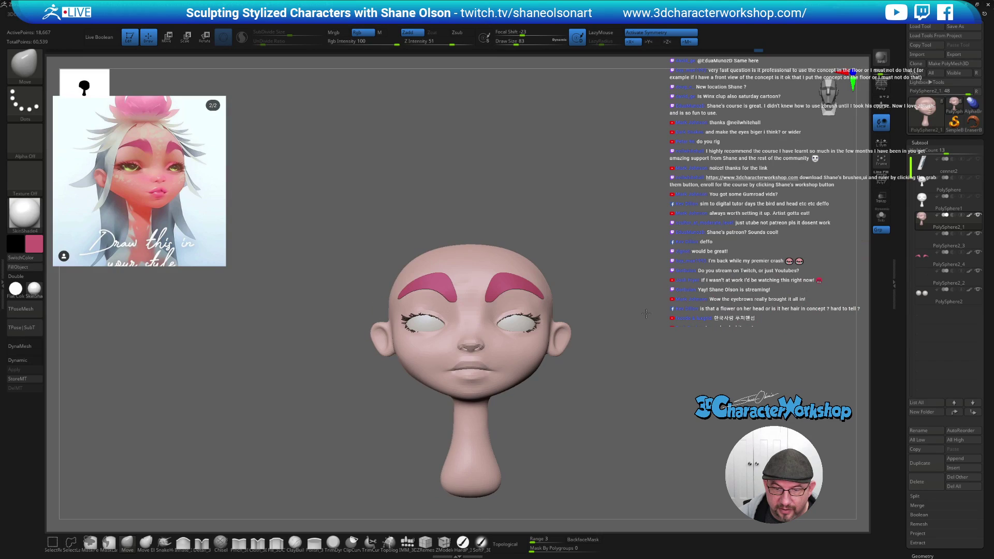
drag(622, 357, 633, 387)
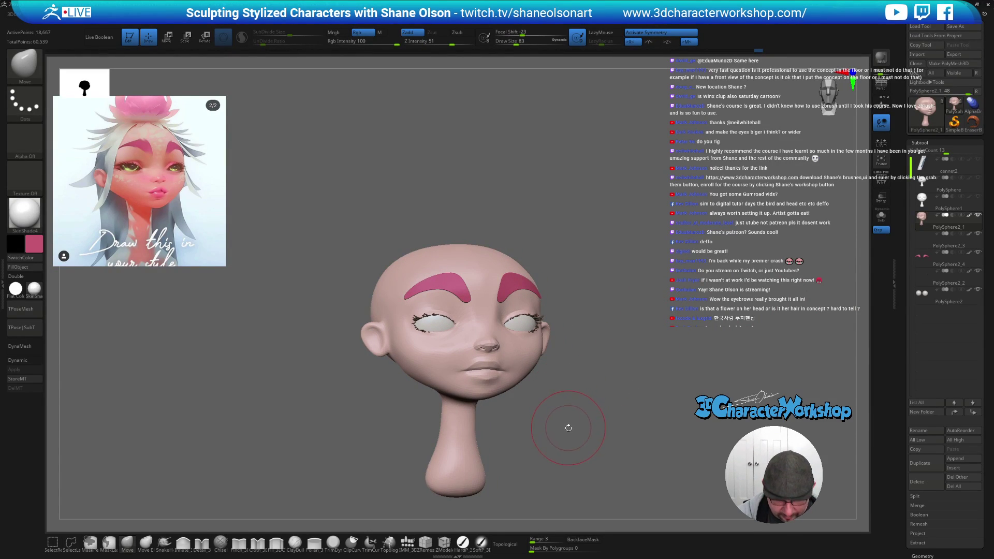
key(d)
mouse_move(564, 415)
alt+mouse_down()
mouse_move(555, 429)
mouse_move(561, 436)
mouse_move(555, 425)
mouse_move(570, 424)
mouse_move(567, 454)
mouse_move(581, 393)
mouse_move(610, 417)
mouse_move(594, 399)
alt+mouse_up()
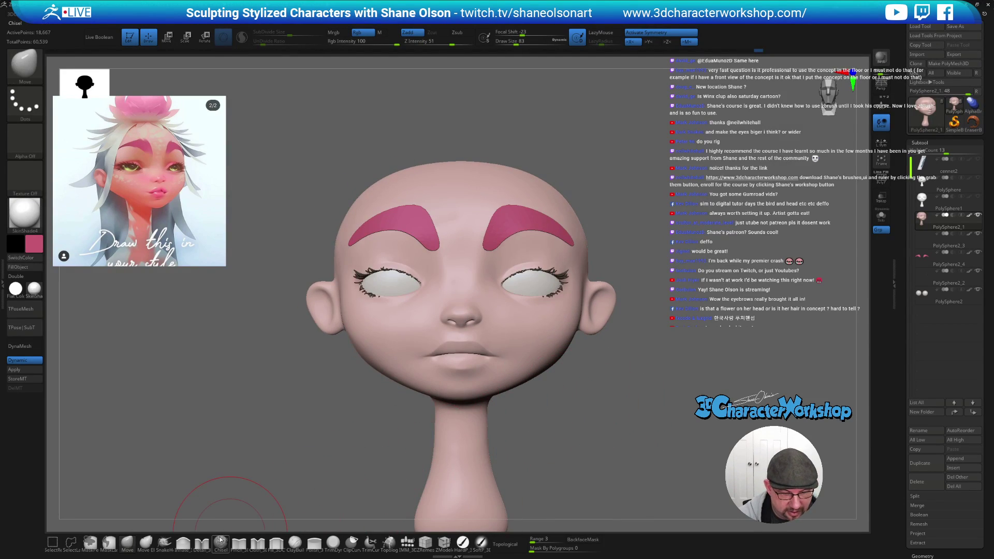
- Fill out the temples below the outer ends of the eyebrows with the Fil_3DCW brush at draw size 29
click(276, 543)
key(s)
mouse_move(577, 452)
mouse_down()
mouse_move(535, 461)
mouse_move(556, 454)
mouse_up()
key(s)
drag(558, 269, 537, 272)
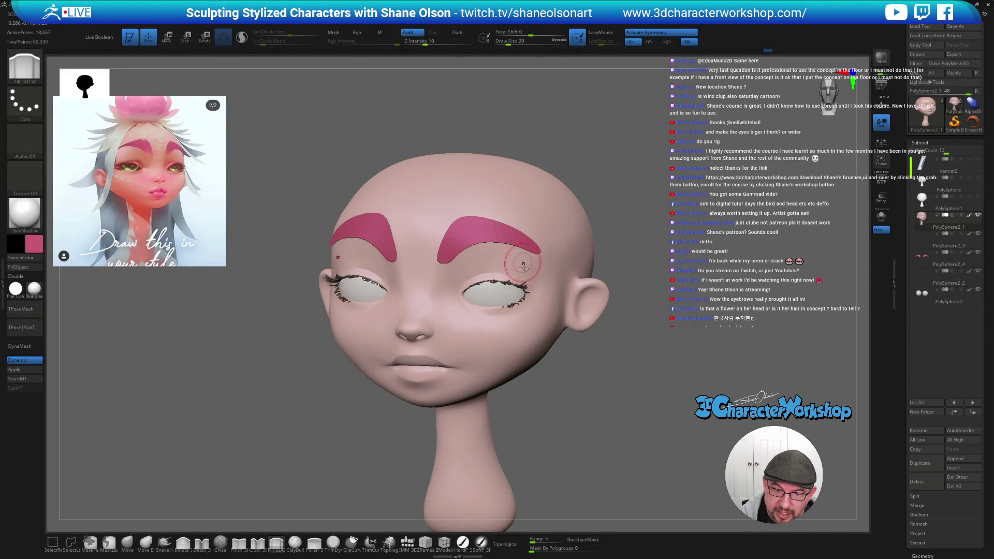
mouse_move(544, 270)
mouse_down()
mouse_move(536, 269)
mouse_move(553, 266)
mouse_up()
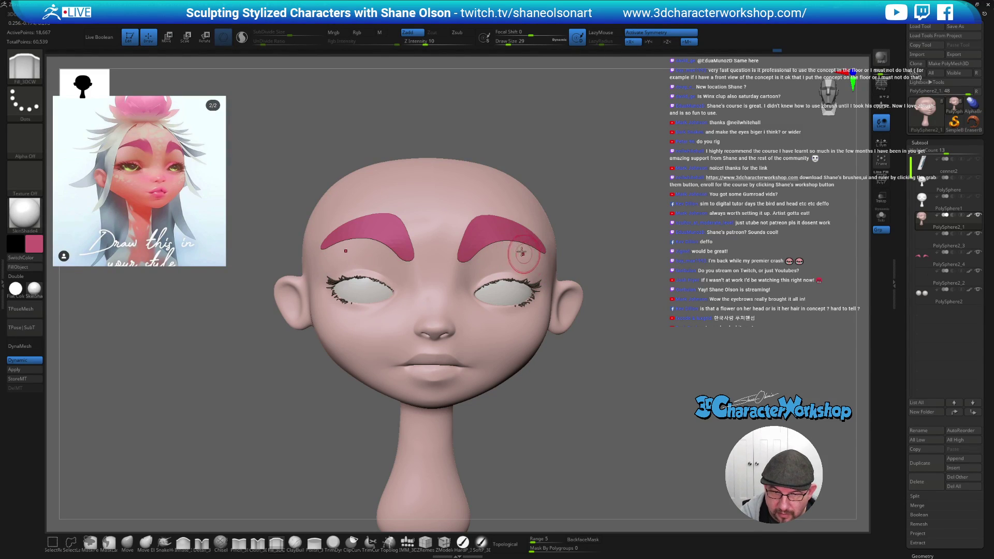
drag(570, 263, 553, 278)
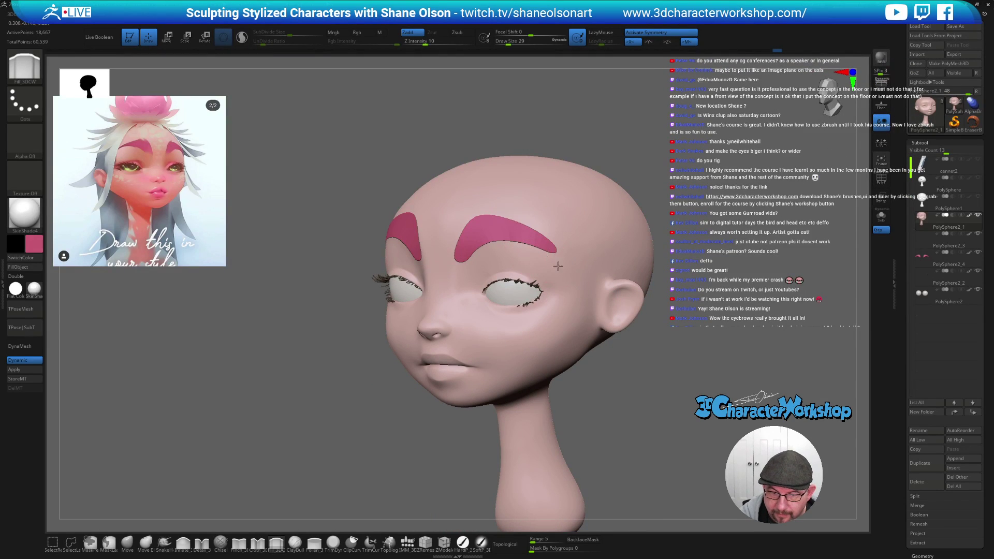
mouse_move(644, 419)
shift+mouse_down()
mouse_move(659, 415)
mouse_move(633, 402)
shift+mouse_up()
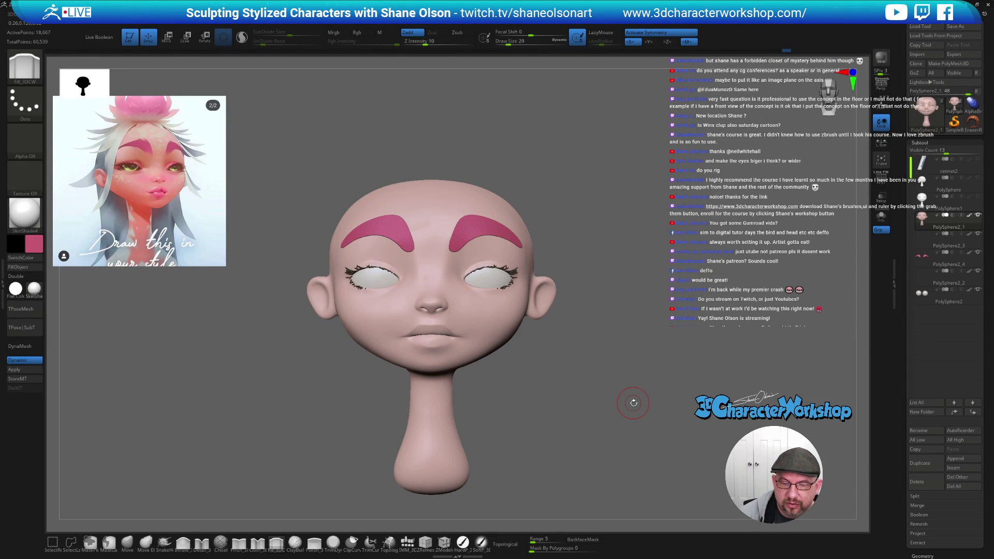
- Build up the temples between the eyes and ears at draw size 37 and smooth the transition
mouse_move(625, 242)
mouse_down()
mouse_move(641, 242)
mouse_move(616, 251)
mouse_up()
key(s)
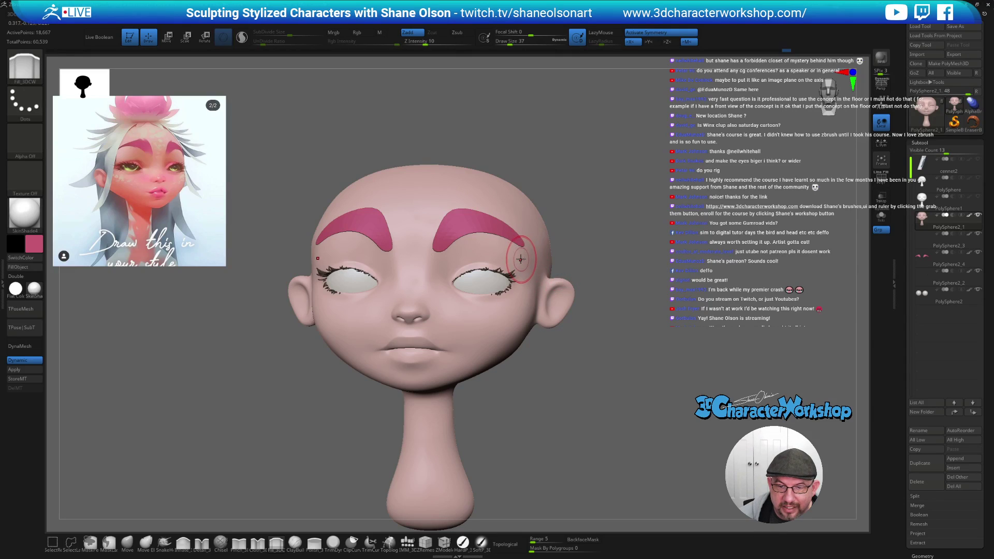
drag(639, 251, 648, 254)
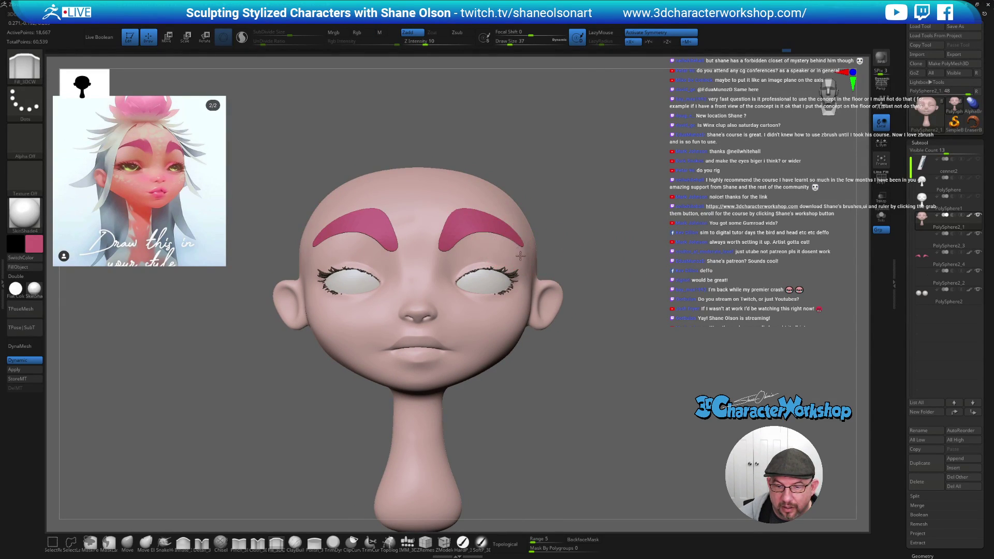
mouse_move(603, 259)
mouse_down()
mouse_move(625, 266)
mouse_move(566, 257)
mouse_up()
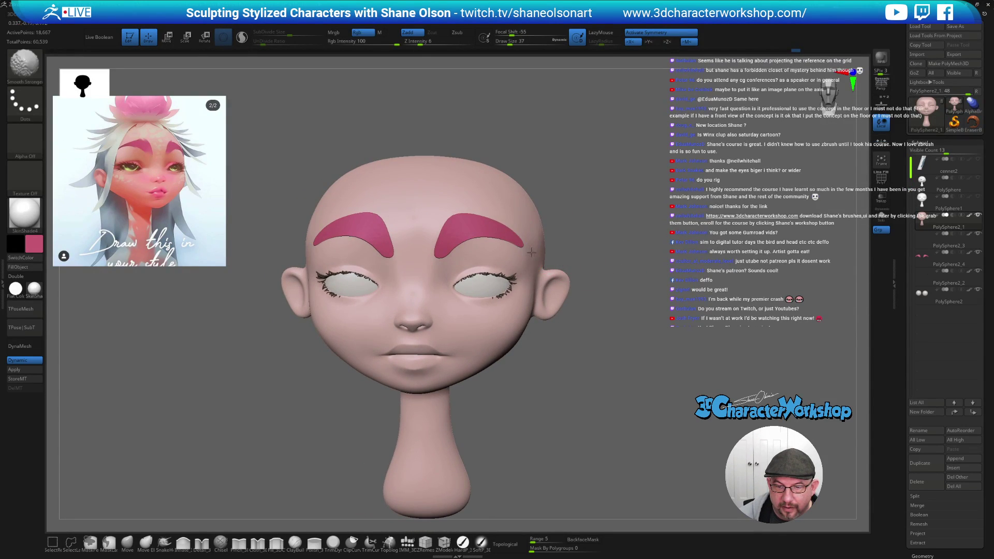
drag(642, 251, 707, 233)
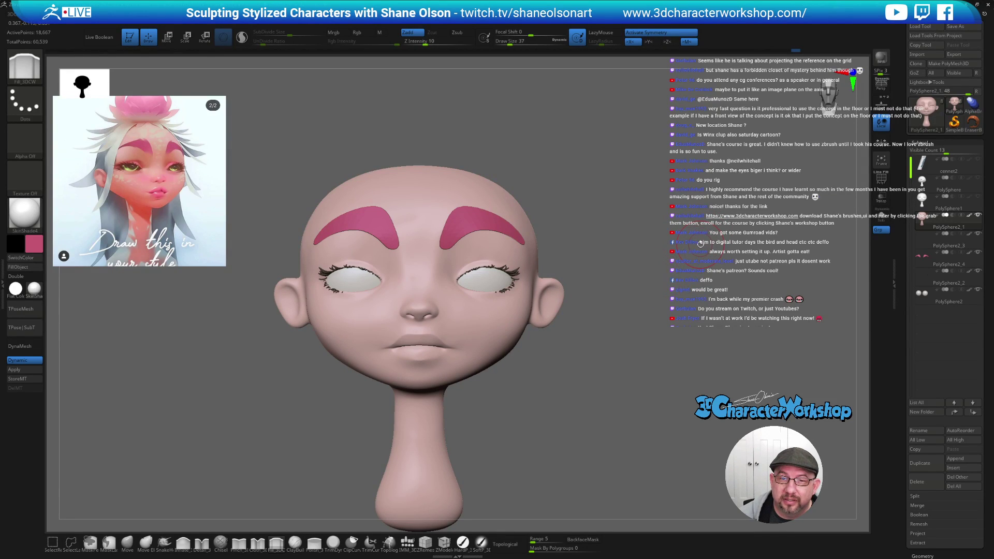
drag(693, 253, 659, 278)
key(shift)
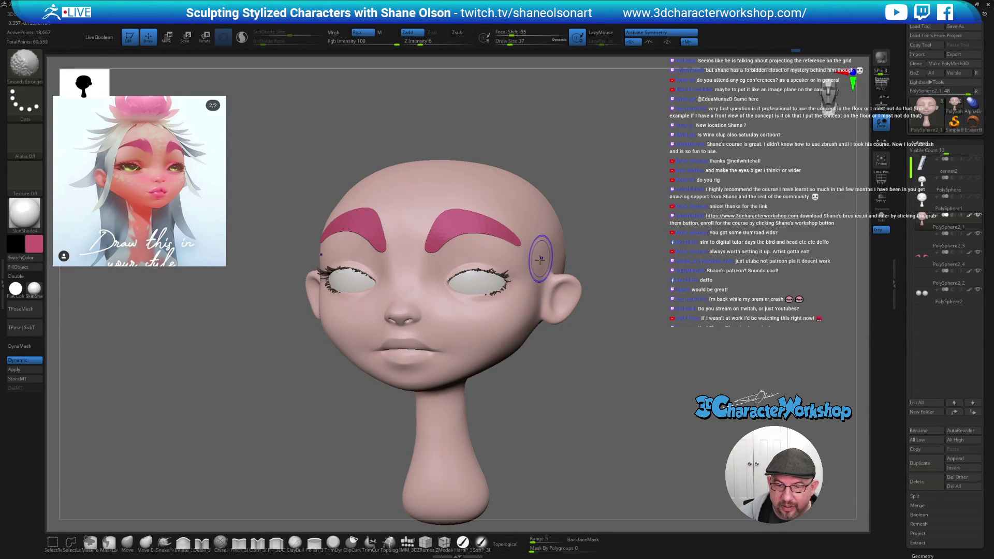
shift+drag(673, 288, 719, 297)
- Refine the form of the ears with the Move brush, reducing the draw size to 17 for the inner ear
click(127, 544)
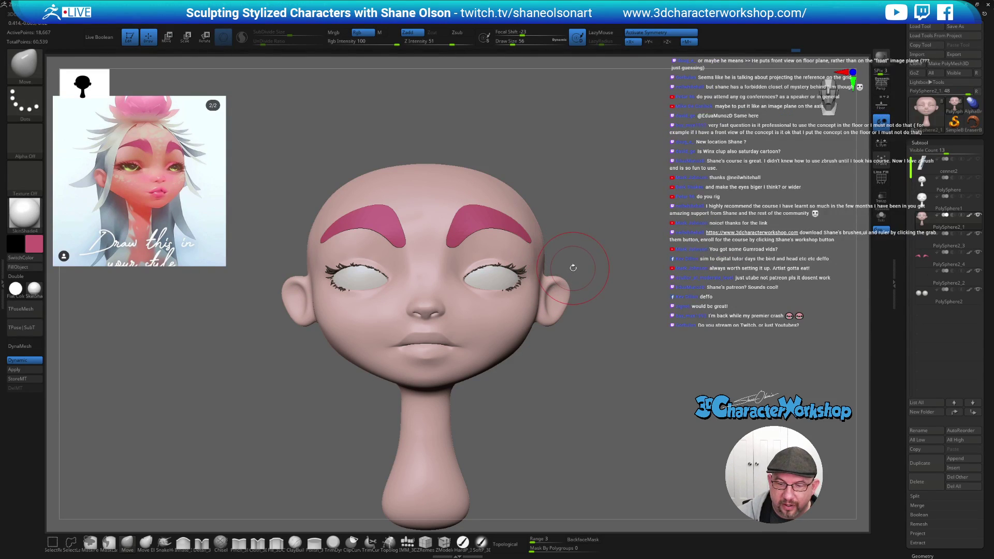
key(bracketleft)
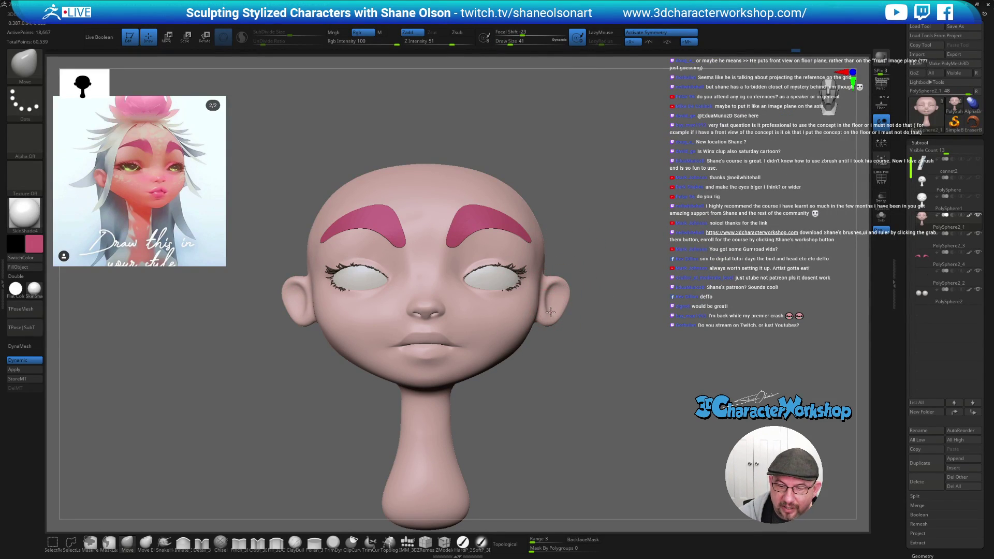
mouse_move(574, 291)
alt+mouse_down()
mouse_move(570, 312)
mouse_move(588, 331)
mouse_move(595, 302)
mouse_move(604, 311)
mouse_move(595, 332)
mouse_move(595, 313)
mouse_move(600, 322)
alt+mouse_up()
key(bracketleft)
key(bracketleft)
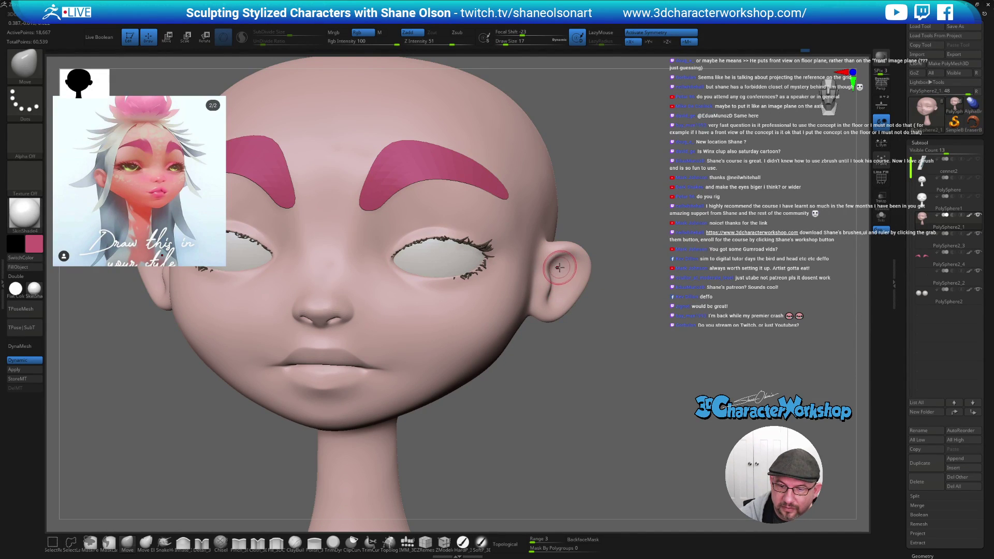
drag(566, 267, 562, 279)
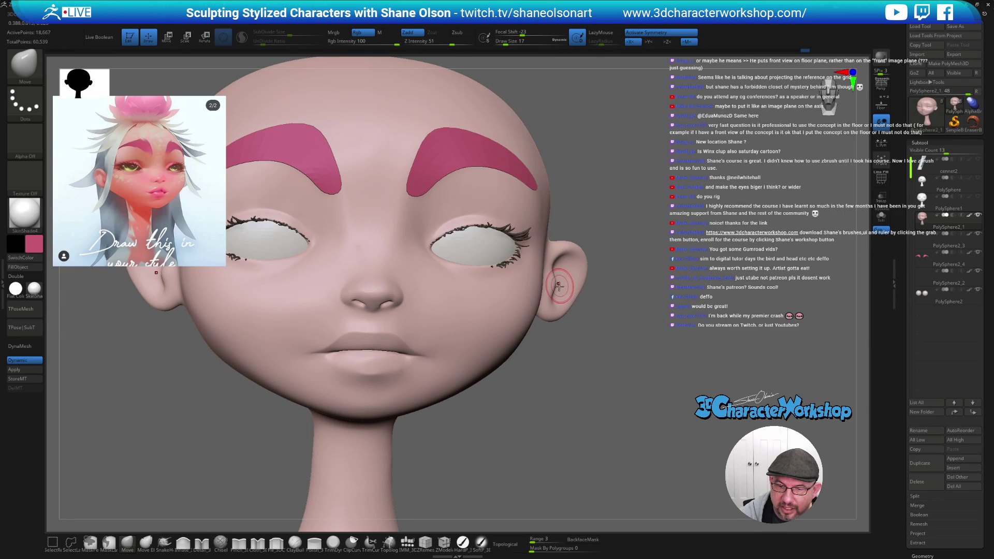
drag(572, 346, 546, 280)
- Adjust and smooth the area in front of the ears at draw size 29, and refine the inner ear at size 22
key(s)
right_drag(544, 261, 534, 283)
key(bracketright)
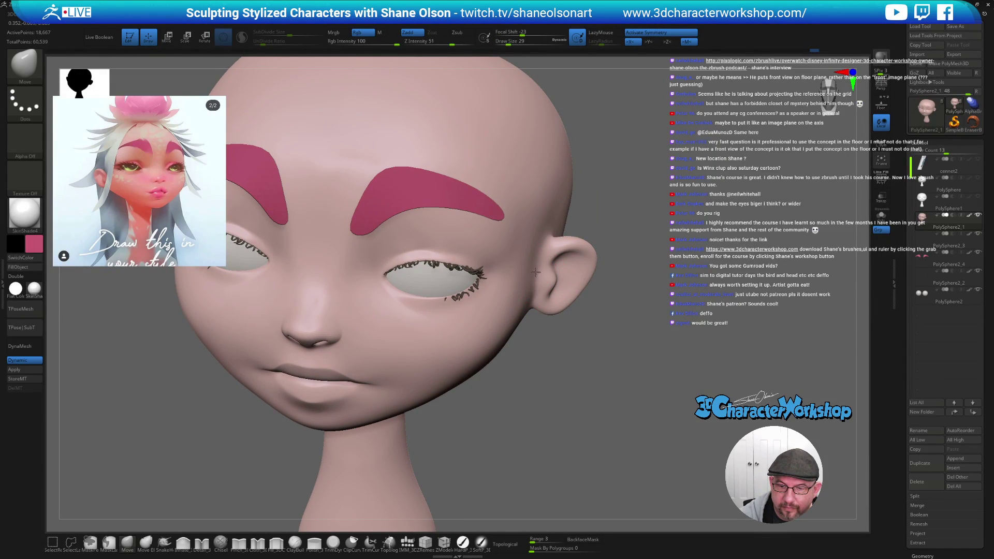
key(shift)
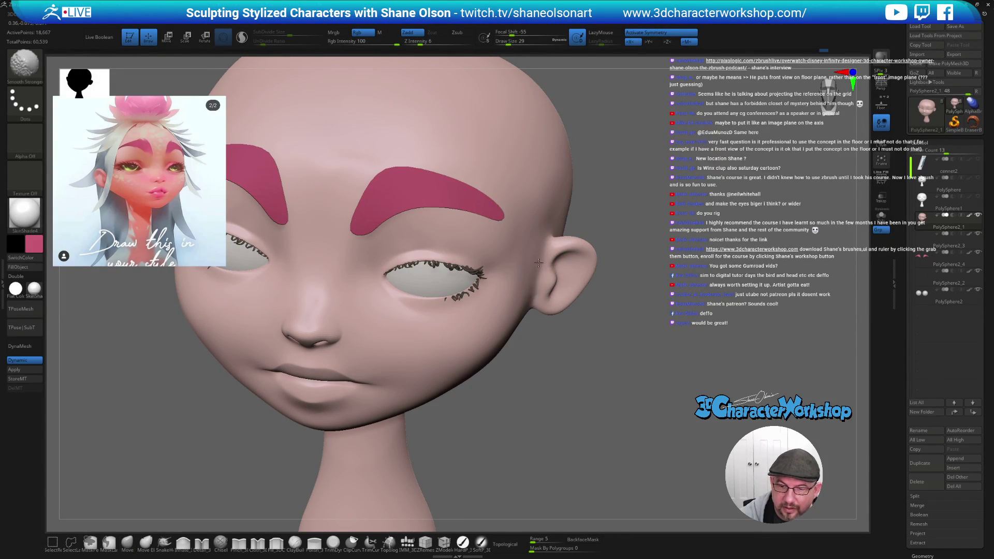
right_drag(568, 370, 546, 303)
key(bracketleft)
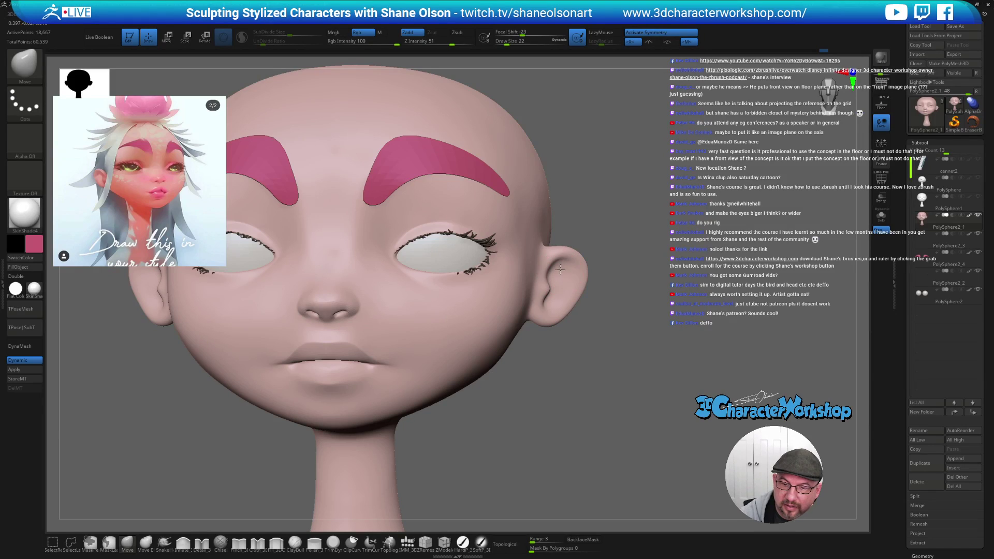
right_drag(573, 273, 570, 278)
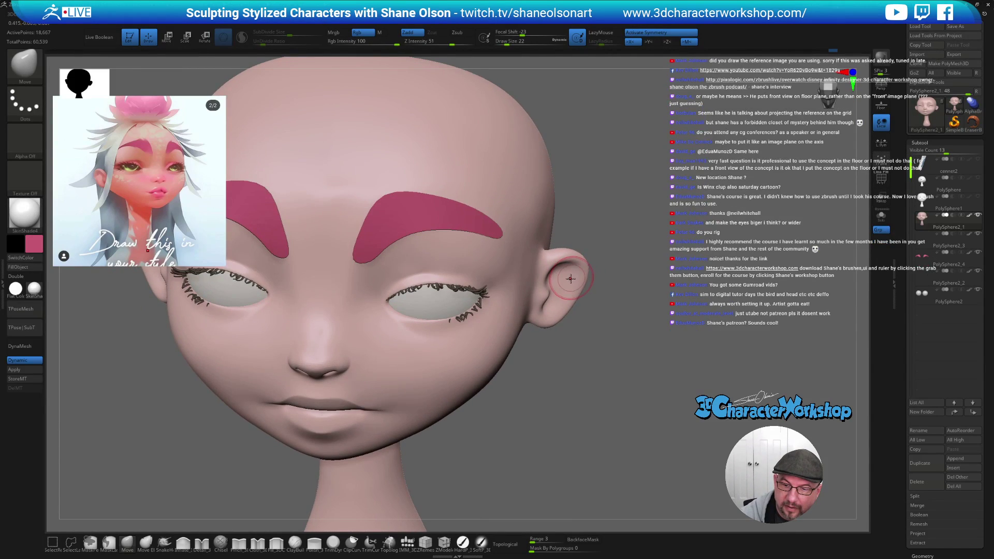
- Smooth the side of the face between the eyes and ears with a brush of draw size 39
mouse_move(597, 335)
right_down()
mouse_move(598, 374)
mouse_move(582, 331)
right_up()
mouse_move(582, 331)
alt+right_down()
mouse_move(579, 383)
mouse_move(589, 393)
mouse_move(583, 413)
mouse_move(571, 413)
mouse_move(578, 407)
alt+right_up()
ctrl+right_drag(545, 367, 541, 383)
key(s)
drag(541, 383, 545, 383)
key(shift)
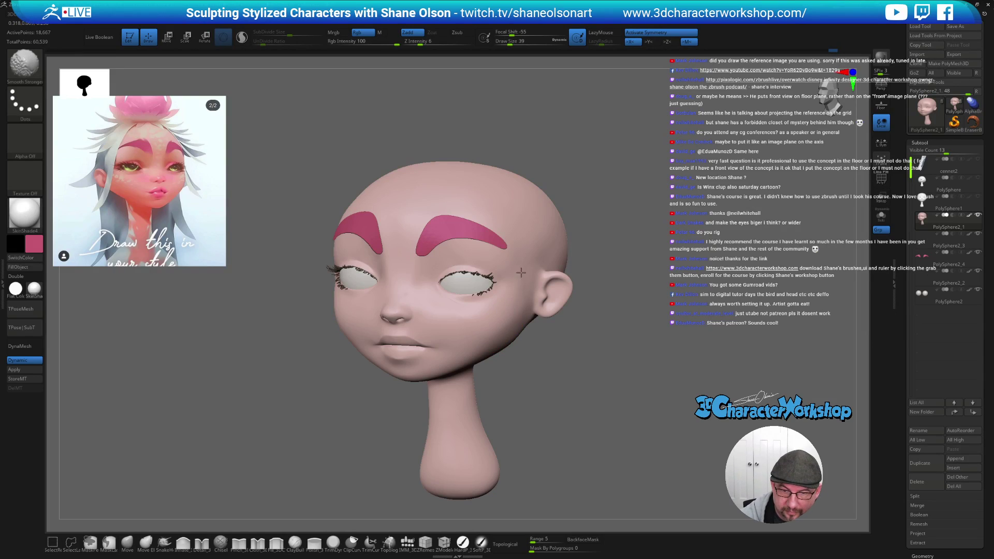
shift+drag(464, 329, 468, 328)
mouse_move(531, 261)
shift+mouse_down()
mouse_move(529, 247)
mouse_move(527, 261)
shift+mouse_up()
right_drag(562, 366, 577, 364)
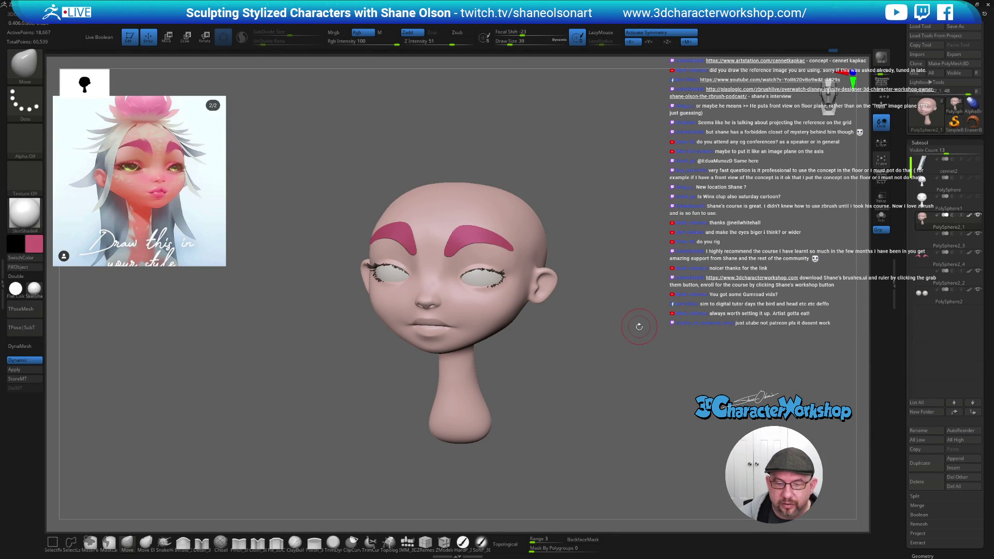
- Adjust the overall head silhouette with a larger Move brush, at draw sizes 90 and 71
right_drag(639, 326, 642, 341)
alt+right_drag(654, 254, 661, 272)
key(s)
drag(617, 248, 624, 248)
right_drag(620, 205, 627, 205)
right_drag(401, 150, 385, 155)
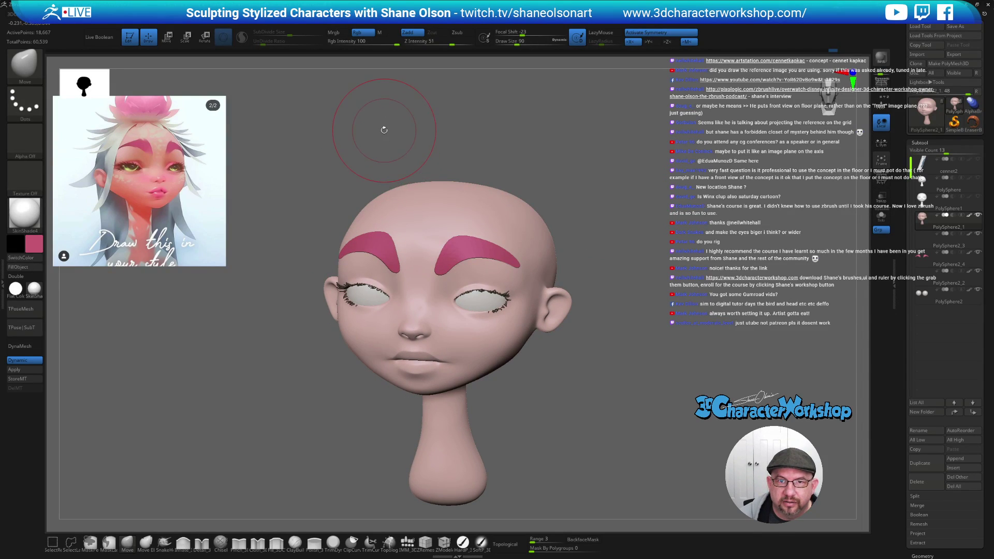
key(s)
drag(384, 131, 381, 132)
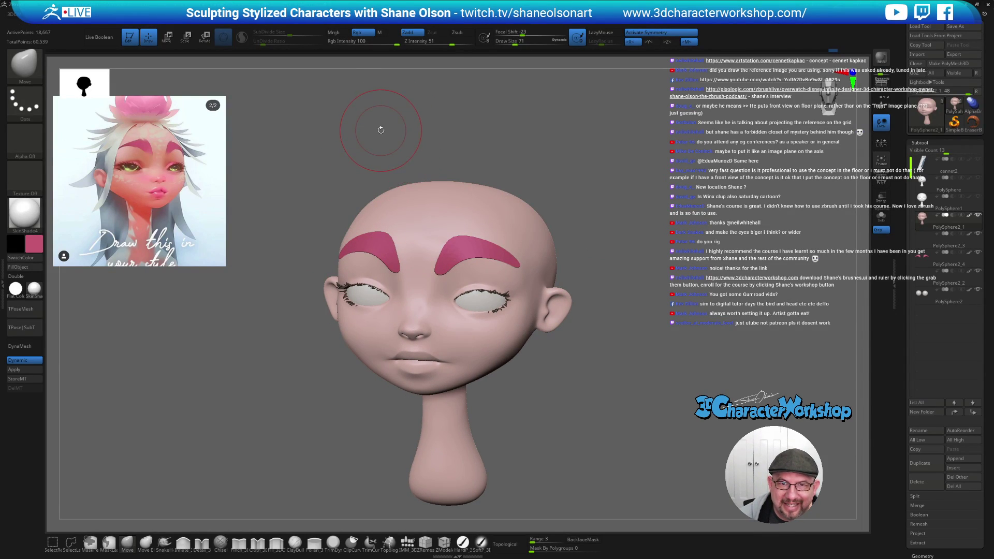
mouse_move(364, 144)
right_down()
mouse_move(353, 205)
mouse_move(494, 187)
mouse_move(495, 197)
mouse_move(495, 141)
right_up()
right_drag(542, 168, 505, 150)
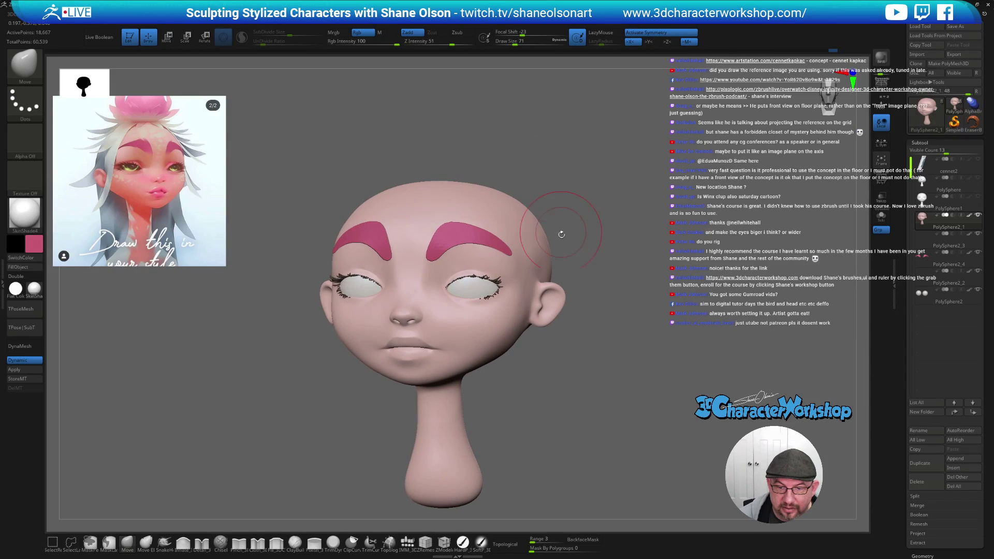
- Push in the back of the skull in profile with an enlarged Move brush
mouse_move(646, 242)
right_down()
mouse_move(535, 269)
mouse_move(585, 291)
right_up()
key(s)
drag(585, 292, 589, 296)
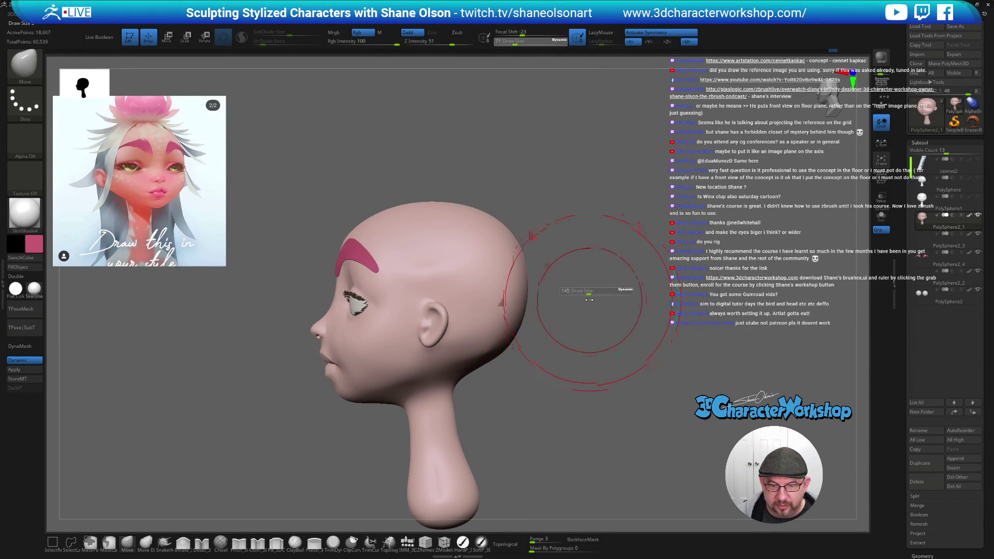
drag(519, 285, 508, 288)
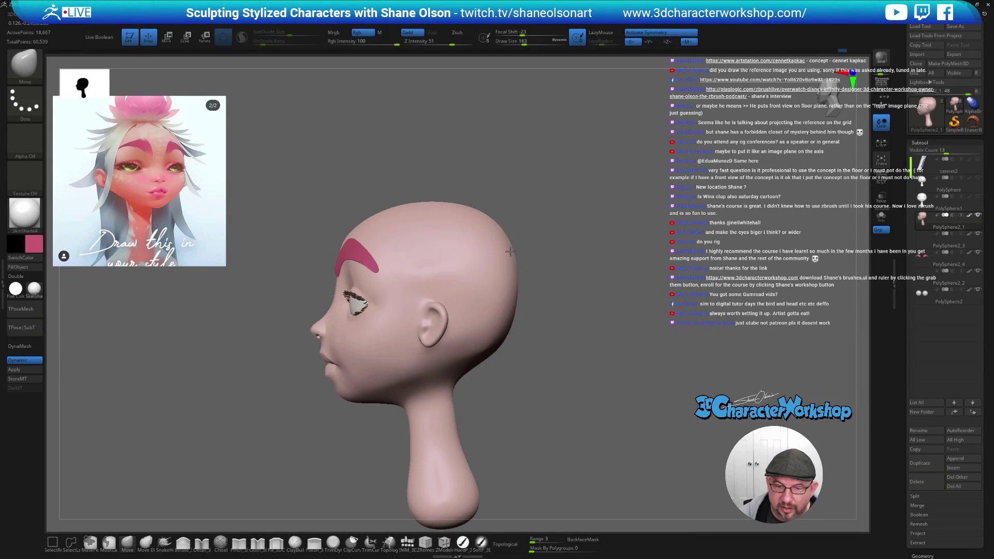
shift+right_drag(605, 334, 571, 337)
key(s)
mouse_move(506, 346)
mouse_down()
mouse_move(488, 332)
mouse_move(514, 332)
mouse_up()
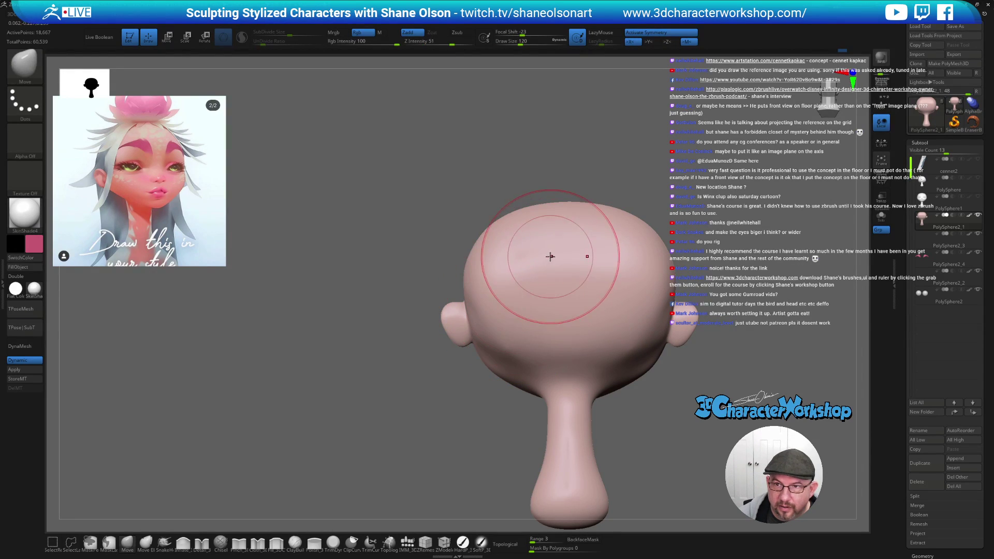
- Adjust the upper side contour of the skull from behind with the Move brush at draw size 120
drag(644, 129, 590, 143)
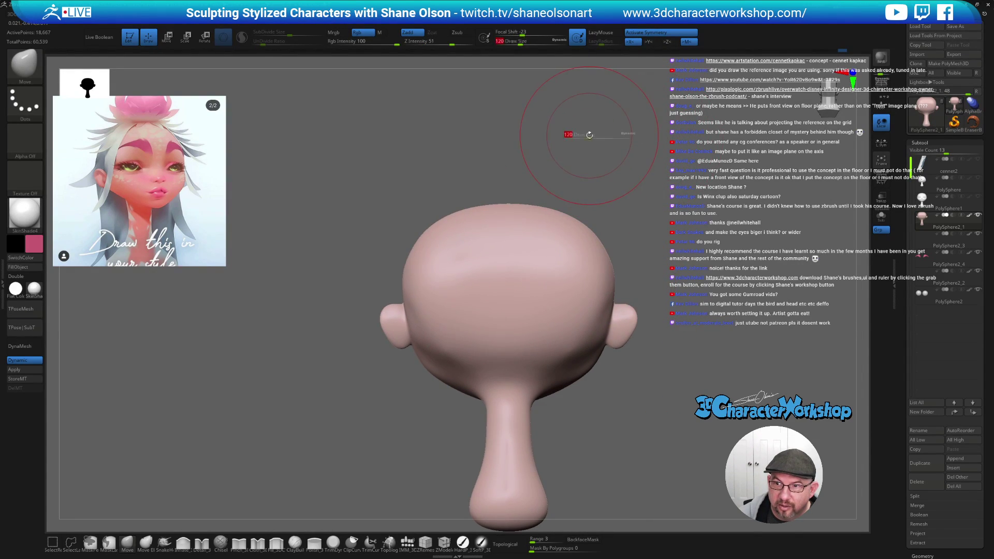
key(s)
click(417, 259)
drag(417, 259, 416, 280)
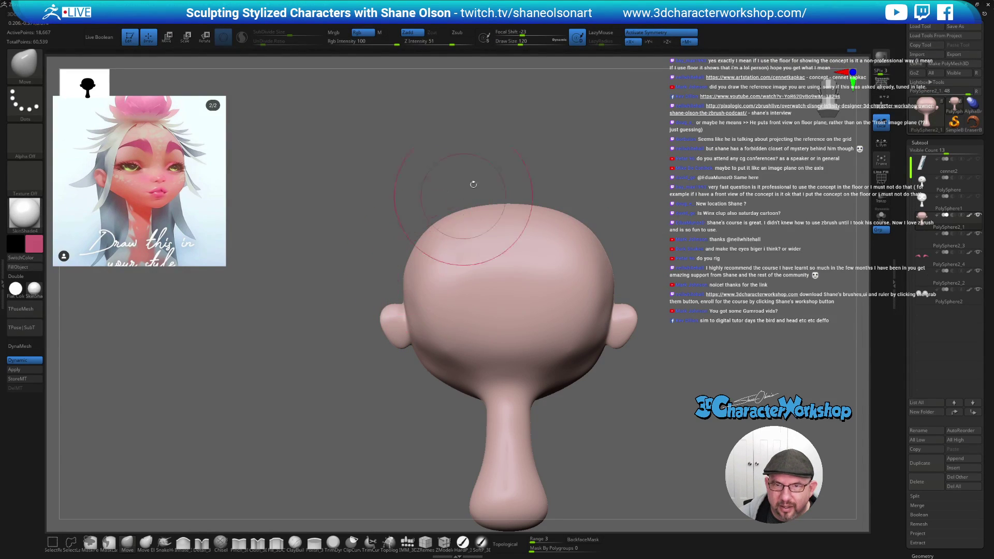
- Smooth the lower back of the head beneath the ear from behind with a brush of draw size 65
key(s)
drag(552, 156, 549, 156)
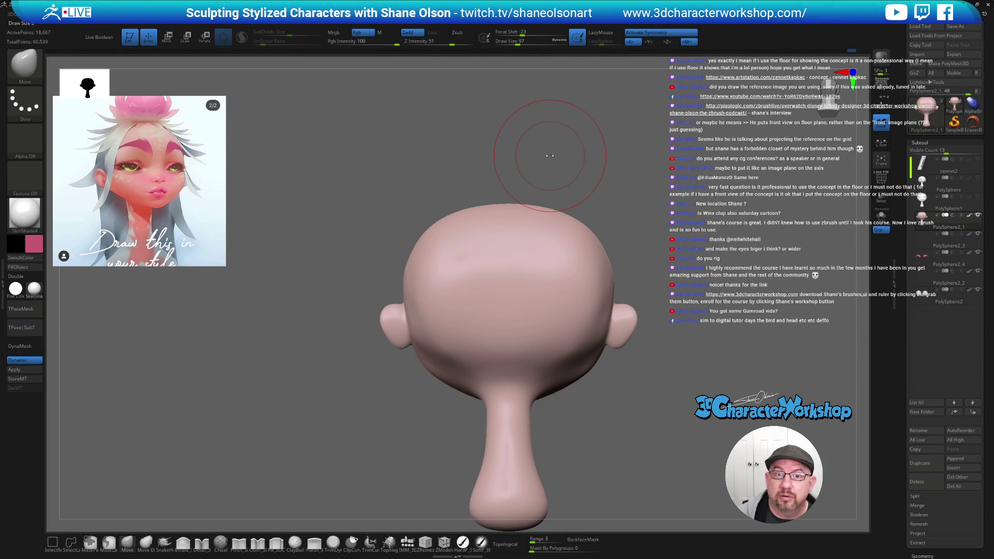
drag(627, 432, 637, 439)
drag(628, 377, 604, 378)
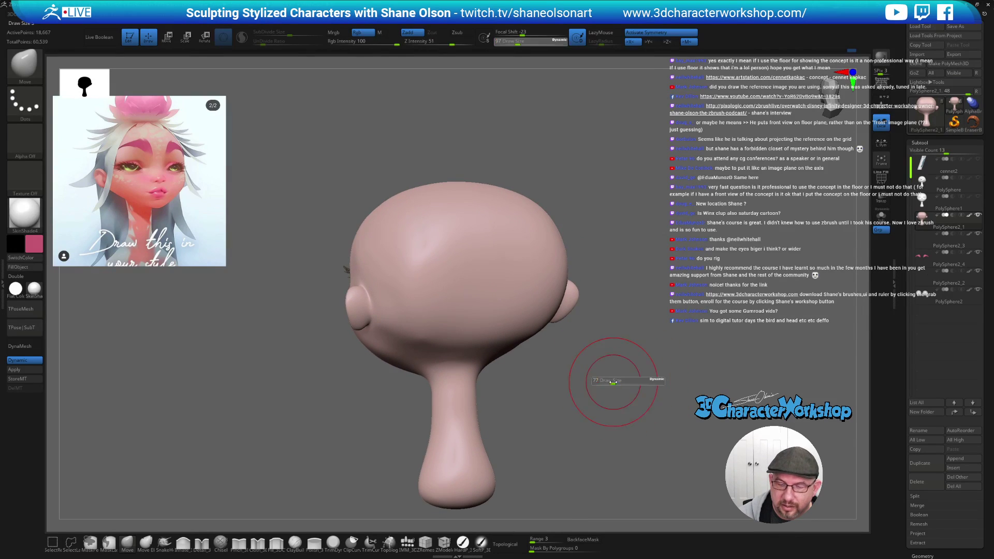
key(shift)
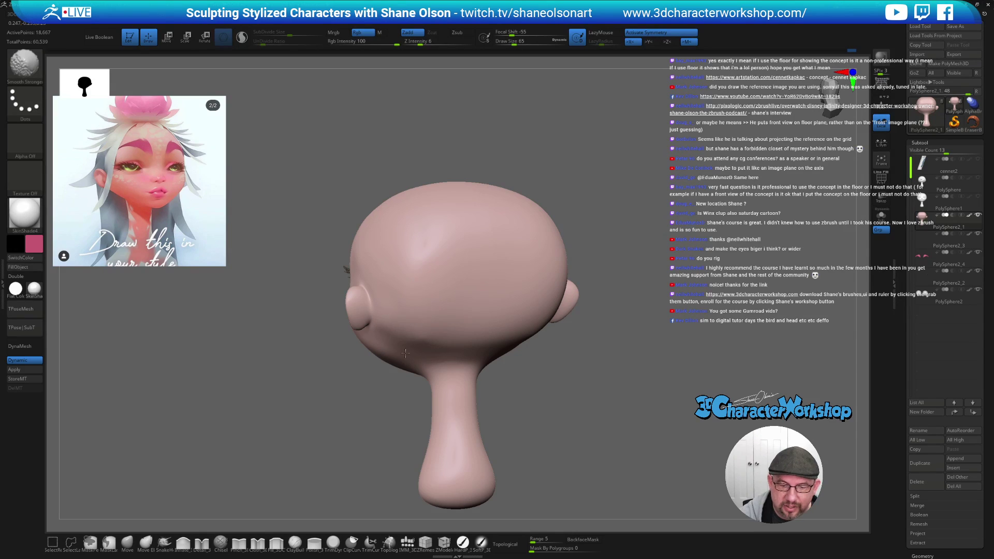
drag(479, 374, 507, 372)
mouse_move(504, 407)
mouse_down()
mouse_move(514, 402)
mouse_move(514, 333)
mouse_move(500, 331)
mouse_move(500, 320)
mouse_up()
- Adjust and smooth the lower back contour of the skull from the side at draw size 90
key(bracketright)
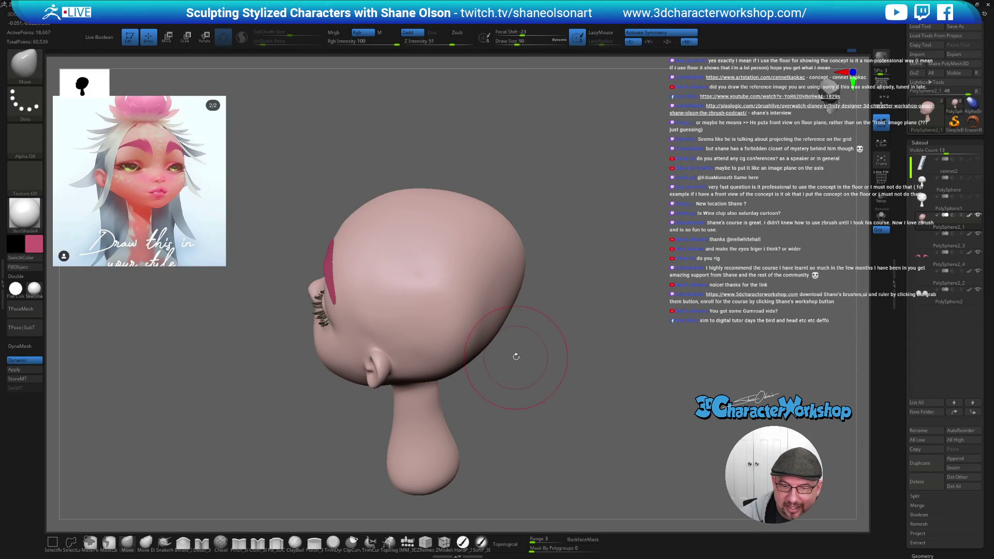
shift+drag(516, 357, 493, 293)
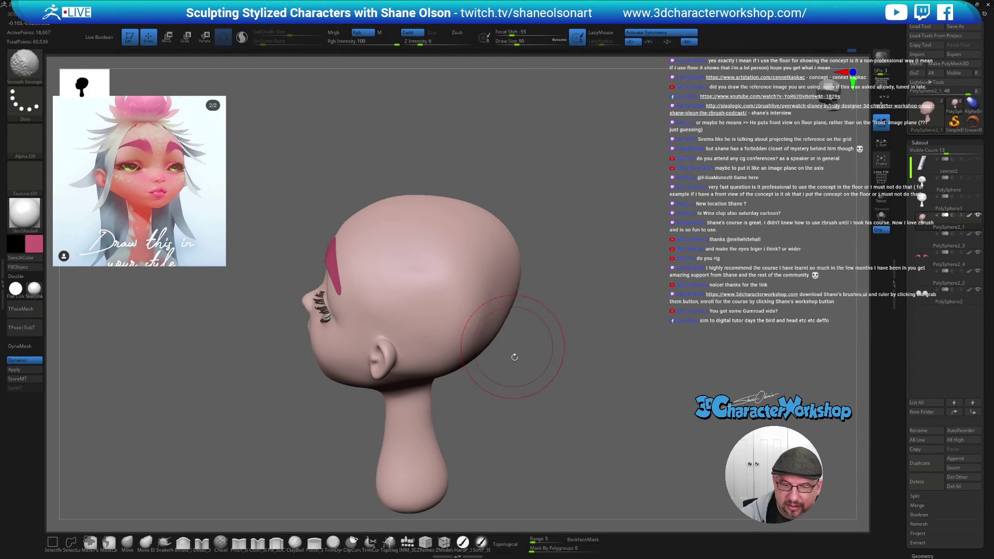
drag(514, 354, 518, 386)
mouse_move(497, 324)
shift+mouse_down()
mouse_move(468, 315)
mouse_move(486, 324)
shift+mouse_up()
drag(504, 404, 497, 357)
- Refine the skull's transition into the neck behind the ear with the Move brush at draw size 120
key(bracketright)
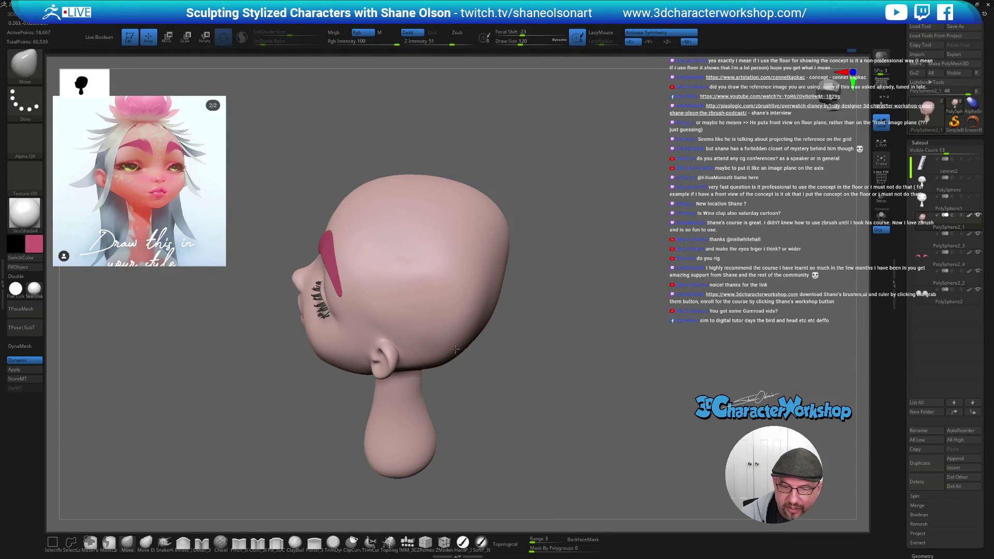
mouse_move(506, 351)
shift+mouse_down()
mouse_move(486, 351)
mouse_move(498, 316)
mouse_move(520, 382)
shift+mouse_up()
drag(498, 342, 501, 359)
drag(521, 399, 531, 396)
drag(527, 412, 526, 412)
mouse_move(528, 411)
mouse_down()
mouse_move(534, 375)
mouse_move(467, 363)
mouse_move(477, 352)
mouse_up()
shift+drag(530, 388, 518, 352)
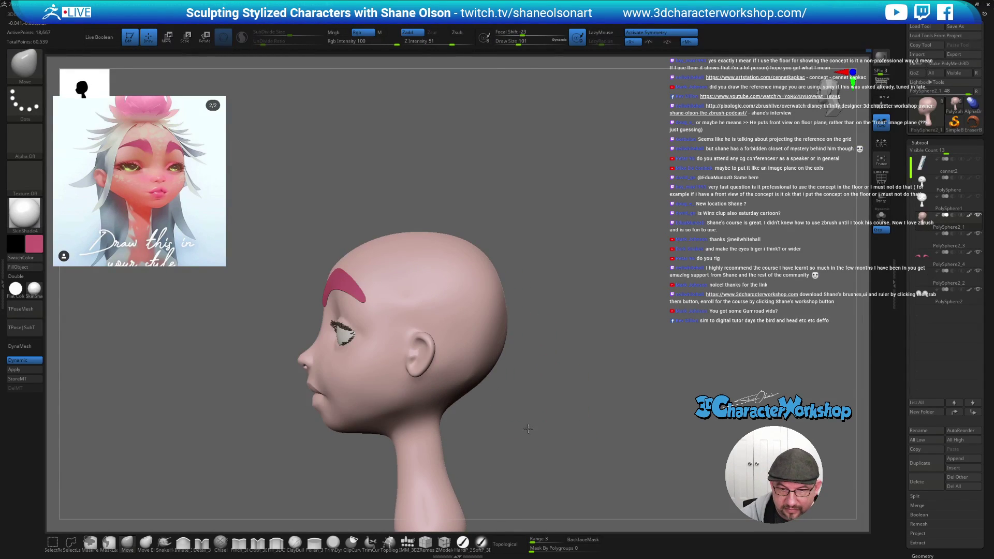
- Push the back of the head slightly inward in profile with the Move brush at draw size 101
right_drag(499, 292, 485, 300)
shift+drag(500, 293, 496, 307)
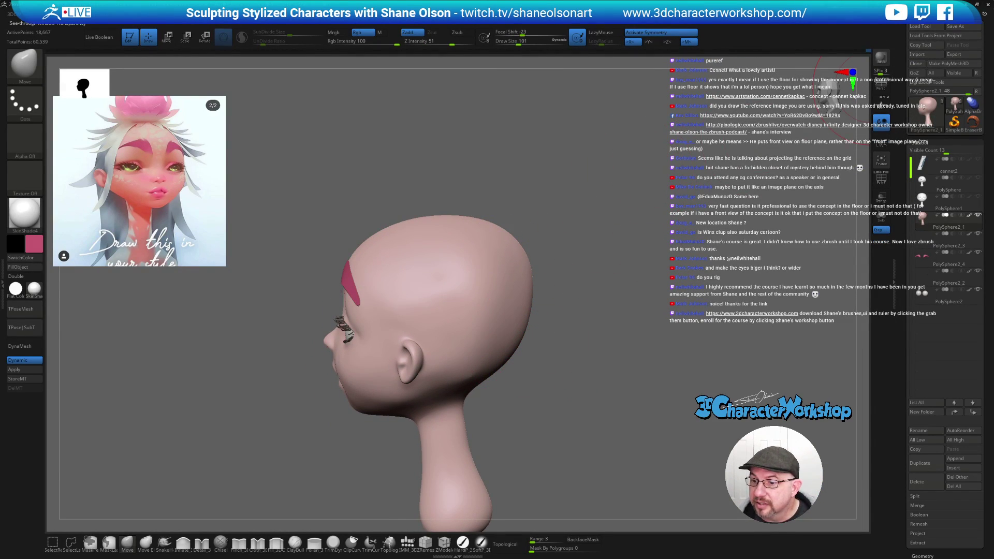
mouse_move(832, 5)
mouse_down()
mouse_move(850, 5)
mouse_move(830, 5)
mouse_up()
mouse_move(665, 196)
mouse_down()
mouse_move(673, 196)
mouse_move(611, 227)
mouse_move(616, 217)
mouse_move(595, 244)
mouse_up()
drag(582, 193, 569, 200)
- Adjust the cheek and the area around the mouth in profile with the Move brush at draw sizes 65 and 44
key(s)
mouse_move(362, 356)
mouse_down()
mouse_move(291, 358)
mouse_move(300, 371)
mouse_up()
alt+drag(601, 355, 642, 317)
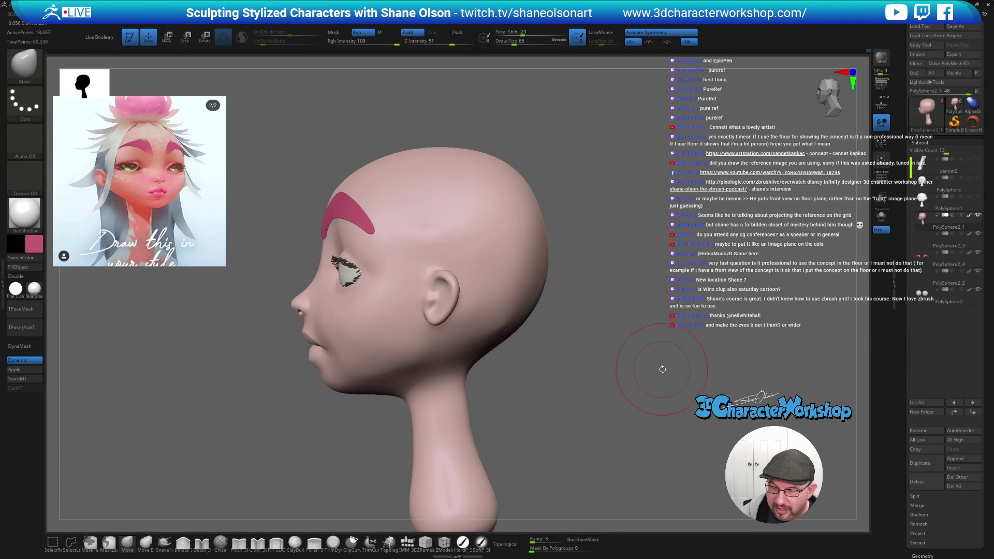
key(s)
mouse_move(337, 343)
mouse_down()
mouse_move(324, 344)
mouse_move(334, 347)
mouse_move(326, 327)
mouse_up()
key(s)
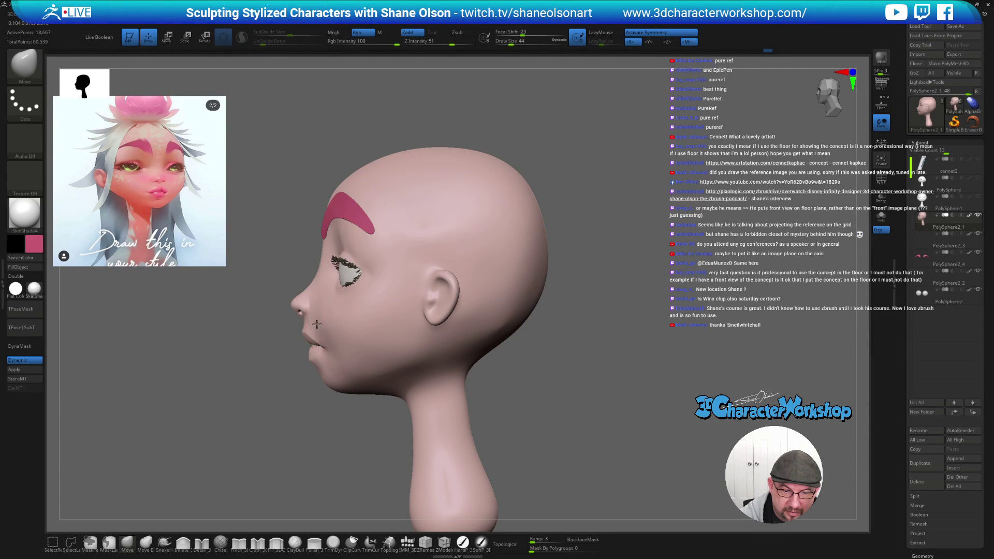
drag(319, 320, 322, 323)
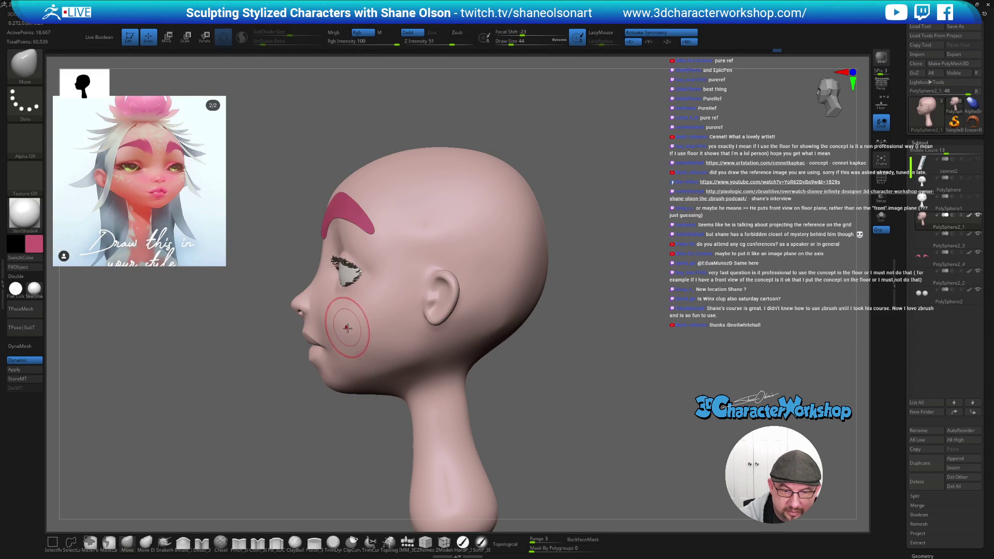
right_drag(345, 322, 348, 337)
- Smooth the cheek beside the mouth from several angles with a brush of draw size 35
key(bracketleft)
shift+drag(357, 331, 306, 316)
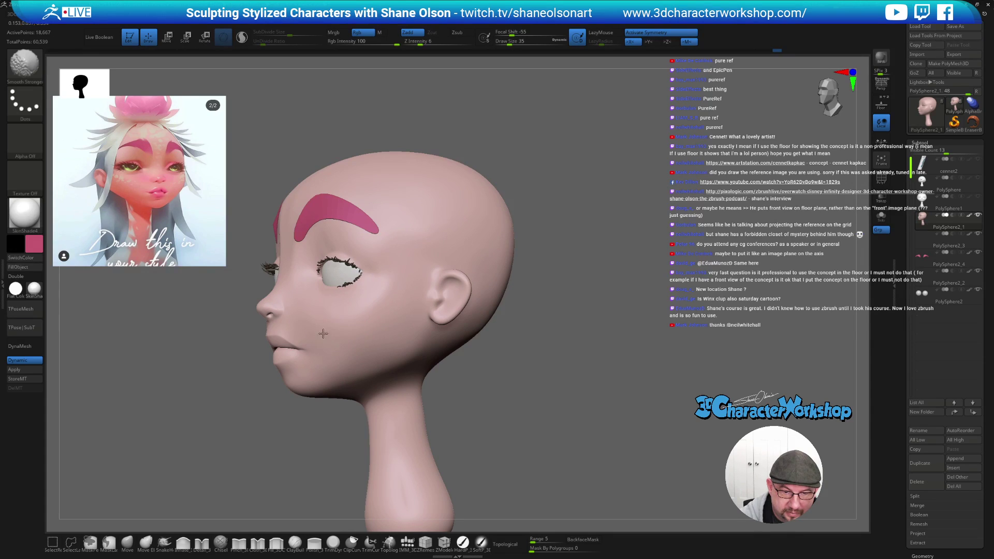
right_drag(333, 327, 315, 286)
shift+drag(314, 285, 313, 283)
mouse_move(329, 310)
right_down()
mouse_move(378, 322)
mouse_move(386, 343)
mouse_move(483, 366)
right_up()
right_drag(483, 366, 482, 422)
shift+drag(375, 342, 424, 362)
mouse_move(425, 362)
right_down()
mouse_move(528, 408)
mouse_move(543, 375)
mouse_move(533, 359)
mouse_move(553, 387)
right_up()
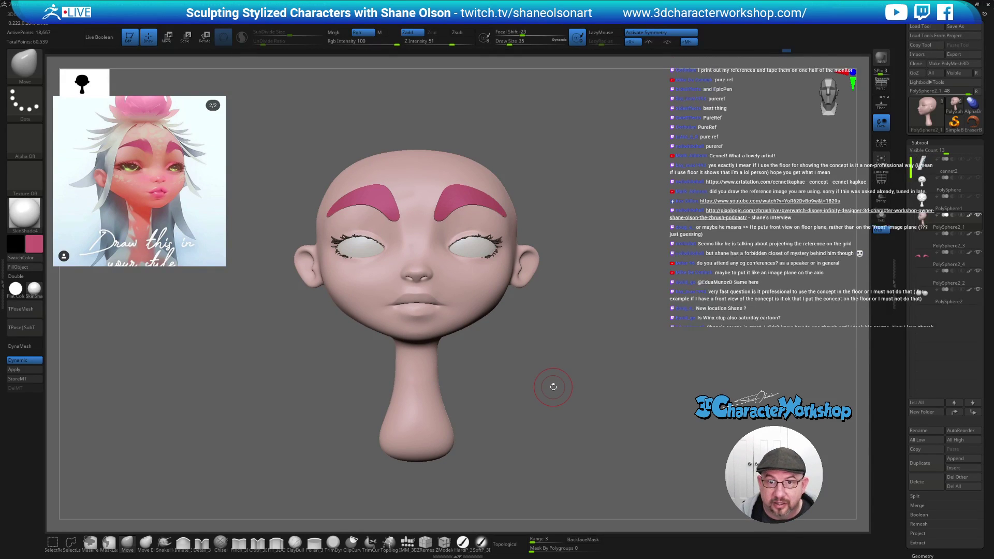
- Switch to the SoftP_3DCW paint brush and sample an orange-red skin colour from the neck area of the reference image
ctrl+right_drag(606, 276, 605, 269)
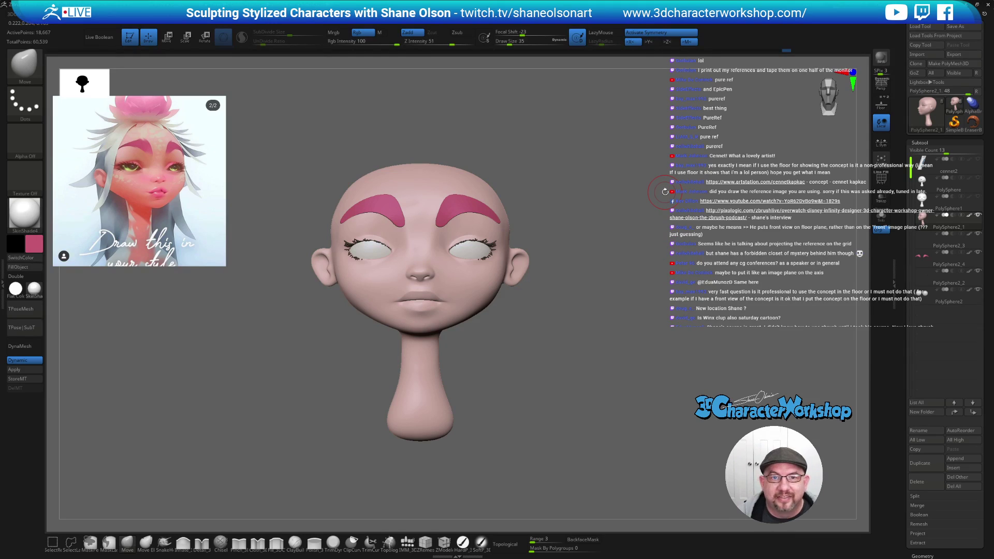
ctrl+right_drag(647, 184, 643, 180)
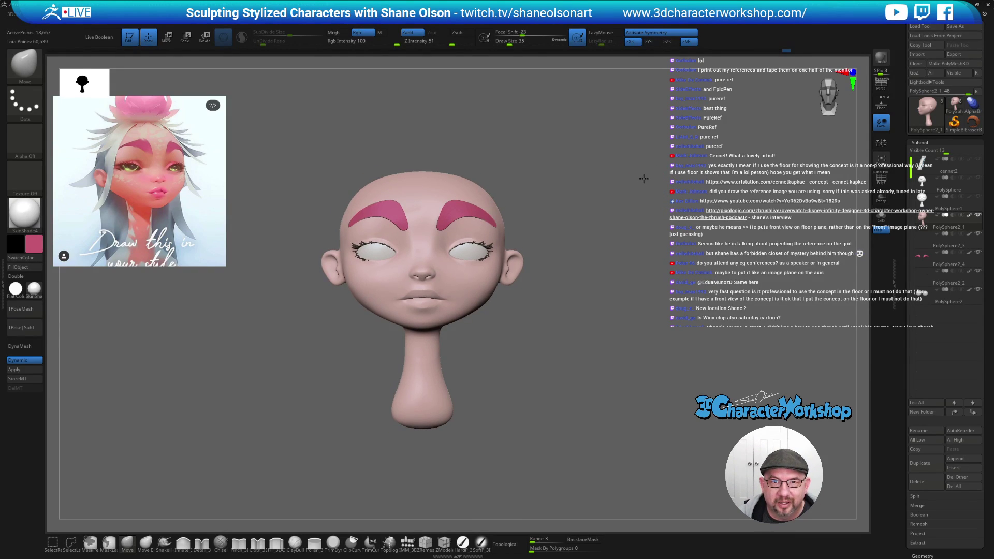
drag(641, 179, 575, 194)
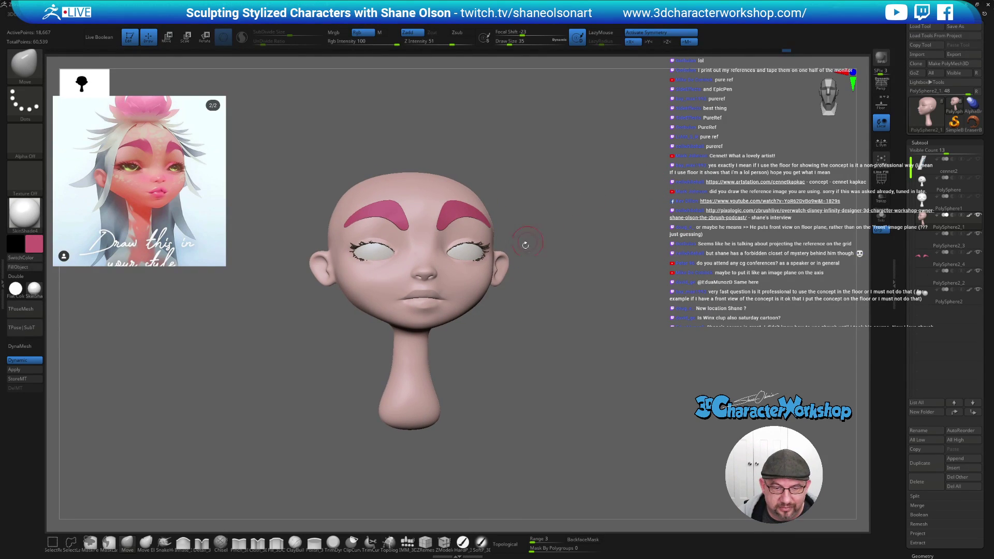
click(479, 551)
shift+drag(569, 230, 564, 232)
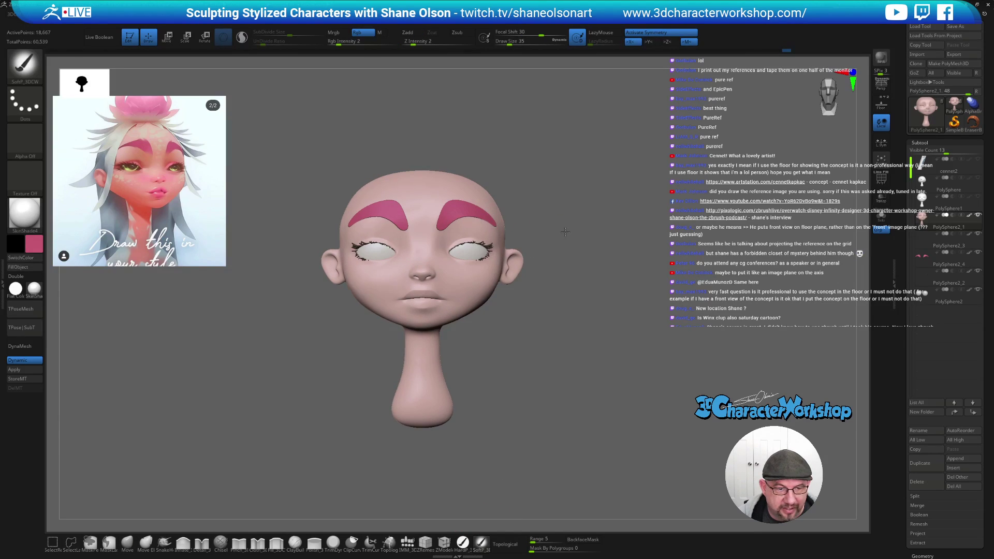
key(z)
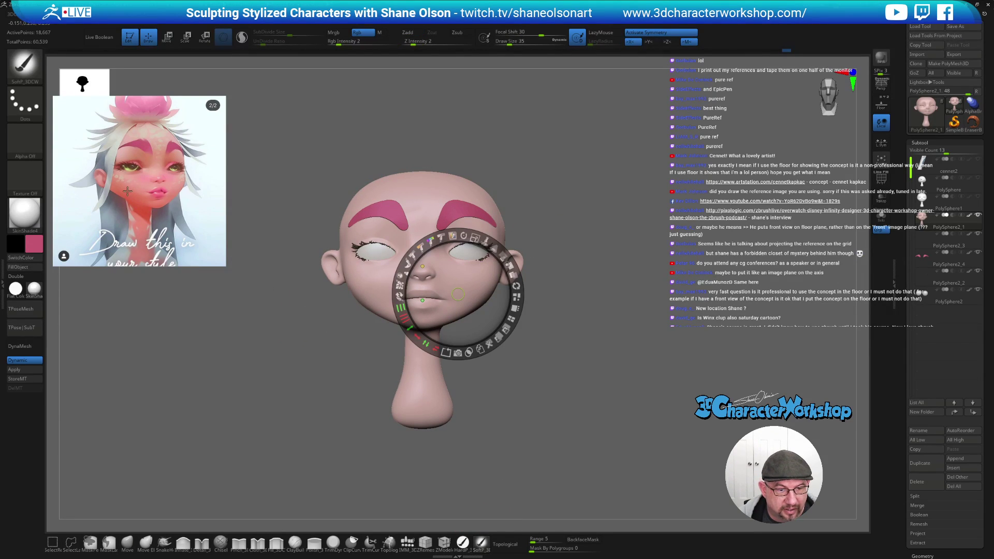
key(c)
key(shift+z)
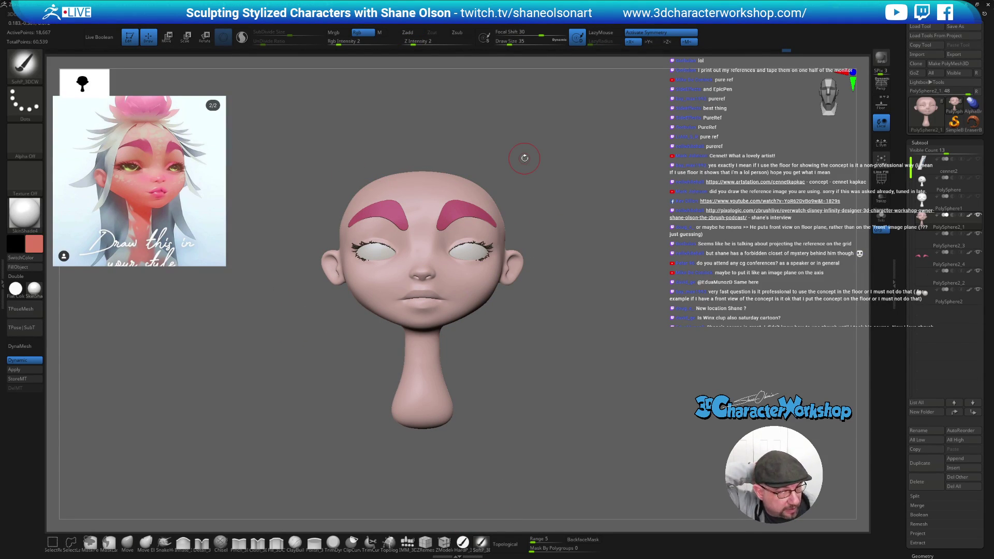
- Paint the neck and the underside of the jaw with the sampled orange-red at draw size 108
key(s)
drag(522, 187, 531, 186)
drag(395, 315, 444, 317)
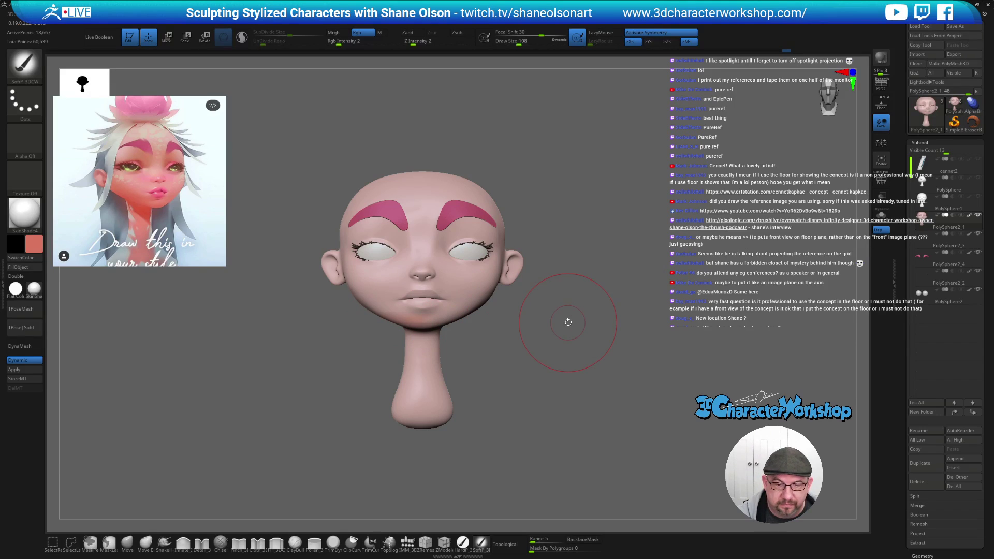
mouse_move(554, 389)
mouse_down()
mouse_move(561, 396)
mouse_move(554, 389)
mouse_up()
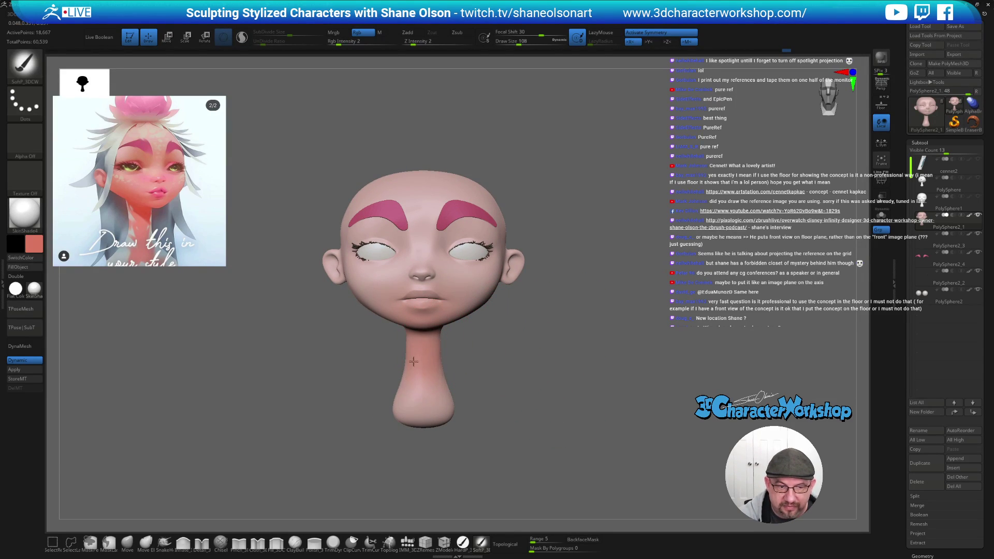
drag(437, 402, 453, 406)
drag(480, 351, 495, 339)
mouse_move(391, 314)
mouse_down()
mouse_move(379, 296)
mouse_move(378, 308)
mouse_up()
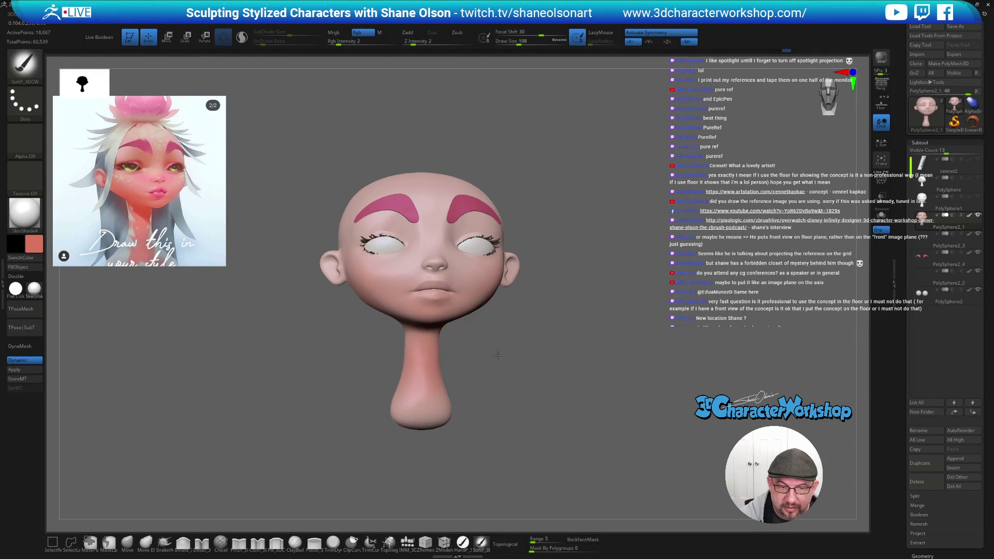
- Undo the last paint stroke on the cheek and continue tinting the neck and jaw underside from the sides
drag(492, 350, 458, 340)
mouse_move(468, 289)
mouse_down()
mouse_move(441, 286)
mouse_move(464, 285)
mouse_up()
key(ctrl+z)
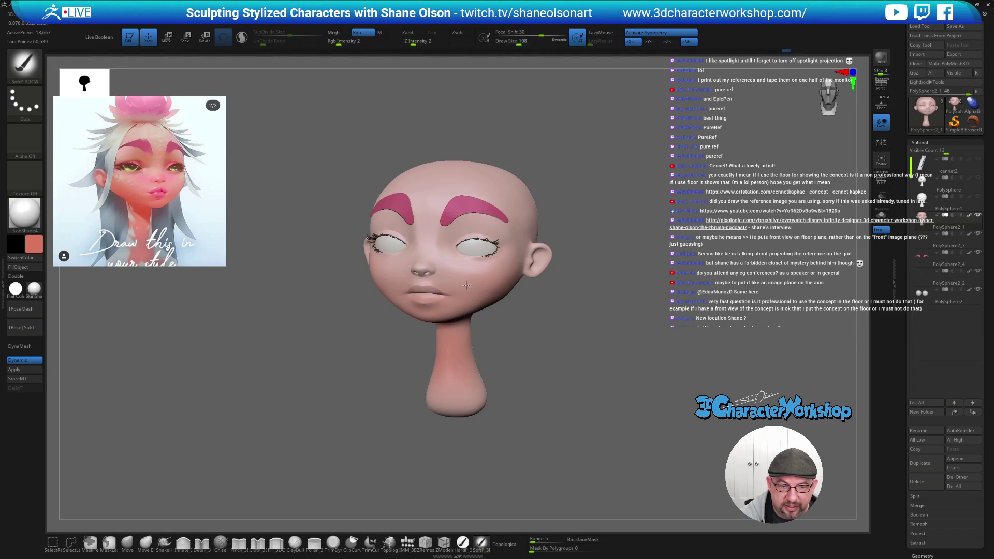
drag(548, 302, 541, 289)
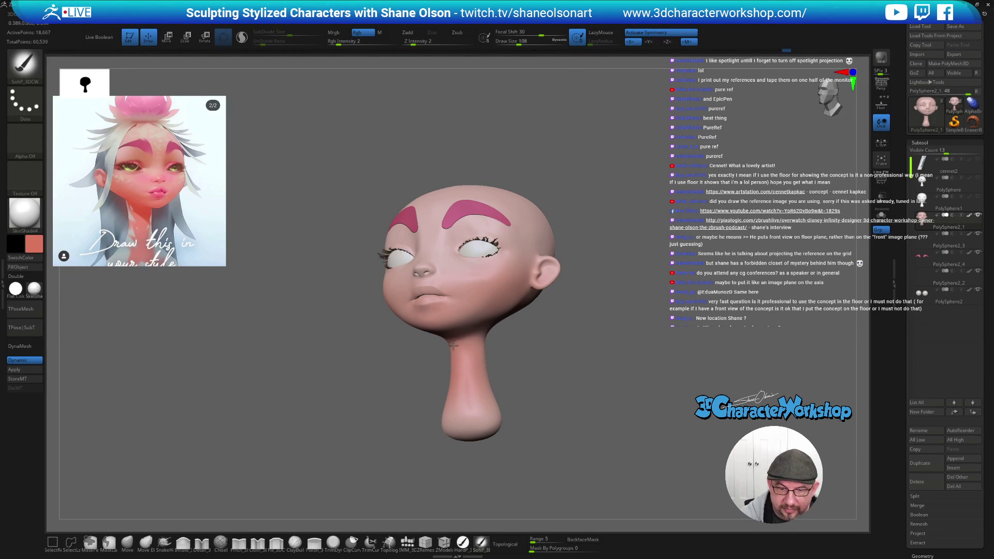
mouse_move(533, 415)
mouse_down()
mouse_move(548, 420)
mouse_move(481, 417)
mouse_move(559, 433)
mouse_move(533, 415)
mouse_up()
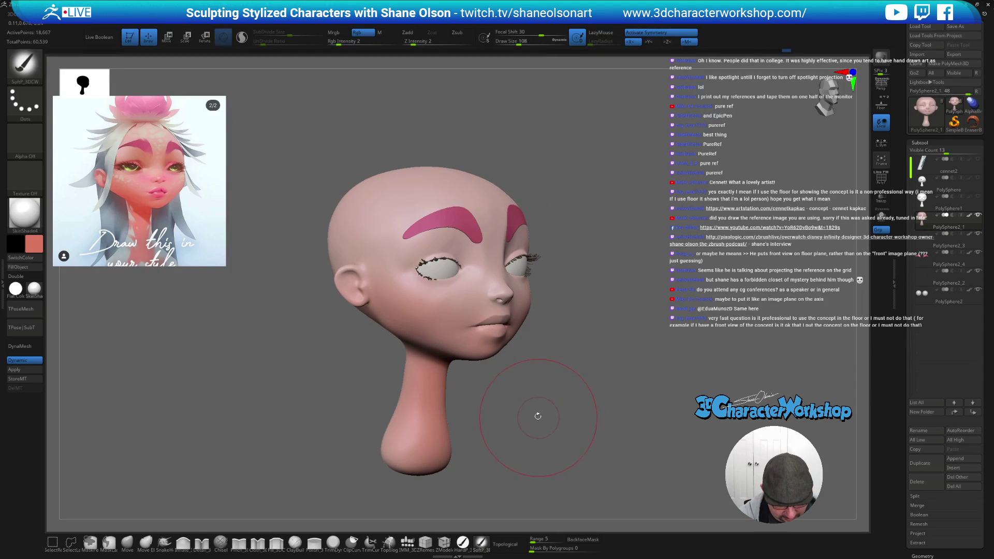
- Sample a softer skin tone from between the reference's eyebrows and tint the upper eyelids with it
key(shift+z)
click(562, 421)
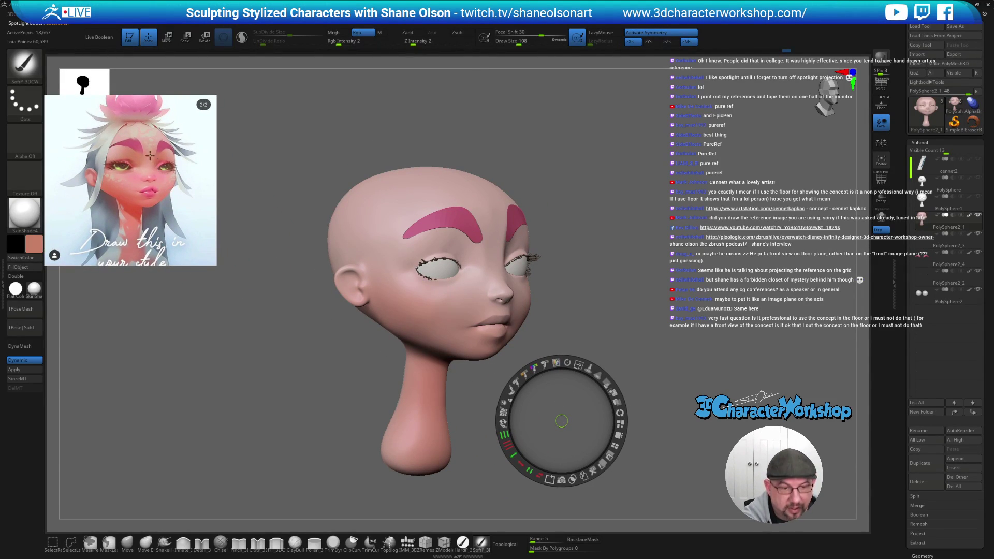
key(z)
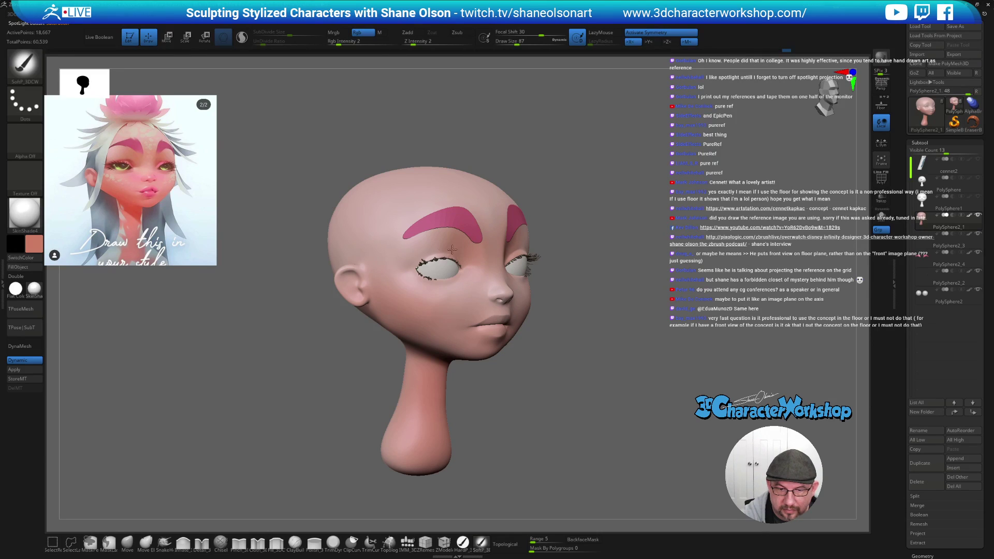
mouse_move(587, 371)
mouse_down()
mouse_move(595, 376)
mouse_move(572, 388)
mouse_up()
- Sample the pink of the reference's cheek and paint blush on the cheeks and nose at draw size 37
key(z)
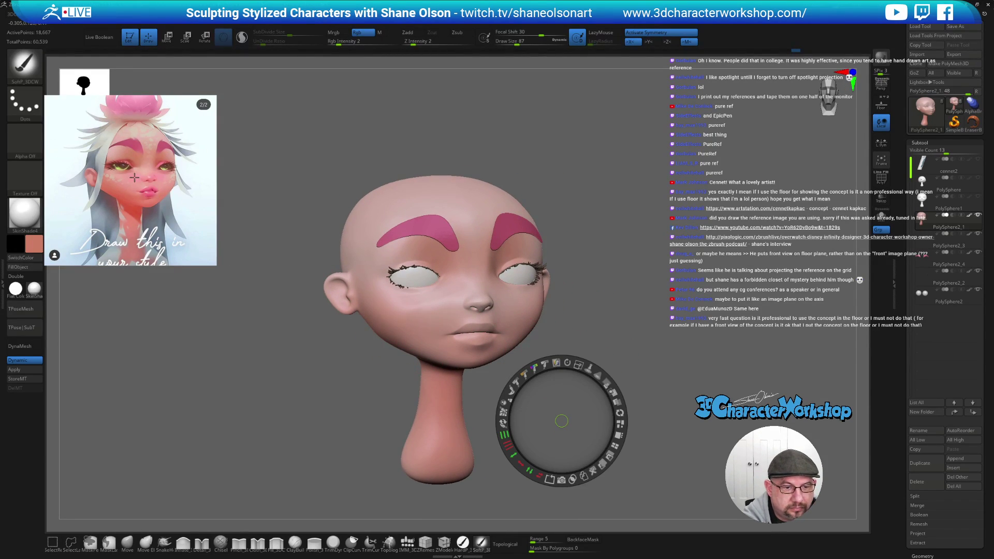
key(c)
key(z)
key(bracketleft)
key(bracketleft)
key(bracketleft)
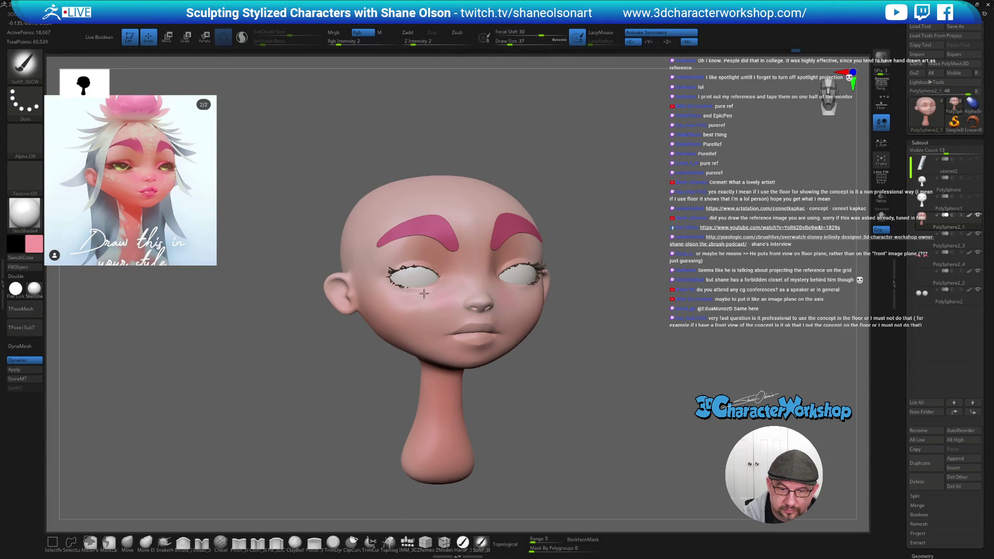
mouse_move(595, 399)
mouse_down()
mouse_move(556, 377)
mouse_move(593, 376)
mouse_up()
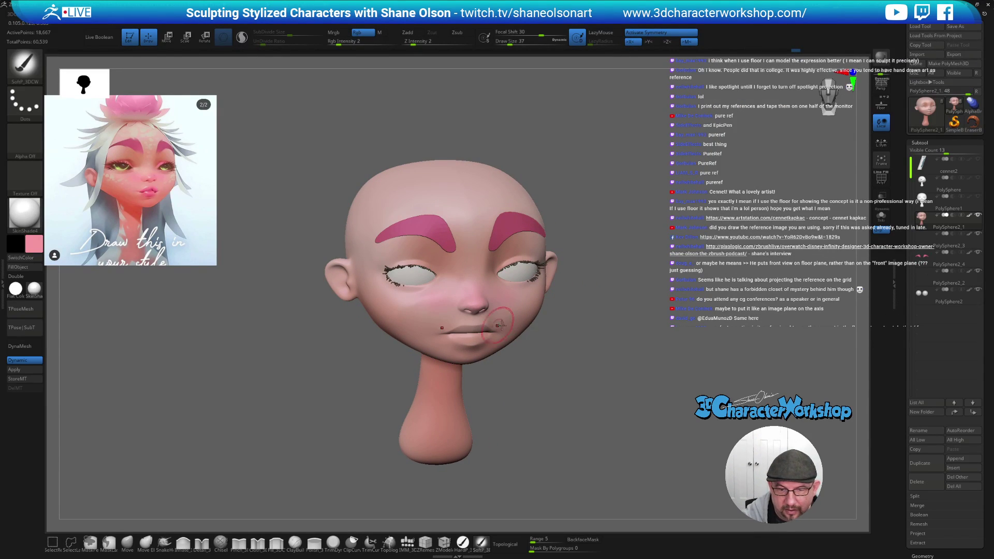
- Build up the pink blush beneath the eyes and beside the nose from several angles
drag(580, 374, 565, 380)
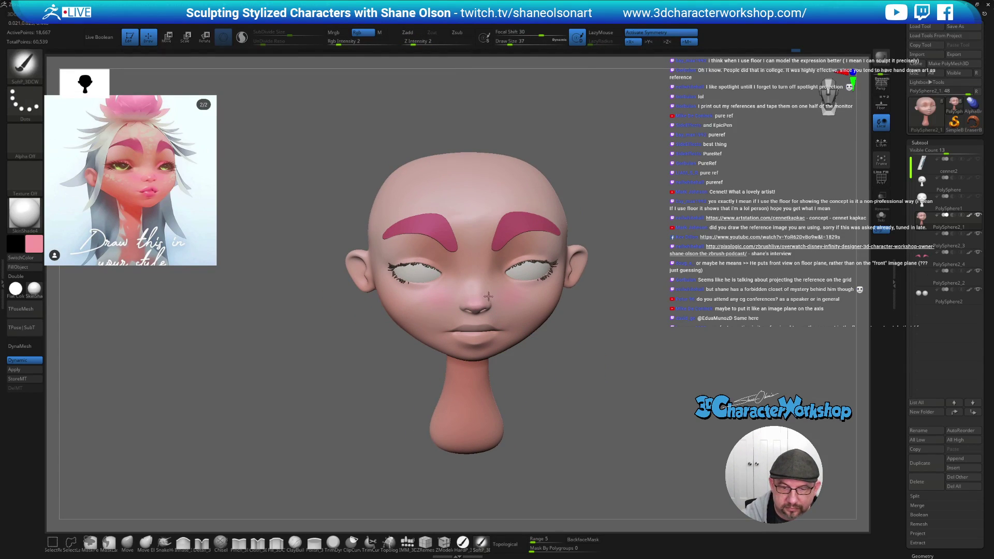
mouse_move(559, 393)
mouse_down()
mouse_move(571, 388)
mouse_move(560, 391)
mouse_up()
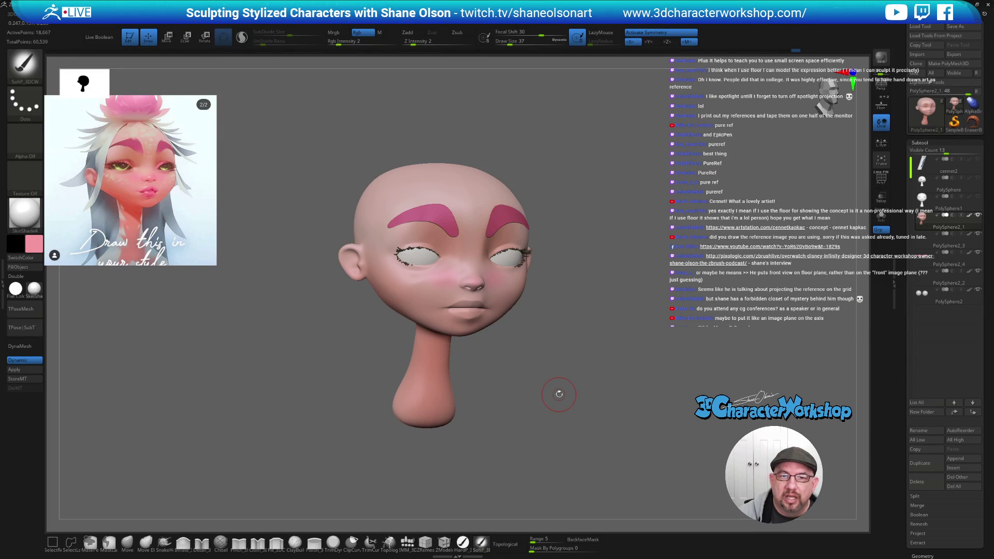
drag(559, 394, 519, 353)
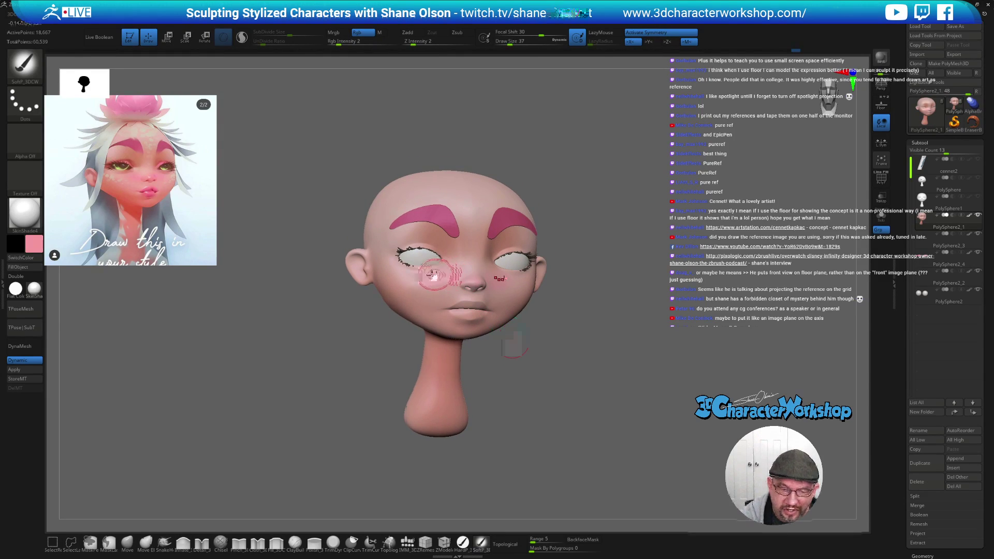
drag(654, 294, 658, 318)
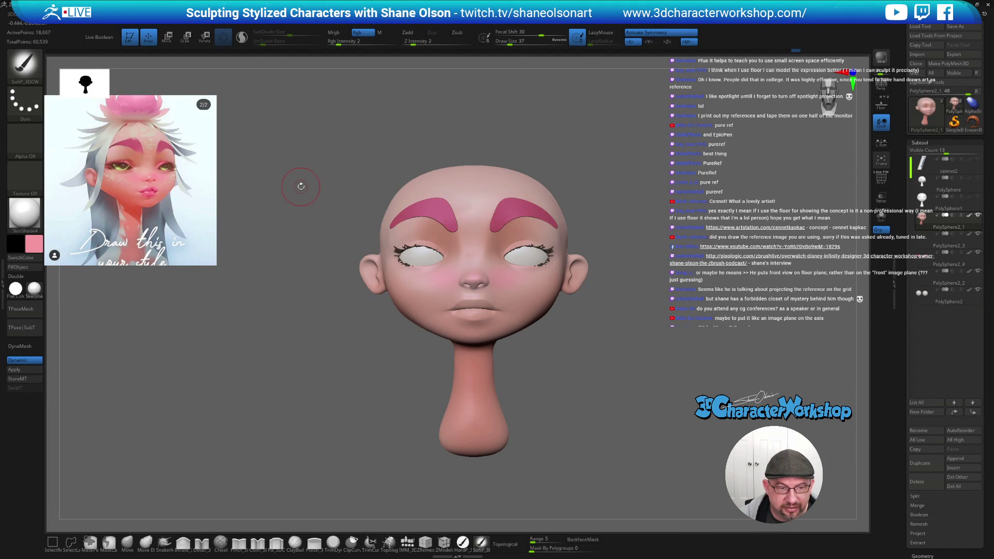
- Sample a muted pink beside the mouth in the reference image and review the painted head from front and three-quarter angles
key(shift+z)
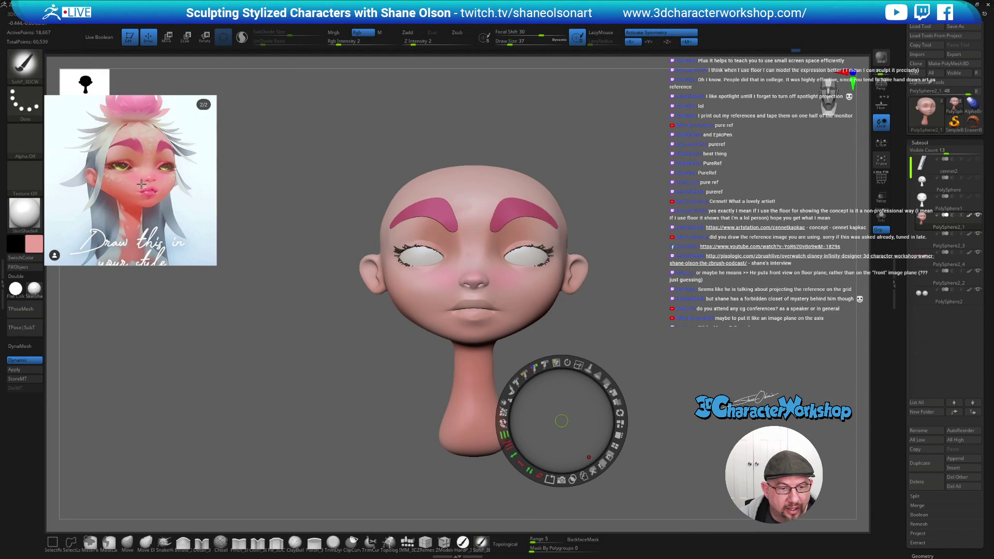
key(shift+z)
drag(612, 309, 614, 319)
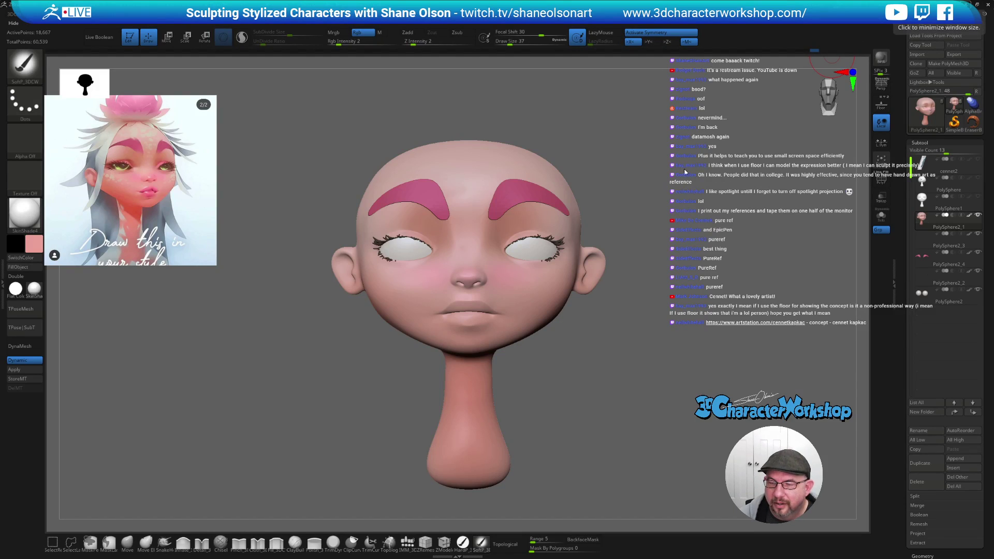
drag(685, 171, 676, 196)
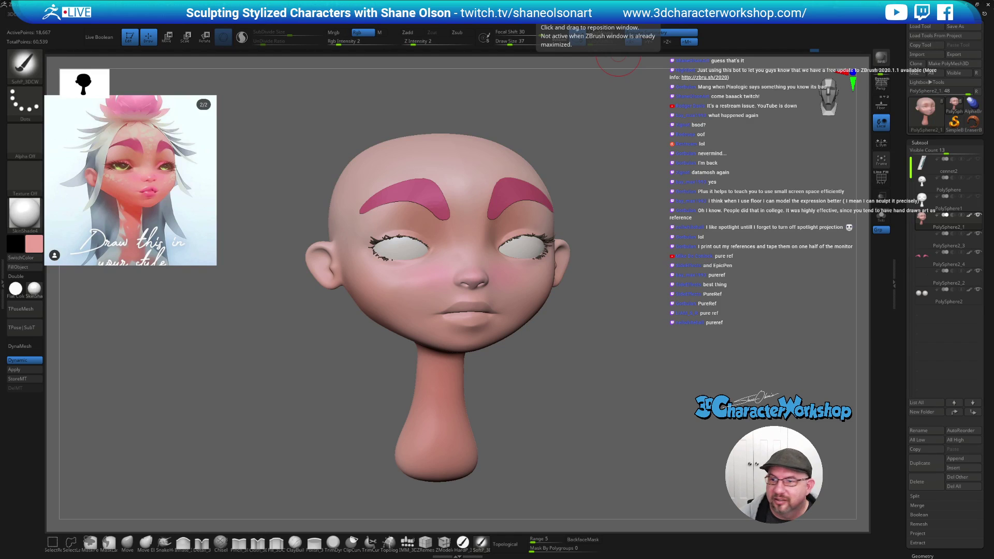
mouse_move(617, 271)
mouse_down()
mouse_move(642, 239)
mouse_move(641, 221)
mouse_up()
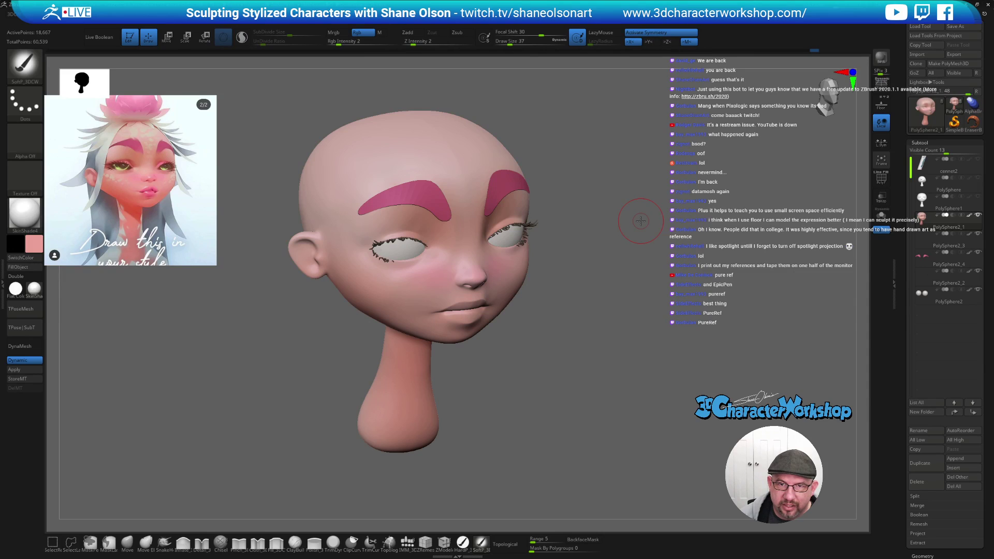
drag(630, 205, 627, 195)
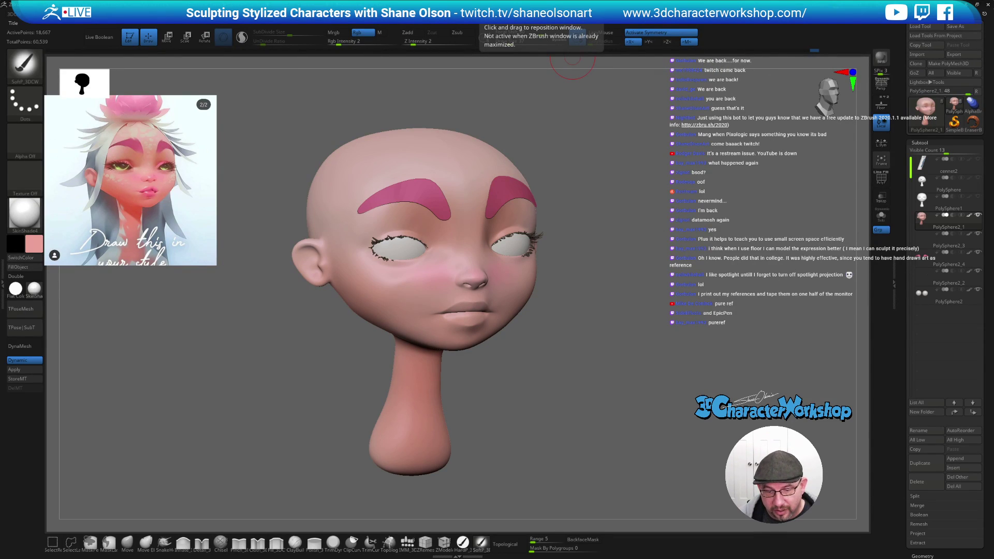
- Display the floor grid planes around the head, examine its placement on them from several angles, and hide the grid
key(shift+p)
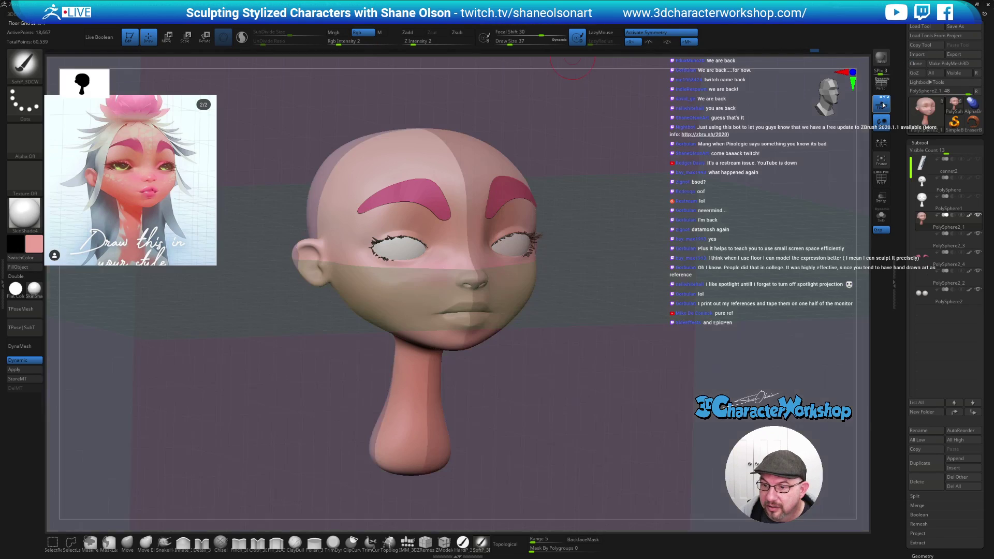
alt+drag(670, 278, 489, 217)
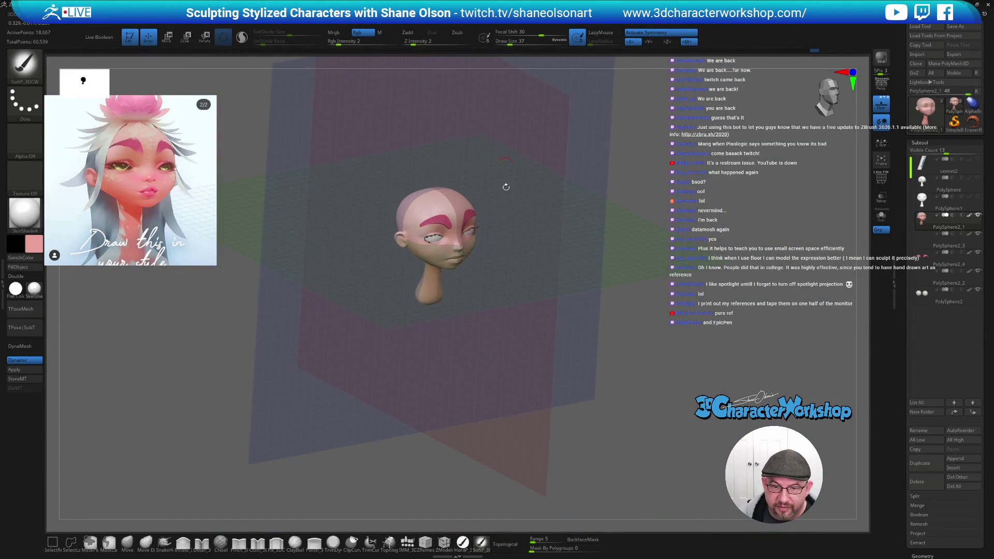
drag(715, 220, 647, 187)
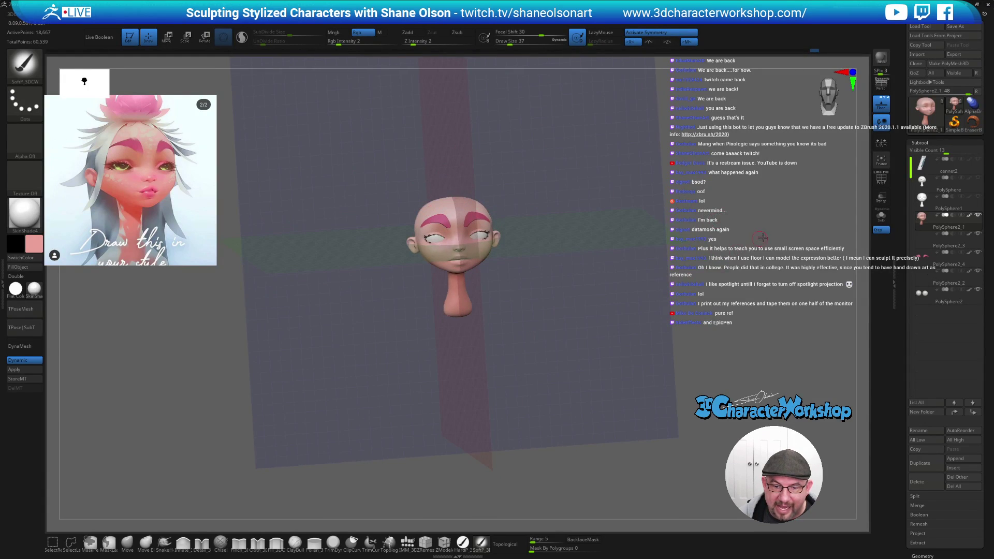
drag(761, 239, 823, 242)
drag(692, 229, 698, 239)
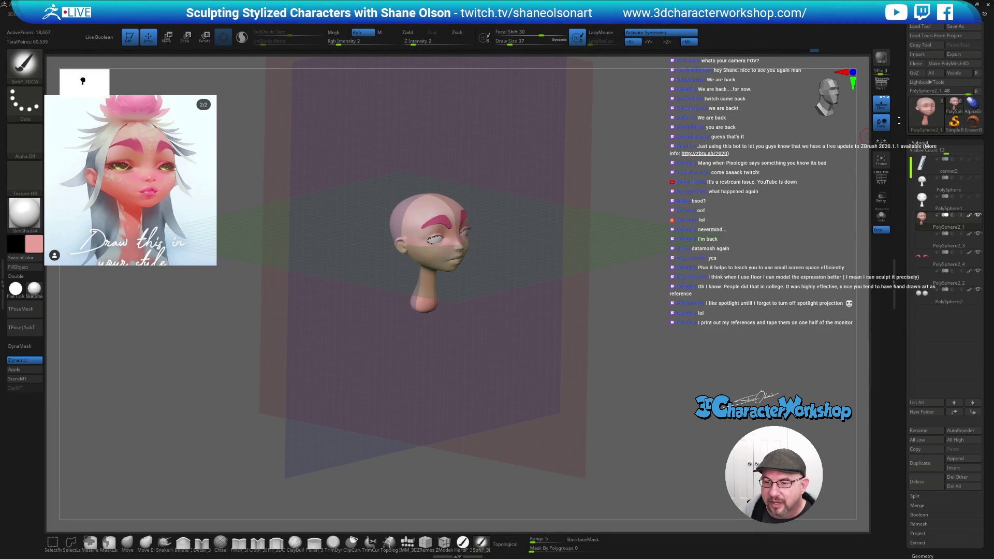
click(884, 107)
alt+drag(617, 252, 660, 275)
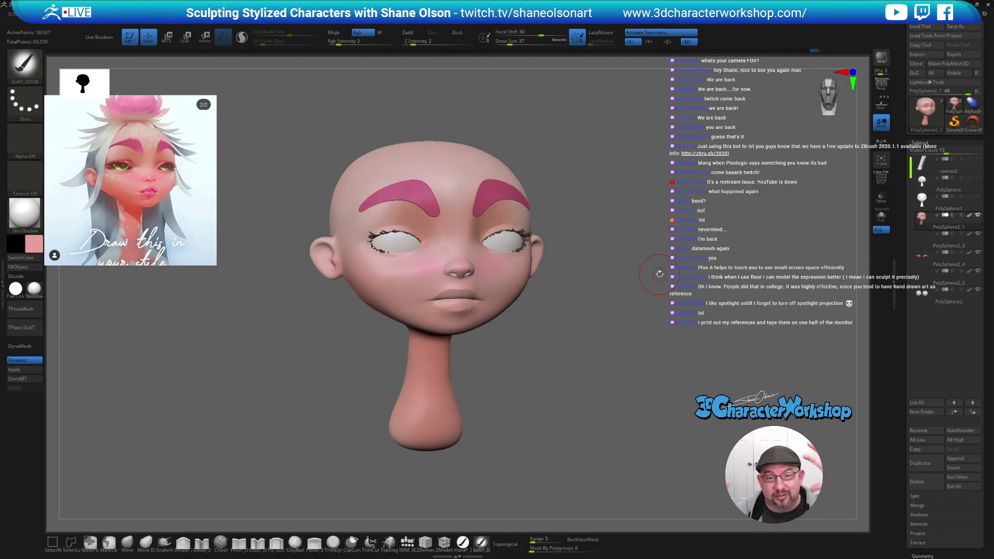
drag(660, 274, 639, 306)
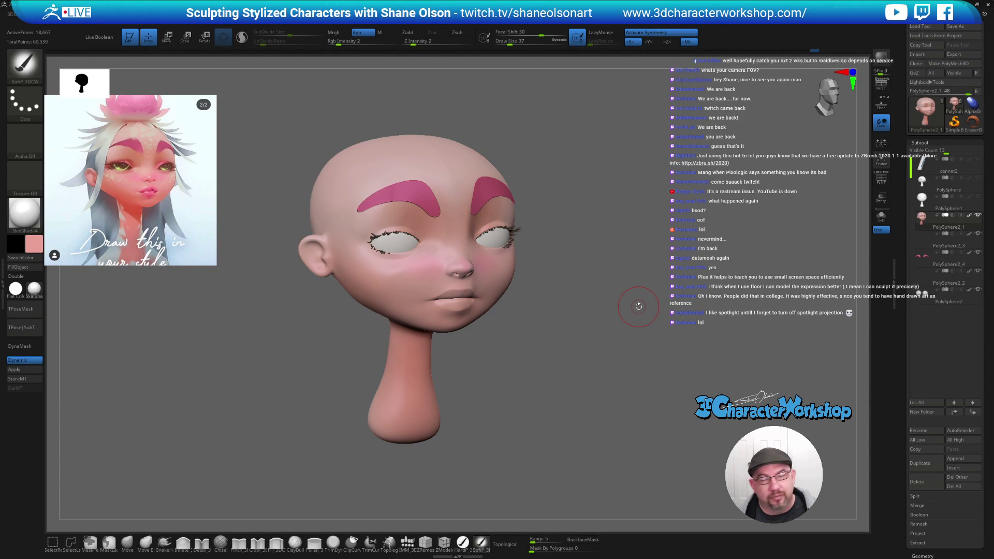
drag(623, 259, 625, 259)
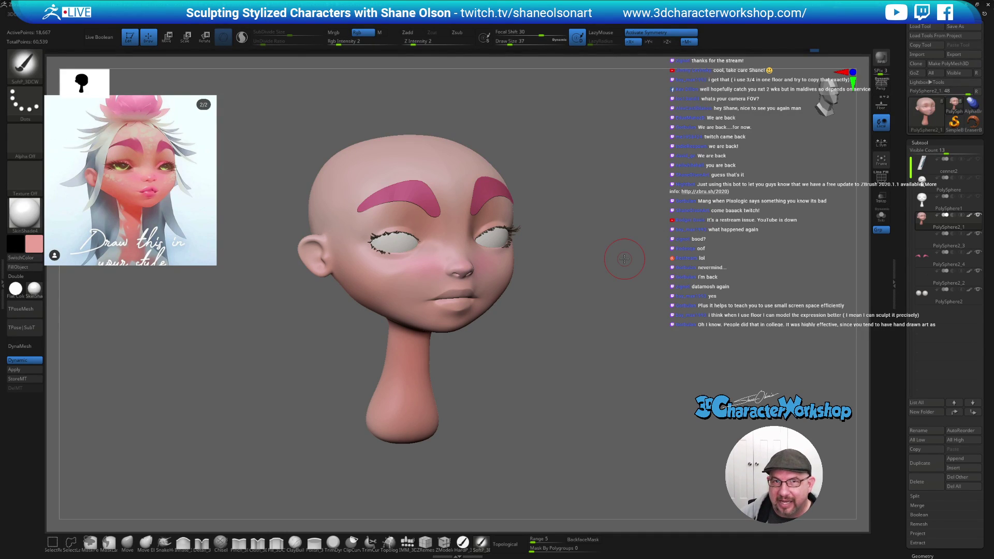
drag(621, 266, 595, 275)
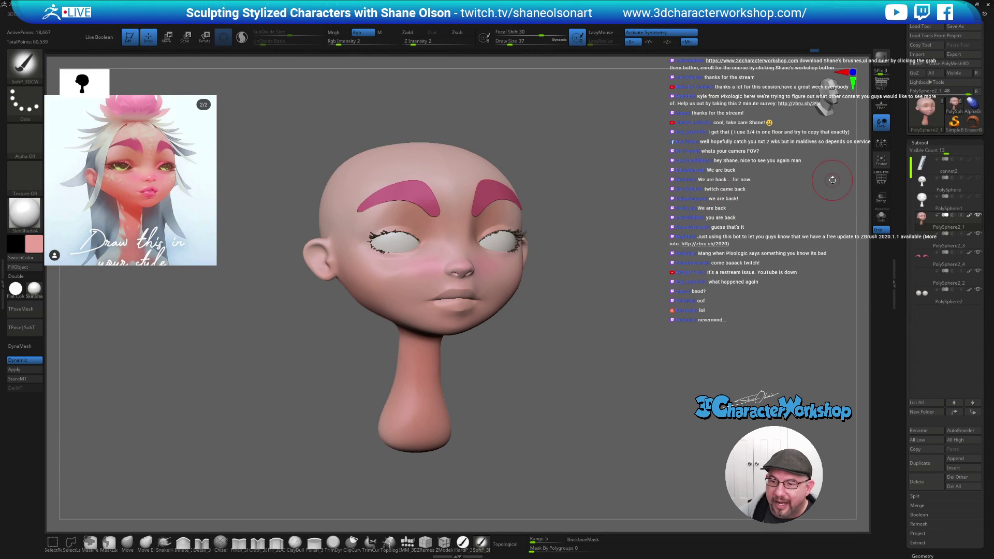
- Show the height ruler subtool behind the head to compare its scale, and hide the ruler again
click(978, 161)
alt+drag(664, 193, 615, 262)
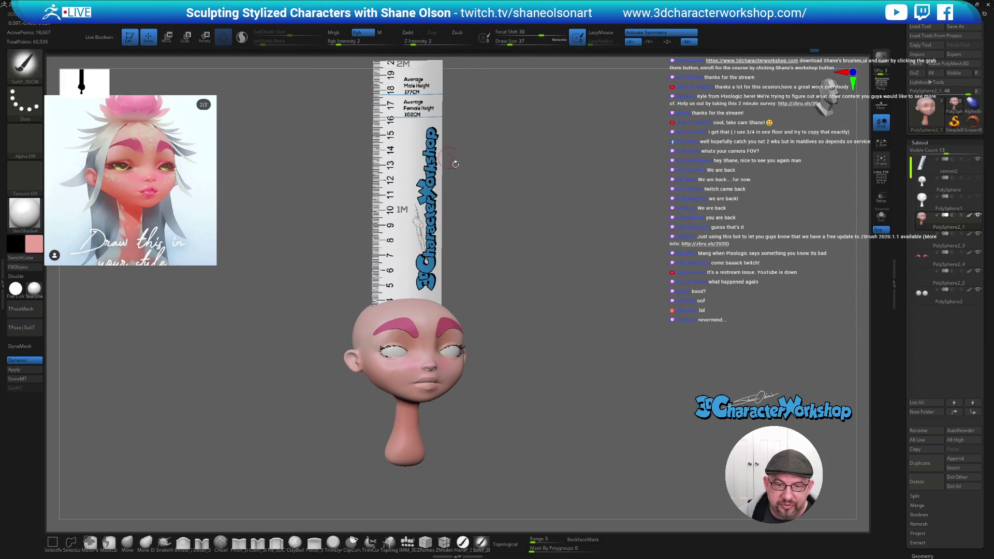
click(978, 159)
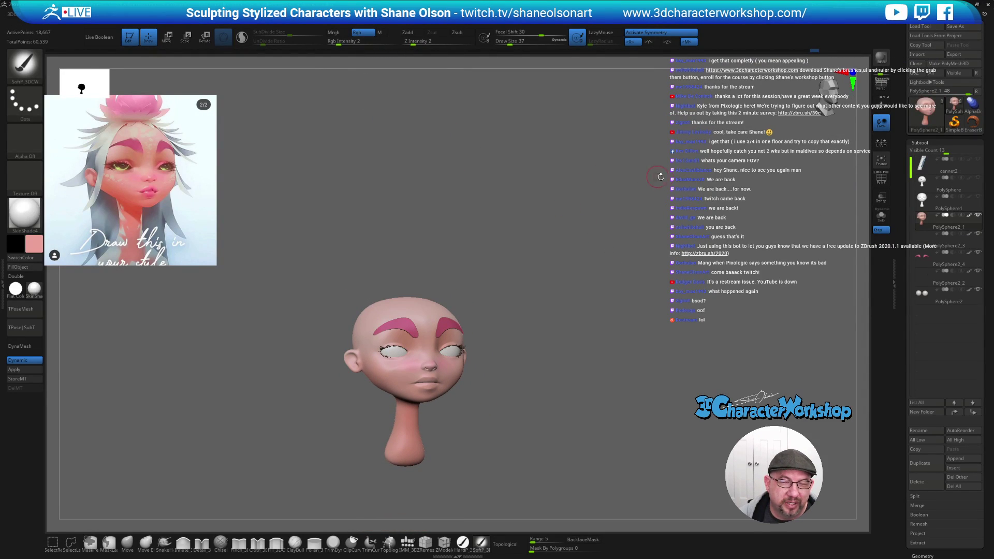